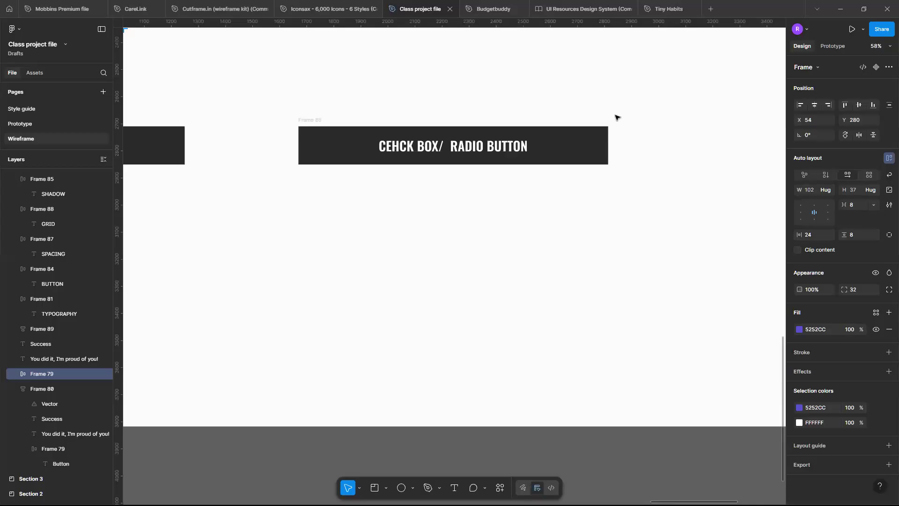
Examine the loose Success card elements and the finished dark card in the Components section.
scroll(559, 133, down, 10)
scroll(513, 75, up, 4)
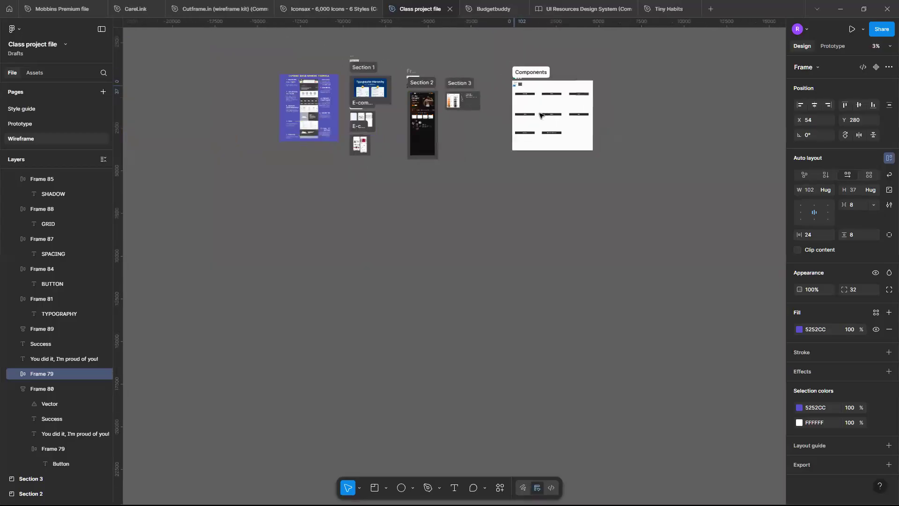
scroll(514, 75, up, 5)
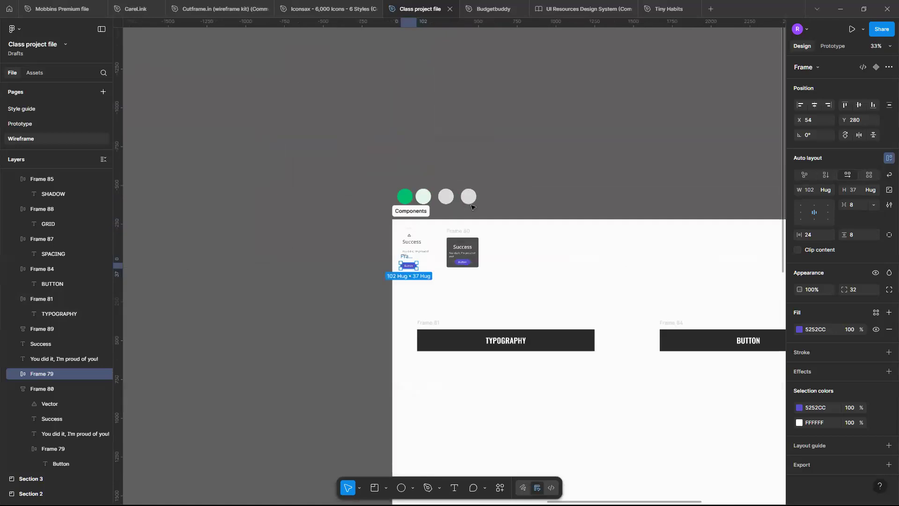
scroll(447, 262, up, 5)
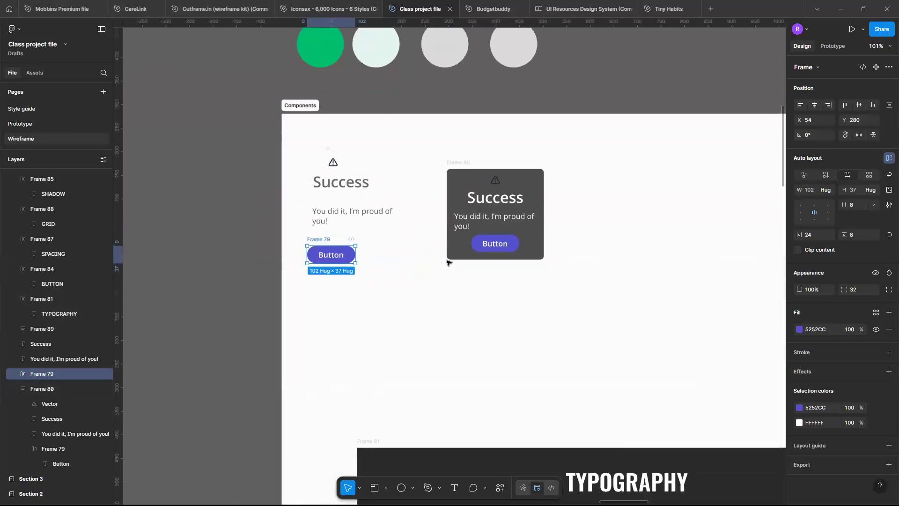
scroll(411, 208, up, 2)
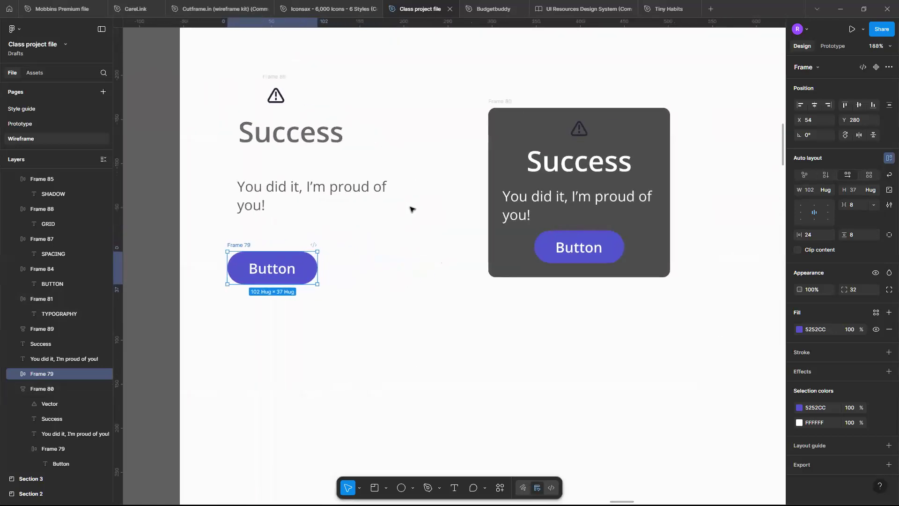
scroll(411, 208, down, 3)
scroll(375, 233, down, 1)
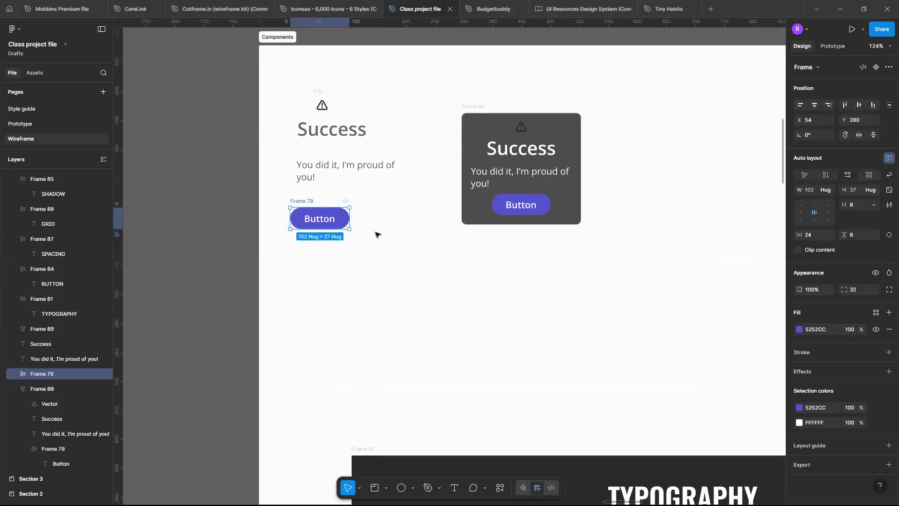
scroll(374, 232, up, 5)
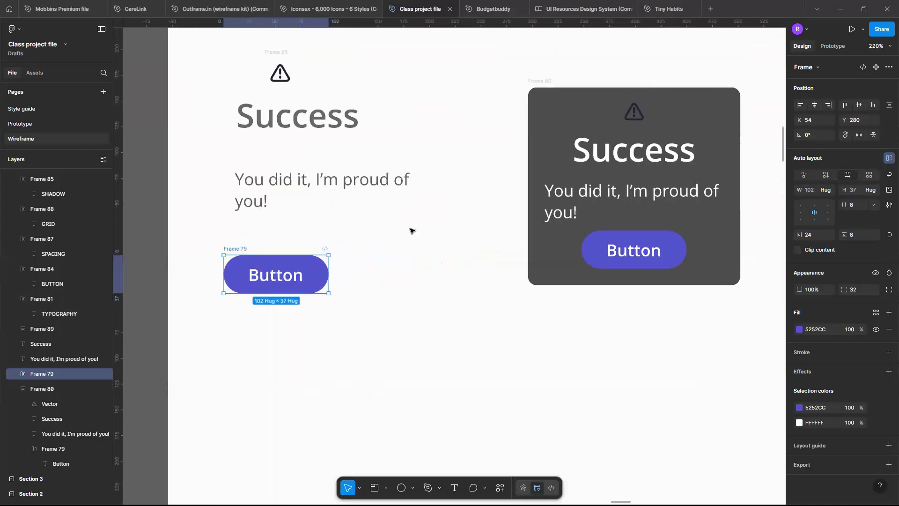
click(506, 74)
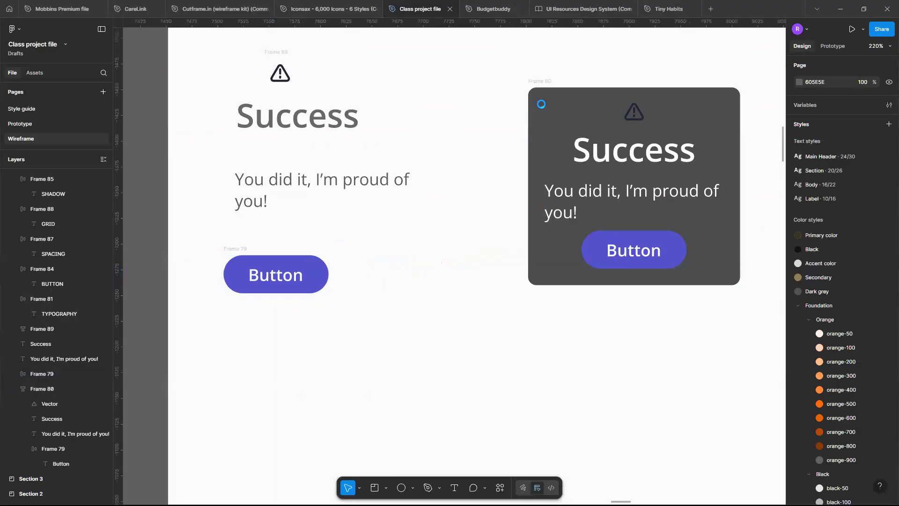
click(596, 119)
click(508, 72)
click(535, 82)
key(Escape)
scroll(497, 149, down, 3)
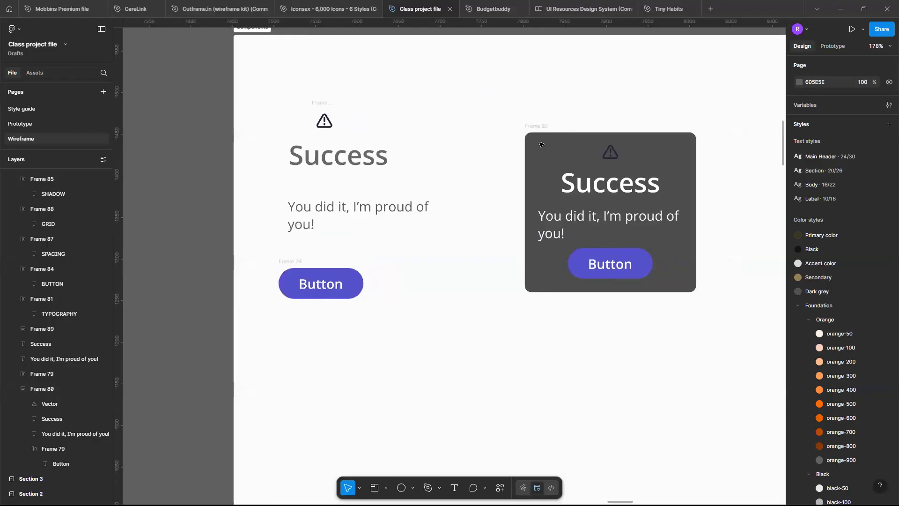
scroll(541, 145, down, 1)
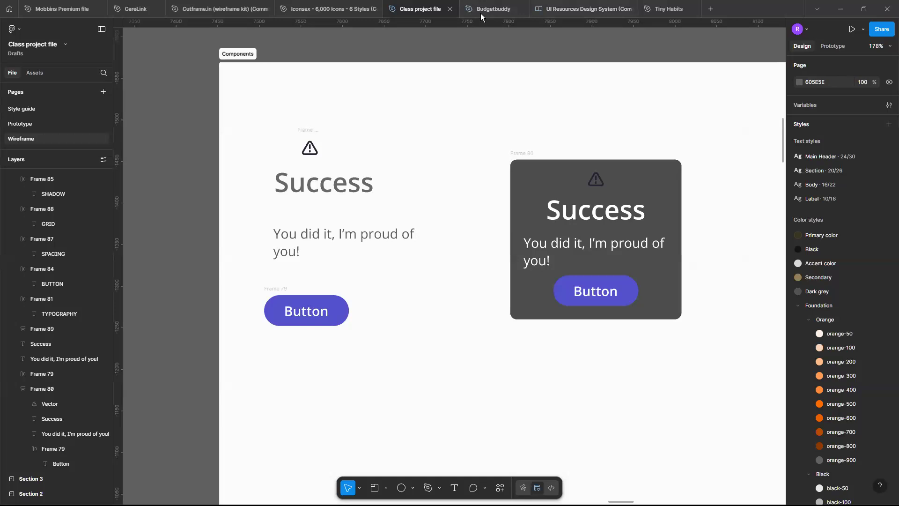
scroll(410, 182, right, 1)
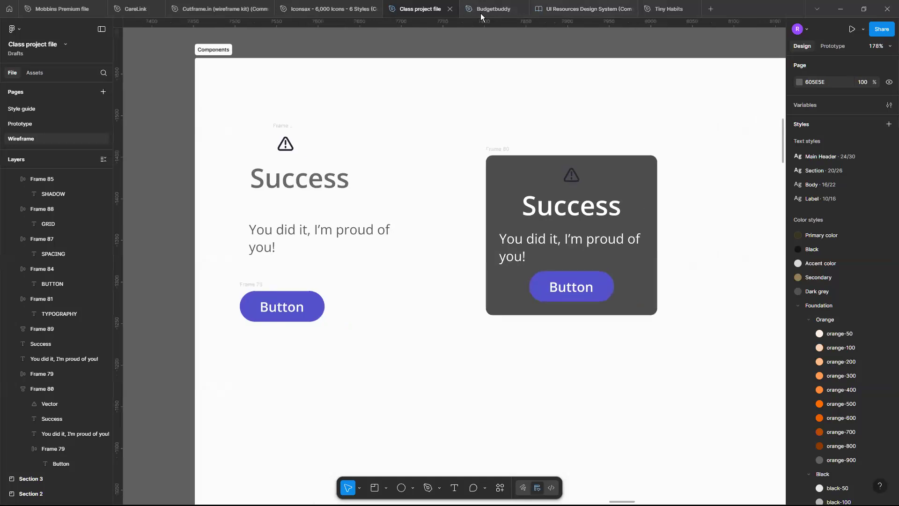
scroll(410, 181, down, 2)
scroll(410, 181, up, 1)
scroll(328, 175, left, 1)
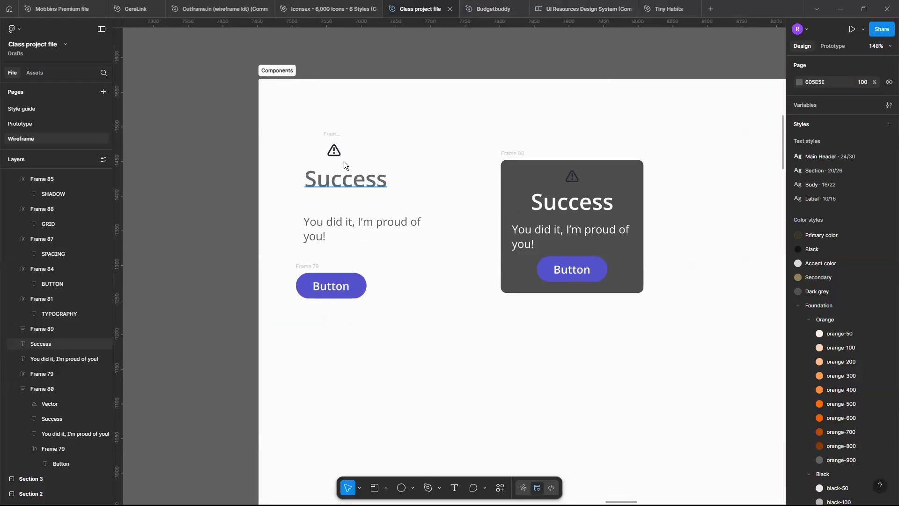
Examine the dark Success card's icon, heading, message and button up close.
scroll(352, 198, up, 2)
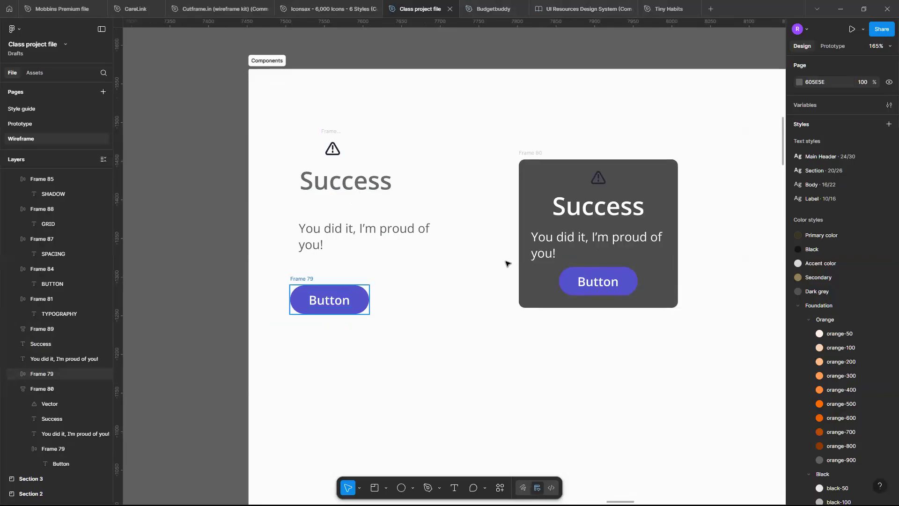
scroll(580, 279, right, 1)
scroll(580, 279, up, 3)
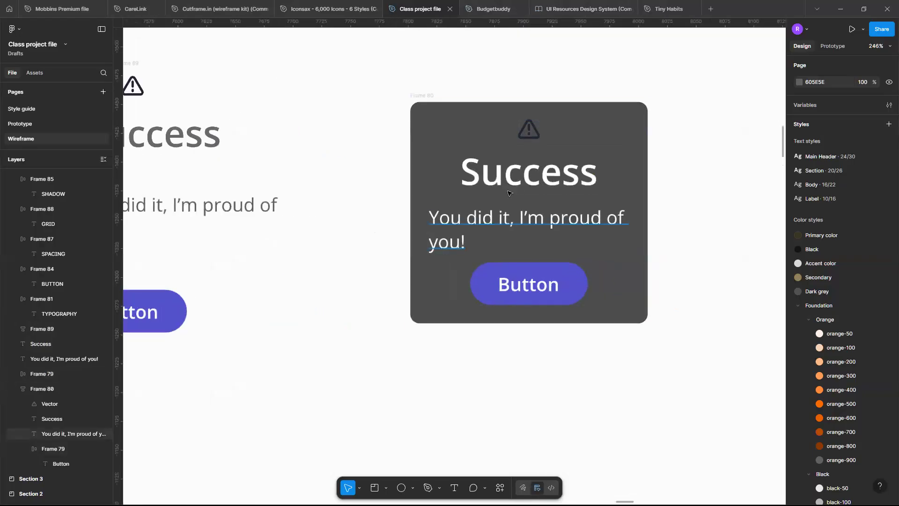
scroll(510, 193, up, 3)
scroll(510, 193, down, 3)
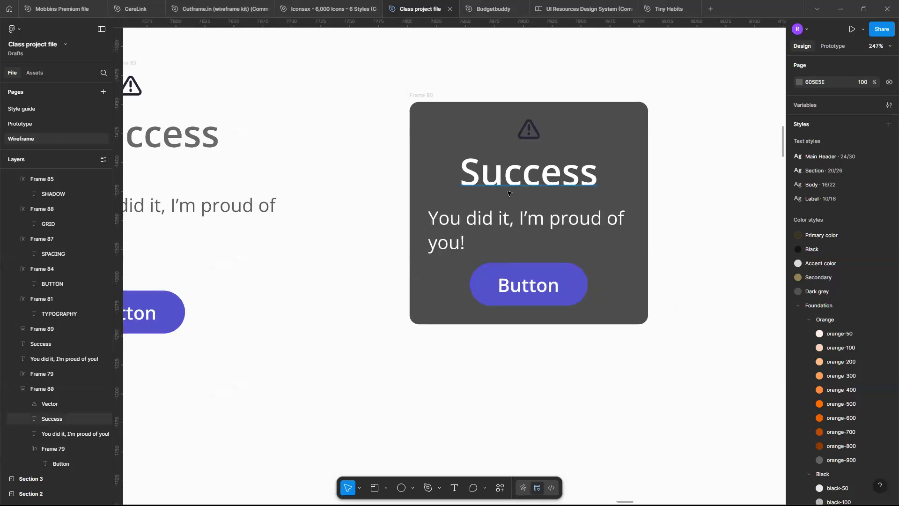
scroll(488, 177, up, 4)
scroll(487, 178, down, 2)
scroll(487, 178, right, 2)
scroll(487, 178, down, 3)
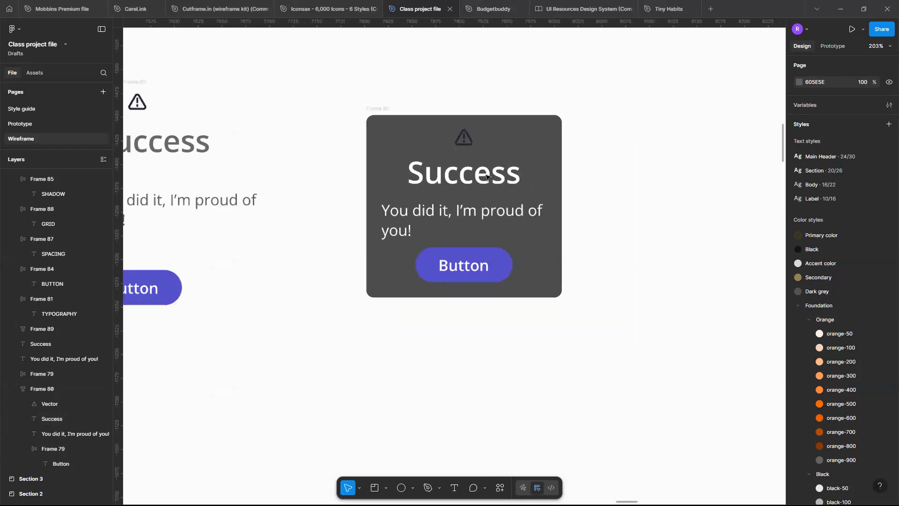
scroll(487, 178, up, 2)
scroll(488, 178, down, 3)
scroll(487, 177, left, 1)
scroll(487, 176, down, 1)
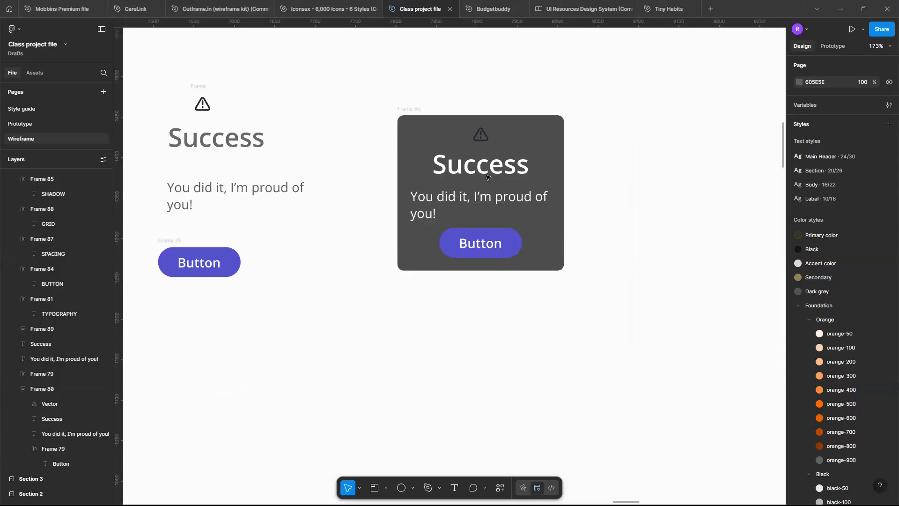
Look over the component board's Typography, Color, Input Fields and Shadow headings and the empty areas beneath them.
scroll(487, 178, down, 5)
scroll(486, 177, down, 5)
scroll(486, 176, right, 3)
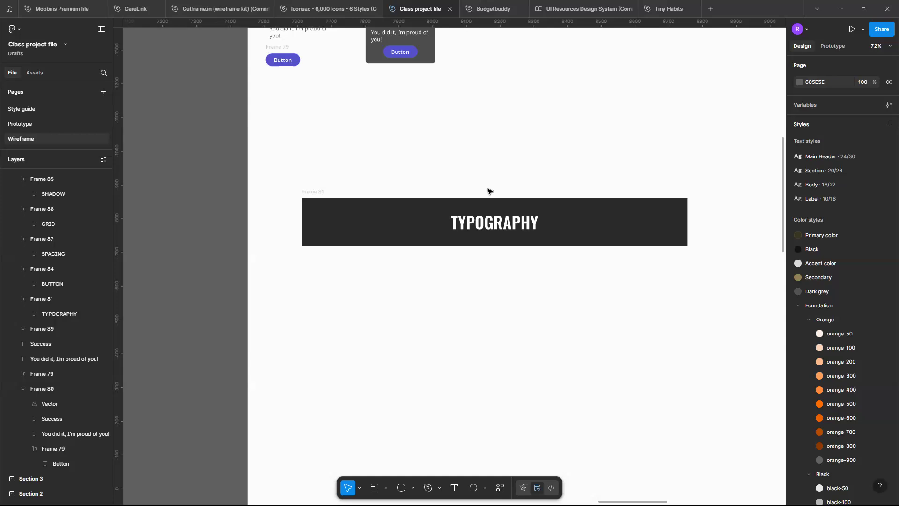
scroll(489, 191, down, 5)
scroll(490, 191, right, 5)
scroll(490, 191, up, 4)
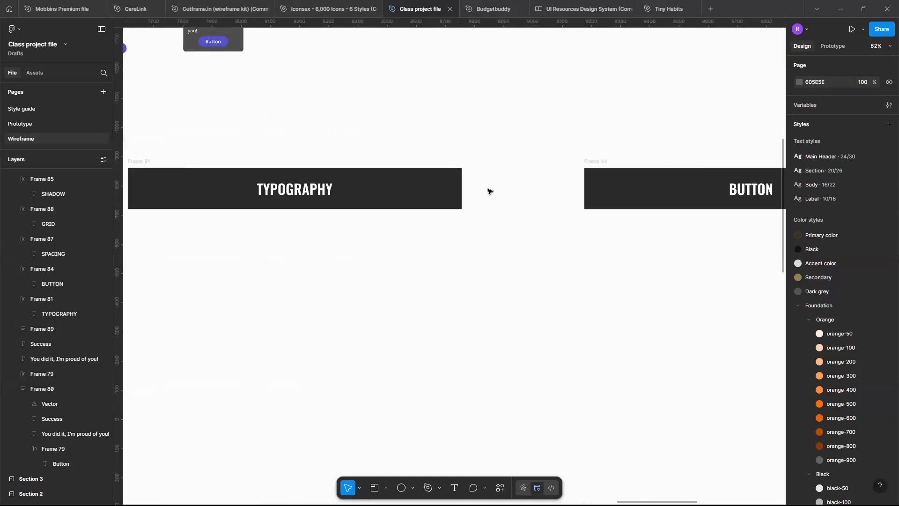
scroll(489, 191, down, 3)
scroll(489, 191, left, 4)
scroll(489, 191, down, 3)
scroll(489, 191, down, 3)
scroll(489, 191, right, 3)
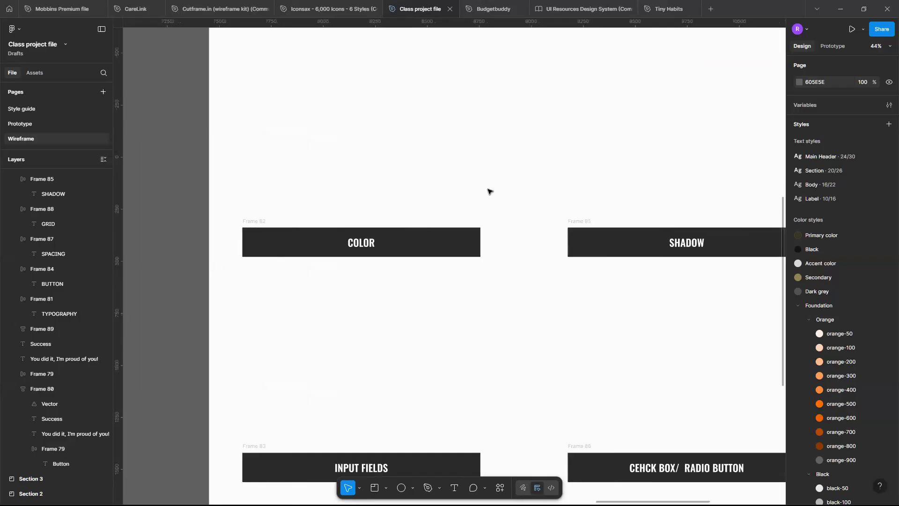
scroll(489, 191, down, 3)
scroll(489, 191, up, 5)
scroll(488, 189, left, 1)
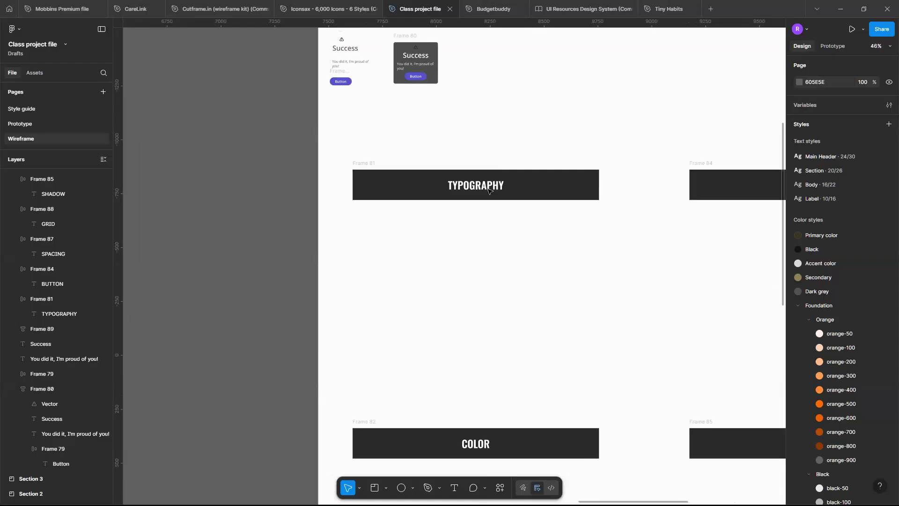
scroll(488, 187, up, 2)
scroll(487, 186, up, 3)
scroll(487, 186, right, 2)
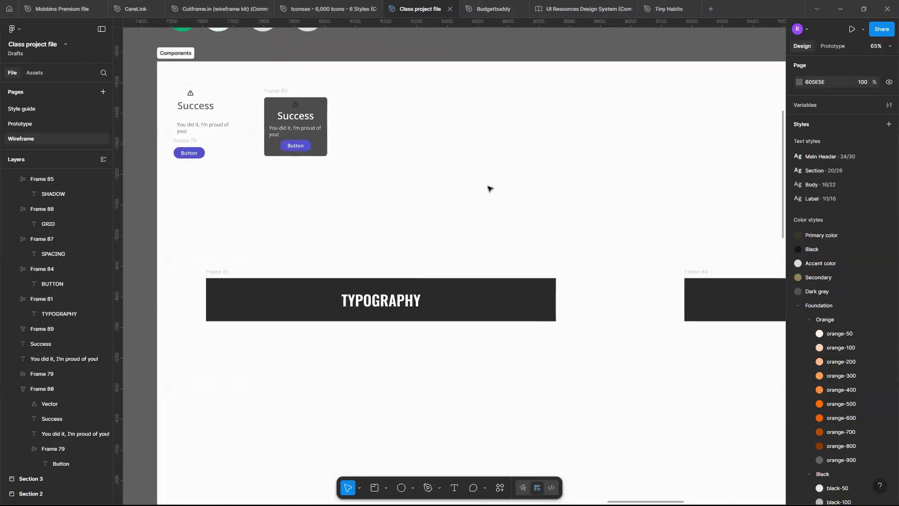
Review all the headings on the component board, including the Button, Spacing, Grid and checkbox/radio button areas.
scroll(488, 186, down, 1)
scroll(488, 188, down, 5)
scroll(488, 189, up, 2)
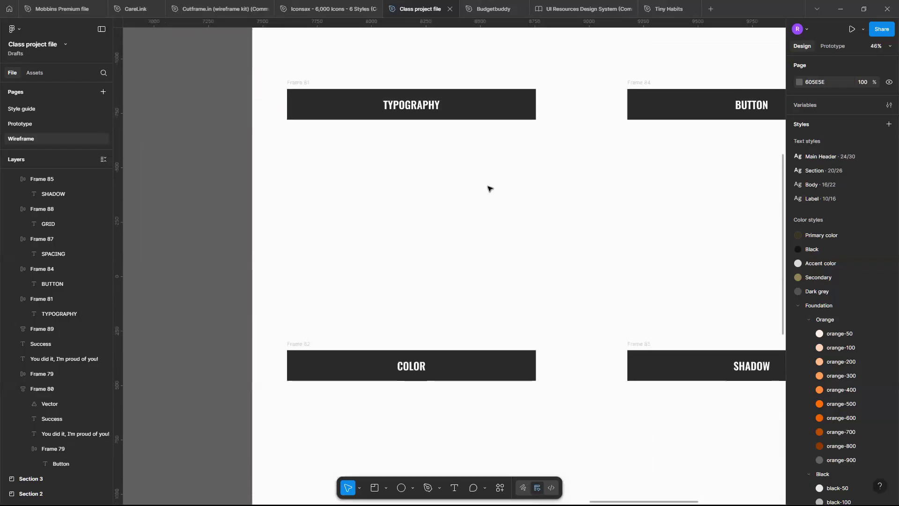
scroll(488, 188, down, 5)
scroll(488, 188, right, 2)
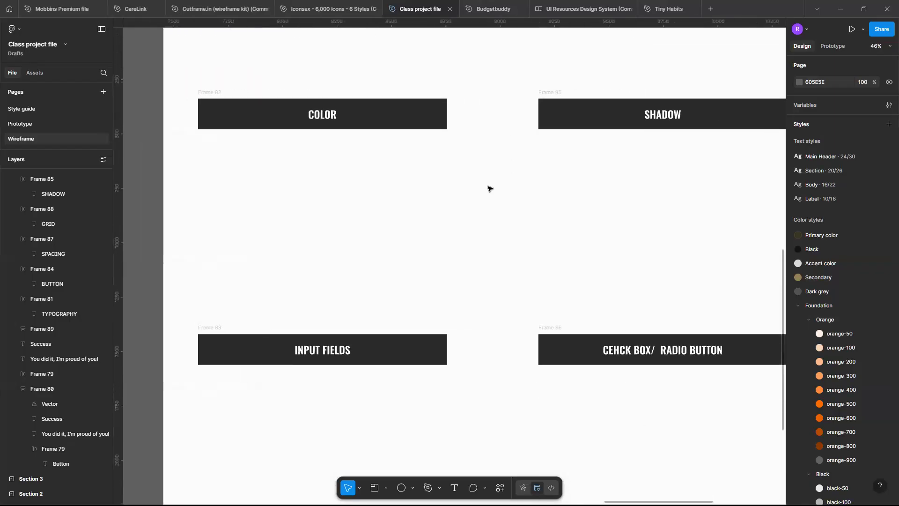
scroll(488, 188, down, 1)
scroll(488, 189, up, 3)
scroll(488, 189, right, 2)
scroll(488, 188, up, 3)
scroll(488, 188, right, 1)
scroll(488, 188, down, 5)
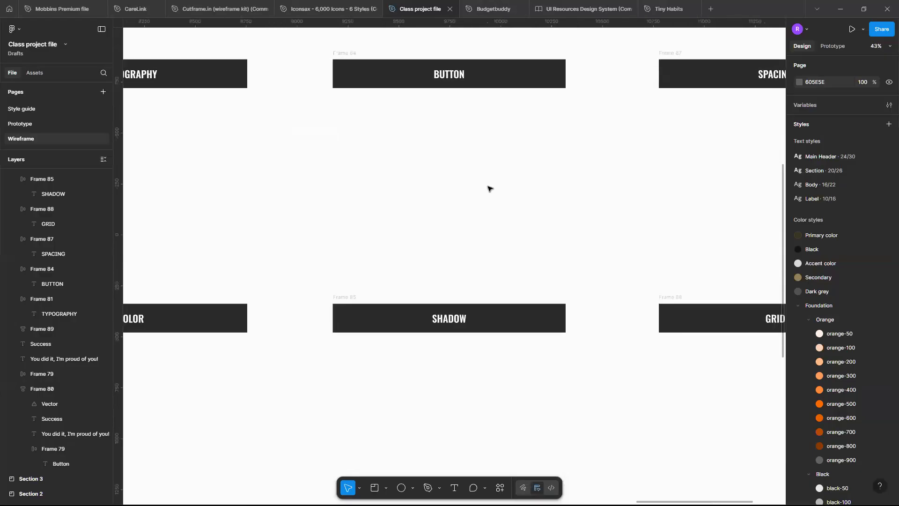
scroll(488, 188, down, 1)
scroll(490, 189, up, 5)
scroll(493, 279, down, 4)
scroll(494, 279, up, 3)
scroll(491, 281, right, 1)
scroll(491, 281, up, 3)
scroll(492, 280, right, 3)
scroll(492, 281, down, 1)
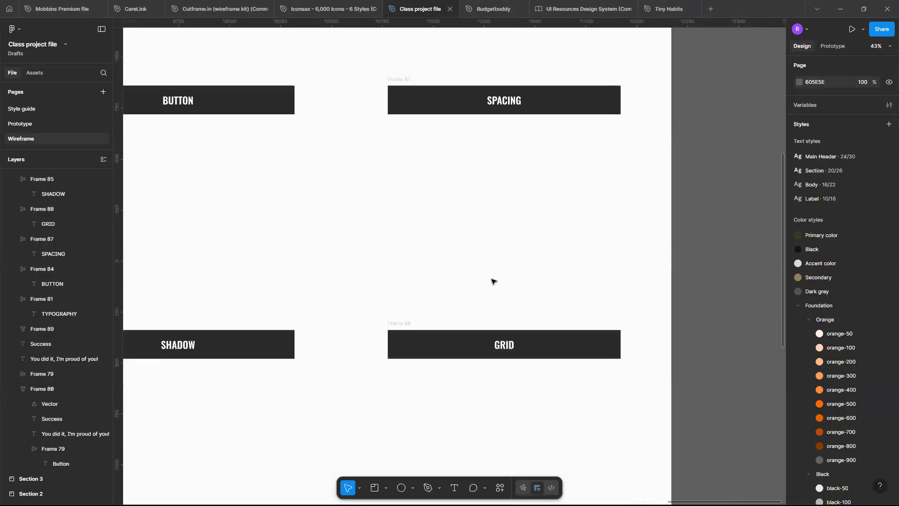
scroll(491, 281, down, 3)
scroll(491, 281, left, 3)
scroll(491, 281, up, 5)
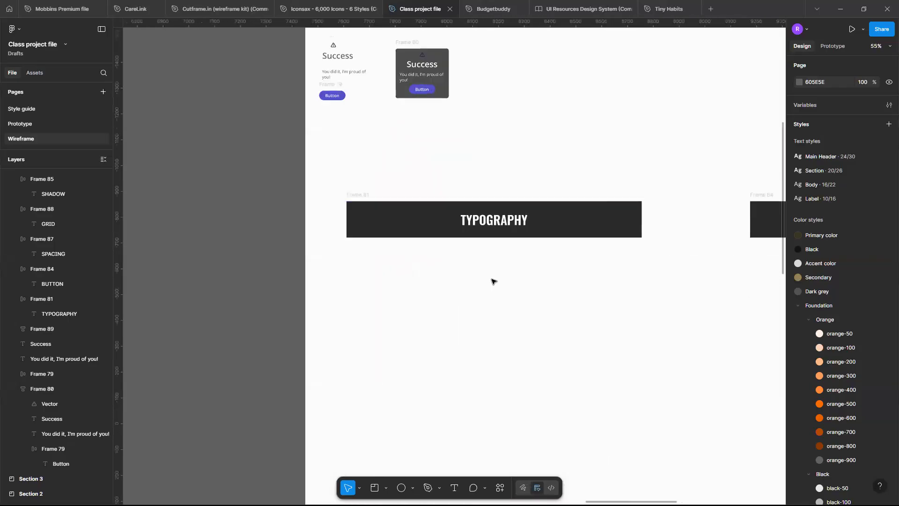
Move the dark Success card slightly up on the Components board, to Y 88.
scroll(493, 281, up, 2)
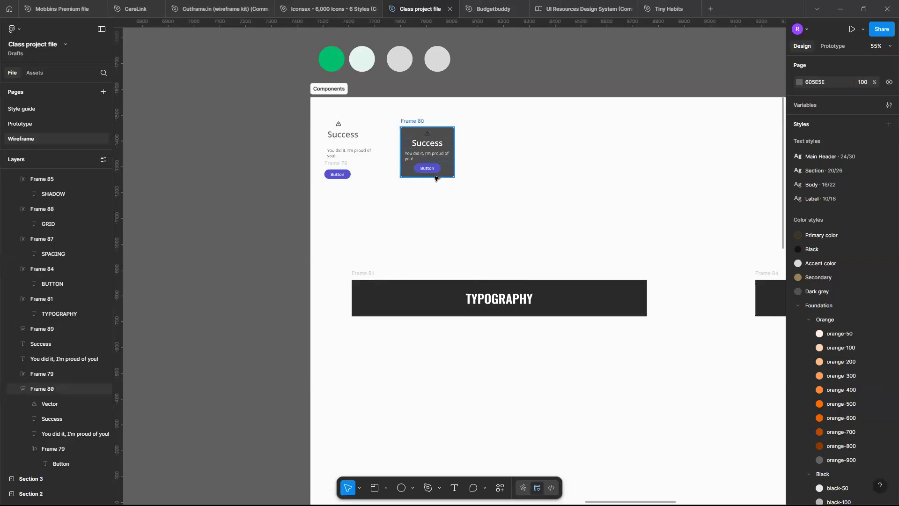
scroll(435, 177, up, 5)
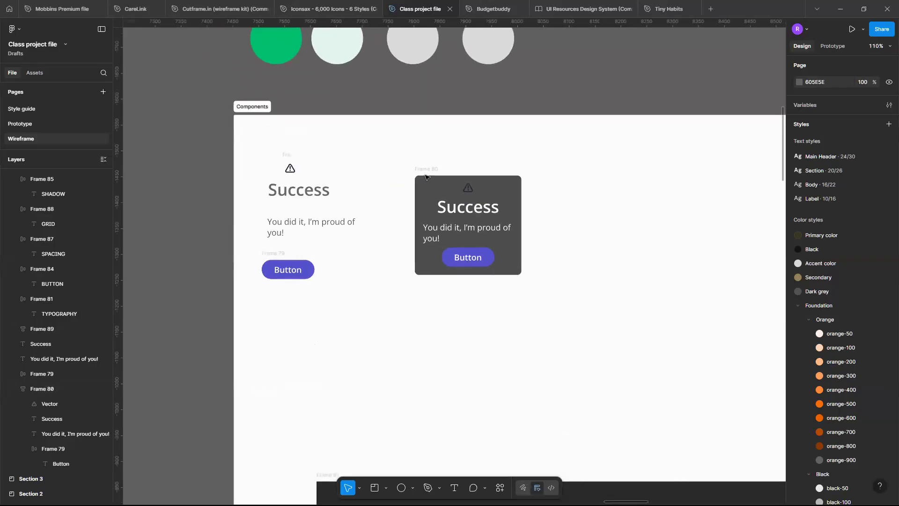
scroll(427, 178, up, 3)
click(446, 193)
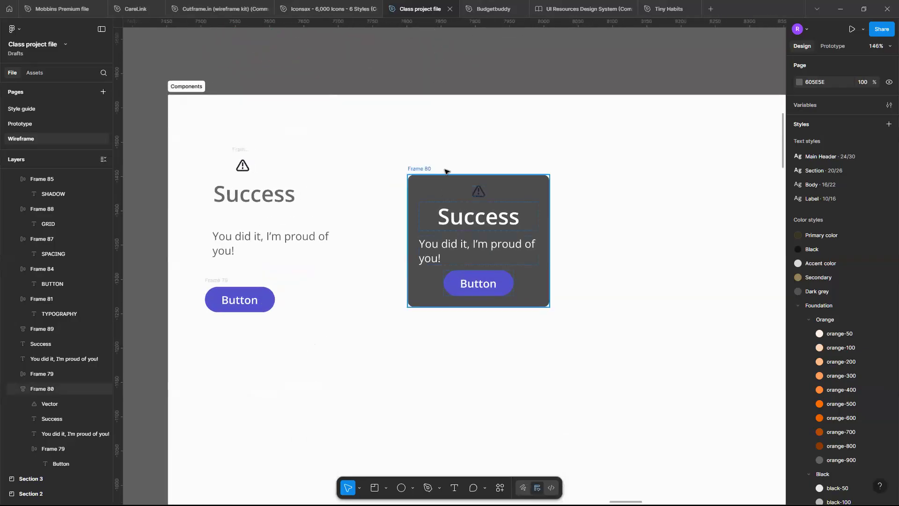
click(446, 169)
drag(460, 202, 459, 181)
scroll(753, 288, right, 1)
scroll(754, 288, down, 1)
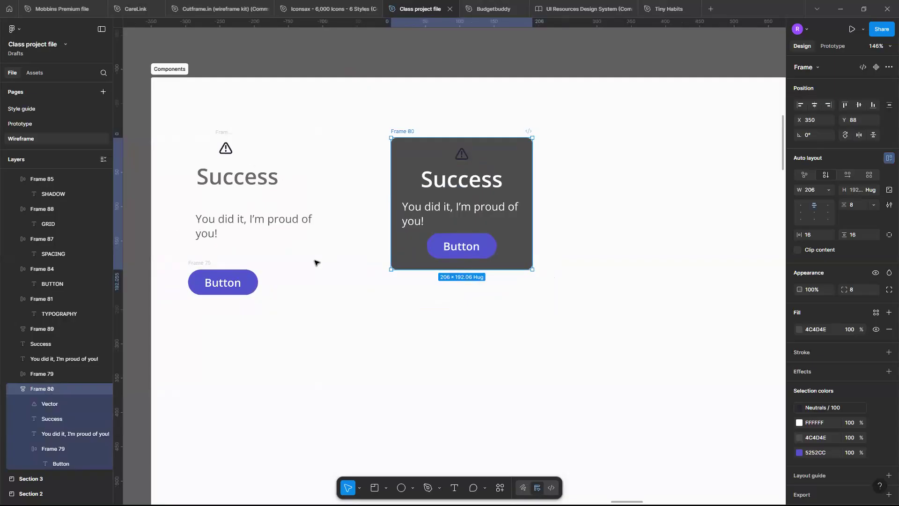
Move the loose warning icon's frame closer to the centre above the grey Success heading, to X 105, Y 95.
scroll(251, 131, down, 1)
scroll(240, 139, up, 3)
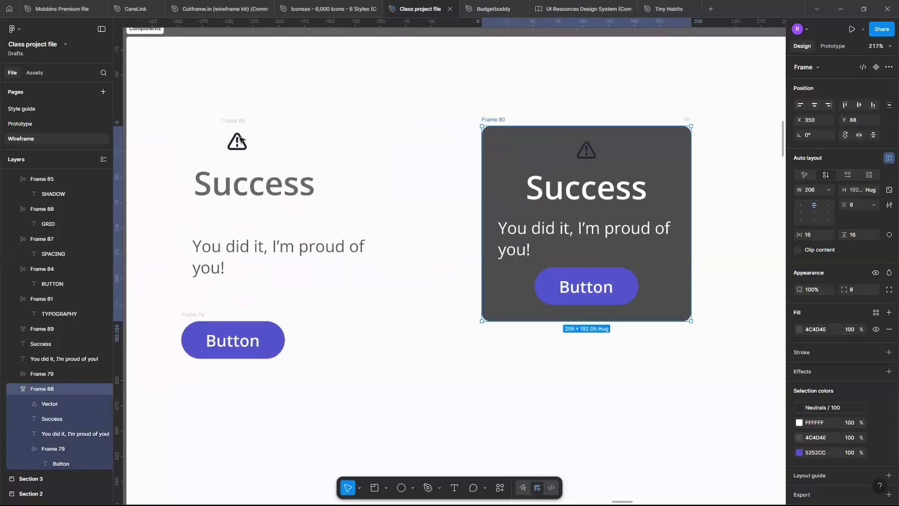
double_click(237, 140)
drag(239, 121, 251, 144)
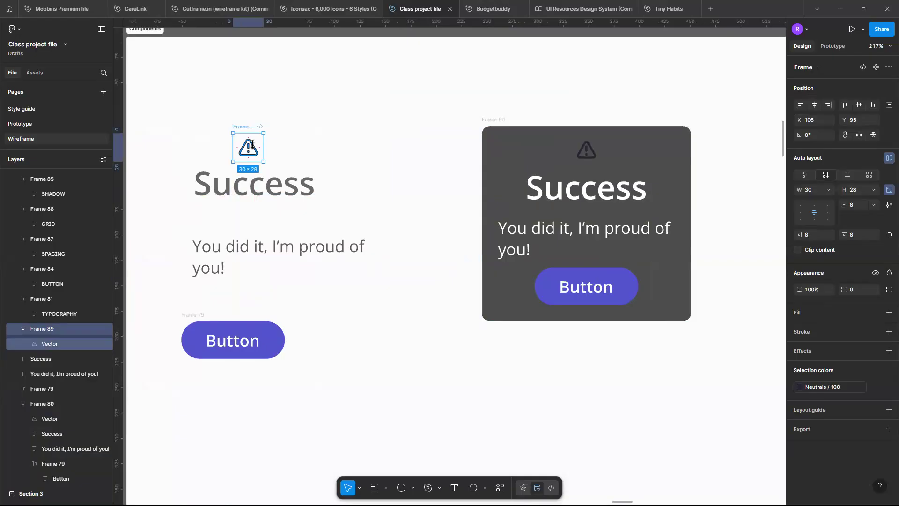
Set the dark Success card's horizontal auto layout padding to 32.
scroll(512, 160, up, 3)
click(497, 155)
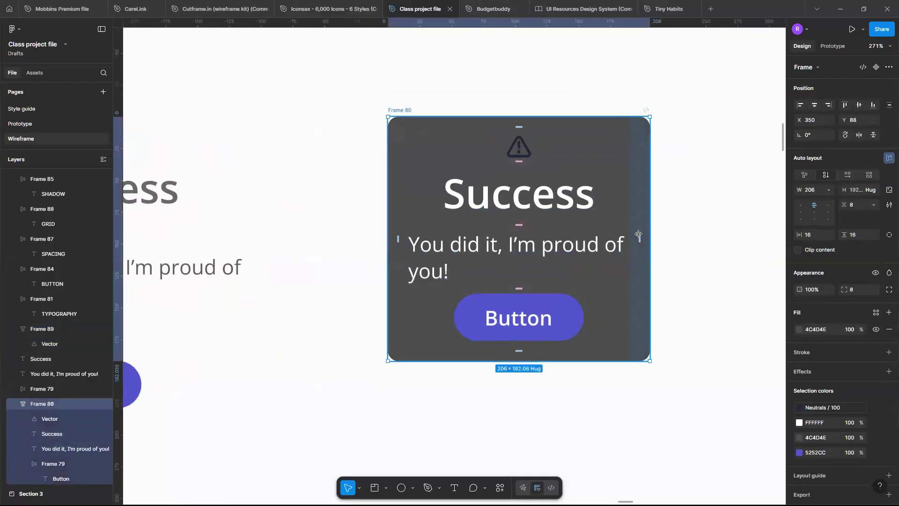
scroll(638, 234, up, 5)
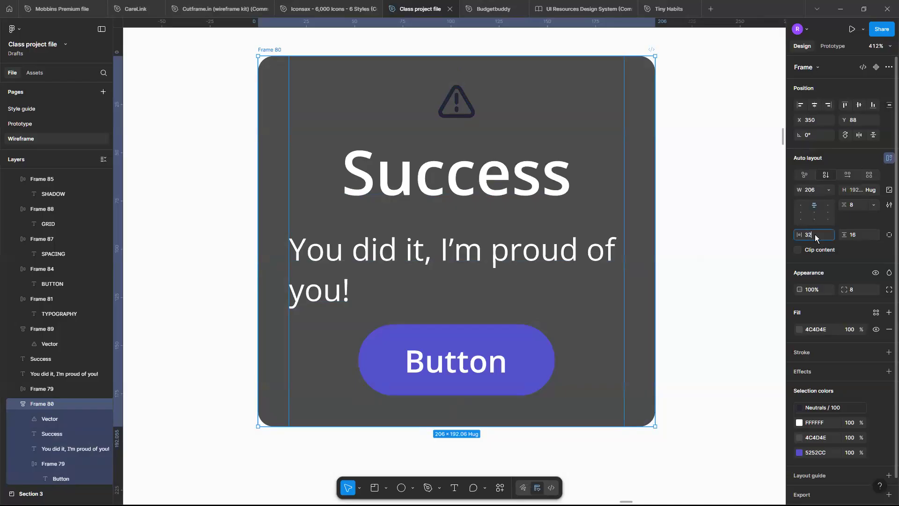
key(Return)
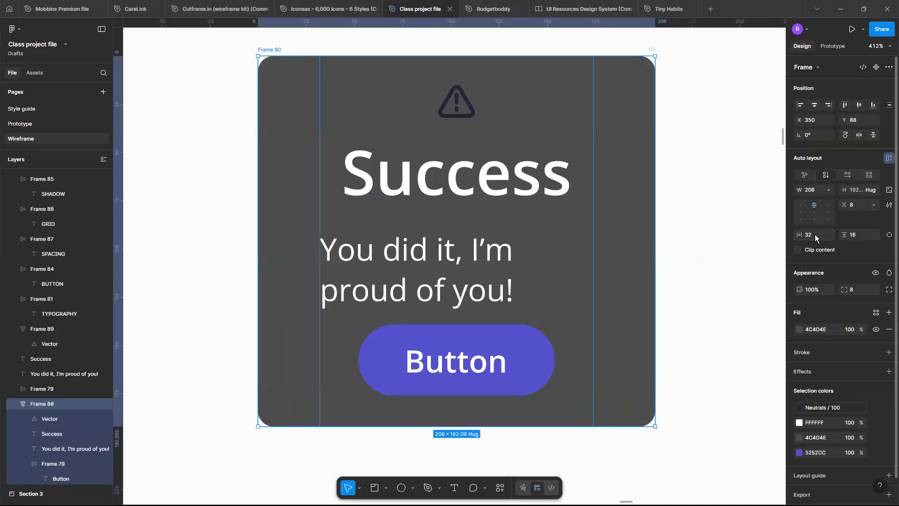
Set the dark Success card's vertical auto layout padding to 32.
click(860, 235)
text(32)
key(Return)
scroll(670, 240, down, 2)
scroll(670, 240, down, 3)
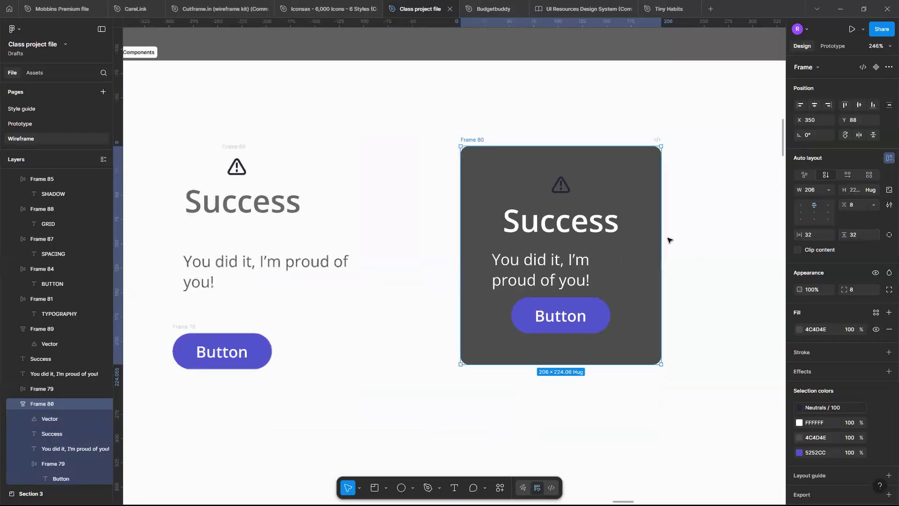
scroll(655, 236, up, 1)
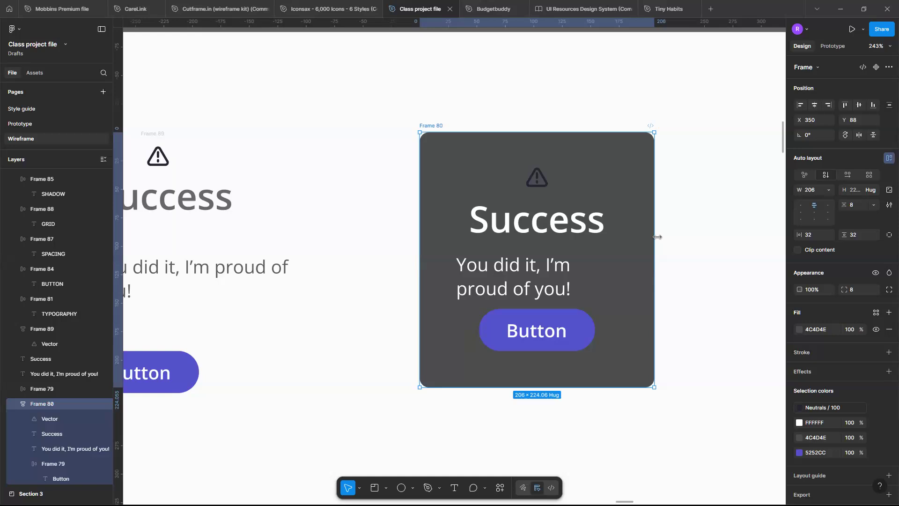
Set the dark Success card's horizontal padding to 8 and make its width hug the contents.
click(827, 189)
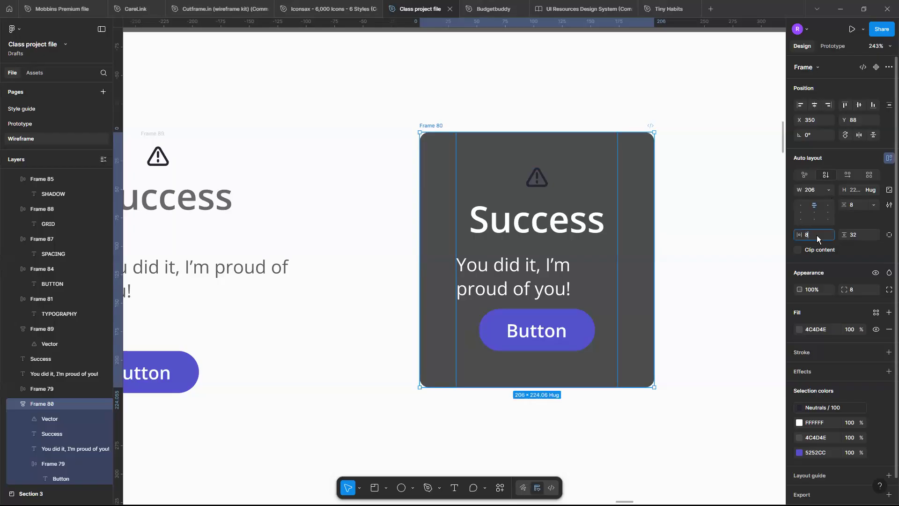
key(Return)
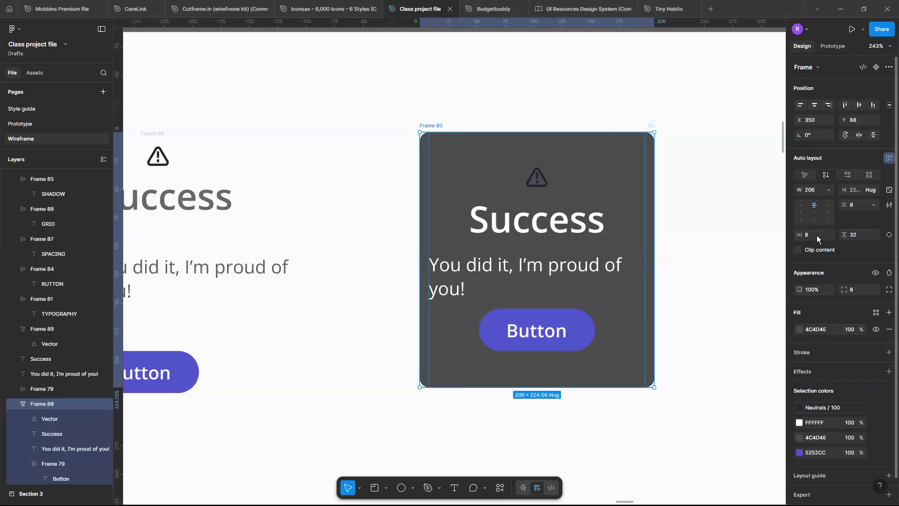
click(829, 190)
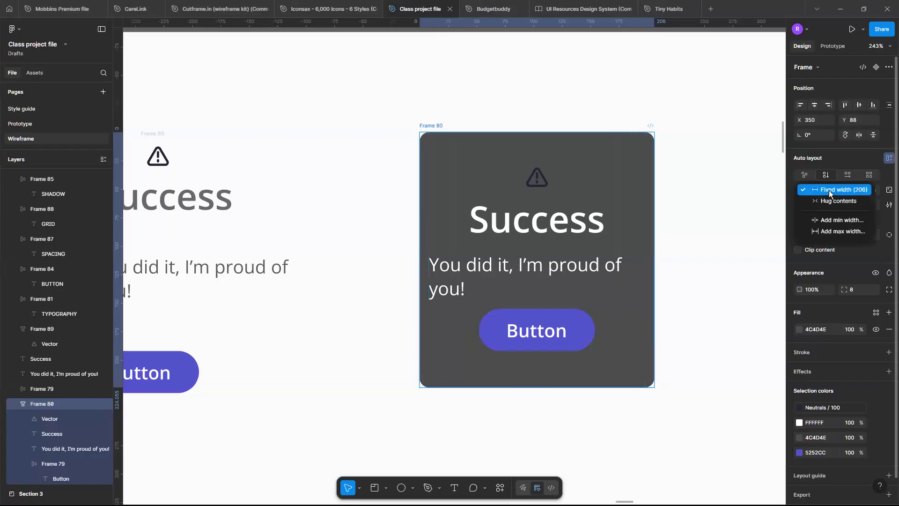
click(830, 201)
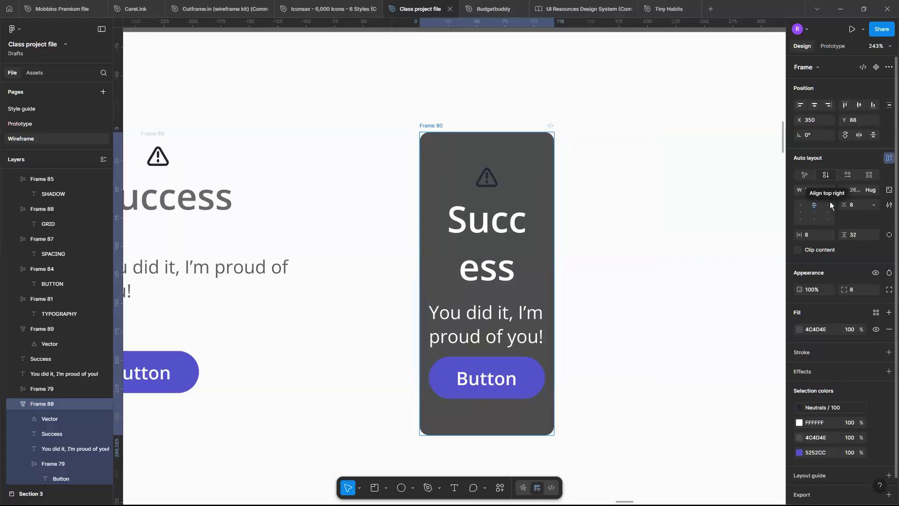
Make the widths of the dark card's Success heading and "You did it, I'm proud of you!" text hug their contents.
click(506, 248)
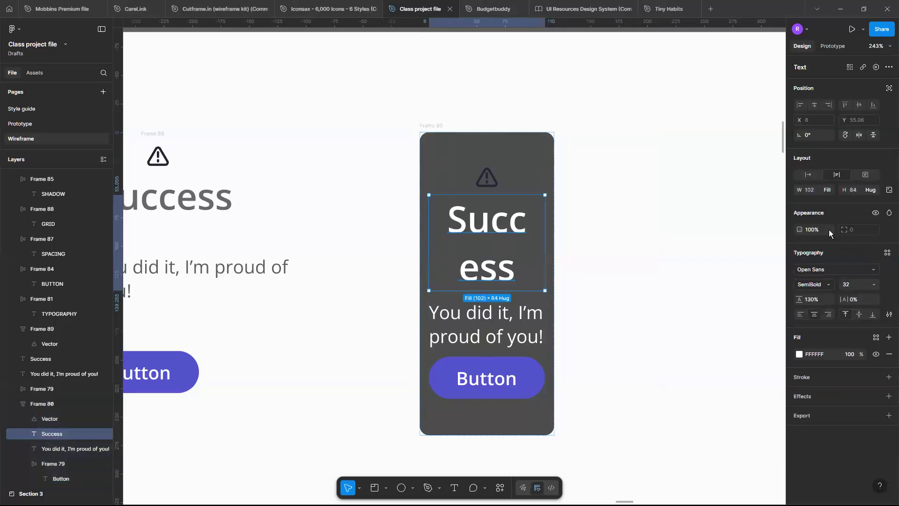
click(828, 189)
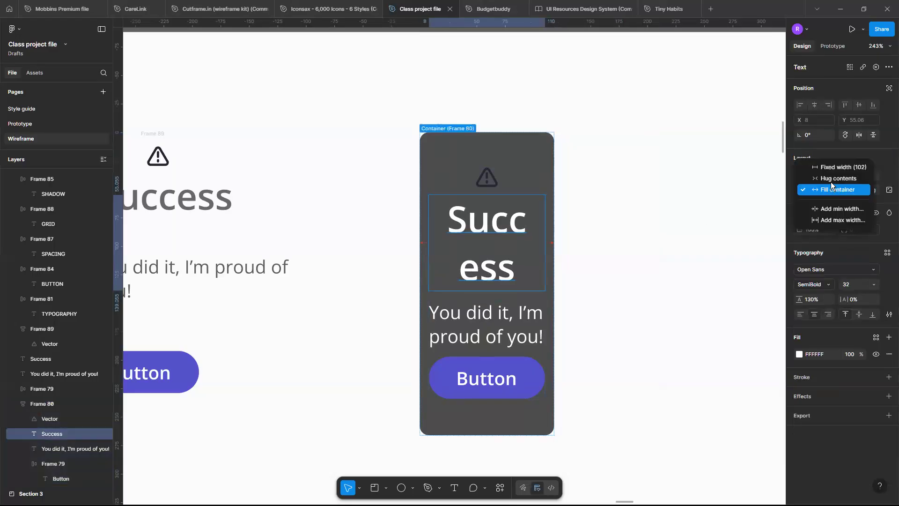
click(831, 179)
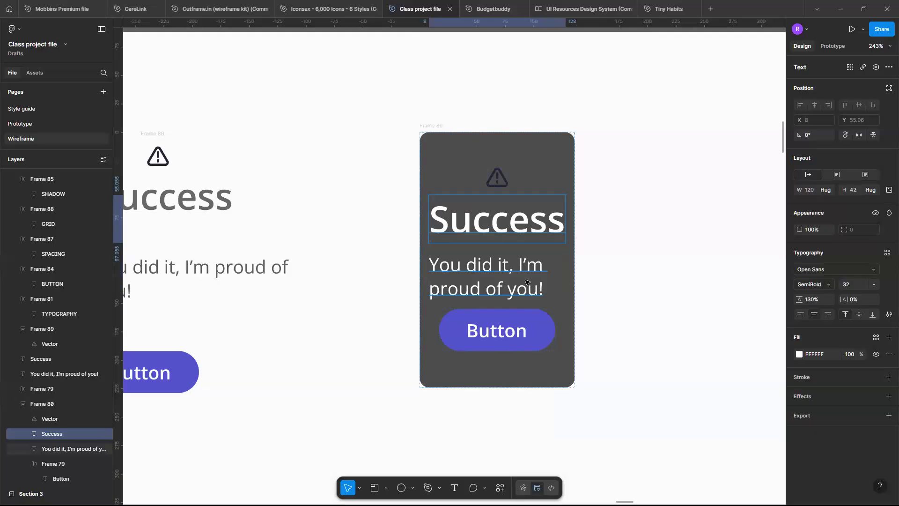
key(Tab)
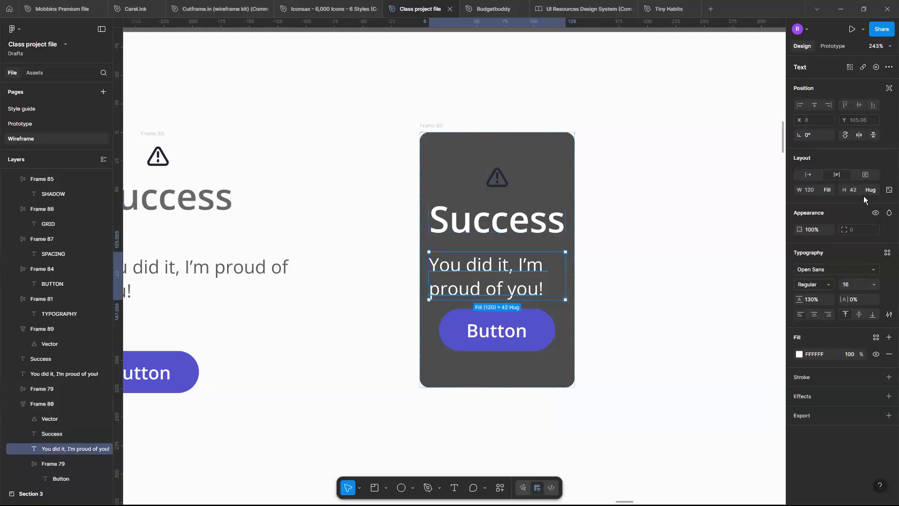
click(827, 189)
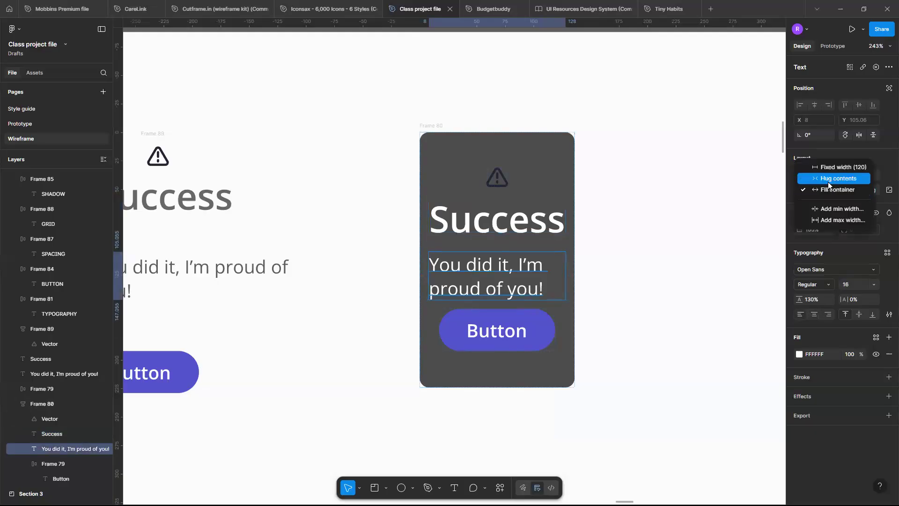
click(828, 179)
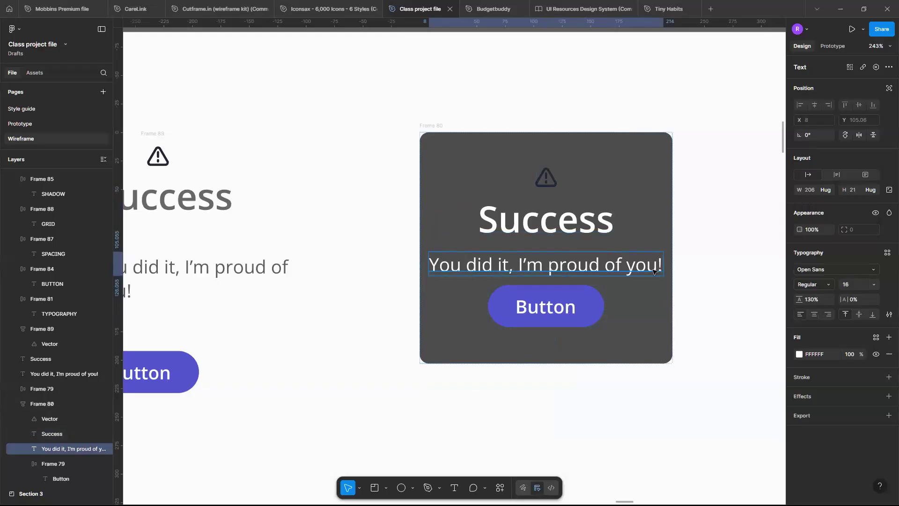
Set both the right and left padding of the dark Success card to 16.
click(655, 192)
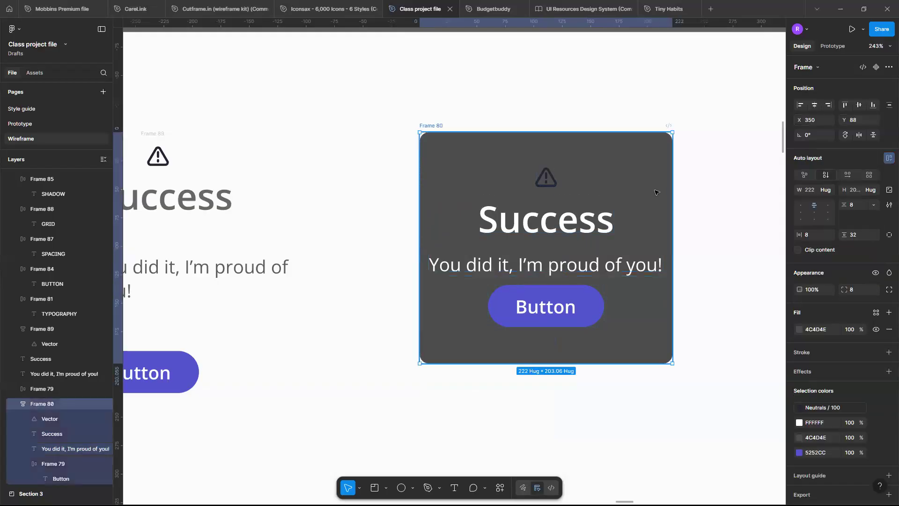
click(666, 246)
text(16)
key(Return)
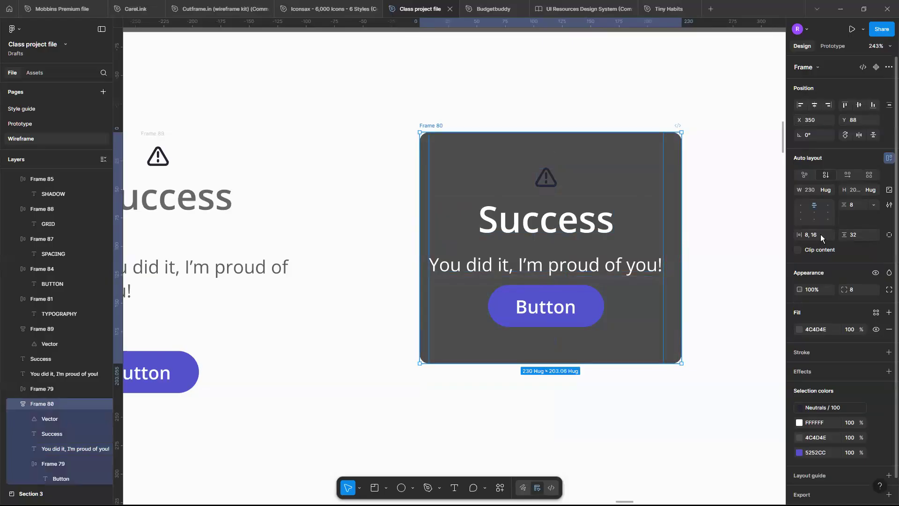
click(888, 236)
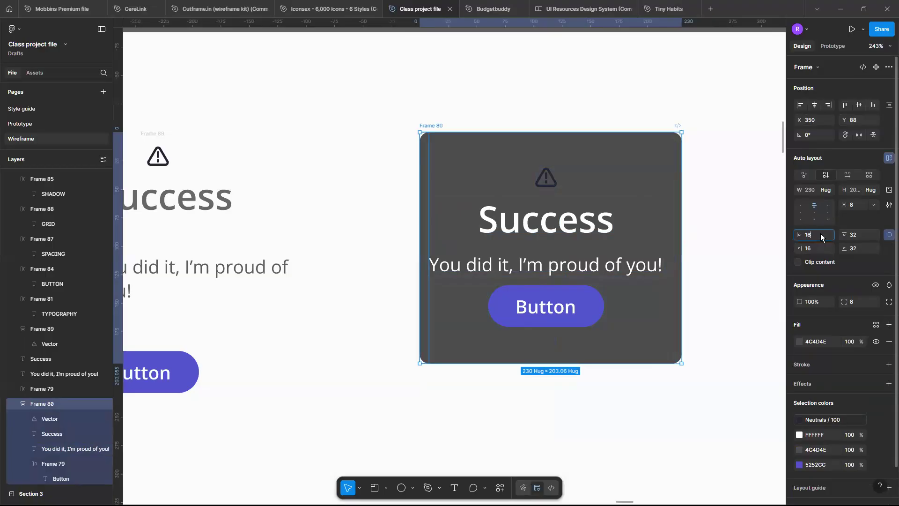
key(Return)
Set the vertical gap between the items in the dark Success card to 16.
scroll(546, 282, down, 2)
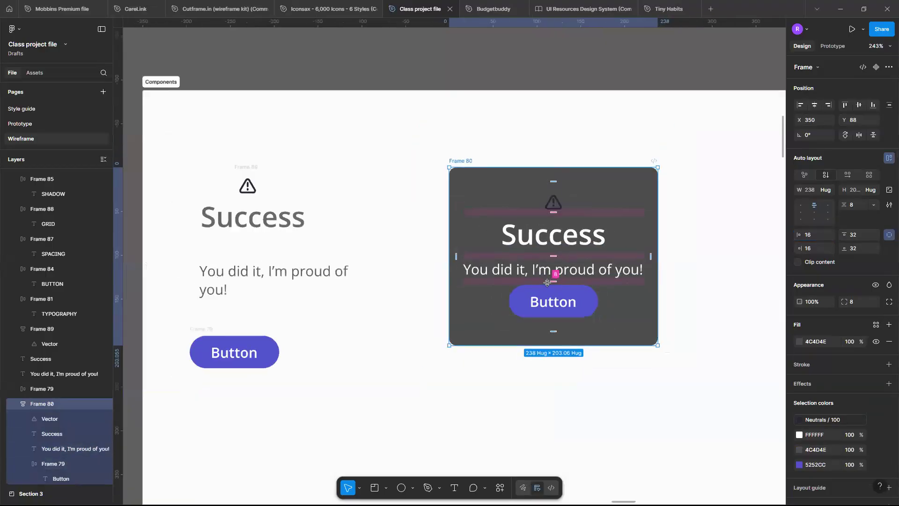
scroll(548, 280, up, 3)
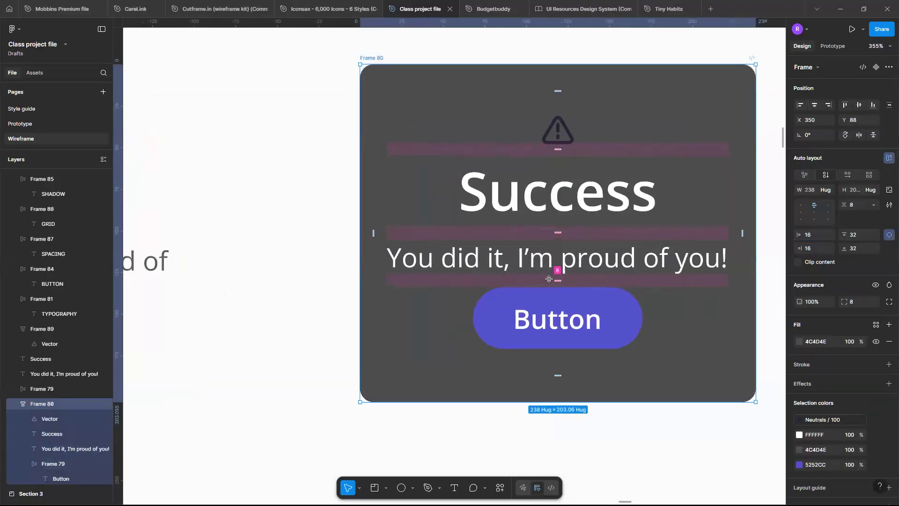
scroll(549, 279, down, 2)
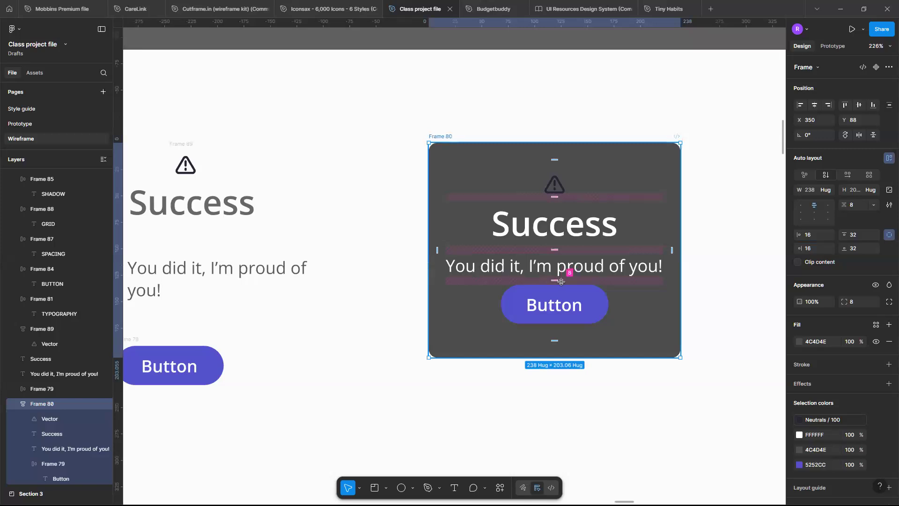
scroll(561, 281, up, 1)
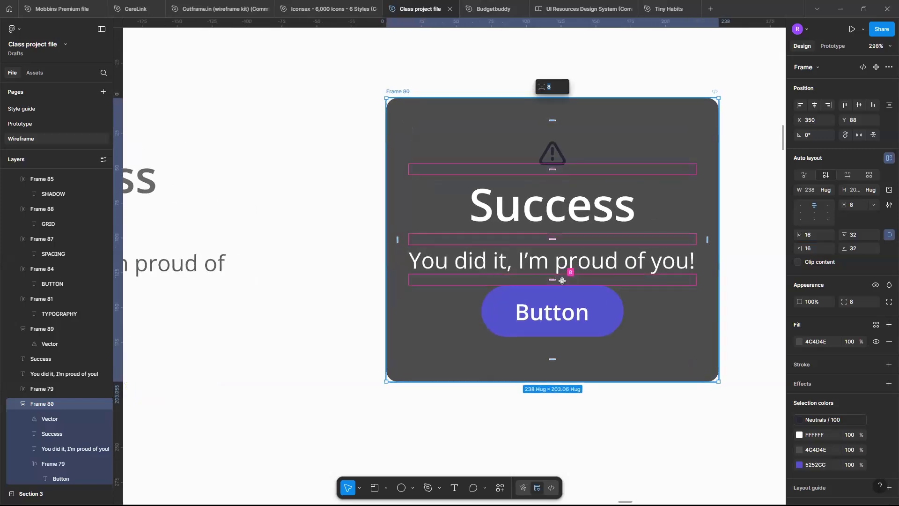
text(16)
key(Return)
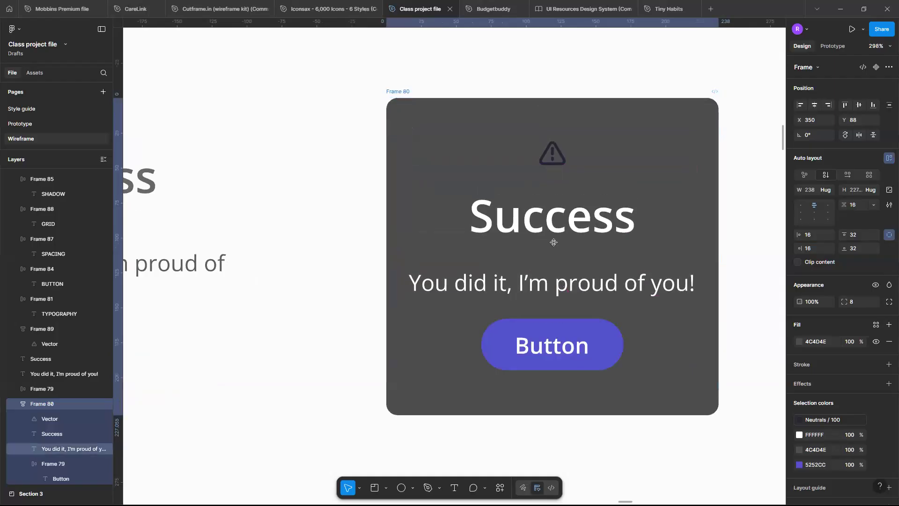
Examine the dark card's spacing between icon, heading, message and button beside the loose Success elements.
scroll(553, 242, down, 1)
scroll(553, 242, down, 2)
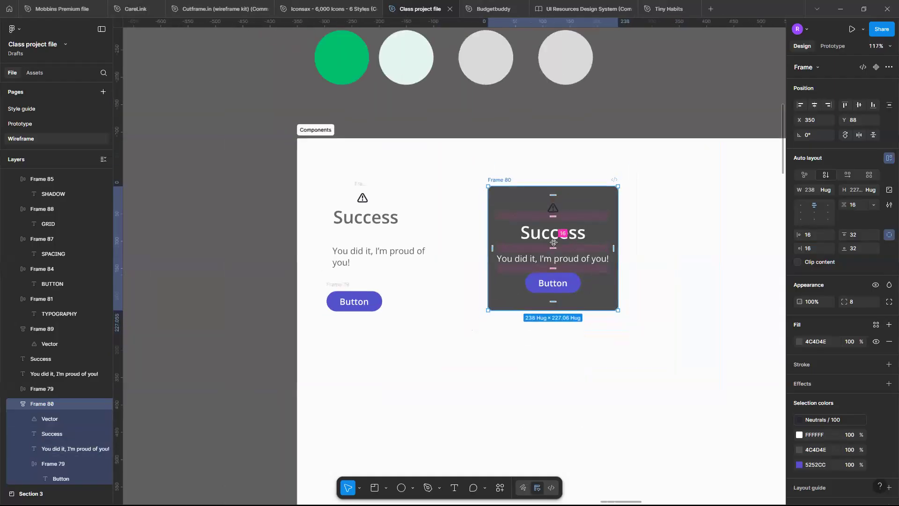
scroll(554, 242, up, 2)
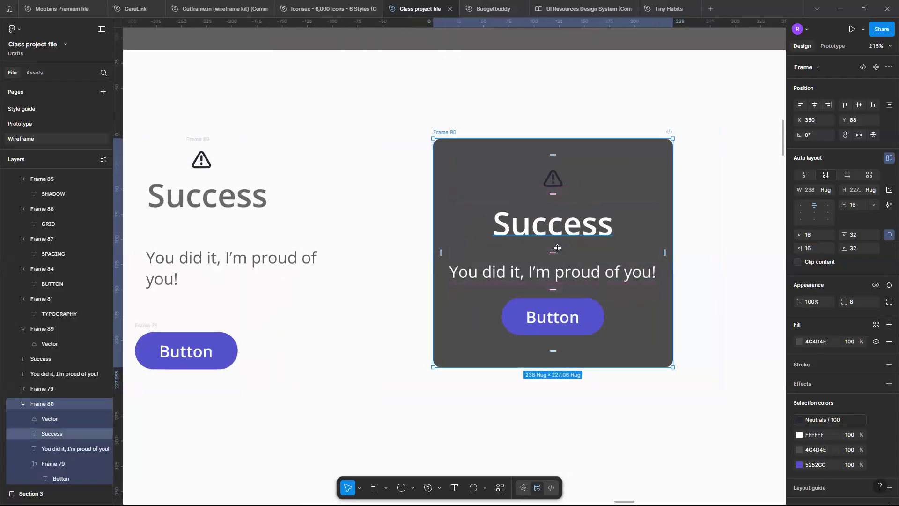
click(700, 252)
scroll(570, 263, up, 2)
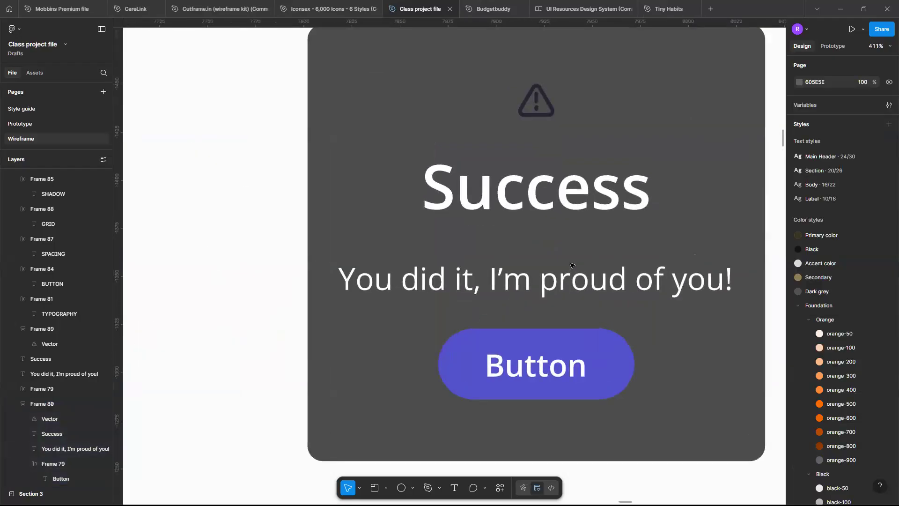
scroll(570, 265, down, 2)
scroll(570, 265, up, 1)
scroll(570, 265, down, 1)
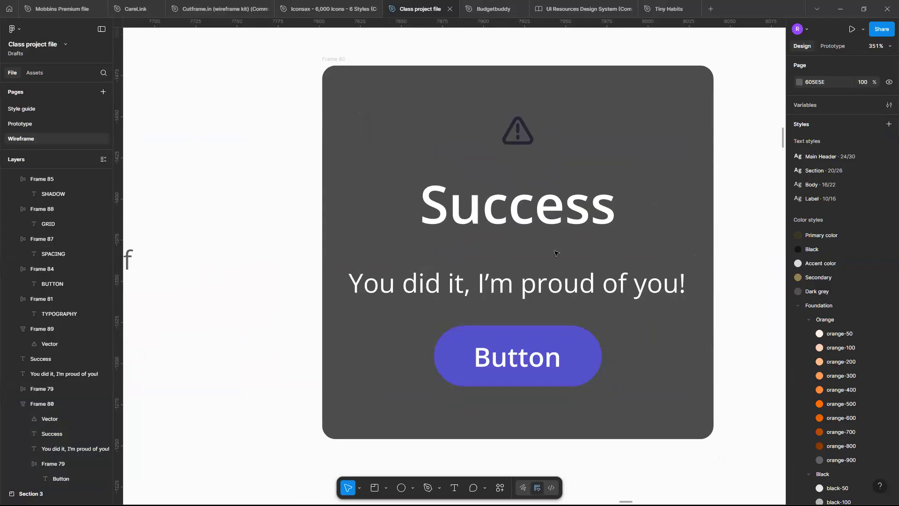
Wrap the dark card's Success heading and message text in their own auto layout frame with a gap of 8.
click(549, 214)
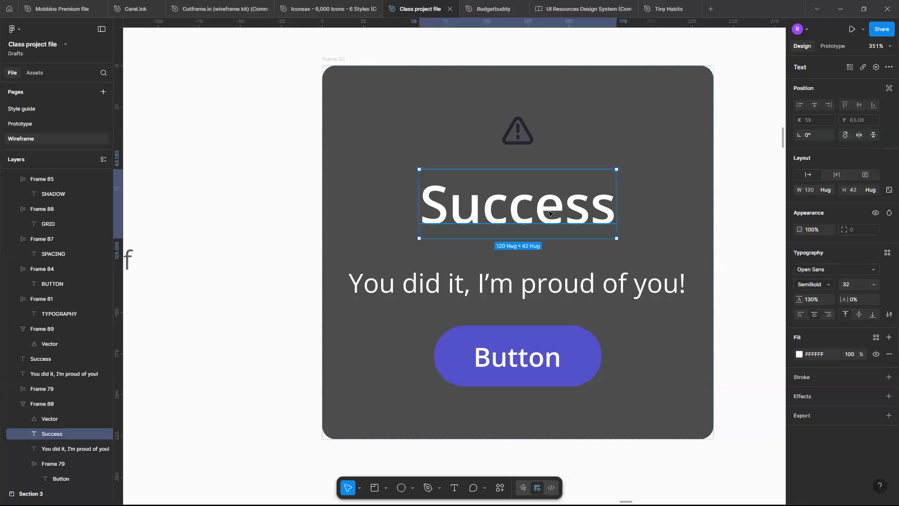
shift+click(565, 282)
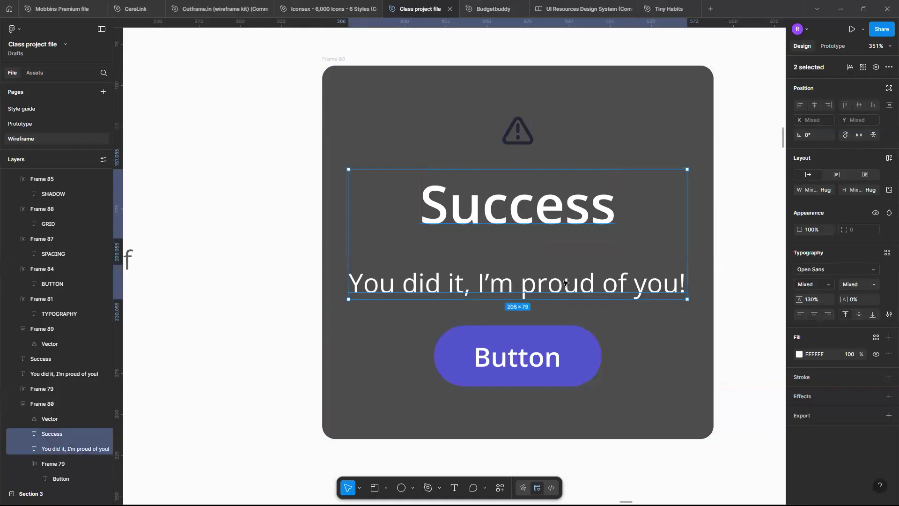
key(shift+a)
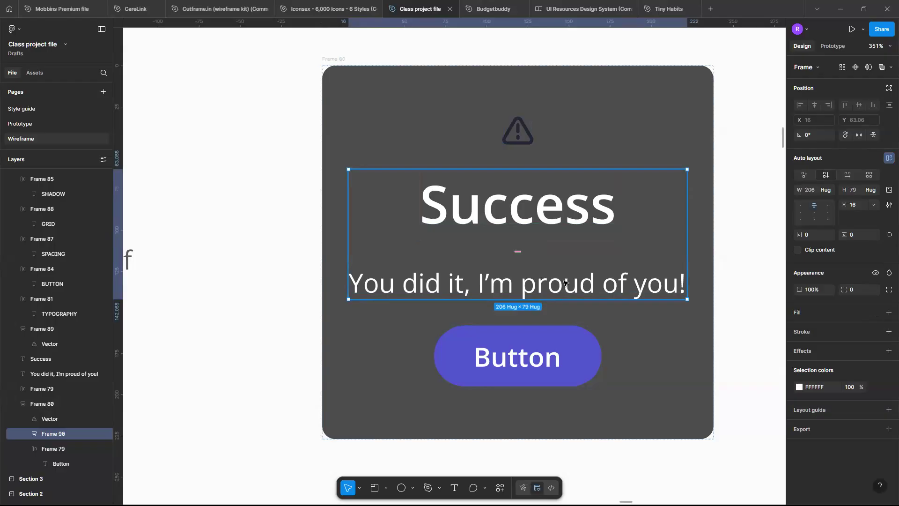
click(522, 255)
text(8)
key(Return)
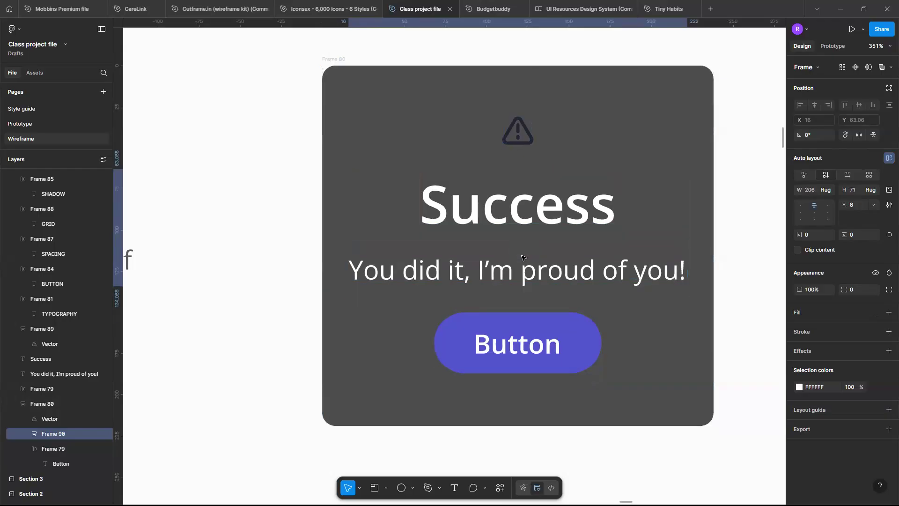
Set the font size of the dark card's Success heading to 24.
scroll(539, 241, up, 3)
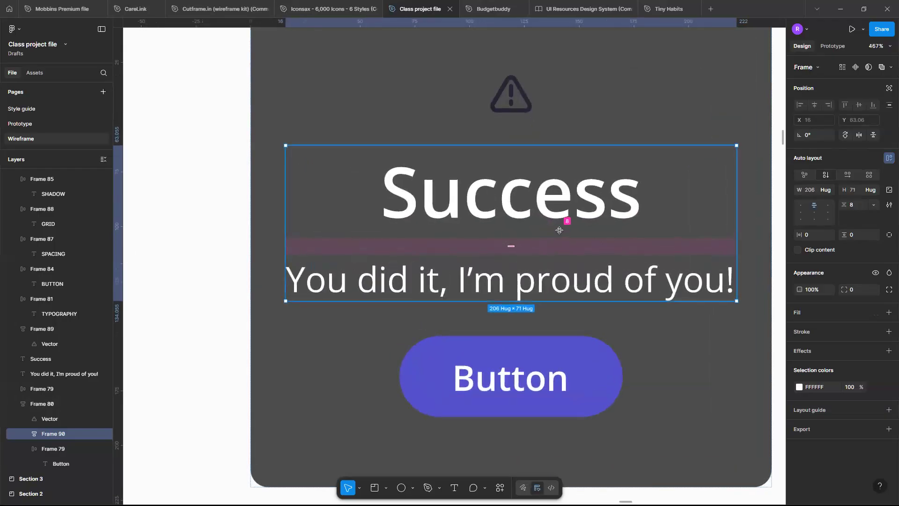
scroll(568, 216, down, 5)
double_click(550, 219)
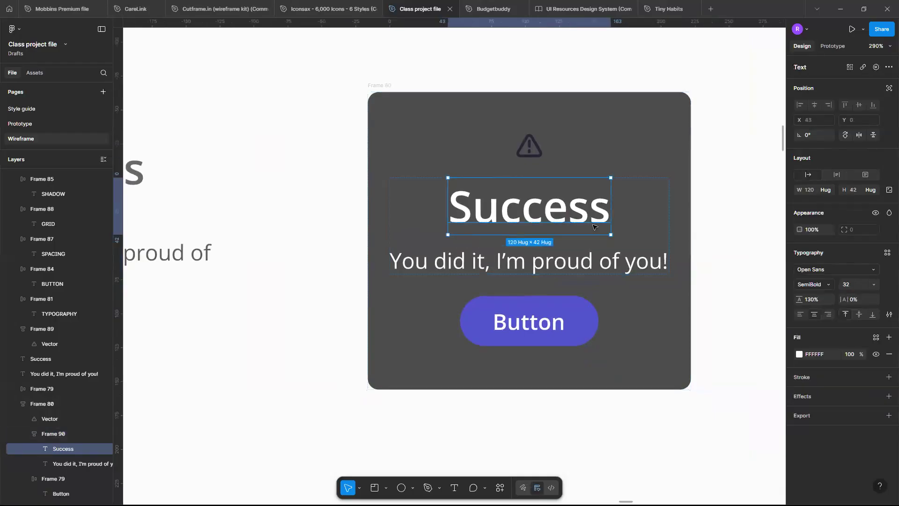
click(873, 284)
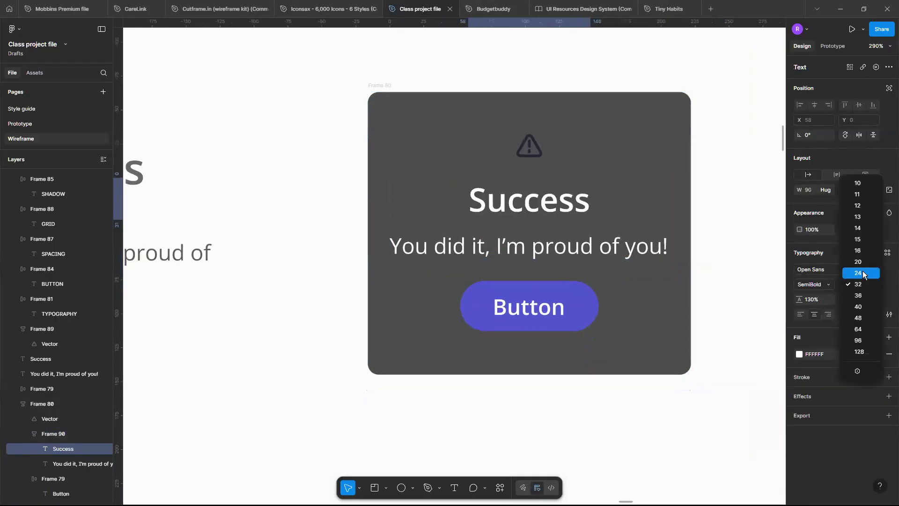
click(863, 271)
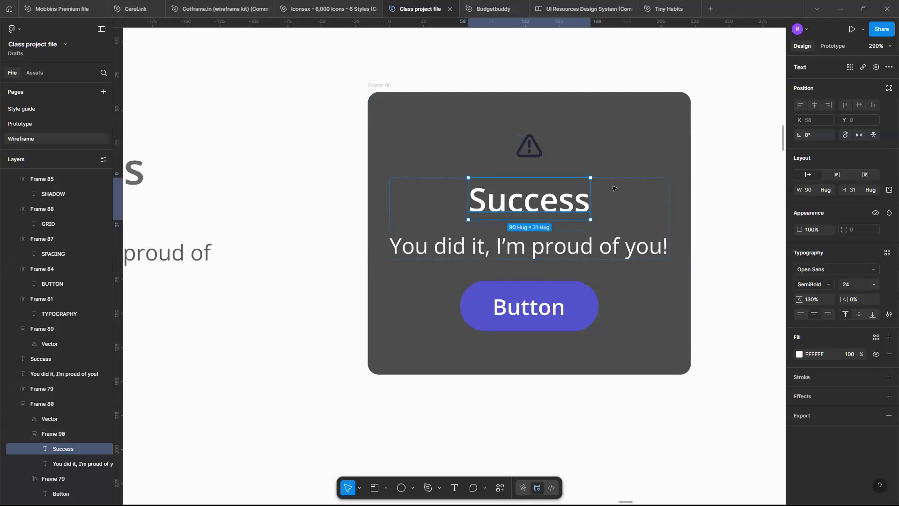
Wrap the dark Success card's warning icon in its own auto layout frame with 8 padding.
click(528, 163)
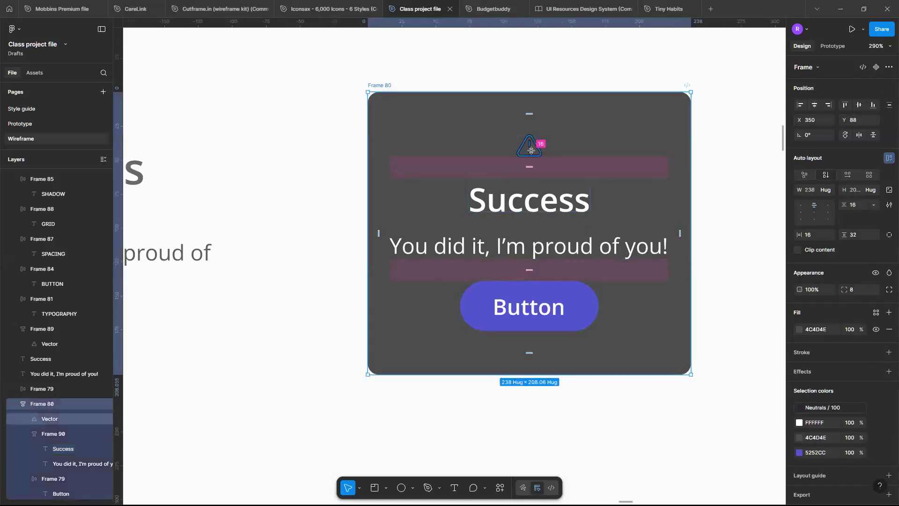
scroll(529, 148, down, 3)
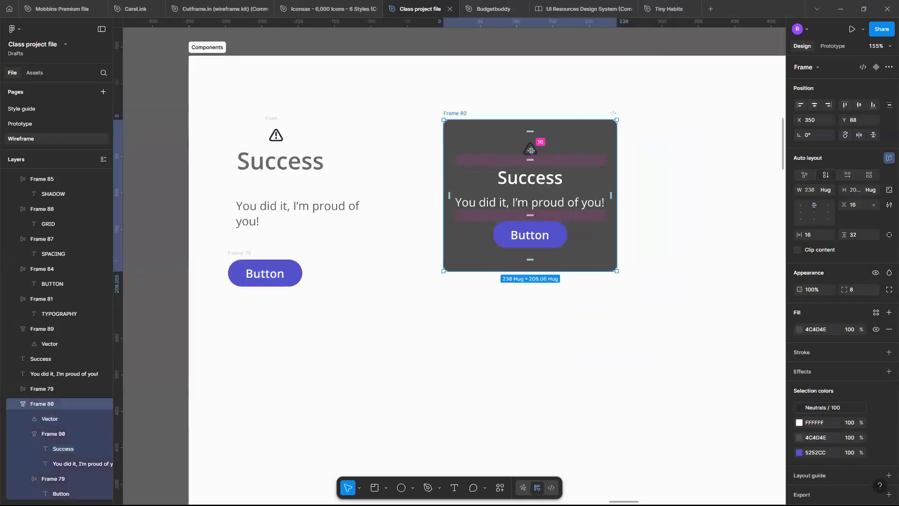
click(275, 125)
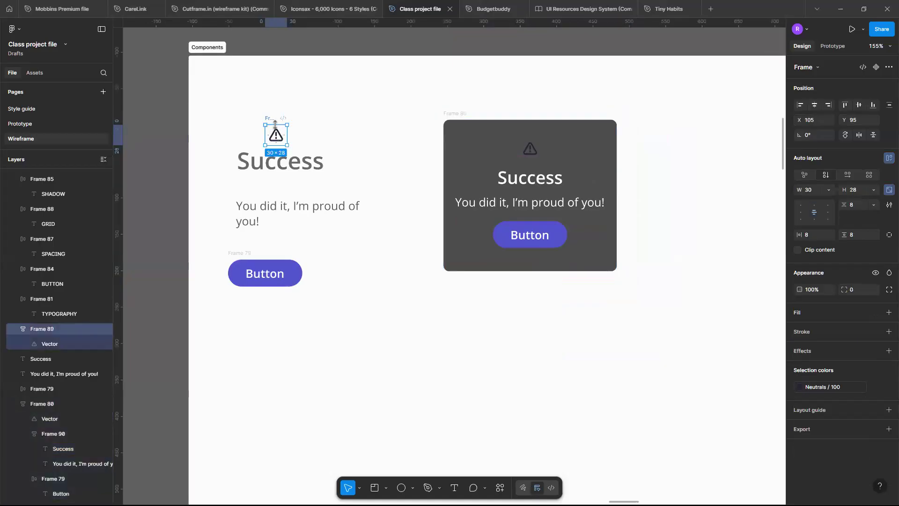
double_click(530, 150)
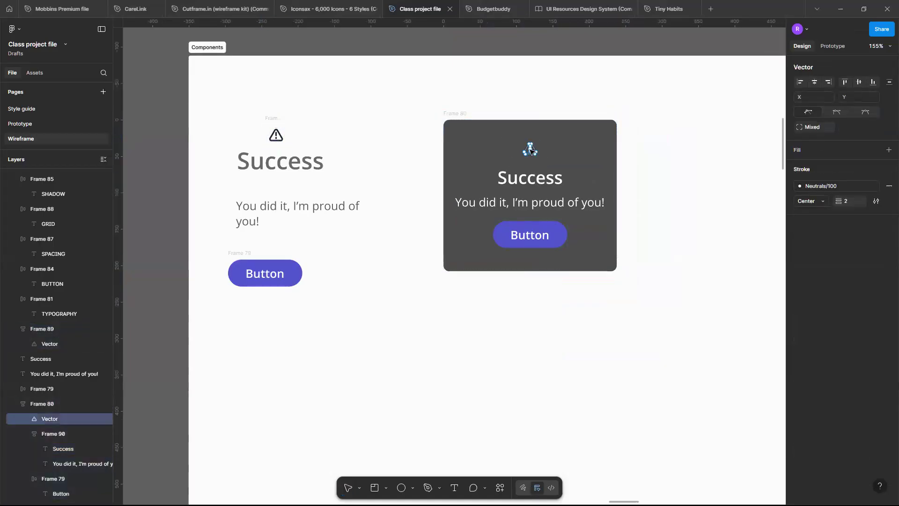
scroll(532, 150, up, 3)
key(Escape)
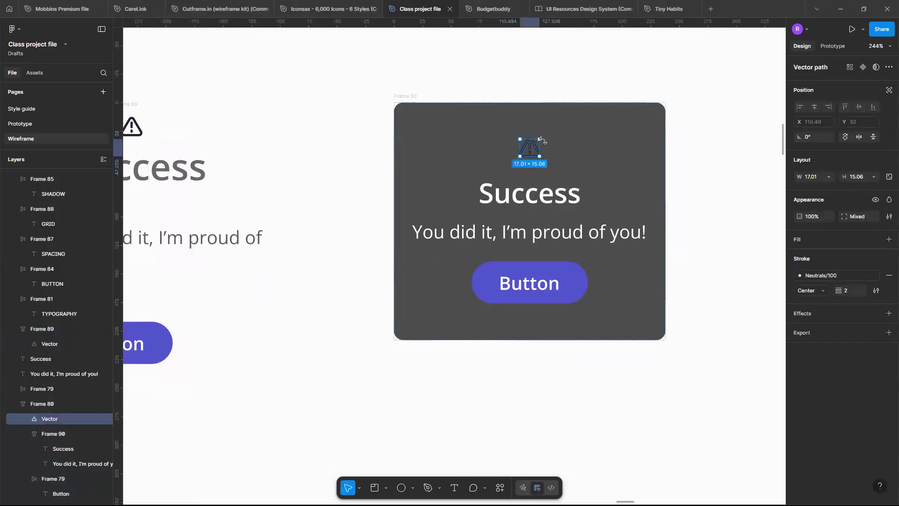
scroll(542, 140, up, 3)
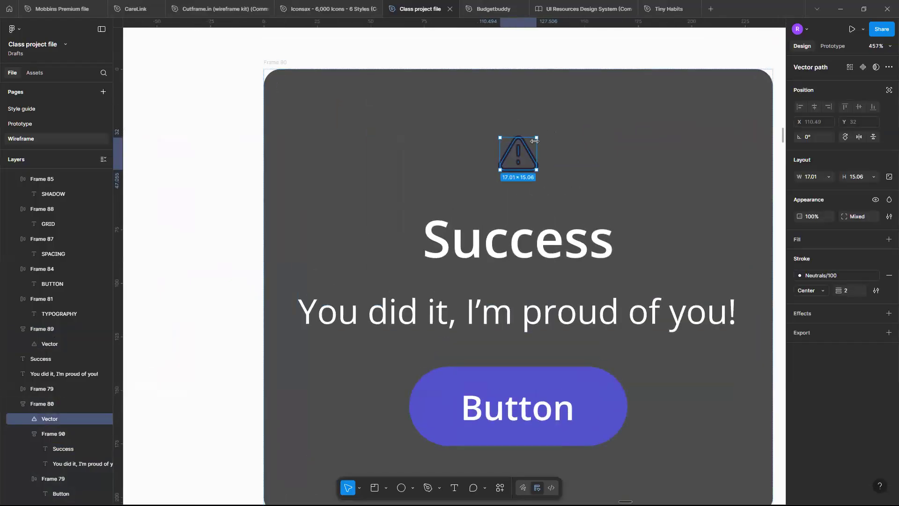
key(shift+a)
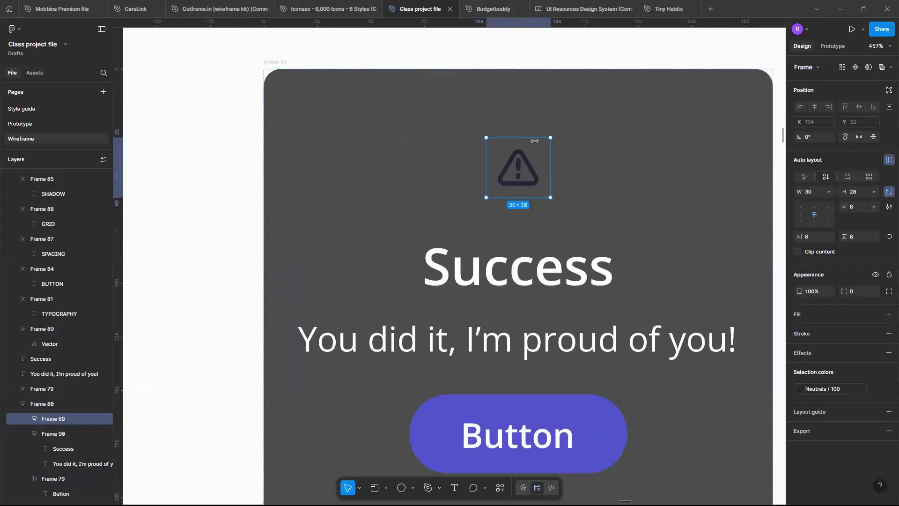
scroll(535, 142, down, 3)
scroll(536, 142, down, 3)
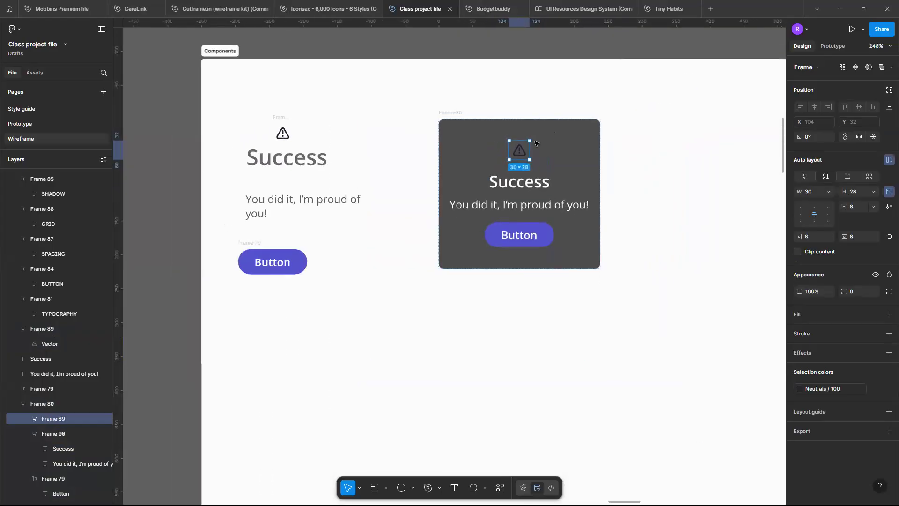
Set the dark Success card's vertical padding to 16.
scroll(571, 148, up, 2)
click(575, 150)
scroll(575, 150, down, 2)
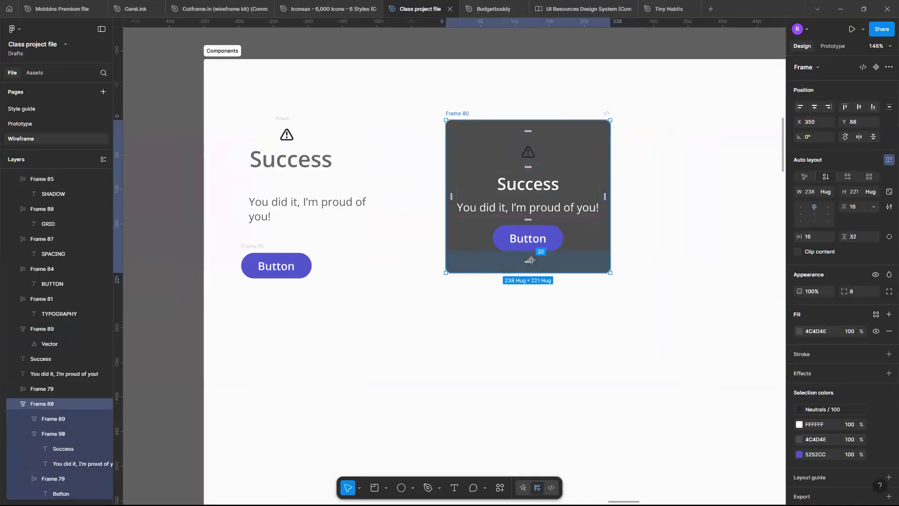
click(530, 260)
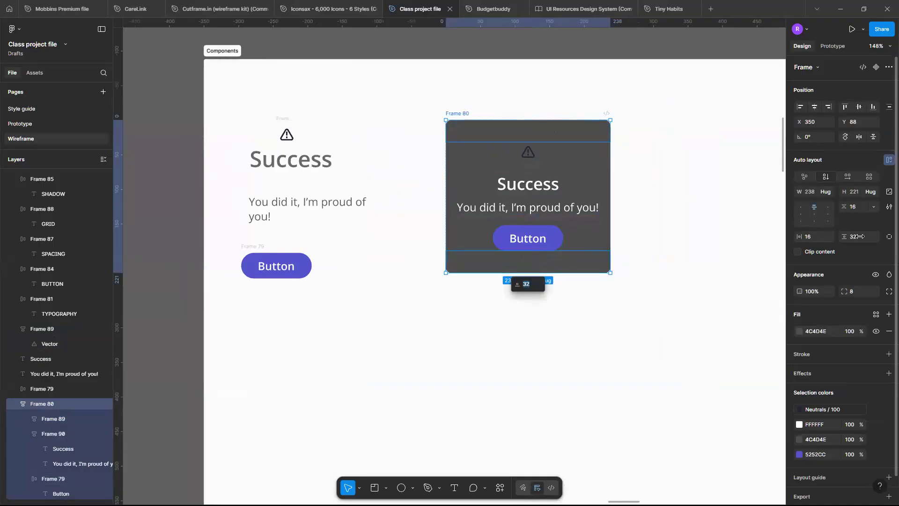
click(859, 237)
text(16)
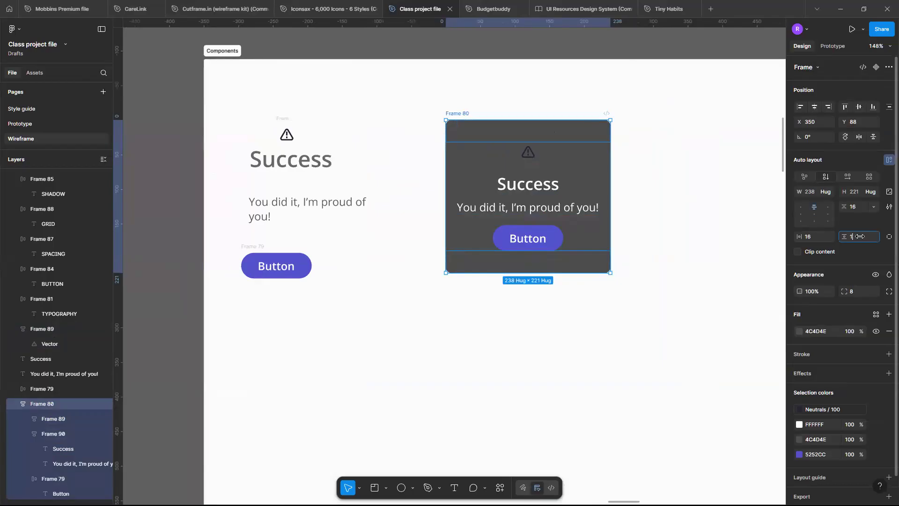
key(Return)
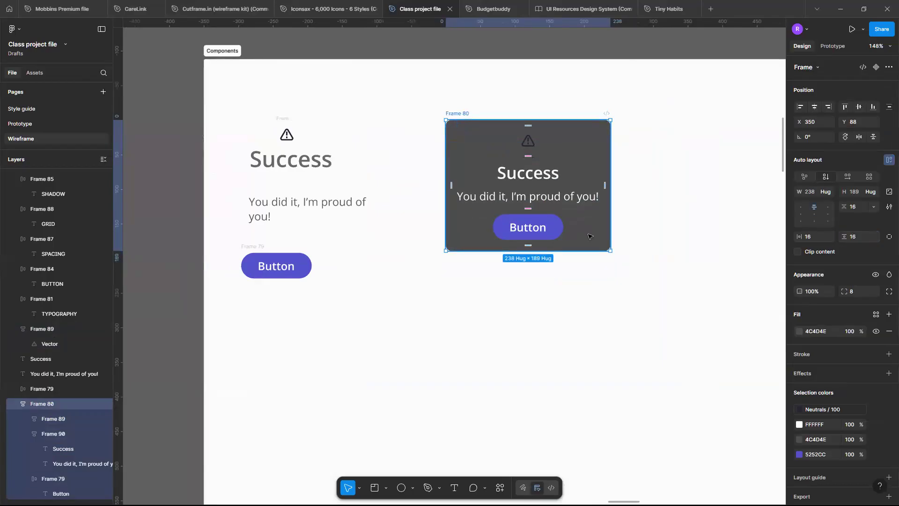
Try a vertical gap of 32 between the dark card's icon, text group and button.
scroll(589, 236, up, 5)
scroll(509, 124, down, 3)
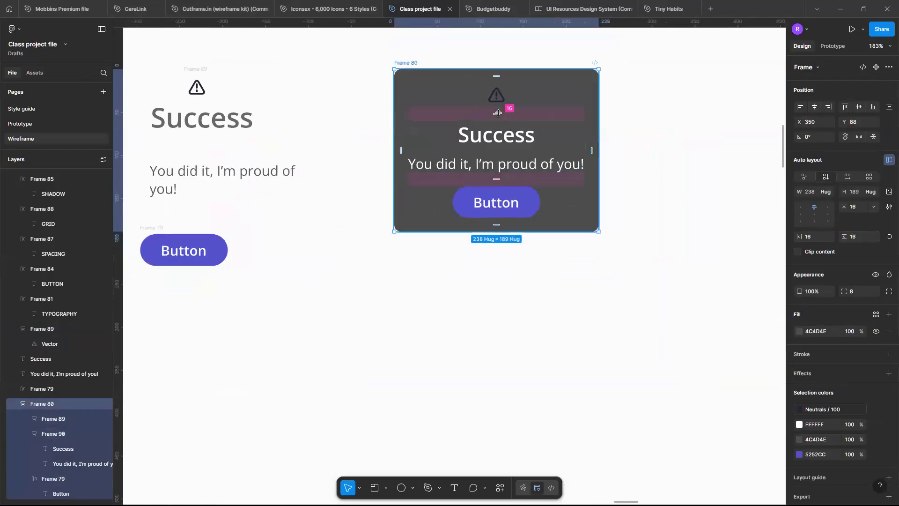
click(499, 113)
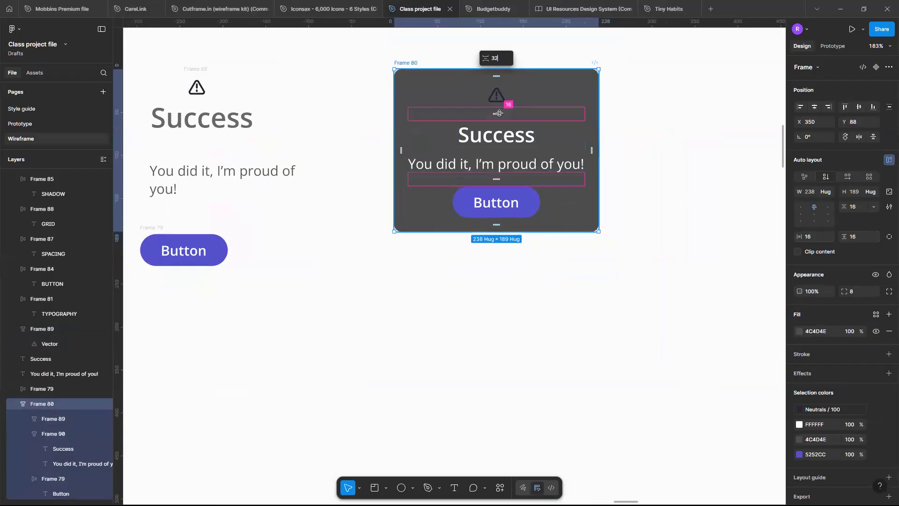
text(32)
key(Return)
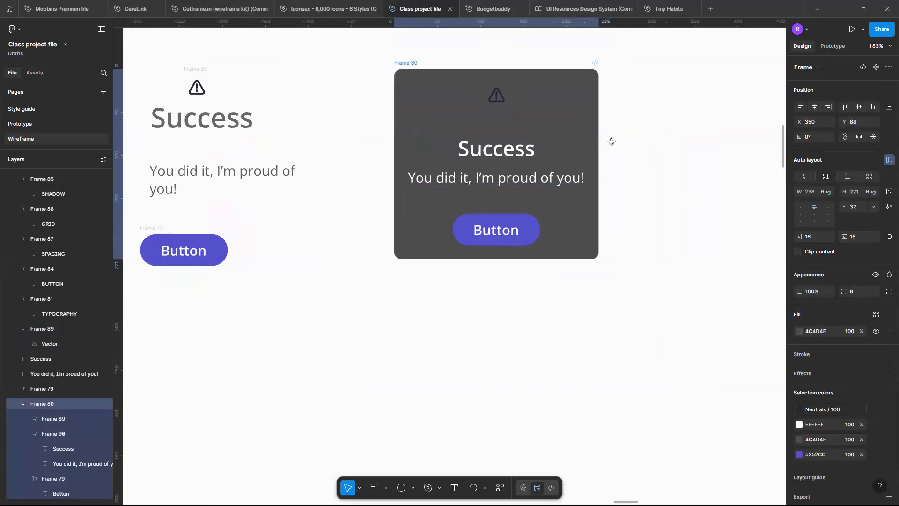
click(502, 110)
scroll(501, 114, down, 2)
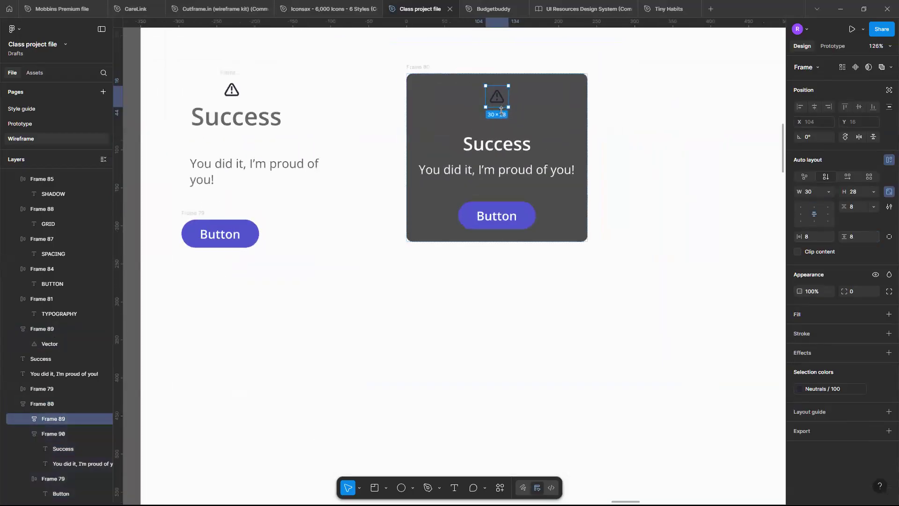
click(623, 167)
scroll(622, 166, down, 3)
click(580, 177)
scroll(561, 149, up, 5)
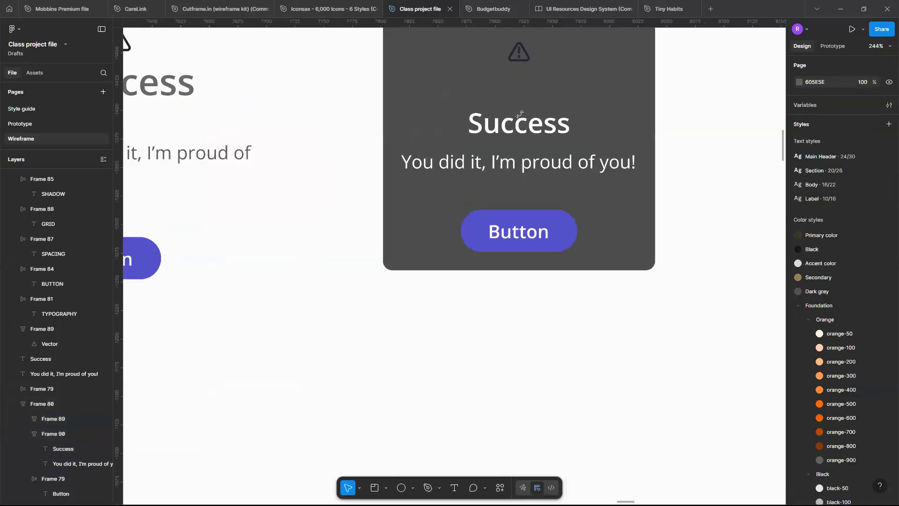
Set the vertical gap between the dark card's icon, text group and button to 24.
click(517, 87)
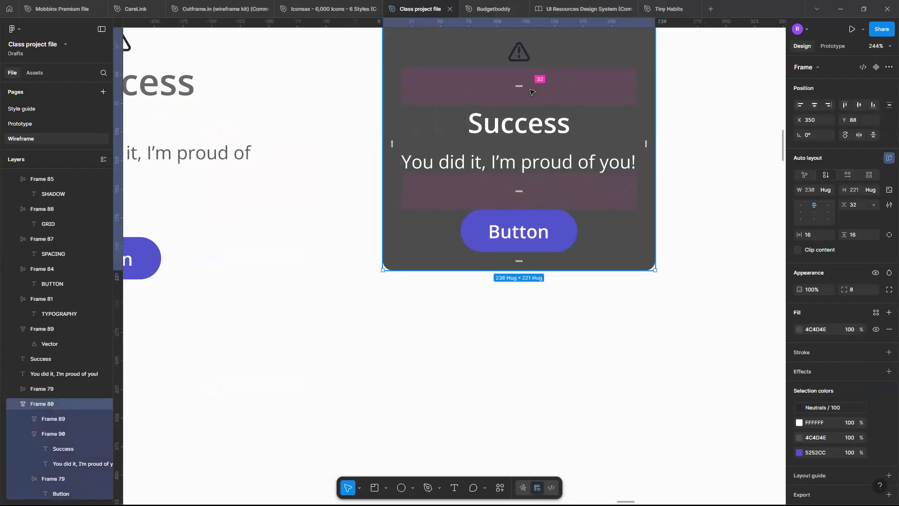
click(529, 91)
text(24)
key(Return)
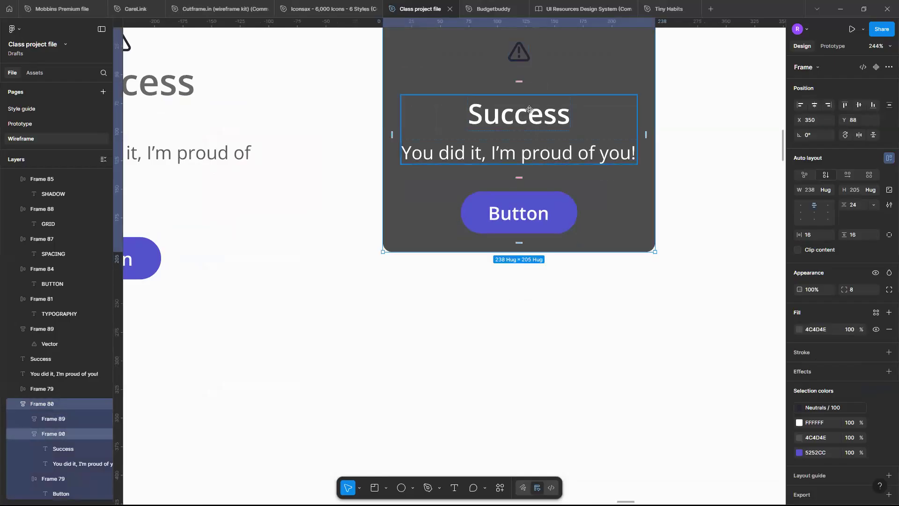
Scale the dark card's warning icon frame proportionally to a width of 40.
scroll(529, 110, down, 4)
scroll(528, 109, up, 2)
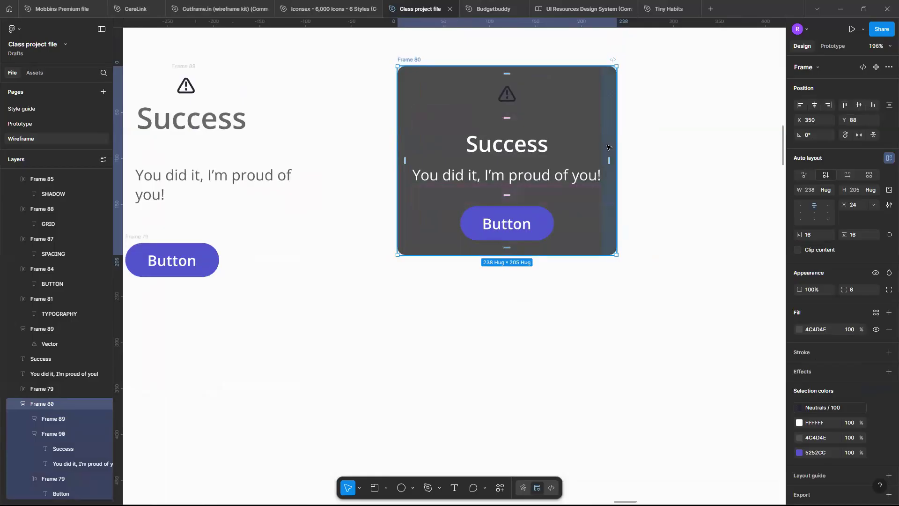
scroll(571, 130, down, 3)
scroll(569, 131, up, 4)
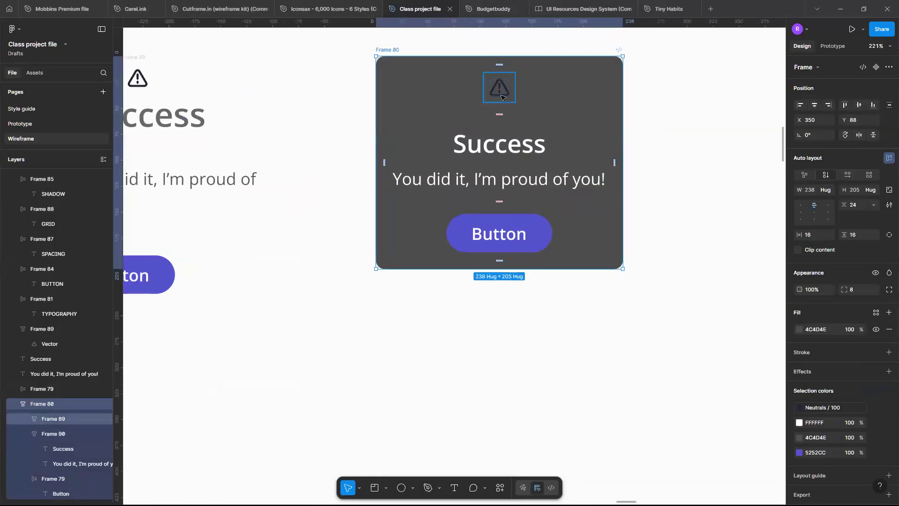
click(501, 97)
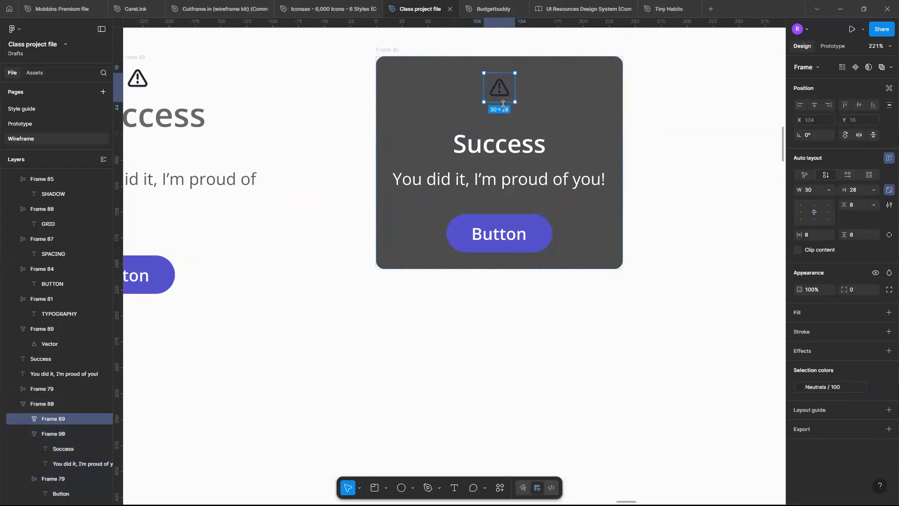
key(k)
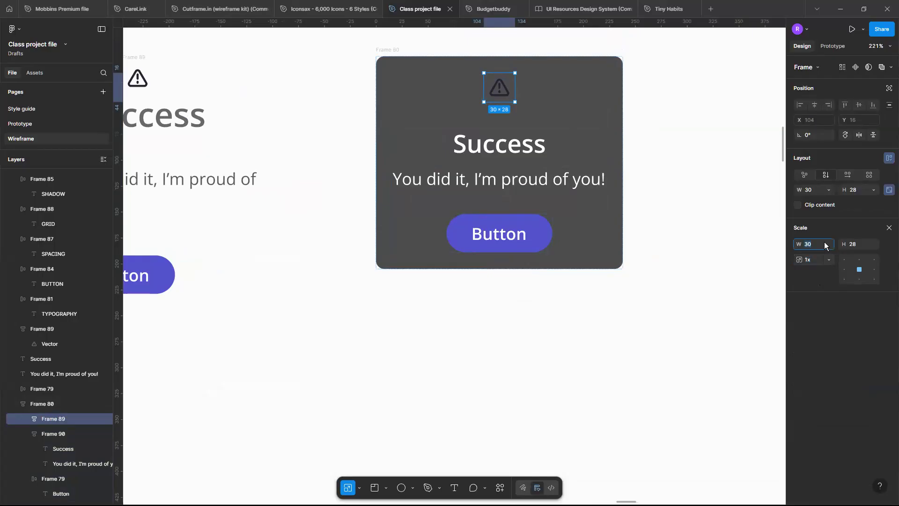
key(Return)
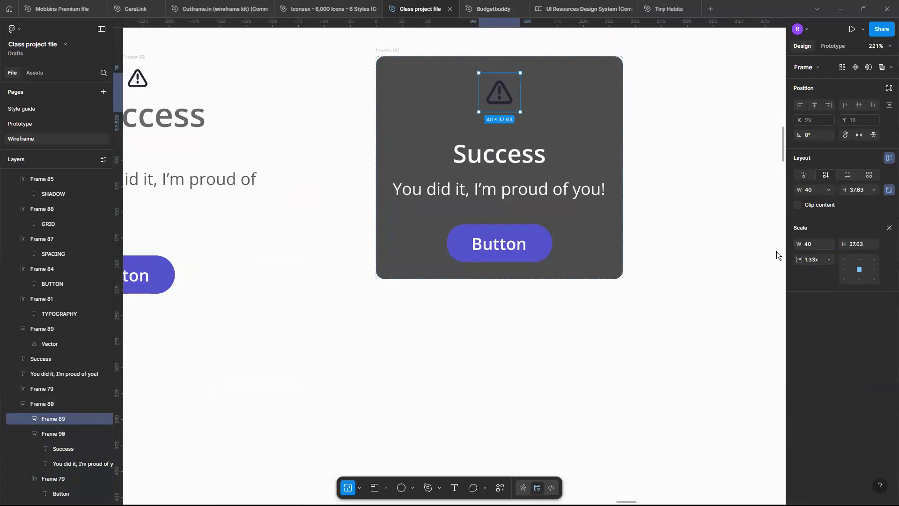
Examine the dark Success card's overall layout and spacing beside the loose Success elements.
click(578, 268)
scroll(577, 268, down, 3)
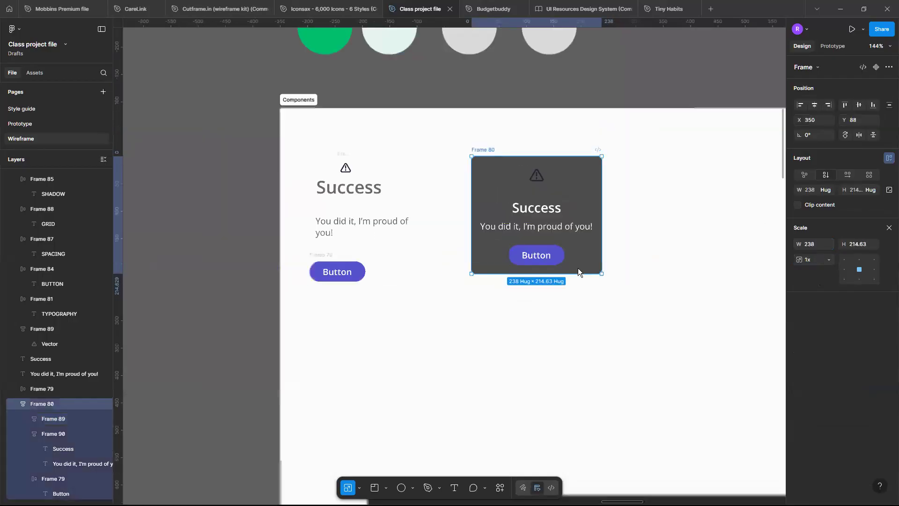
scroll(512, 238, up, 2)
scroll(512, 238, down, 3)
scroll(512, 238, up, 4)
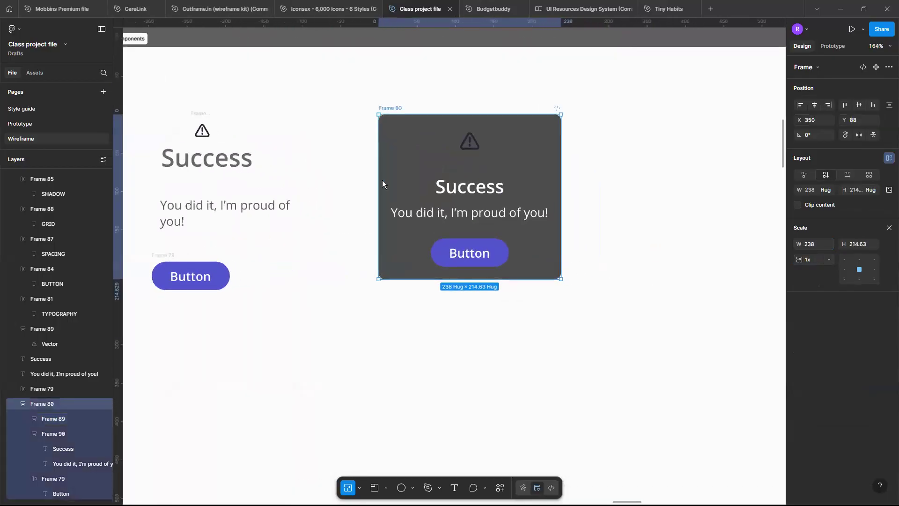
scroll(376, 178, left, 1)
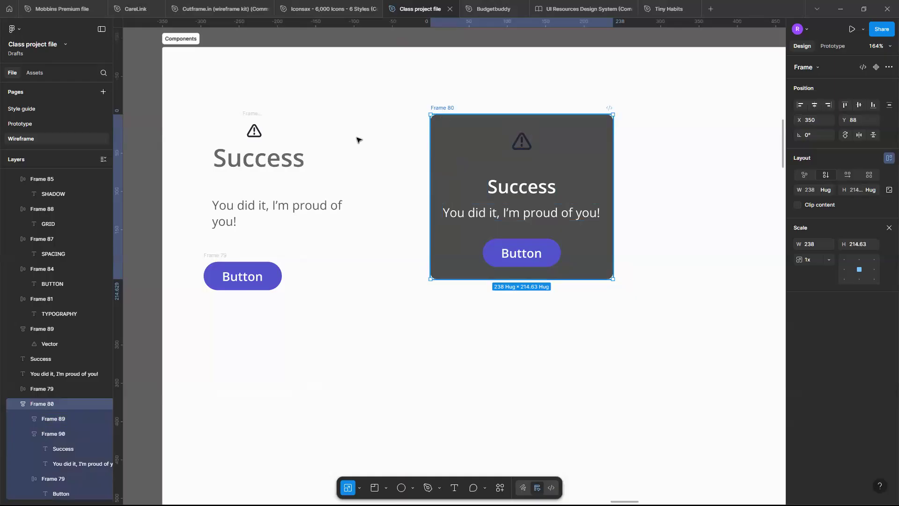
scroll(412, 227, right, 2)
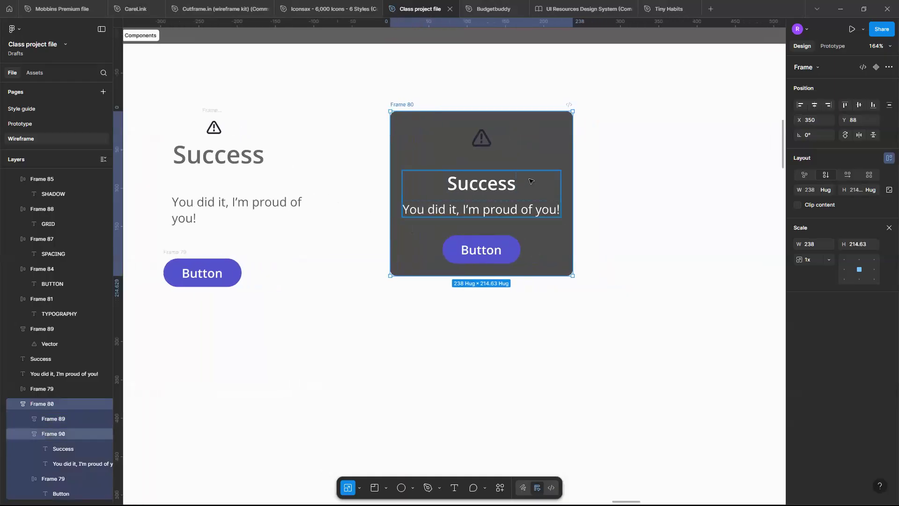
scroll(527, 178, down, 3)
scroll(520, 171, up, 1)
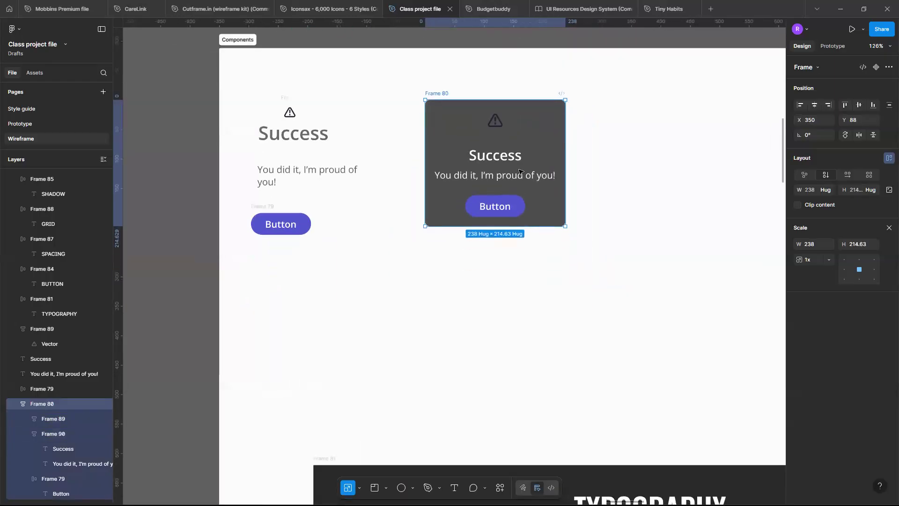
scroll(519, 172, up, 2)
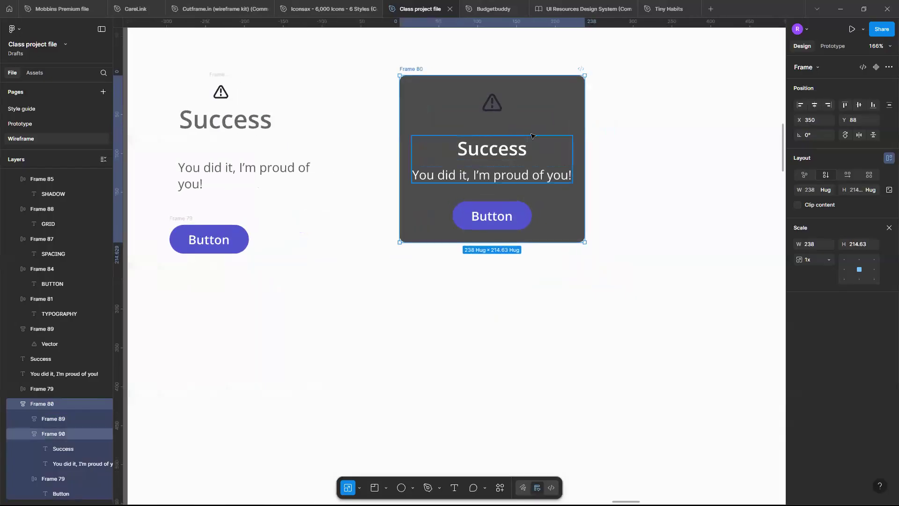
scroll(532, 138, up, 2)
scroll(533, 136, down, 1)
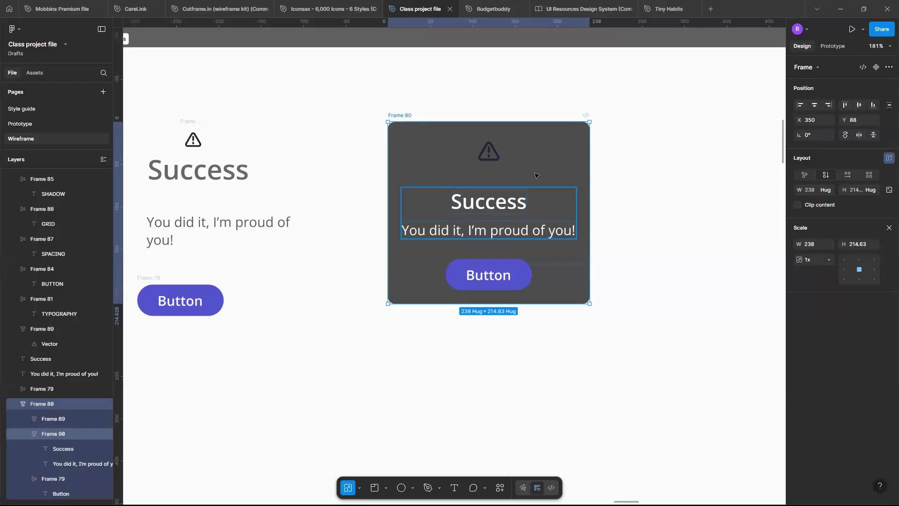
Duplicate the dark Success card and place the copy just to the right of the original.
scroll(408, 140, right, 2)
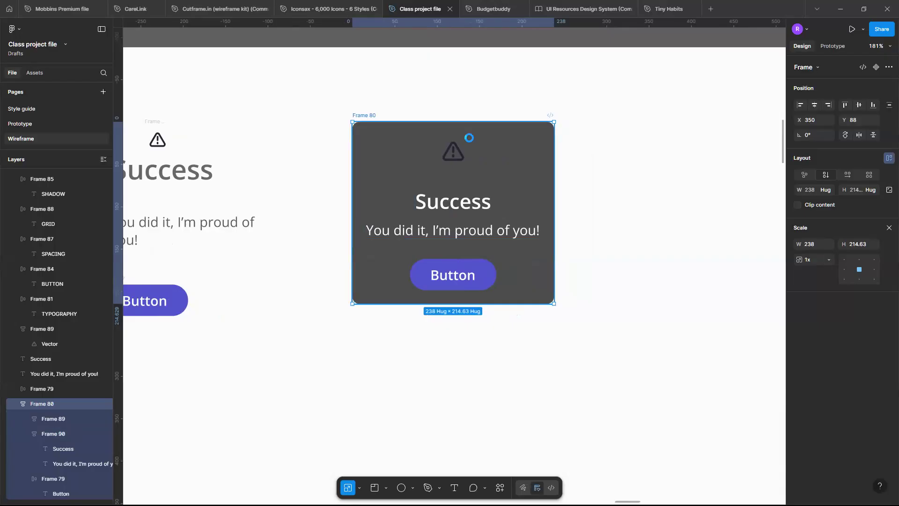
double_click(516, 169)
drag(512, 169, 728, 175)
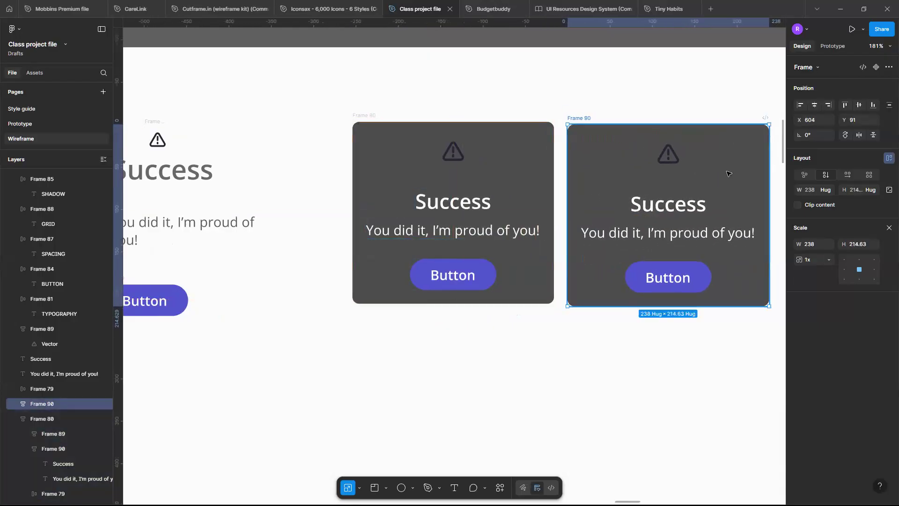
Change the duplicated card's heading to "Error".
scroll(683, 188, right, 2)
scroll(681, 187, right, 1)
double_click(629, 204)
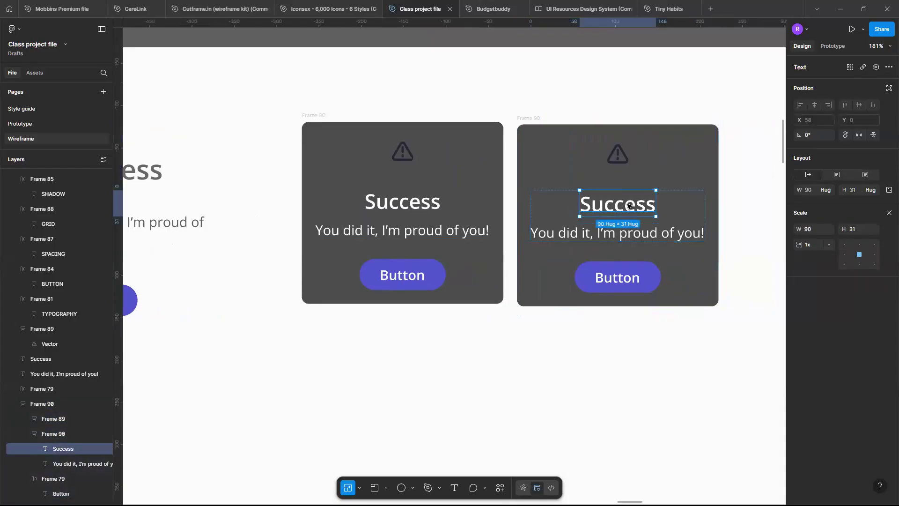
double_click(629, 205)
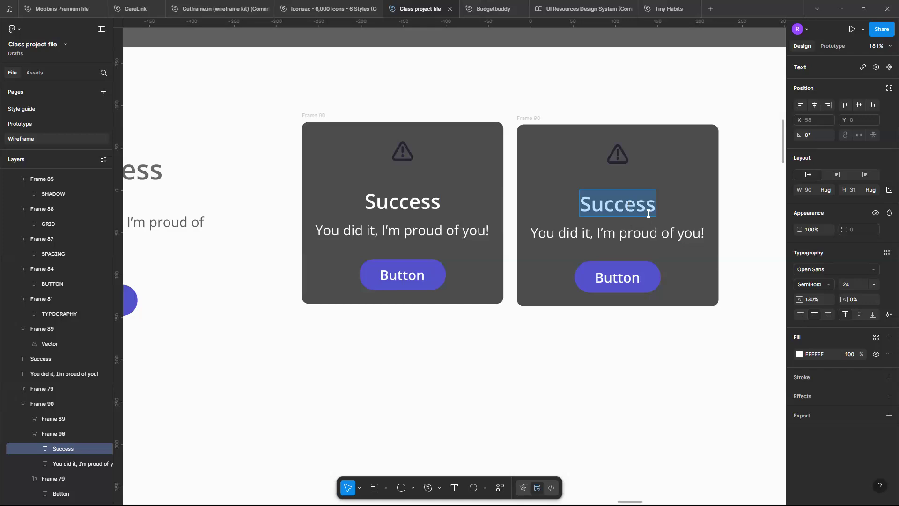
text(E)
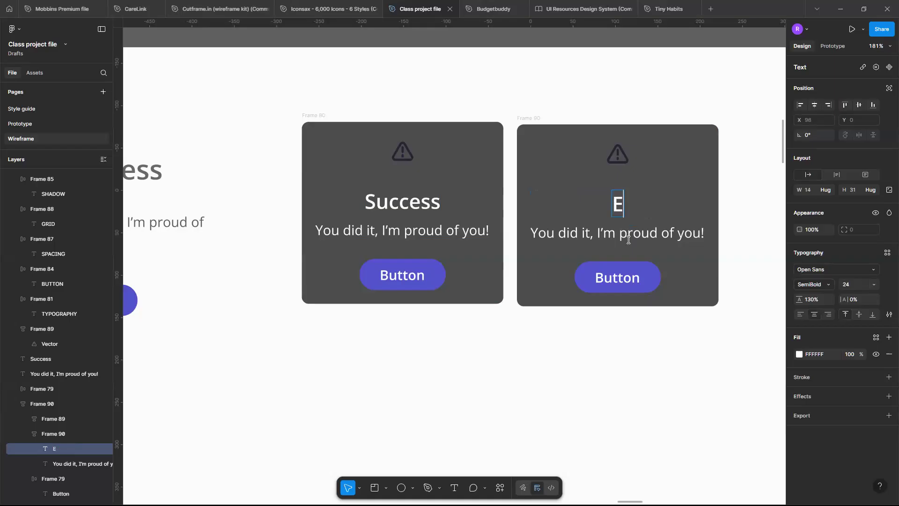
text(rror)
Replace the Error card's message with "I'm sorry, something went wrong".
click(565, 236)
click(566, 236)
key(Right)
key(Right)
key(Right)
key(Right)
key(Right)
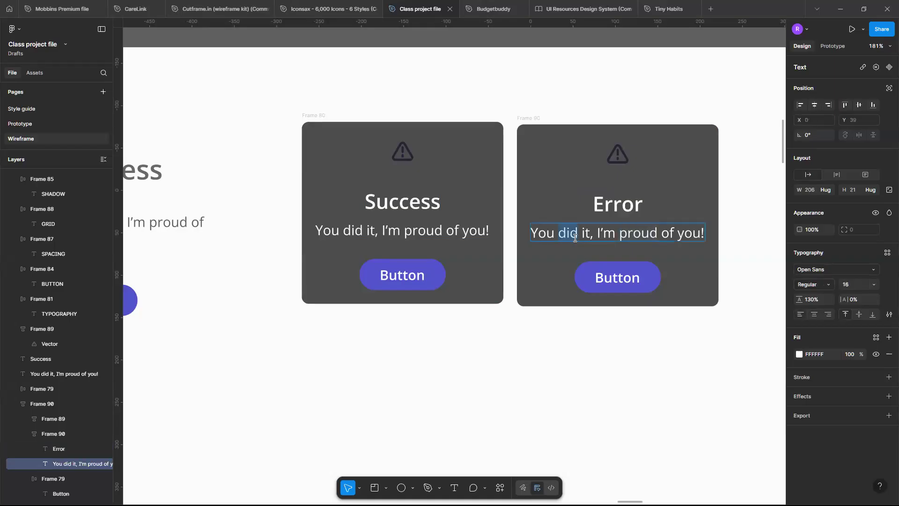
key(shift+Home)
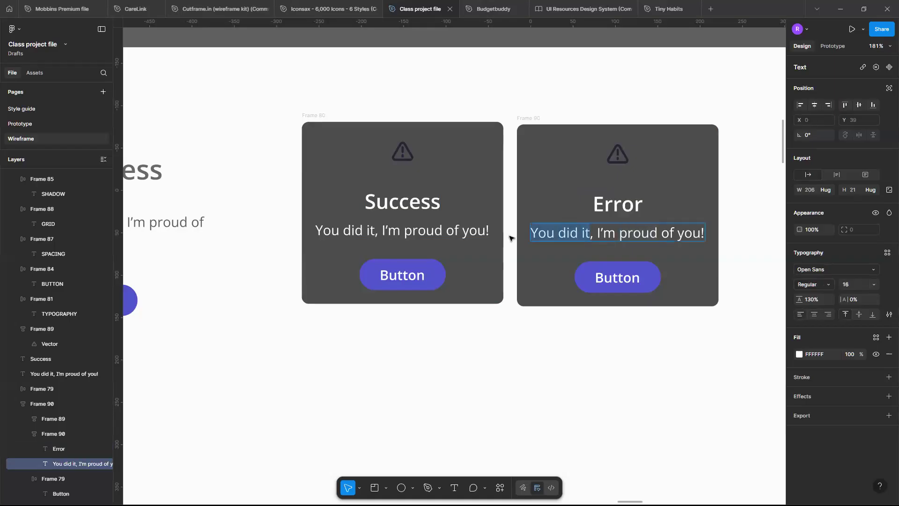
text(I'm)
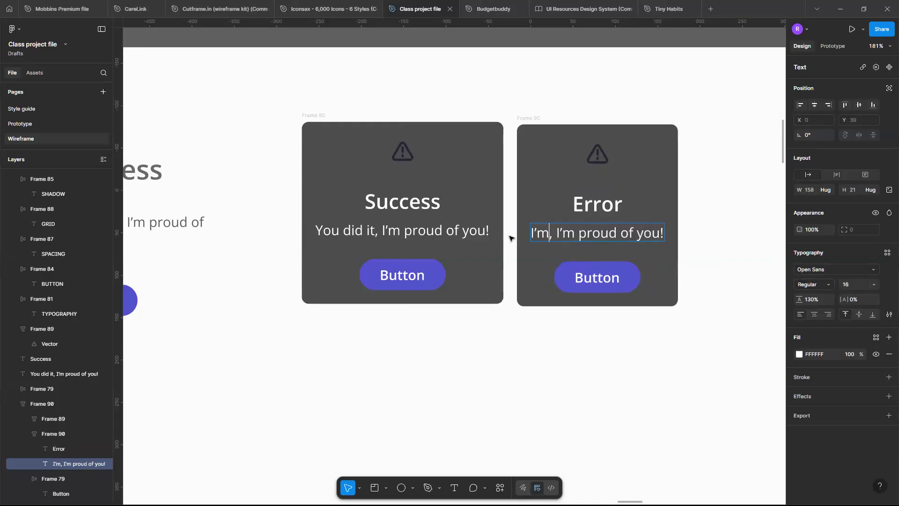
text( sorry)
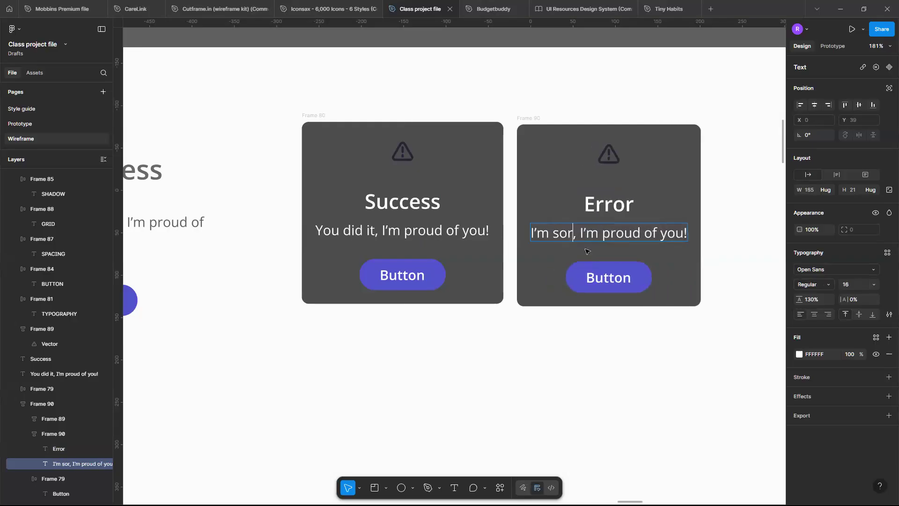
drag(592, 232, 698, 233)
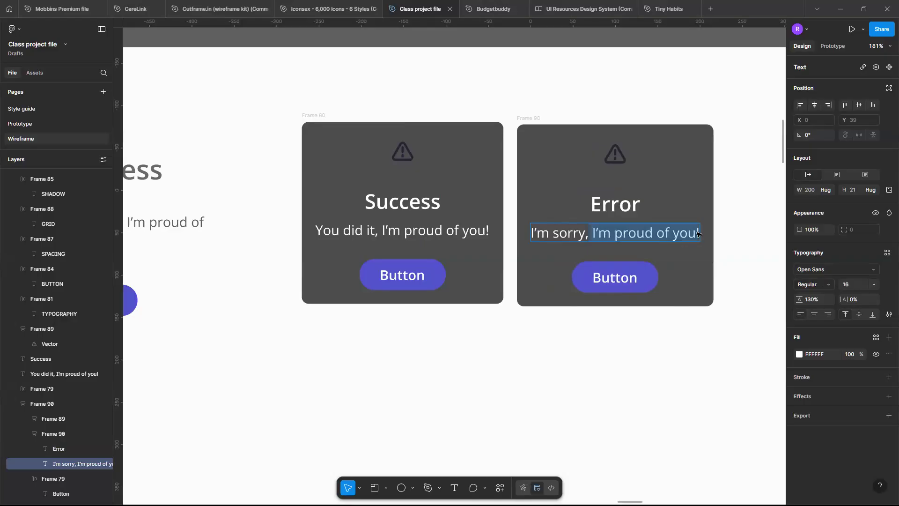
text(smething went wrong)
click(601, 235)
text(o)
Relabel the Error card's button as "Try again" and the dark Success card's button as "Continue".
double_click(630, 277)
text(T)
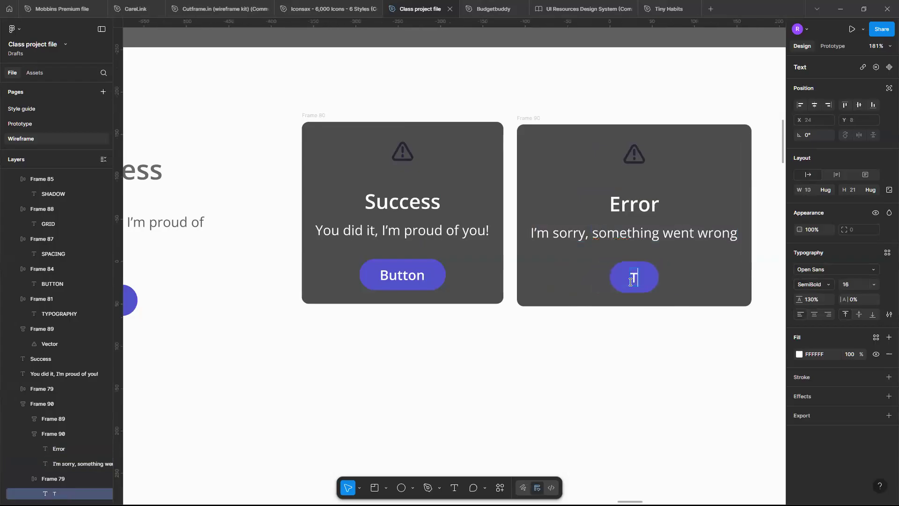
text(ry again)
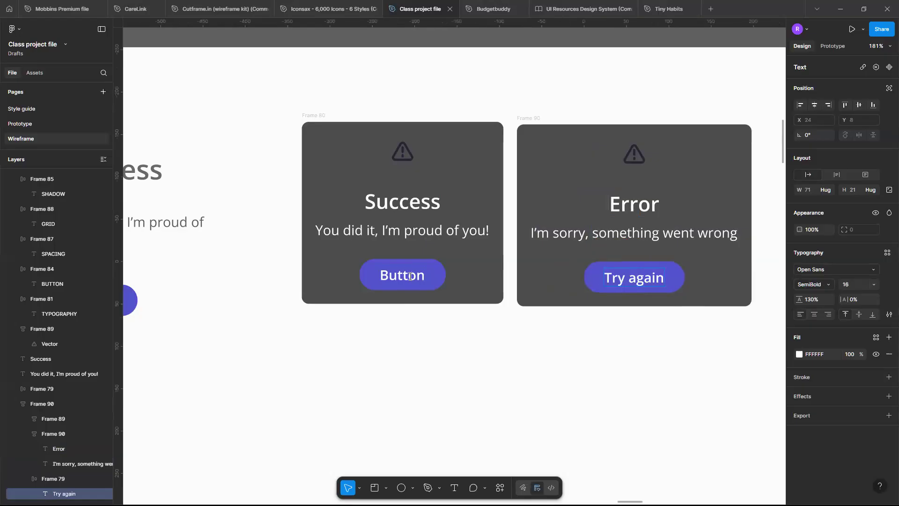
double_click(410, 277)
text(C)
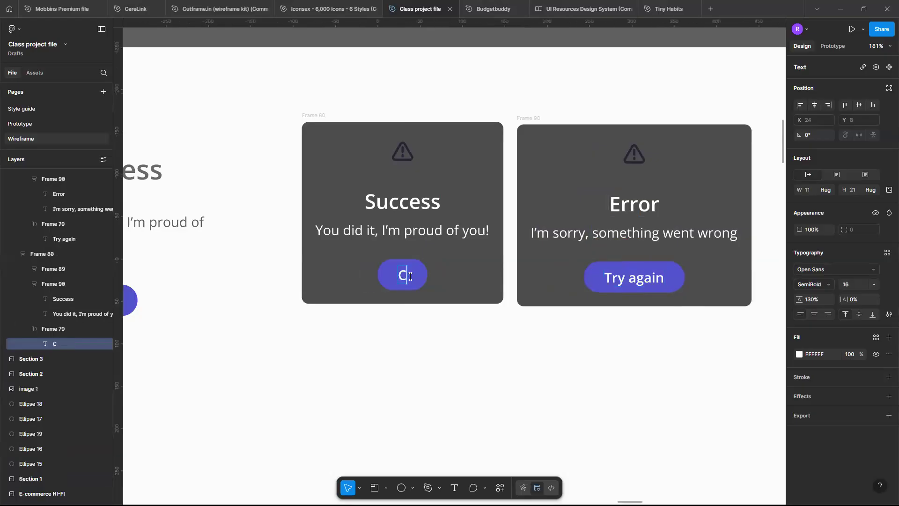
text(Ontinue)
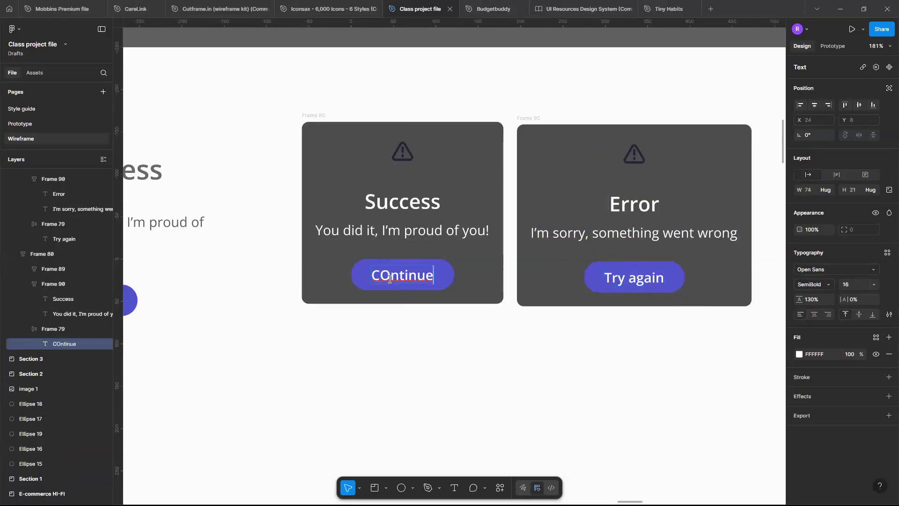
click(446, 342)
Examine the Success and Error cards alongside the loose elements and the headed areas of the Components section.
scroll(446, 342, down, 3)
scroll(446, 342, up, 1)
scroll(475, 297, up, 4)
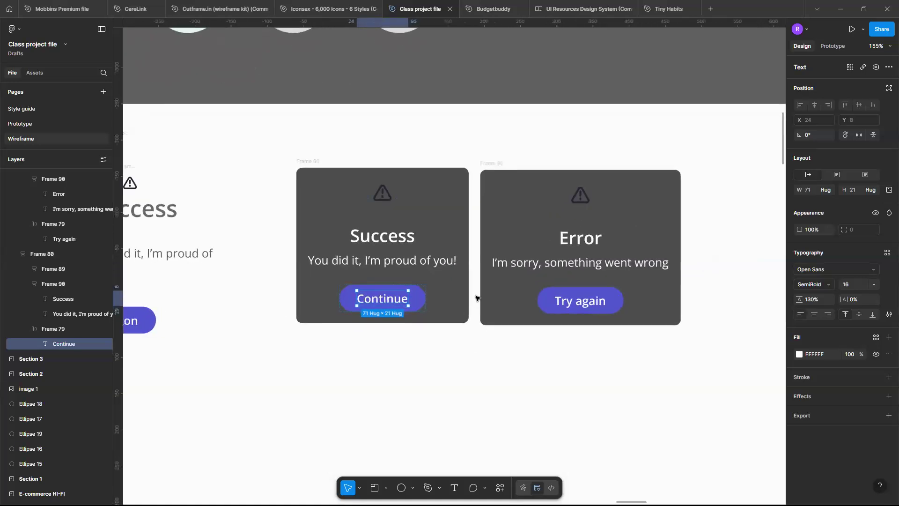
scroll(476, 298, down, 2)
scroll(475, 297, left, 2)
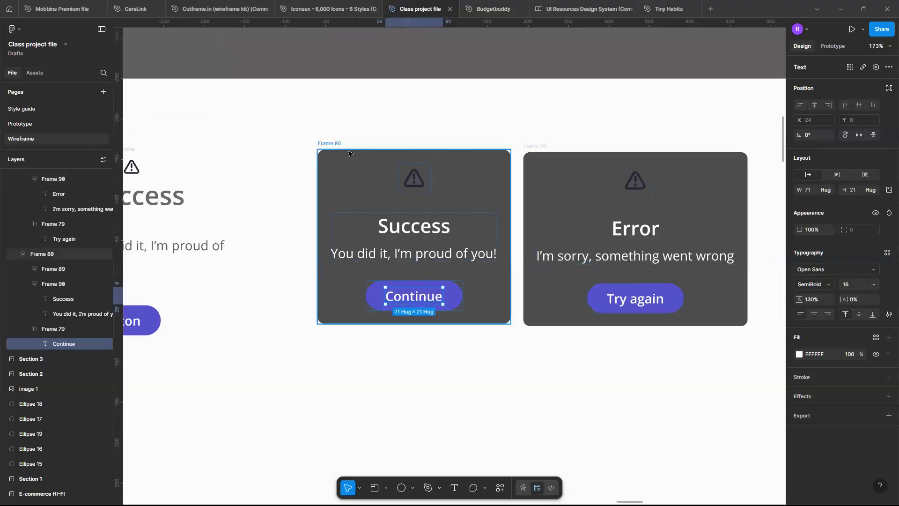
scroll(348, 154, down, 5)
scroll(348, 153, down, 2)
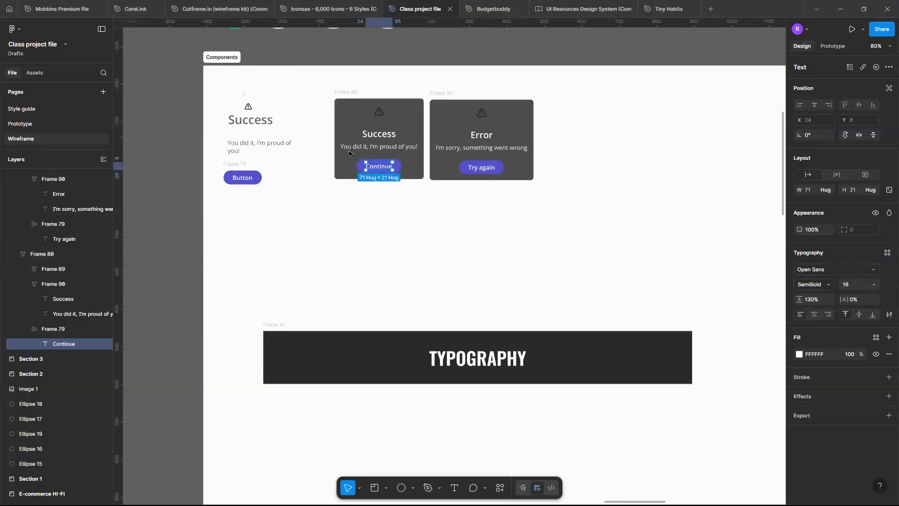
scroll(348, 154, up, 2)
scroll(348, 154, right, 1)
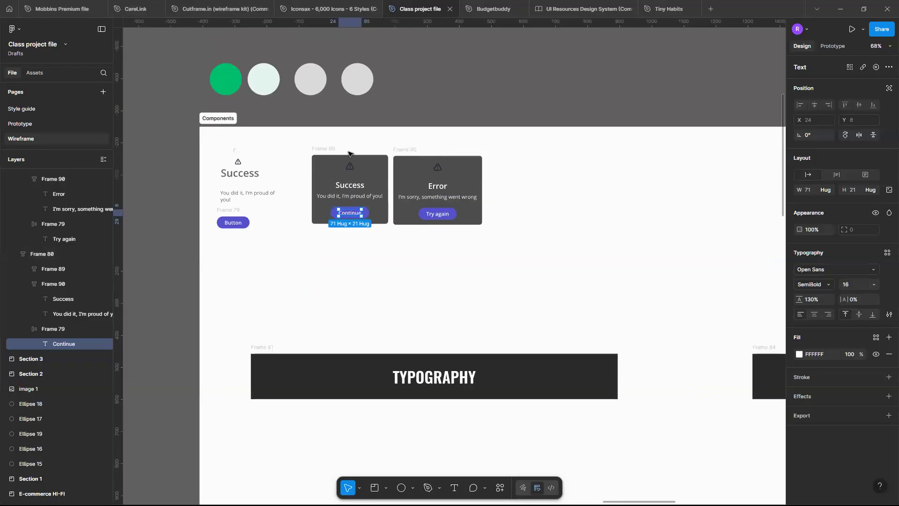
scroll(348, 154, down, 5)
scroll(348, 153, down, 3)
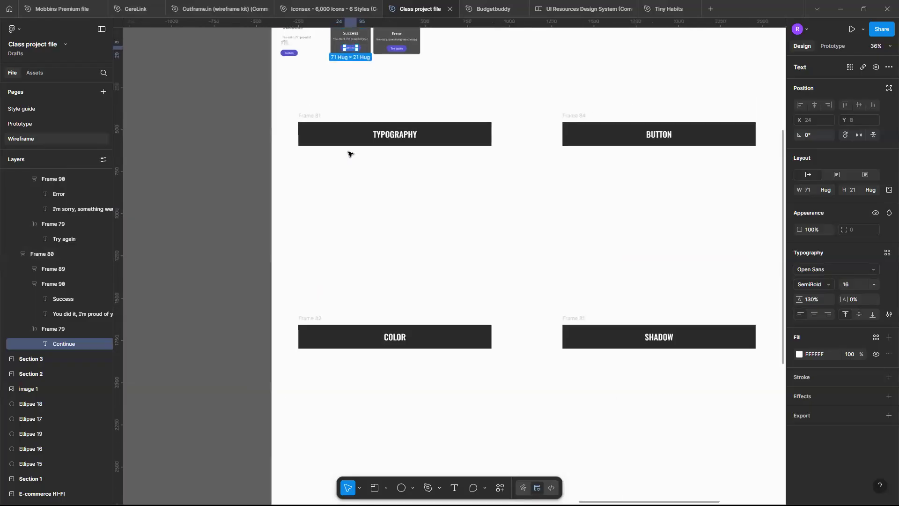
scroll(348, 154, up, 3)
scroll(348, 153, up, 5)
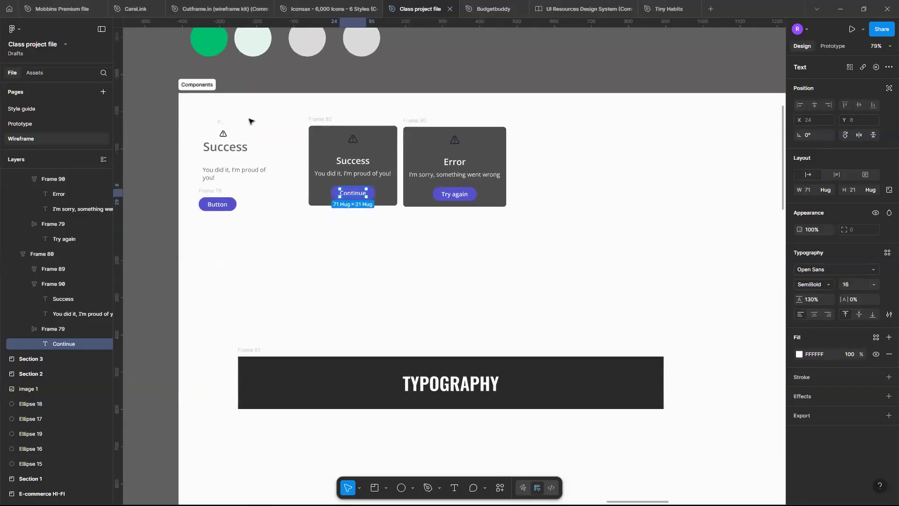
scroll(251, 121, up, 2)
scroll(387, 261, up, 1)
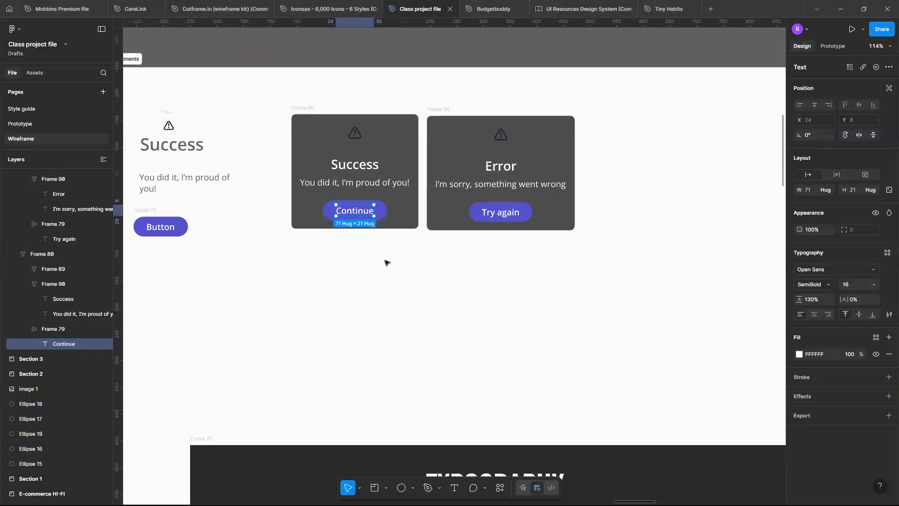
scroll(408, 265, left, 2)
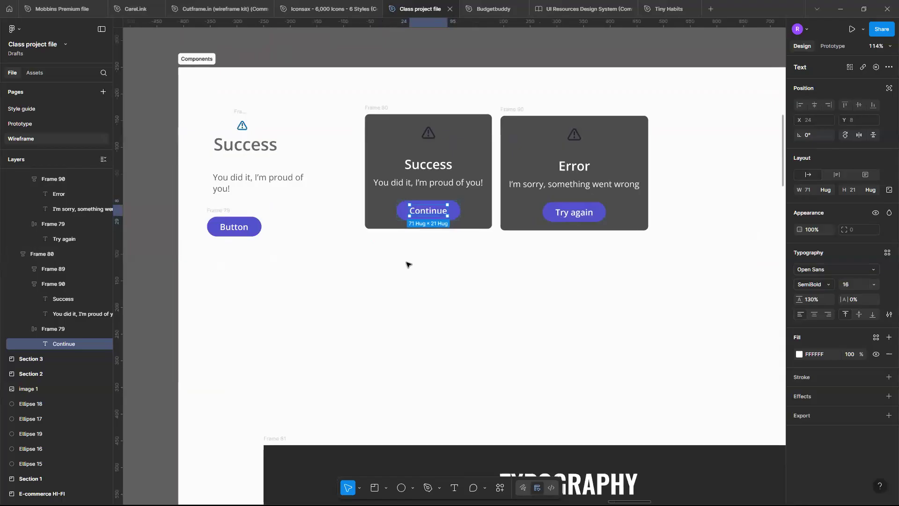
Move the loose warning icon frame to the empty area below the dark Success card, at about X 475, Y 393.
click(242, 126)
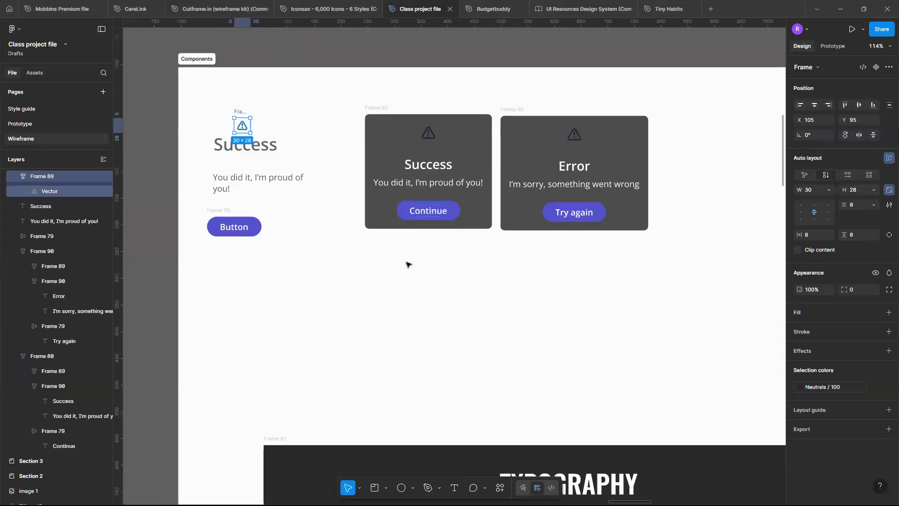
drag(242, 125, 439, 284)
scroll(443, 284, up, 1)
scroll(442, 284, down, 1)
scroll(443, 283, up, 5)
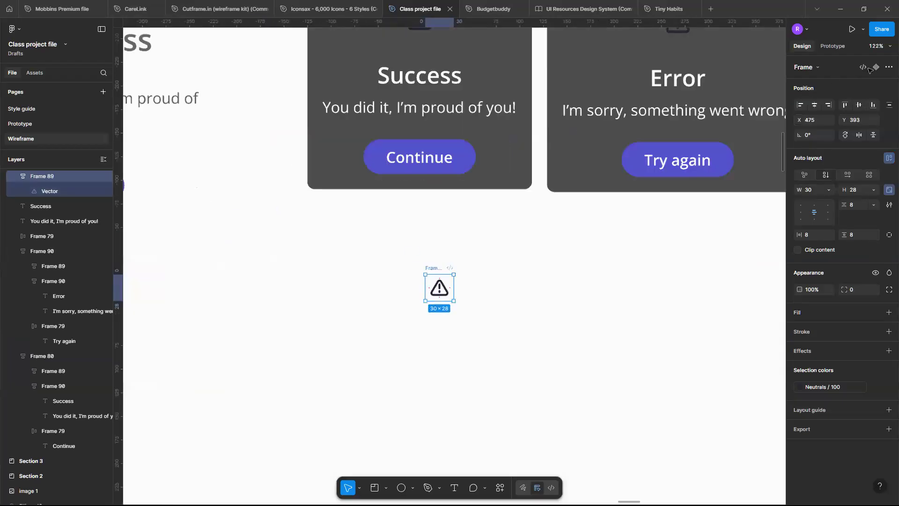
Turn the loose warning icon frame into a component and rename it "Alert Icon".
scroll(436, 279, down, 5)
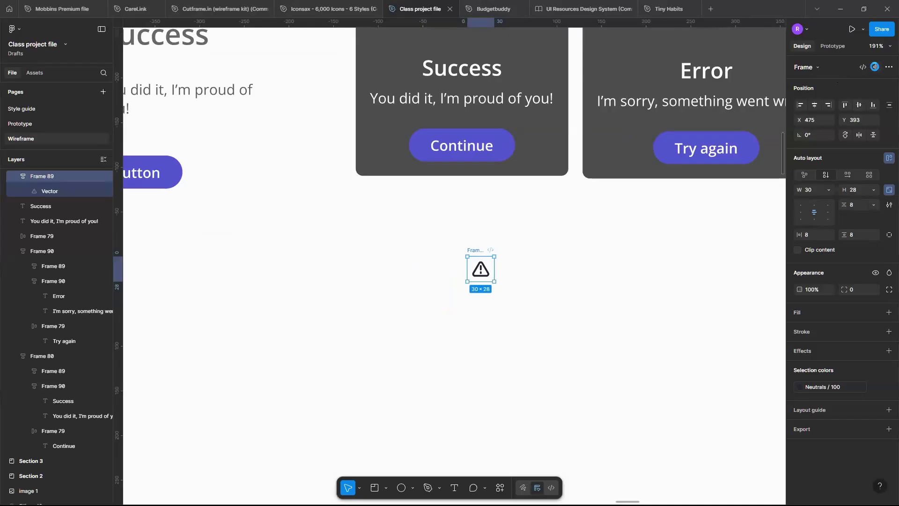
click(876, 68)
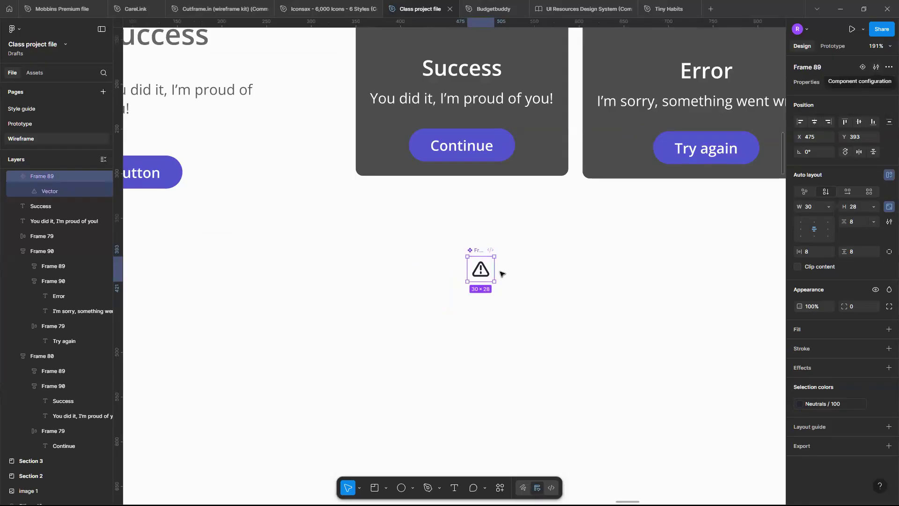
scroll(486, 262, up, 3)
scroll(508, 188, up, 5)
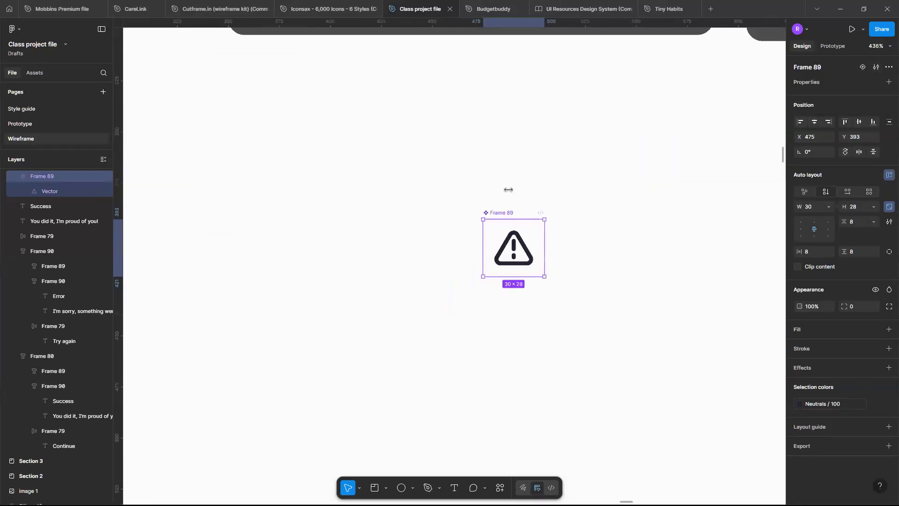
double_click(509, 193)
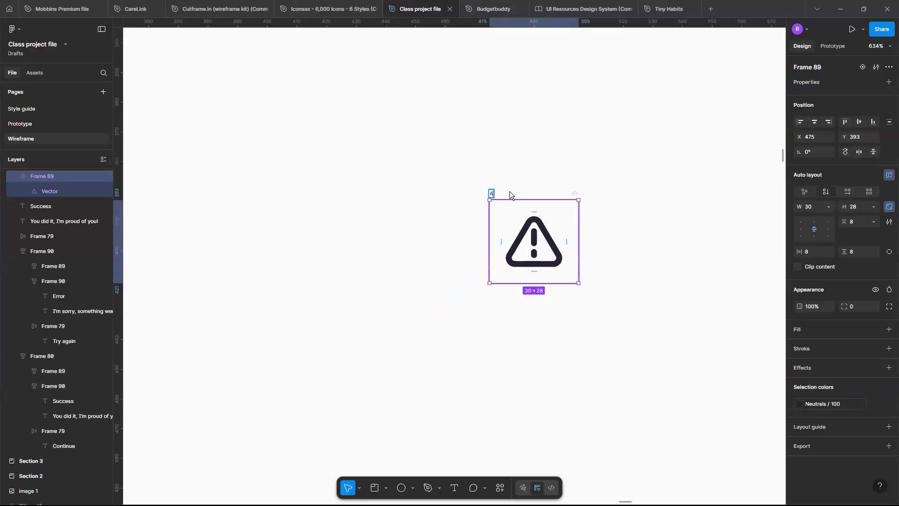
text(Alert Icon)
click(613, 234)
click(543, 248)
Add a second variant to the Alert Icon component.
scroll(542, 249, right, 3)
scroll(542, 249, down, 2)
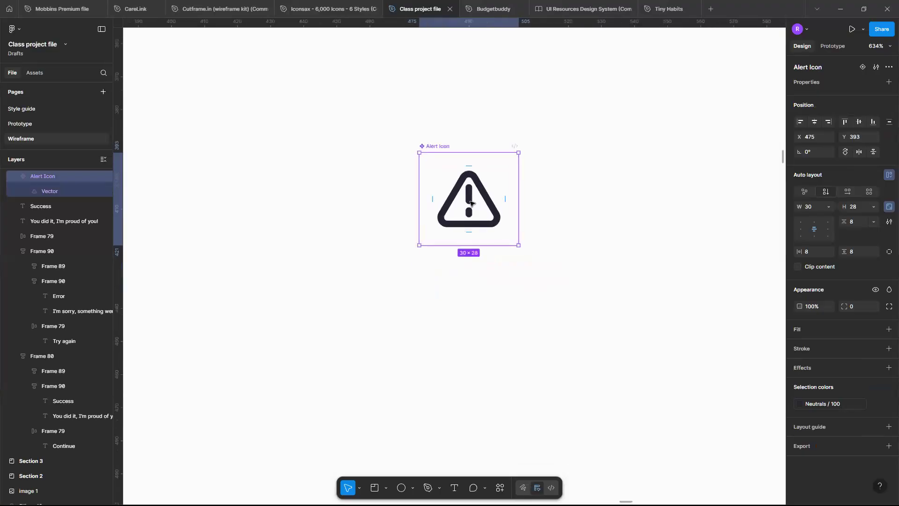
scroll(471, 202, down, 2)
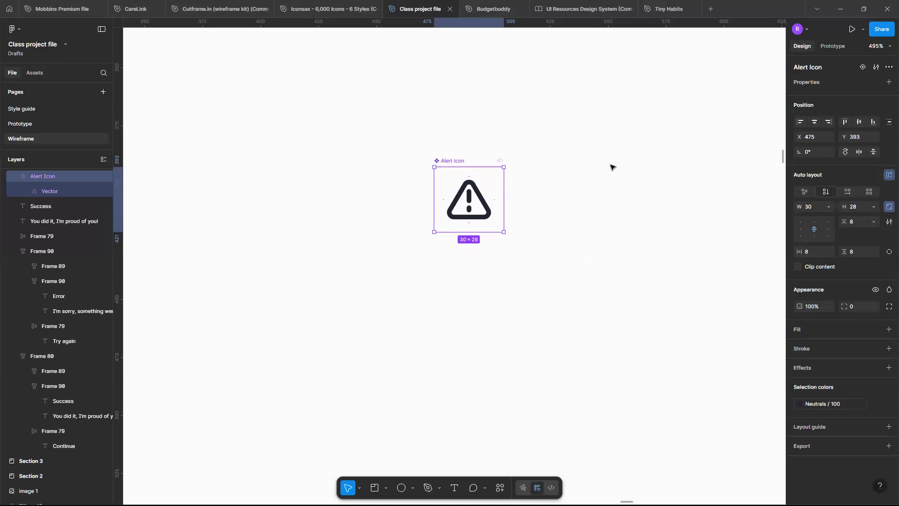
click(862, 68)
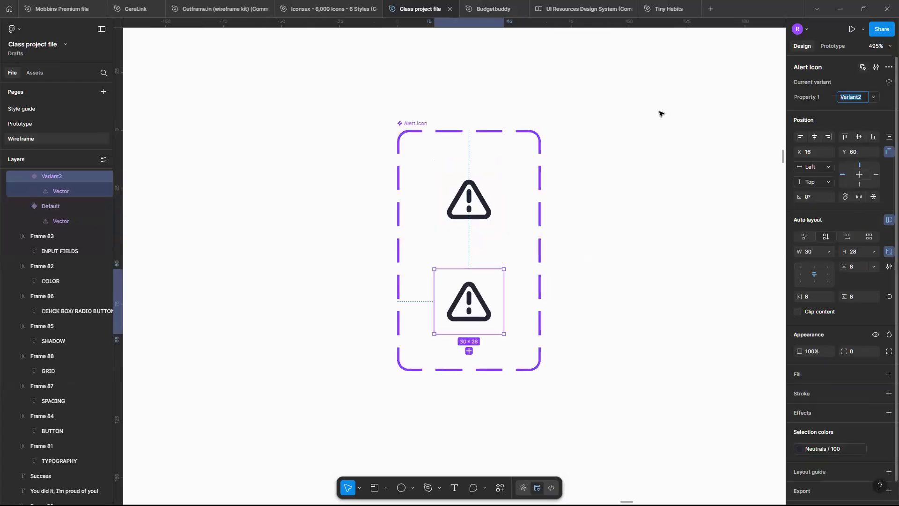
Detach the Neutrals / 100 colour style from the second Alert Icon variant and recolour its icon dark red, about AD0025.
scroll(497, 276, down, 1)
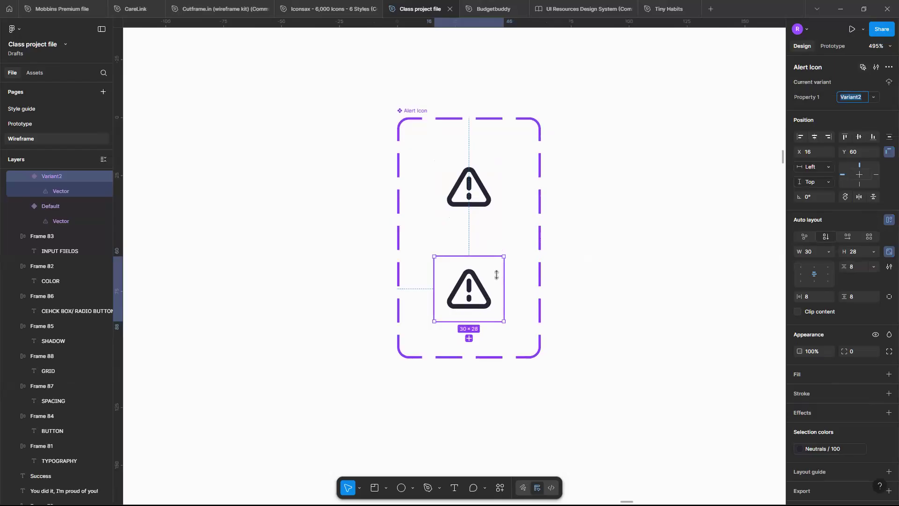
scroll(482, 200, down, 2)
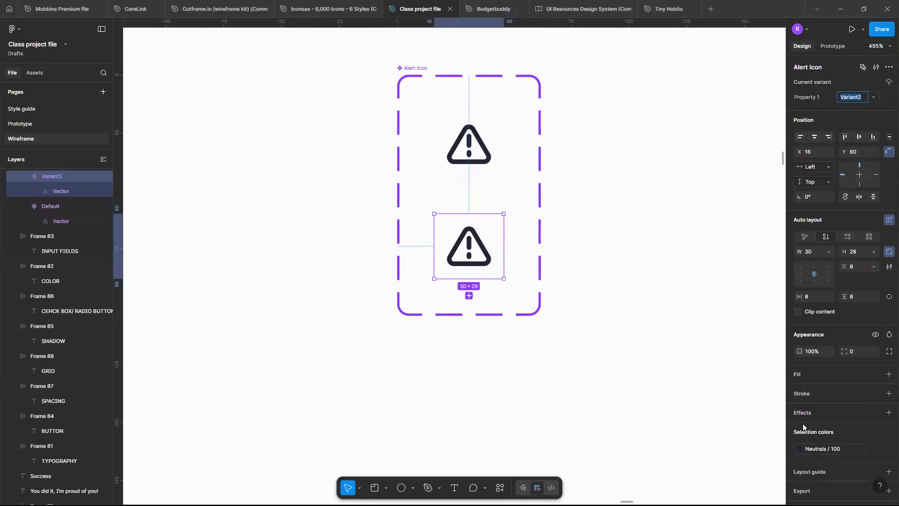
click(798, 448)
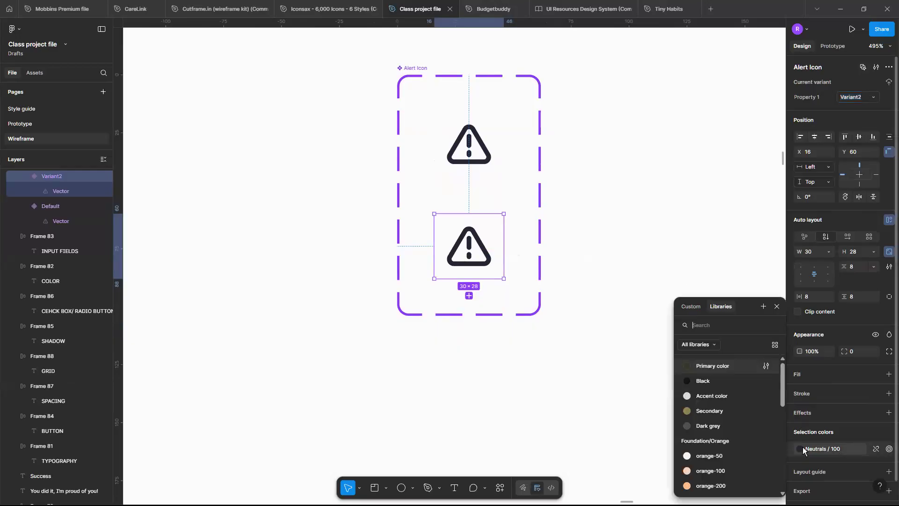
click(876, 448)
click(800, 450)
click(799, 449)
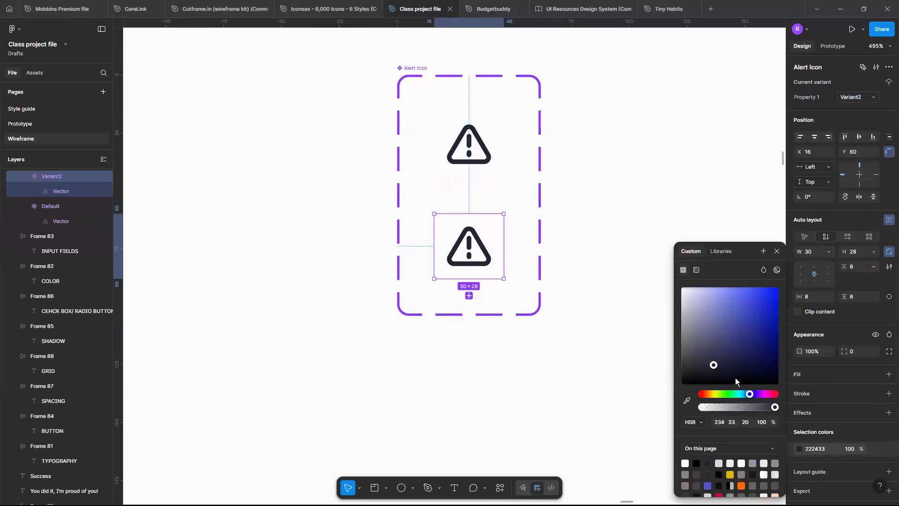
click(772, 394)
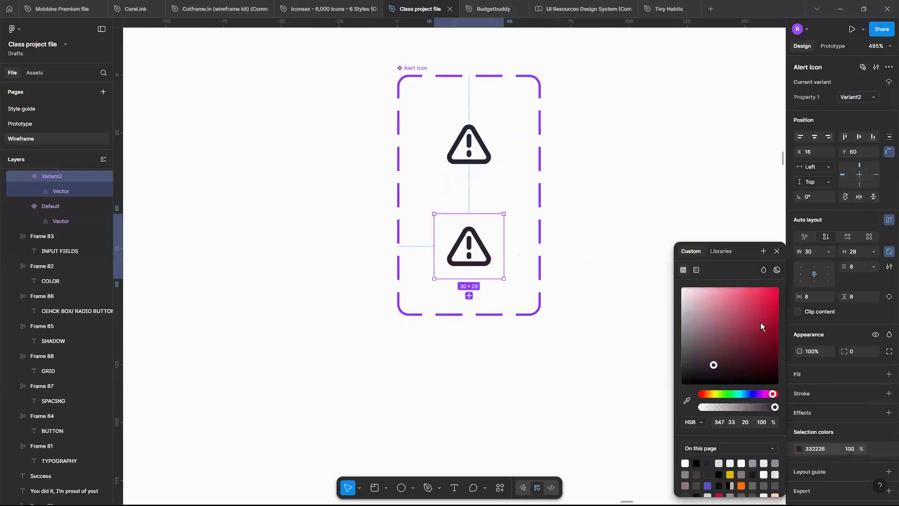
click(777, 320)
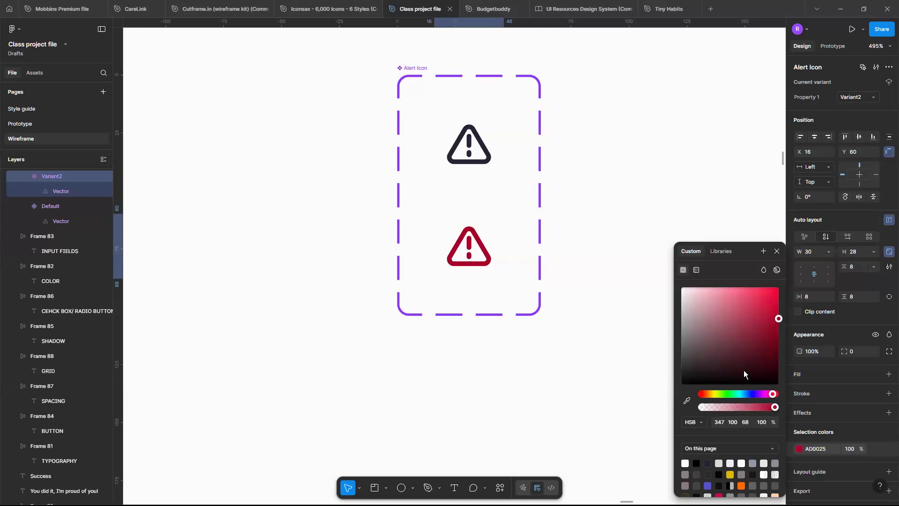
Change the second Alert Icon variant's colour to a brick red, about A92B15.
click(703, 393)
click(768, 313)
click(767, 323)
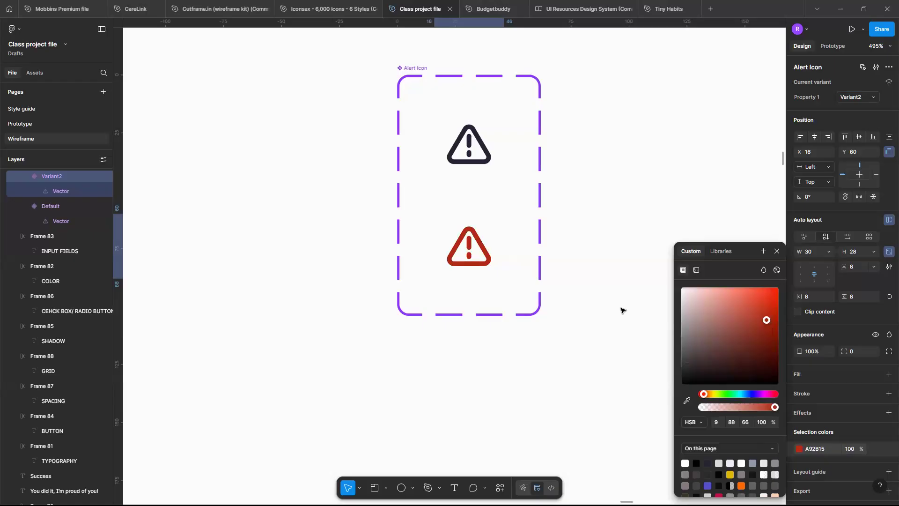
click(519, 283)
scroll(519, 283, up, 2)
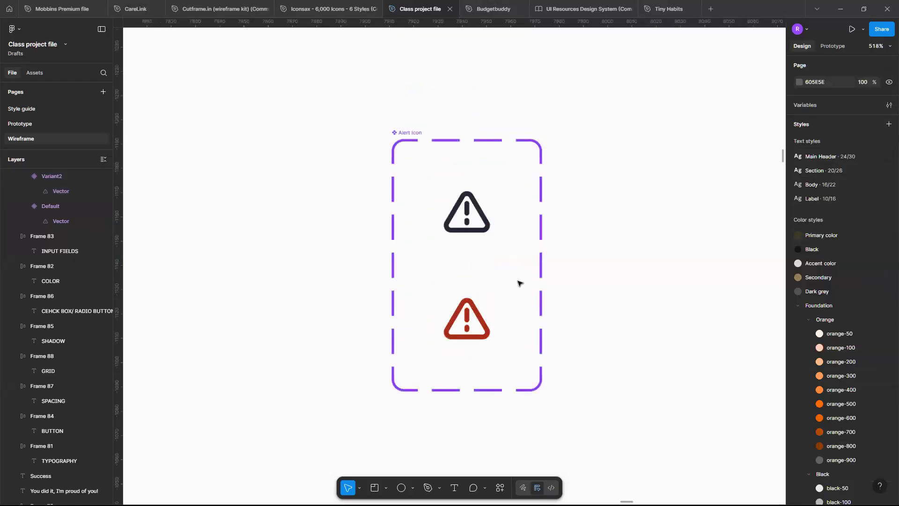
Duplicate the red Alert Icon variant as a third variant below it.
click(477, 255)
click(476, 255)
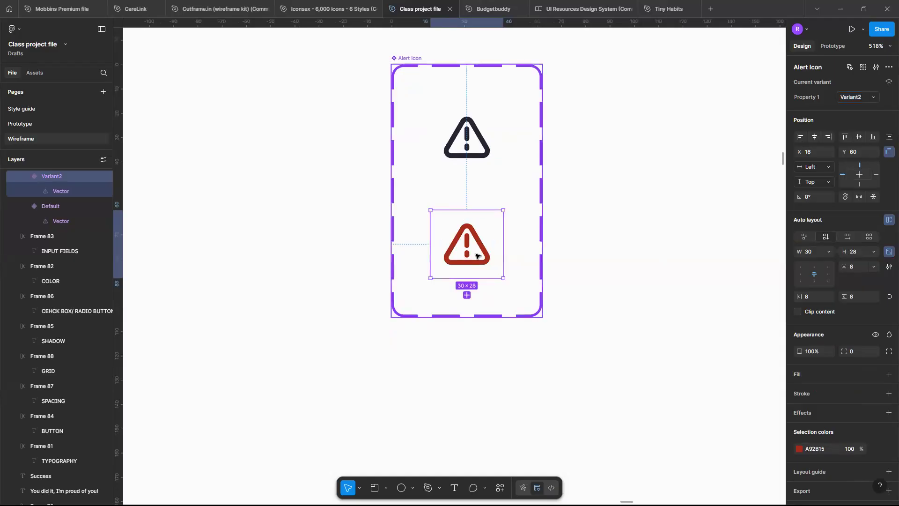
key(ctrl+d)
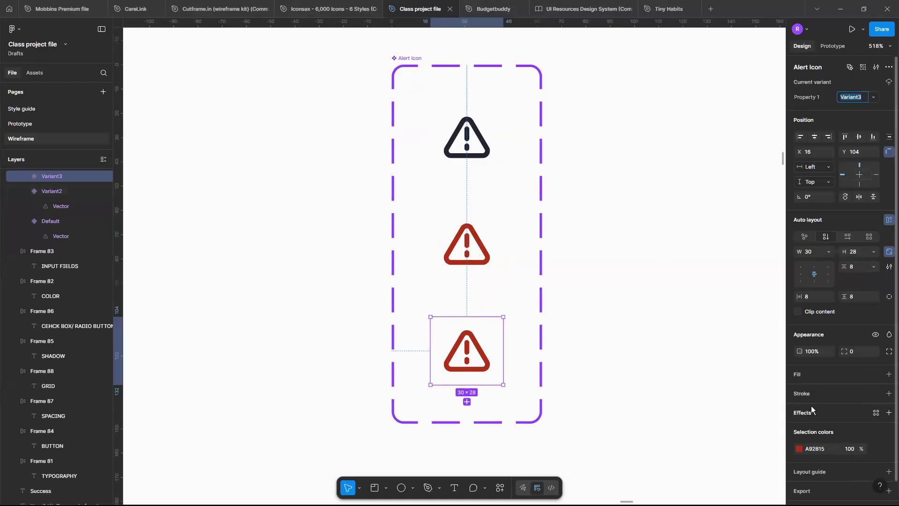
Recolour the third Alert Icon variant dark green, about 088F55, starting from the green in the page colours.
scroll(811, 405, down, 1)
click(800, 428)
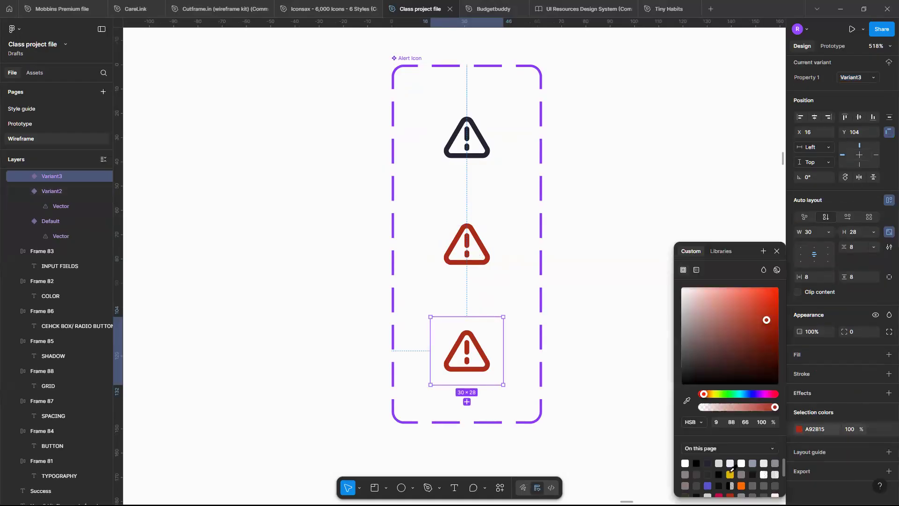
scroll(733, 468, down, 3)
click(685, 485)
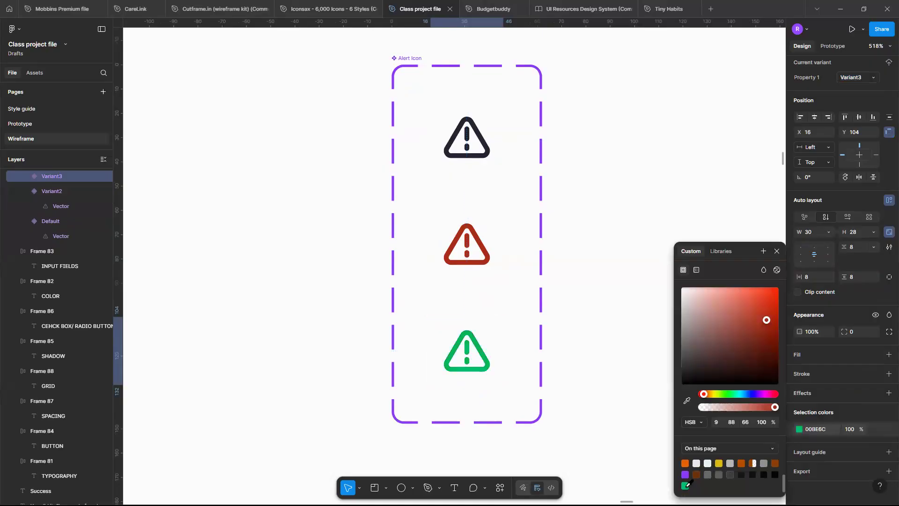
click(772, 329)
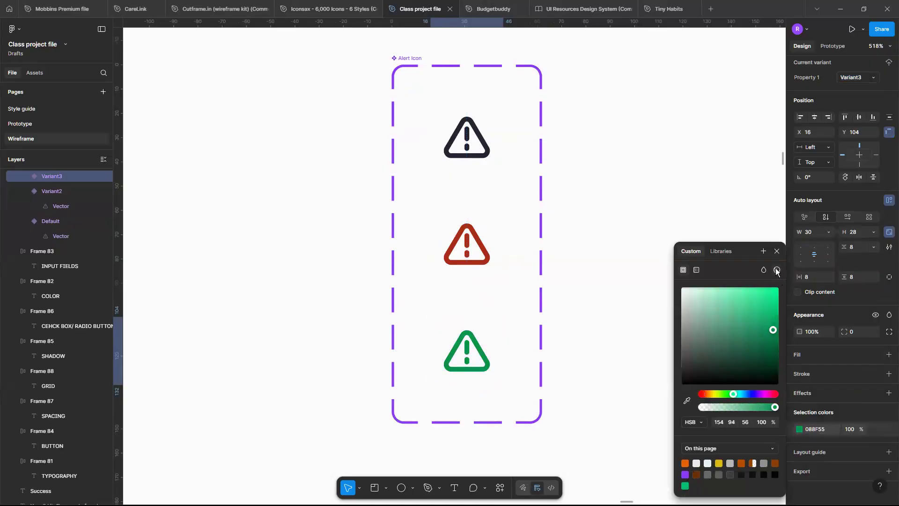
click(776, 253)
Rename the Alert Icon component's variant property to "Use case".
scroll(532, 235, down, 2)
scroll(412, 124, up, 2)
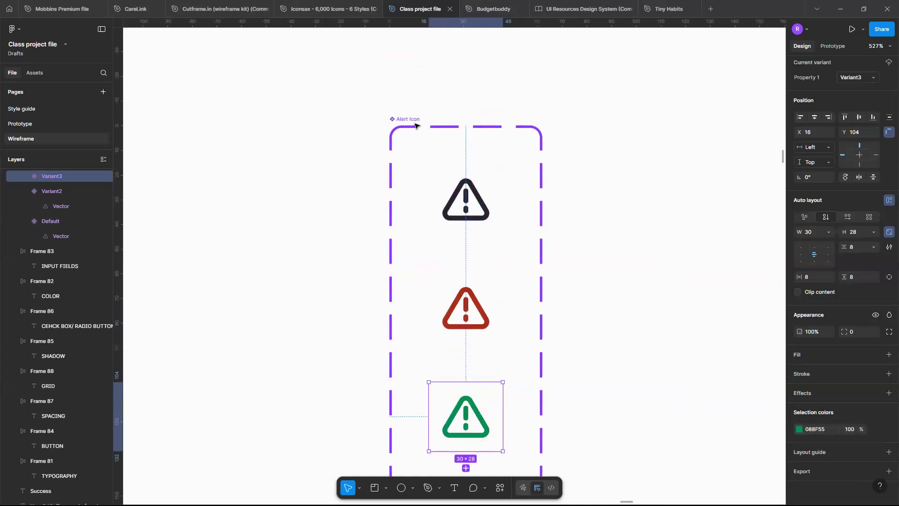
click(415, 125)
scroll(758, 163, down, 1)
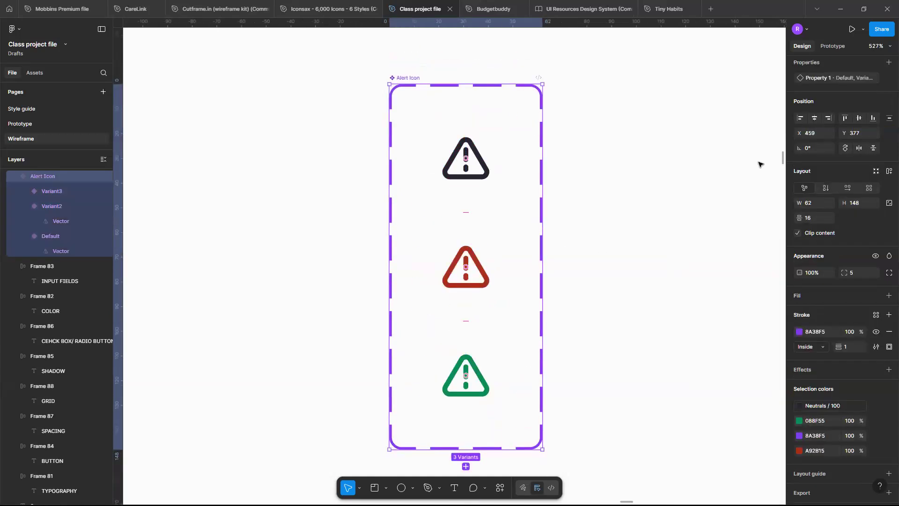
double_click(824, 79)
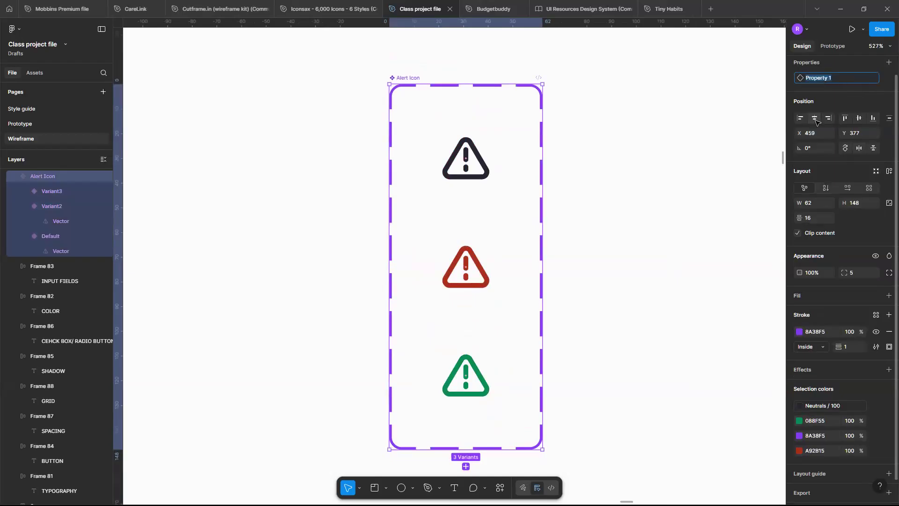
click(482, 170)
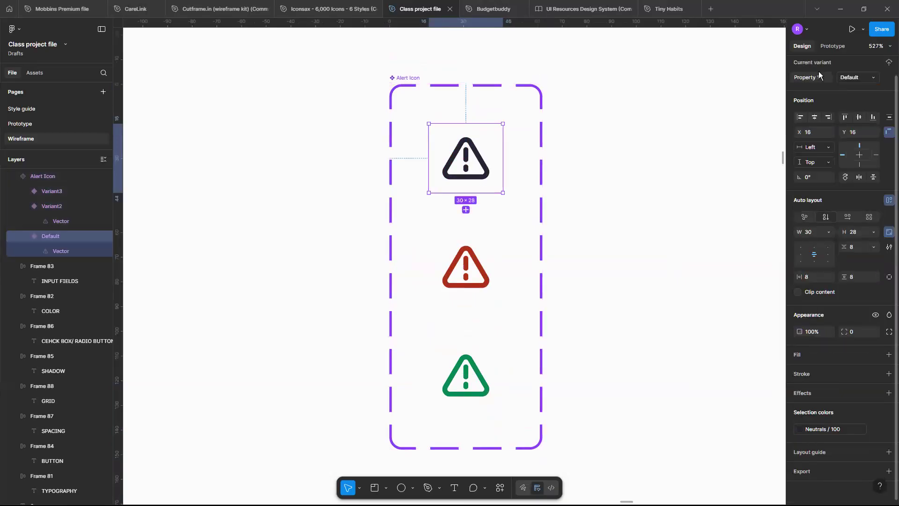
text(S)
key(BackSpace)
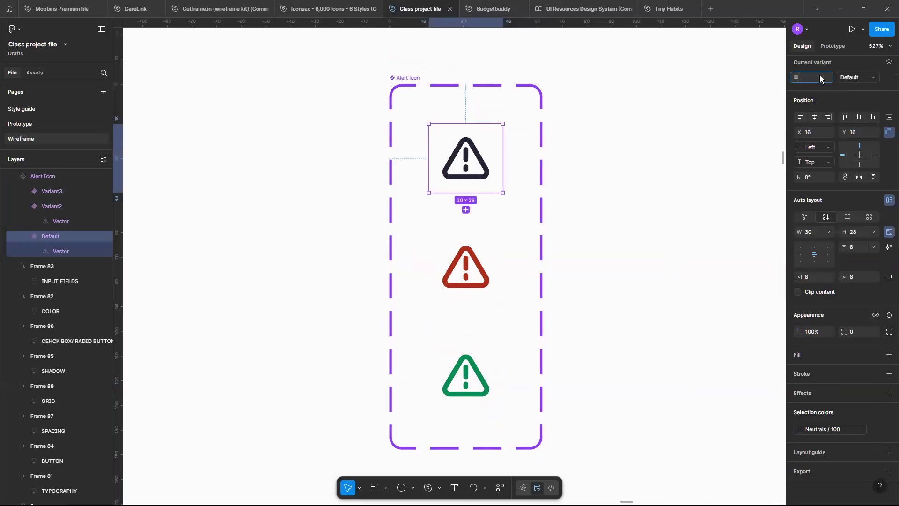
text(U)
text(se case)
key(Return)
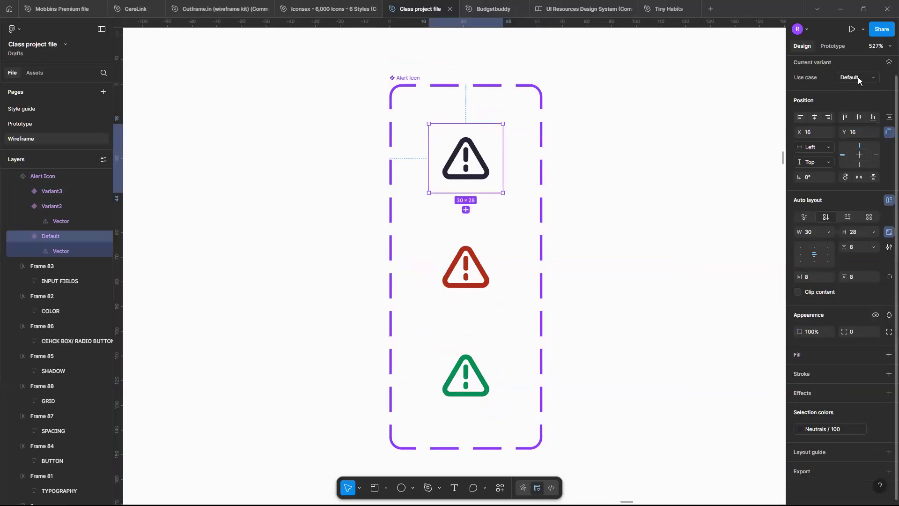
Set the Use case values of the dark, red and green Alert Icon variants to "Neutral", "Error" and "Success" respectively.
click(857, 77)
text(Neutral)
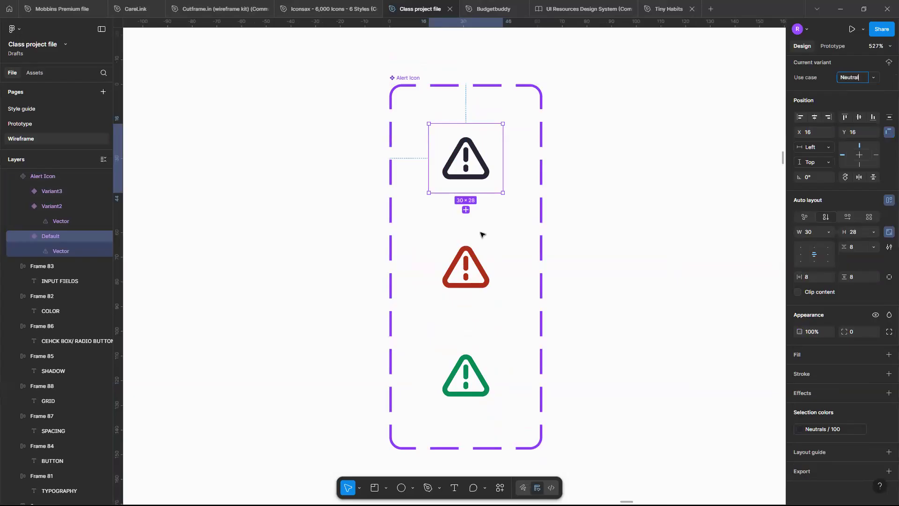
click(463, 260)
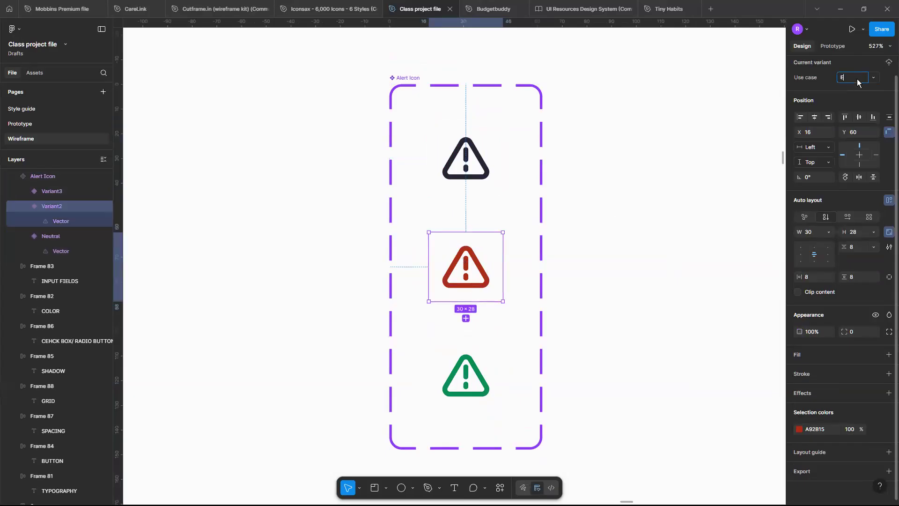
click(857, 83)
text(Error)
click(494, 364)
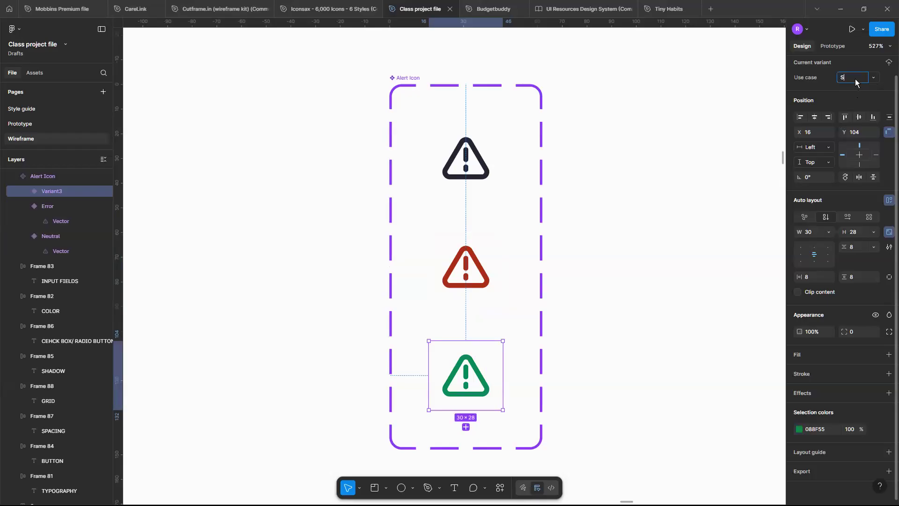
click(855, 79)
text(Success)
click(637, 159)
scroll(637, 159, down, 3)
scroll(638, 159, right, 2)
scroll(638, 159, up, 1)
scroll(367, 197, up, 3)
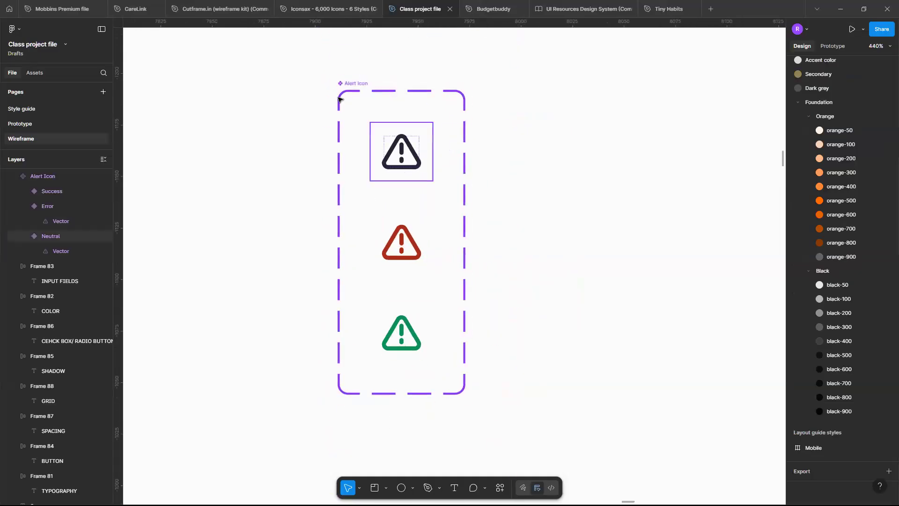
click(356, 88)
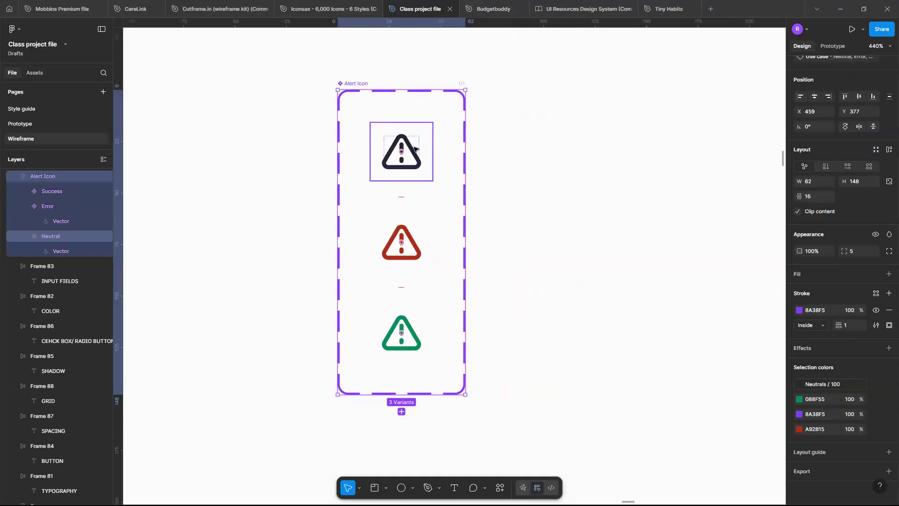
scroll(414, 149, up, 3)
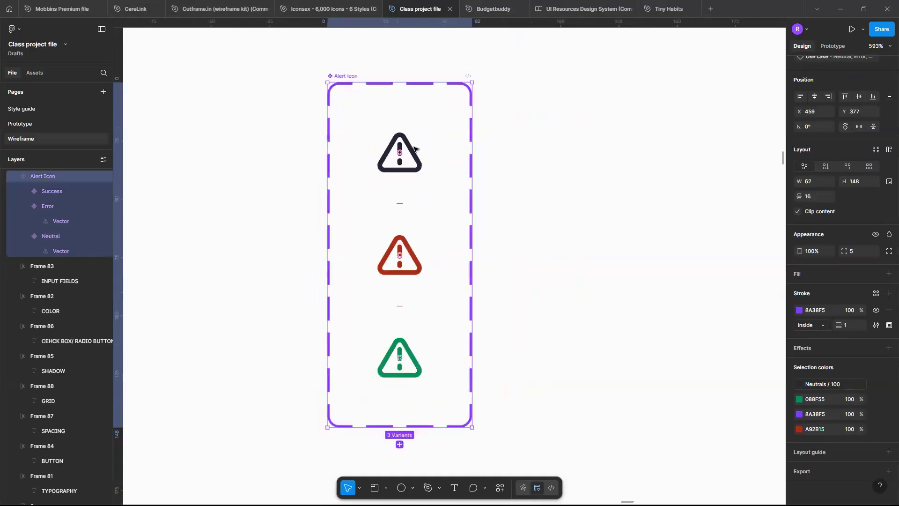
scroll(414, 149, down, 2)
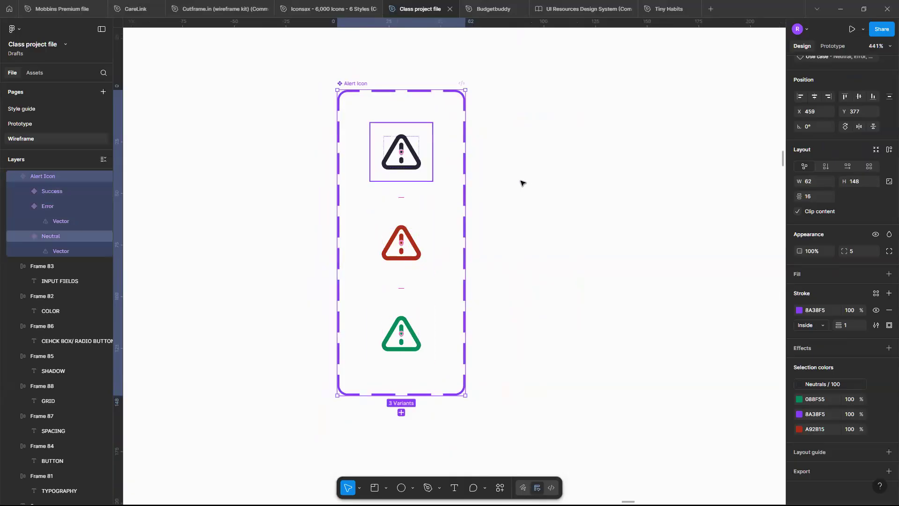
double_click(402, 163)
double_click(402, 164)
drag(402, 163, 523, 183)
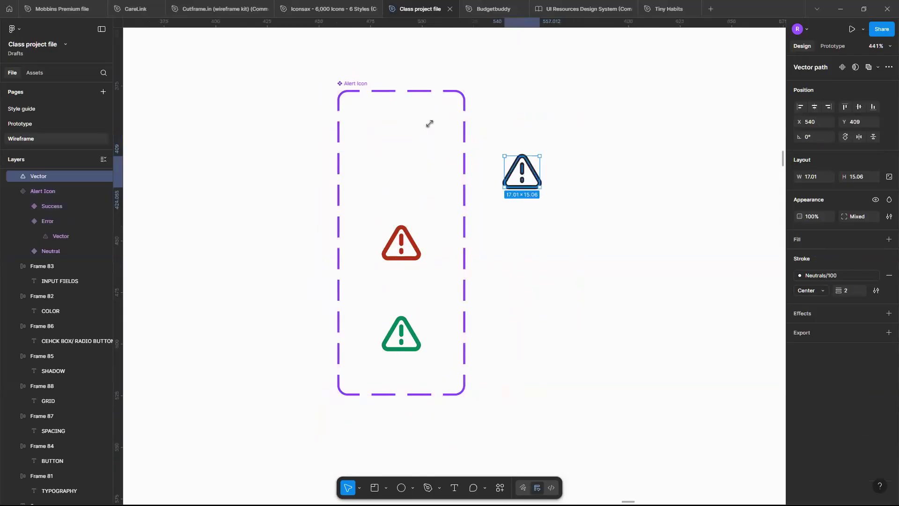
key(ctrl+z)
Place an instance of the Neutral Alert Icon variant beside the component set, at about X 562, Y 387.
drag(405, 148, 585, 135)
scroll(585, 136, down, 8)
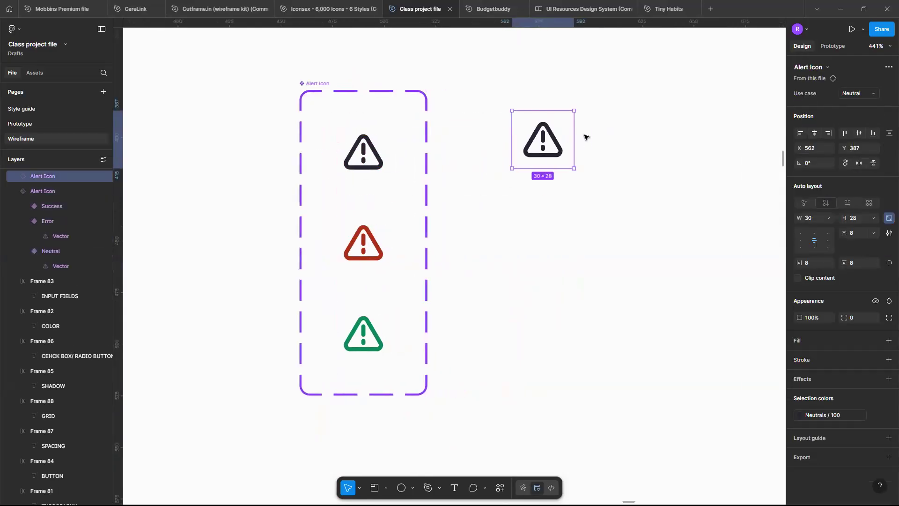
scroll(585, 136, up, 3)
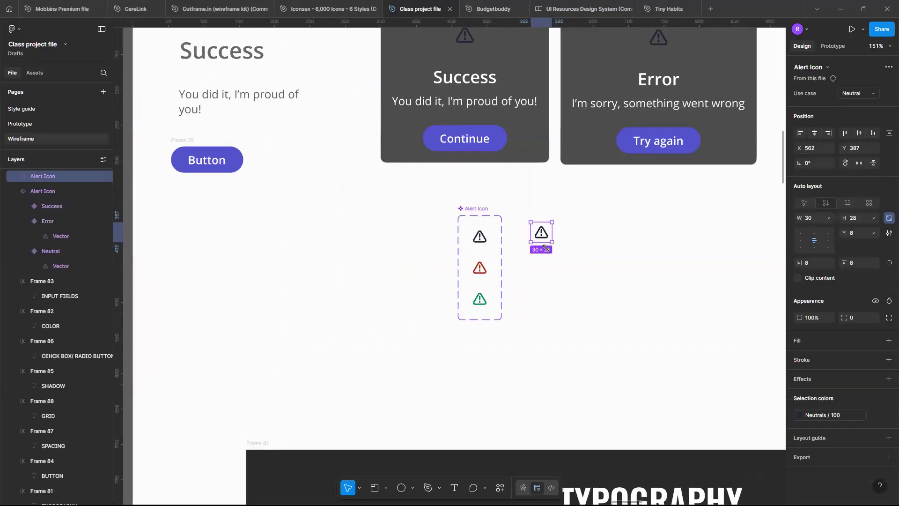
scroll(510, 279, up, 5)
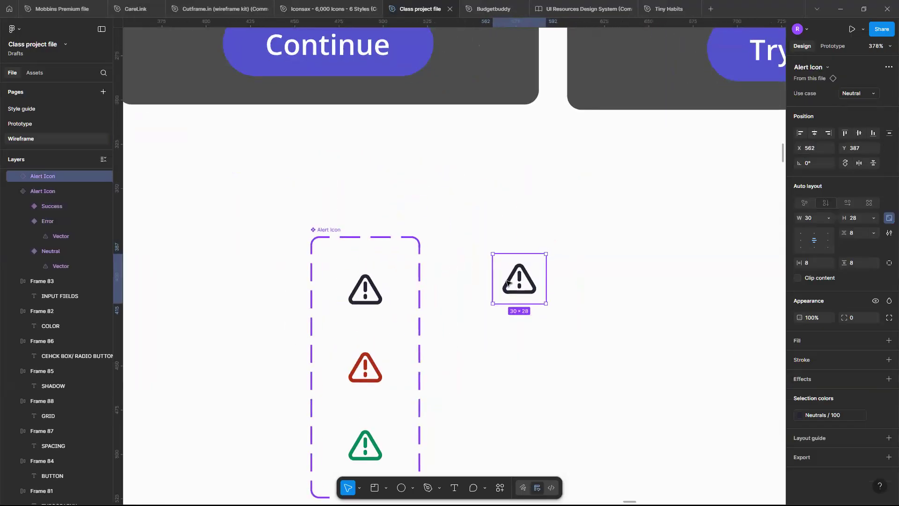
scroll(510, 279, up, 5)
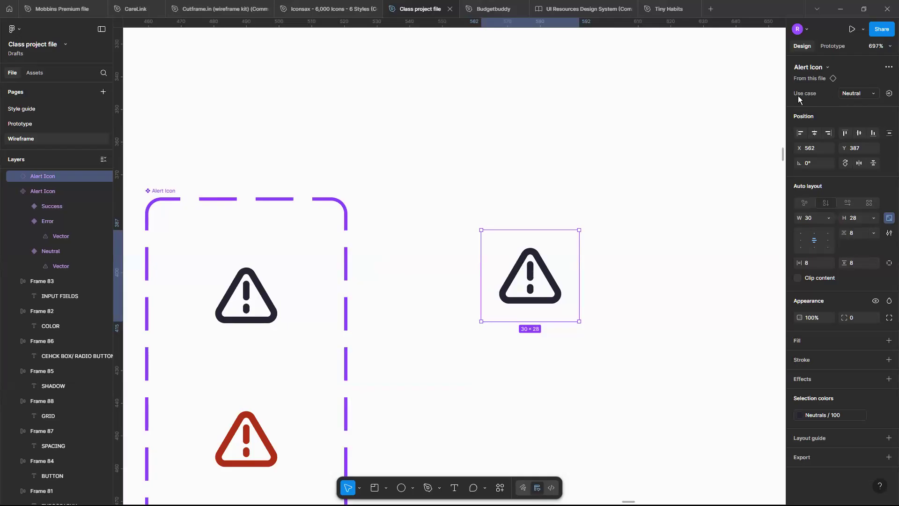
Try the Error use case on the Alert Icon instance, and set its Use case to Success.
click(873, 93)
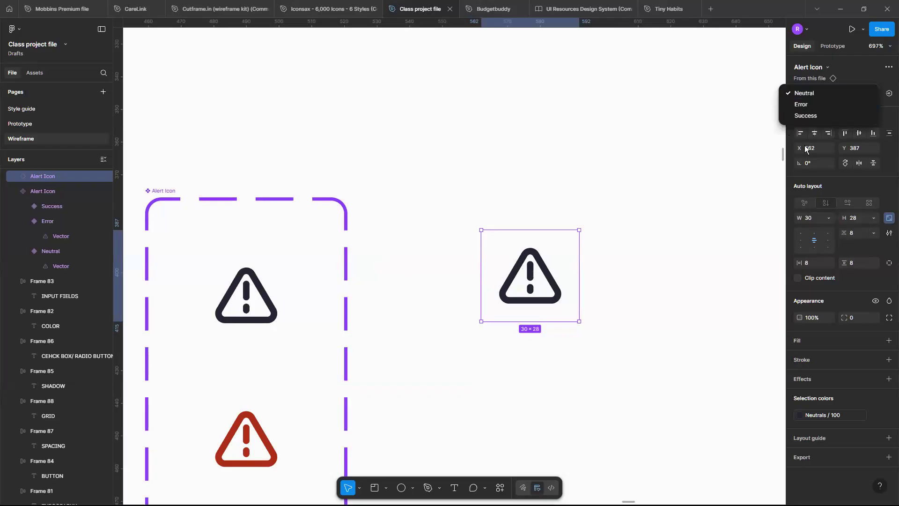
click(841, 103)
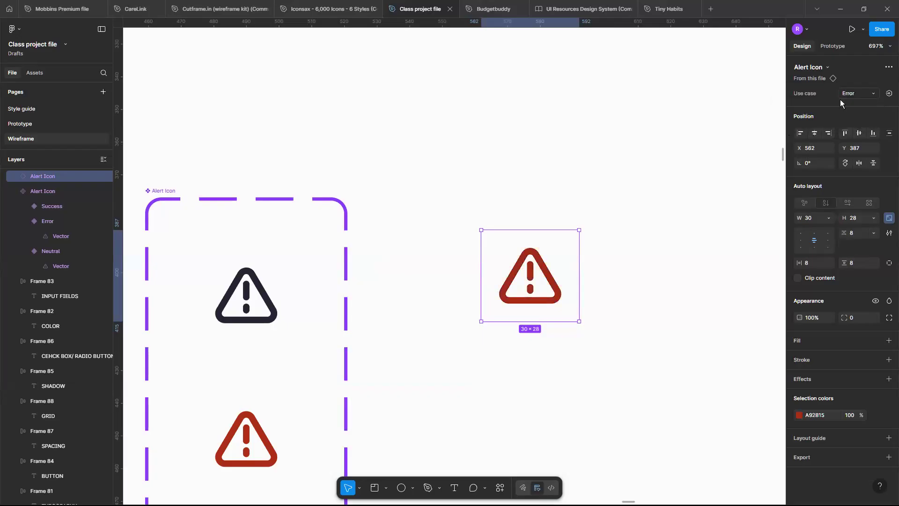
click(873, 93)
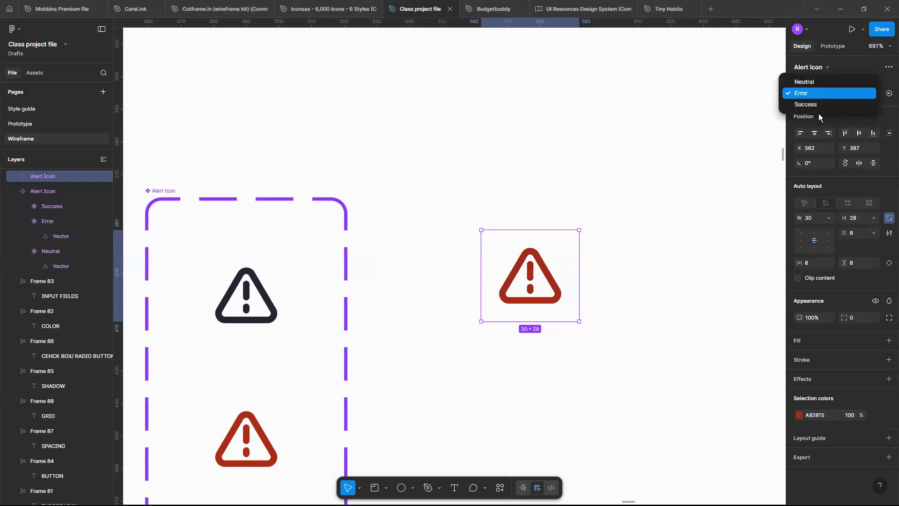
click(823, 105)
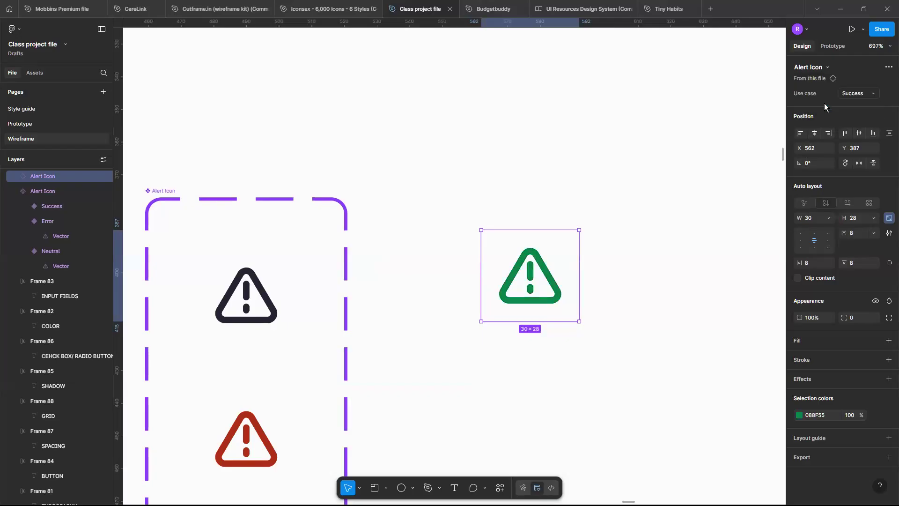
click(681, 231)
Move the Alert Icon component set below the loose purple Button, to about X 43, Y 380.
scroll(681, 231, down, 5)
scroll(580, 271, left, 2)
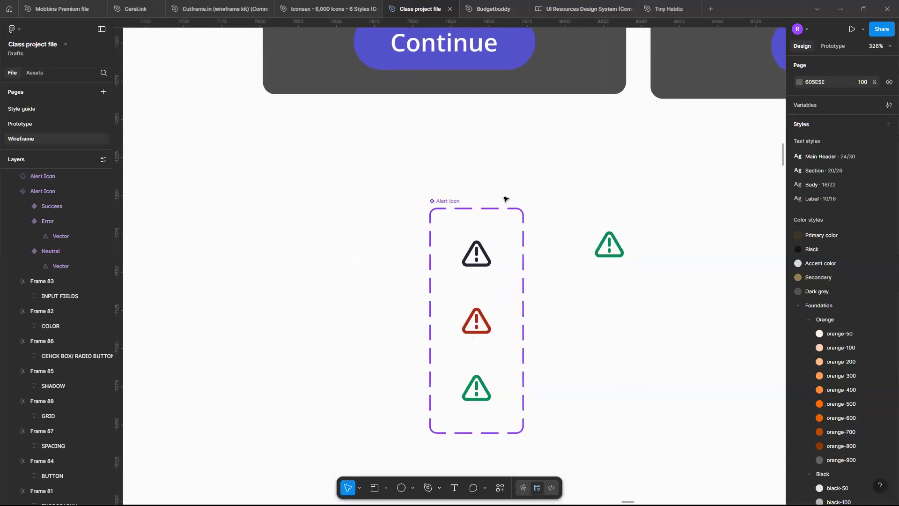
click(456, 205)
scroll(456, 204, down, 5)
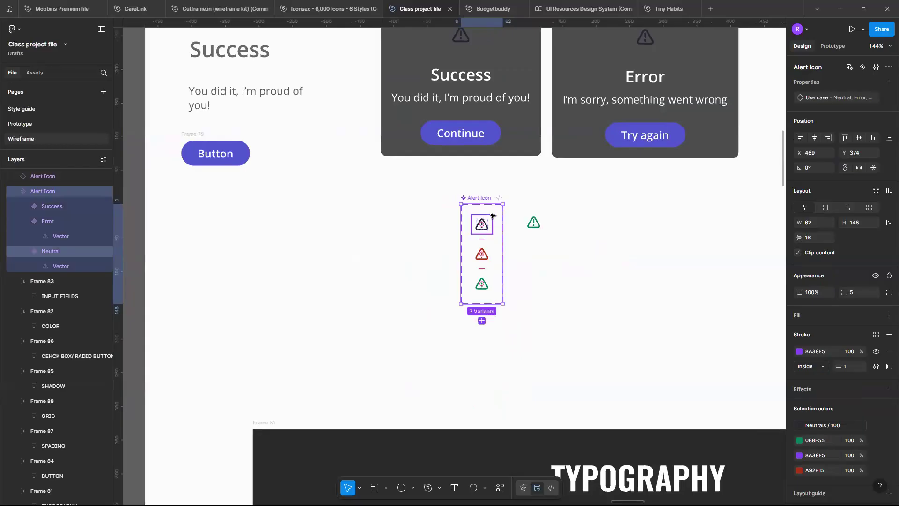
drag(479, 219, 183, 220)
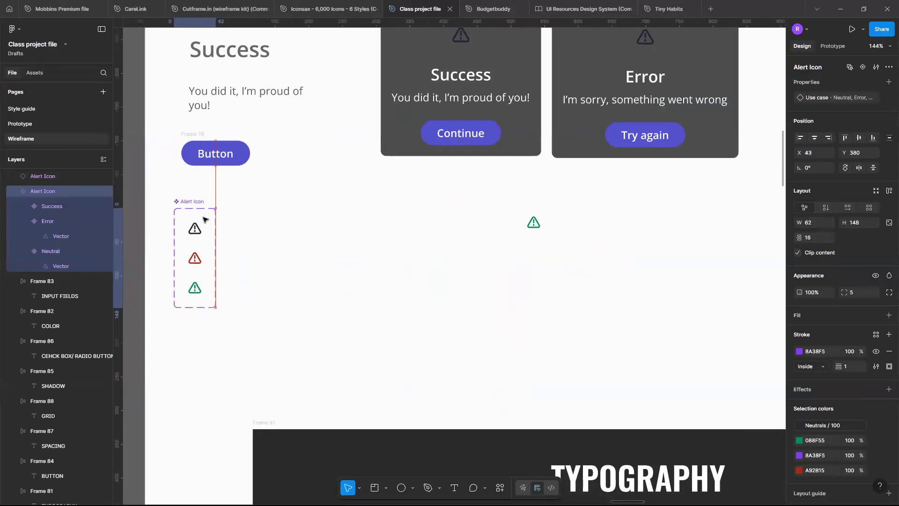
Replace the dark alert icon in the Success card with a copy of the loose Success Alert Icon instance.
click(536, 221)
scroll(535, 221, down, 5)
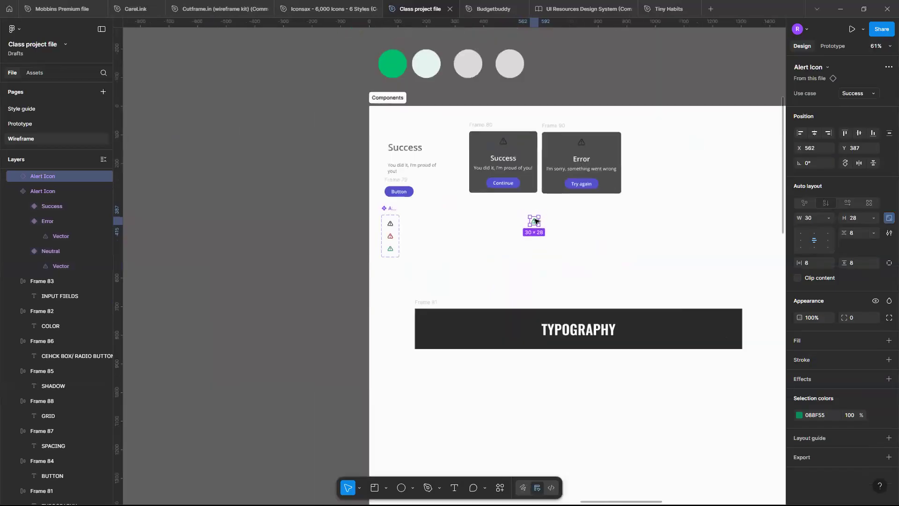
scroll(535, 221, up, 5)
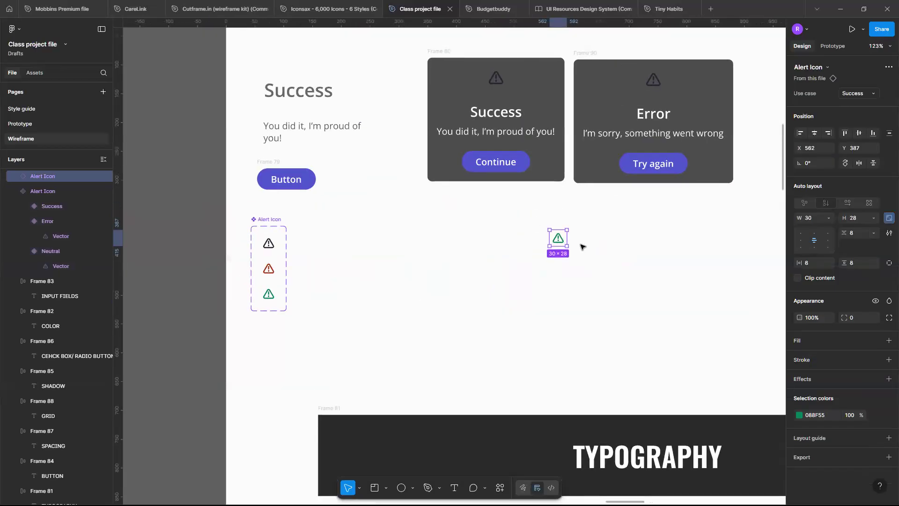
scroll(582, 246, up, 8)
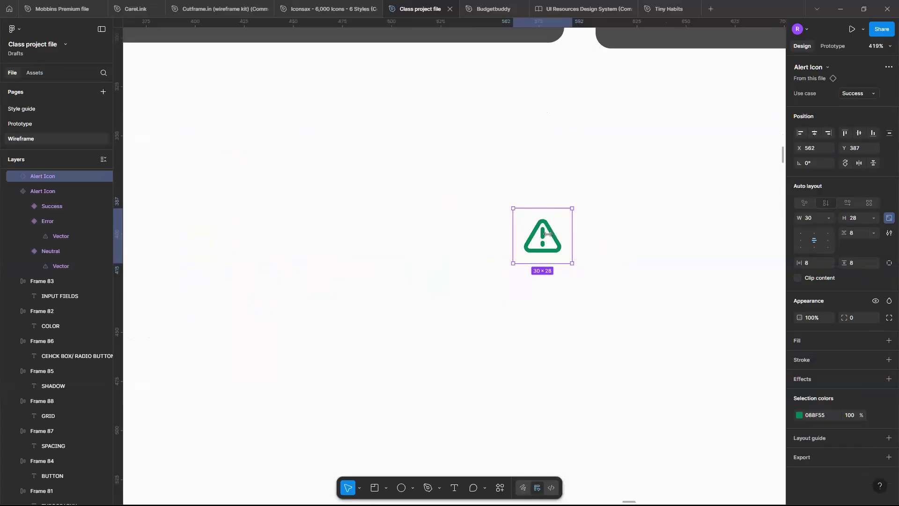
scroll(547, 233, down, 3)
scroll(546, 287, up, 2)
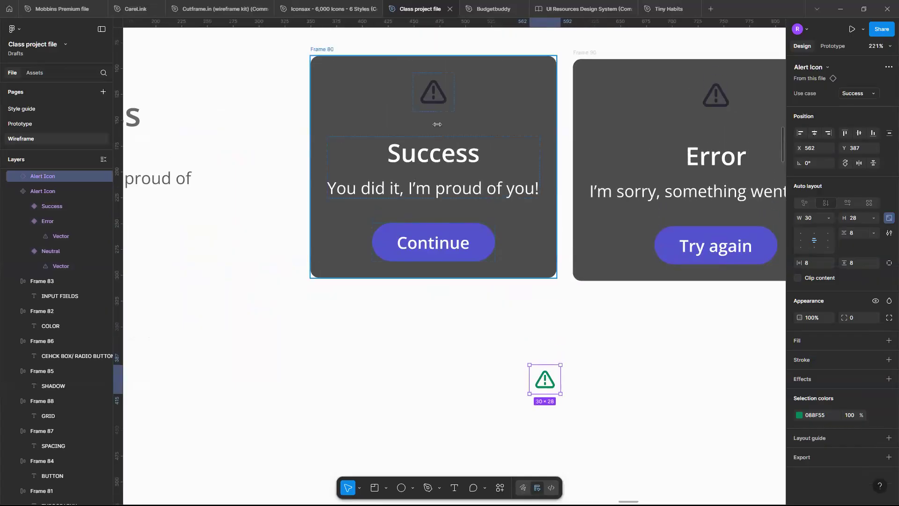
click(434, 108)
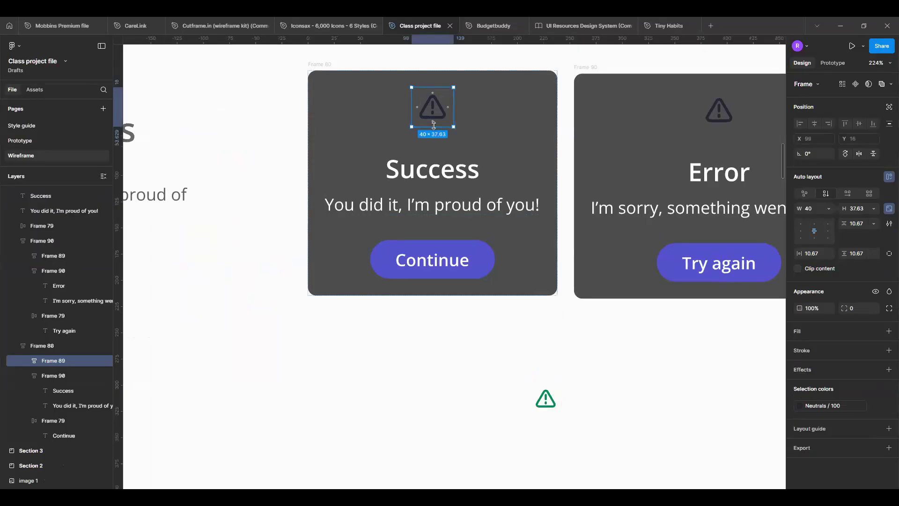
scroll(433, 126, up, 1)
scroll(434, 134, up, 5)
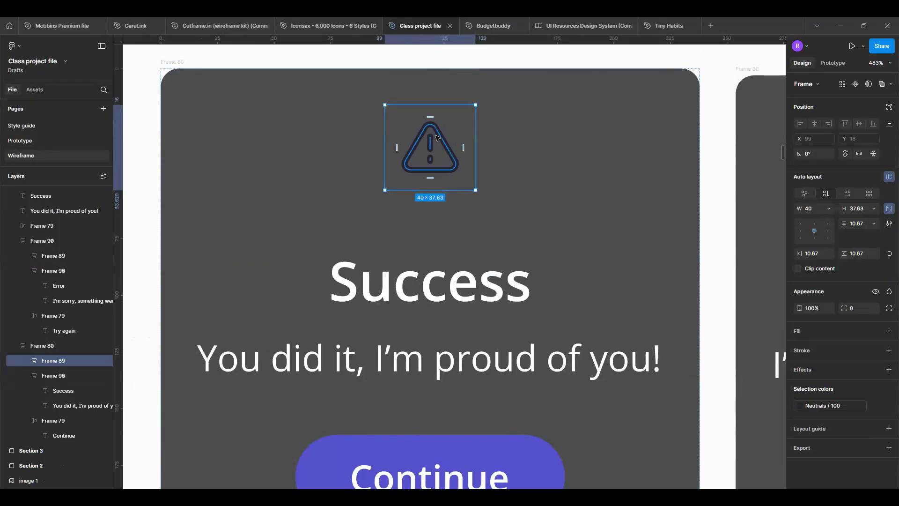
key(ctrl+shift+r)
scroll(435, 137, down, 5)
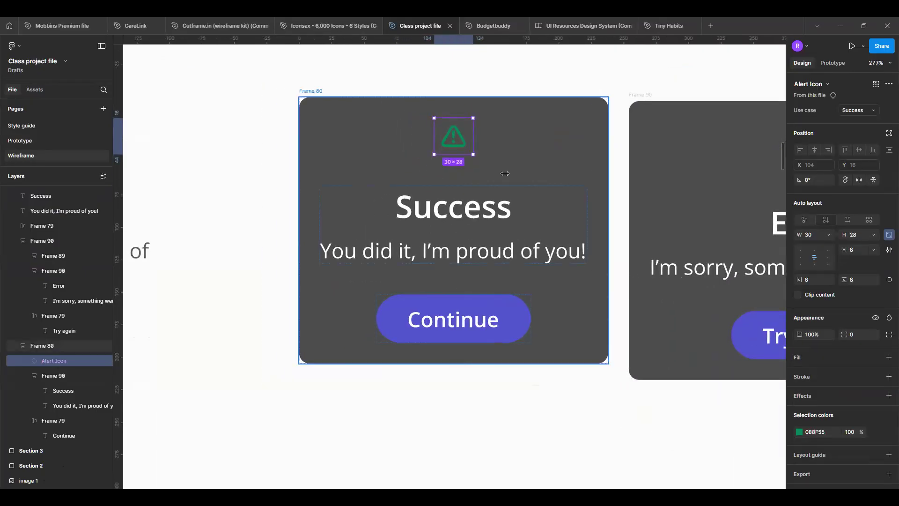
Replace the dark alert icon in the Error card with a copy of the loose Alert Icon instance.
scroll(504, 173, down, 4)
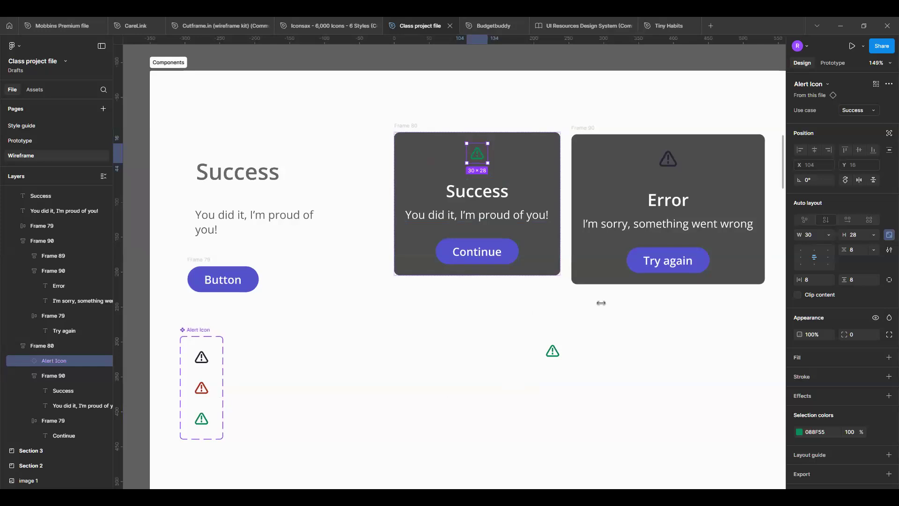
click(557, 348)
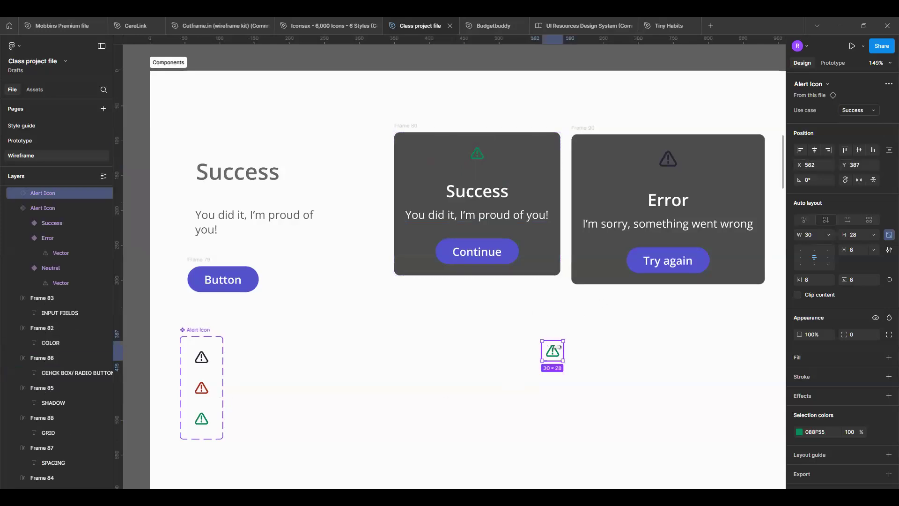
key(ctrl+c)
click(678, 159)
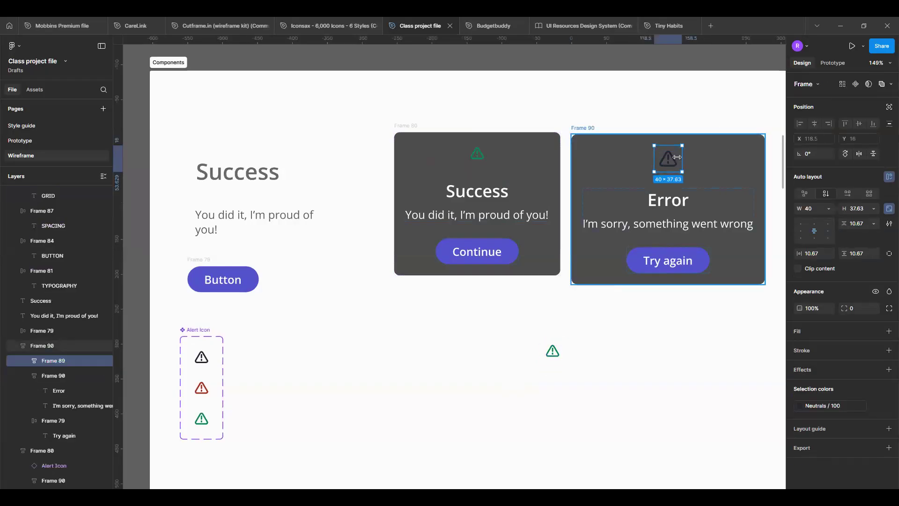
key(ctrl+shift+r)
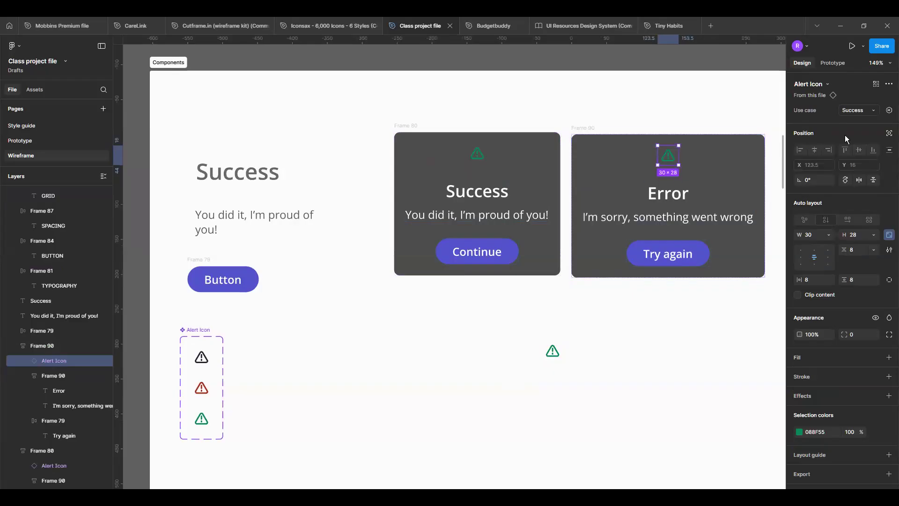
Set the Use case of the Error card's Alert Icon to Error, and delete the loose Alert Icon instance below the cards.
click(854, 110)
click(852, 97)
click(561, 357)
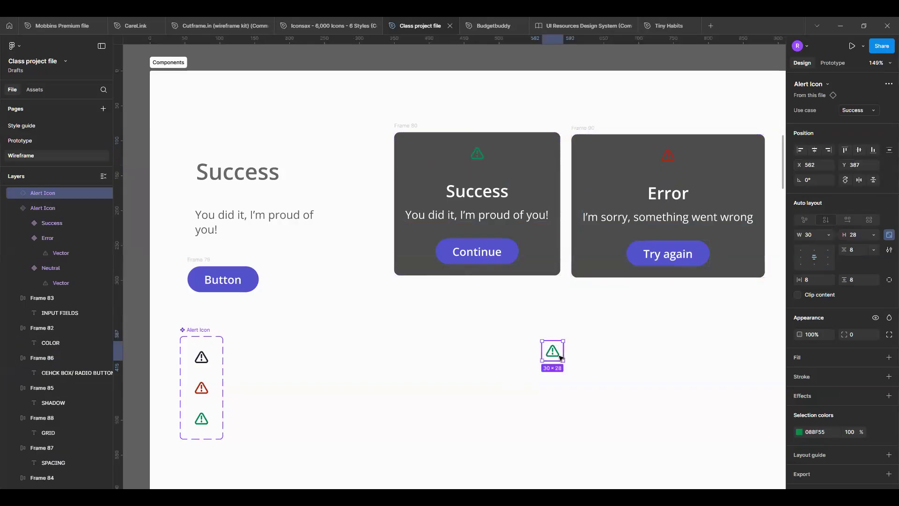
key(Delete)
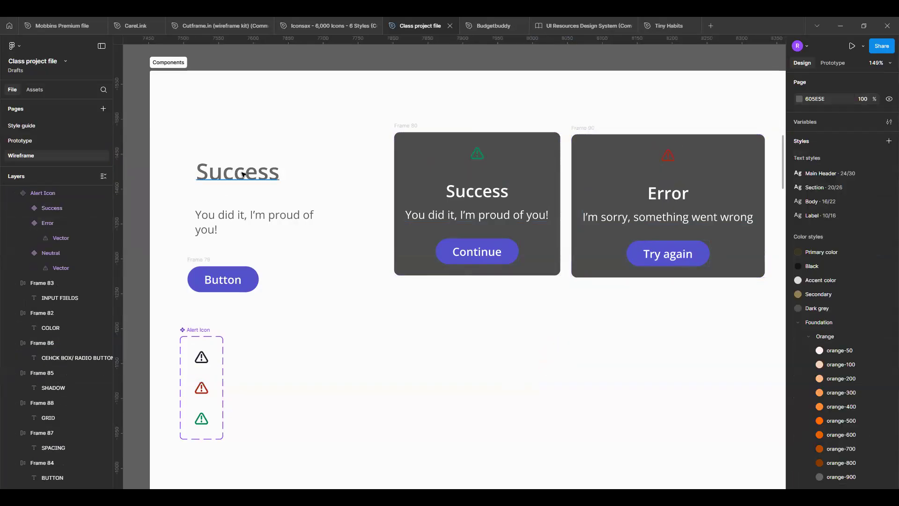
Try recolouring the Success card's heading and message text with the page's bright green, and undo the colour change.
click(261, 174)
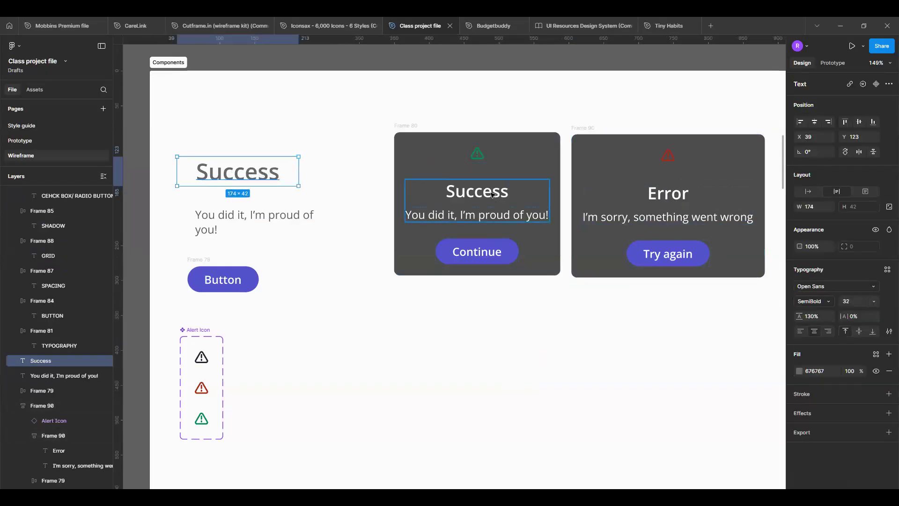
ctrl+click(492, 193)
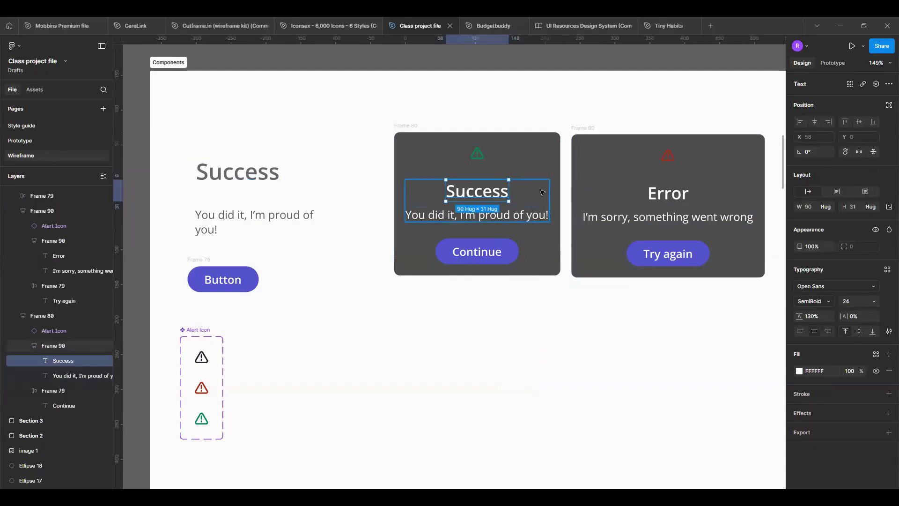
key(shift+Return)
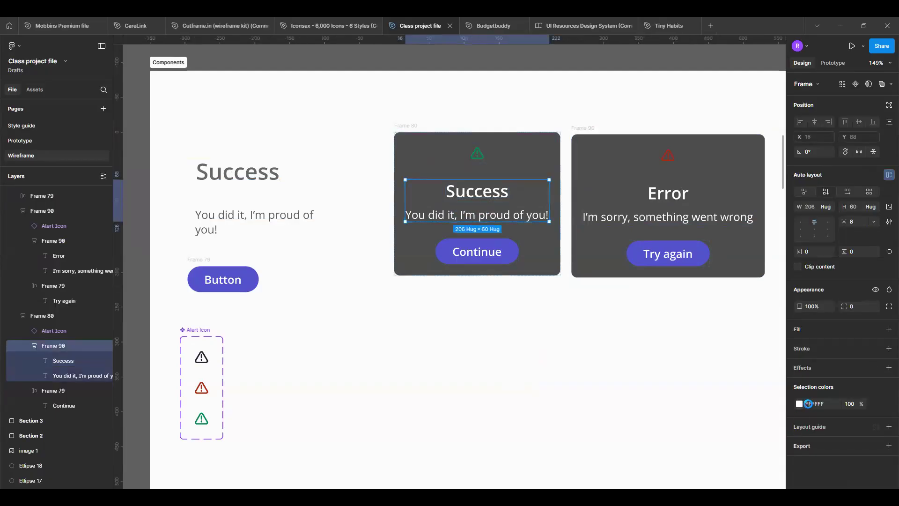
click(798, 401)
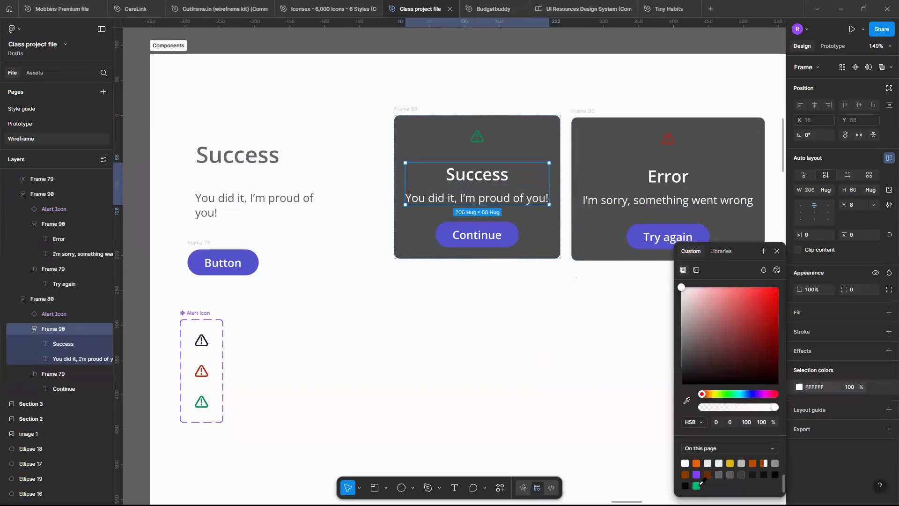
click(698, 485)
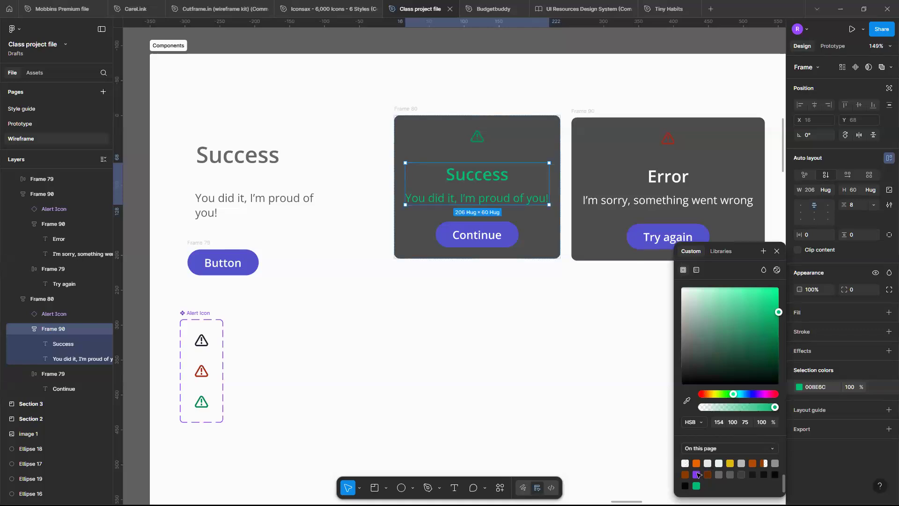
key(ctrl+z)
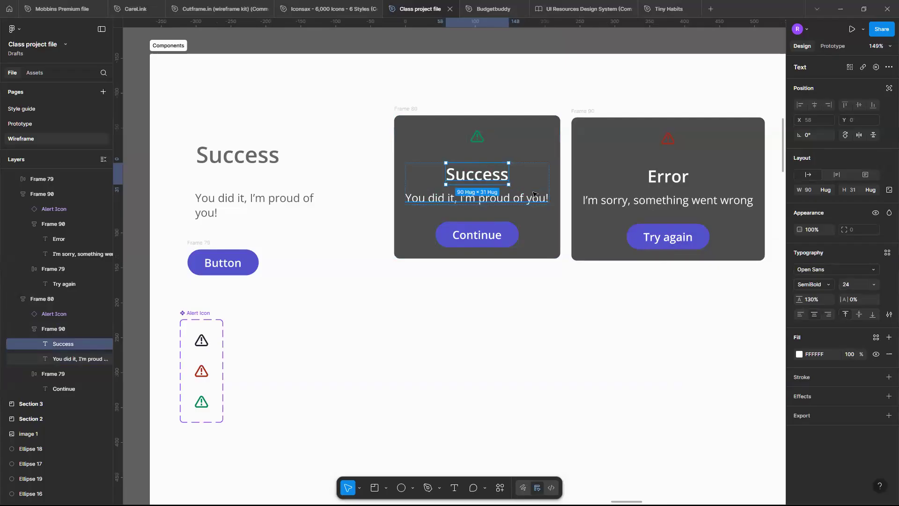
Move the loose purple Button frame beside the Alert Icon component set, to X 234, Y 380.
scroll(543, 197, up, 5)
scroll(533, 194, down, 4)
scroll(534, 193, left, 2)
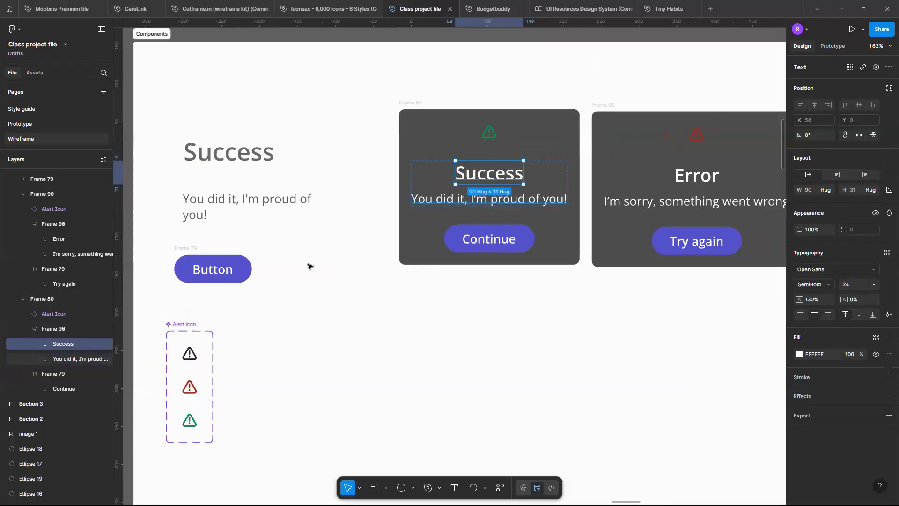
click(237, 267)
drag(236, 266, 392, 329)
scroll(393, 329, up, 2)
scroll(477, 300, left, 2)
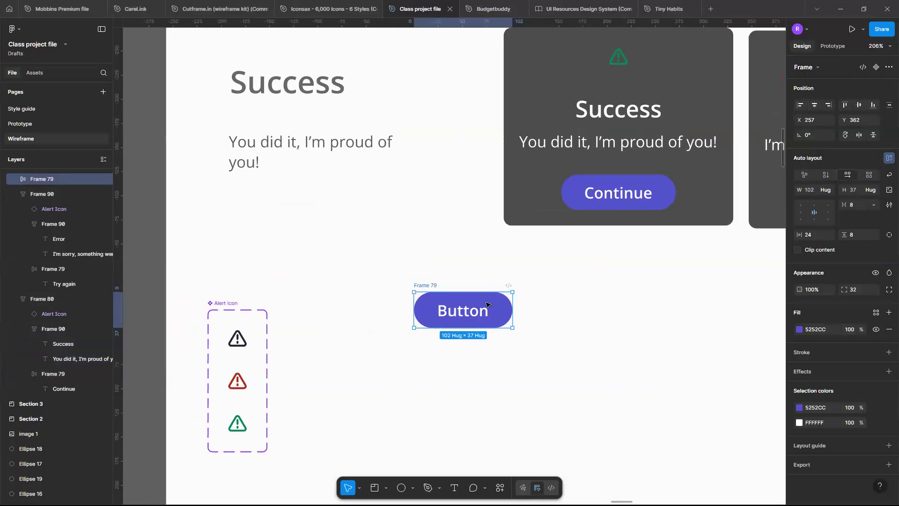
drag(464, 320, 463, 320)
scroll(463, 320, up, 3)
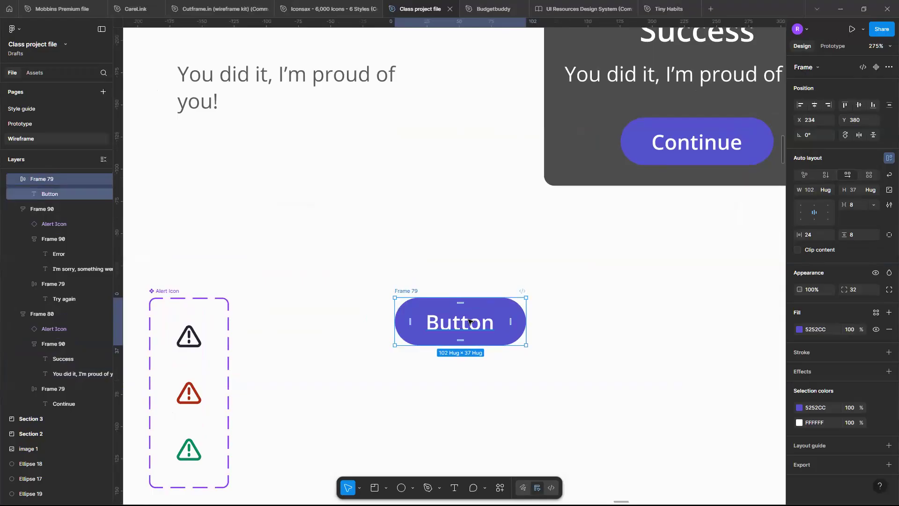
Convert the loose purple Button frame into a component and rename it "Button".
scroll(470, 321, down, 3)
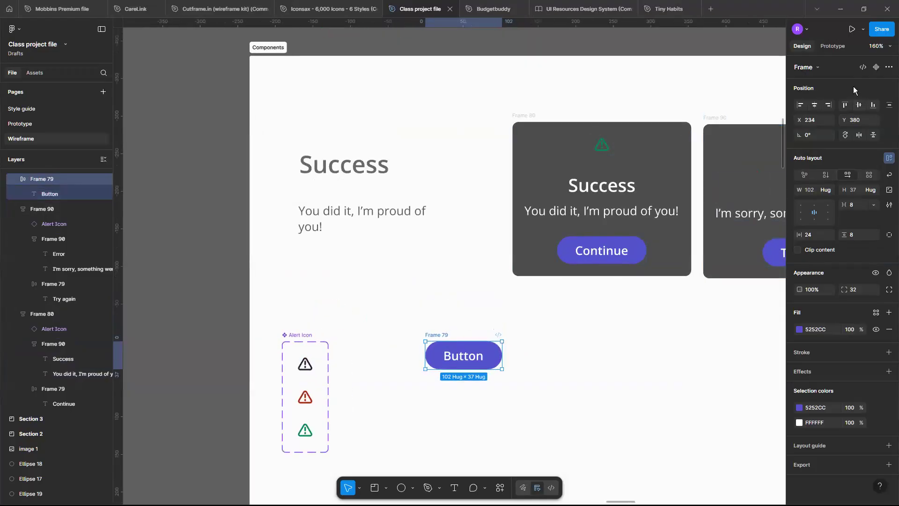
click(875, 67)
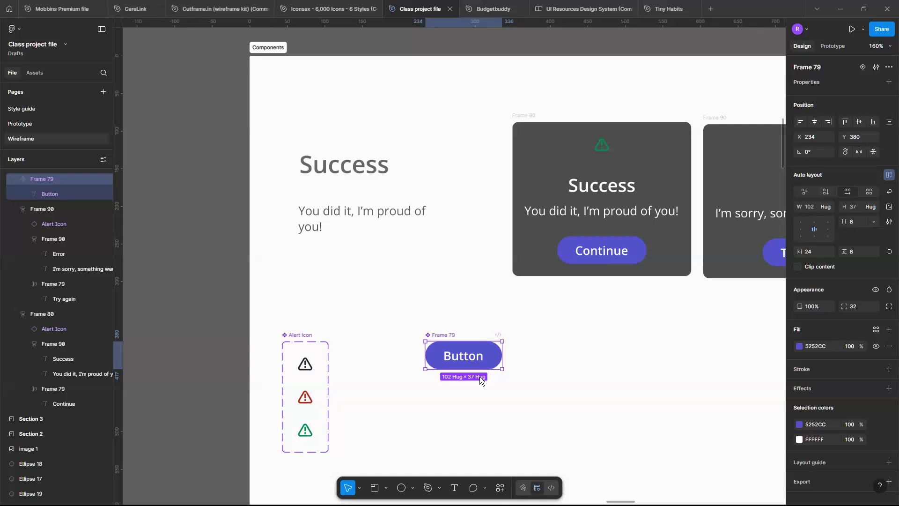
double_click(444, 335)
text(C)
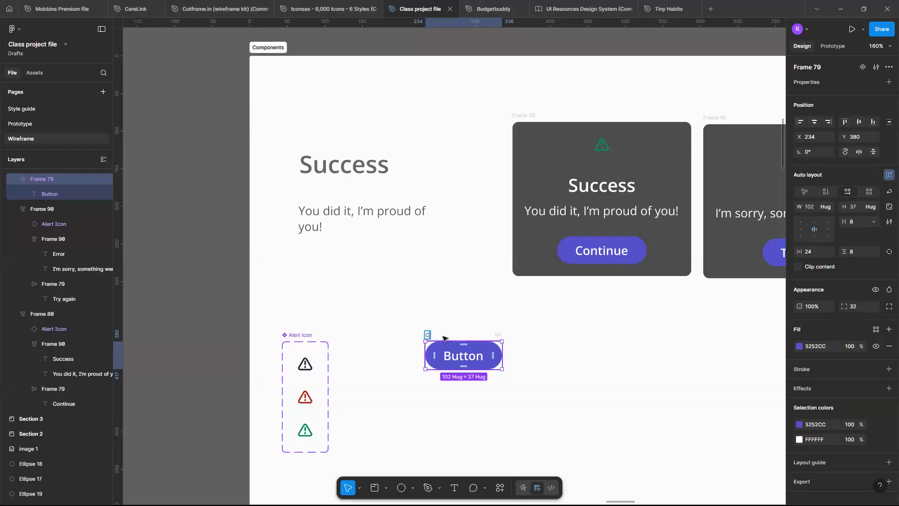
key(BackSpace)
text(Button)
key(Return)
Add two variants to the Button component so the set holds three purple buttons.
scroll(484, 318, up, 5)
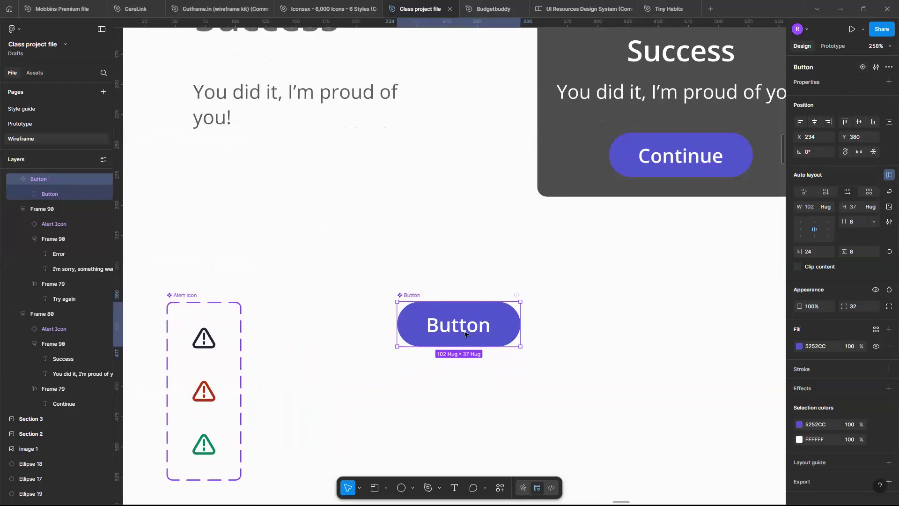
scroll(425, 282, up, 3)
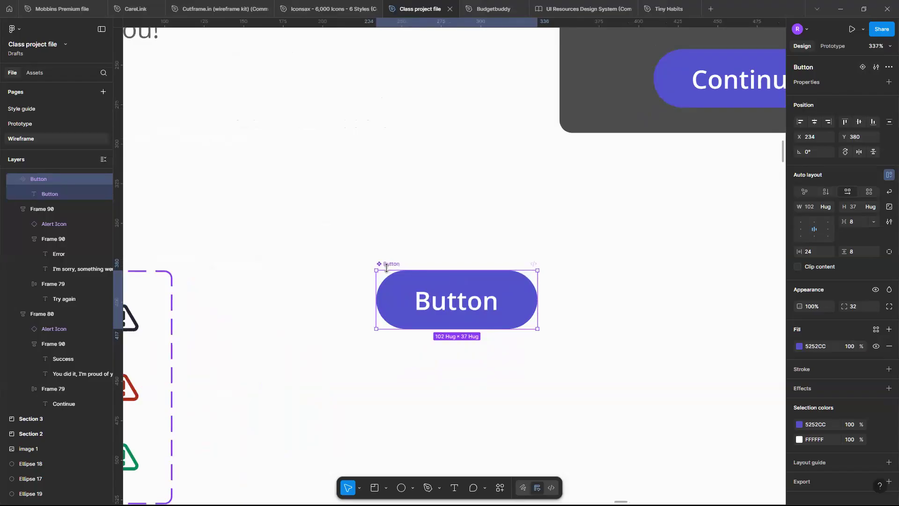
click(550, 292)
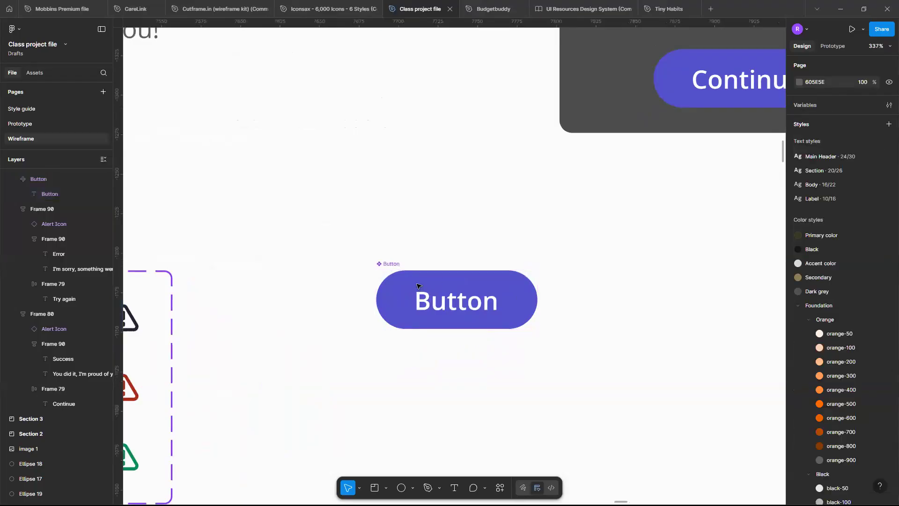
click(390, 266)
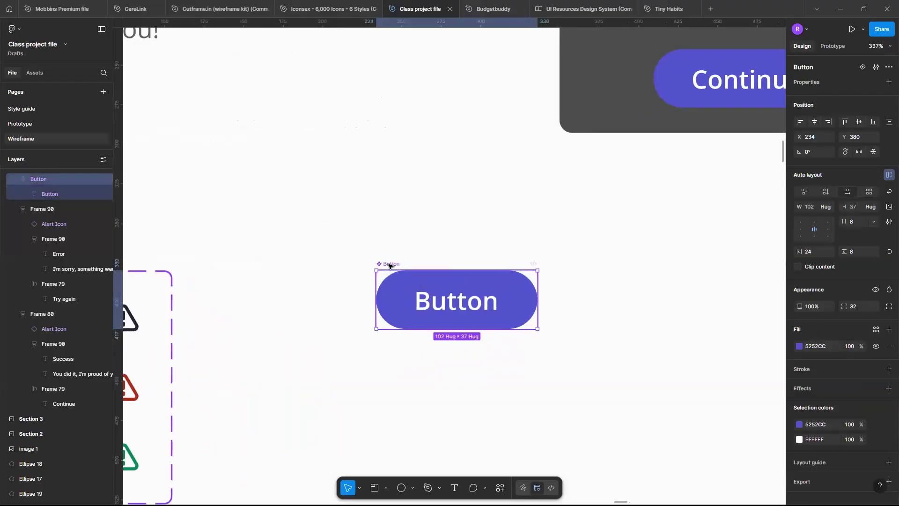
click(862, 67)
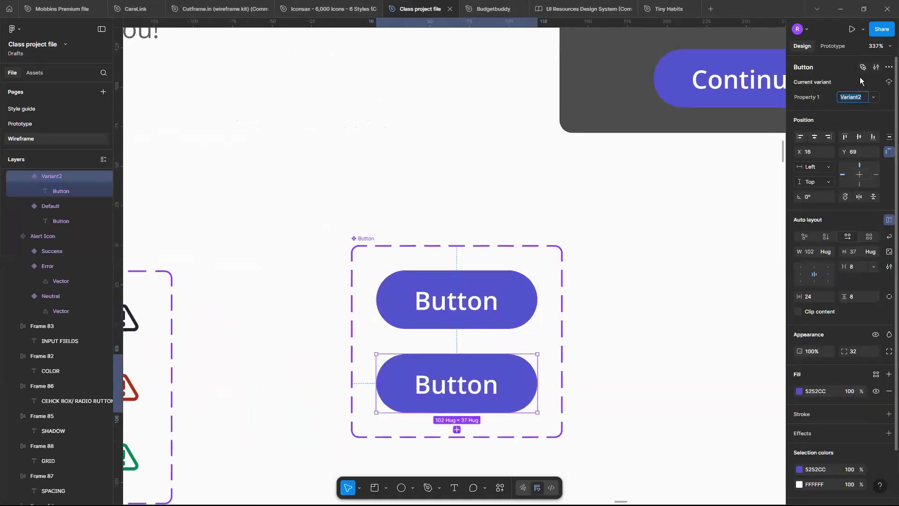
scroll(506, 370, down, 2)
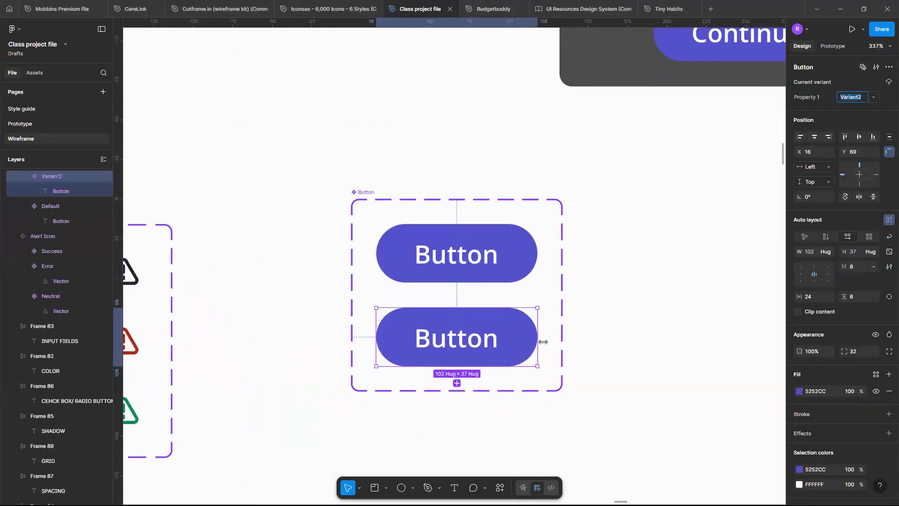
key(ctrl+d)
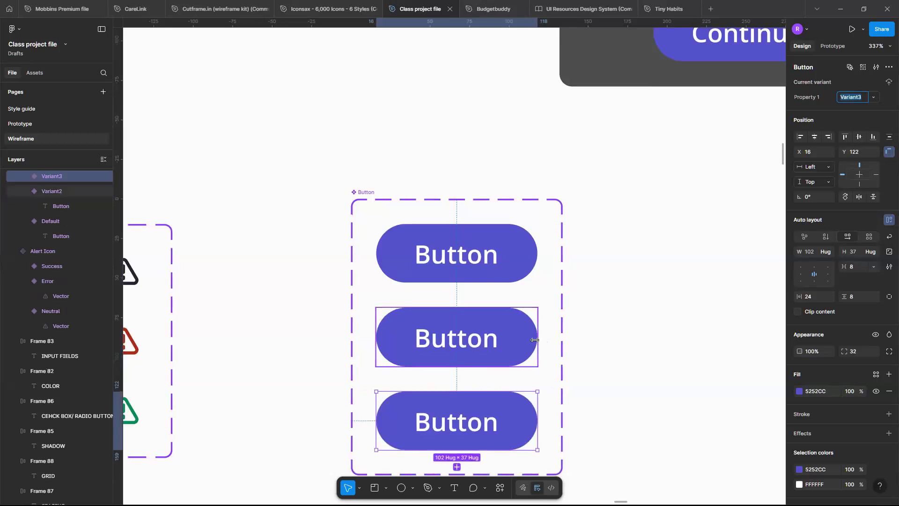
Rename the middle variant in the Button component set to "Error".
click(536, 340)
click(532, 269)
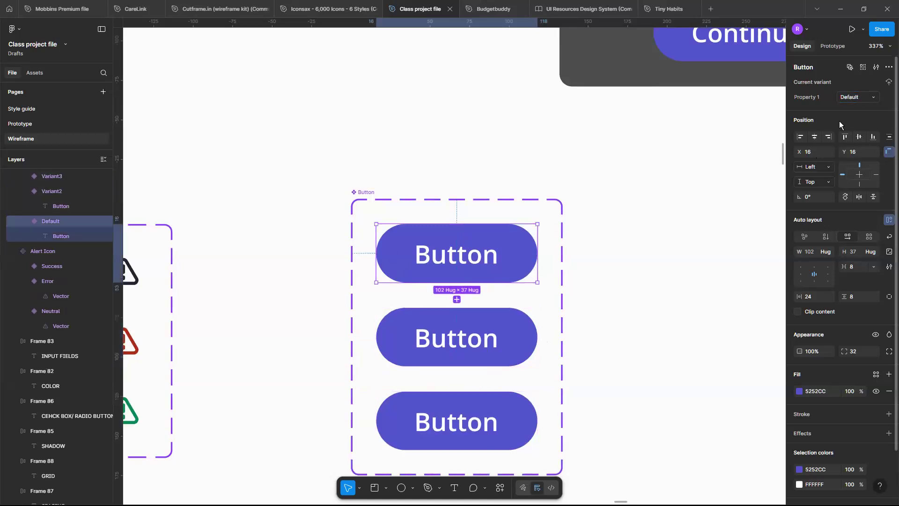
click(510, 341)
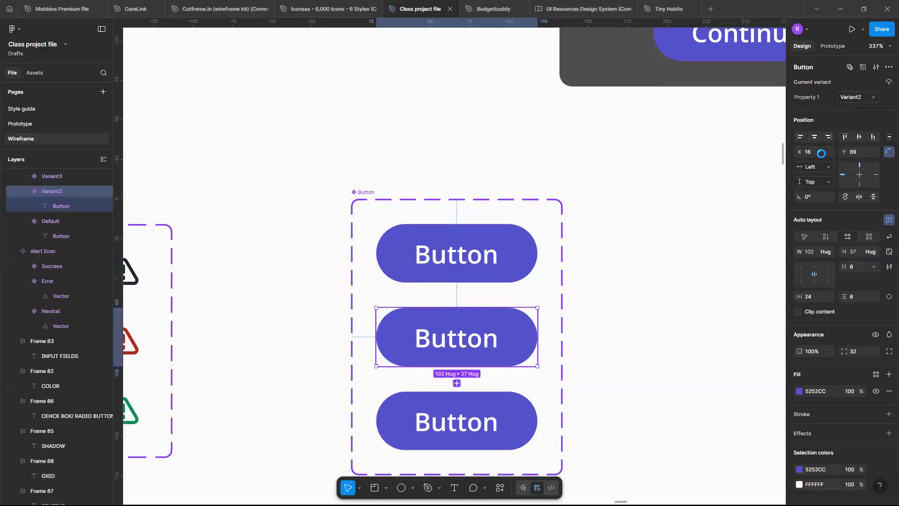
click(860, 96)
text(E)
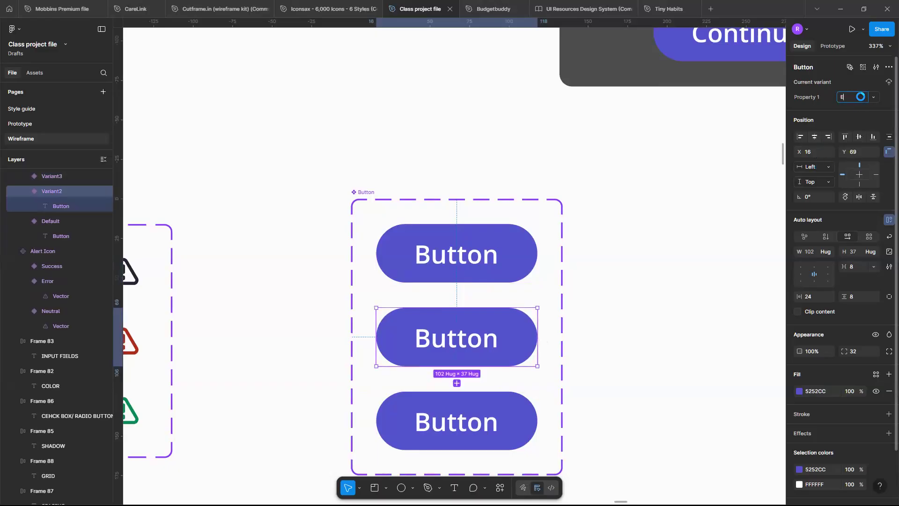
text(rror)
key(Return)
Fill the Error button variant with the dark red A92815 sampled from the red alert icon.
click(799, 391)
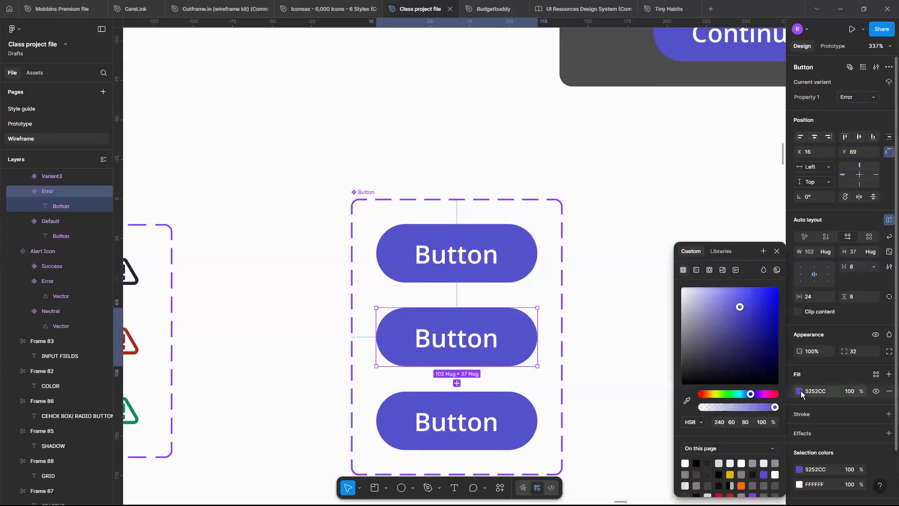
click(687, 400)
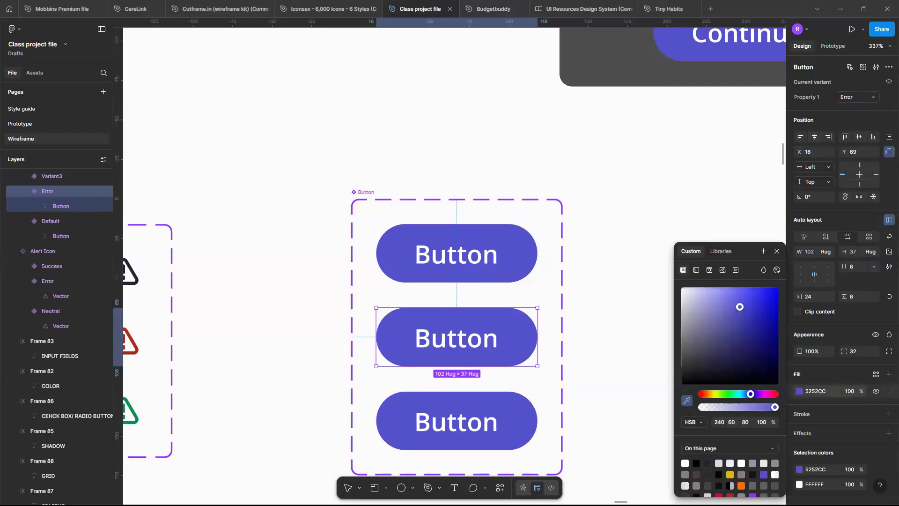
scroll(627, 257, down, 3)
scroll(395, 295, up, 8)
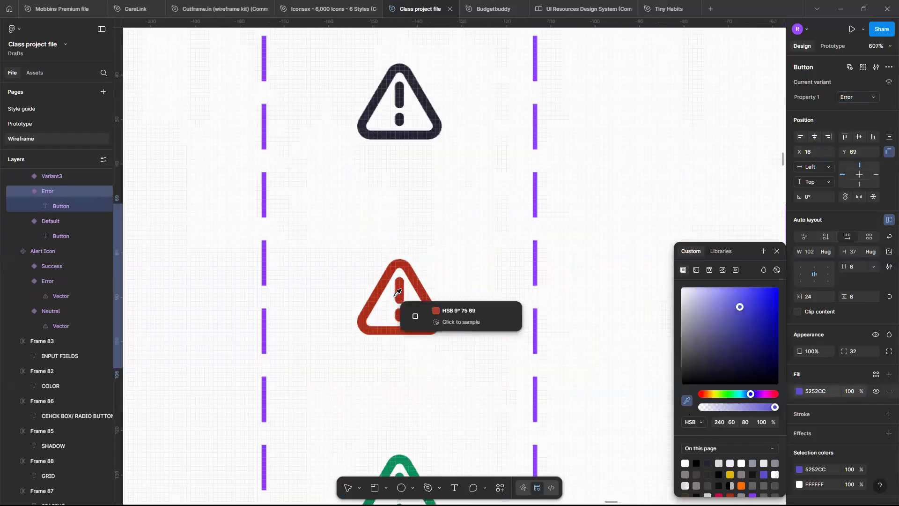
scroll(397, 293, up, 5)
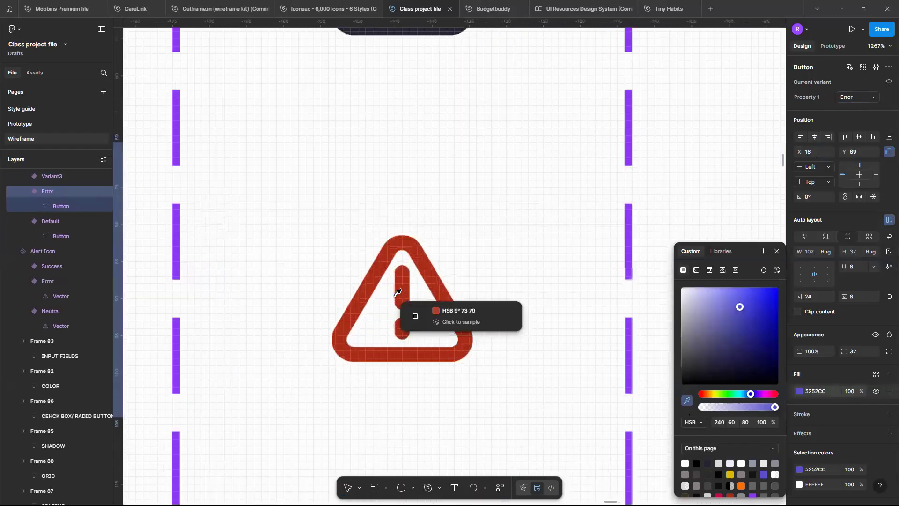
click(383, 266)
scroll(379, 270, down, 4)
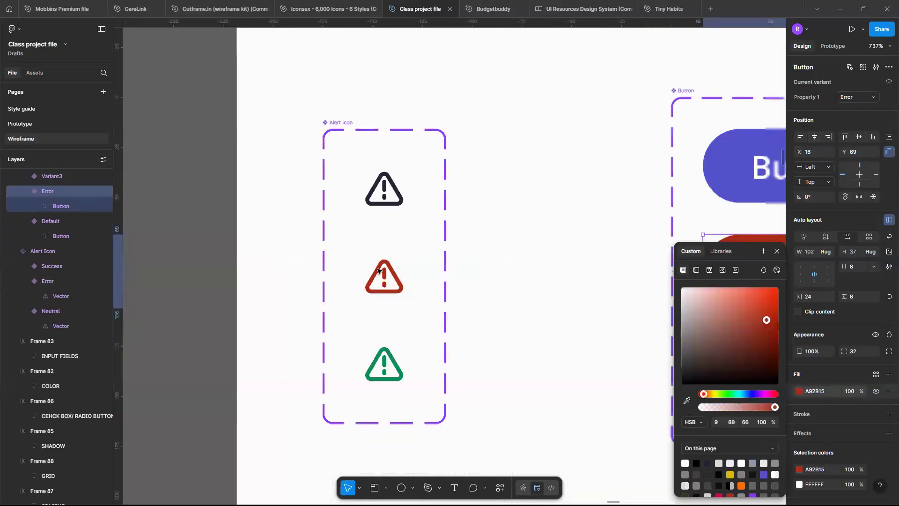
Fill the third Button variant with the page's bright green 00BE6C.
scroll(378, 271, down, 5)
scroll(468, 272, up, 2)
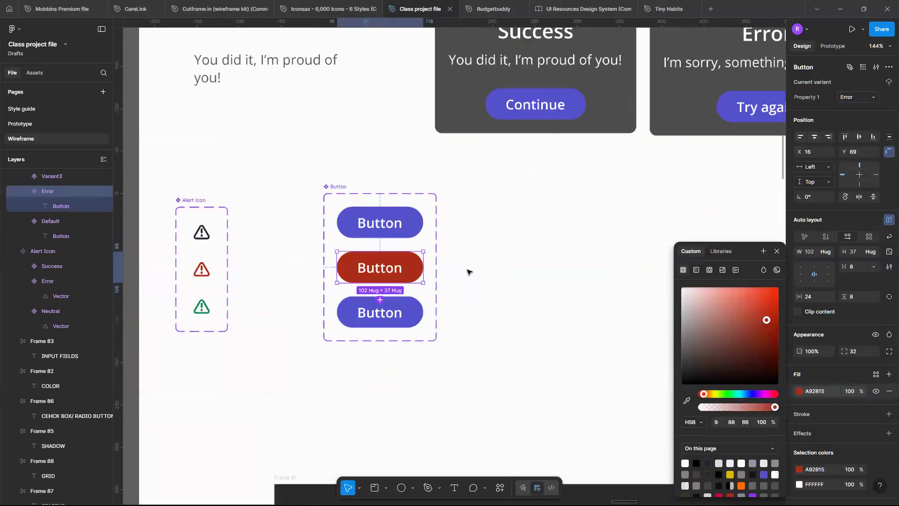
scroll(468, 271, up, 5)
scroll(468, 270, left, 3)
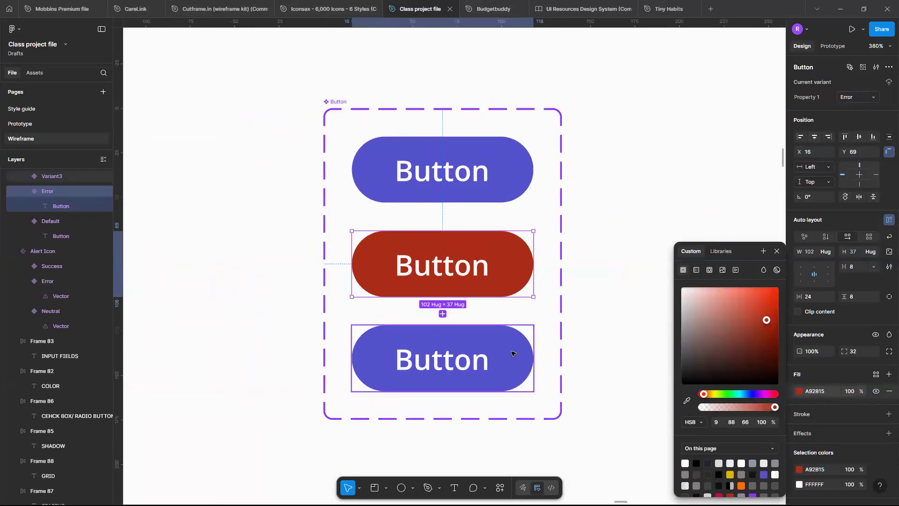
click(511, 353)
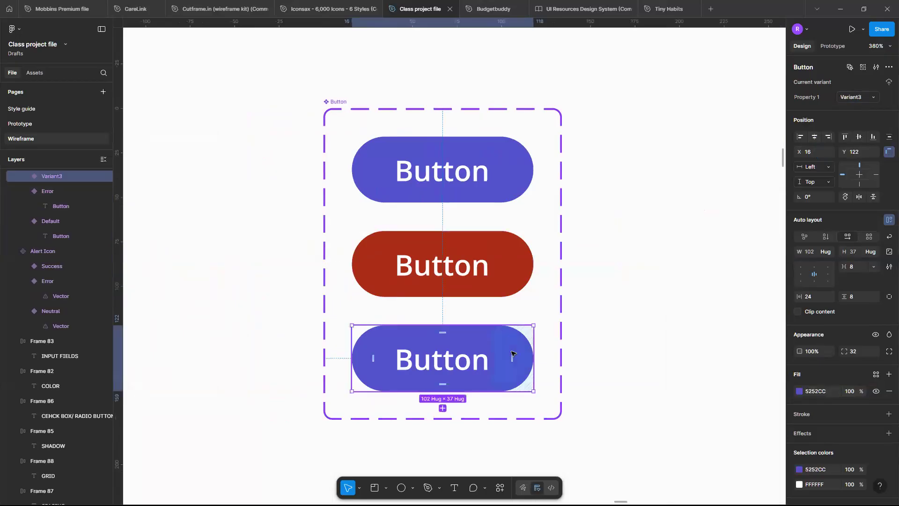
click(799, 392)
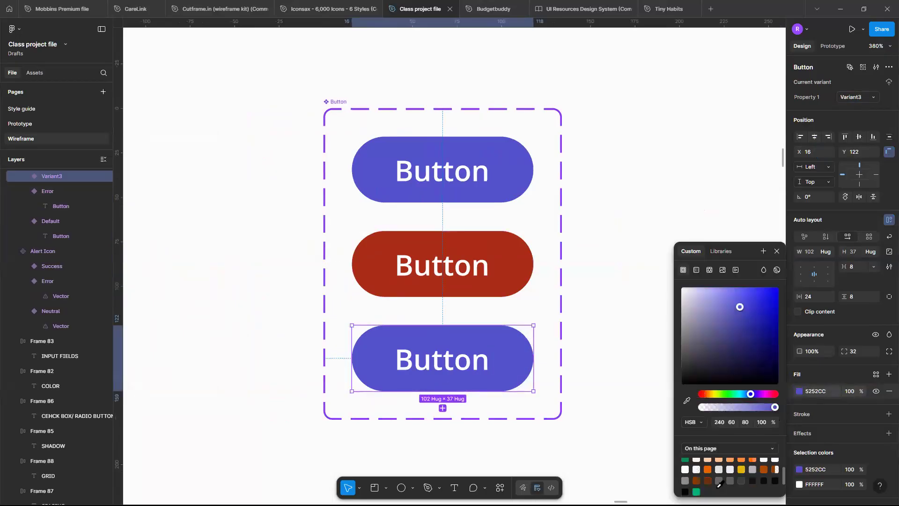
click(696, 485)
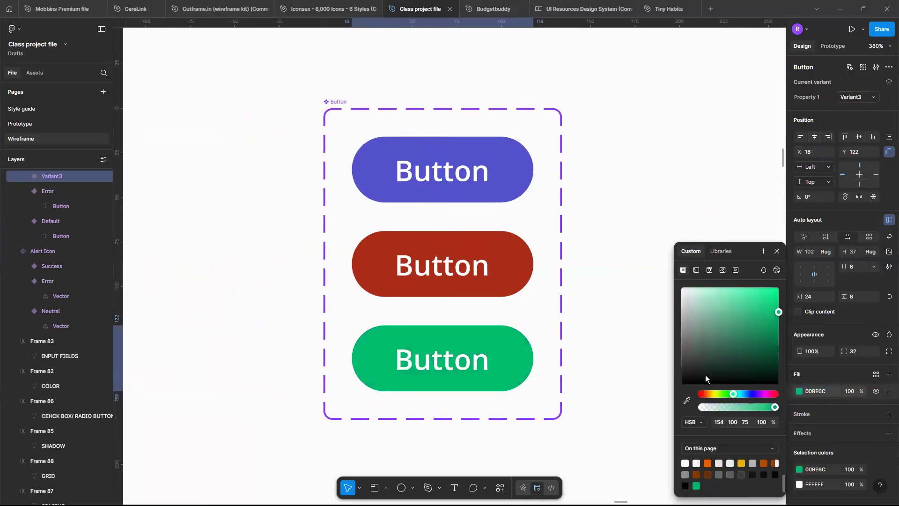
Fill the third Button variant with the darker green 088F55 sampled from the green alert icon.
click(687, 400)
scroll(529, 283, down, 5)
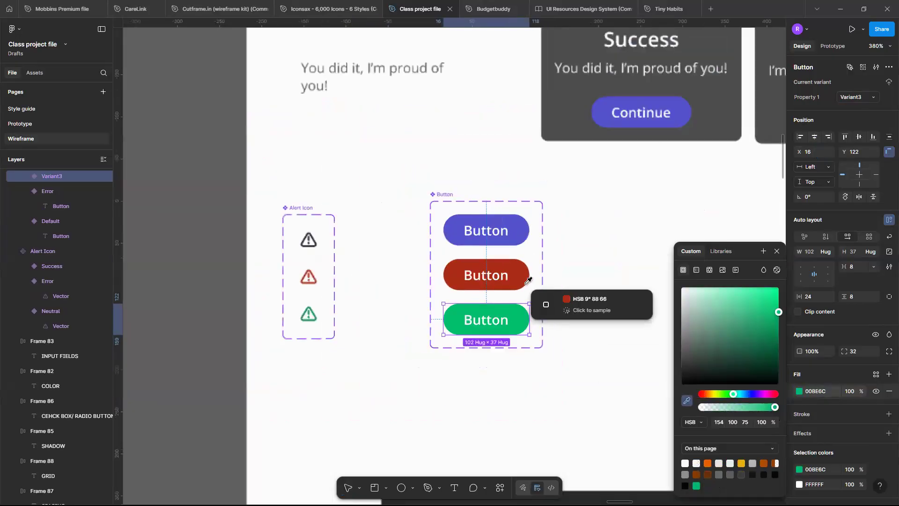
scroll(357, 310, up, 8)
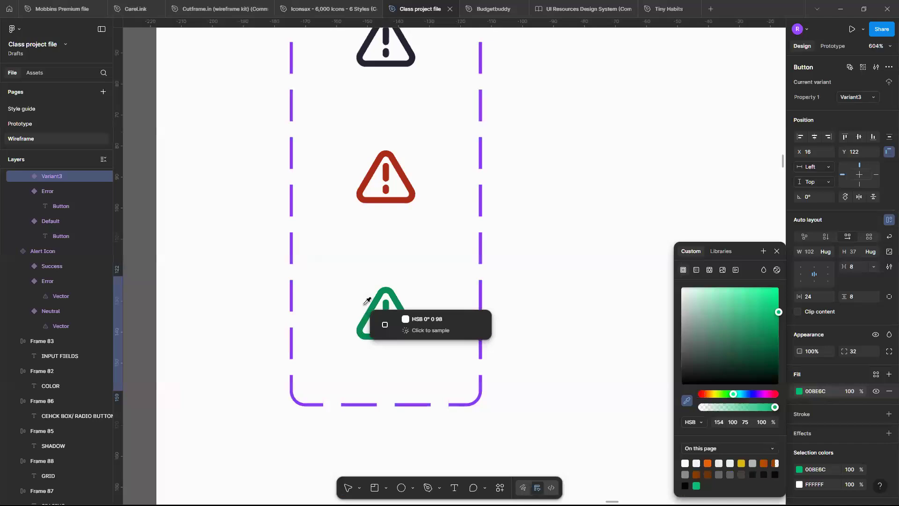
scroll(367, 301, up, 2)
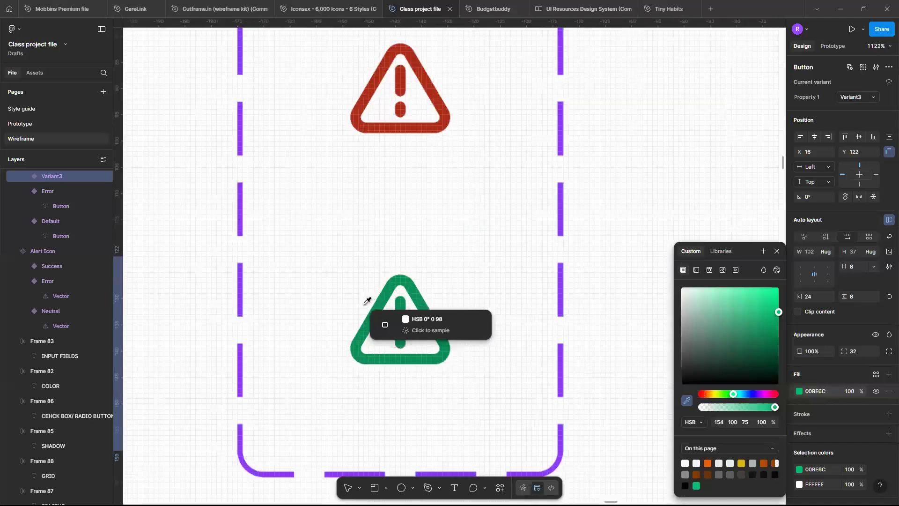
click(384, 308)
scroll(482, 117, down, 5)
scroll(401, 295, down, 5)
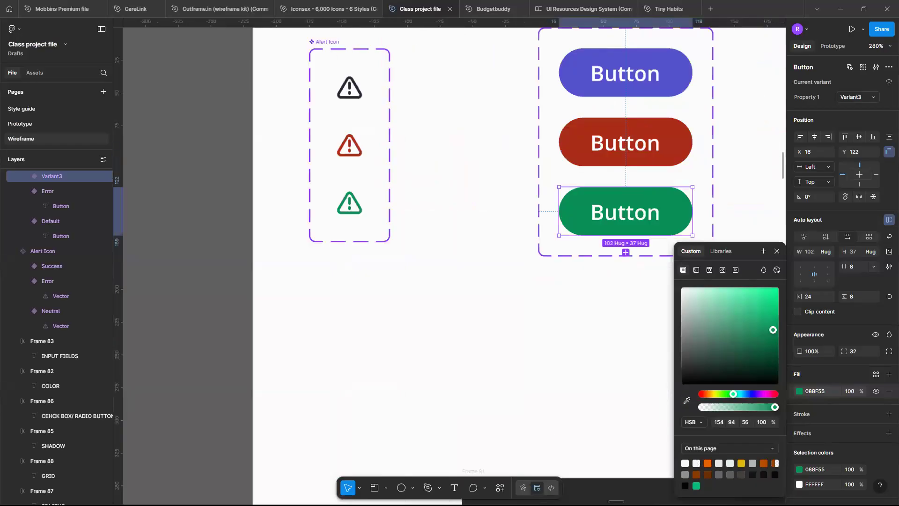
scroll(313, 393, right, 2)
scroll(313, 394, up, 1)
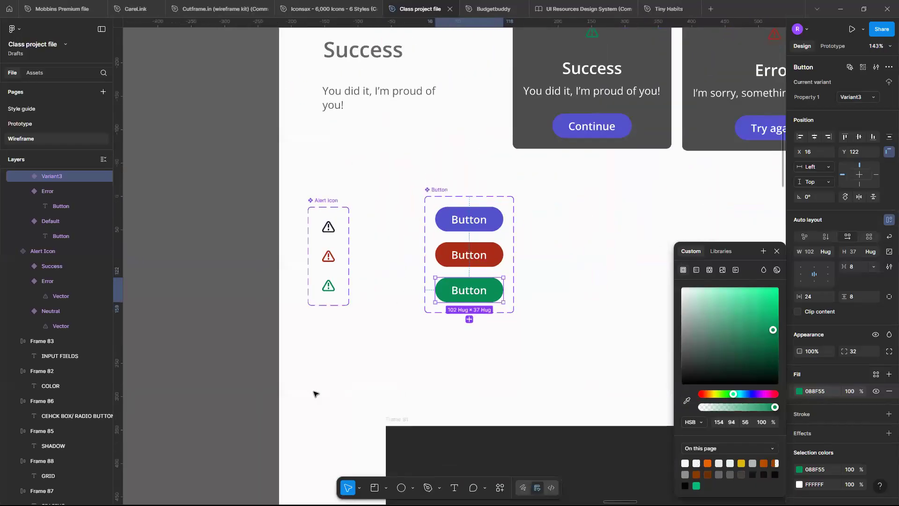
scroll(315, 394, right, 2)
scroll(314, 394, up, 4)
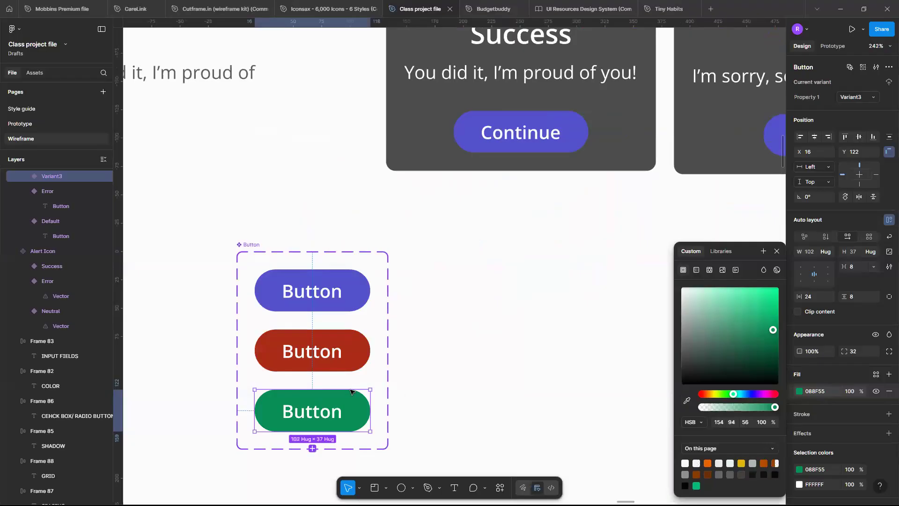
scroll(349, 392, down, 1)
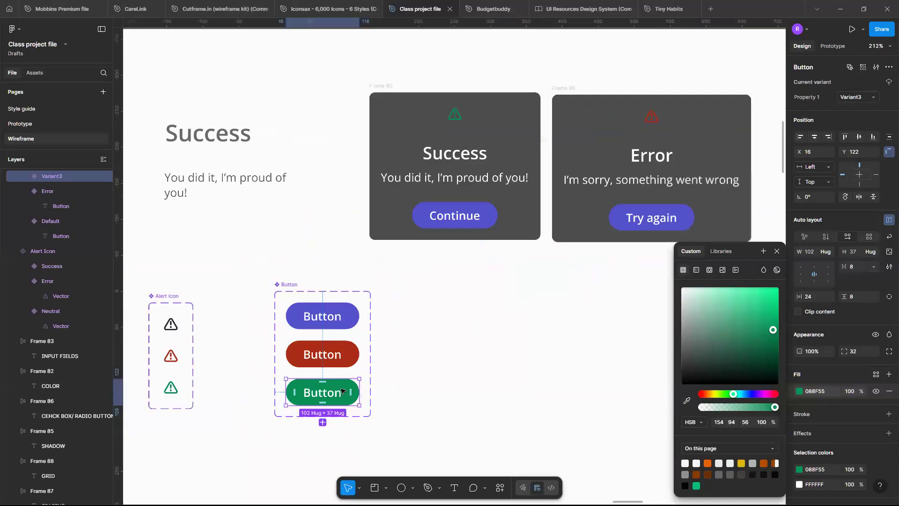
scroll(342, 391, down, 2)
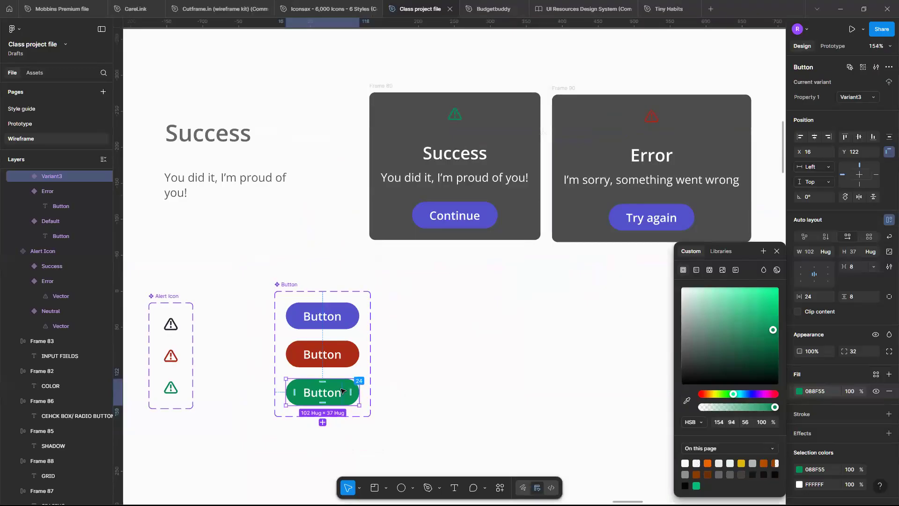
click(481, 312)
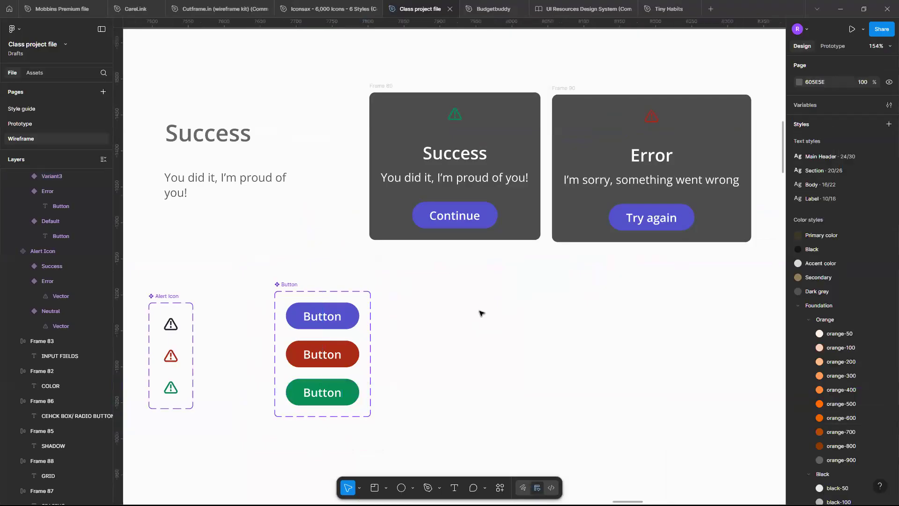
right_click(486, 174)
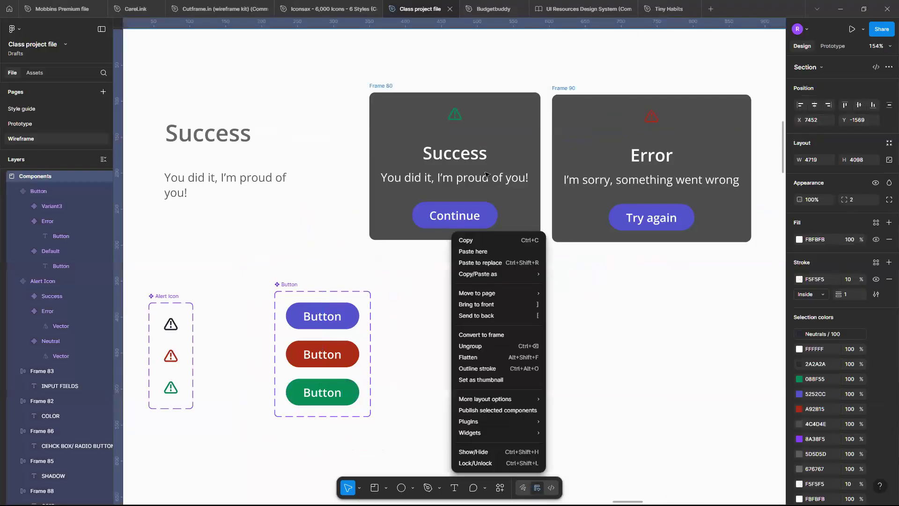
click(422, 305)
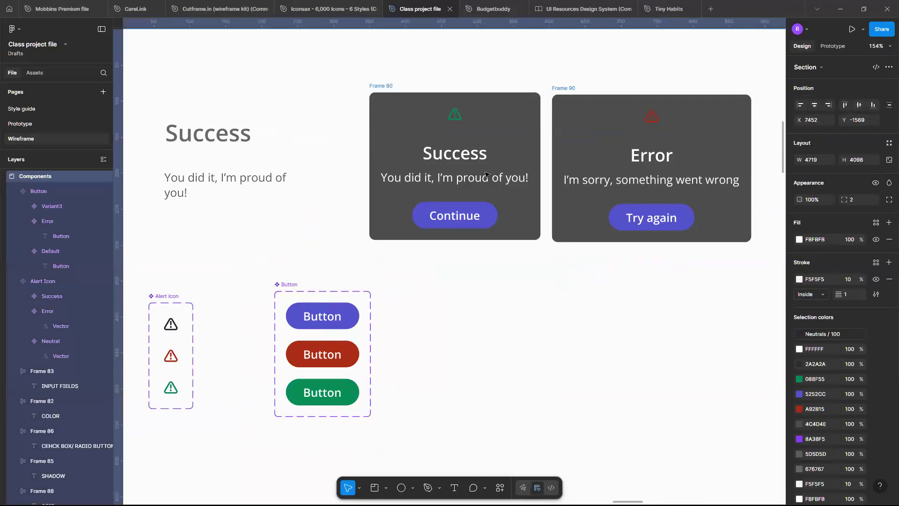
click(422, 305)
Copy the green Button variant and paste an instance beside the Button component set at X 430, Y 380.
click(322, 393)
key(ctrl+c)
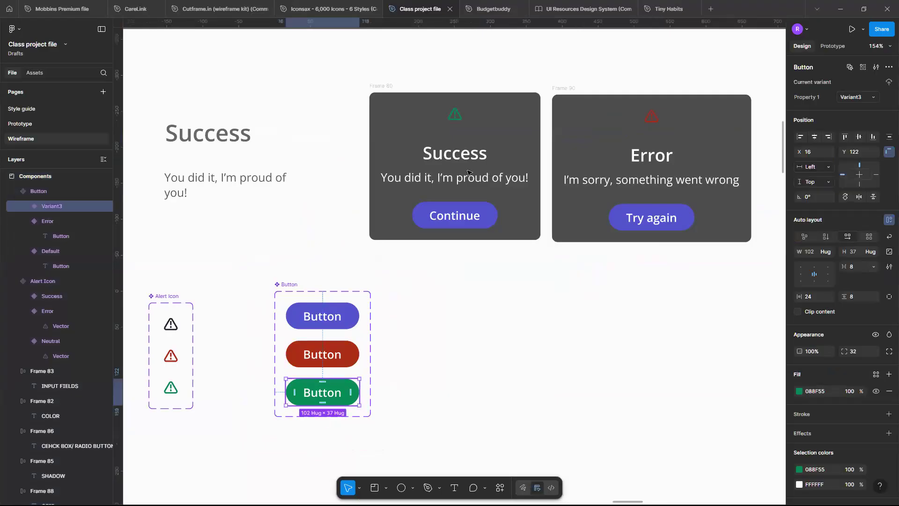
key(ctrl+v)
scroll(449, 173, up, 3)
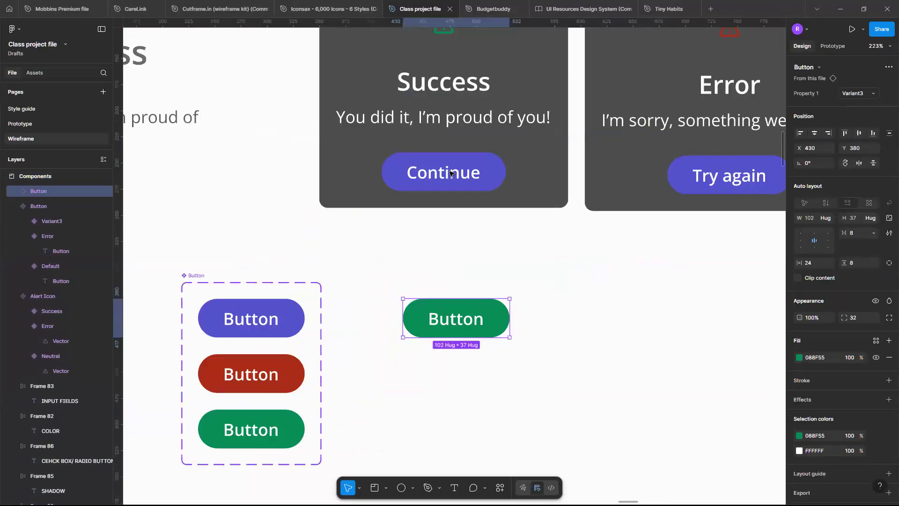
Replace the Success card's purple Continue button with the green Button instance and label it "Continue".
click(449, 172)
key(ctrl+shift+r)
double_click(450, 171)
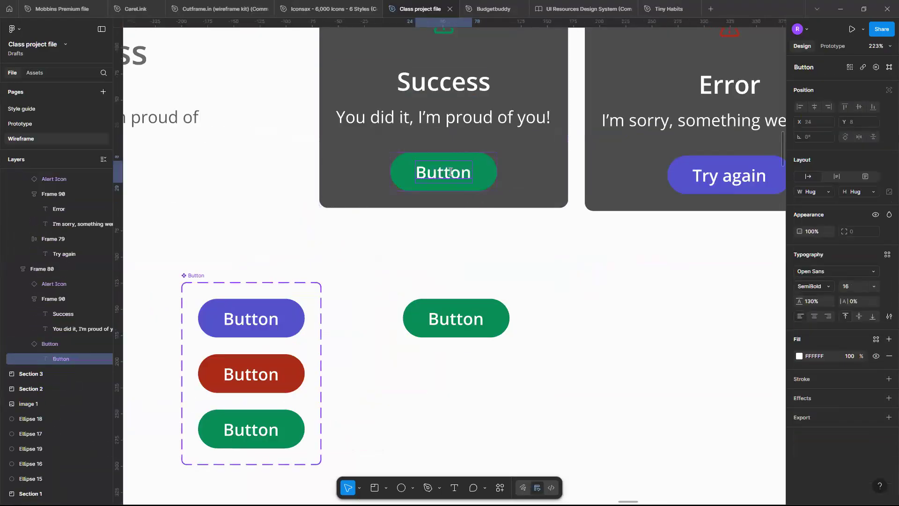
double_click(450, 171)
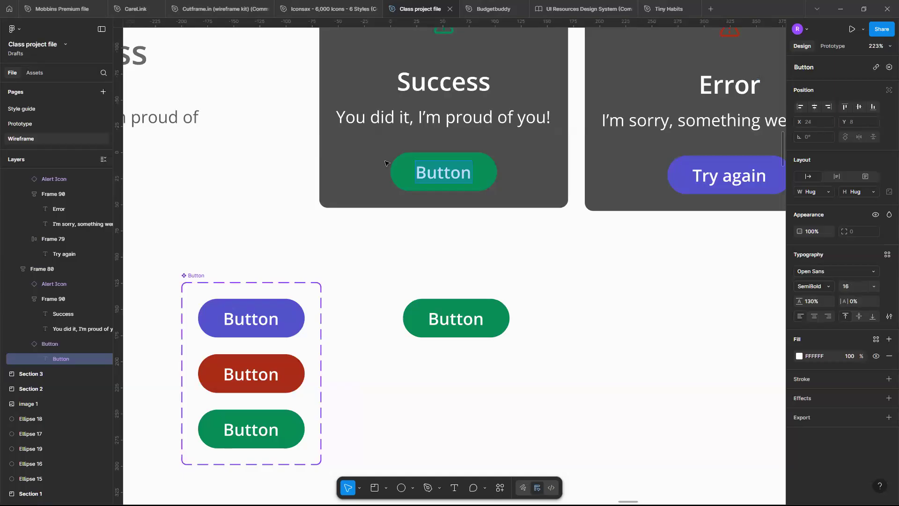
text(Continue)
scroll(385, 162, right, 4)
key(Escape)
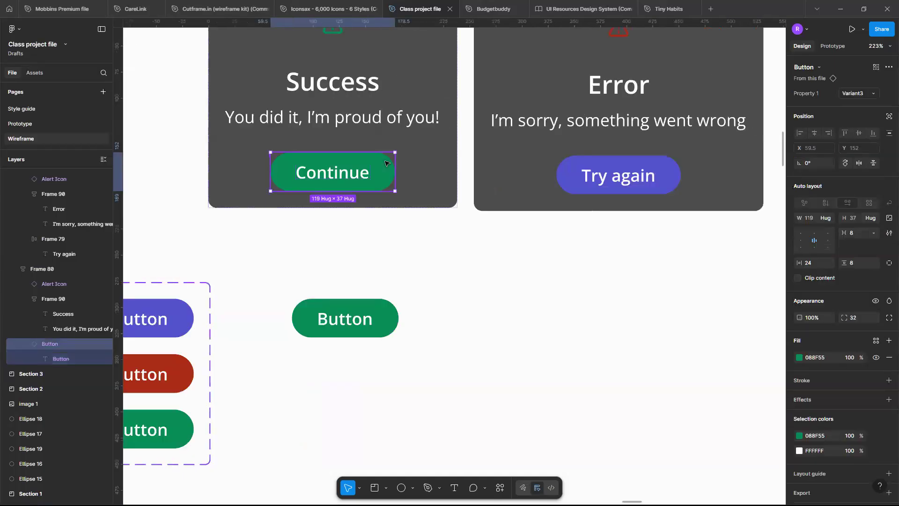
Replace the Error card's purple Try again button with a copy of the green Continue instance.
click(589, 172)
key(ctrl+shift+r)
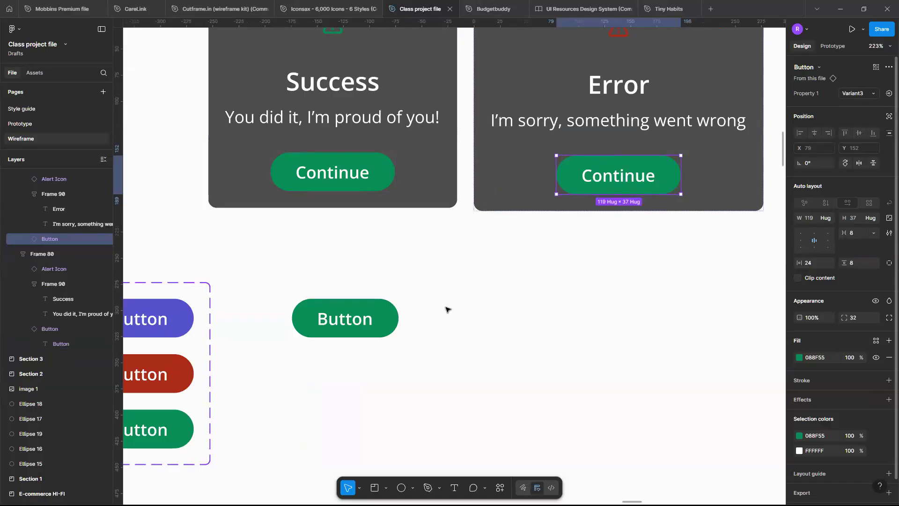
Rename the green variant in the Button component set to "Success".
click(500, 371)
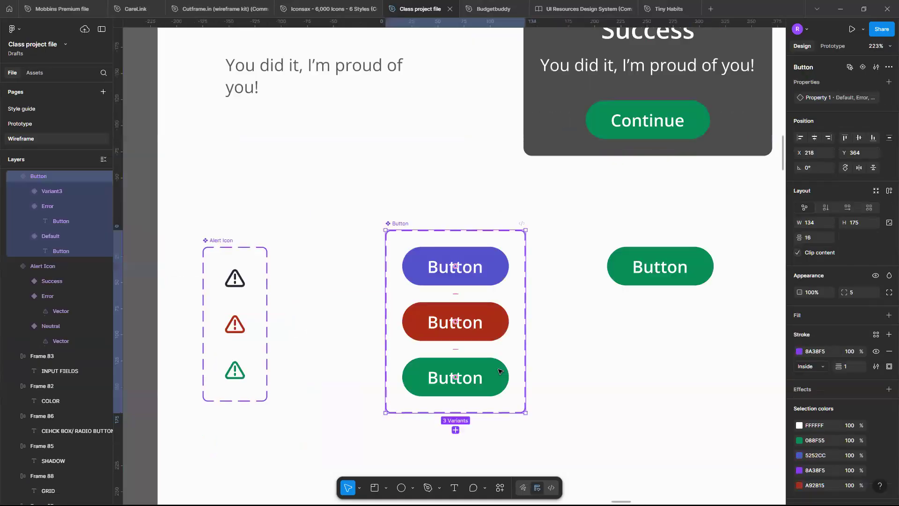
click(473, 325)
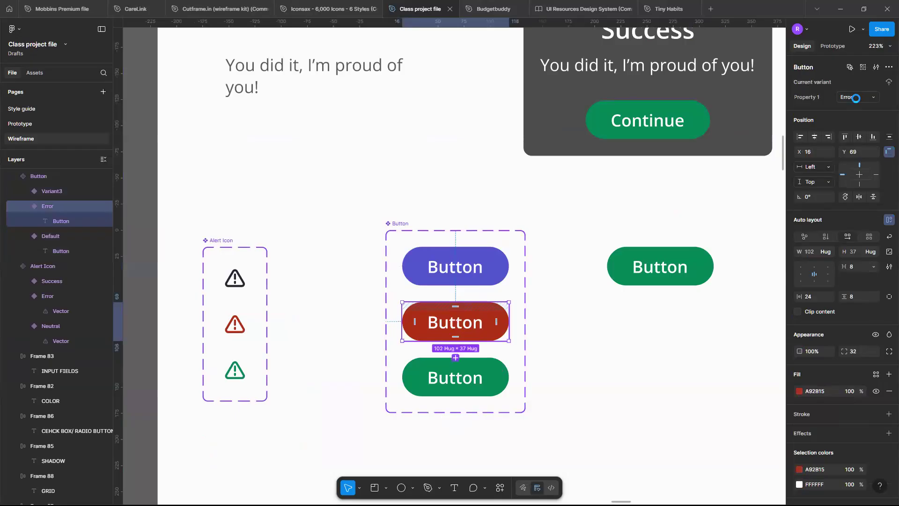
key(Tab)
click(856, 98)
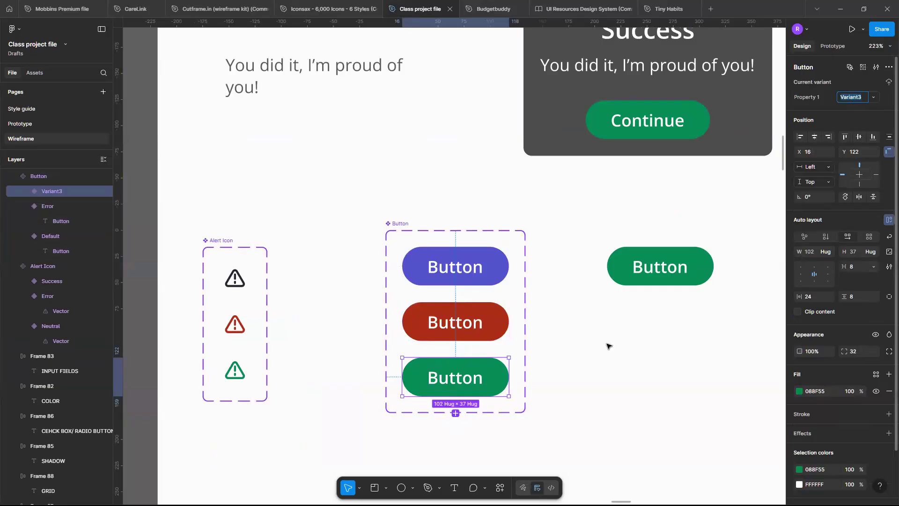
text(Success)
key(Return)
Switch the Error card's Continue button instance to the Error variant.
scroll(546, 315, right, 2)
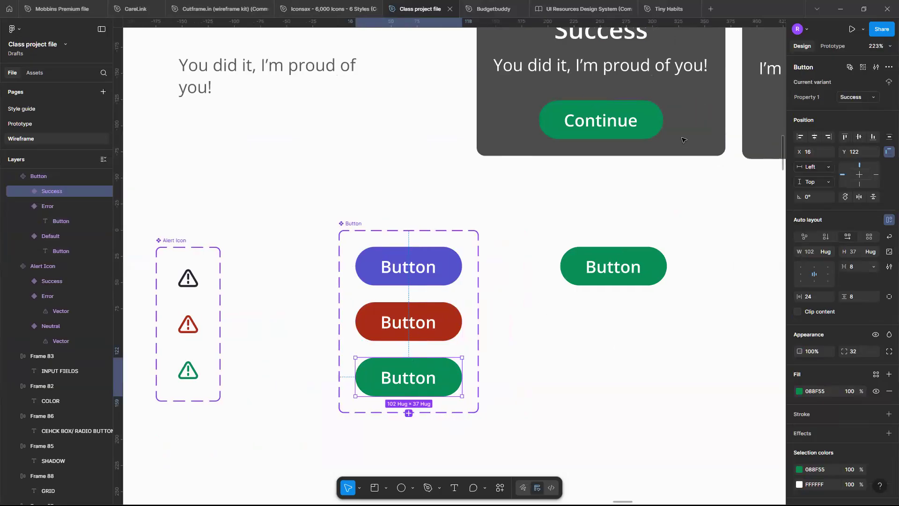
scroll(684, 146, right, 5)
click(721, 124)
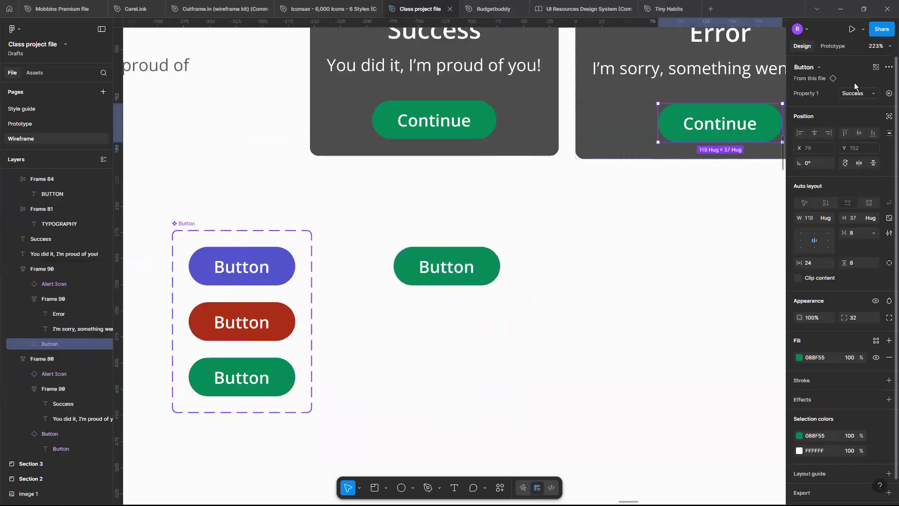
click(866, 93)
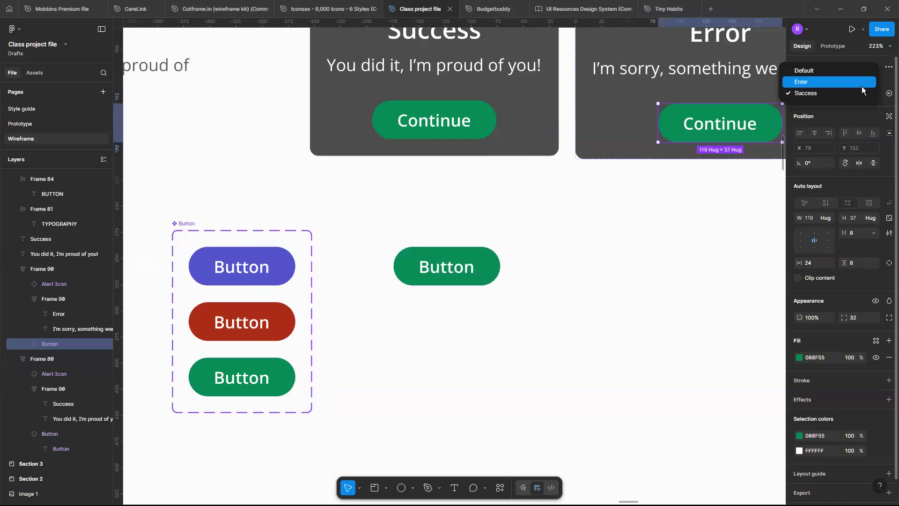
click(862, 87)
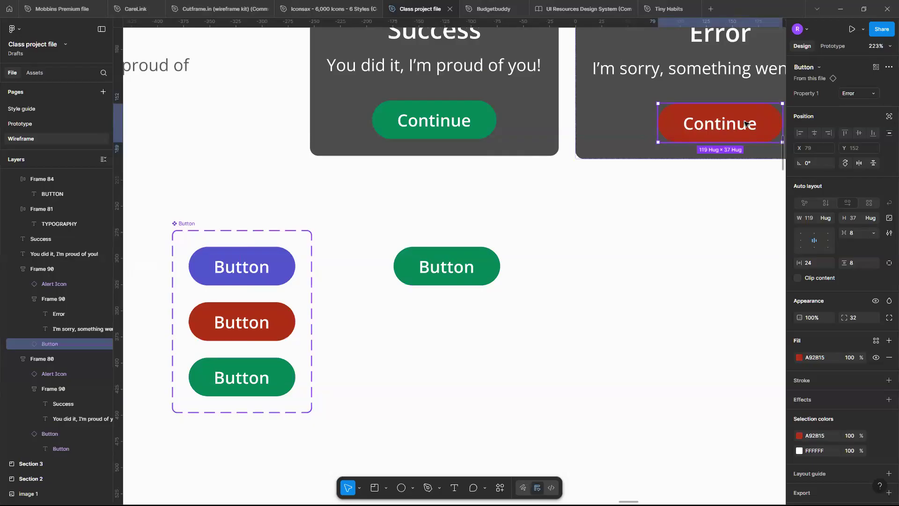
Change the label of the Error card's red button to "Cancel".
double_click(745, 123)
scroll(746, 123, down, 3)
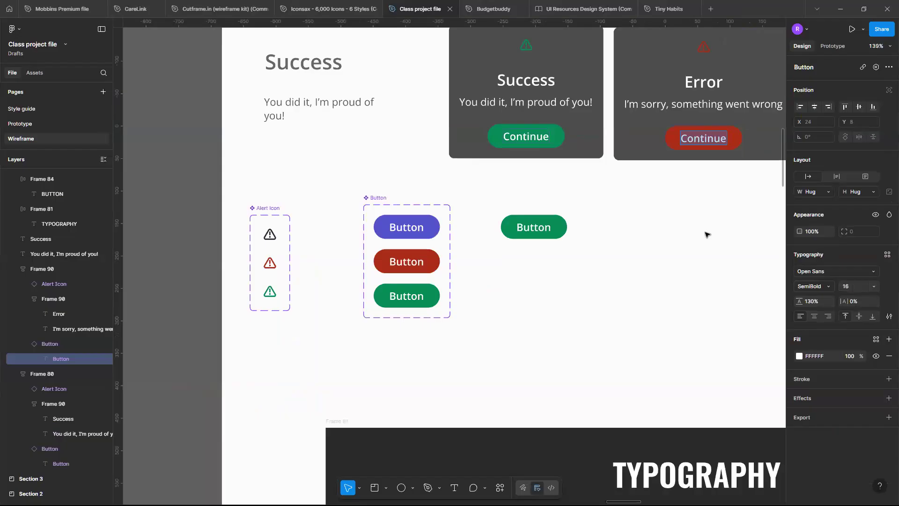
text(Cancel)
click(606, 202)
scroll(643, 152, down, 3)
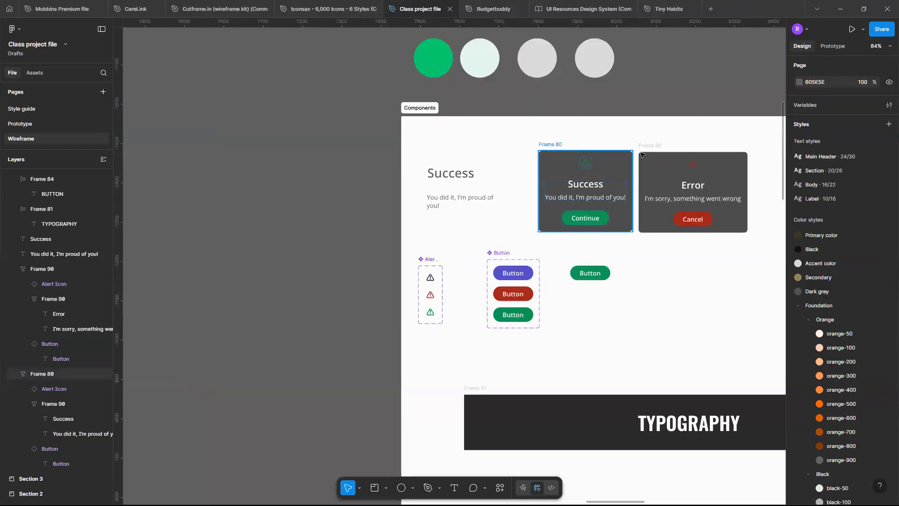
scroll(604, 203, up, 3)
click(644, 111)
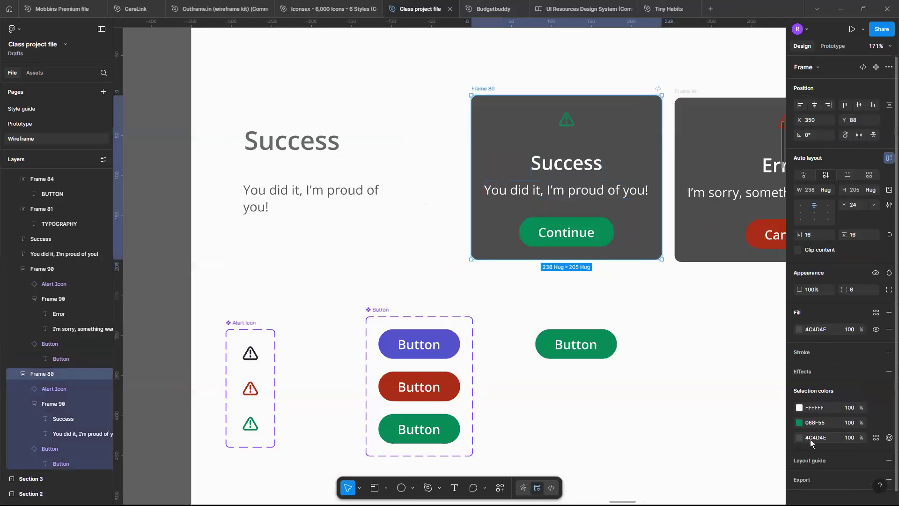
click(799, 330)
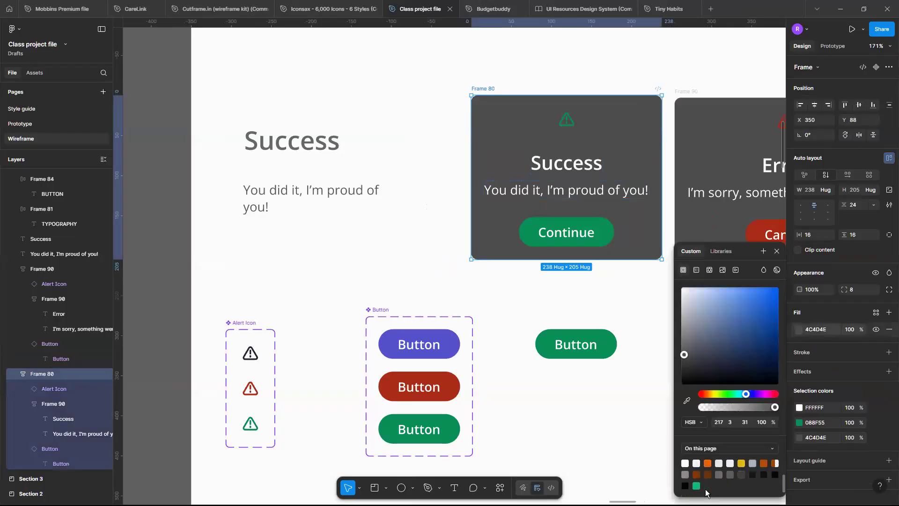
click(686, 400)
scroll(557, 262, down, 3)
scroll(561, 261, down, 6)
scroll(499, 160, up, 4)
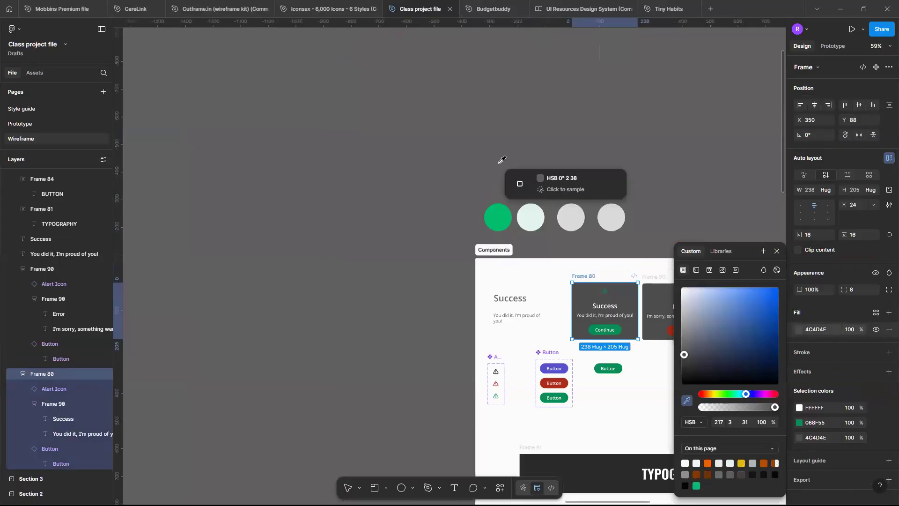
scroll(557, 245, up, 2)
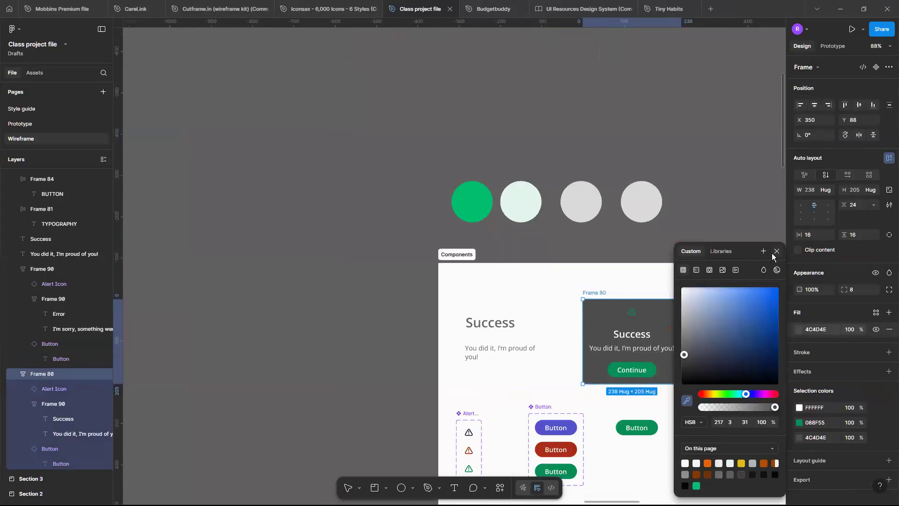
click(773, 253)
Copy the pale mint circle's fill colour E2F5ED and apply it as the Success card's background fill.
click(526, 196)
click(828, 255)
key(ctrl+c)
click(673, 308)
click(827, 332)
text(v)
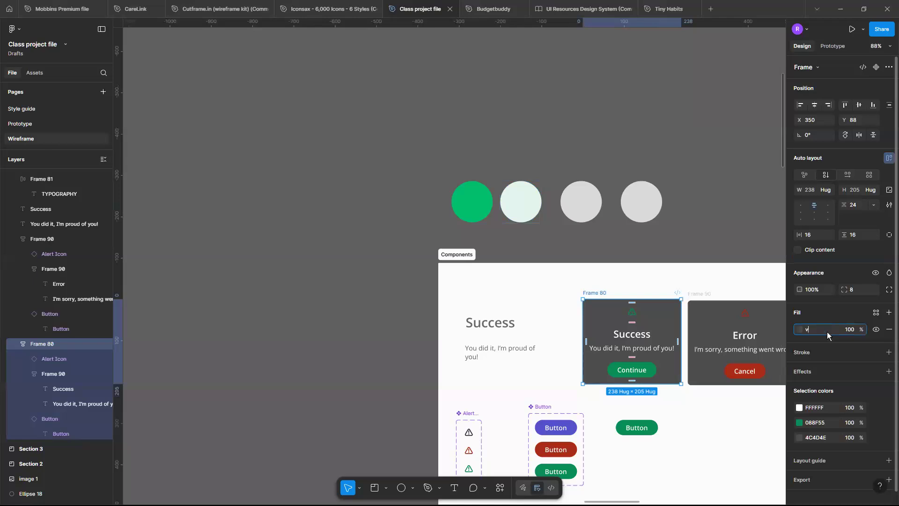
key(ctrl+v)
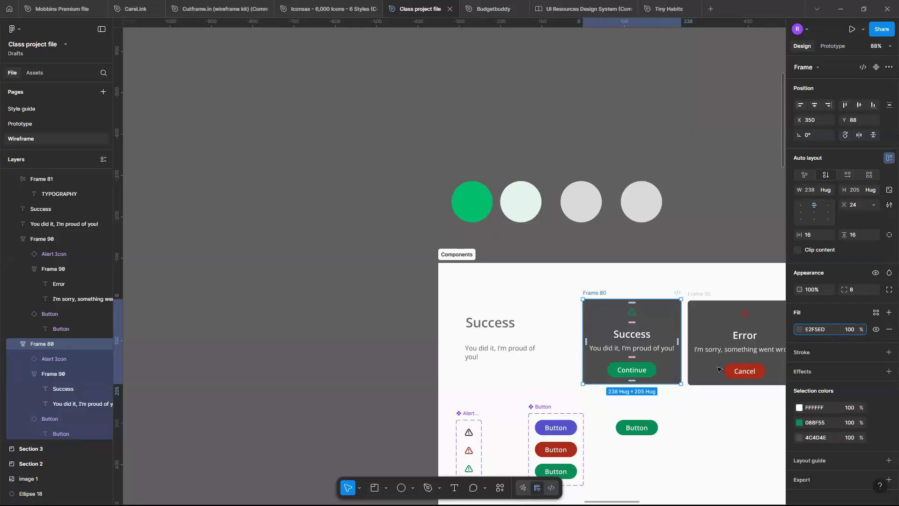
scroll(623, 356, up, 5)
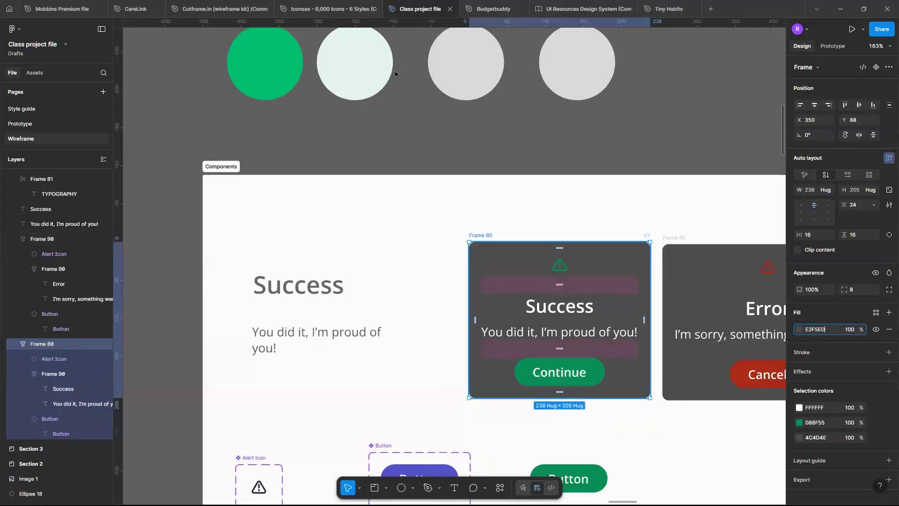
click(373, 78)
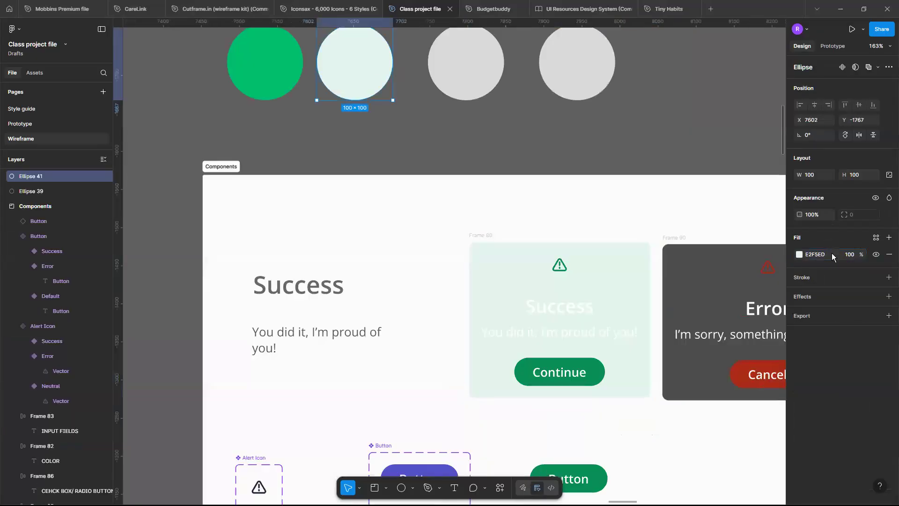
click(832, 253)
Recolour the Success card's heading and message text to dark grey 313131.
scroll(620, 293, up, 3)
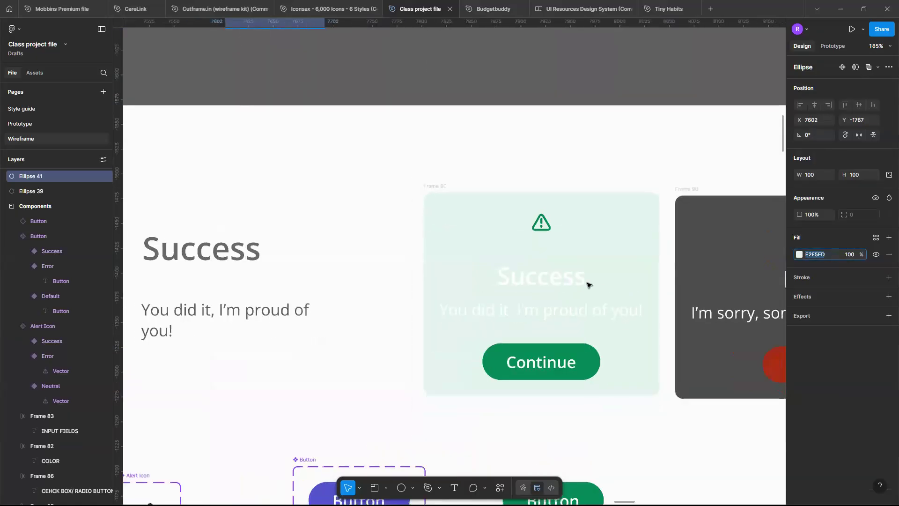
scroll(638, 223, down, 1)
click(638, 222)
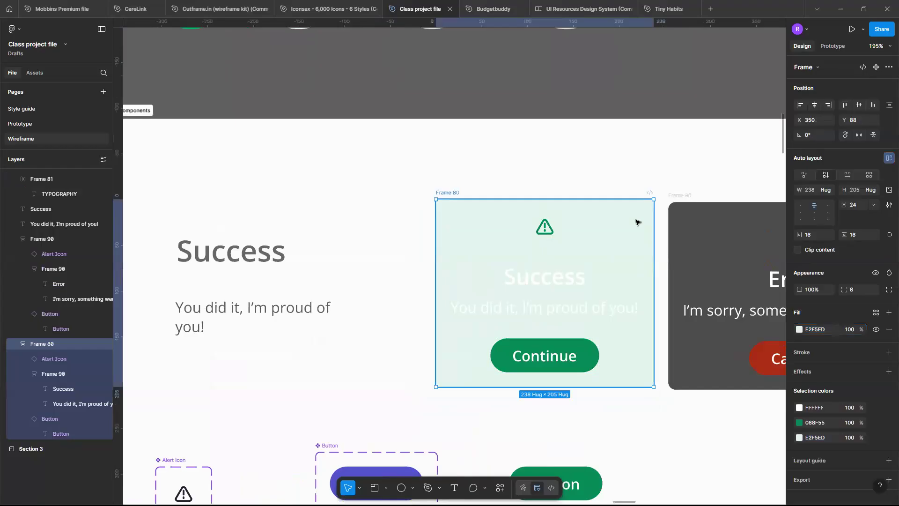
scroll(584, 310, down, 3)
scroll(538, 317, up, 3)
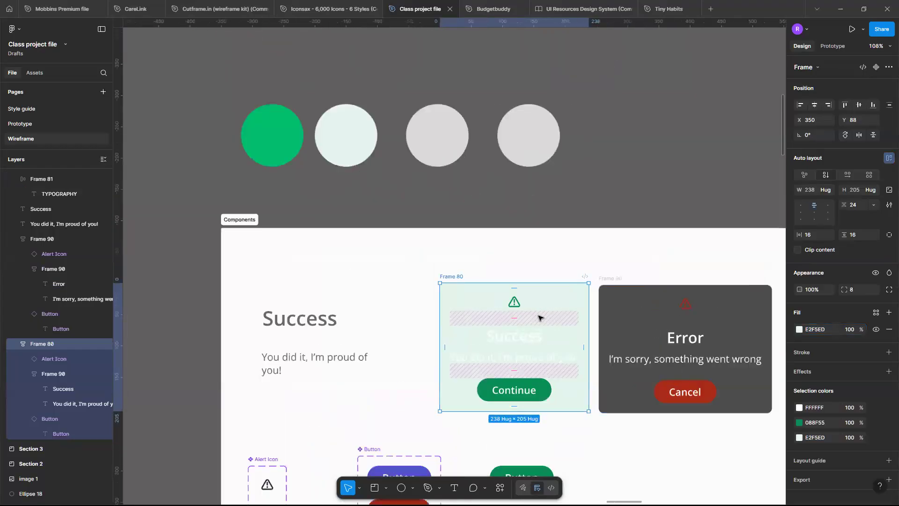
scroll(554, 320, down, 1)
click(554, 319)
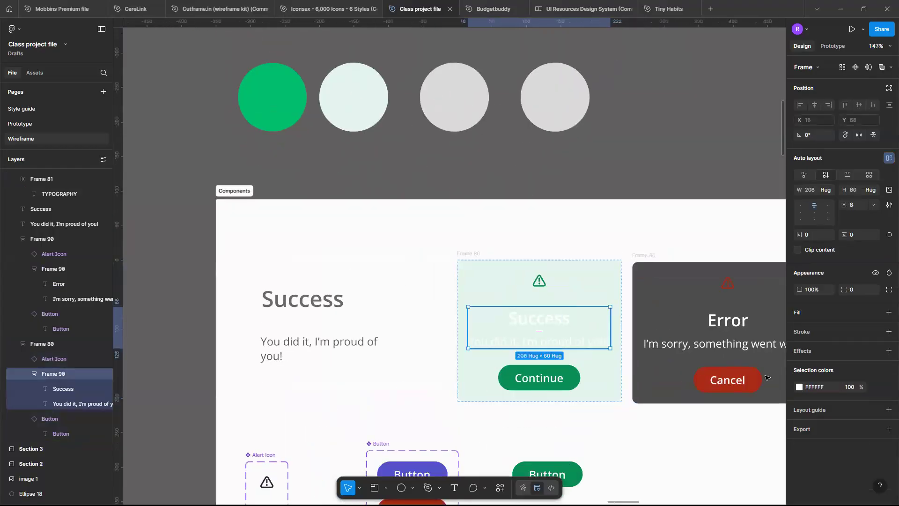
click(799, 387)
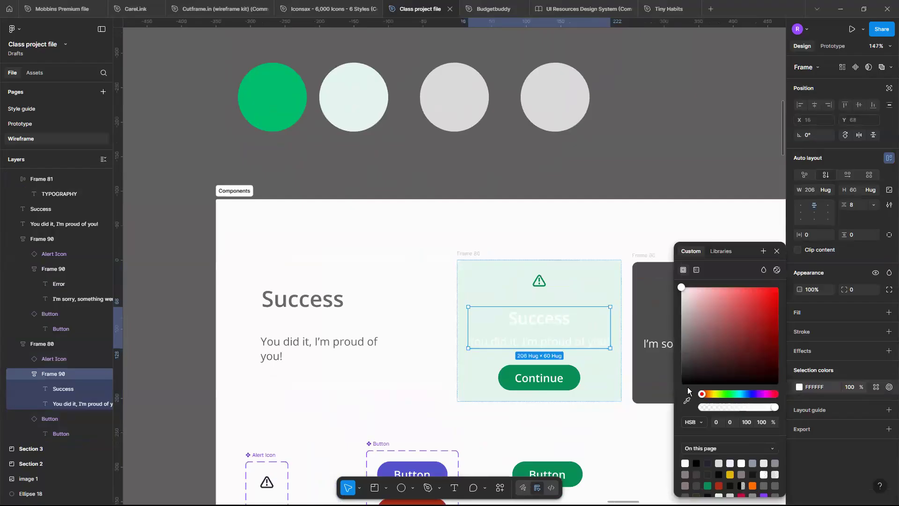
click(689, 364)
drag(677, 369, 674, 369)
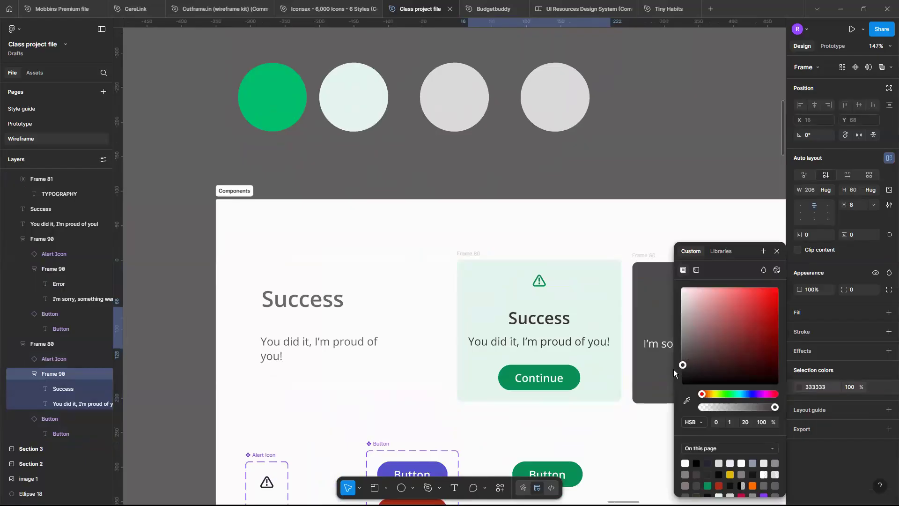
scroll(588, 355, up, 3)
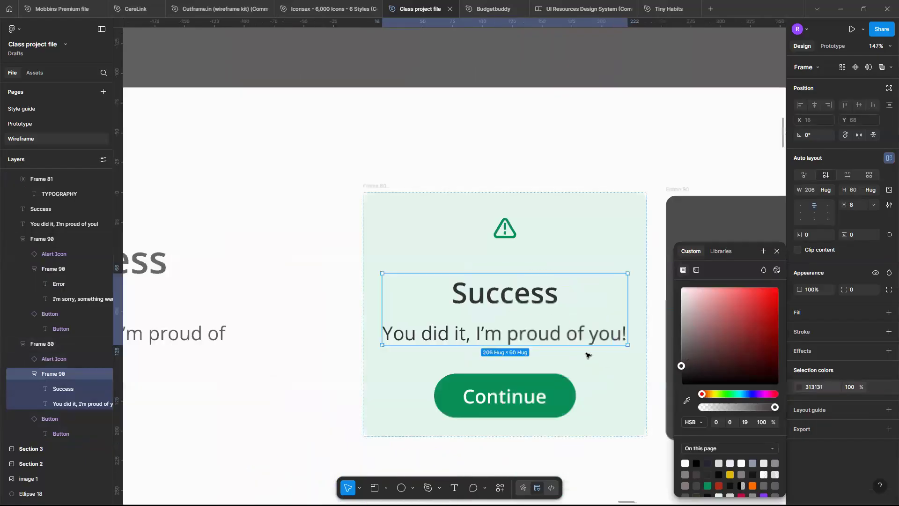
scroll(588, 355, down, 3)
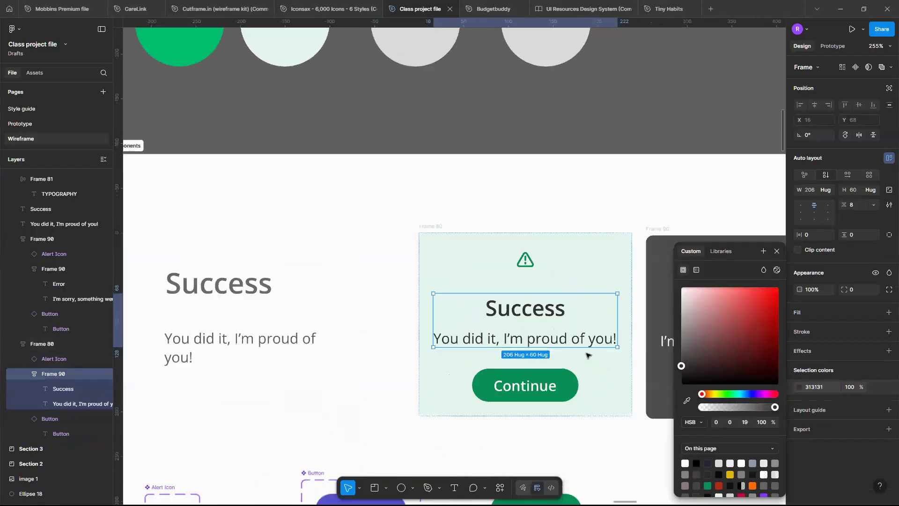
click(564, 428)
Set the Error card's background fill to A92B15 at 10% opacity.
scroll(516, 333, down, 2)
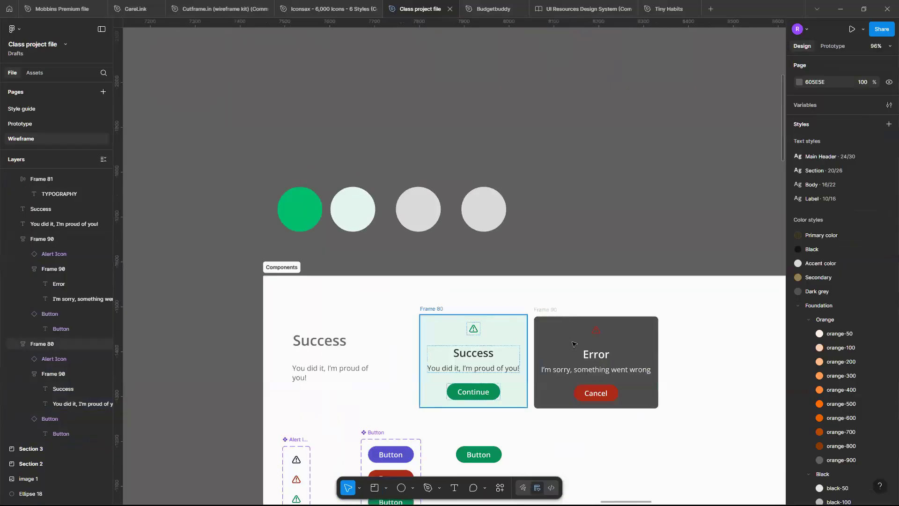
scroll(575, 345, up, 2)
scroll(575, 345, up, 2)
click(688, 351)
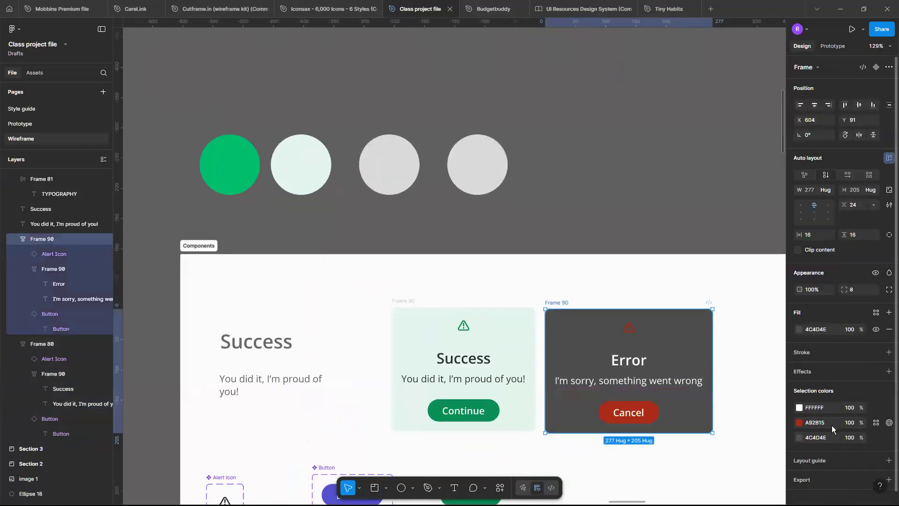
click(827, 331)
text(A92B15)
click(850, 329)
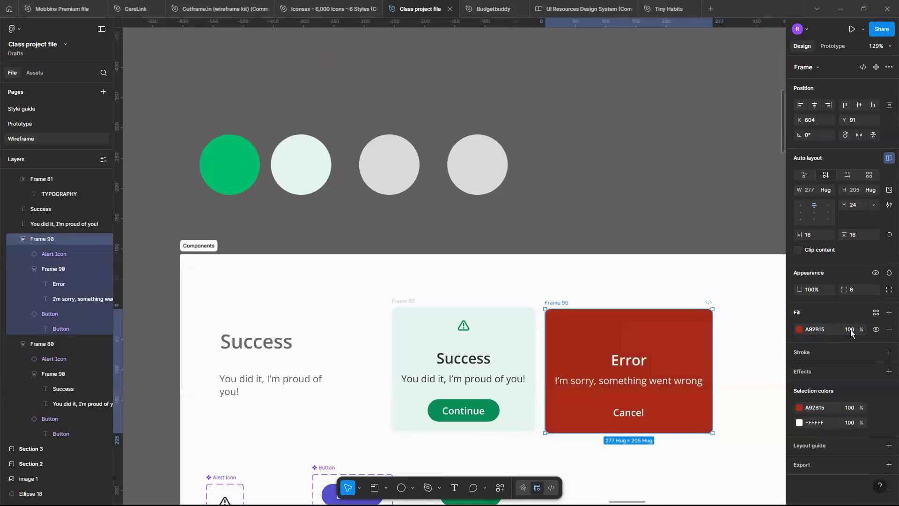
text(10)
key(Return)
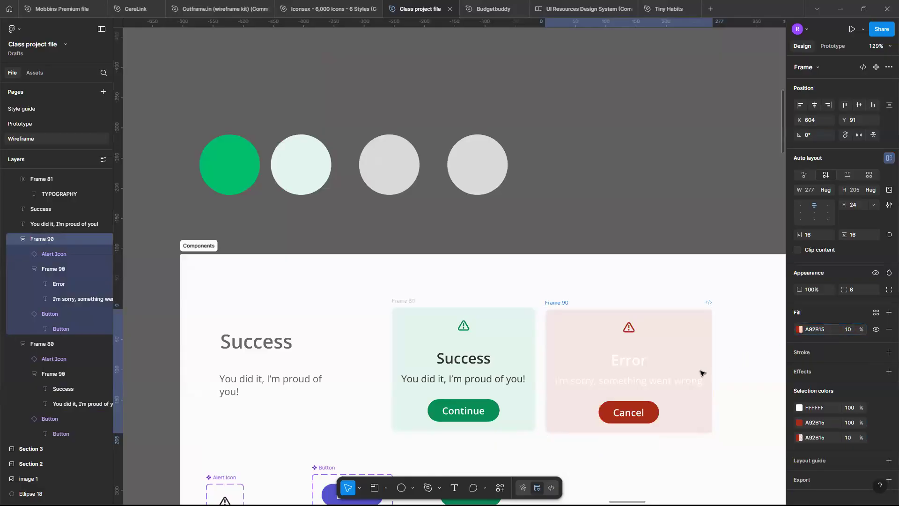
Set the heading and message text in both the Error and Success cards to black 000000.
click(800, 387)
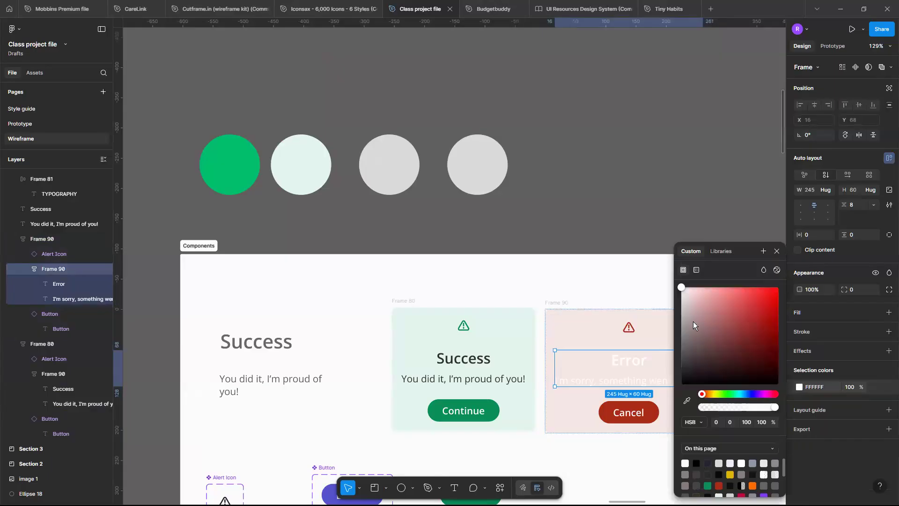
drag(693, 321, 681, 384)
click(515, 380)
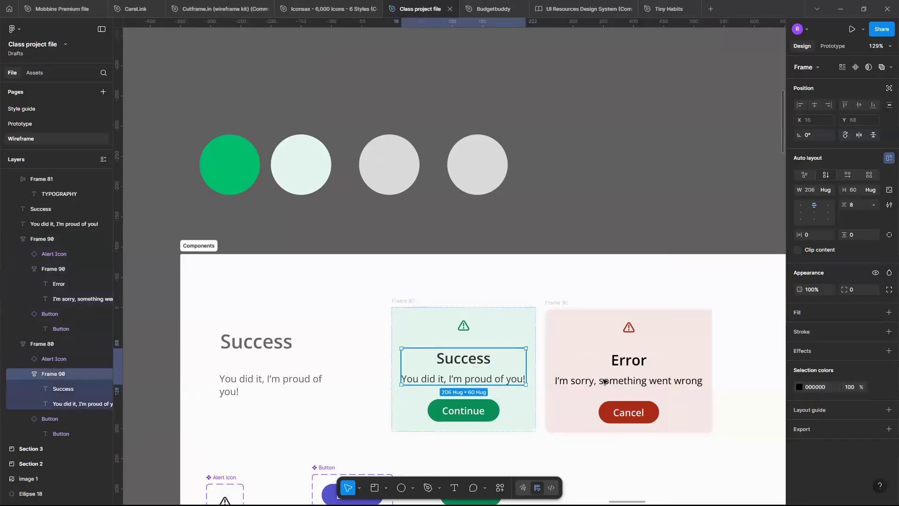
click(800, 386)
click(696, 462)
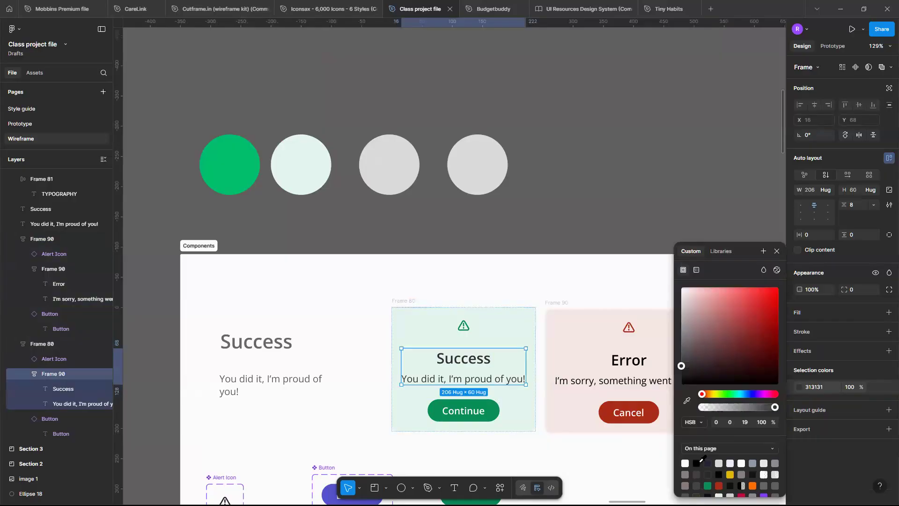
key(Escape)
key(ctrl+k)
click(614, 443)
Narrow the Error card to a width of about 265 and its message text to about 207.
scroll(614, 443, down, 1)
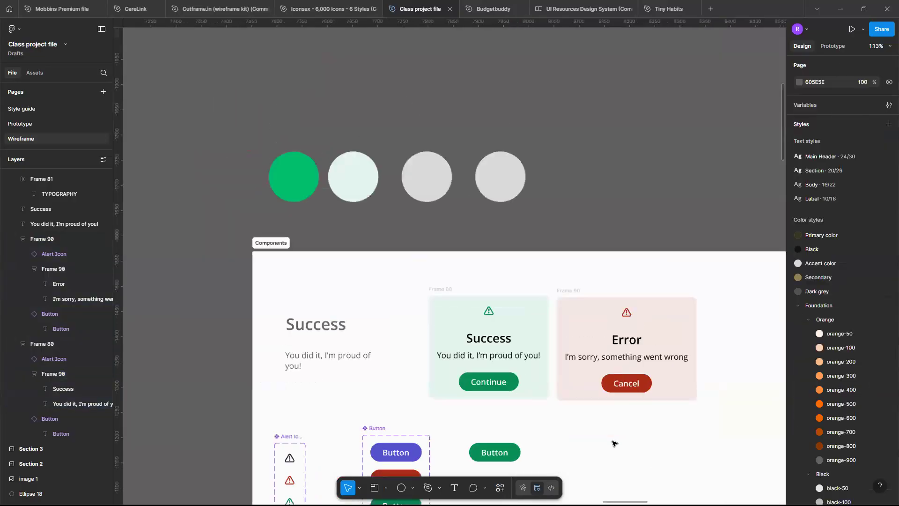
scroll(614, 443, up, 3)
scroll(614, 443, down, 2)
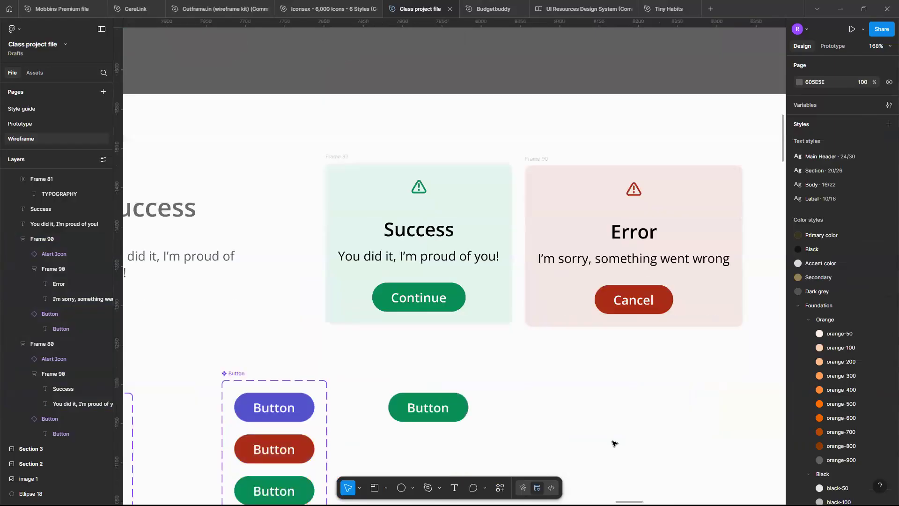
click(701, 290)
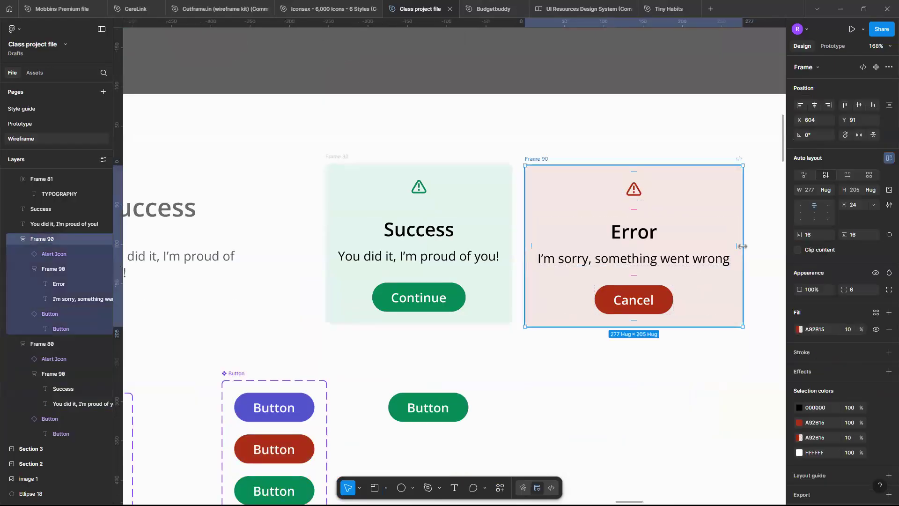
drag(741, 248, 707, 258)
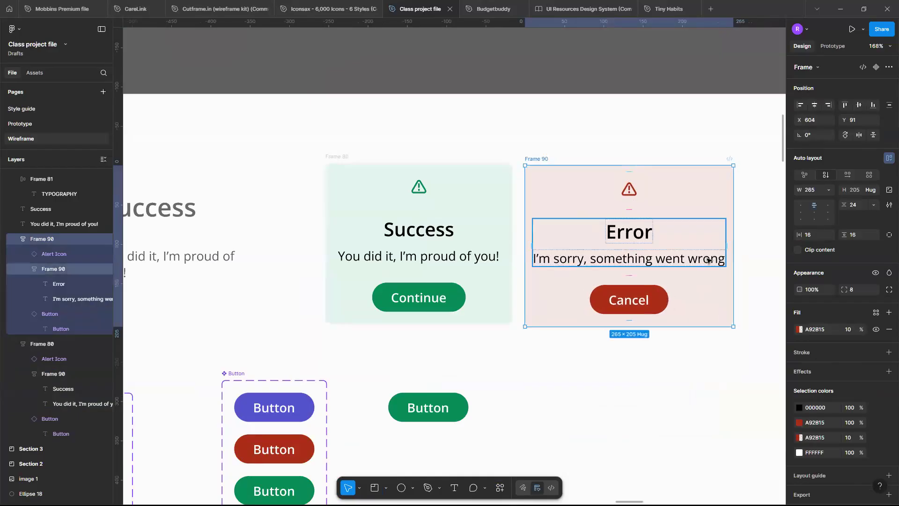
click(722, 255)
click(722, 256)
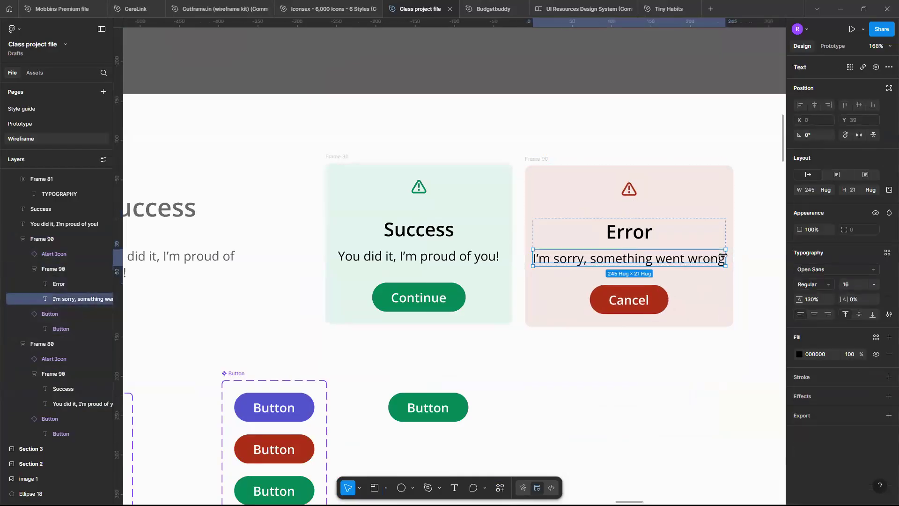
drag(722, 256, 710, 257)
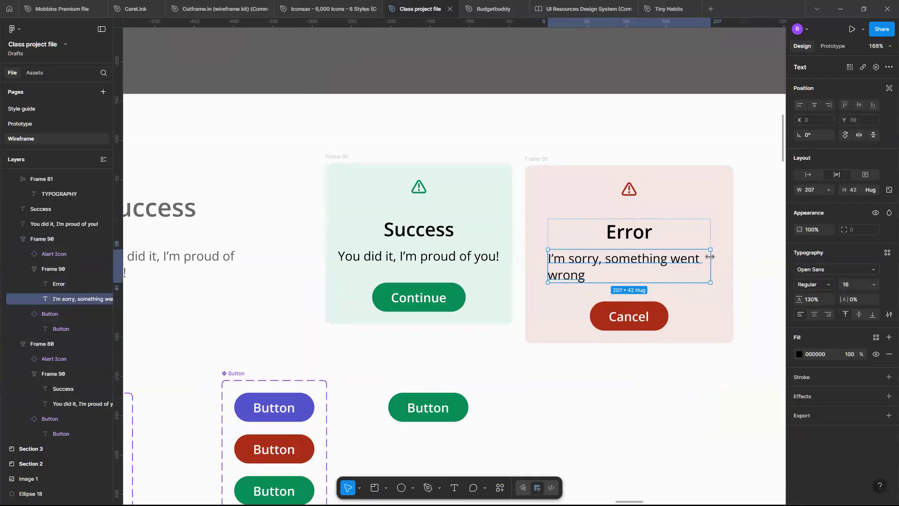
Centre-align the Error card's message text and move the Success card down slightly beside it, to X 346, Y 106.
click(814, 314)
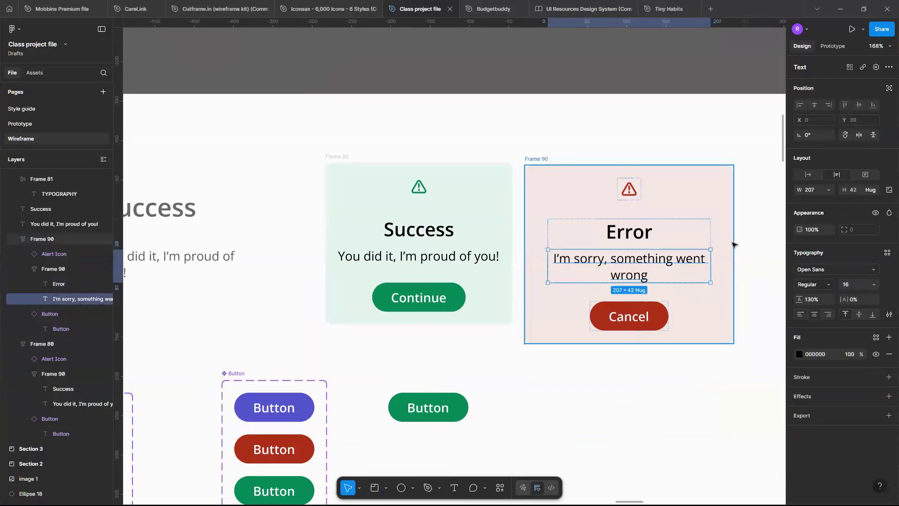
click(731, 243)
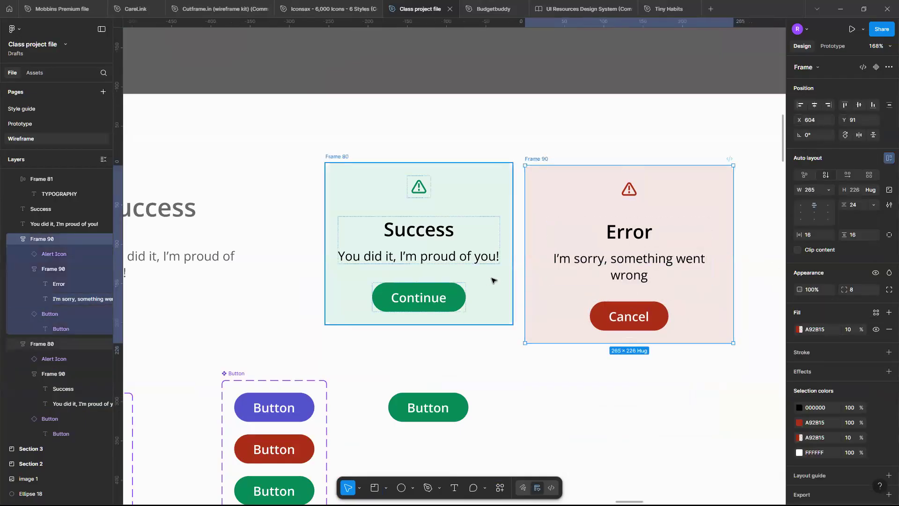
click(479, 287)
mouse_move(478, 287)
mouse_down()
mouse_move(478, 313)
mouse_move(474, 303)
mouse_up()
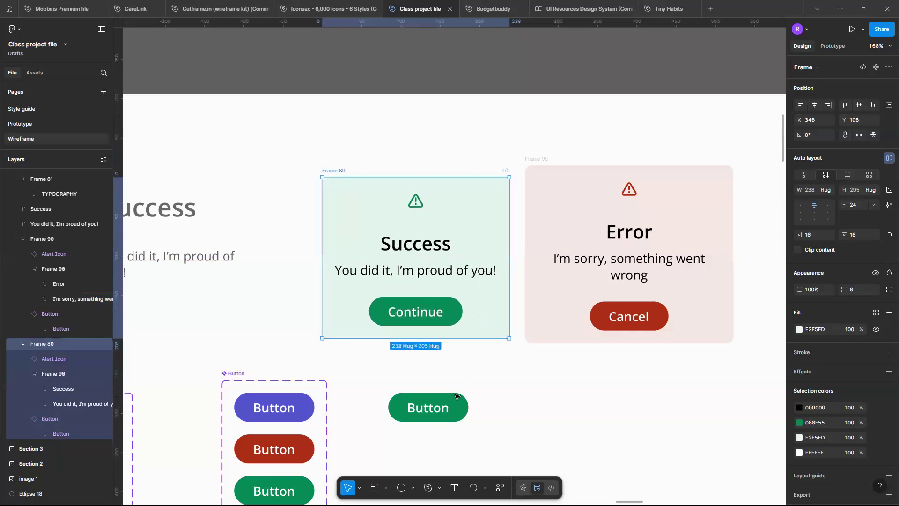
Move the Button component set next to the Alert Icon set with their top edges aligned, at X 126, Y 380.
click(455, 398)
scroll(455, 398, down, 3)
scroll(456, 398, up, 3)
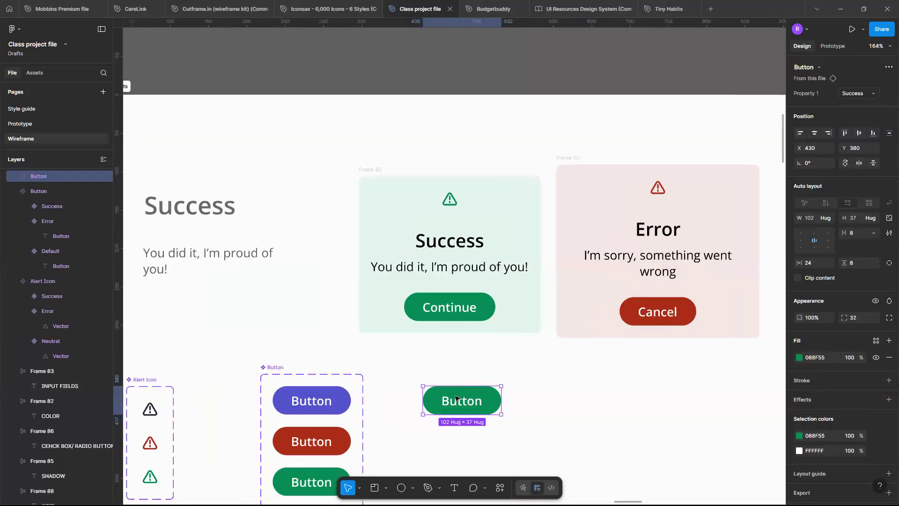
scroll(456, 398, down, 2)
scroll(455, 398, left, 2)
scroll(455, 398, down, 3)
scroll(455, 330, up, 3)
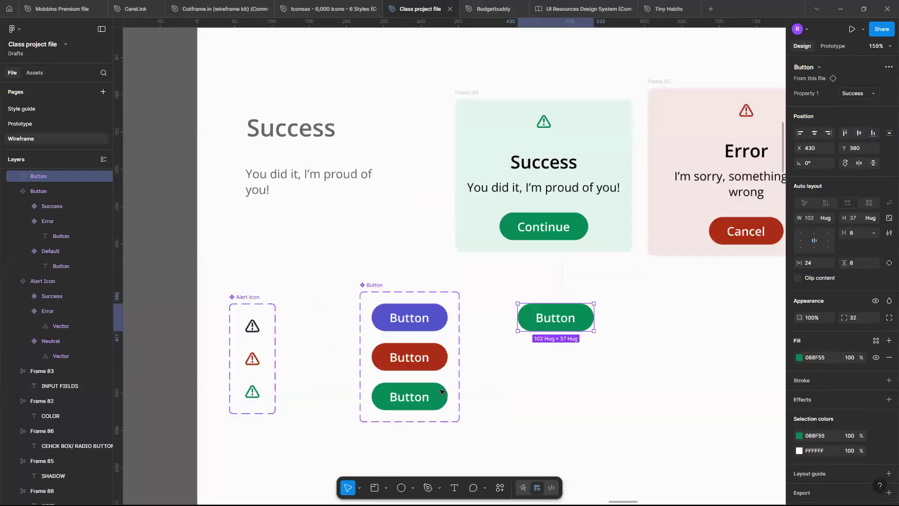
scroll(455, 330, up, 2)
click(401, 256)
drag(390, 256, 300, 277)
Set the fill of the Button component's Error variant to yellow E2B60A and check the Error card's Cancel button.
click(326, 346)
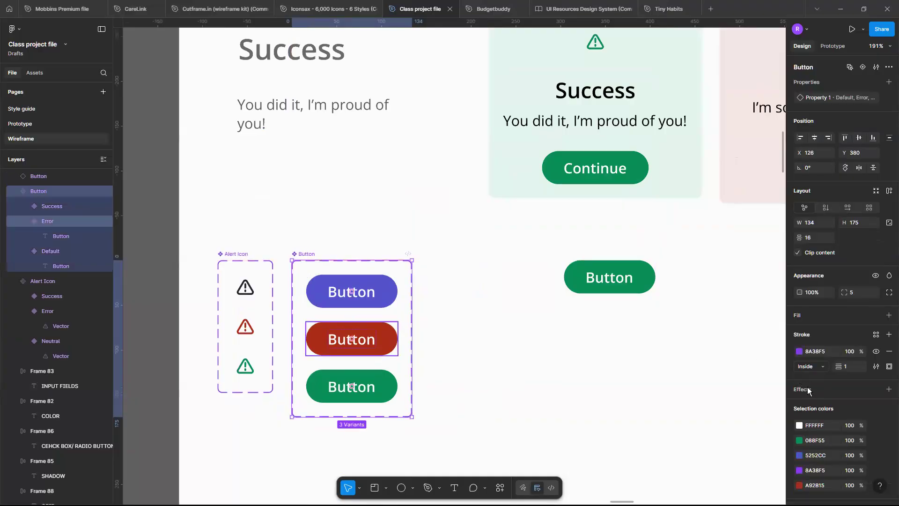
click(731, 473)
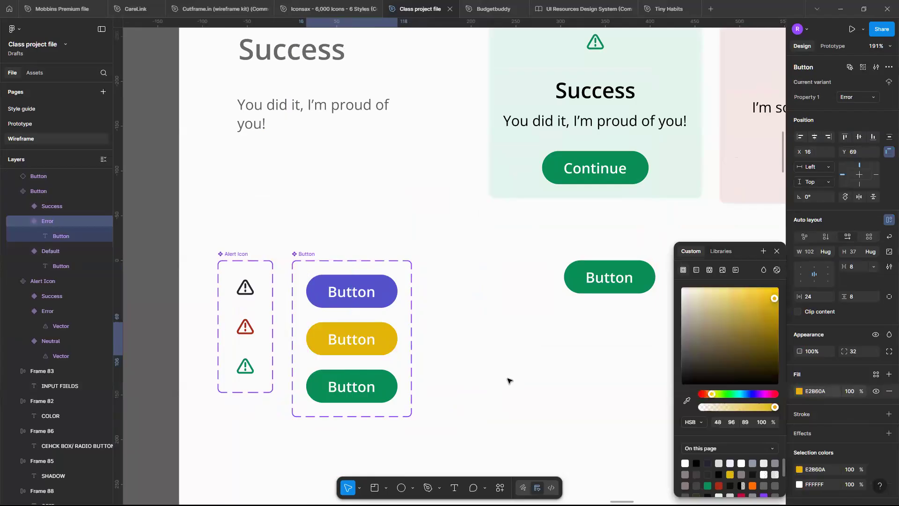
scroll(509, 380, down, 5)
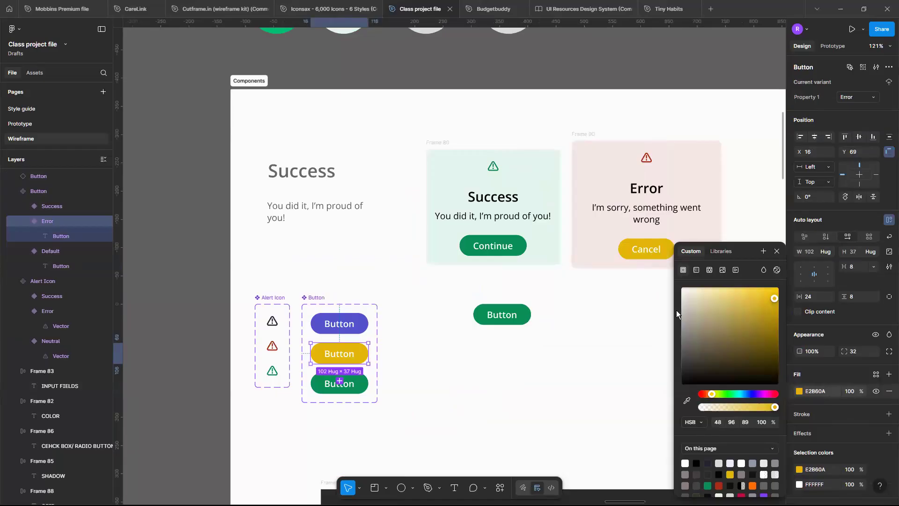
scroll(613, 265, up, 5)
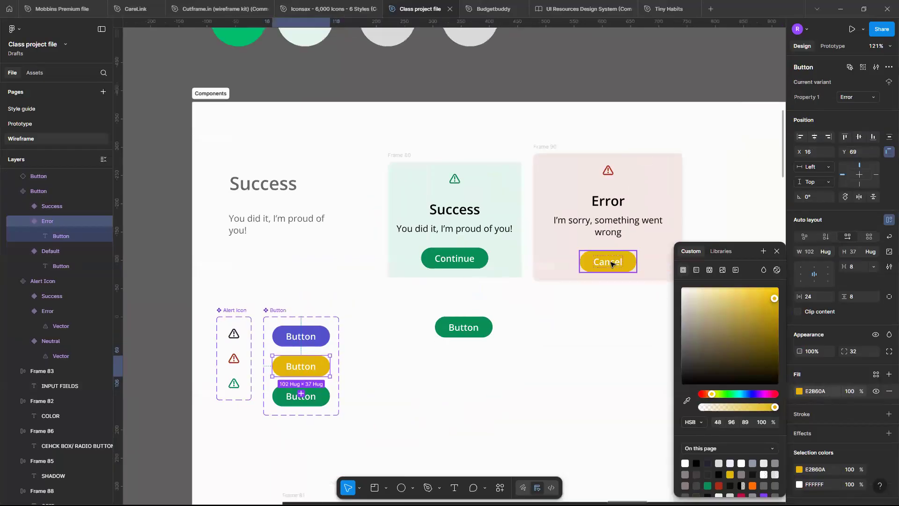
scroll(613, 265, up, 3)
scroll(613, 264, down, 5)
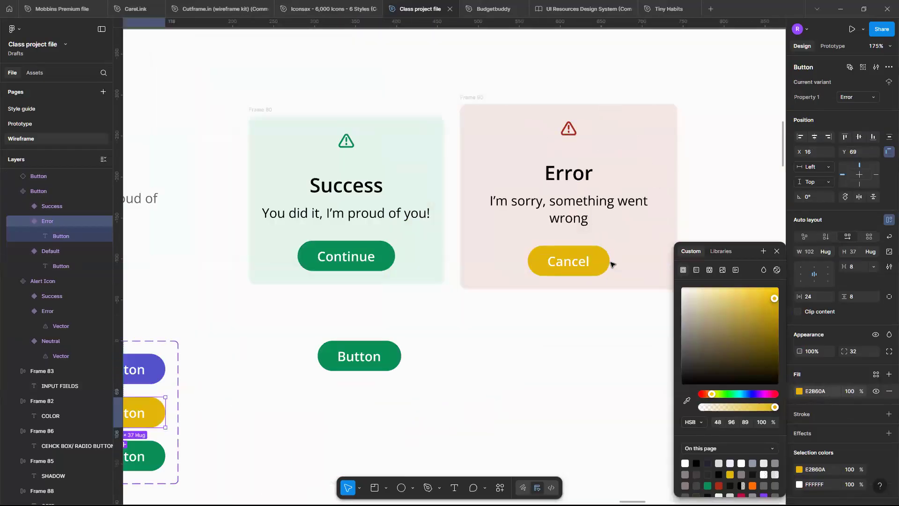
scroll(613, 265, left, 3)
Undo the yellow fill on the Button component's Error variant.
key(ctrl+z)
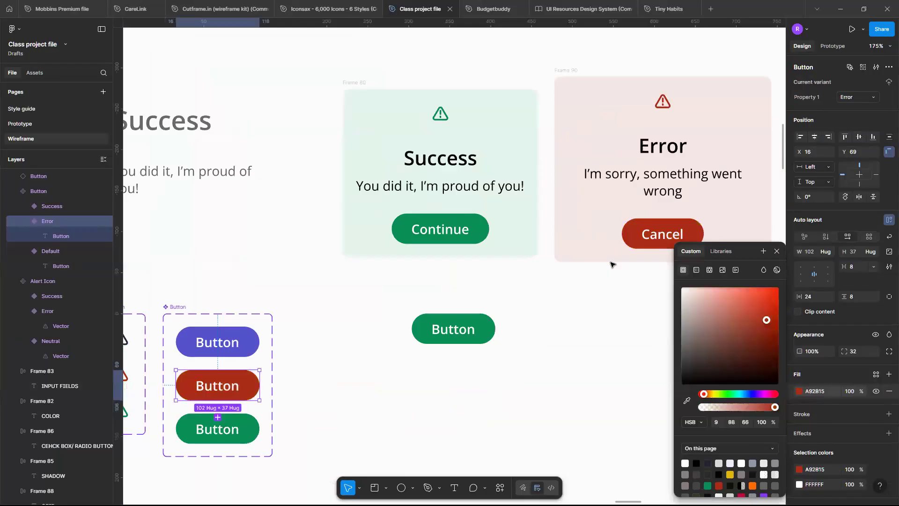
click(576, 310)
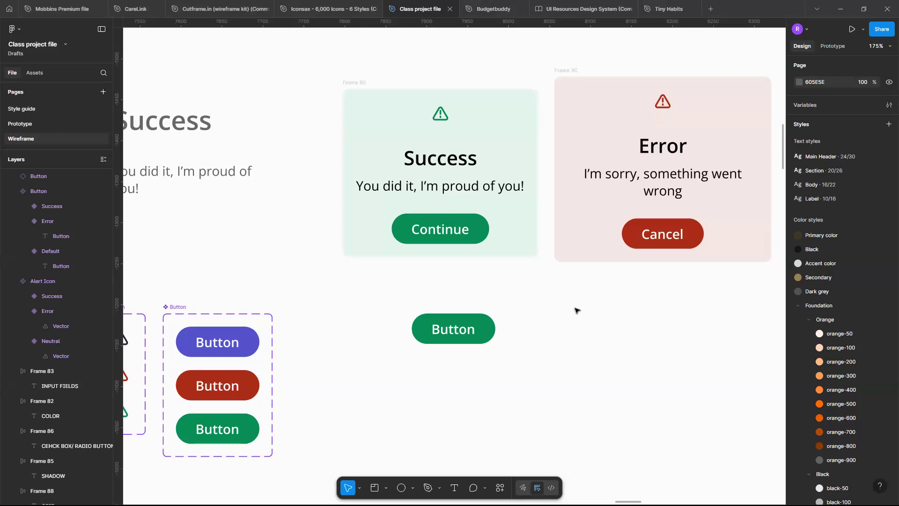
scroll(576, 311, left, 3)
scroll(575, 309, right, 2)
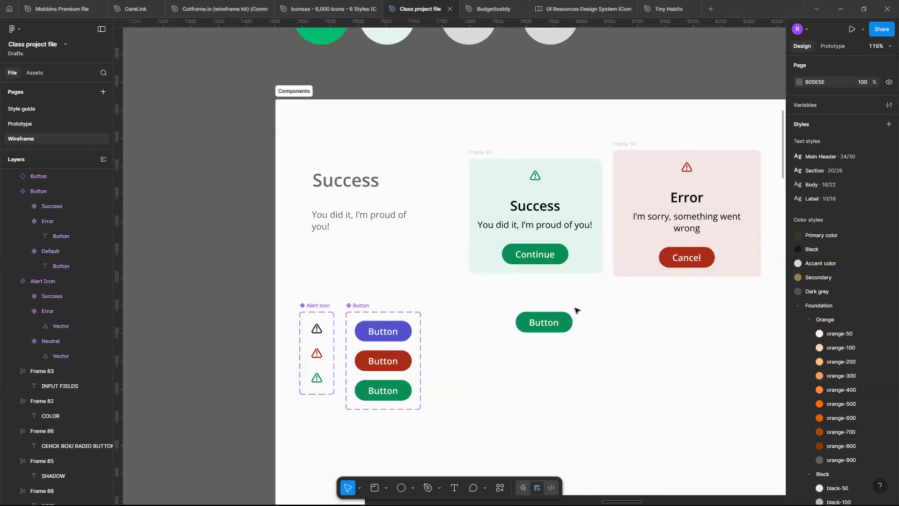
scroll(576, 310, up, 5)
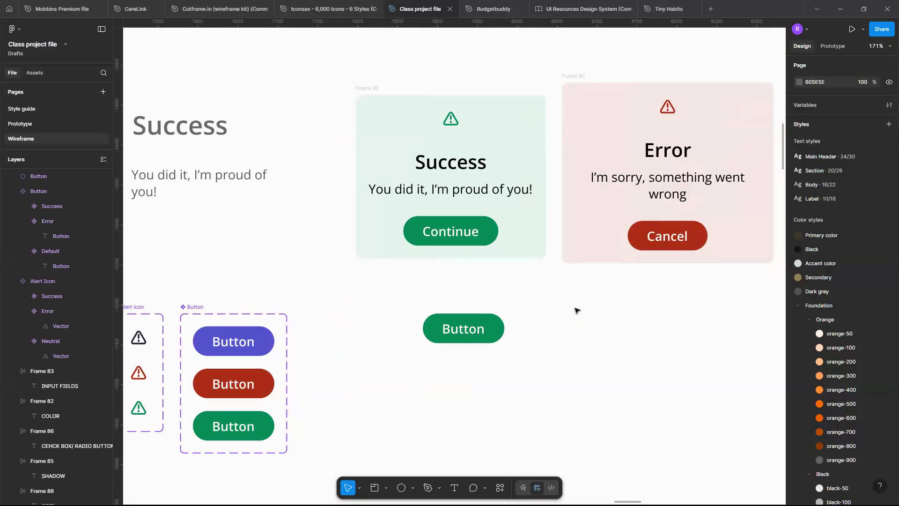
Examine the instance actions available for the Success card's Continue button without applying any.
click(474, 237)
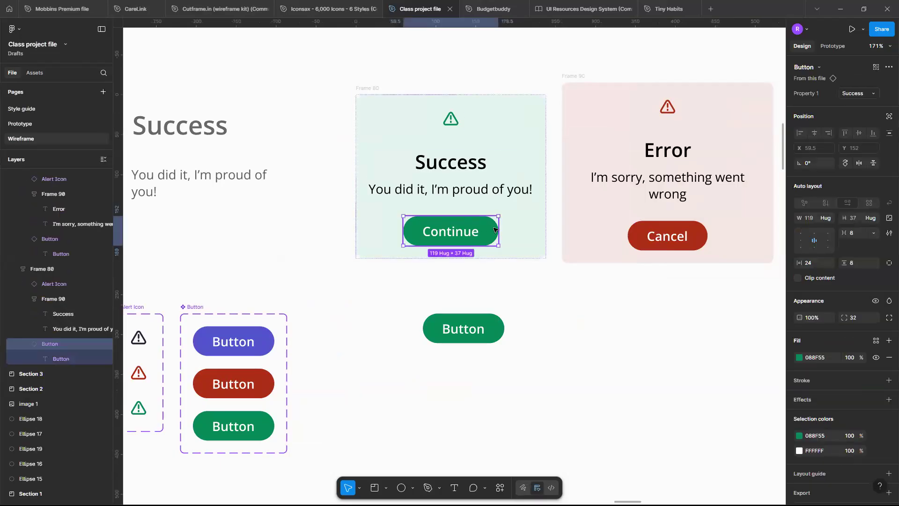
click(889, 68)
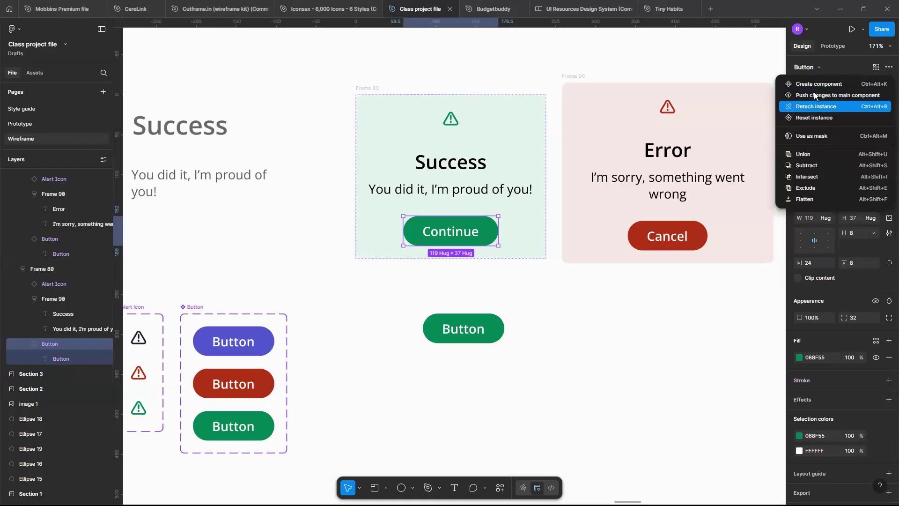
click(753, 337)
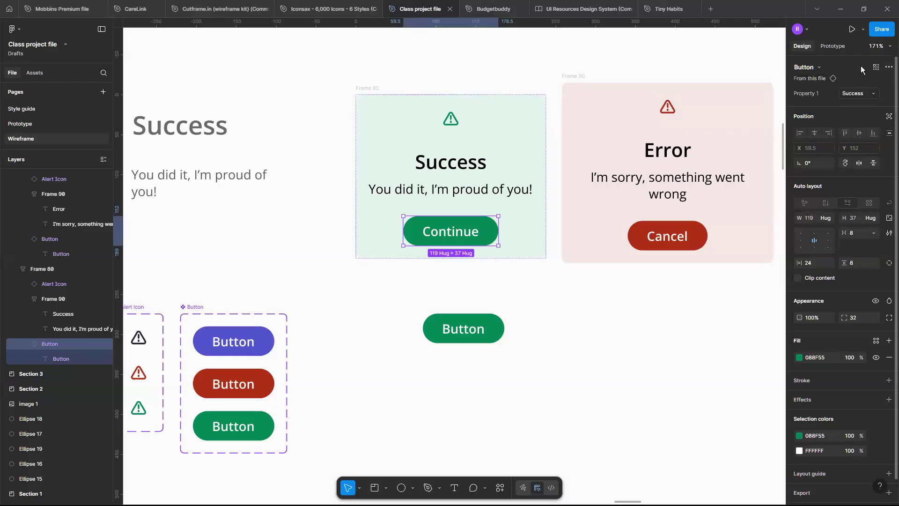
scroll(649, 190, down, 3)
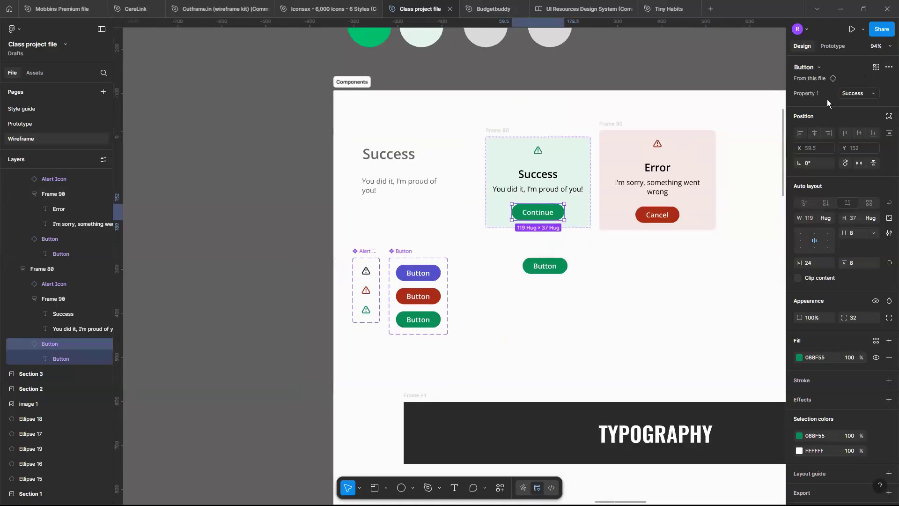
scroll(768, 189, up, 2)
scroll(487, 228, down, 3)
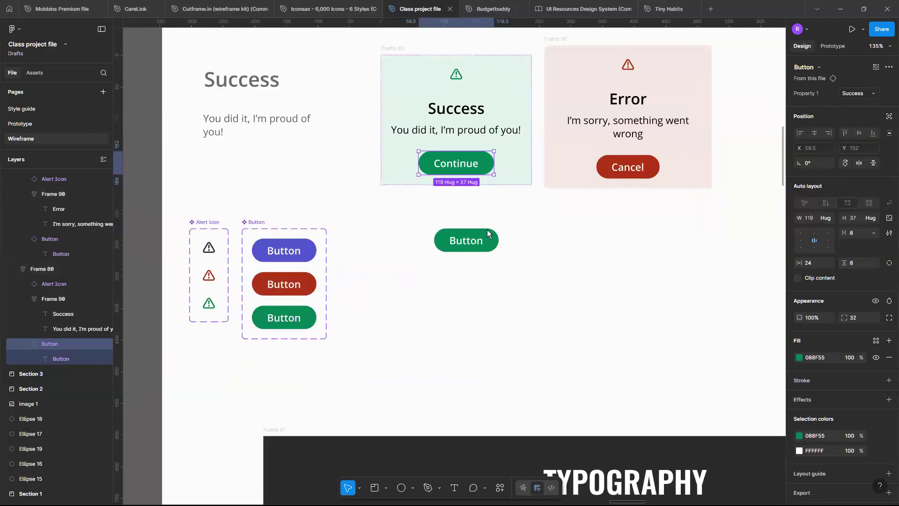
scroll(487, 230, down, 2)
scroll(487, 229, up, 3)
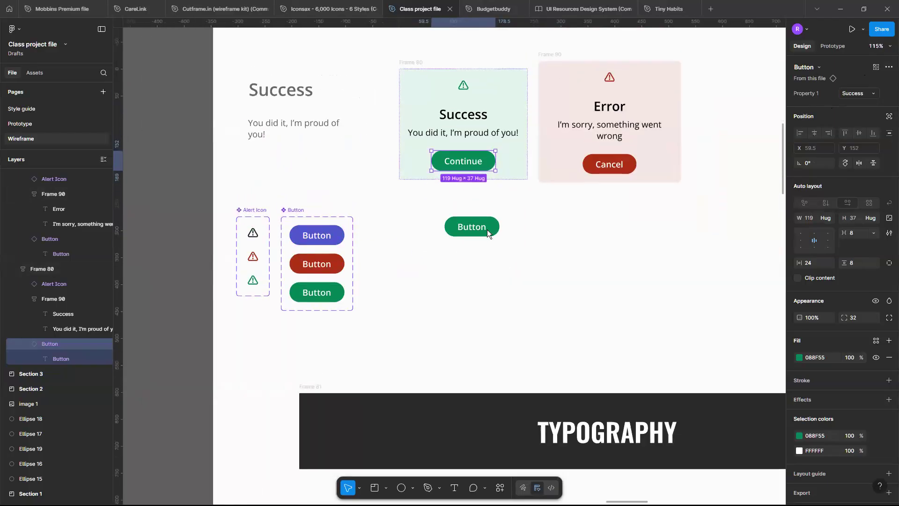
scroll(487, 230, down, 2)
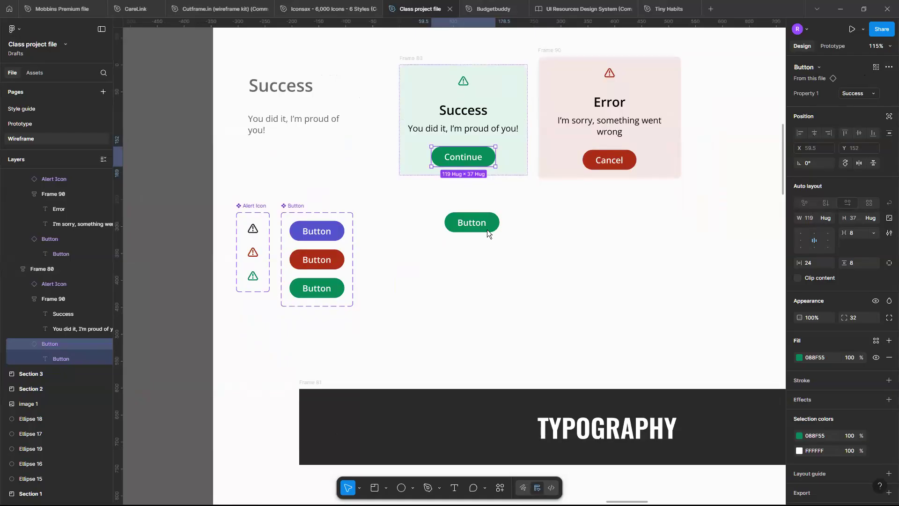
scroll(487, 230, down, 3)
scroll(486, 231, down, 4)
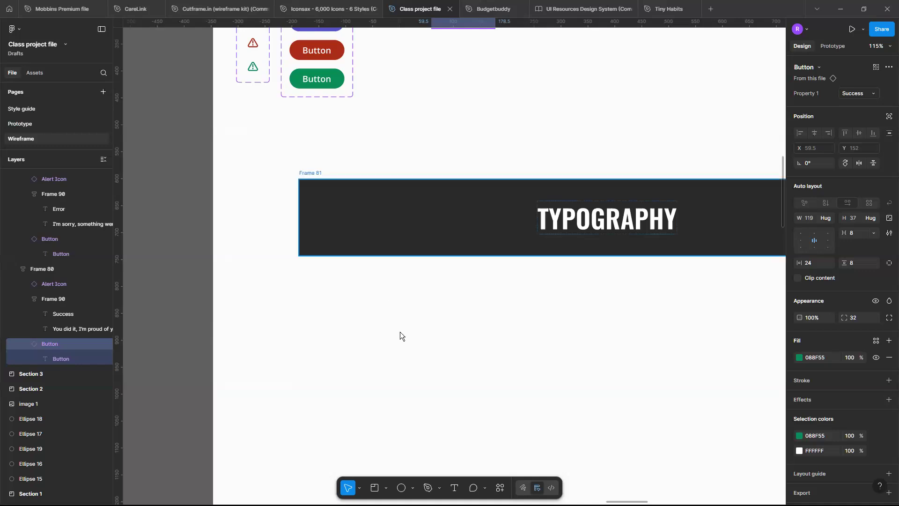
scroll(399, 331, down, 2)
scroll(400, 331, down, 2)
scroll(399, 331, down, 2)
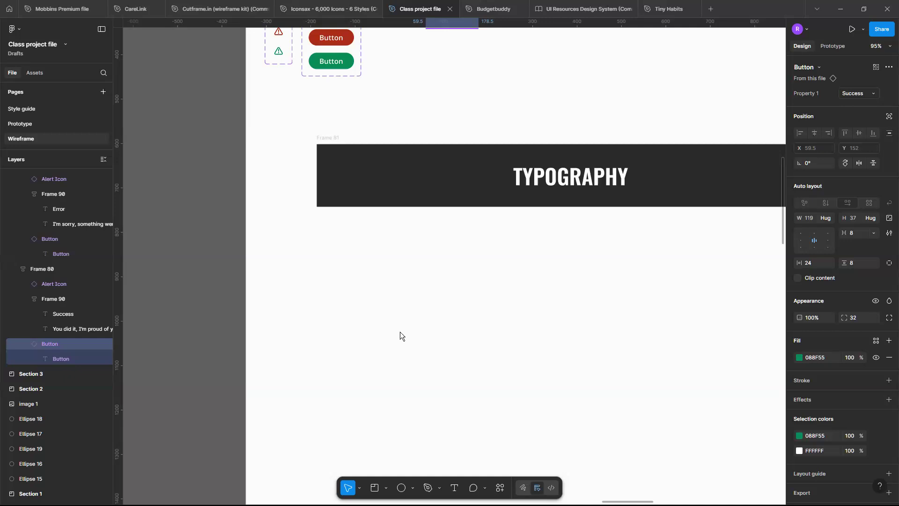
scroll(313, 167, up, 3)
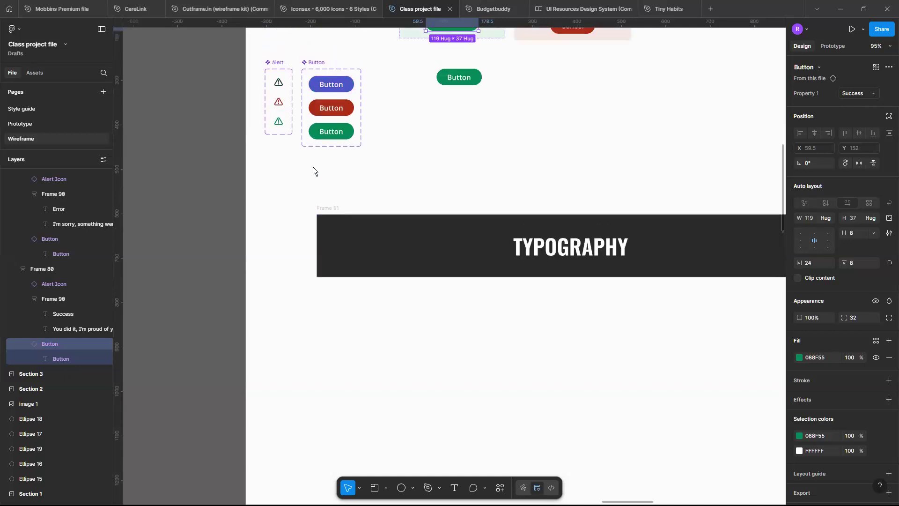
scroll(313, 167, up, 3)
scroll(244, 161, up, 3)
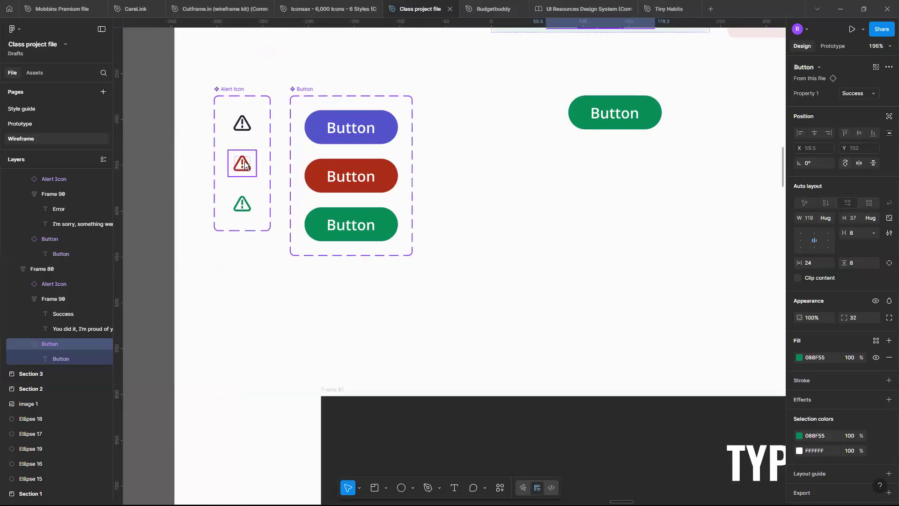
click(244, 161)
scroll(244, 161, down, 5)
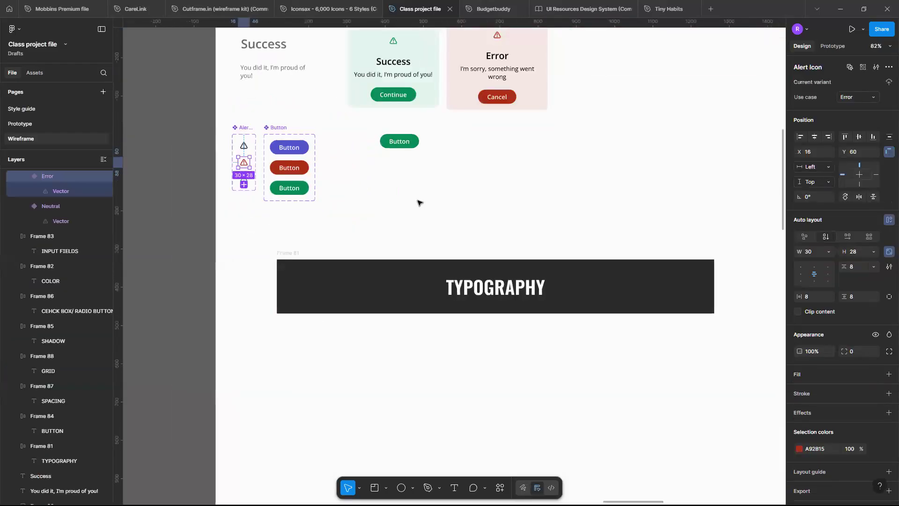
click(419, 202)
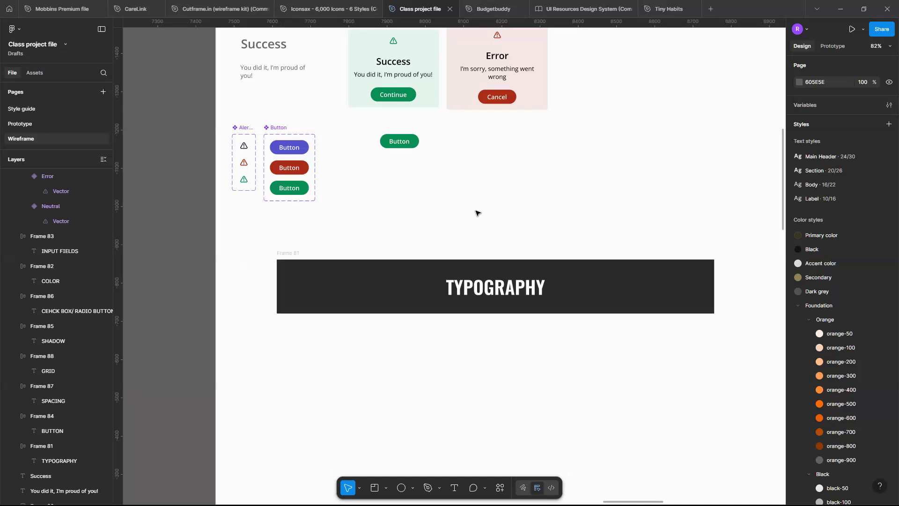
Search the plugins and widgets for "typescales".
scroll(478, 211, down, 3)
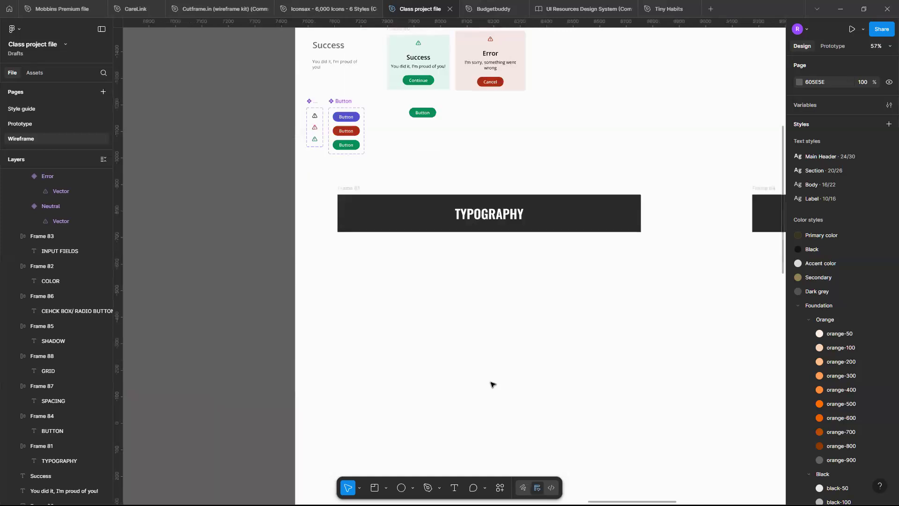
click(503, 486)
click(411, 333)
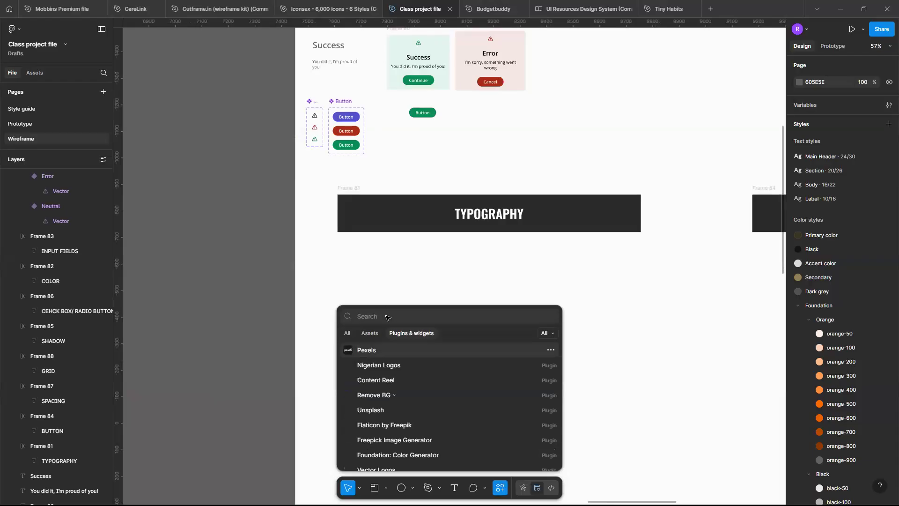
text(tyorsca)
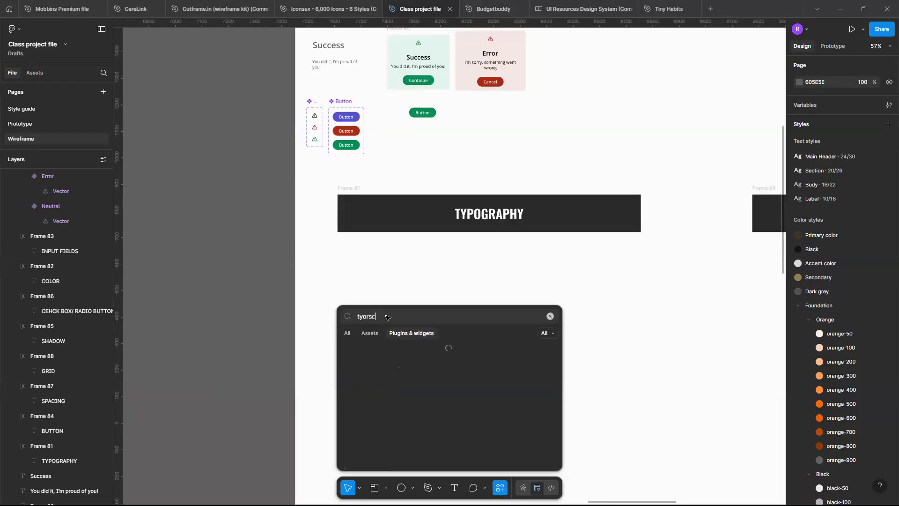
key(BackSpace)
key(BackSpace)
key(BackSpace)
key(BackSpace)
key(BackSpace)
text(pescales)
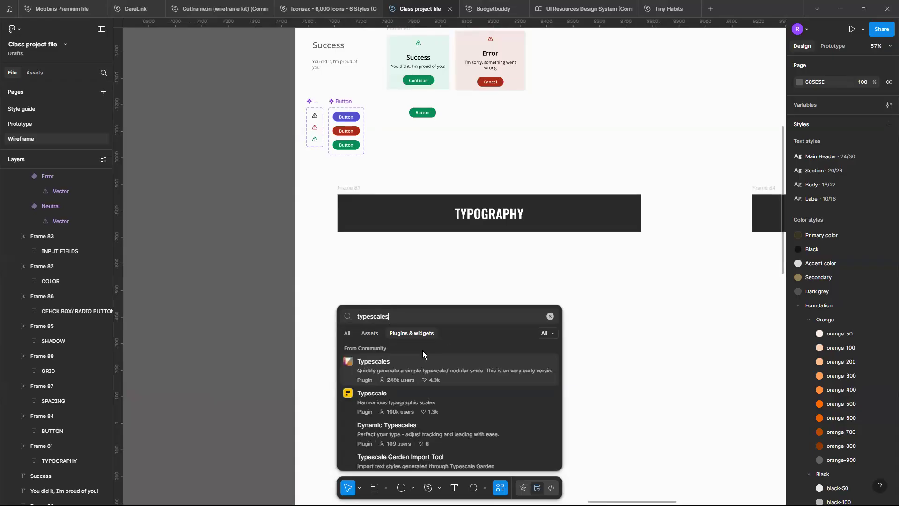
Run the Typescales plugin, move its window aside, and review its type scale preview and the canvas space under the TYPOGRAPHY banner.
click(399, 367)
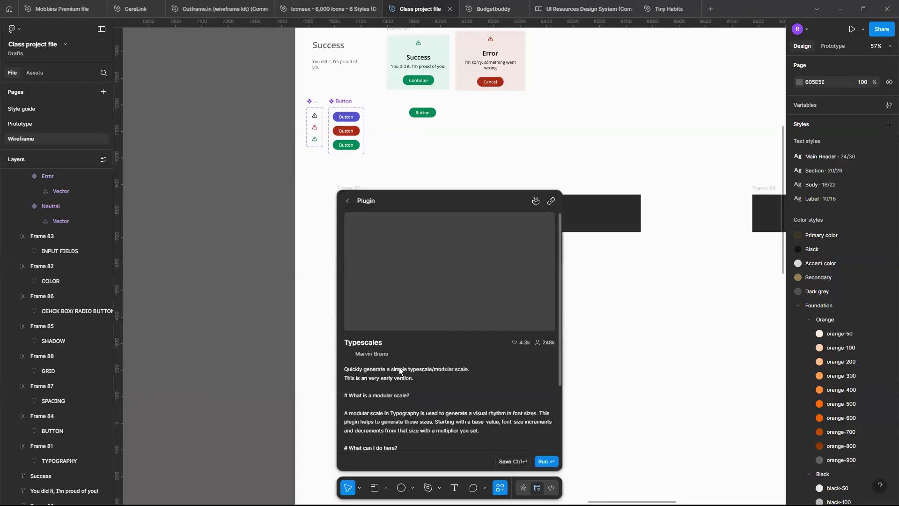
click(546, 461)
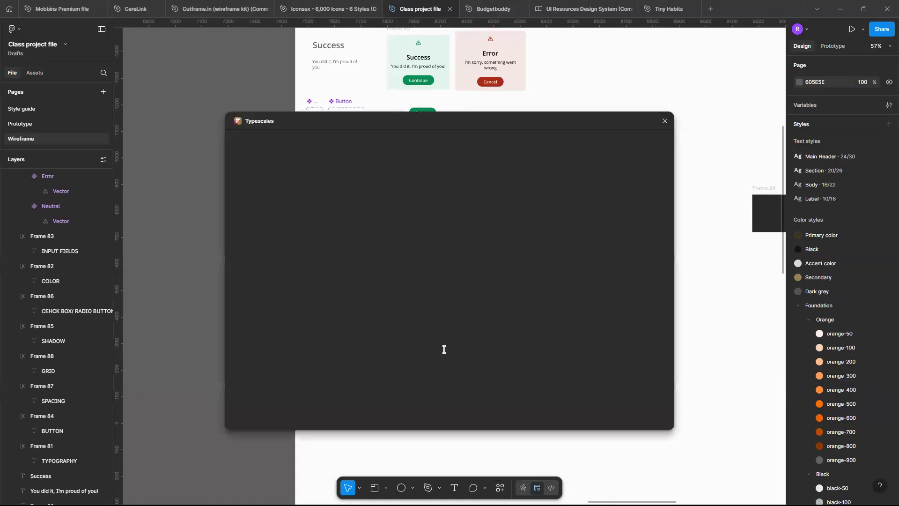
drag(468, 117, 313, 60)
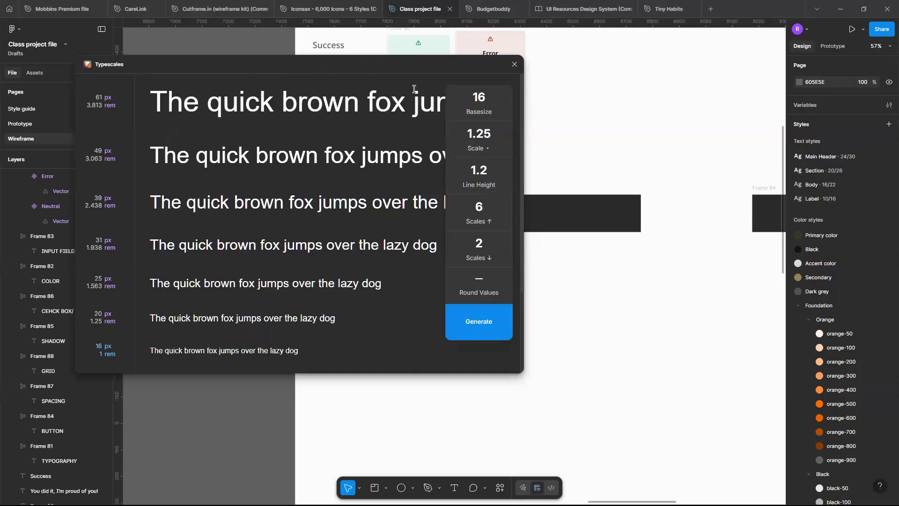
scroll(487, 80, down, 3)
scroll(487, 79, up, 3)
scroll(521, 191, down, 2)
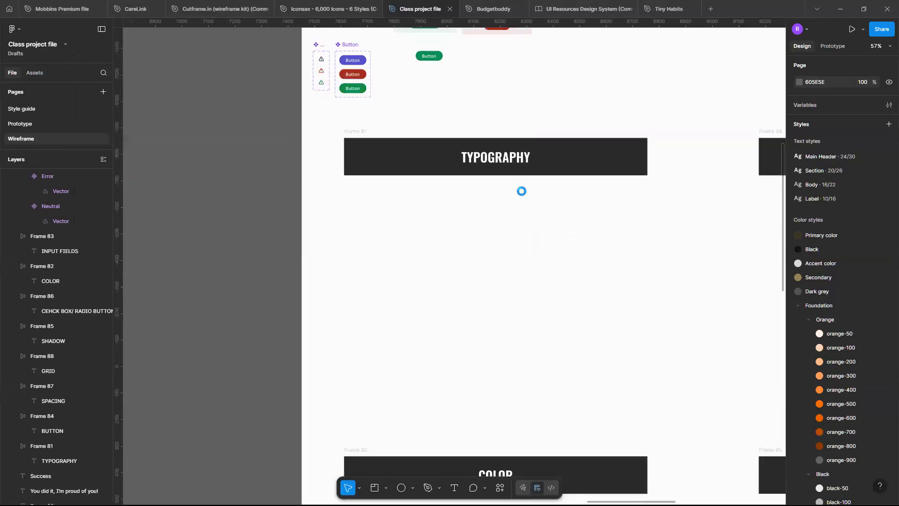
Review the file's text and color styles, collapse the Foundation color group, and check which style types can be added.
scroll(371, 199, up, 5)
scroll(296, 207, down, 1)
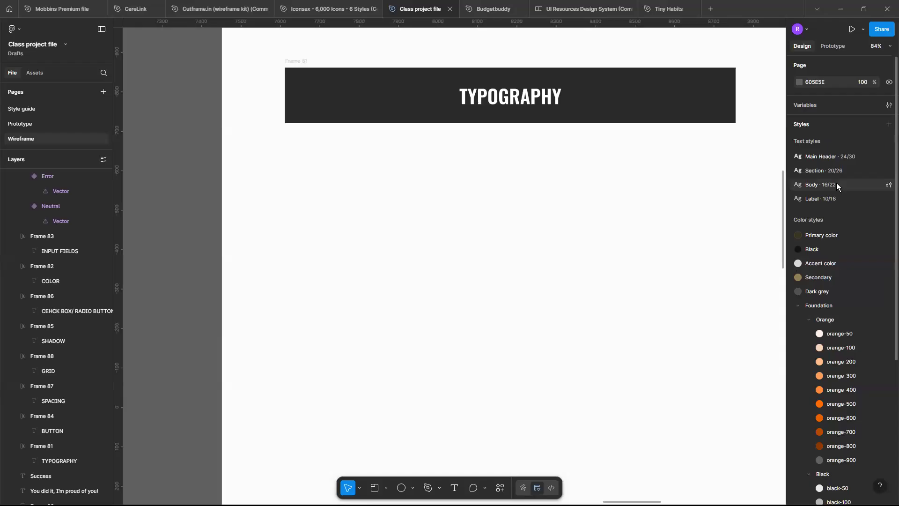
scroll(841, 392, down, 5)
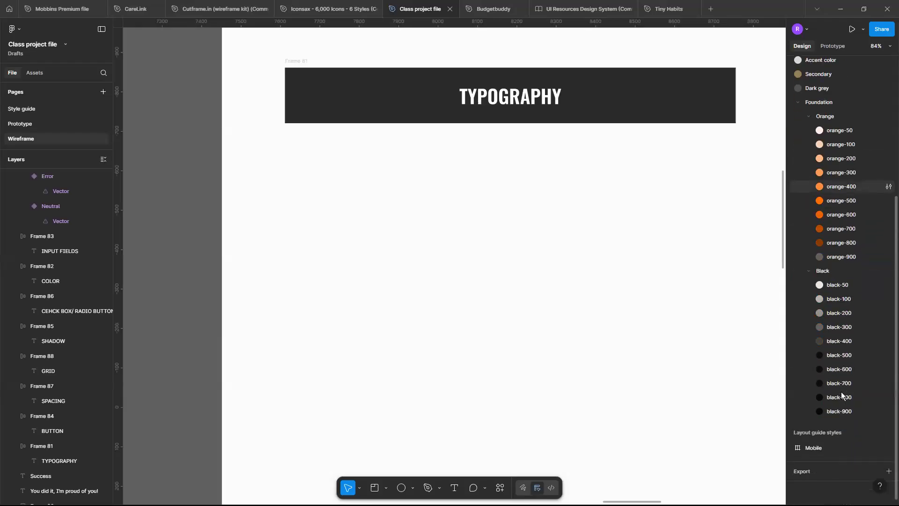
scroll(841, 391, up, 5)
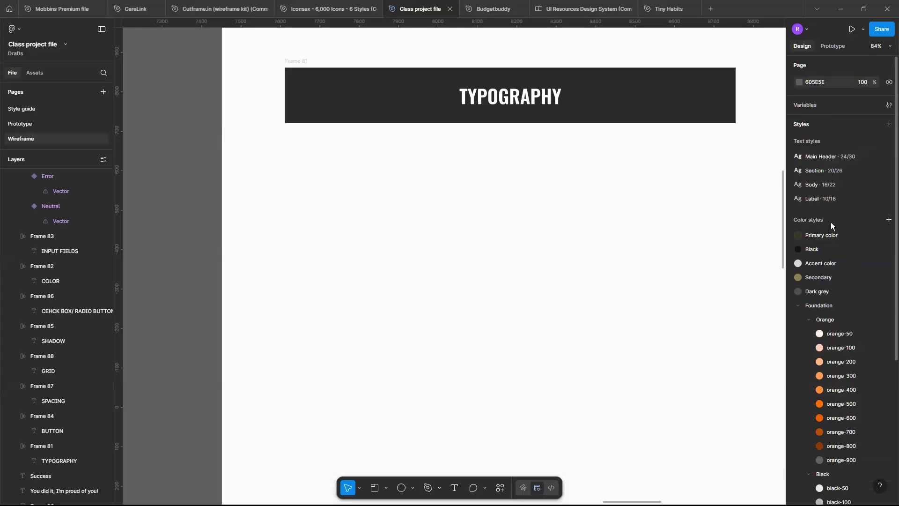
click(798, 305)
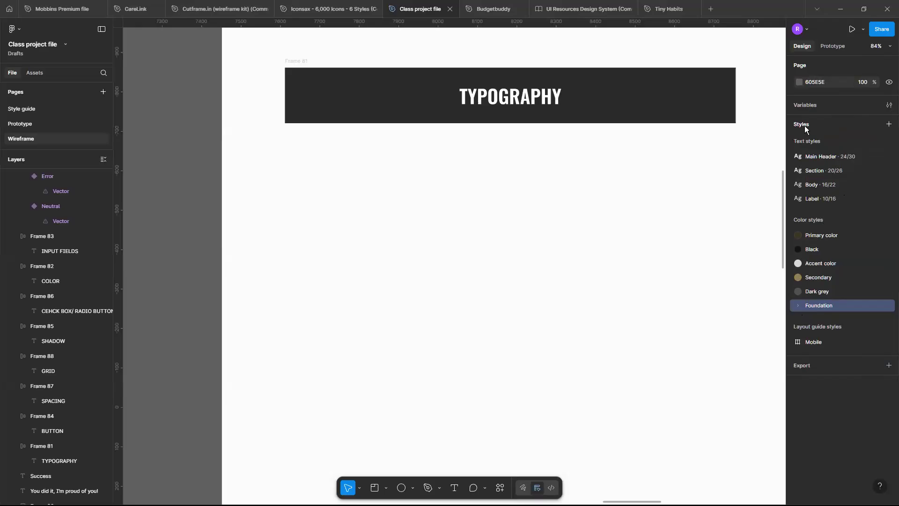
click(888, 124)
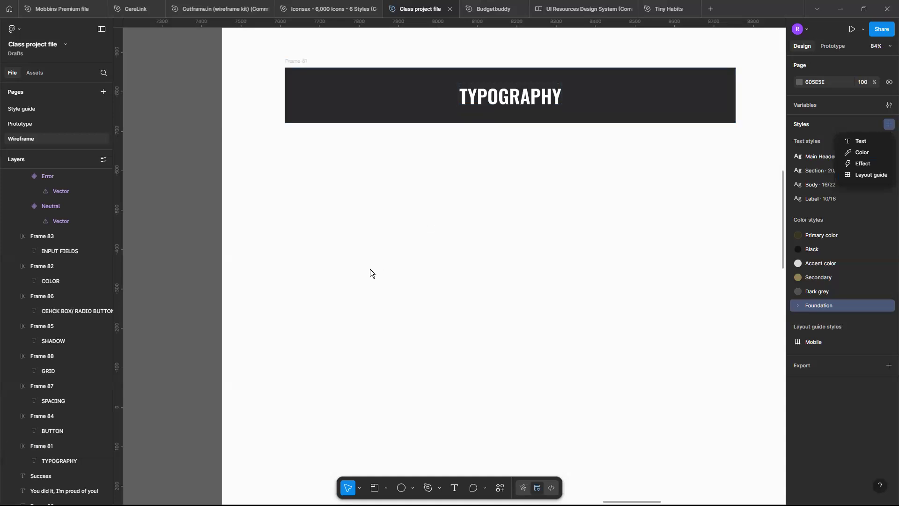
click(326, 212)
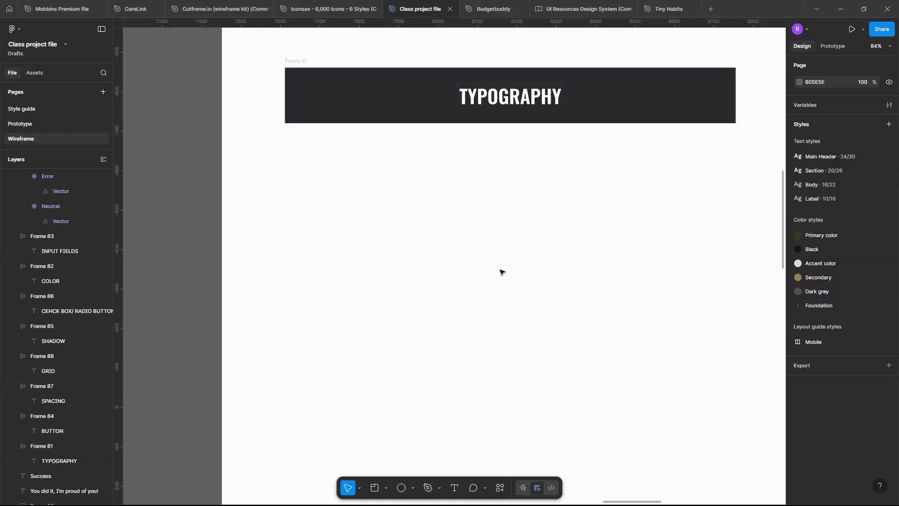
Add a text label reading "Display" on the canvas just below the TYPOGRAPHY banner.
key(t)
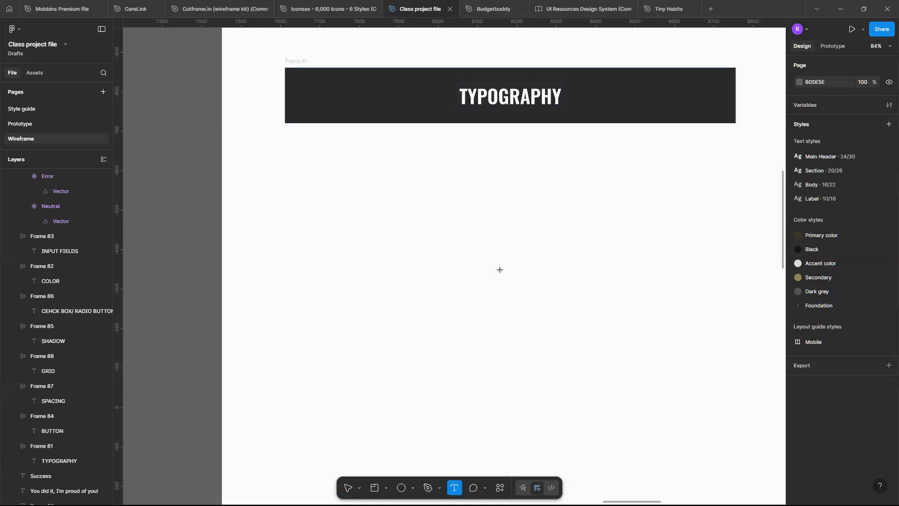
click(297, 175)
scroll(297, 175, up, 3)
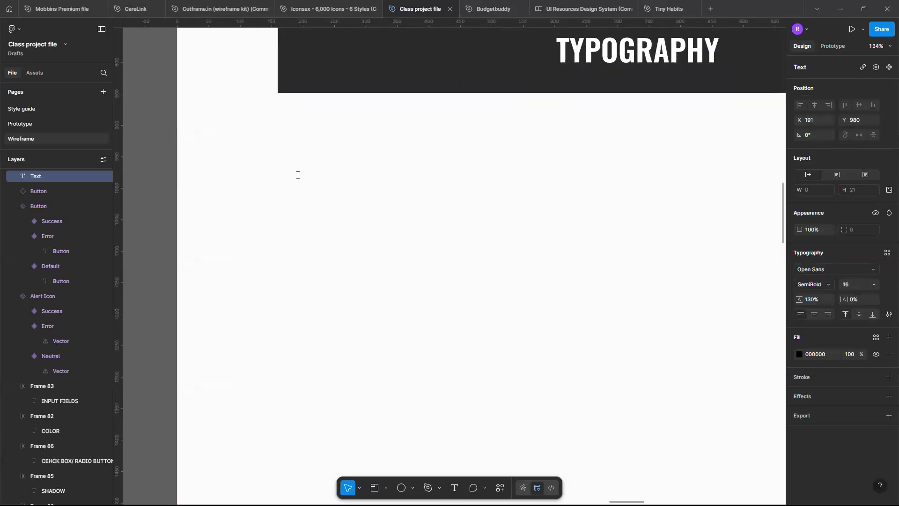
text(Display)
key(Escape)
Duplicate the Display label directly beneath it and replace the copy's text with "The brown fox jumped over the blue".
drag(331, 185, 307, 175)
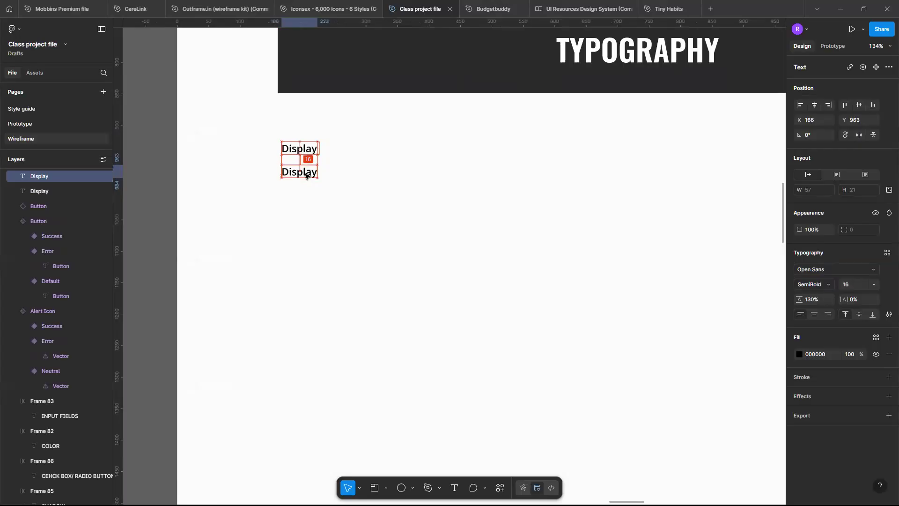
double_click(306, 173)
text(T)
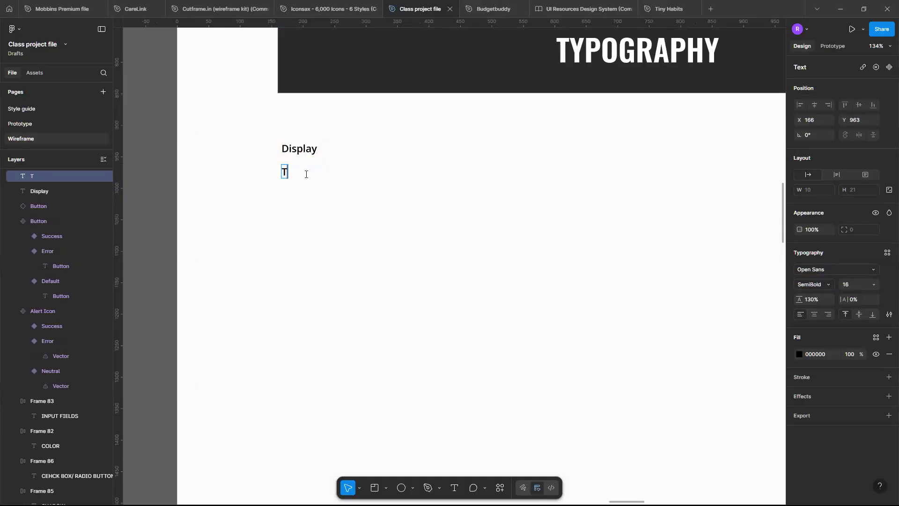
text(he brown fox jumped over the )
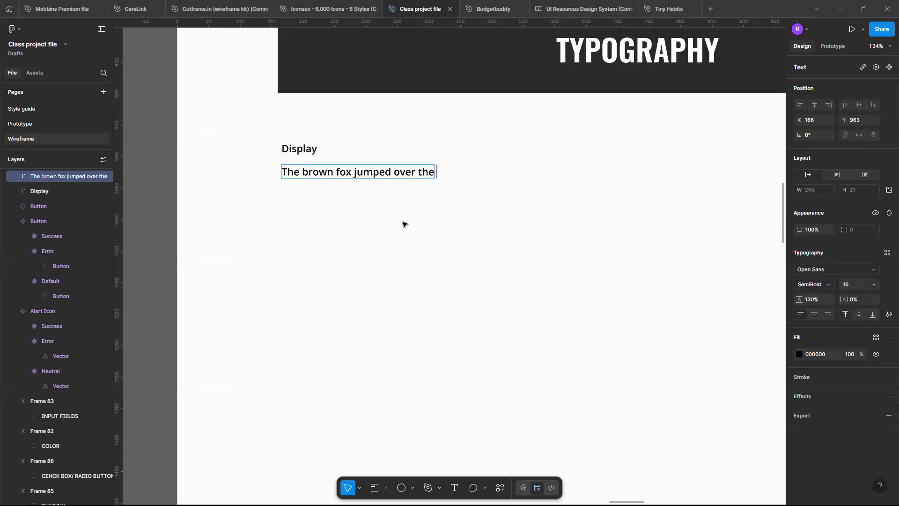
text(blue)
key(Escape)
scroll(405, 224, left, 3)
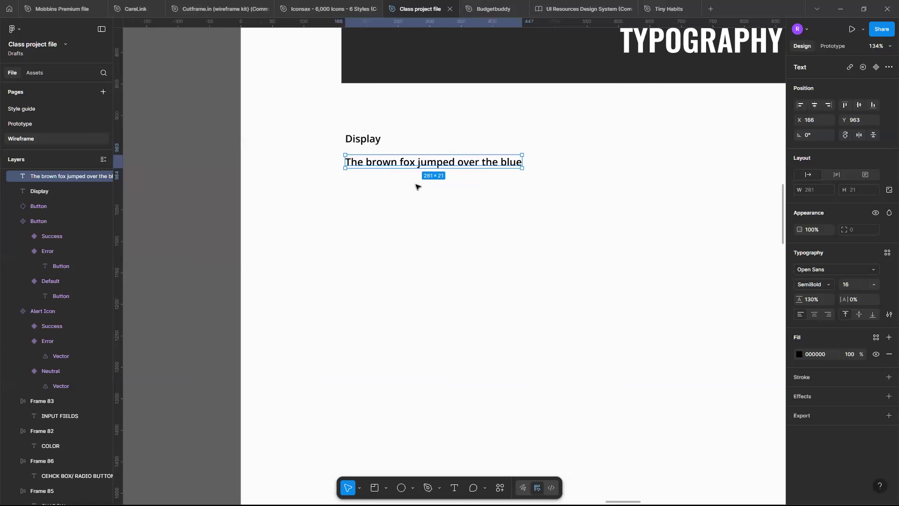
Set the sample sentence's font to Poppins Regular at size 64.
scroll(379, 139, up, 3)
scroll(502, 201, down, 3)
scroll(512, 234, up, 3)
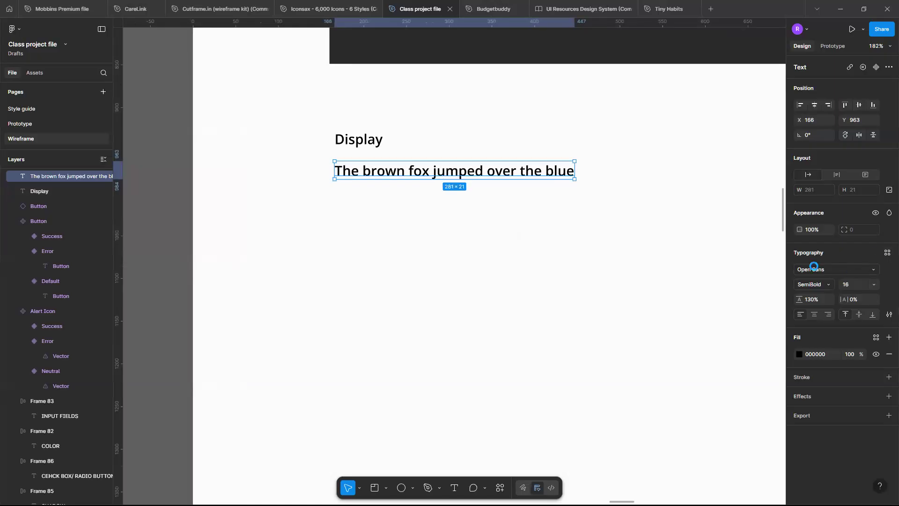
click(872, 272)
text(p)
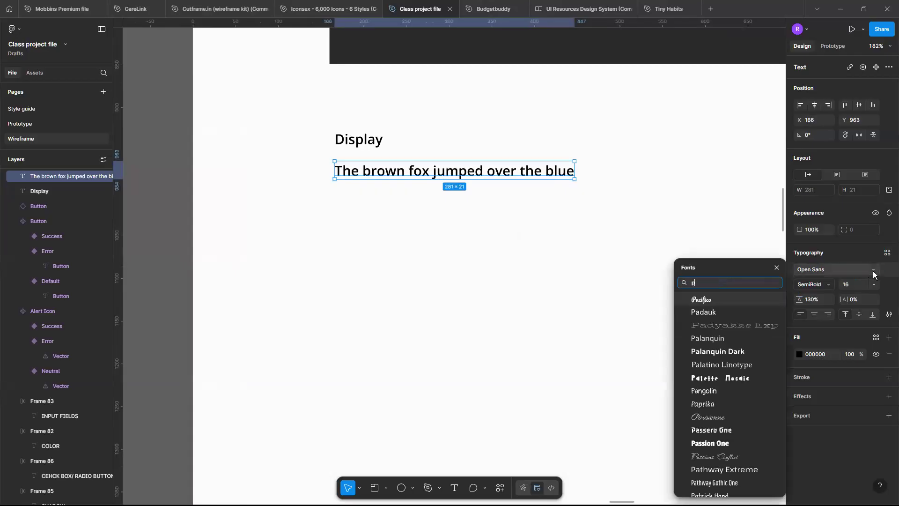
text(oppins)
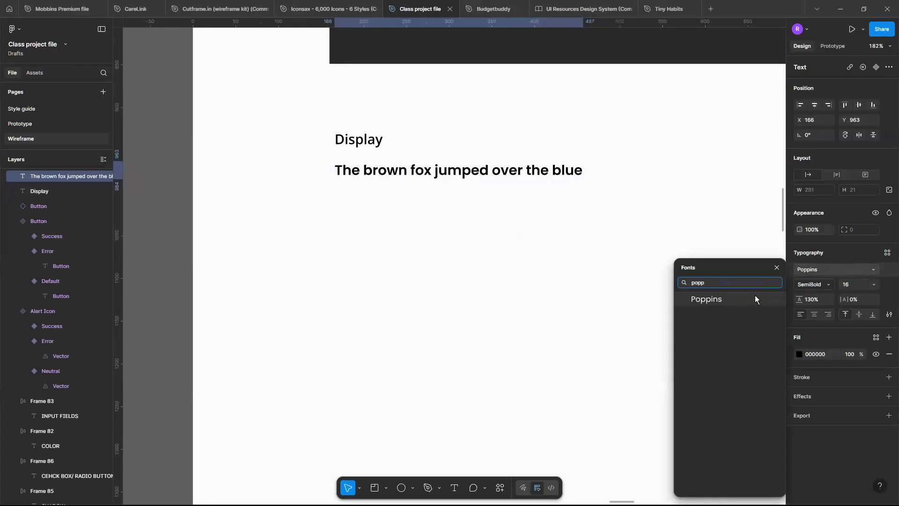
click(755, 294)
click(829, 284)
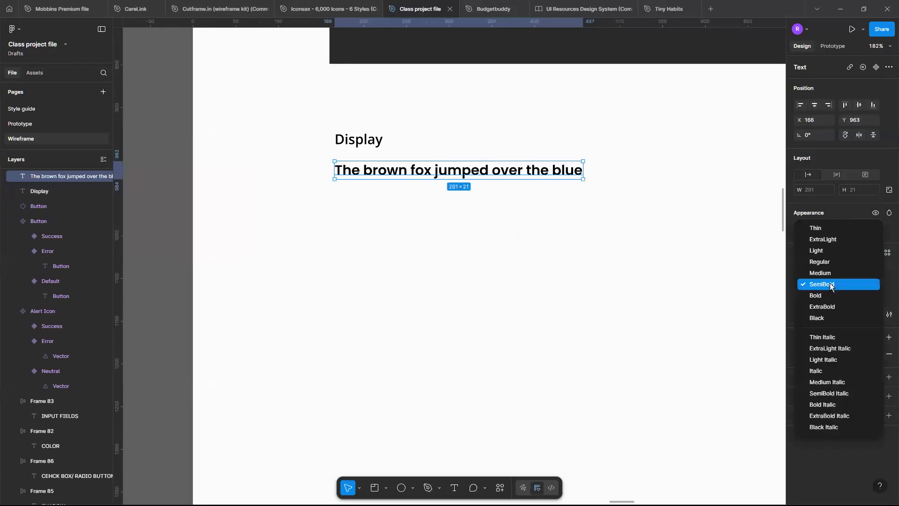
click(815, 264)
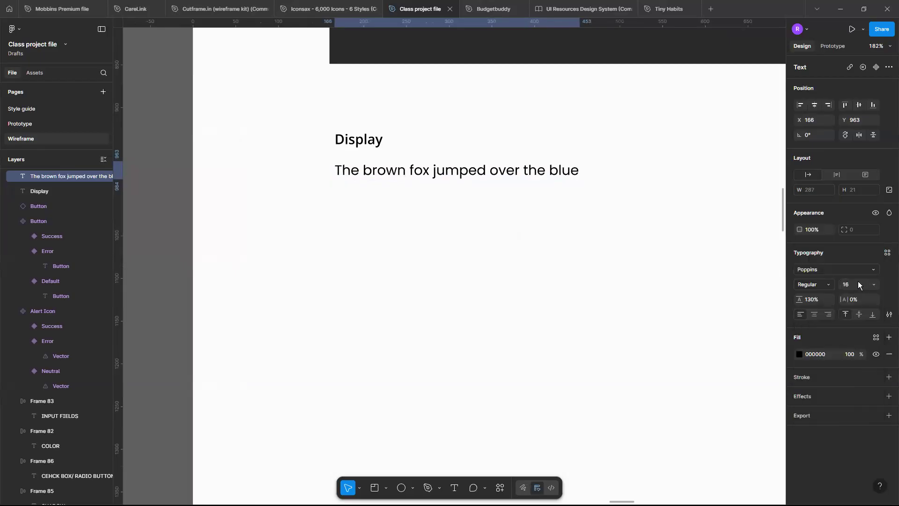
click(872, 286)
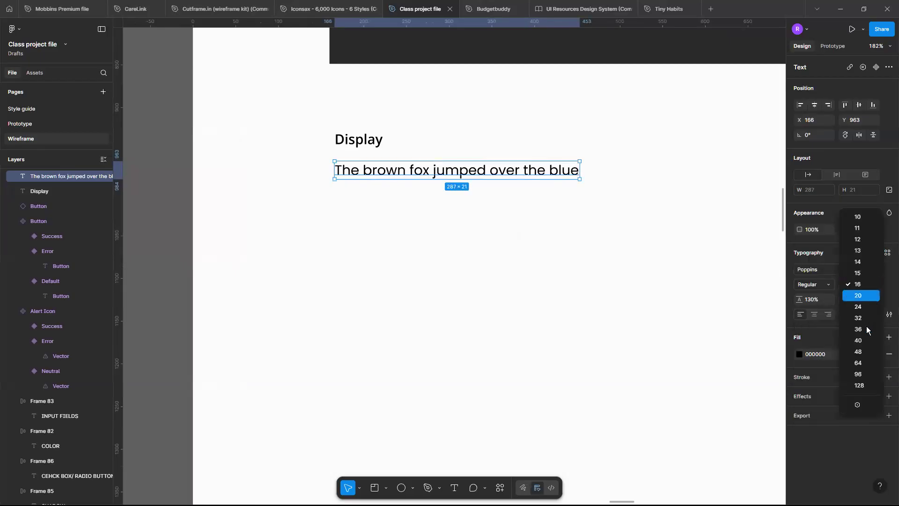
click(863, 360)
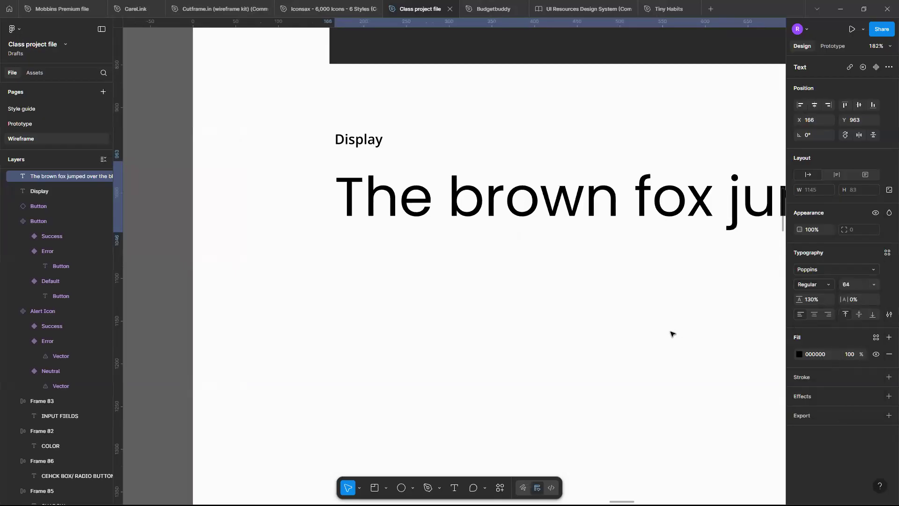
Set the sample sentence's line height to 120%.
scroll(672, 334, down, 5)
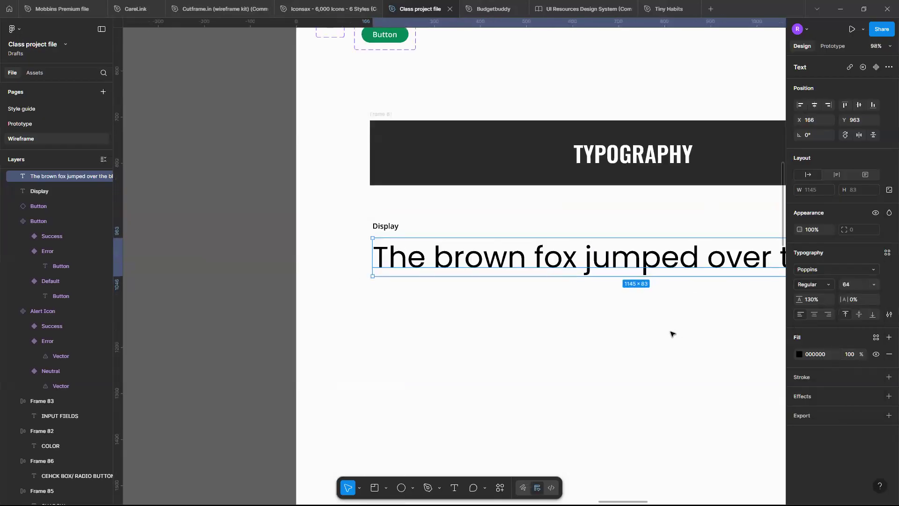
scroll(672, 333, right, 4)
scroll(672, 333, down, 2)
scroll(672, 332, left, 1)
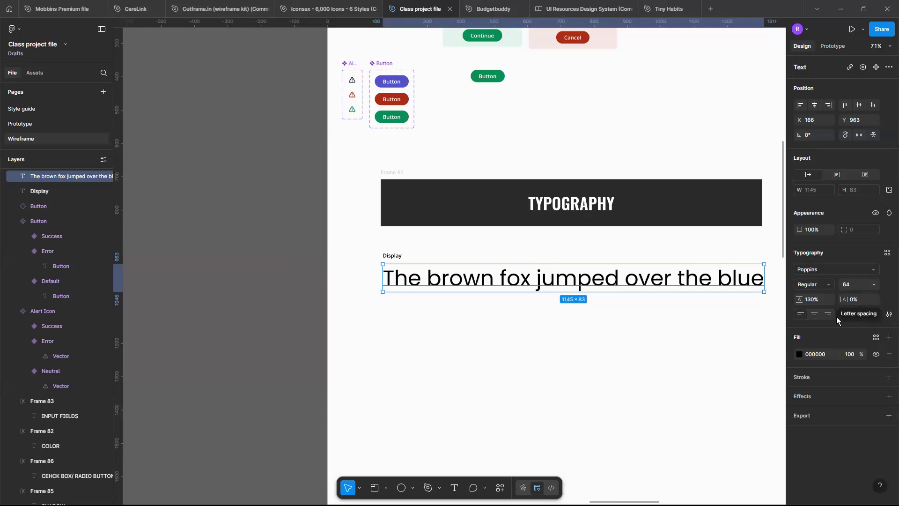
click(811, 304)
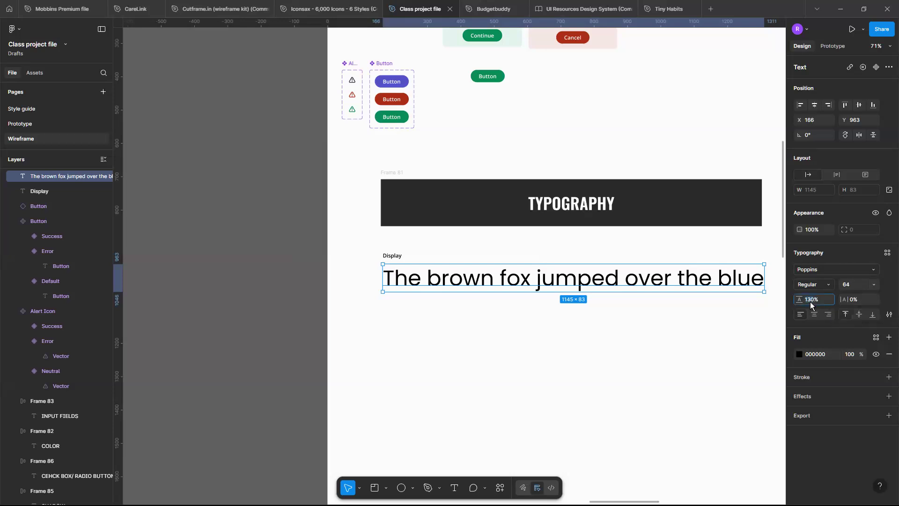
click(811, 304)
key(BackSpace)
text(2)
key(Return)
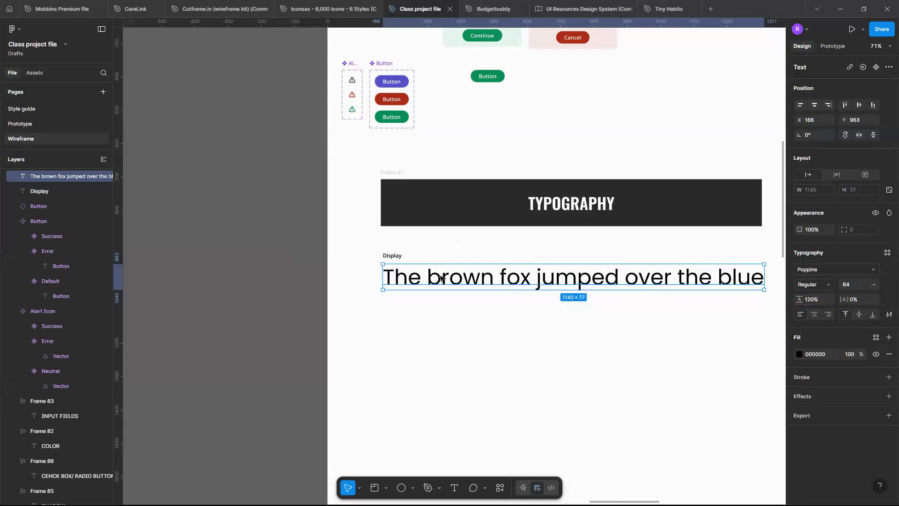
Duplicate the size 64 sample sentence below itself and set the copy's font size to 48.
scroll(443, 279, right, 2)
scroll(443, 279, up, 2)
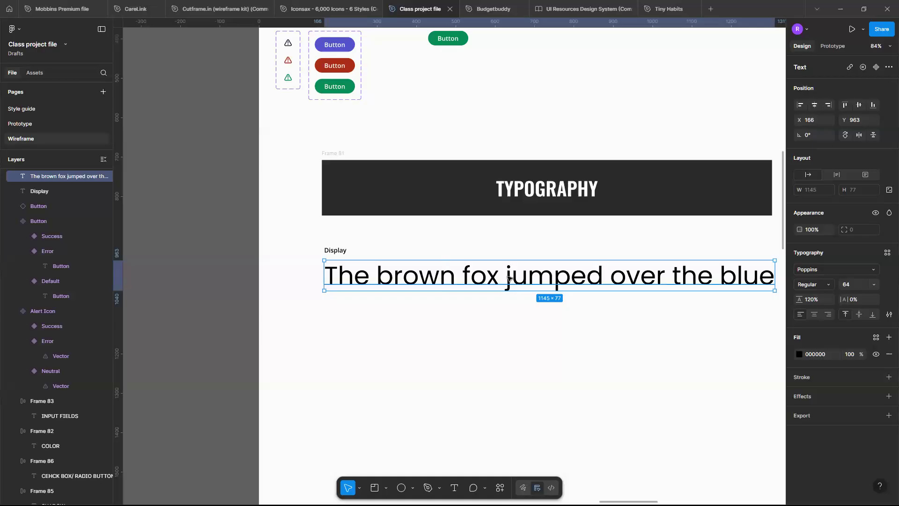
drag(508, 277, 512, 320)
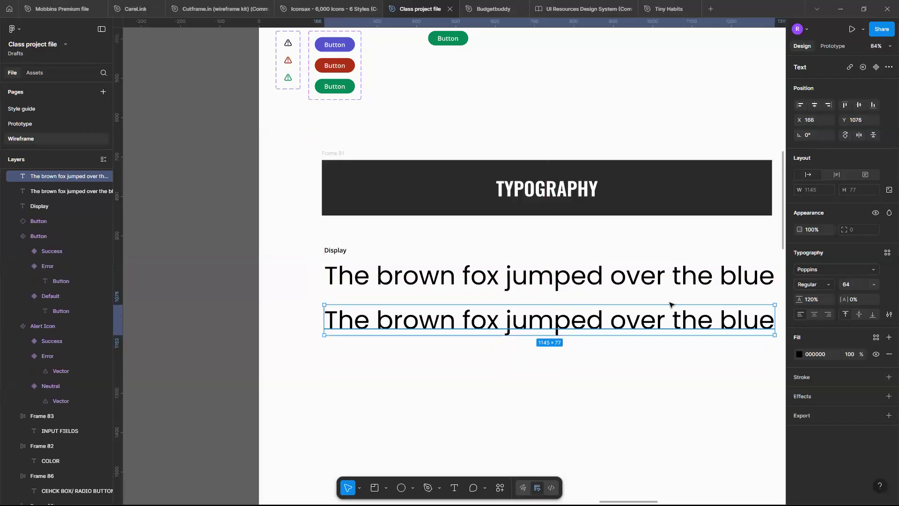
click(873, 285)
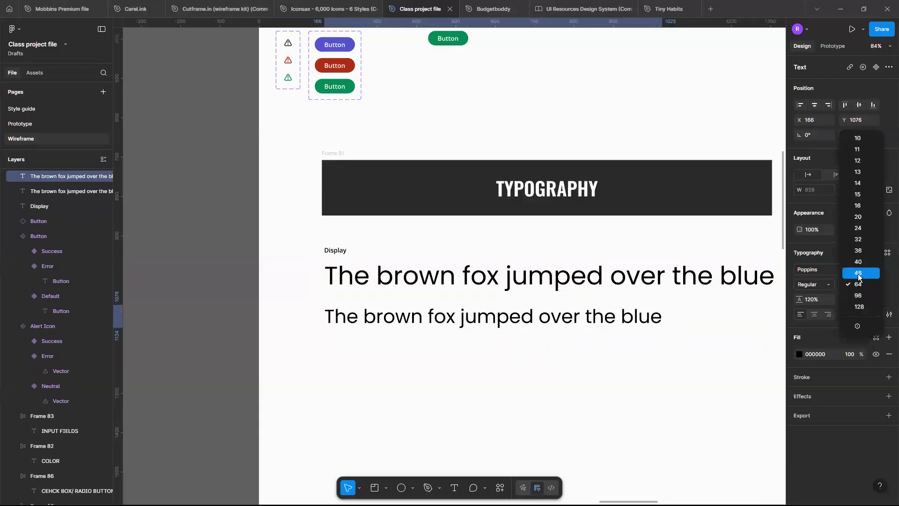
click(859, 276)
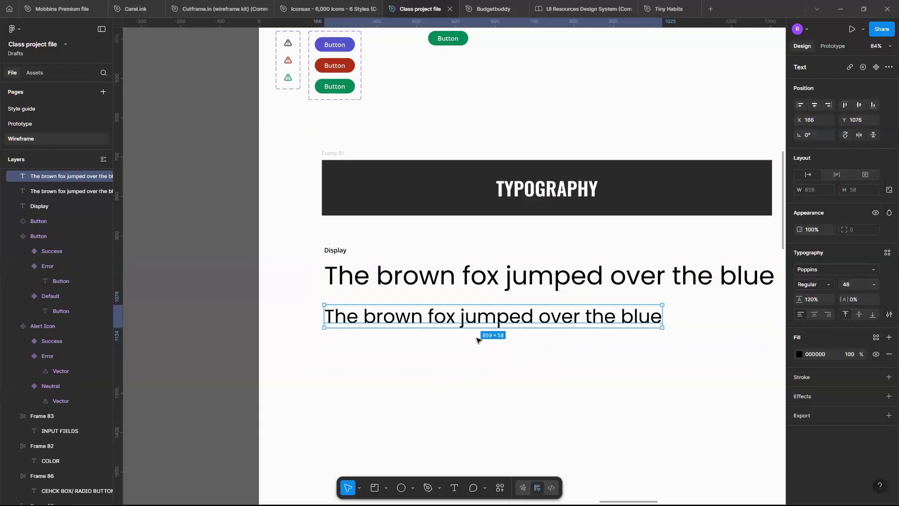
Duplicate the size 48 sample sentence below itself and set the new copy's font size to 36.
drag(473, 319, 474, 357)
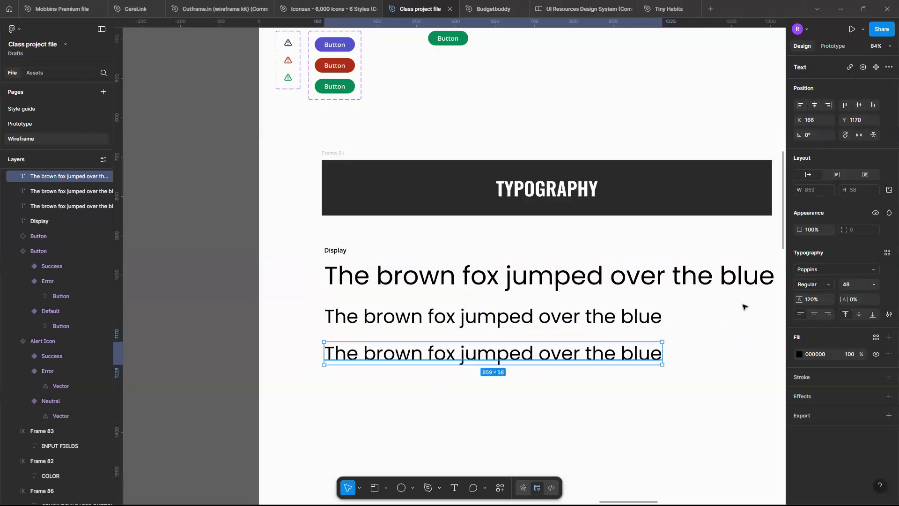
click(871, 284)
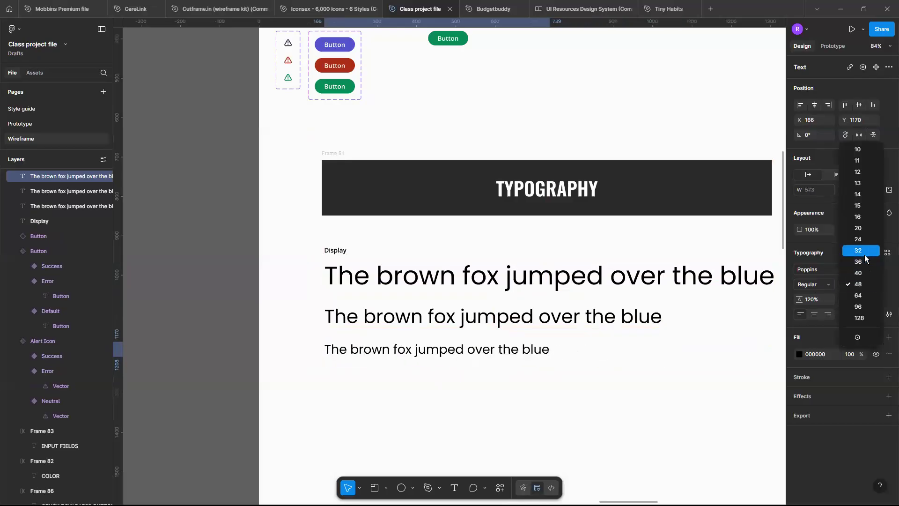
click(864, 255)
click(873, 284)
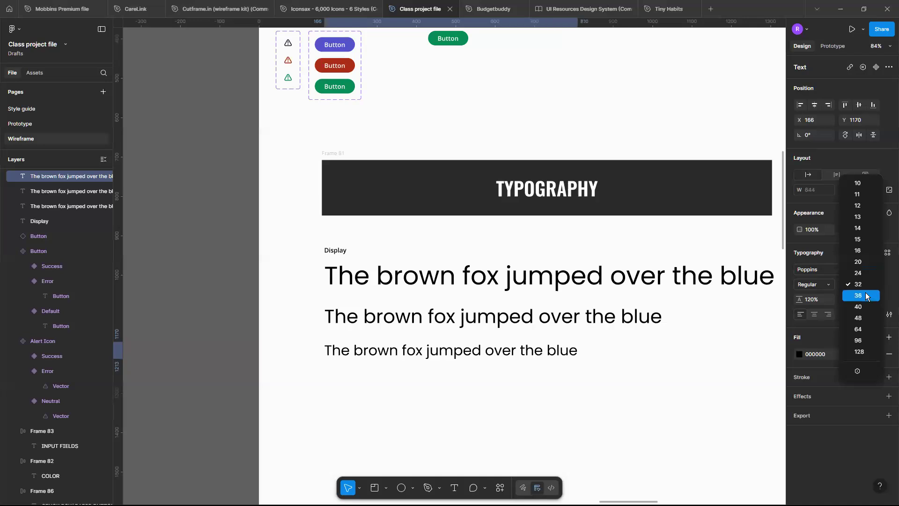
click(865, 294)
click(518, 372)
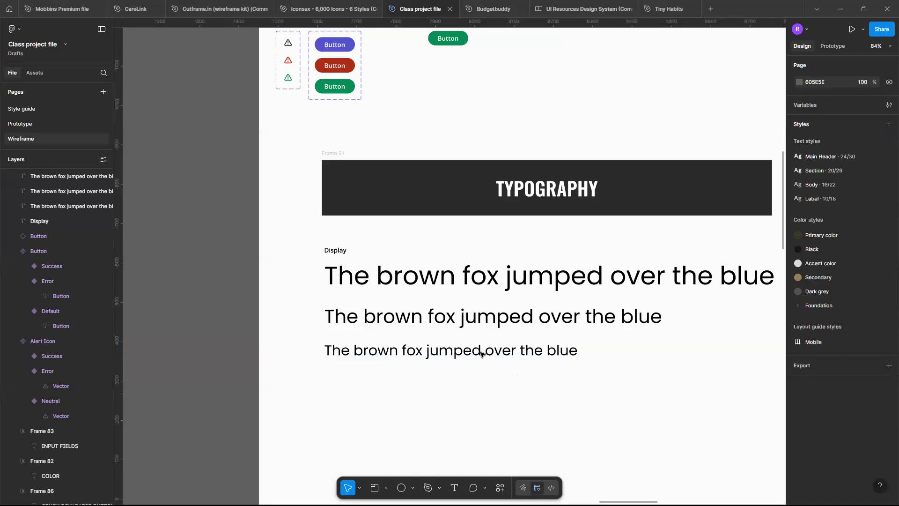
Duplicate the three Display sample sentences as a group about 153 px below the originals.
click(482, 354)
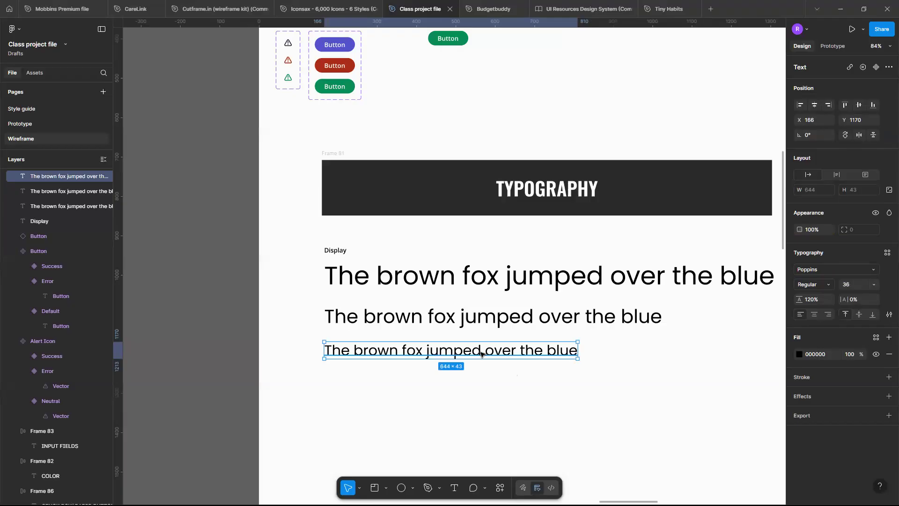
scroll(482, 354, down, 3)
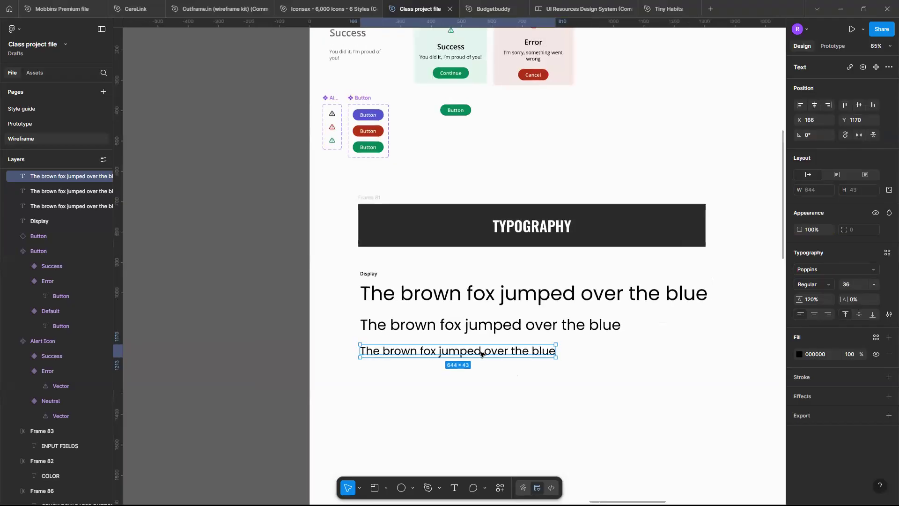
scroll(352, 241, down, 2)
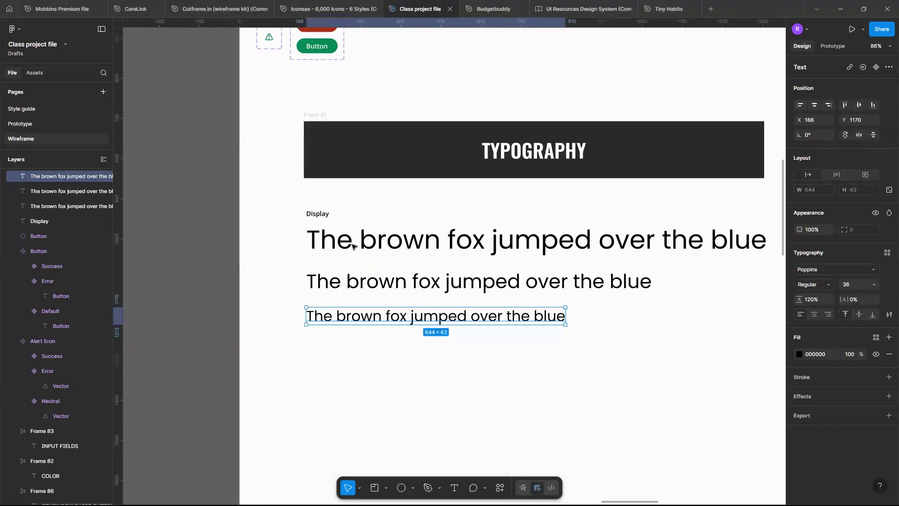
click(351, 237)
scroll(409, 230, up, 1)
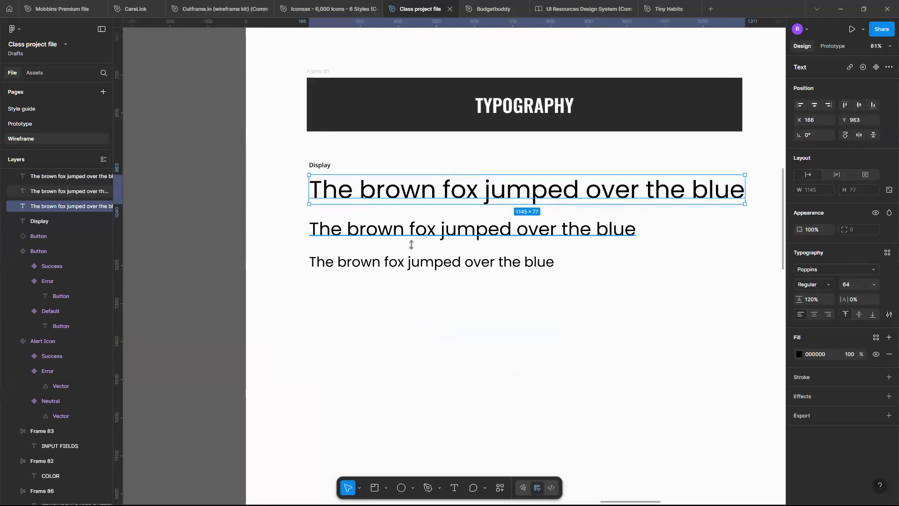
shift+click(410, 238)
shift+click(452, 261)
drag(460, 229, 463, 383)
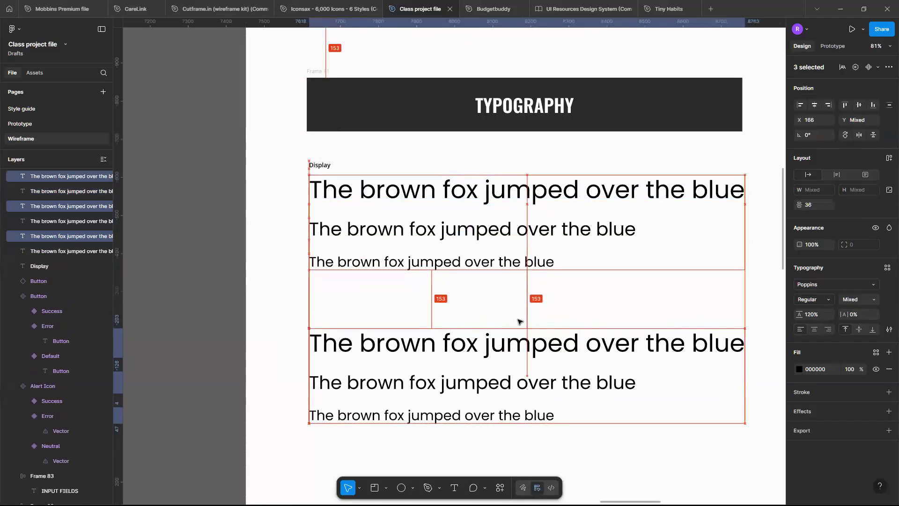
click(398, 170)
Examine the typography settings of the three original Display sample sentences.
scroll(339, 194, up, 1)
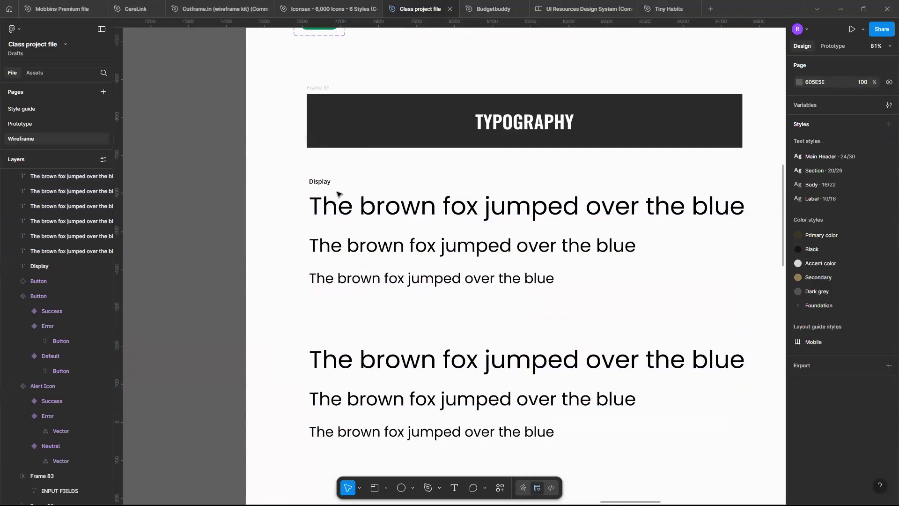
scroll(339, 194, up, 3)
scroll(339, 194, down, 1)
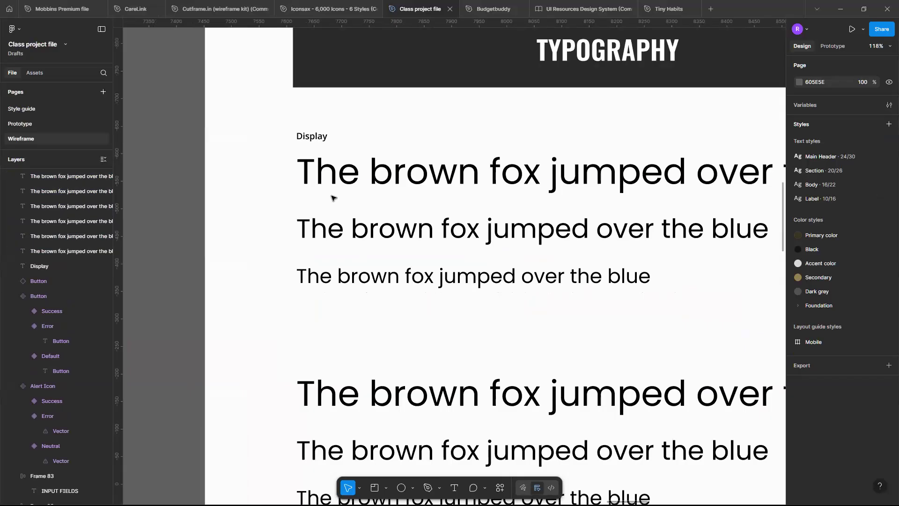
scroll(331, 198, down, 1)
scroll(422, 181, down, 3)
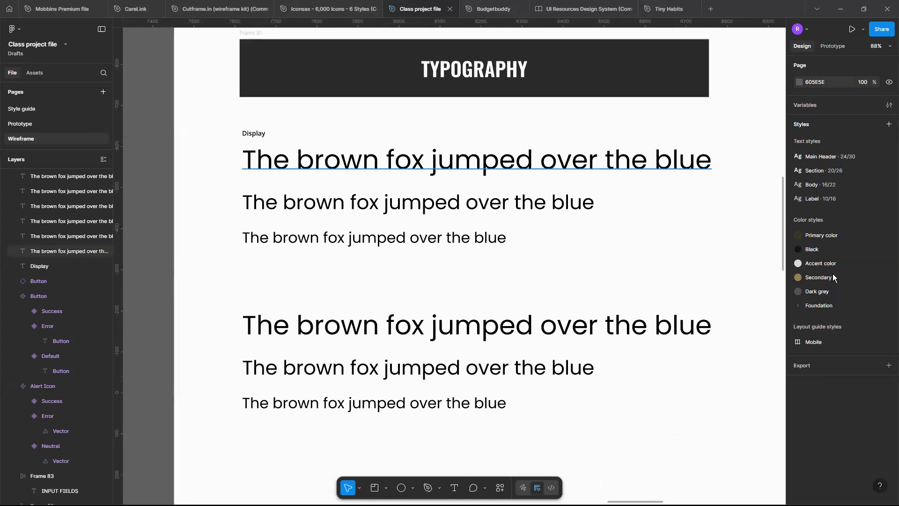
click(623, 163)
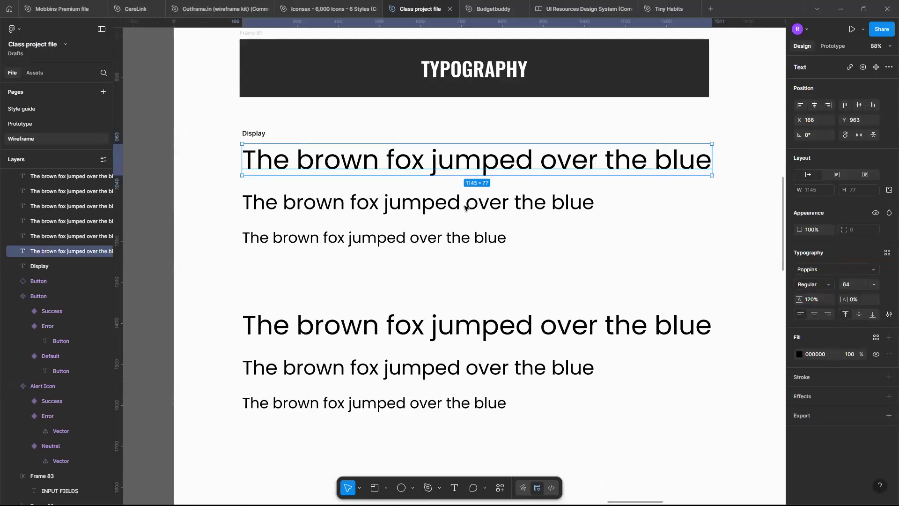
click(440, 241)
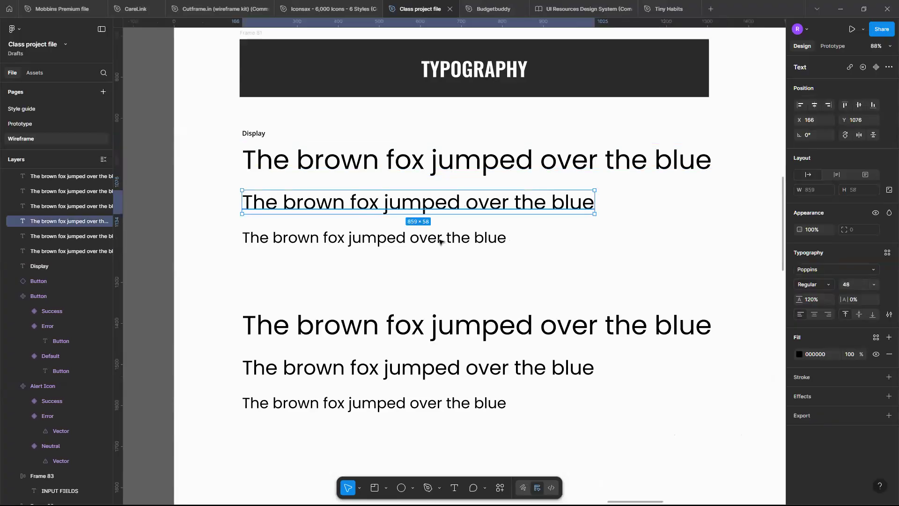
click(440, 241)
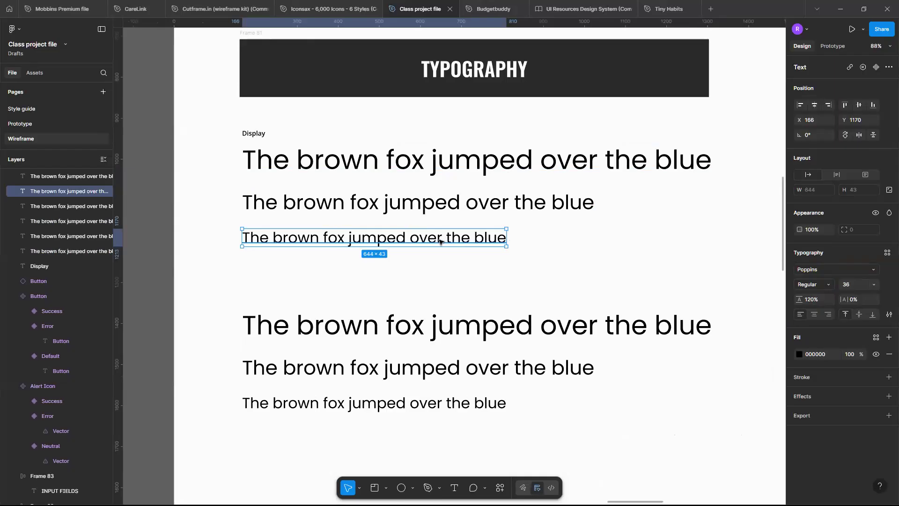
Create a text style named Display/Display large from the size 64 sample sentence under the Display label.
click(511, 158)
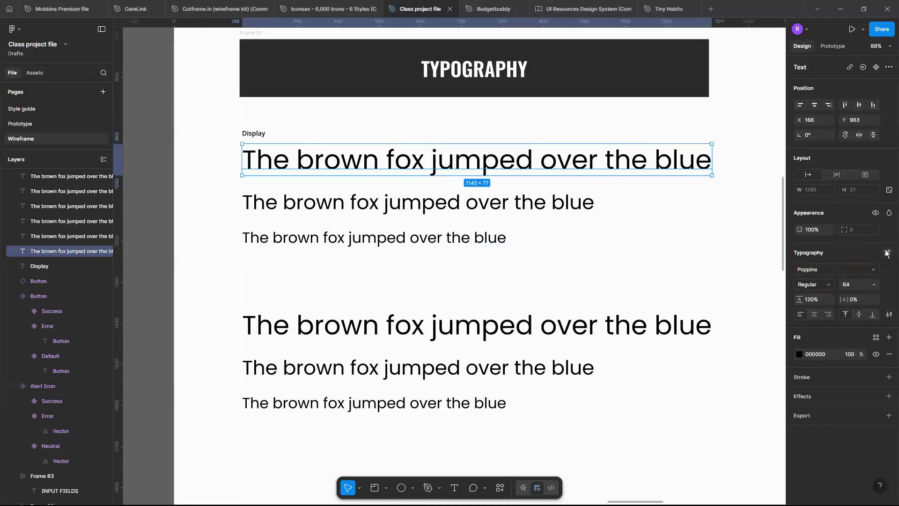
click(886, 253)
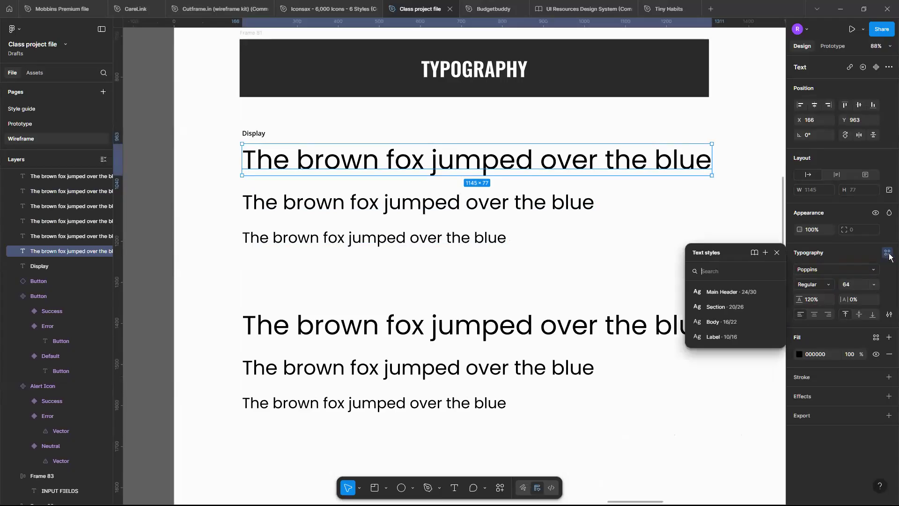
click(886, 254)
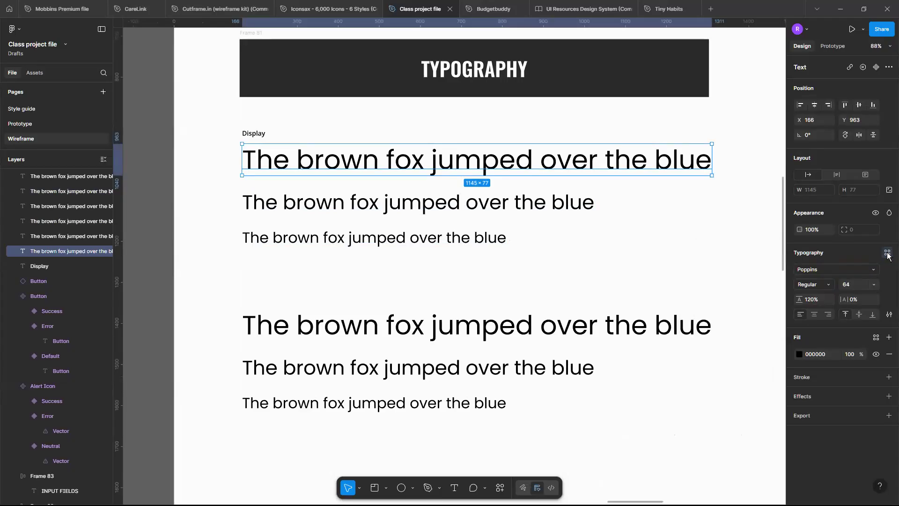
click(887, 253)
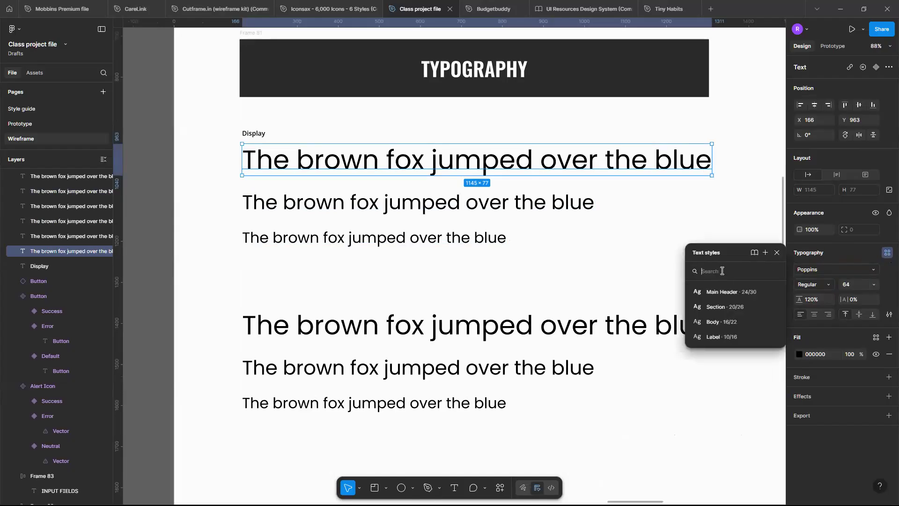
click(765, 253)
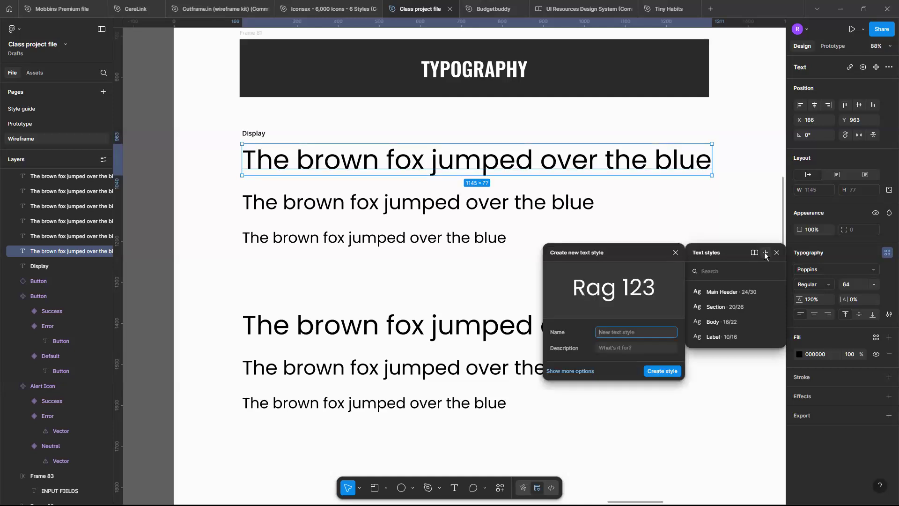
click(764, 253)
text(splay large)
click(601, 335)
text(Display/)
click(663, 371)
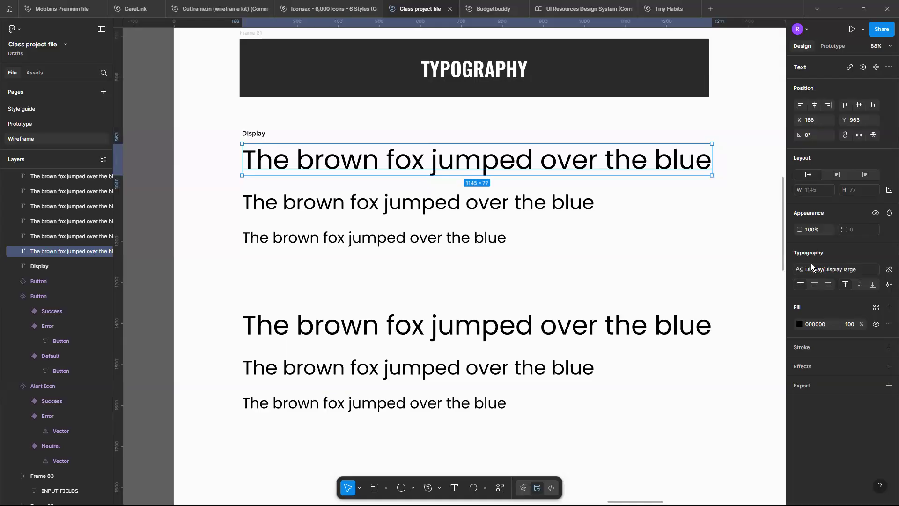
click(848, 268)
Create a text style in the Display group from the size 48 sample sentence under the Display label.
click(528, 208)
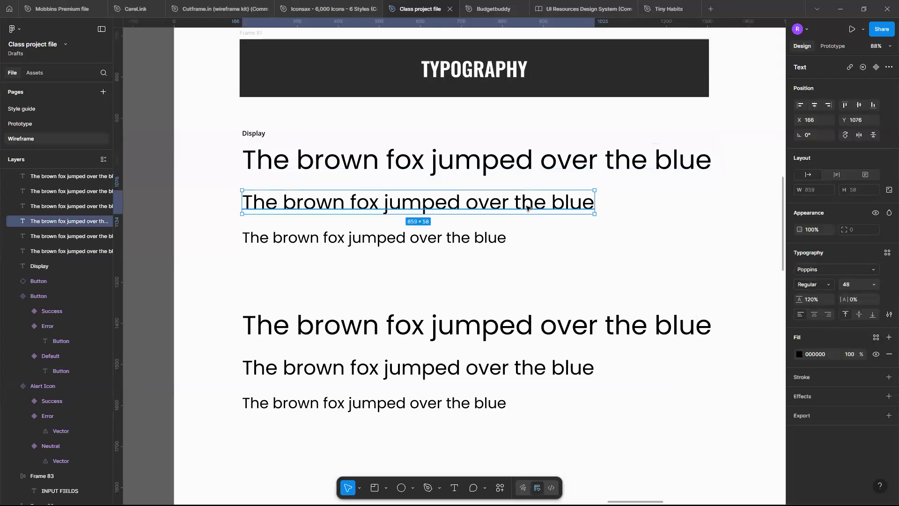
click(887, 252)
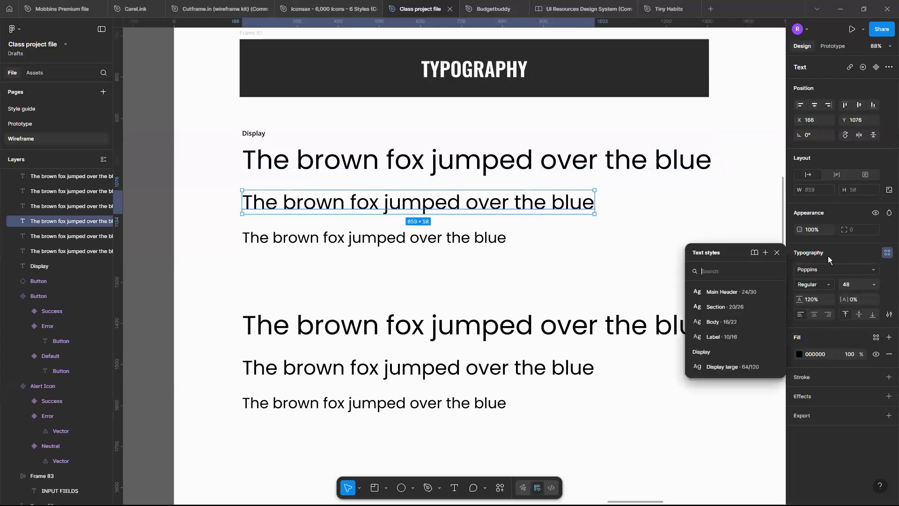
click(766, 253)
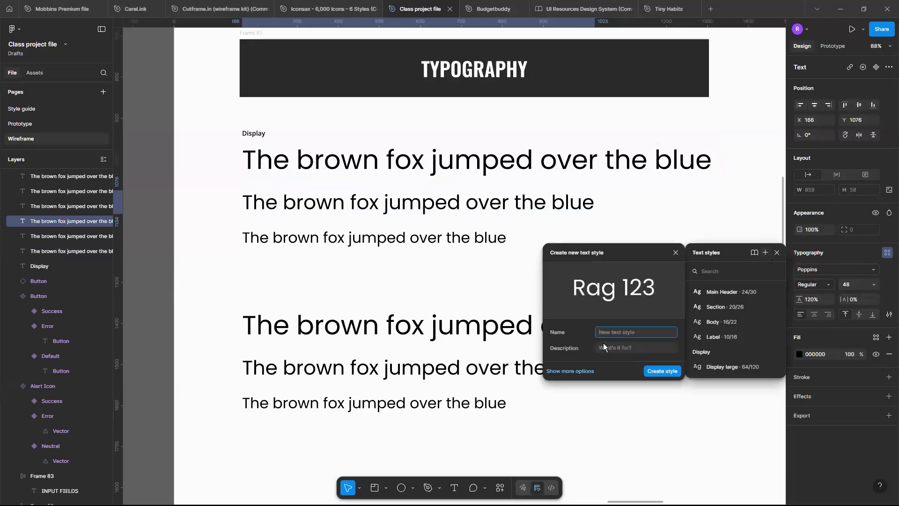
text(D)
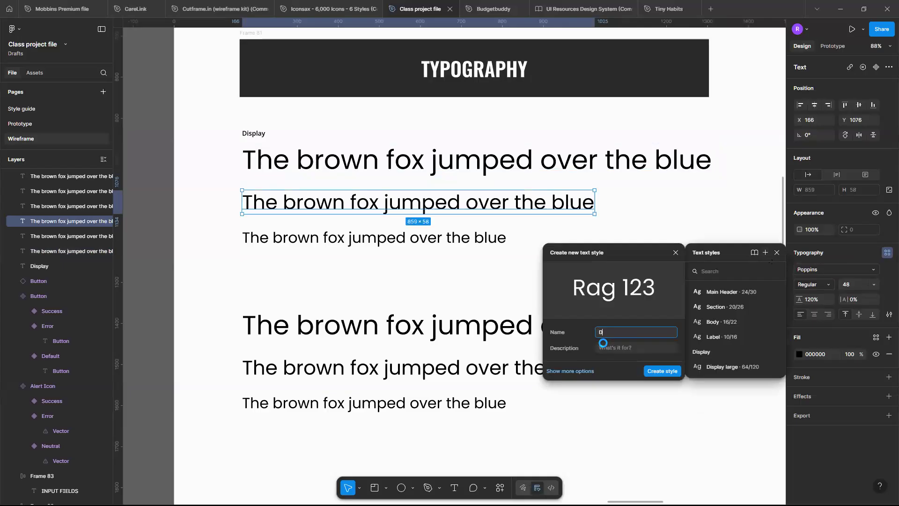
text(isplay/D)
Select the size 36 sample sentence under the Display label.
click(433, 241)
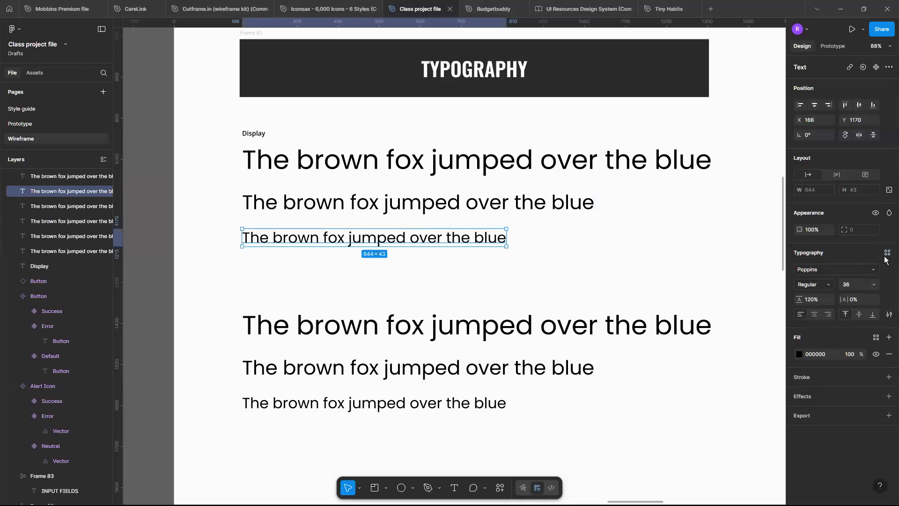
Create a text style named Display/Display small from the third display sample line and view the text styles list.
click(886, 253)
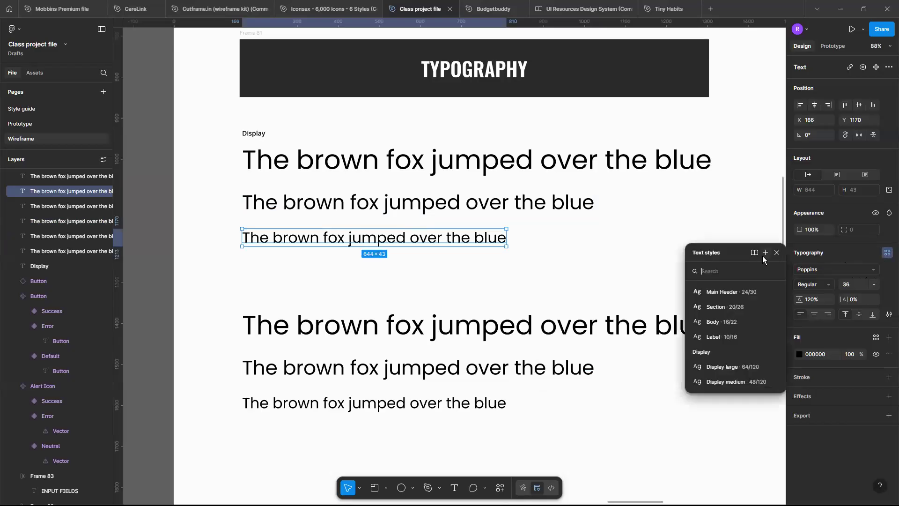
click(765, 254)
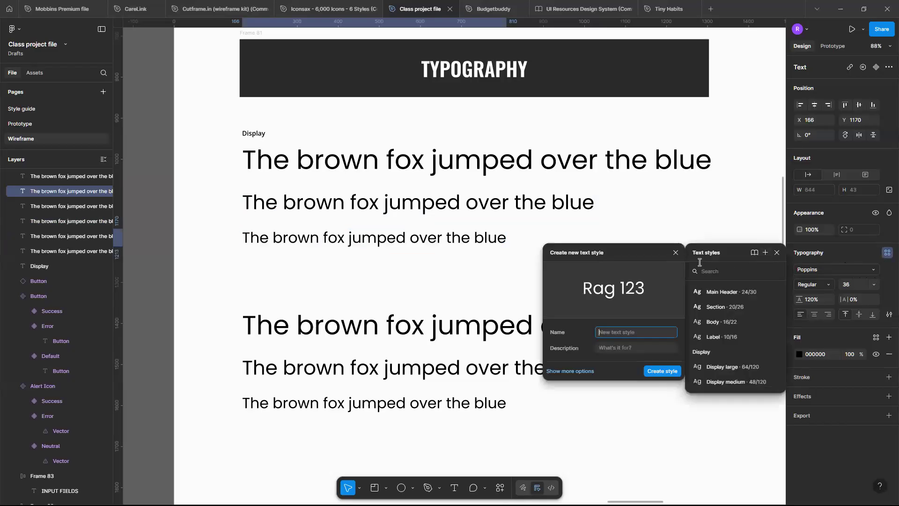
text(D)
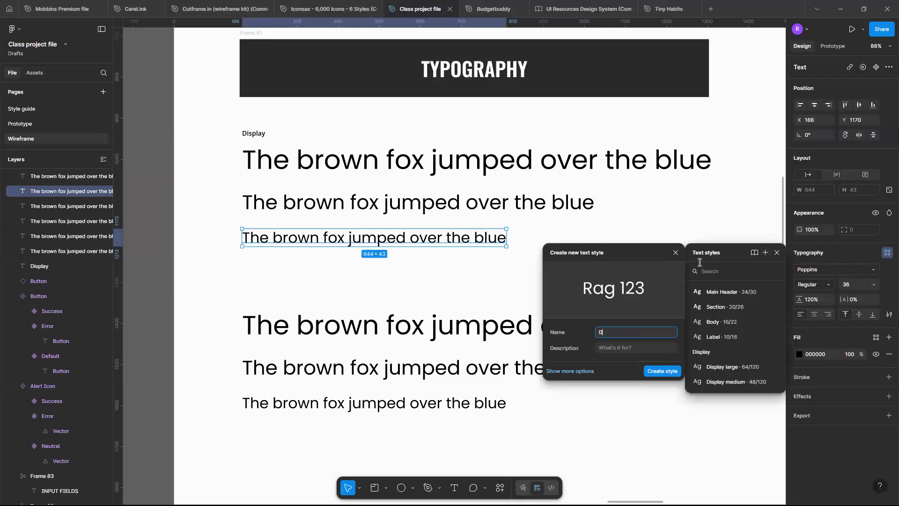
text(isplay/)
text(Display small)
click(662, 370)
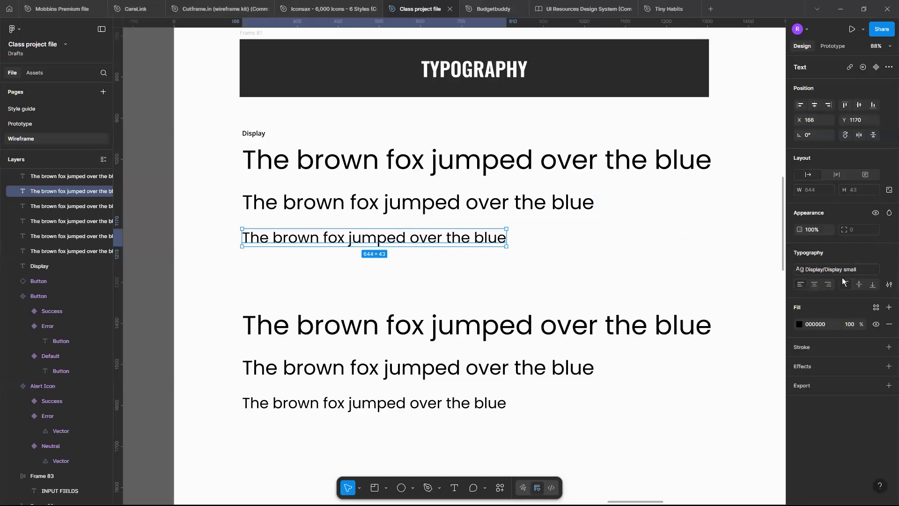
click(834, 270)
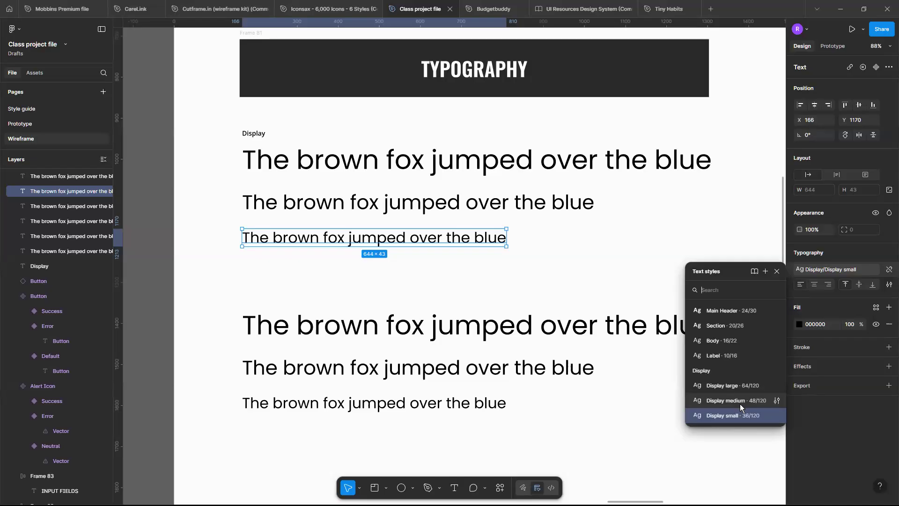
In the lower sample group, set the first line's font size to 32 and the second line's to 24.
click(592, 342)
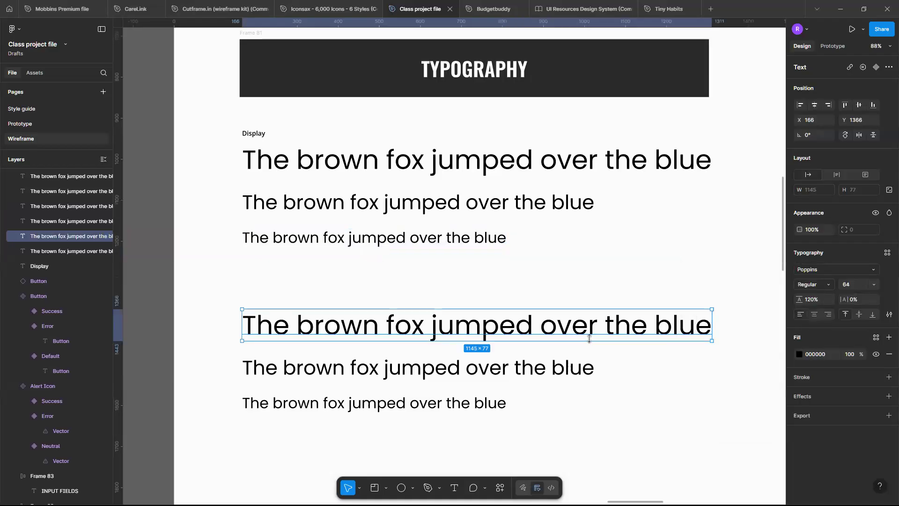
click(872, 284)
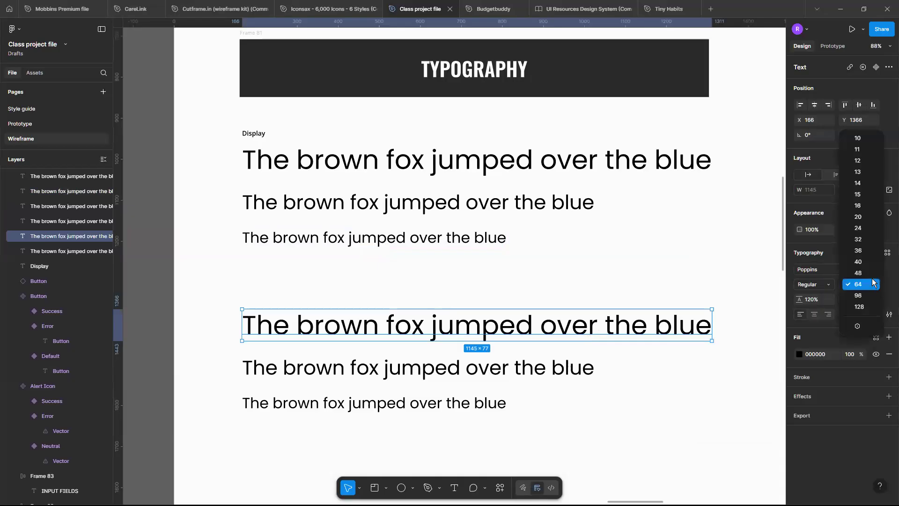
click(865, 239)
click(507, 375)
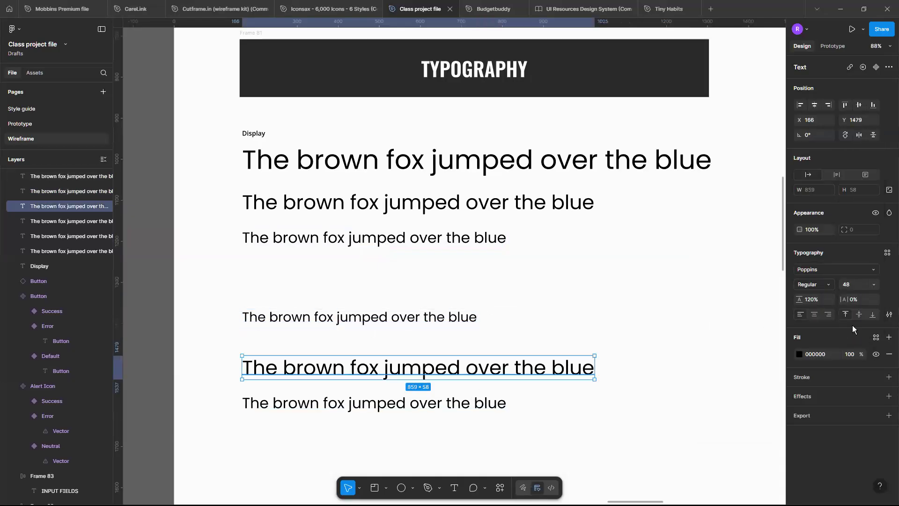
click(873, 283)
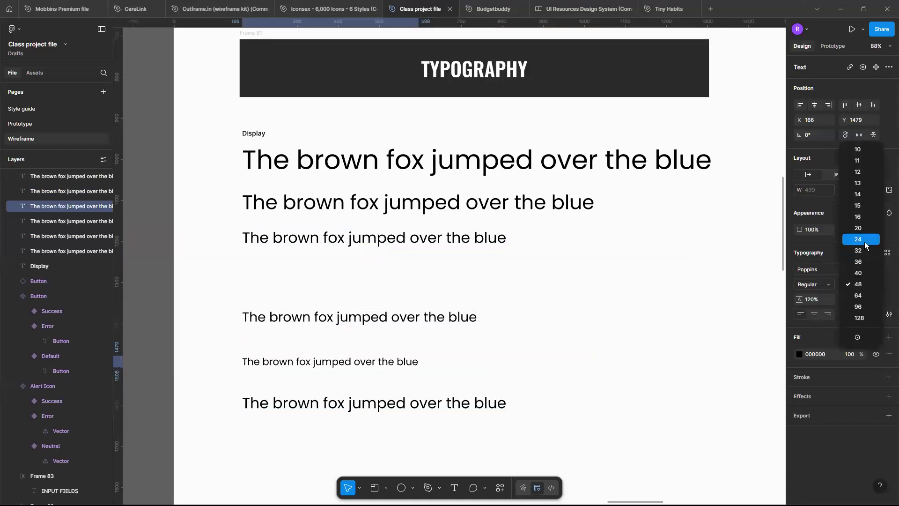
Set the font size of the third line in the lower sample group to 24.
click(497, 403)
click(498, 403)
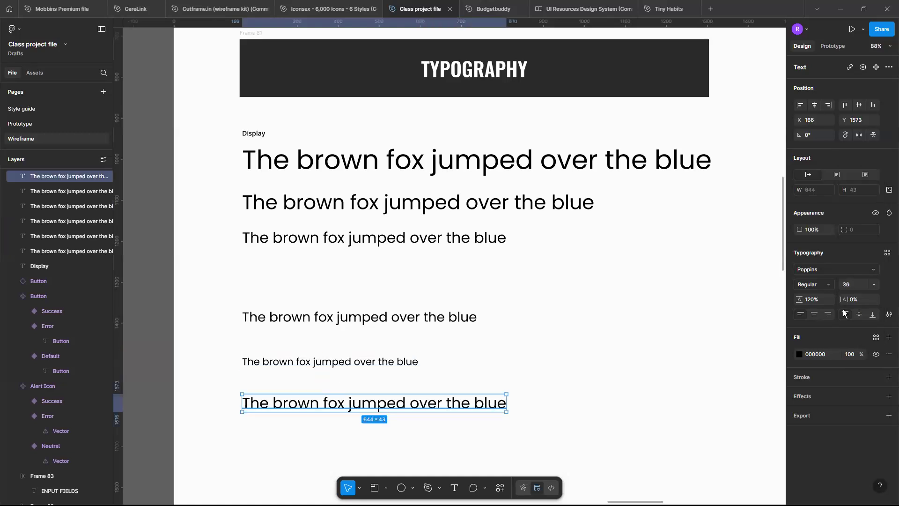
click(871, 285)
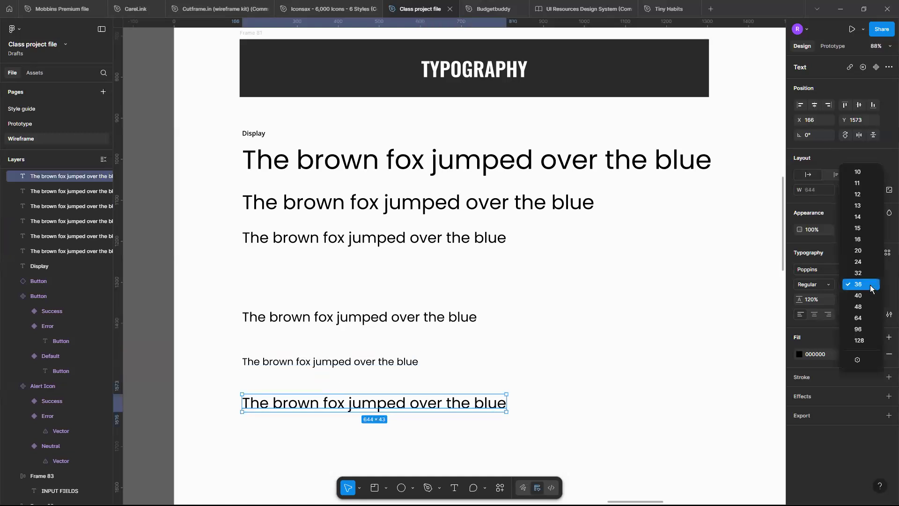
click(863, 260)
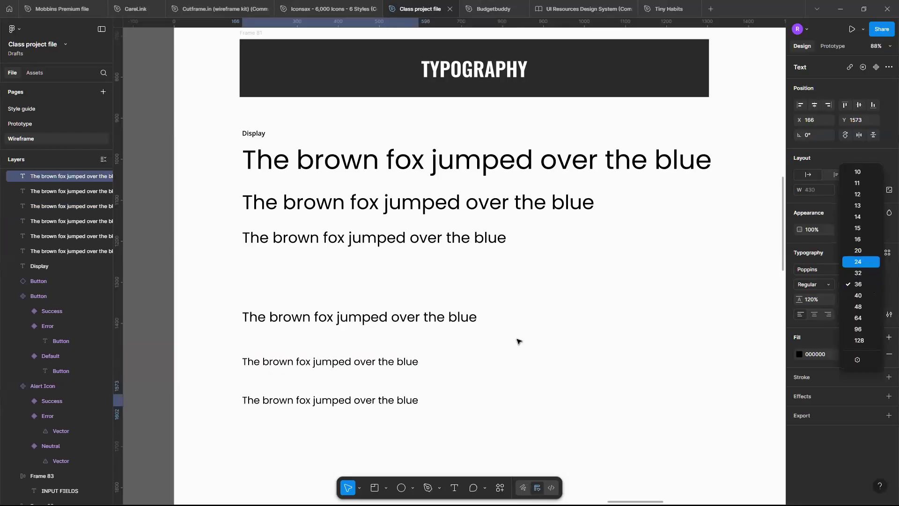
Set the font size of the second line in the lower sample group to 28.
click(396, 365)
click(874, 284)
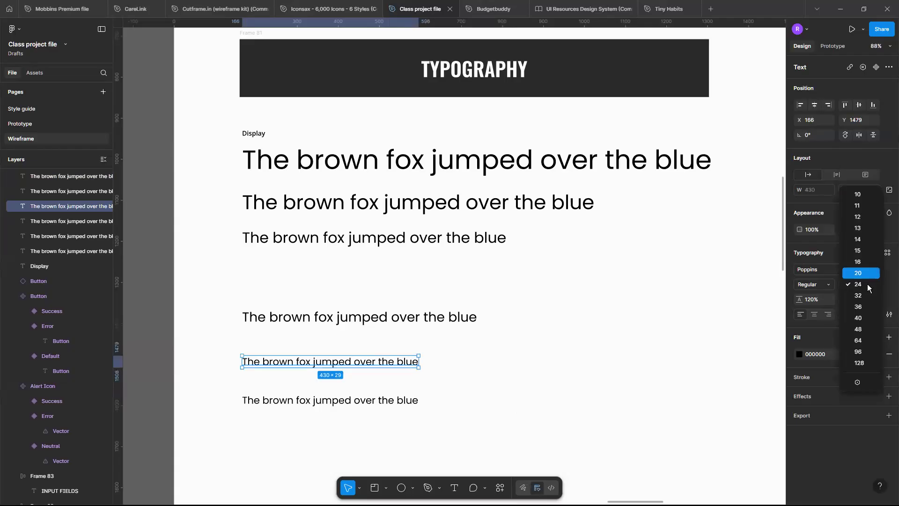
click(857, 284)
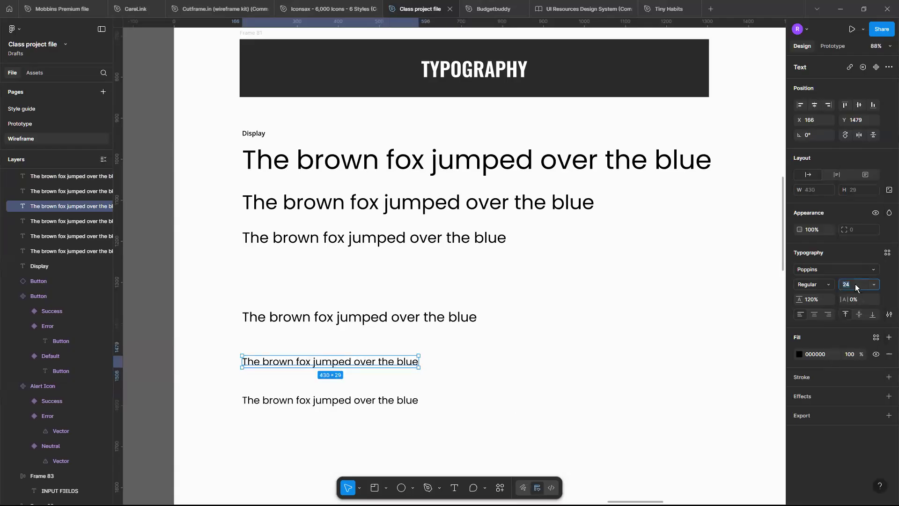
text(28)
key(Return)
Duplicate the Display label to just above the lower sample group and change the copy's text to Heading.
click(264, 134)
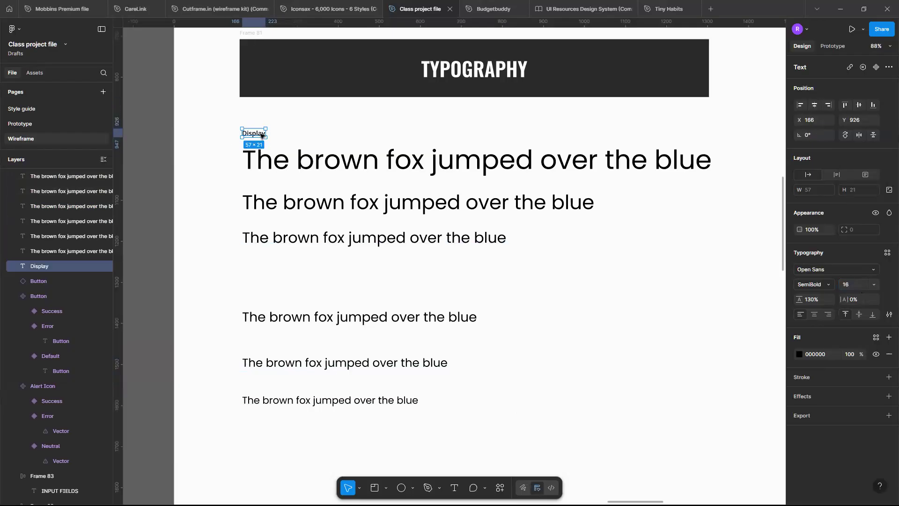
drag(262, 135, 262, 289)
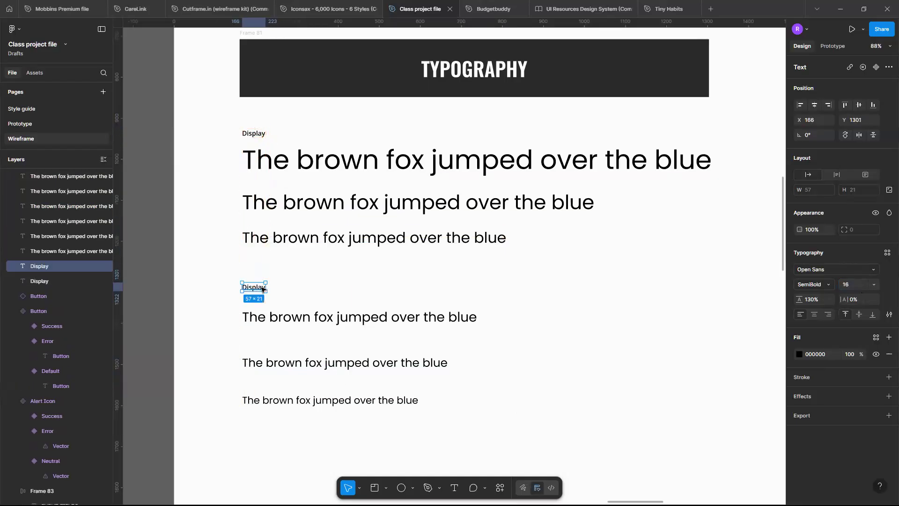
double_click(263, 289)
text(H)
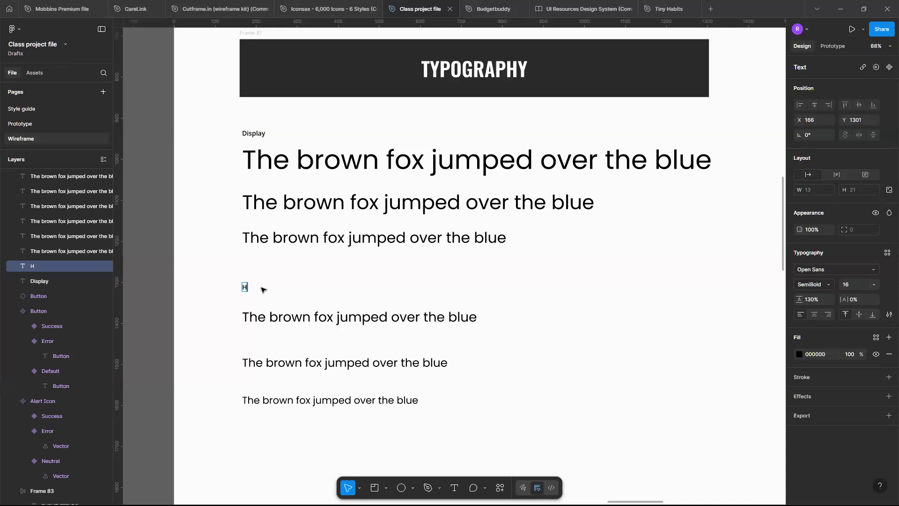
text(eading)
click(333, 302)
Select the three sample lines under Heading and reduce the vertical spacing between them.
scroll(331, 306, down, 2)
scroll(330, 305, down, 4)
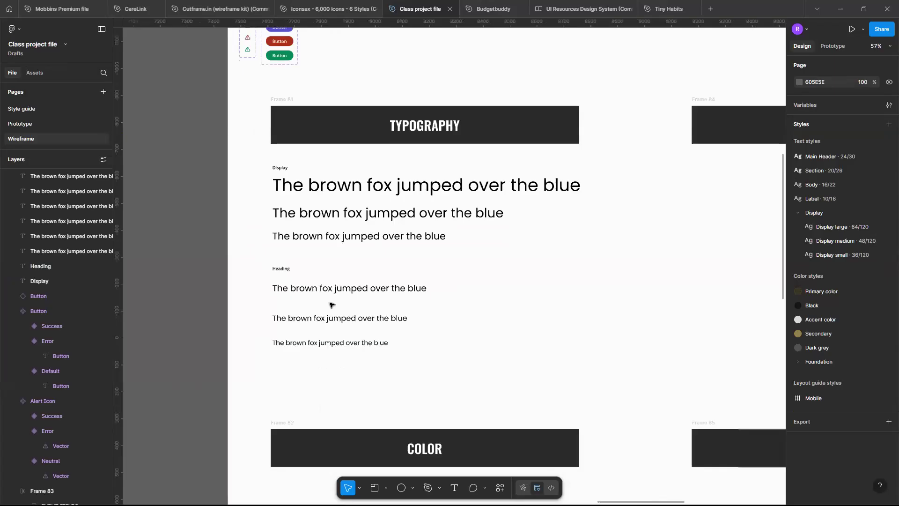
scroll(332, 305, up, 5)
click(346, 315)
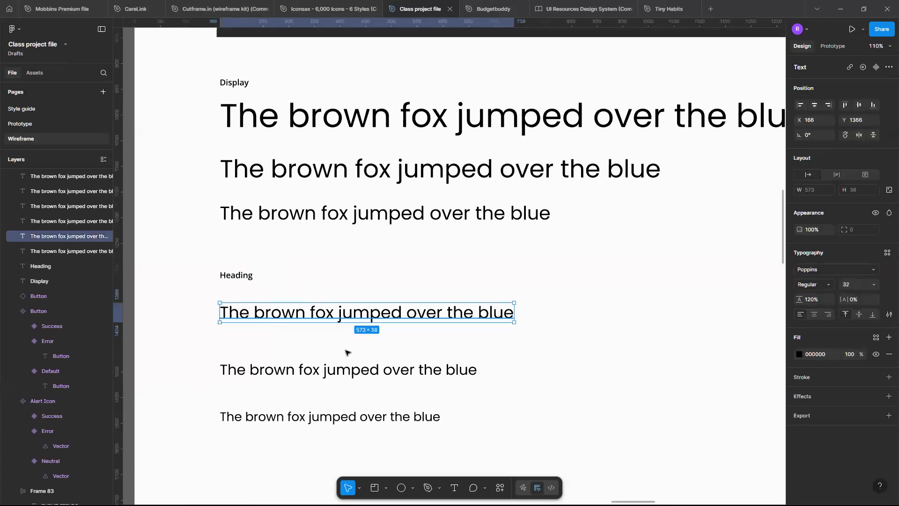
shift+click(351, 369)
shift+click(351, 415)
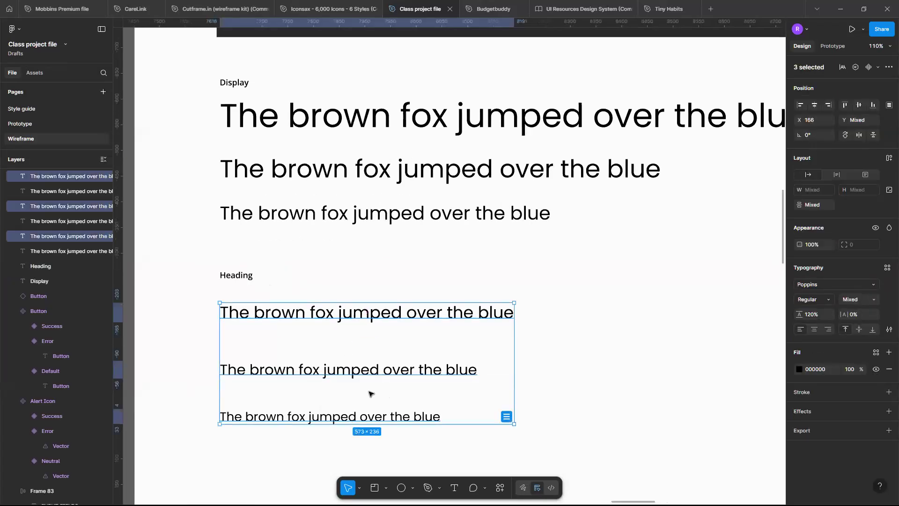
drag(392, 424, 394, 378)
click(403, 401)
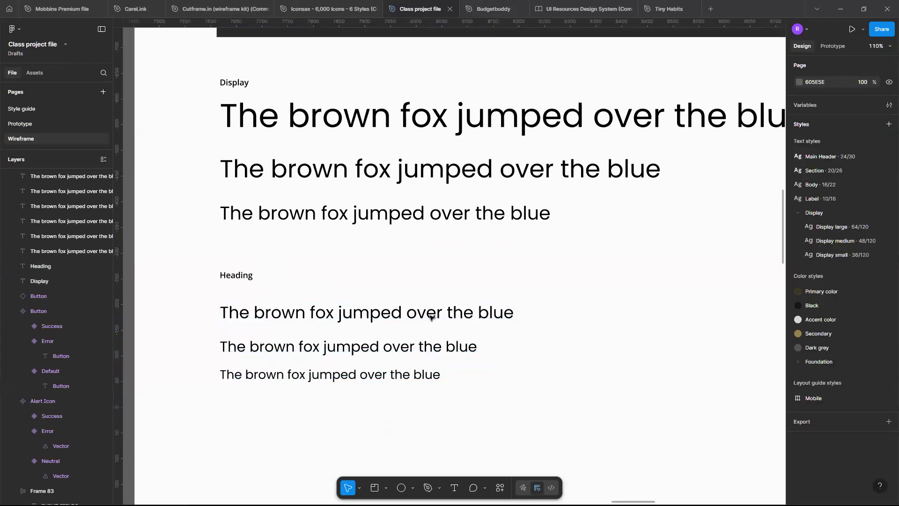
Create a text style named Heading/Heading large from the first sample line under Heading.
scroll(431, 317, down, 5)
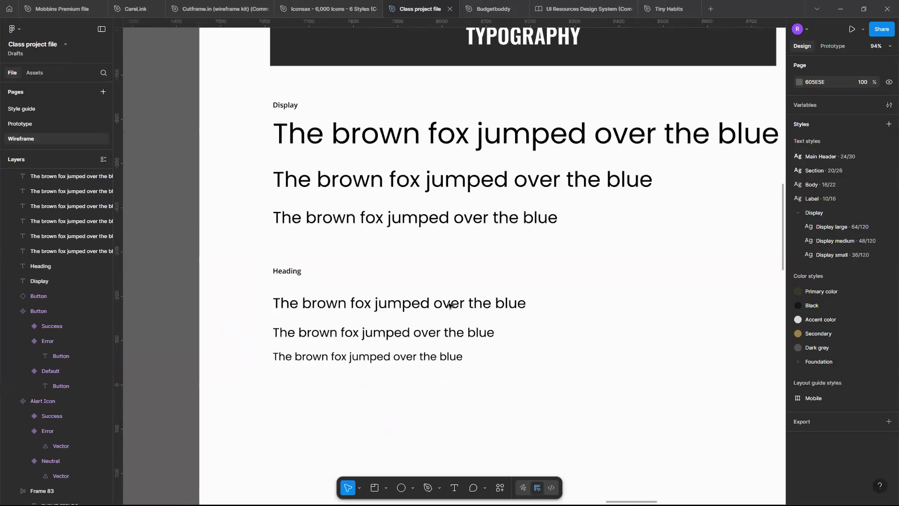
click(449, 305)
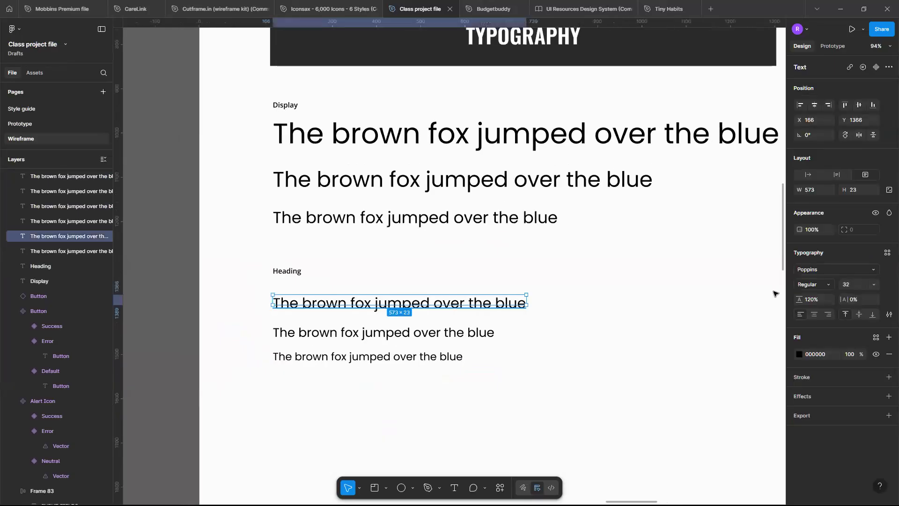
click(886, 254)
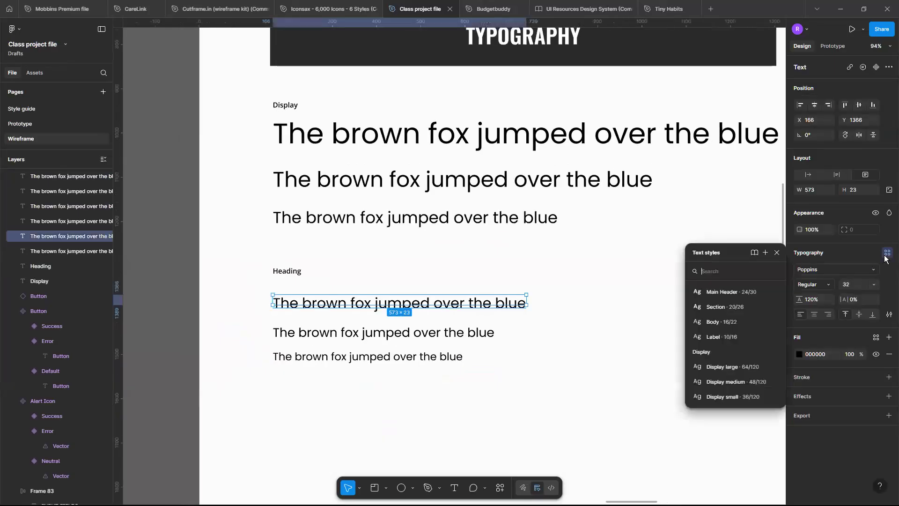
click(766, 254)
text(H)
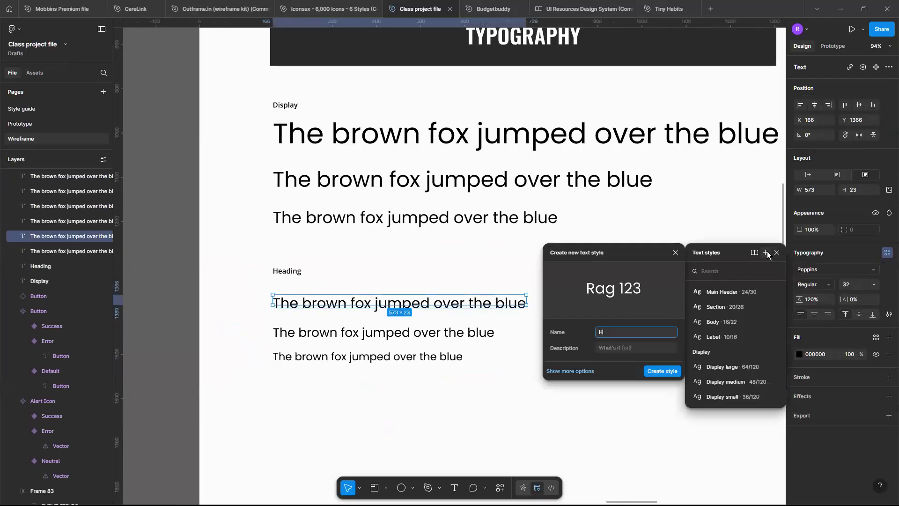
text(eading/Heading large)
click(658, 370)
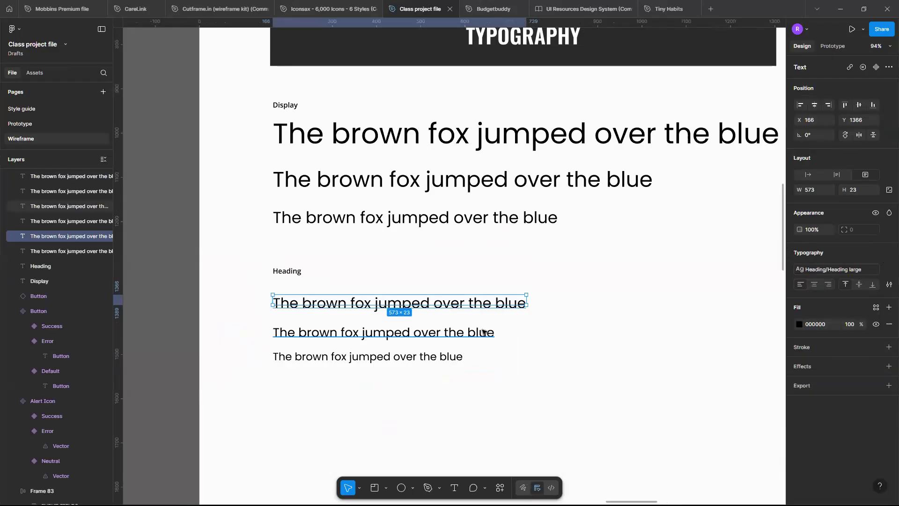
Create a text style named Heading/Heading medium from the second sample line under Heading and view the text styles list.
click(484, 331)
click(888, 253)
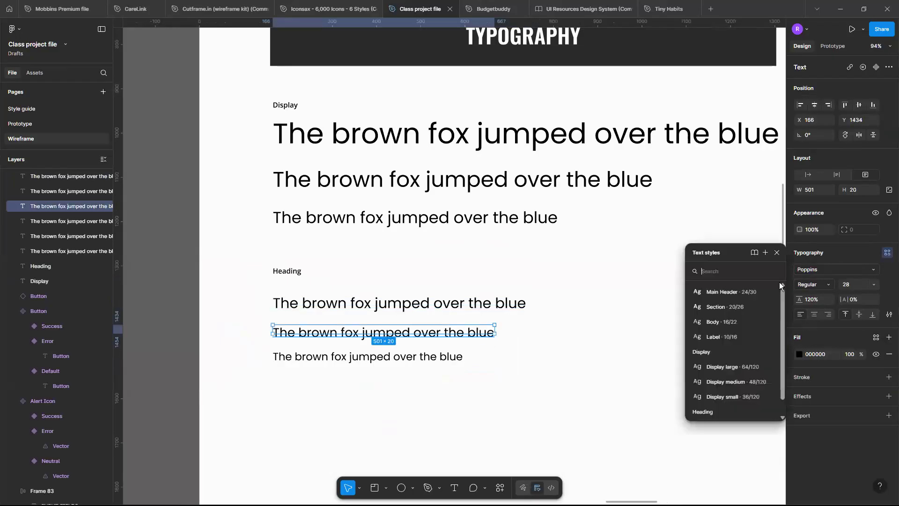
click(765, 253)
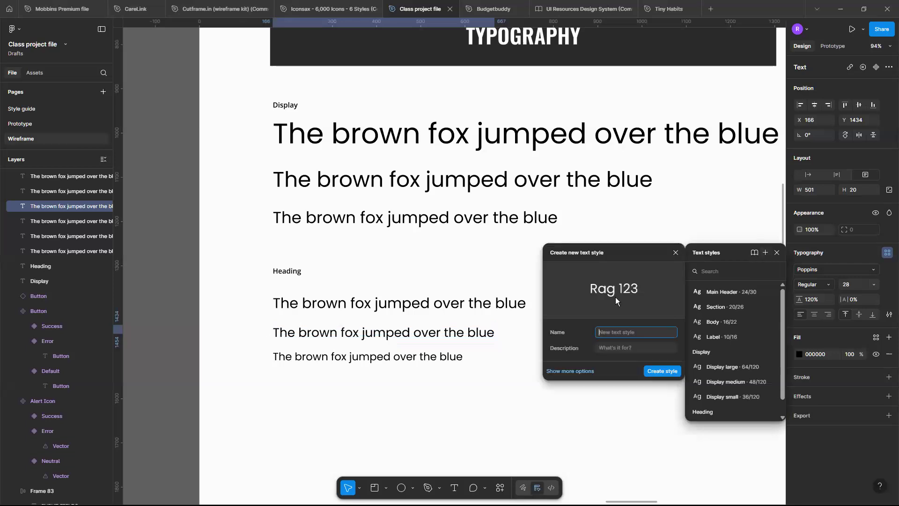
text(H)
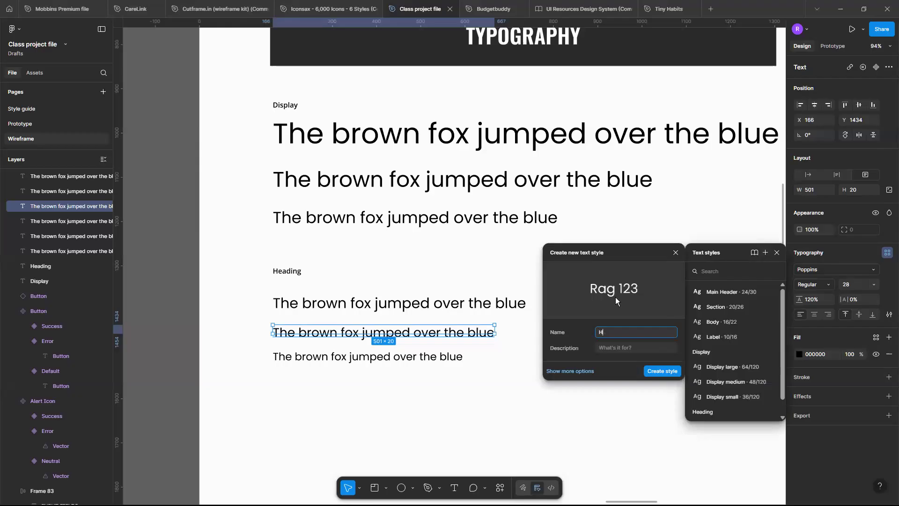
text(eading medium)
text(ading/)
click(675, 370)
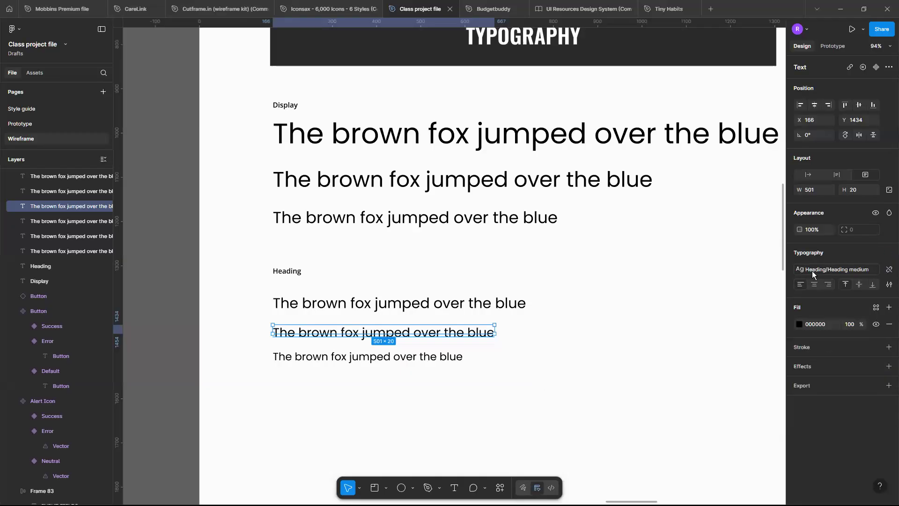
click(811, 270)
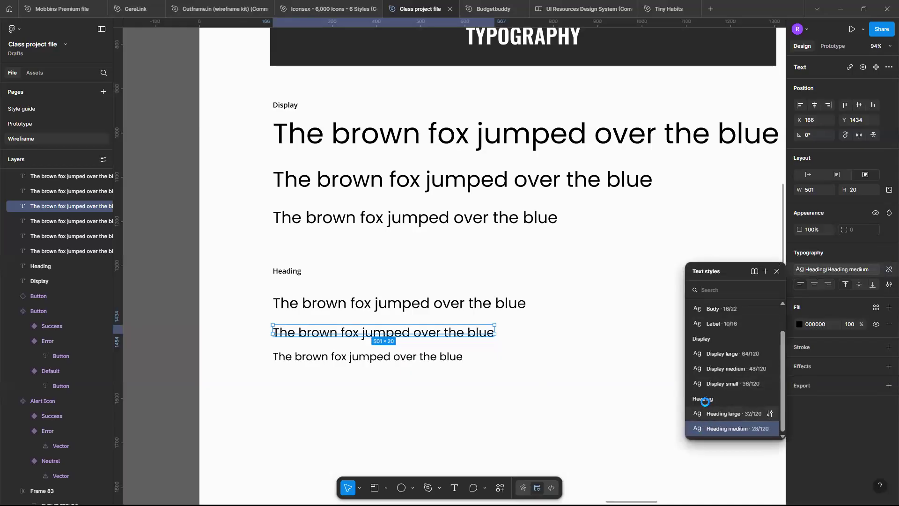
Duplicate the Display medium sample line into the empty area beside the Heading group, at about X 1206, Y 1322.
scroll(428, 306, down, 2)
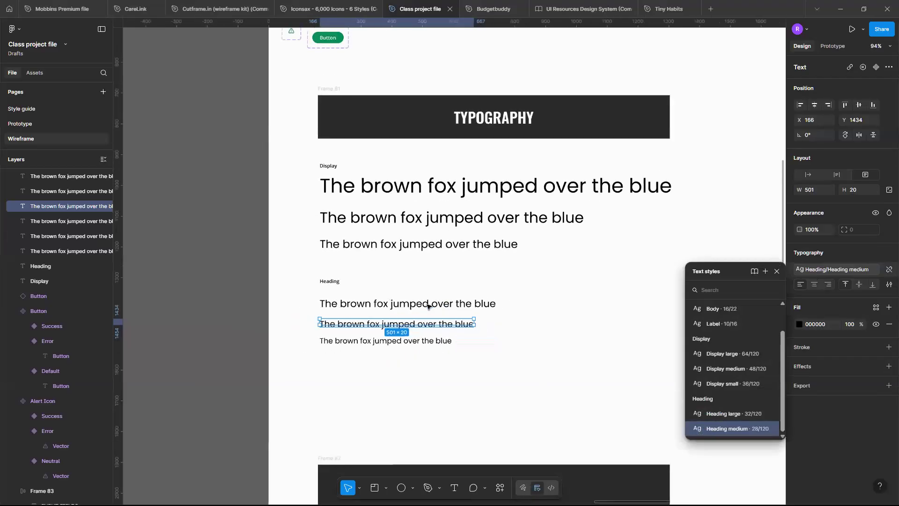
scroll(428, 306, right, 2)
scroll(427, 306, up, 2)
scroll(428, 307, down, 2)
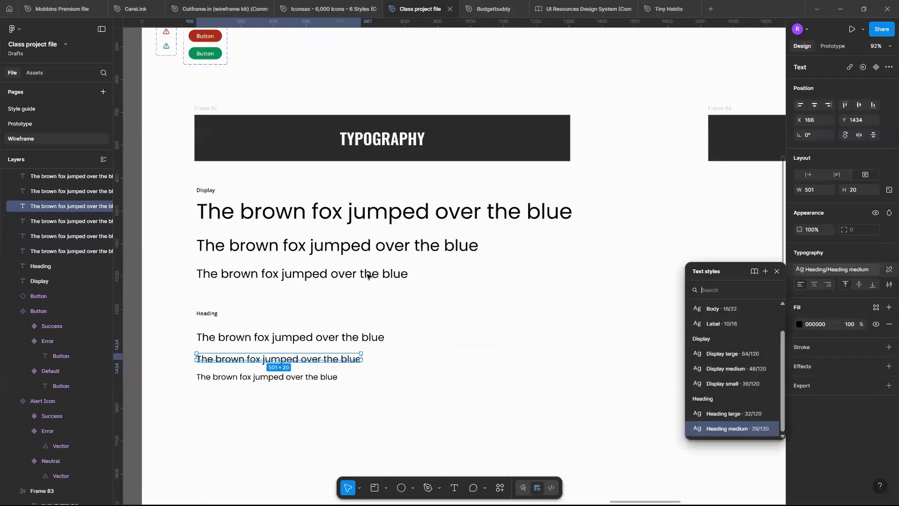
click(414, 254)
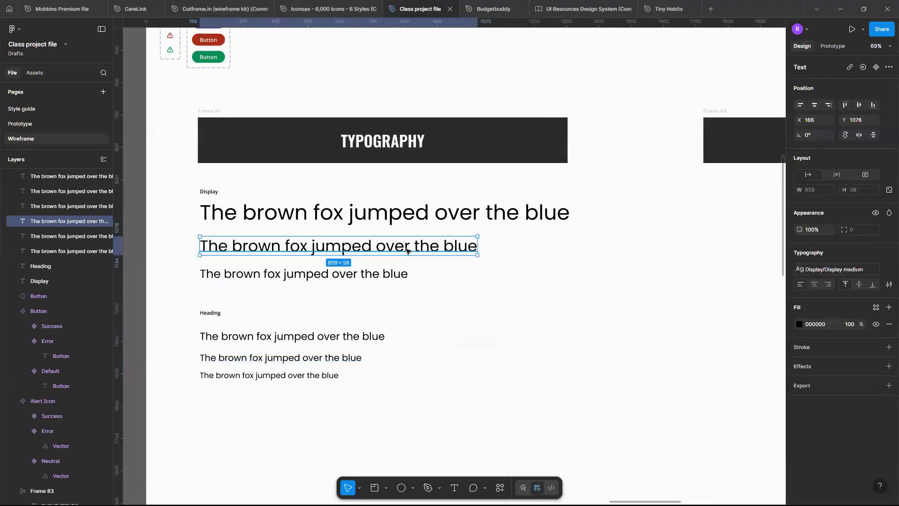
drag(407, 250, 756, 337)
scroll(749, 330, right, 3)
scroll(742, 328, down, 2)
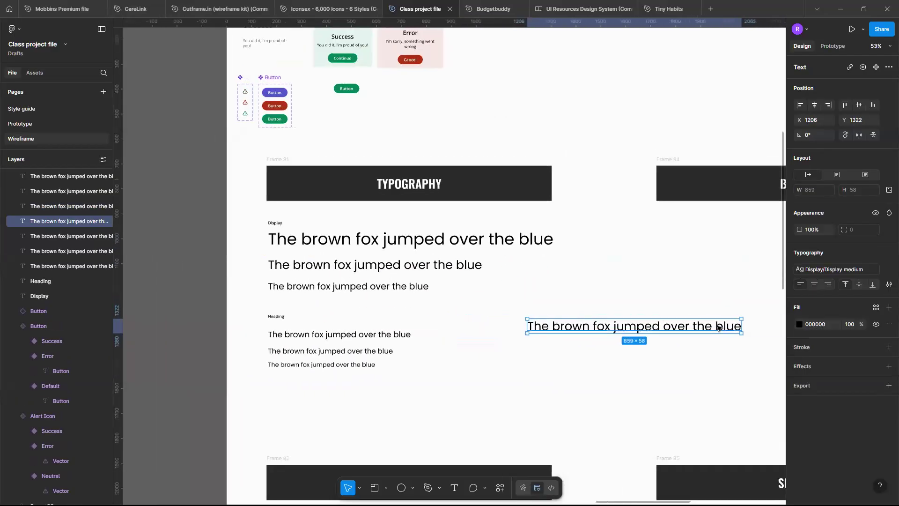
Replace the text of the duplicated Display medium line beside the Heading group with "Success".
scroll(718, 327, up, 5)
scroll(716, 323, down, 3)
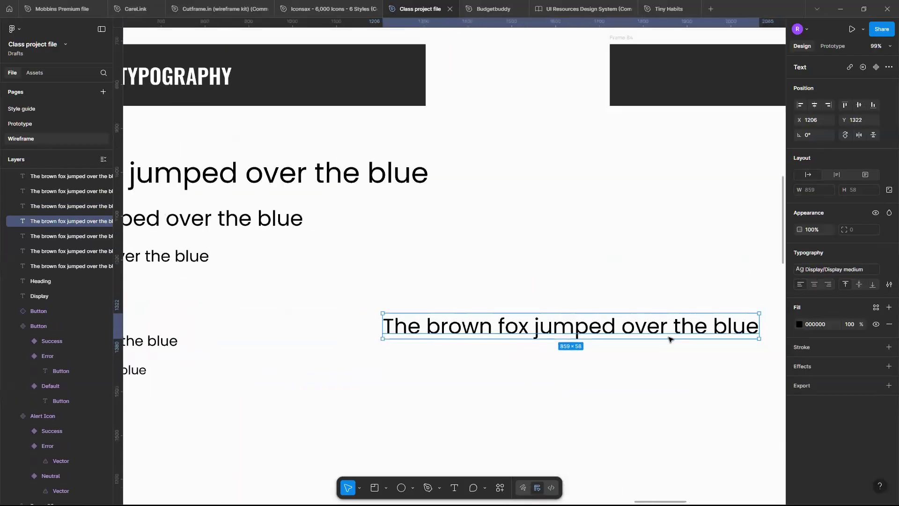
key(Return)
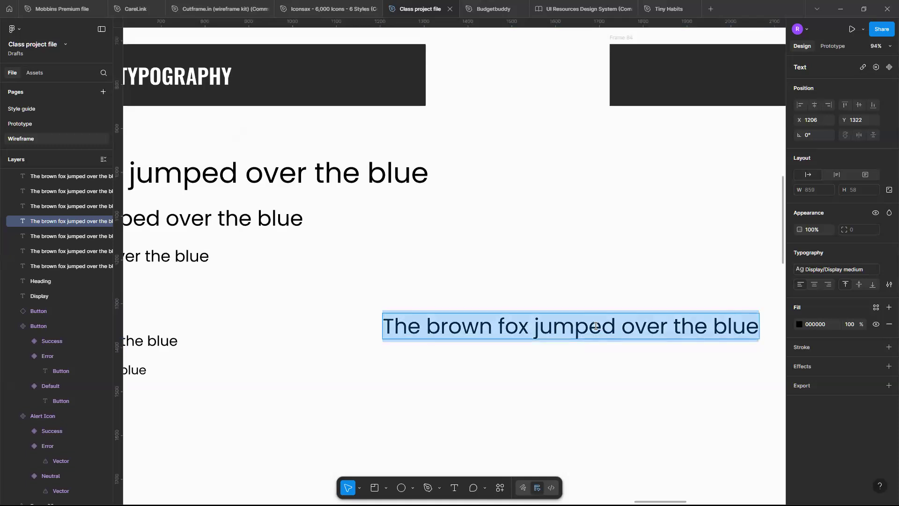
text(S)
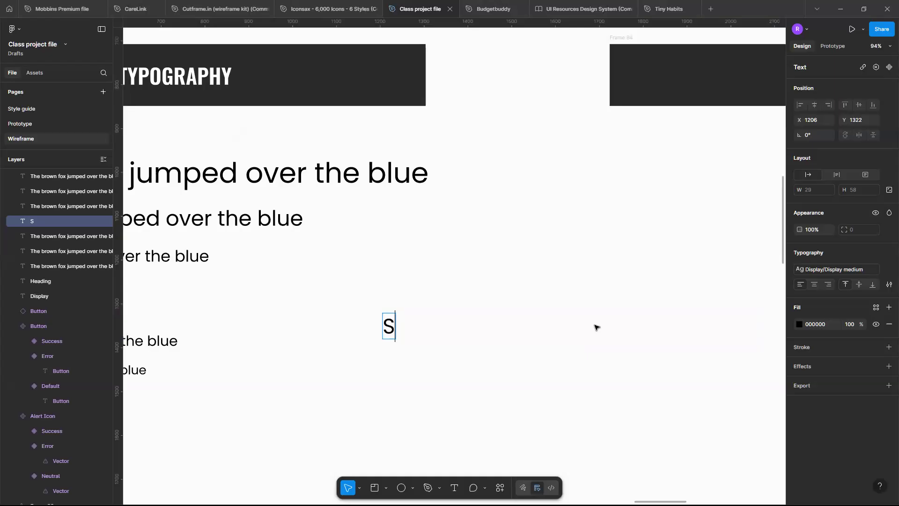
text(uccess)
key(Escape)
Duplicate the Success text directly below itself, at about X 1205, Y 1425, and change the copy to "Congratulations, you did it".
drag(452, 333, 452, 378)
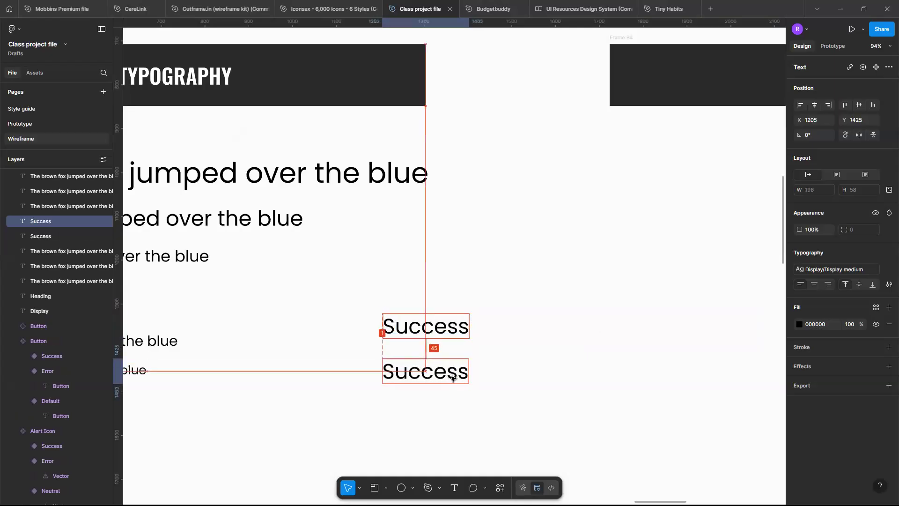
double_click(452, 378)
text(C)
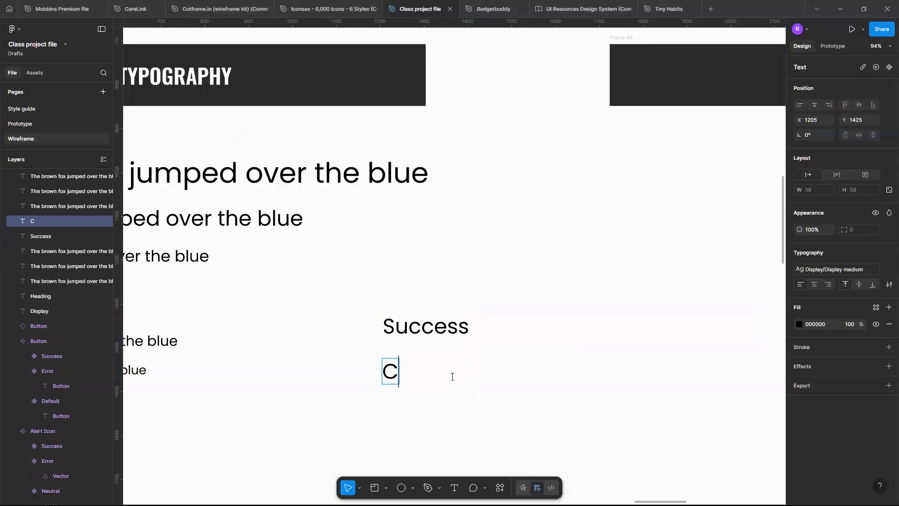
text(ongratulations, you did it)
key(Escape)
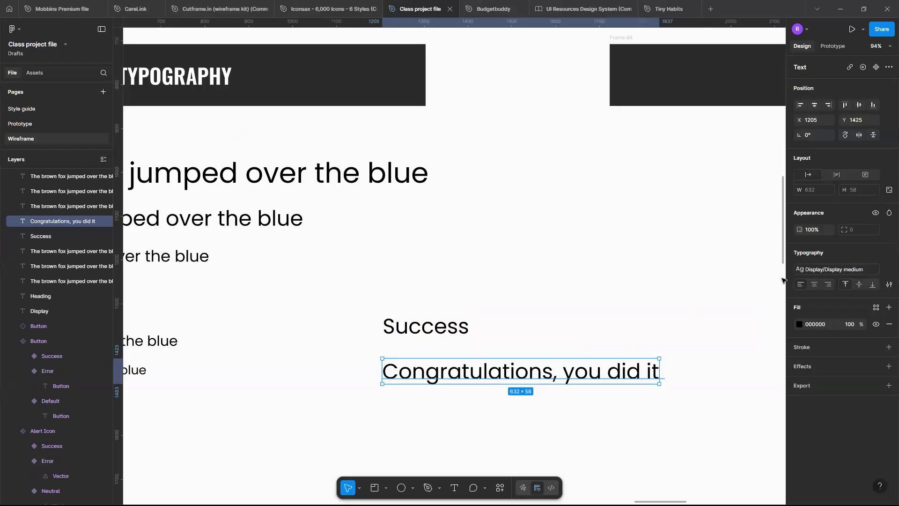
Apply the Heading/Heading medium style to the Congratulations line and move Success closer above it, to about X 1212, Y 1350.
click(846, 268)
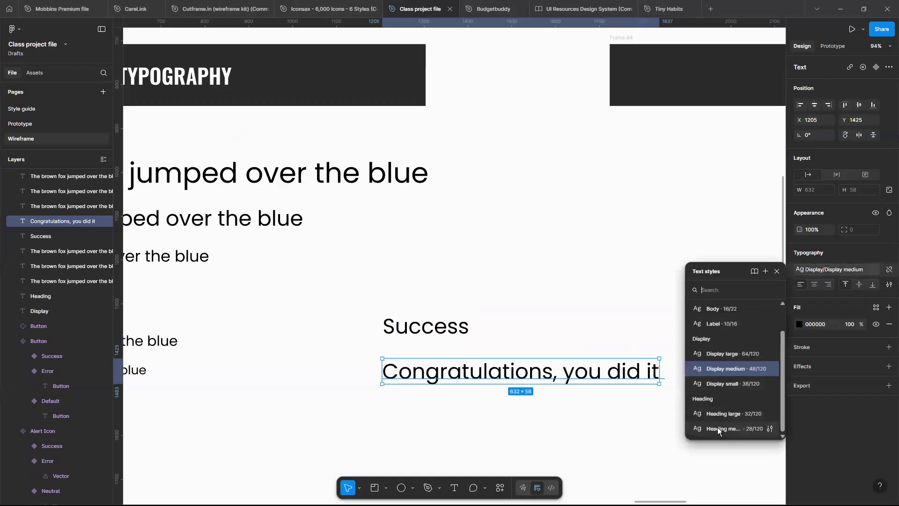
click(720, 428)
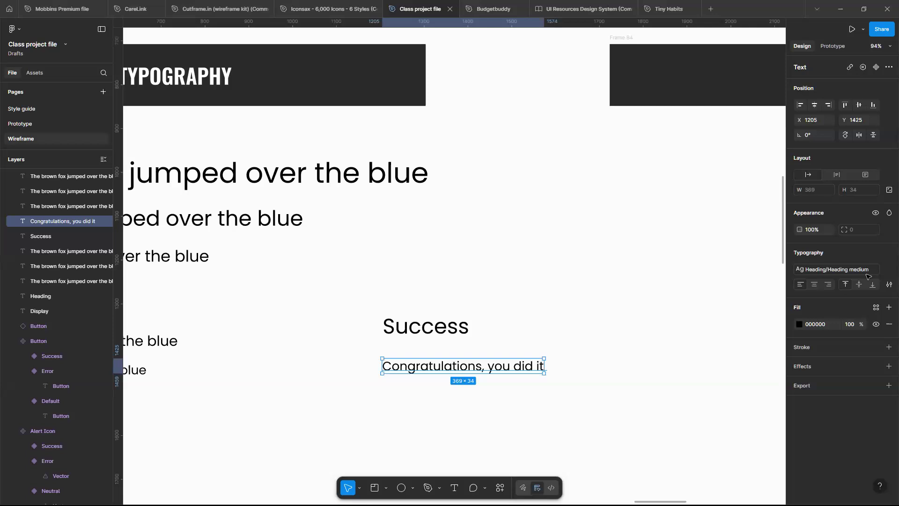
click(443, 340)
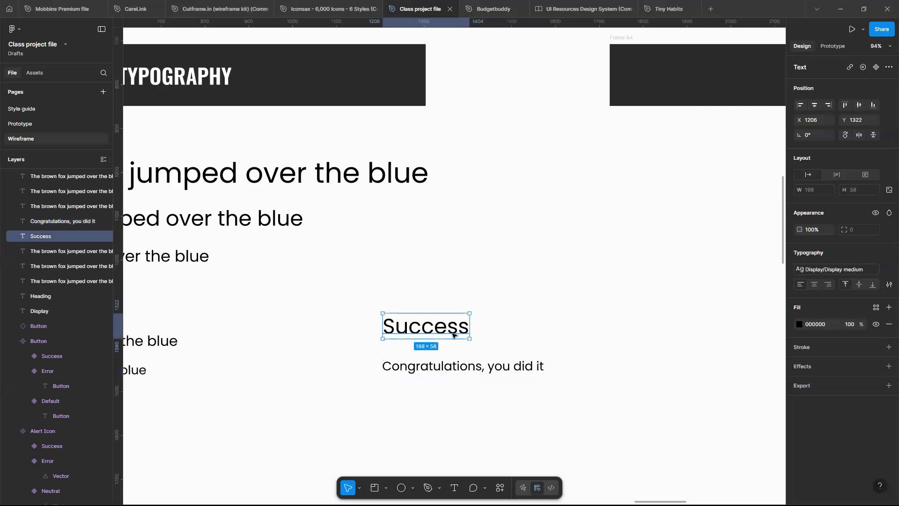
drag(463, 346, 451, 344)
scroll(450, 344, left, 3)
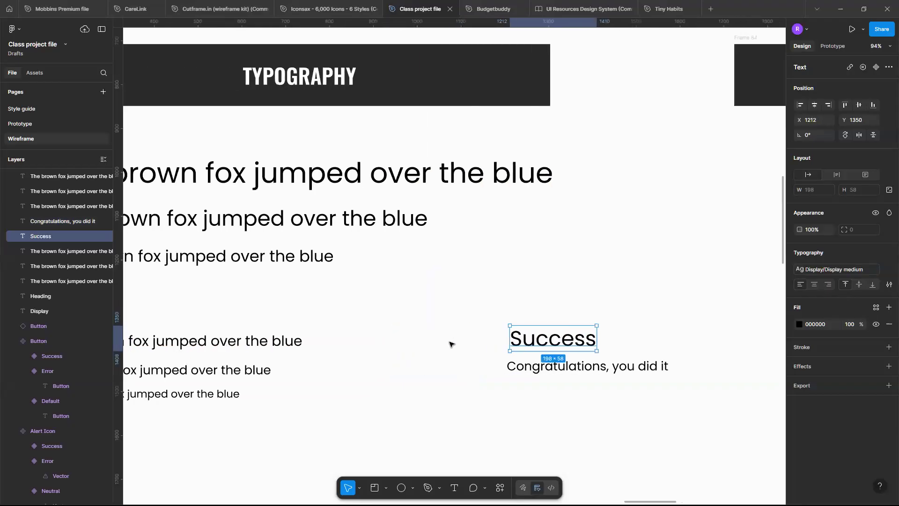
ctrl+scroll(450, 344, down, 2)
ctrl+scroll(655, 358, down, 2)
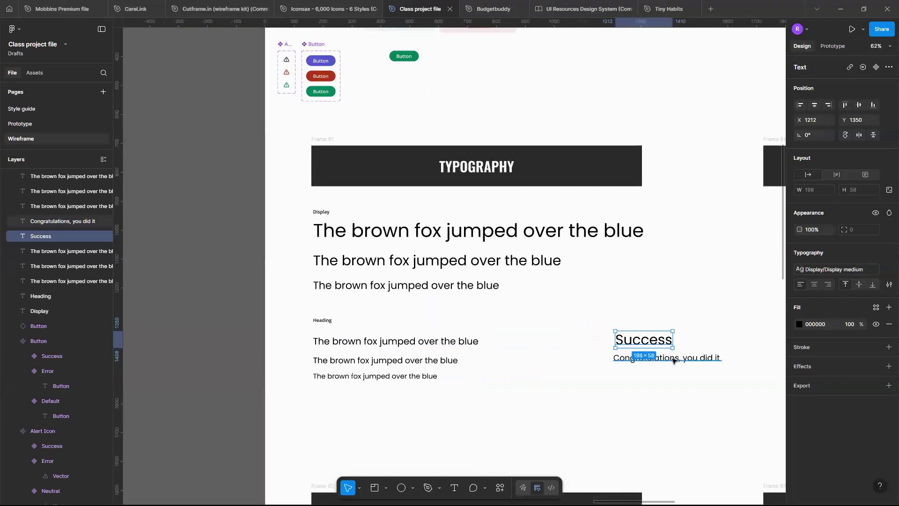
Edit the Heading medium text style from the second sample line under Heading and set its font size to 50.
click(675, 359)
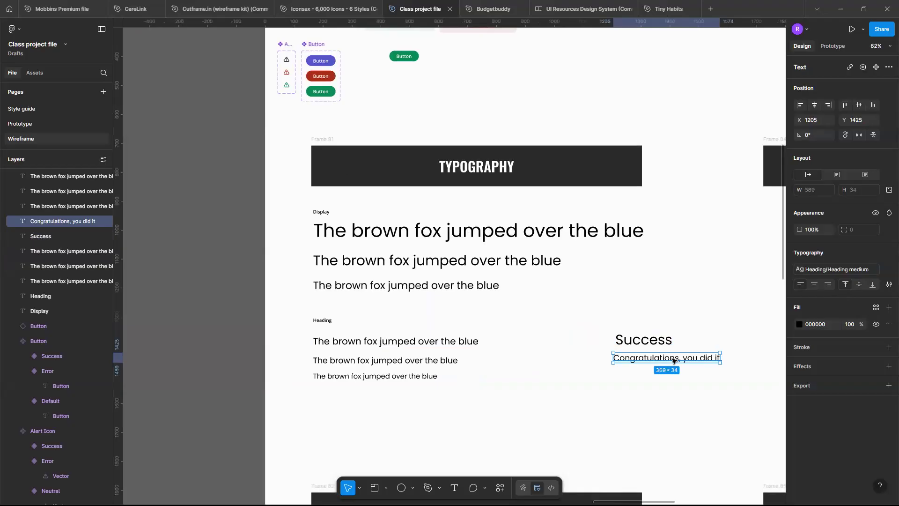
click(379, 361)
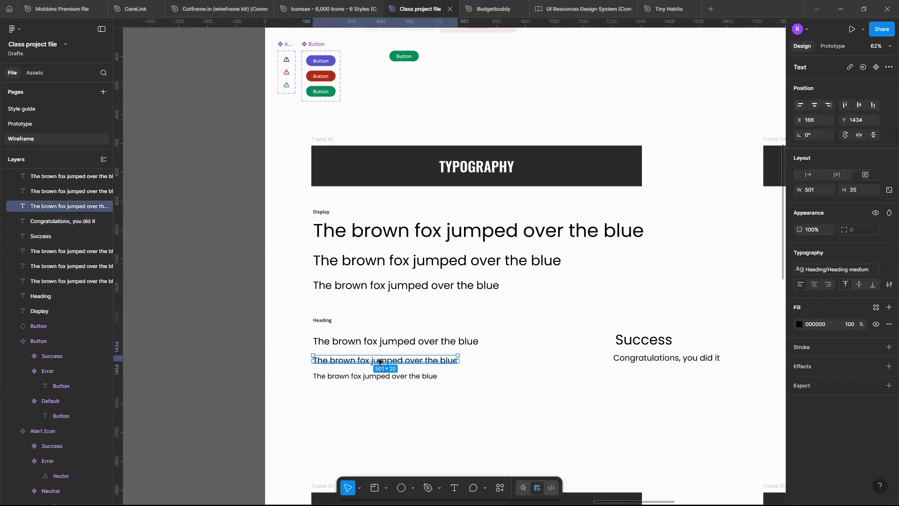
scroll(379, 360, down, 1)
click(849, 269)
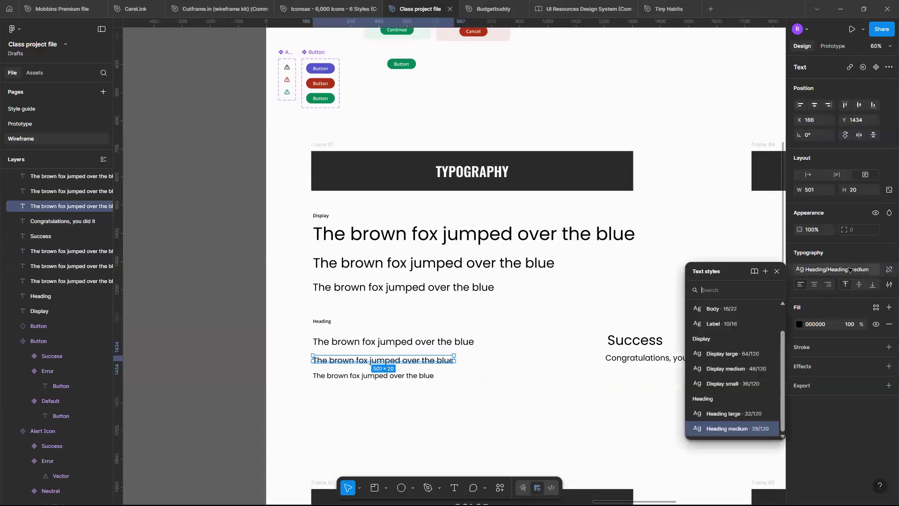
mouse_move(770, 429)
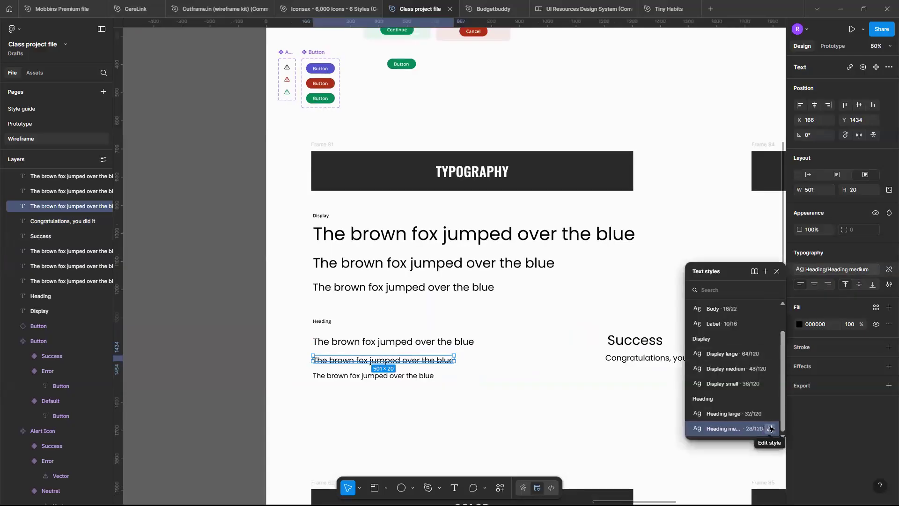
click(770, 429)
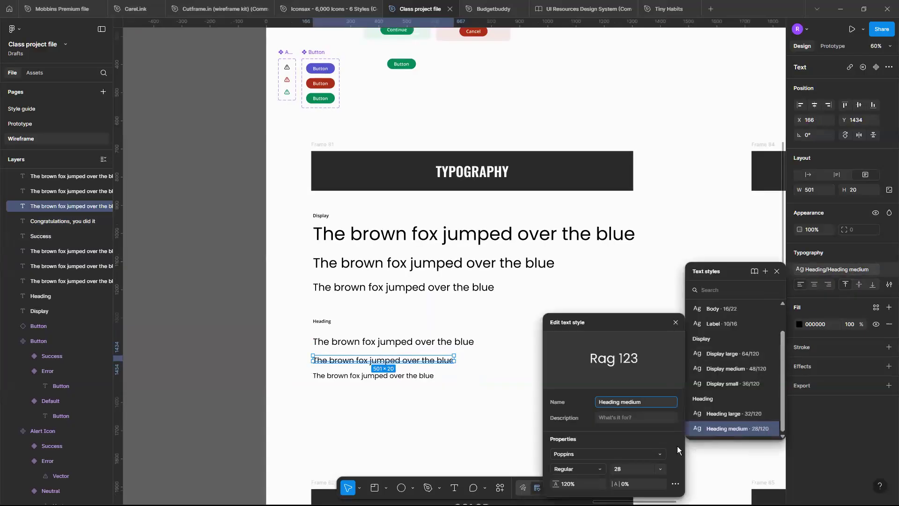
click(632, 467)
text(50)
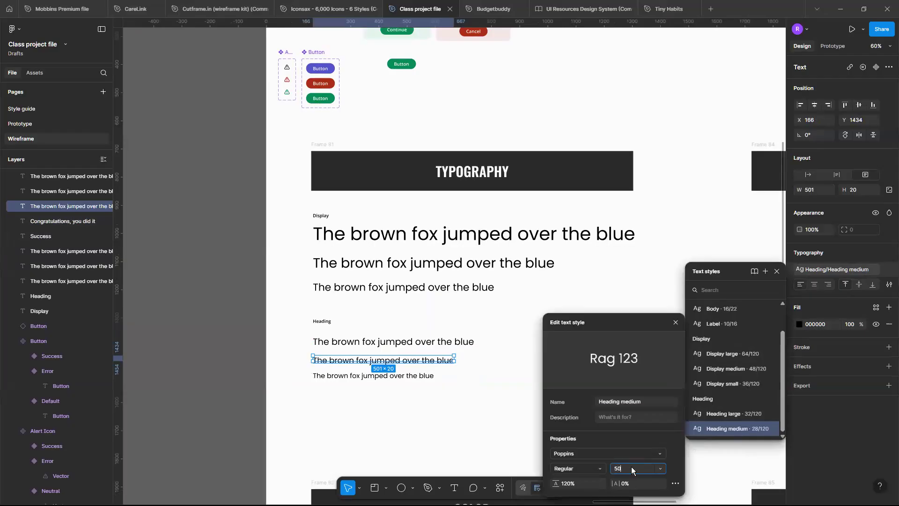
key(Return)
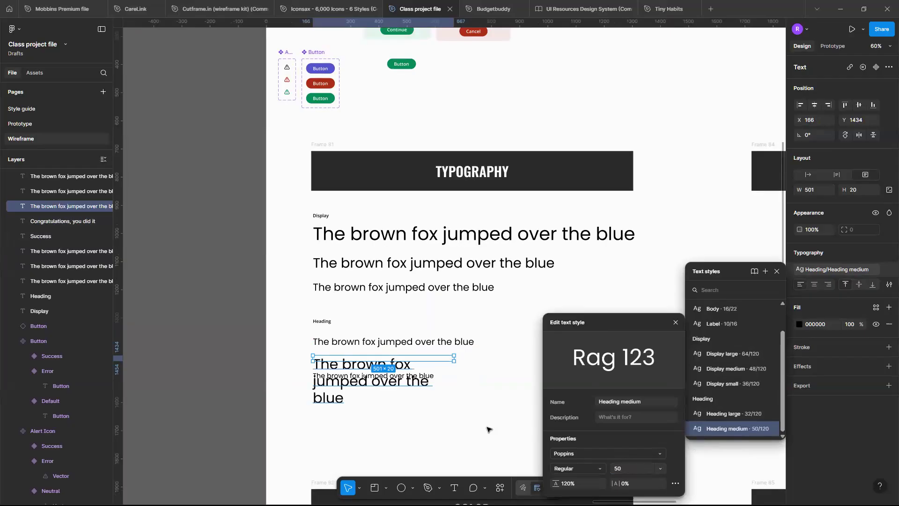
click(490, 413)
scroll(438, 367, up, 3)
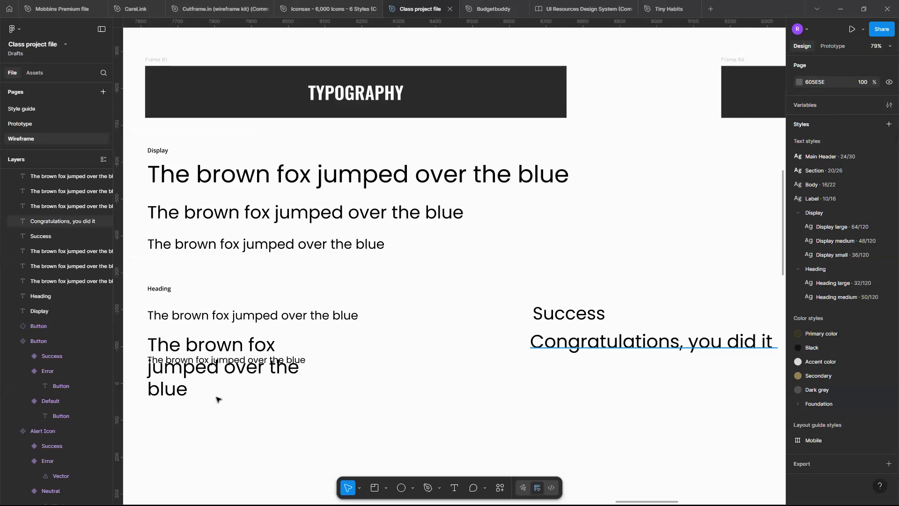
Undo the font size change made to the Heading medium text style.
key(ctrl+z)
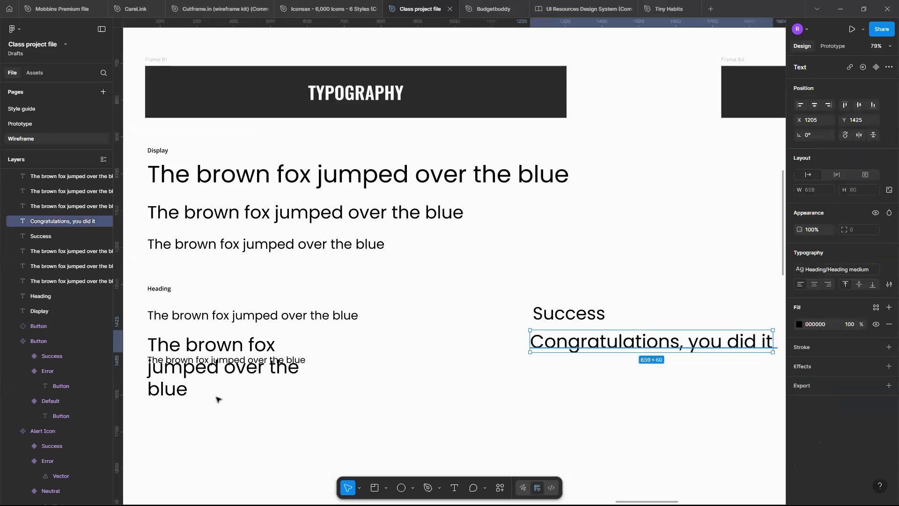
key(Delete)
key(ctrl+z)
key(ctrl+z)
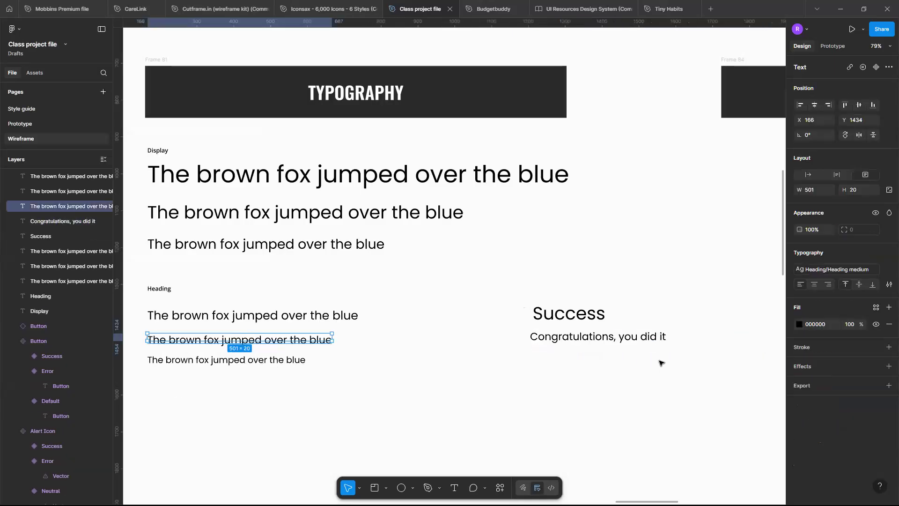
Delete the Success and Congratulations sample texts beside the Heading group.
click(177, 401)
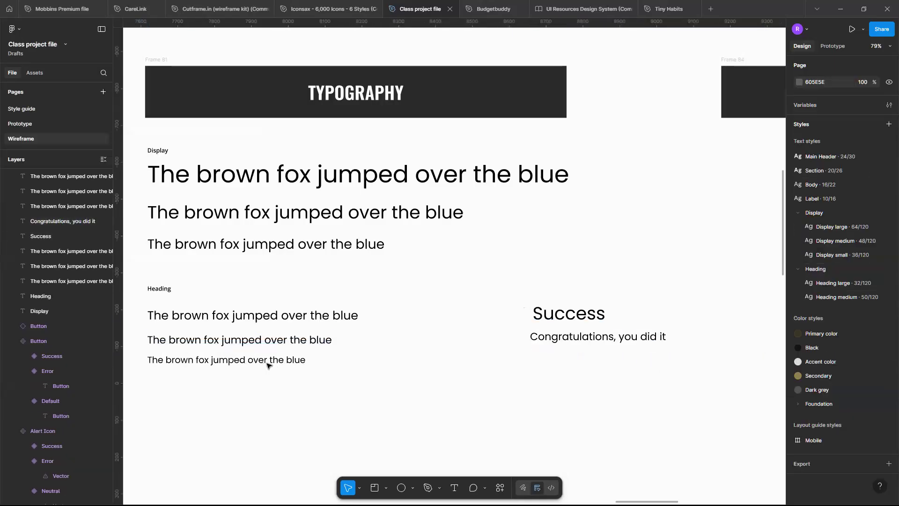
drag(523, 298, 789, 335)
key(Delete)
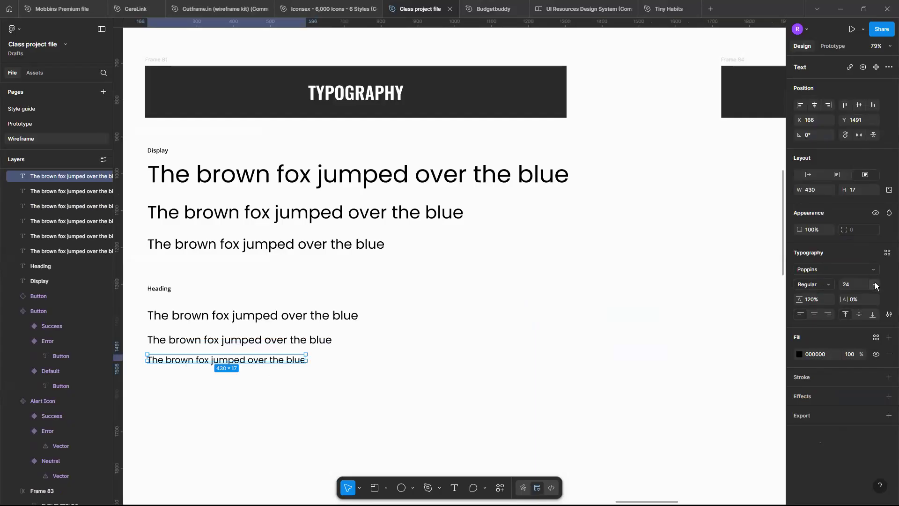
Create a text style named Heading/Heading small from the third sample line under Heading.
click(887, 253)
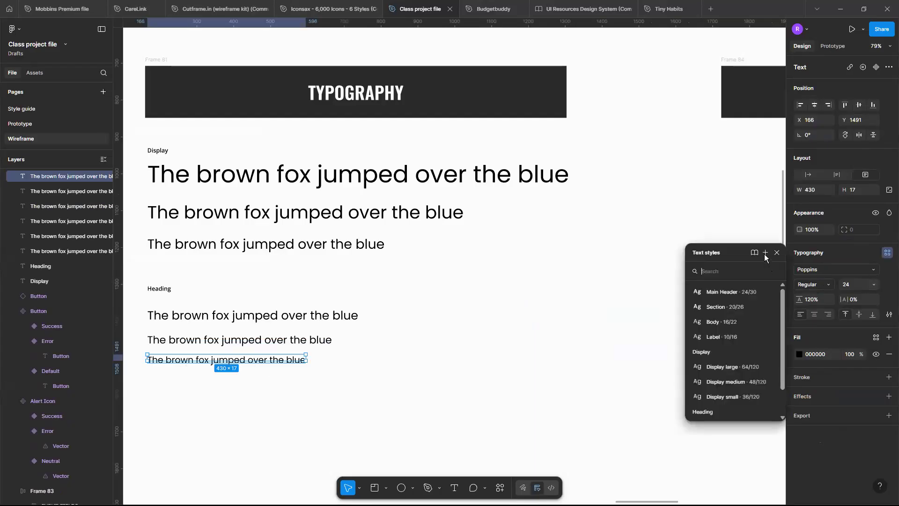
click(765, 252)
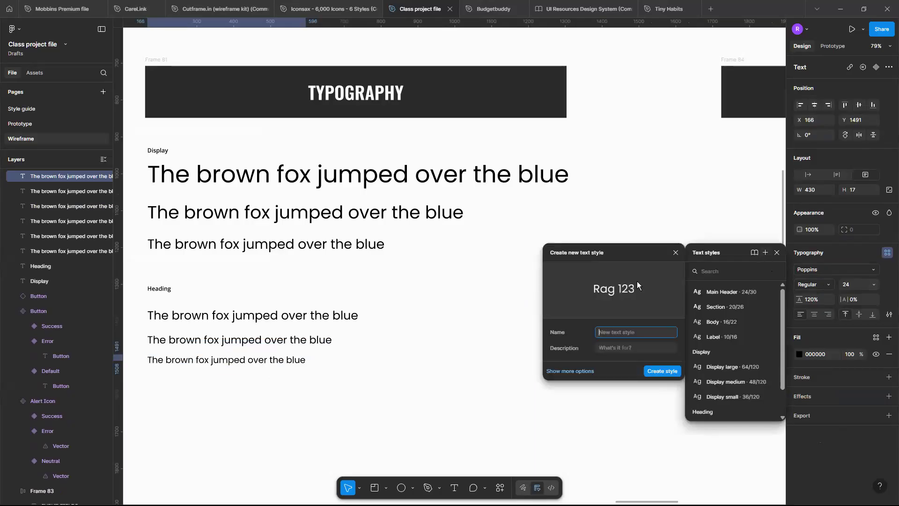
text(H)
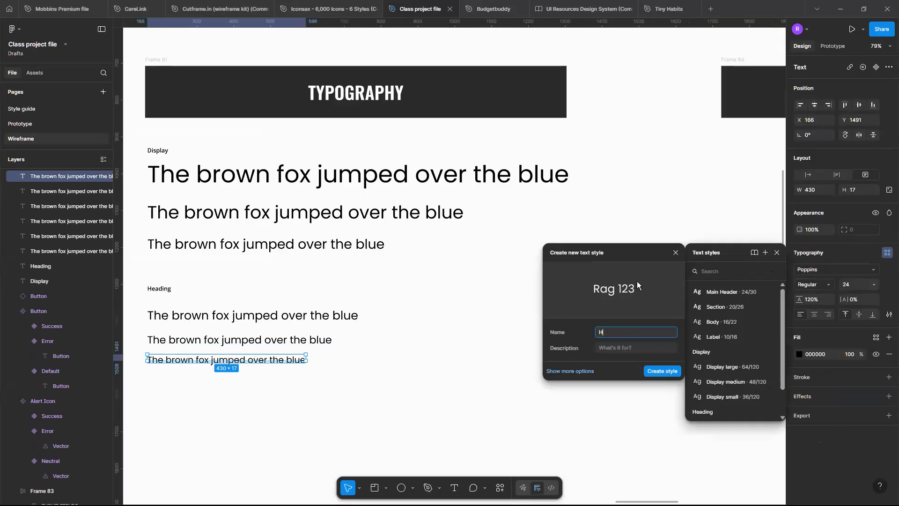
text(eading/H)
click(658, 370)
click(461, 359)
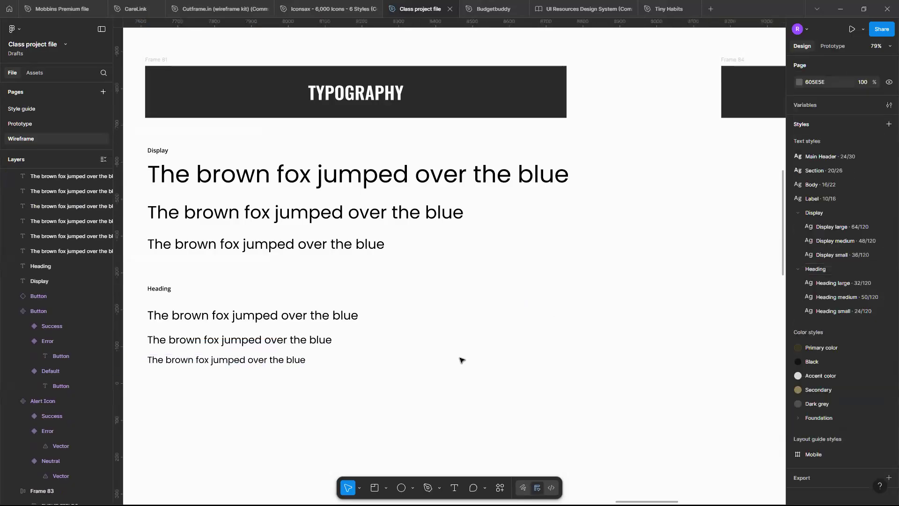
scroll(461, 360, down, 5)
scroll(459, 357, left, 3)
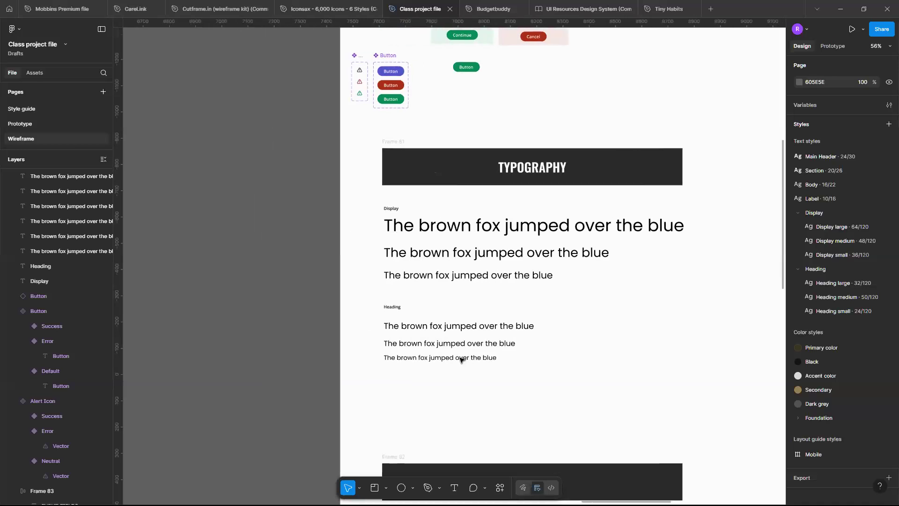
scroll(414, 236, up, 5)
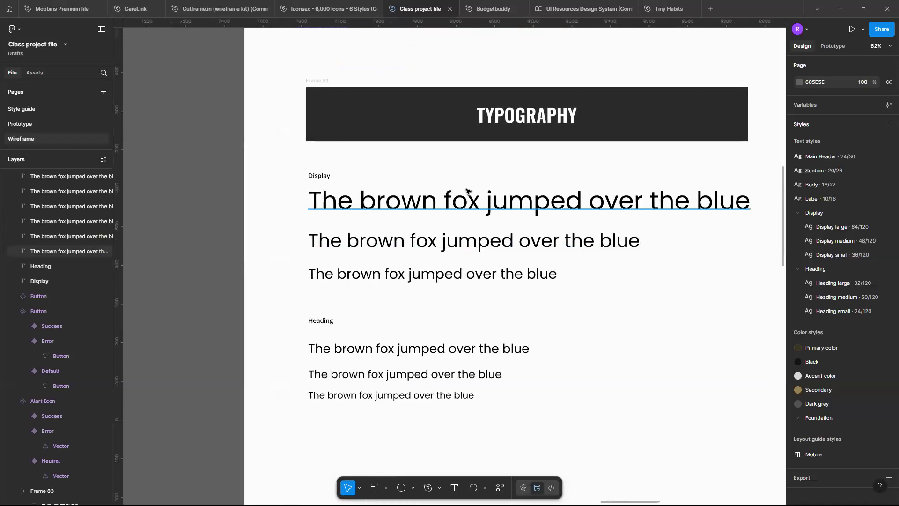
click(499, 205)
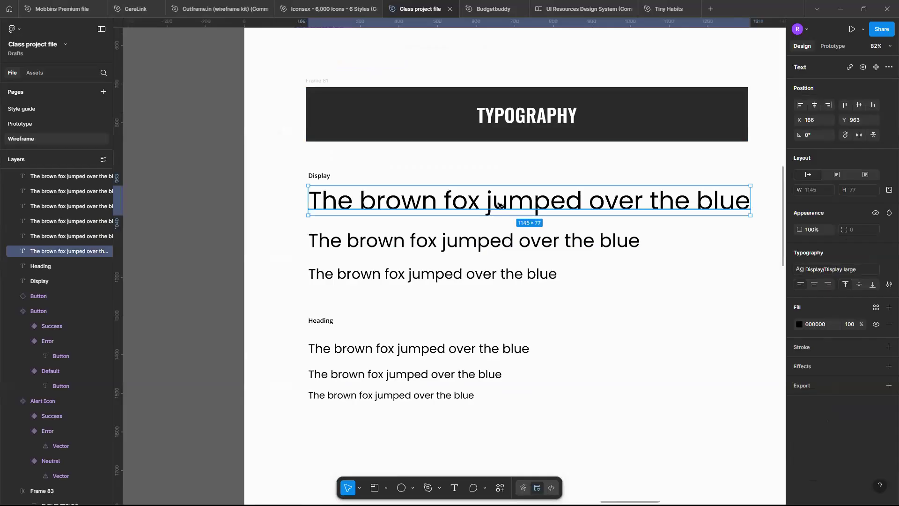
scroll(607, 249, up, 3)
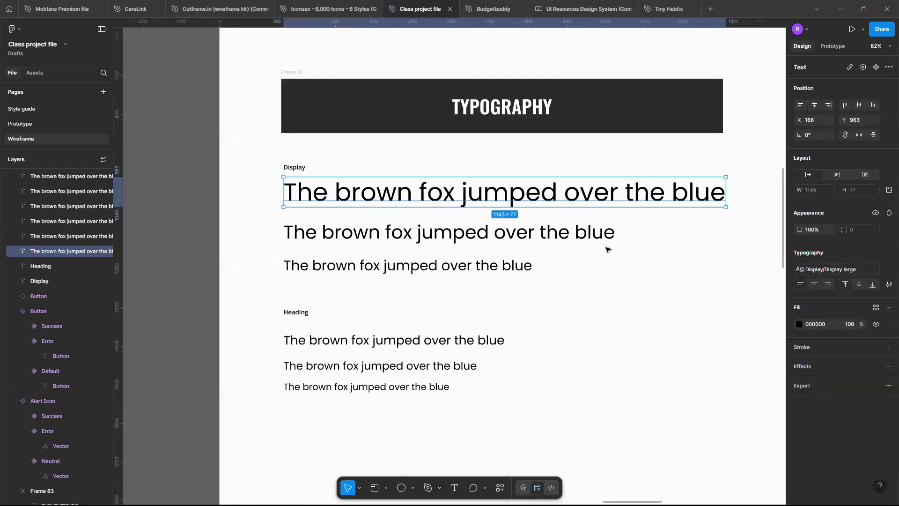
scroll(609, 236, down, 3)
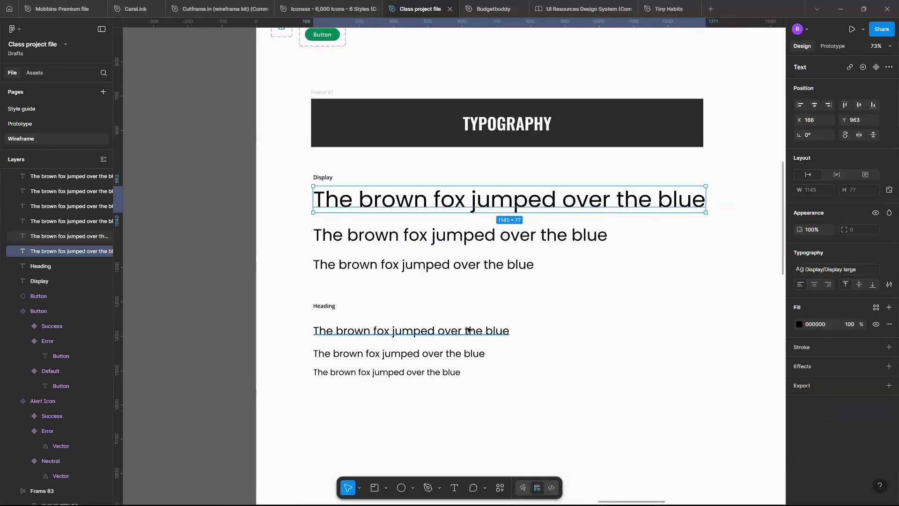
scroll(400, 330, down, 1)
Duplicate the first sample line under Heading into the space beside it, at about X 796, Y 1366.
click(411, 295)
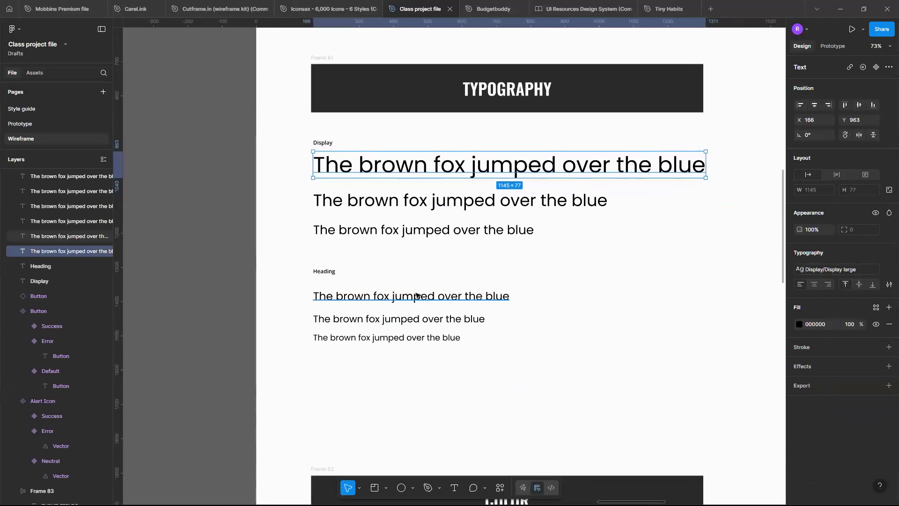
drag(416, 295, 634, 295)
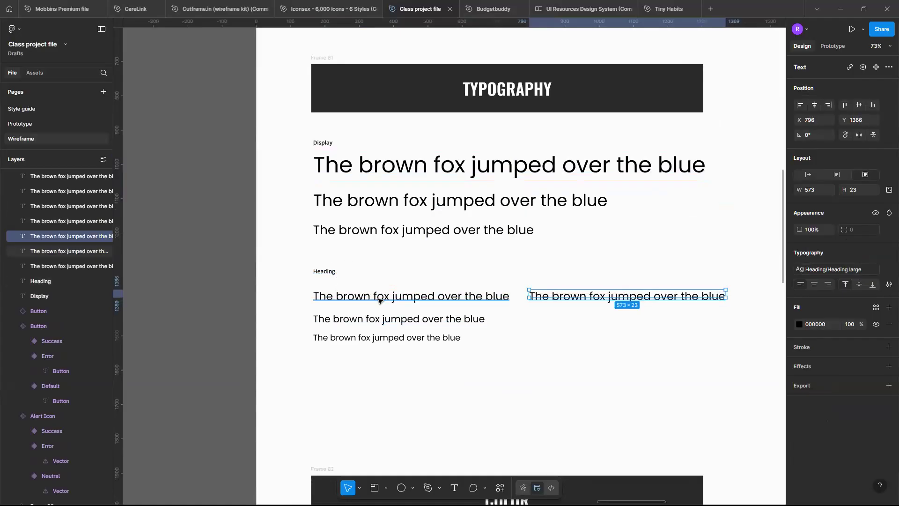
scroll(380, 299, up, 2)
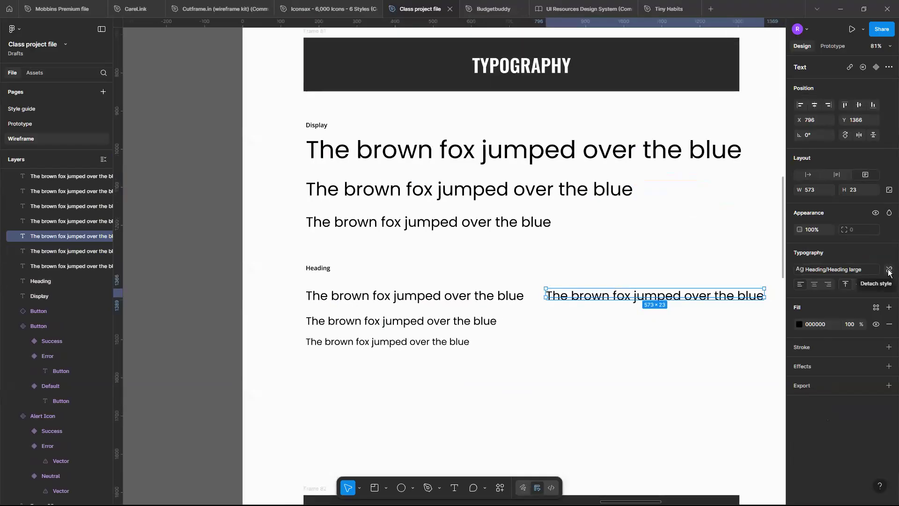
Detach the Heading large style from the duplicated line, set its weight to SemiBold and widen its box to 650.
click(889, 272)
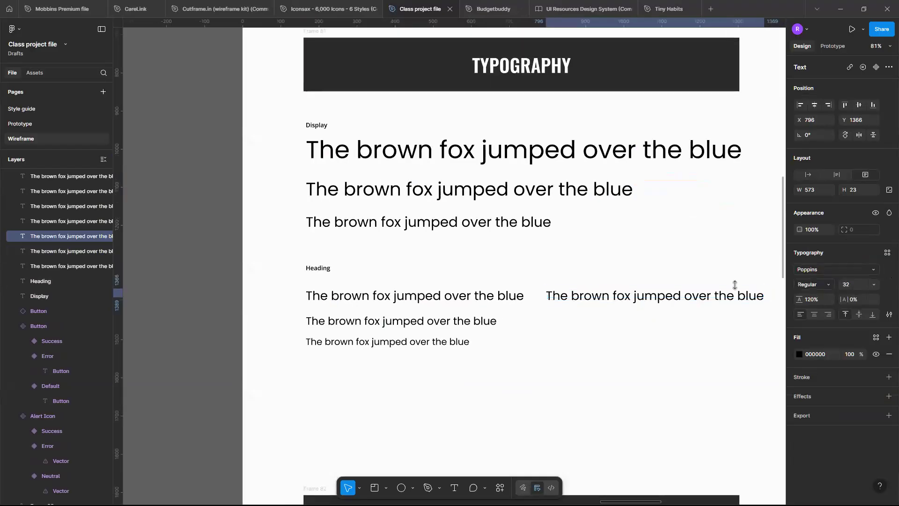
scroll(635, 286, right, 2)
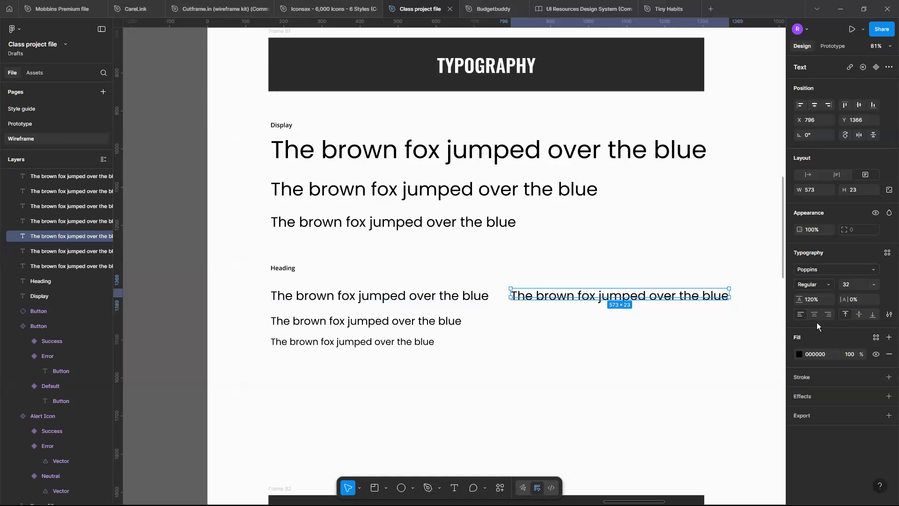
click(829, 284)
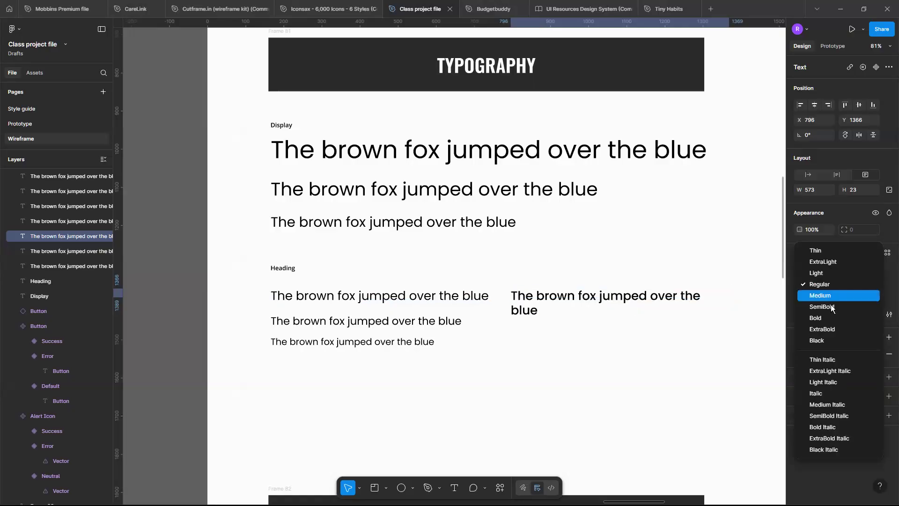
click(829, 304)
scroll(627, 327, right, 3)
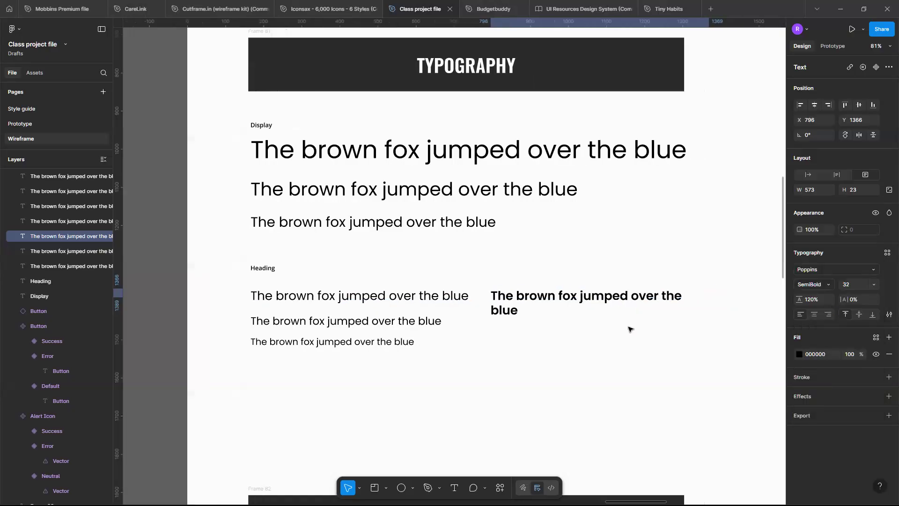
drag(655, 293, 683, 293)
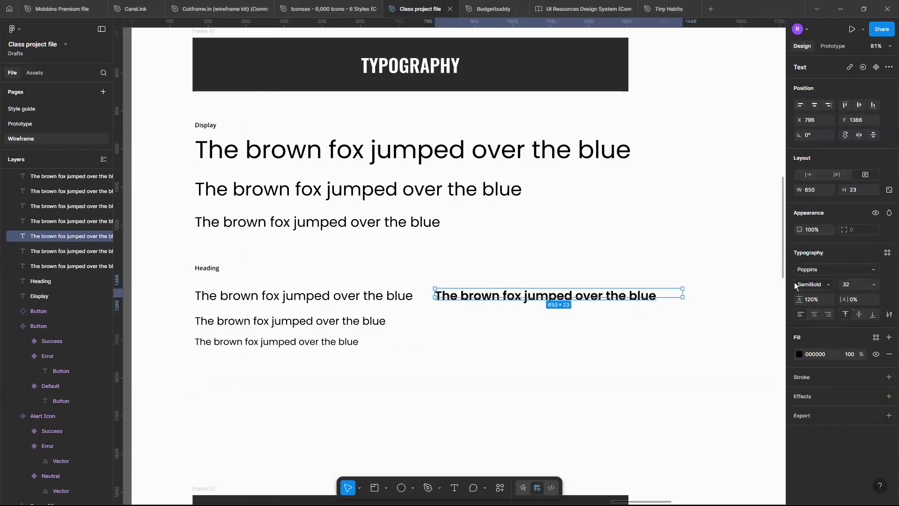
Create a text style named Heading/Heading large-b from the SemiBold line and check it in the text styles list.
click(886, 252)
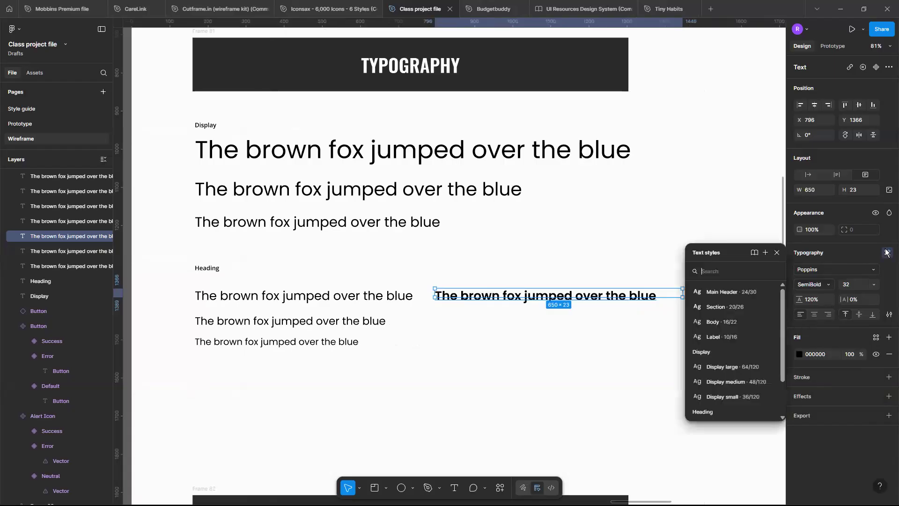
click(765, 253)
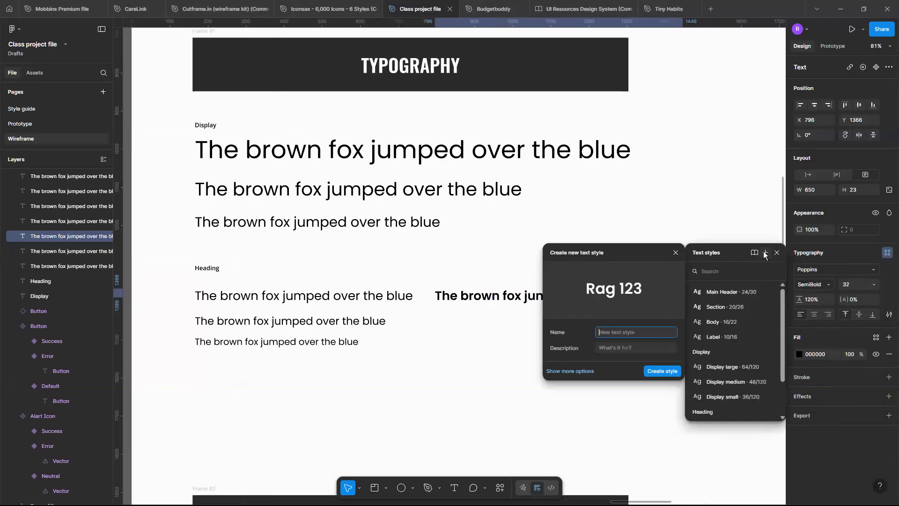
text(H)
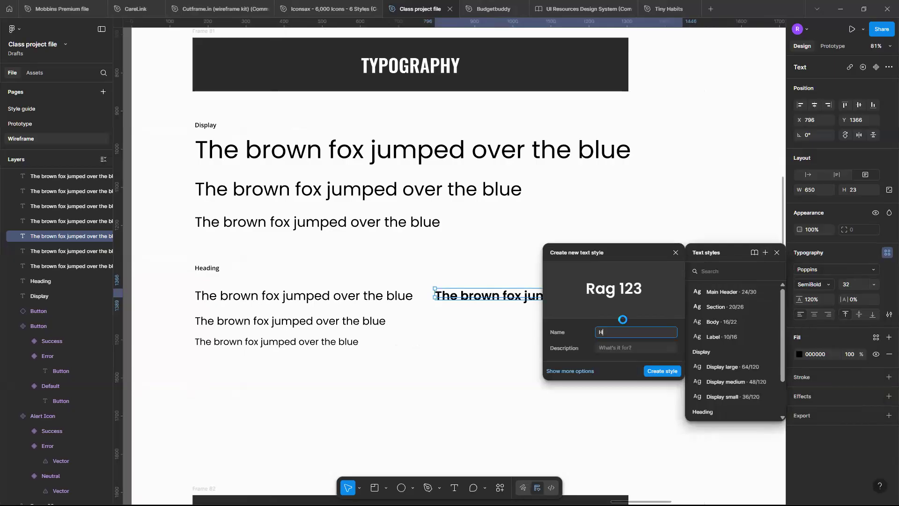
text(eading/Heading large-b)
click(677, 371)
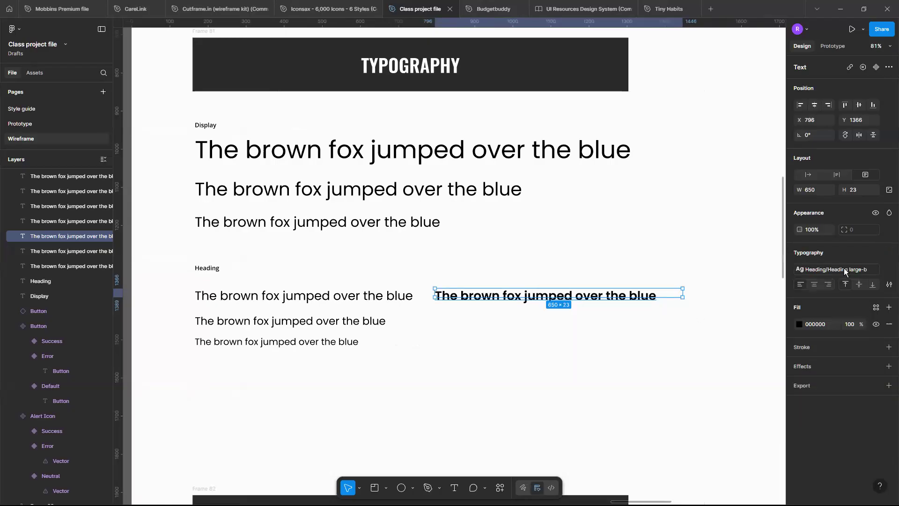
click(800, 269)
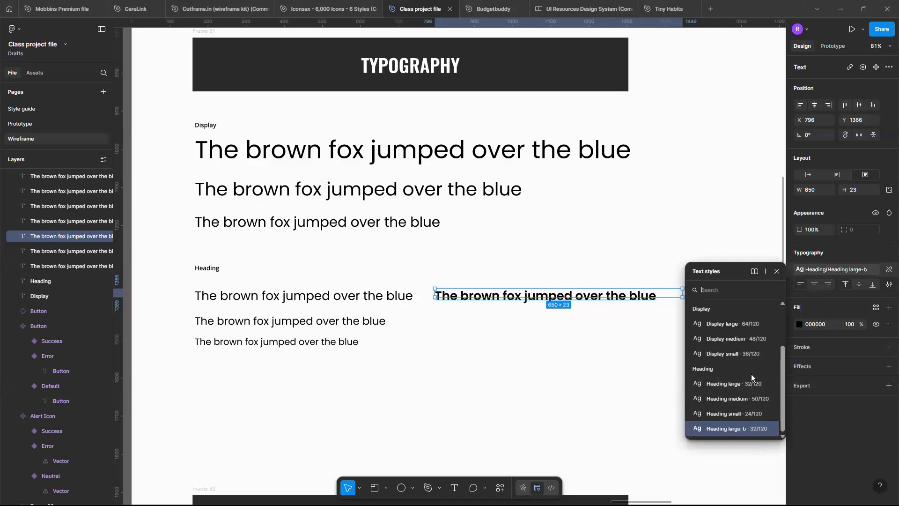
click(595, 377)
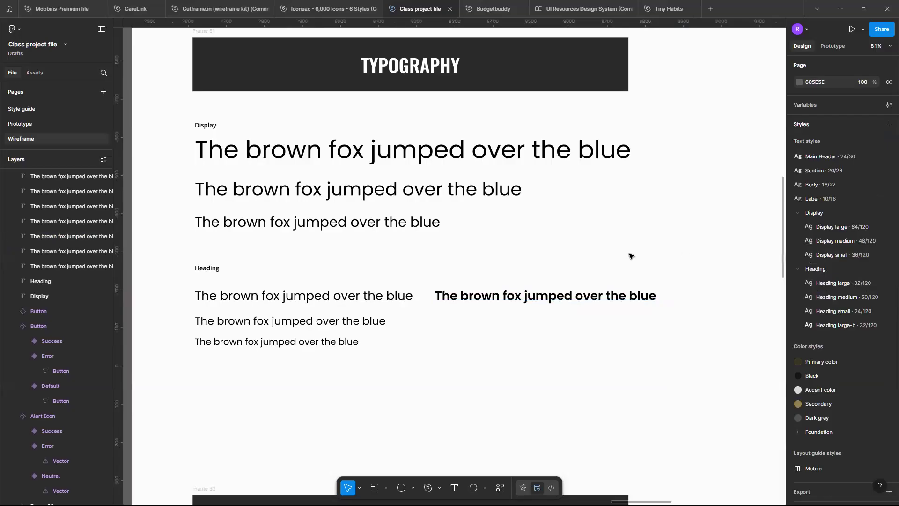
Collapse the Display and Heading groups in the file's text styles.
scroll(541, 248, down, 5)
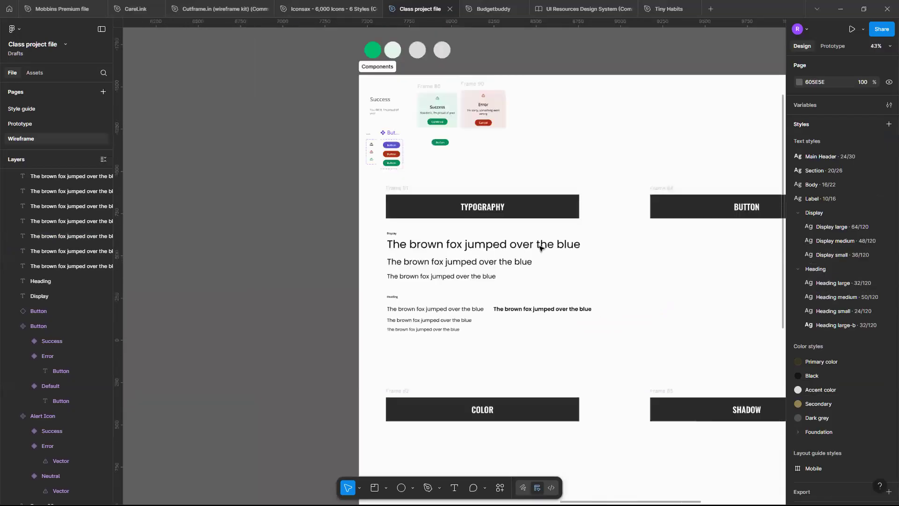
scroll(540, 248, up, 2)
scroll(541, 248, up, 2)
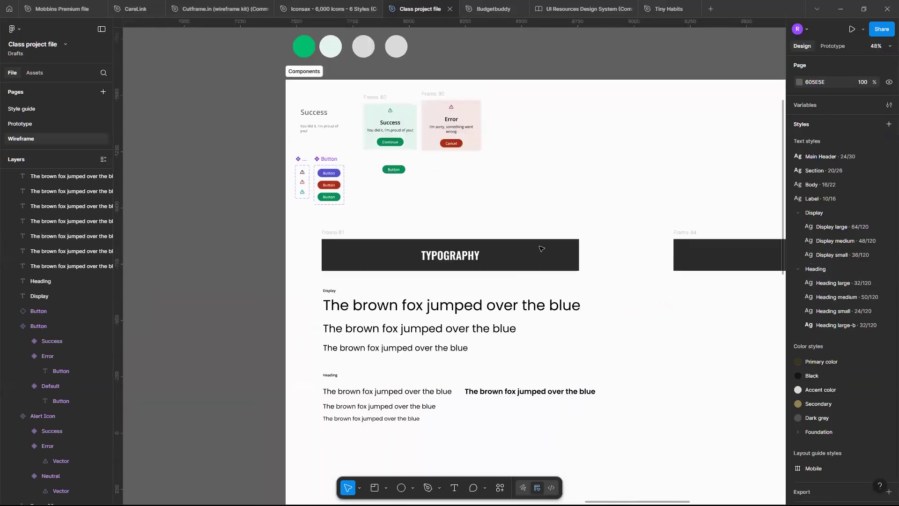
scroll(541, 248, down, 1)
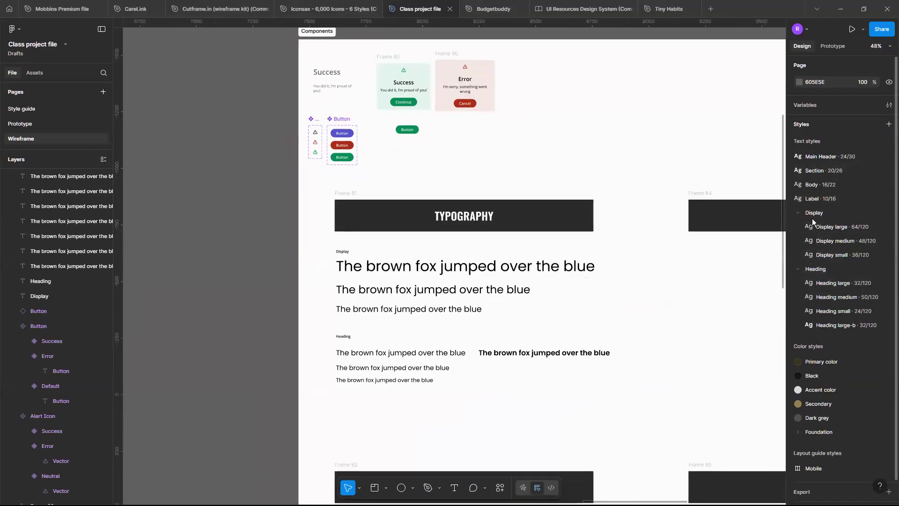
click(799, 212)
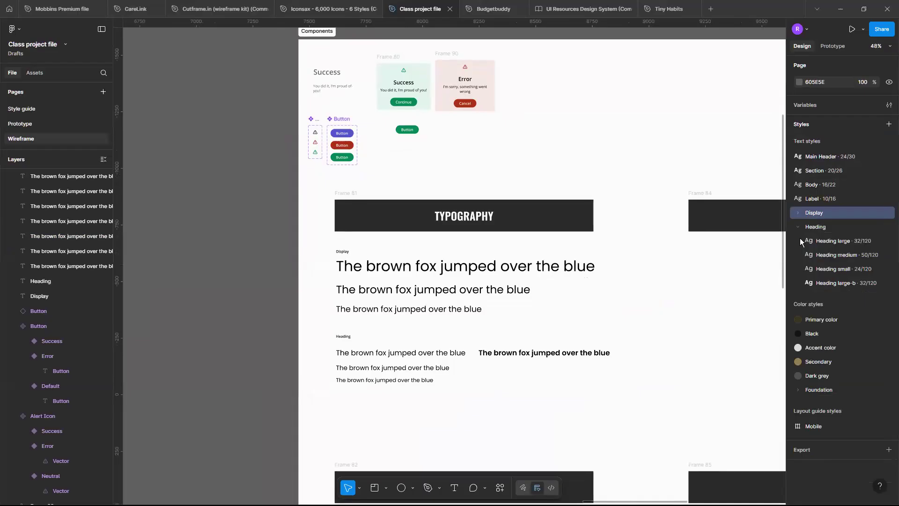
click(799, 227)
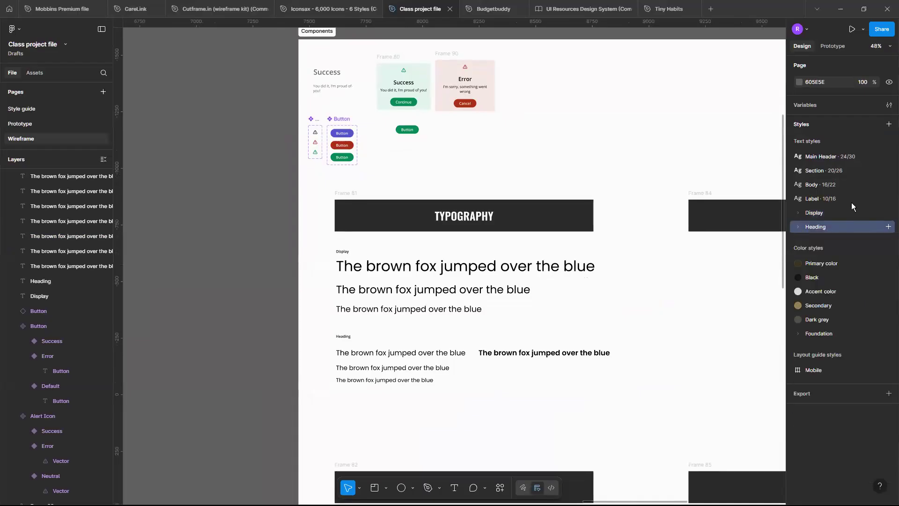
click(822, 212)
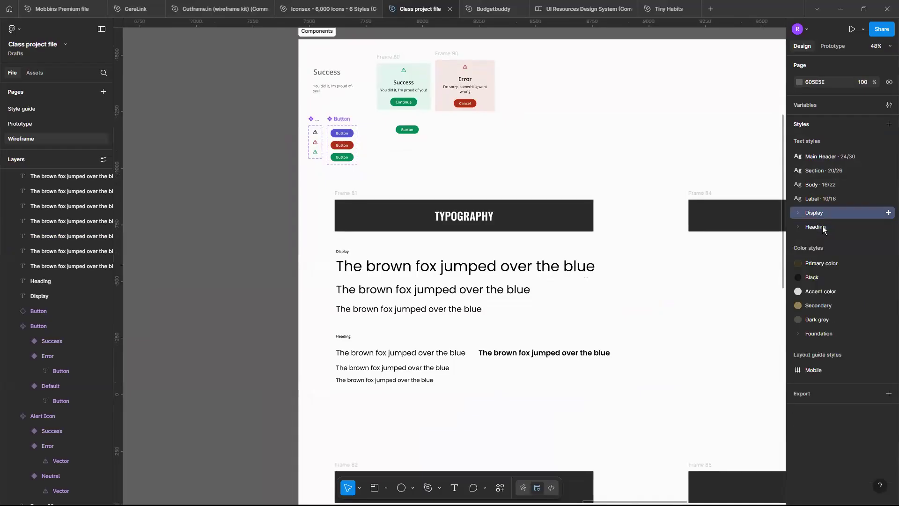
Delete the ungrouped text styles Main Header, Section, Body and Label.
click(826, 156)
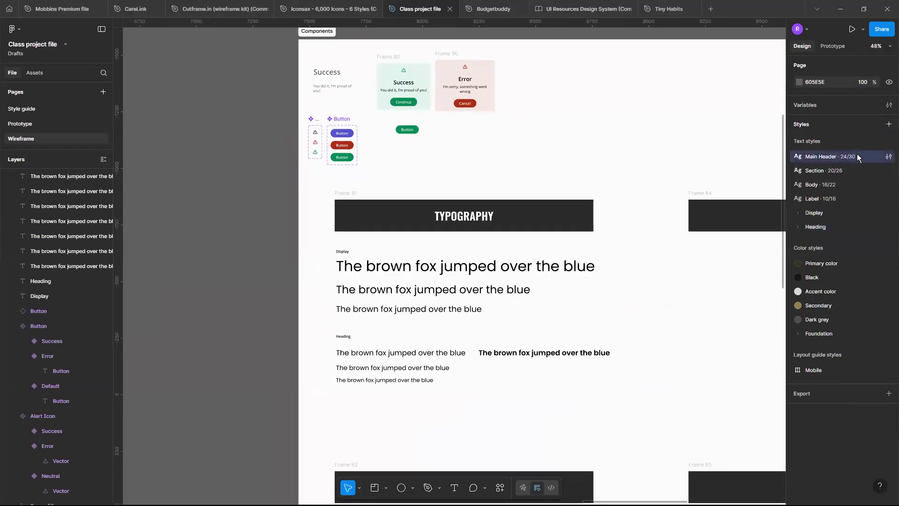
click(889, 157)
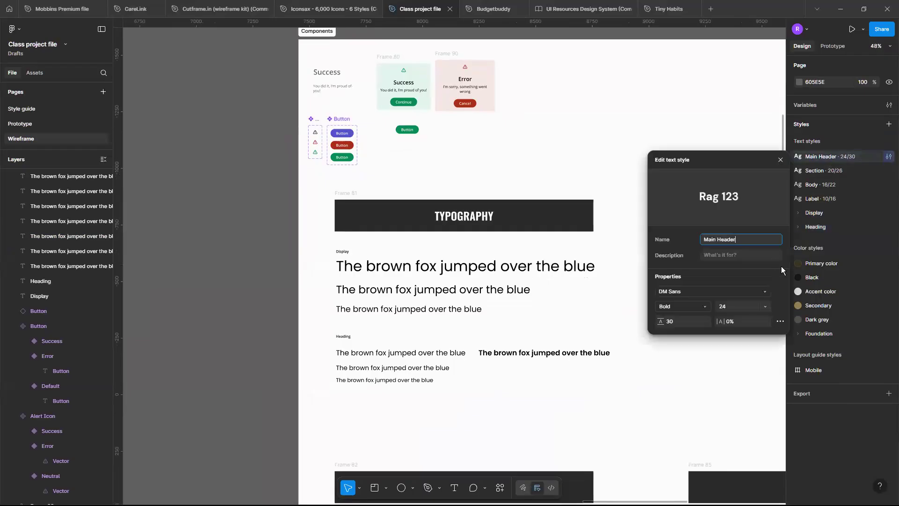
click(803, 156)
right_click(802, 156)
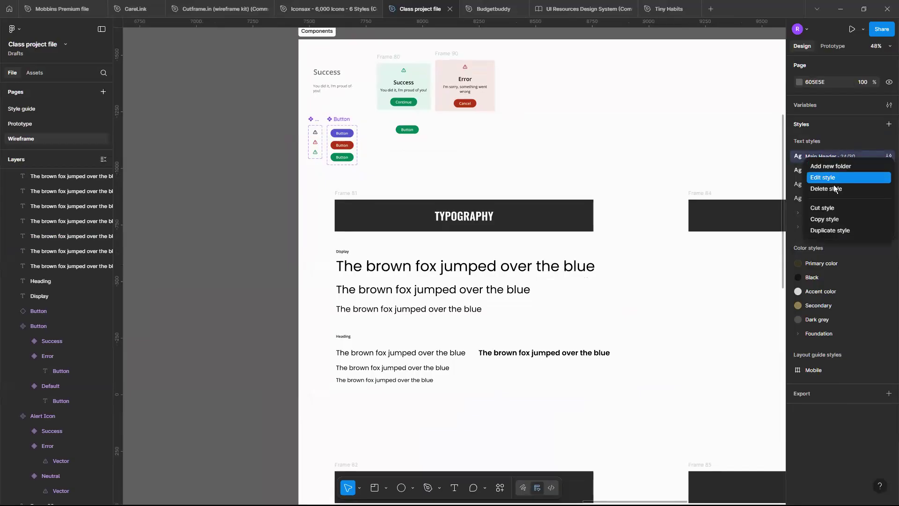
click(833, 185)
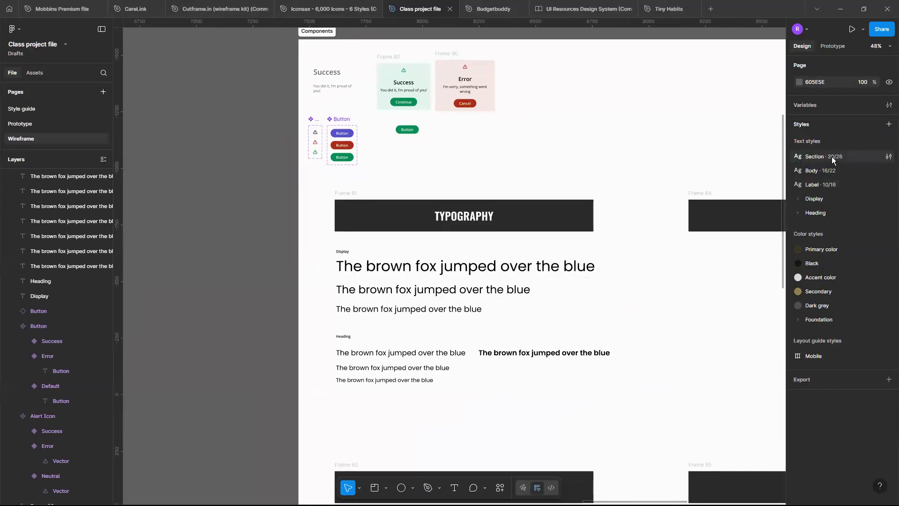
right_click(832, 156)
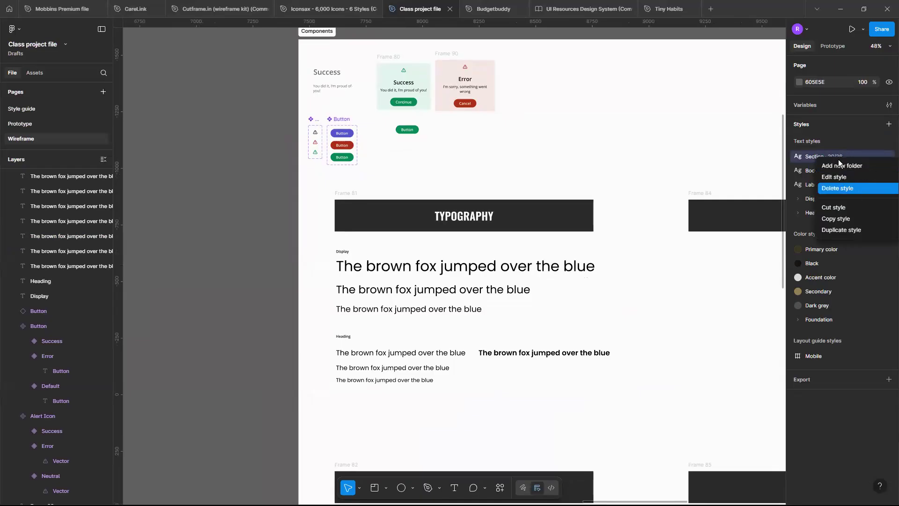
key(Return)
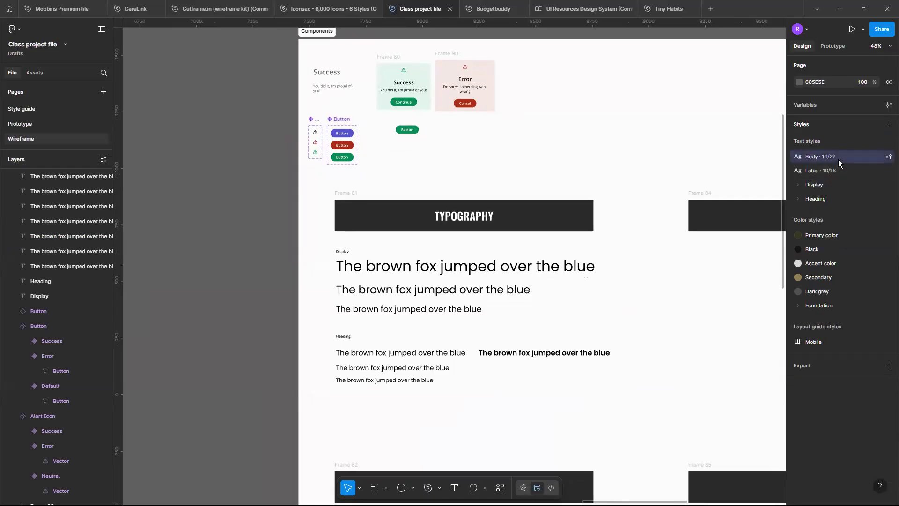
right_click(838, 159)
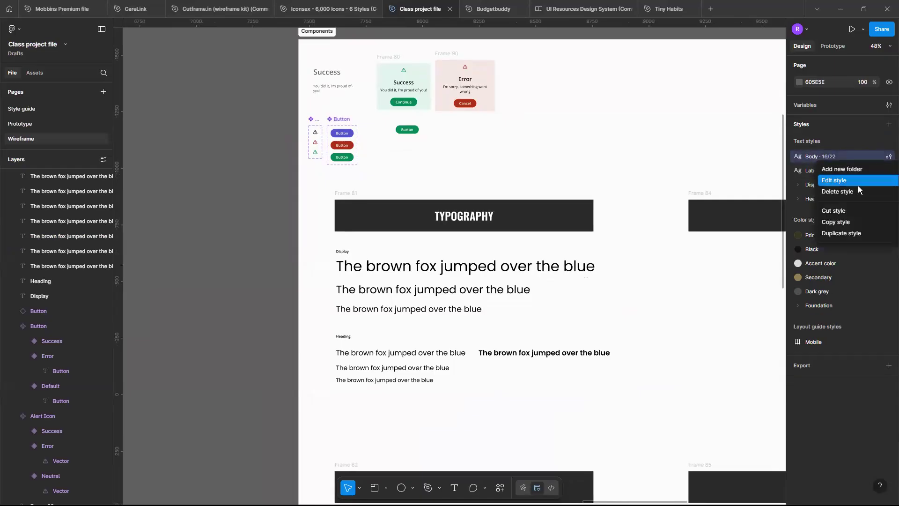
click(858, 187)
right_click(819, 158)
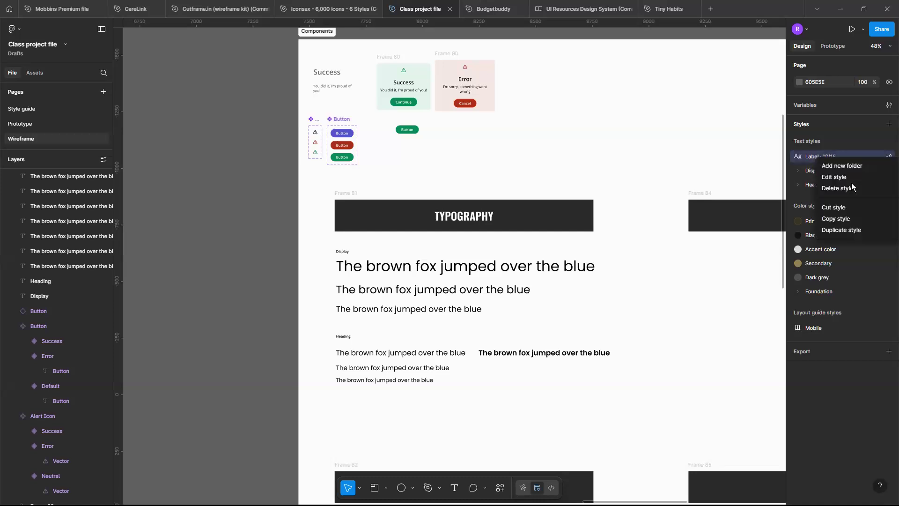
click(840, 188)
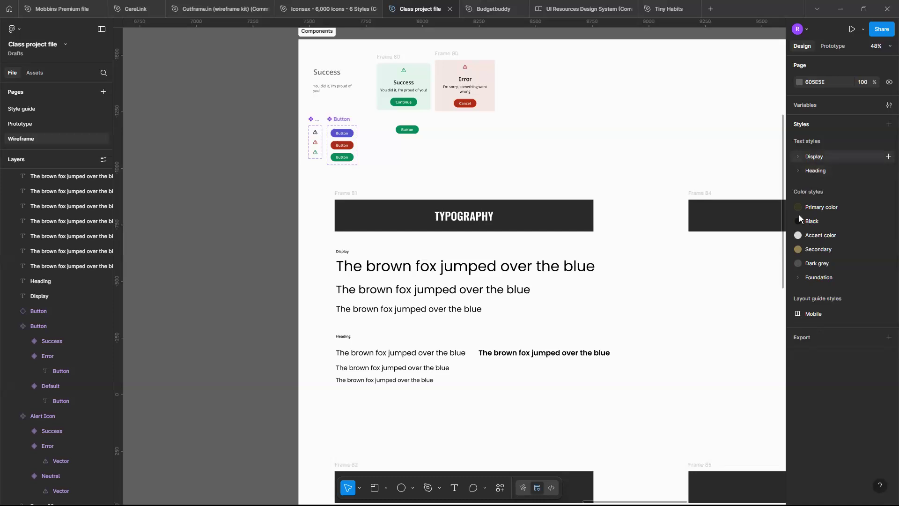
Expand the Display and Heading text style groups to review the styles they contain.
click(797, 156)
click(798, 213)
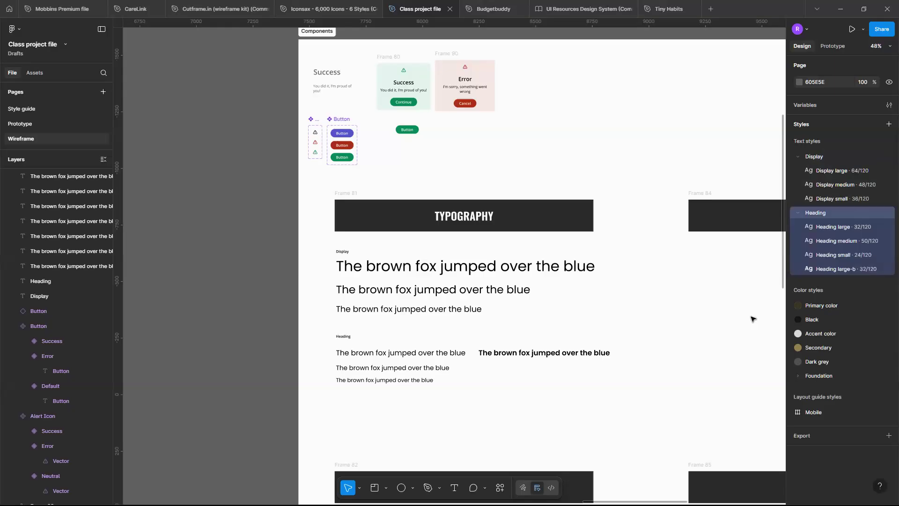
click(754, 338)
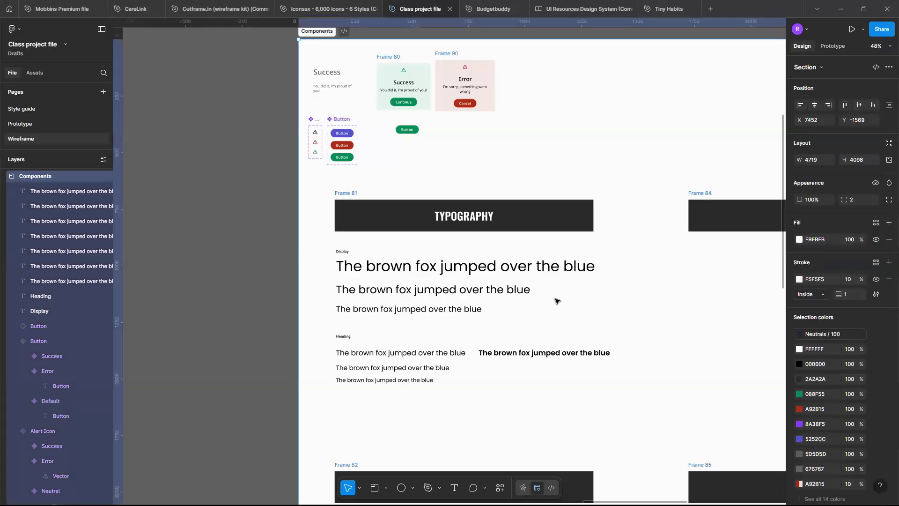
click(562, 273)
click(585, 318)
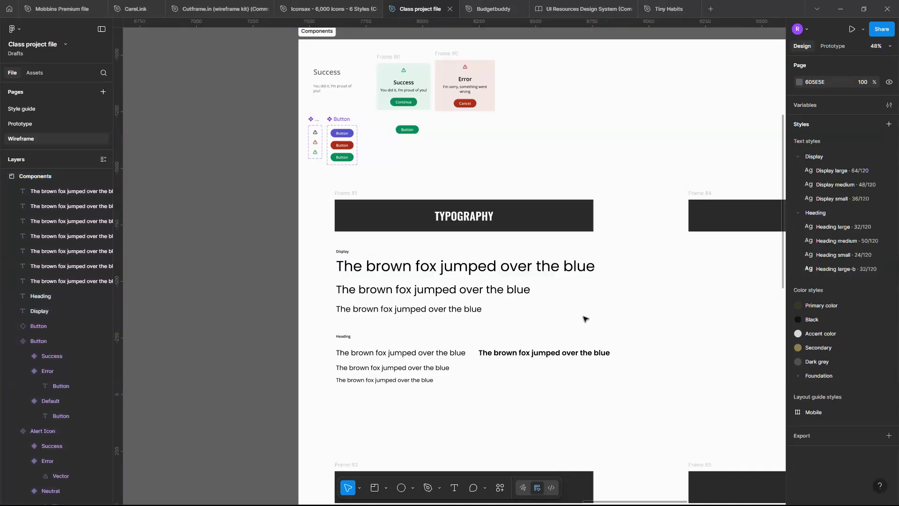
Delete the SemiBold sample line beside the Heading group.
scroll(585, 318, down, 5)
scroll(561, 347, up, 3)
click(538, 348)
key(Delete)
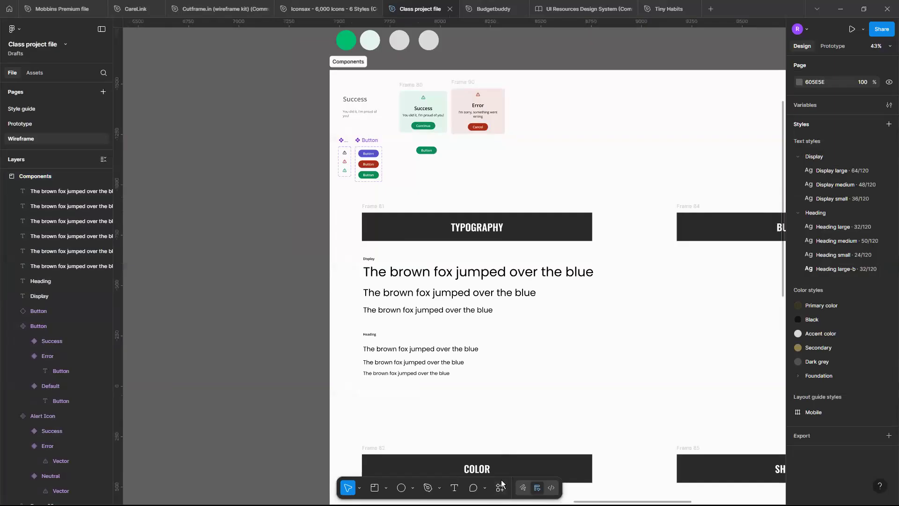
Open the Typescales plugin and set its base size to 16.
click(501, 486)
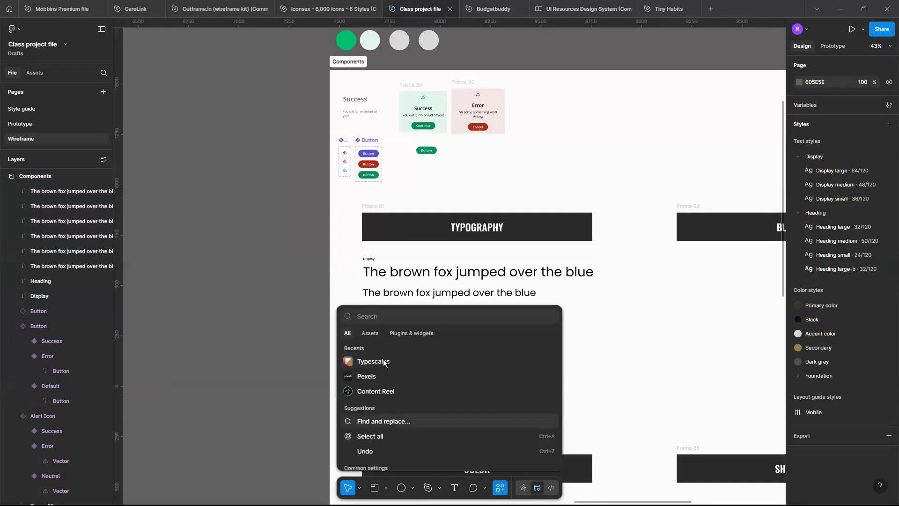
click(374, 361)
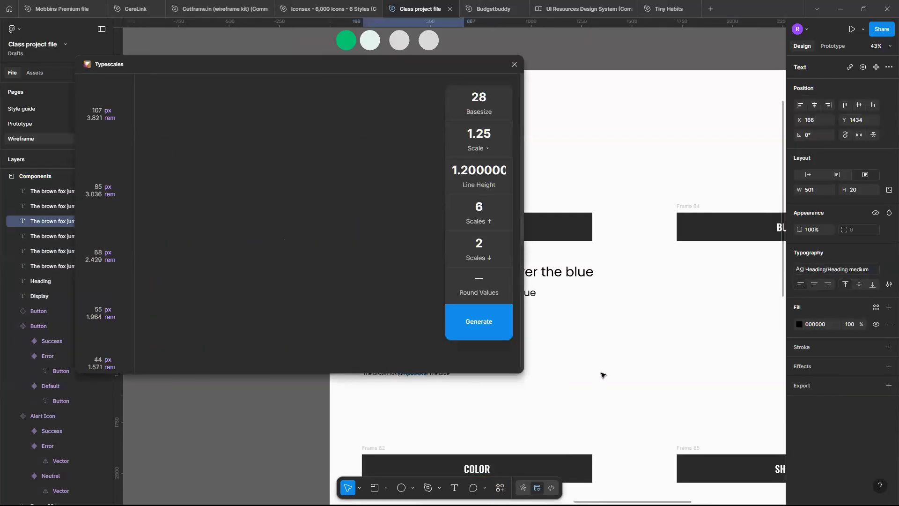
scroll(602, 374, up, 4)
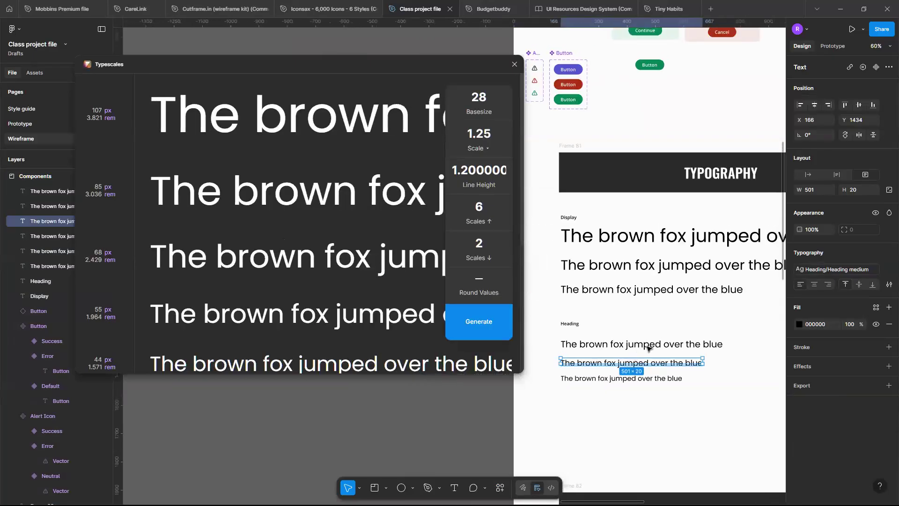
click(649, 345)
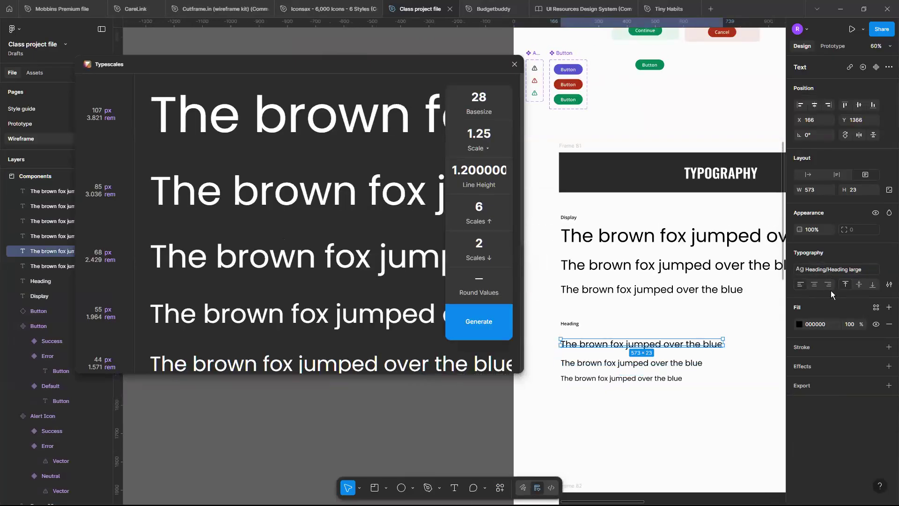
scroll(691, 330, up, 2)
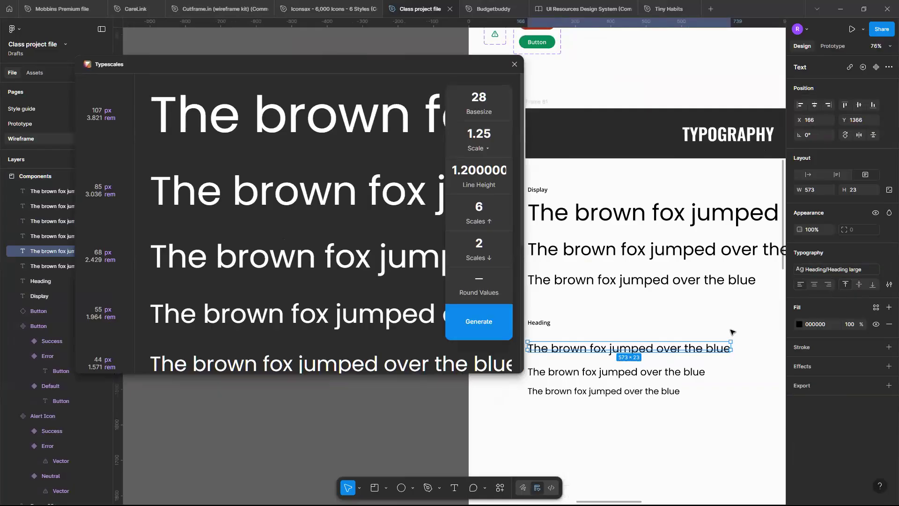
scroll(732, 332, left, 1)
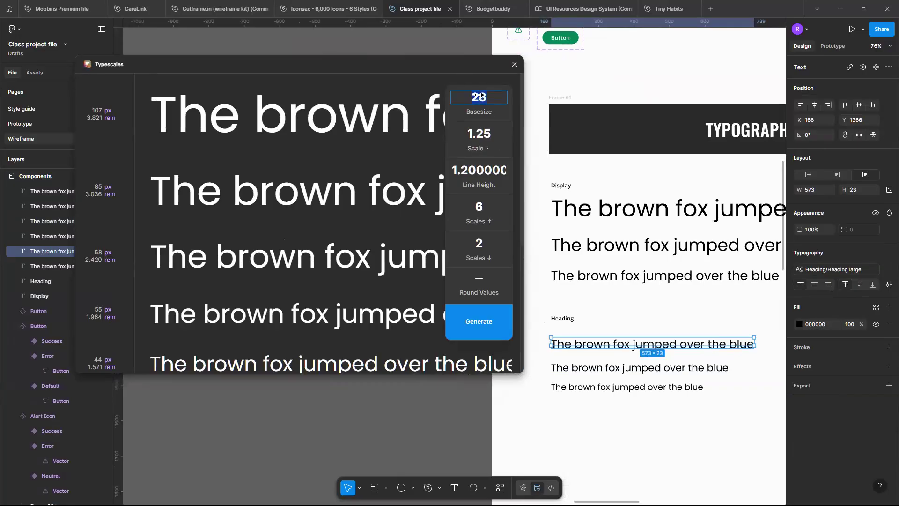
text(16)
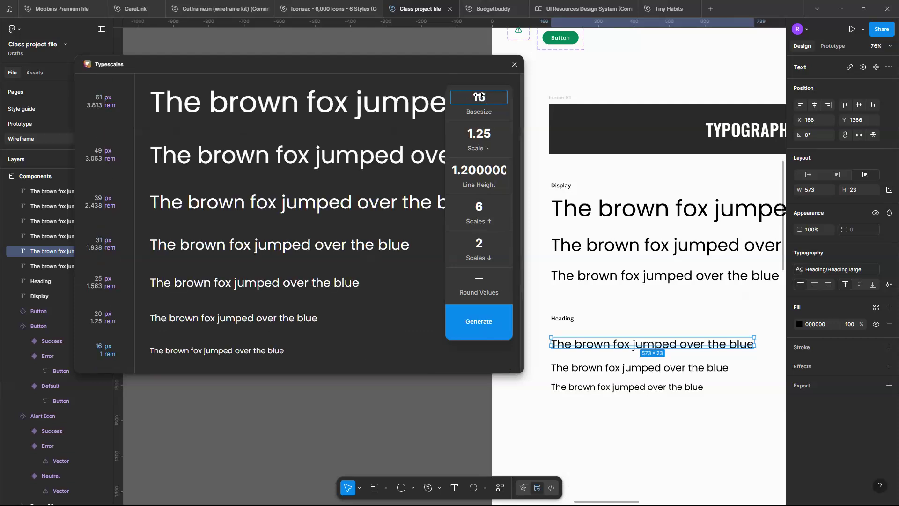
Set the type scale's line height to 1.5 in the Typescales plugin.
click(475, 170)
key(Down)
key(Down)
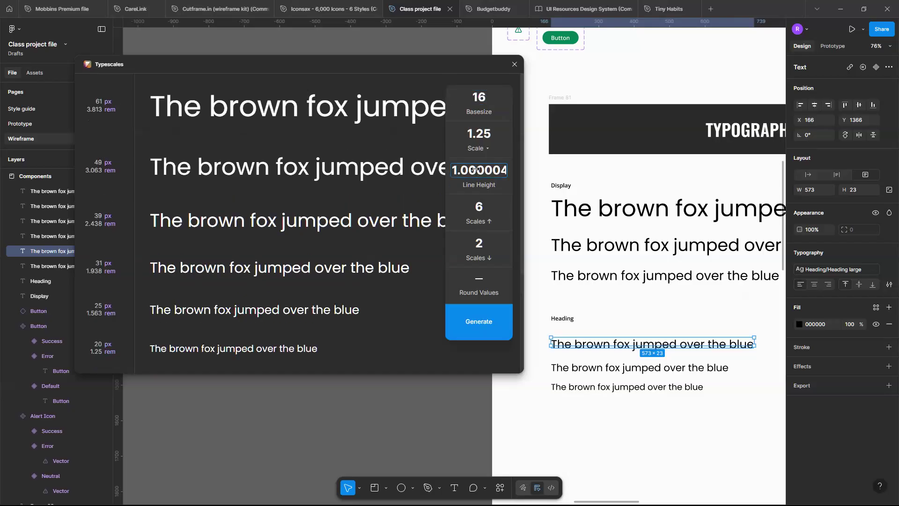
key(Delete)
key(Delete)
key(Delete)
key(Delete)
key(Delete)
key(Delete)
key(Delete)
key(Delete)
key(Delete)
key(Delete)
key(Delete)
key(Delete)
key(Delete)
key(Delete)
text(5)
Choose the Major Third (1.25) scale and generate the type scale onto the canvas.
click(479, 134)
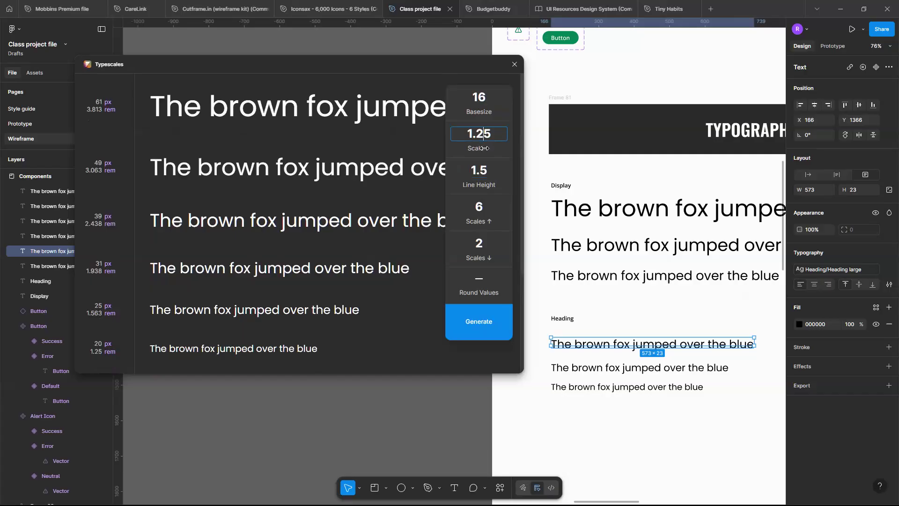
click(484, 148)
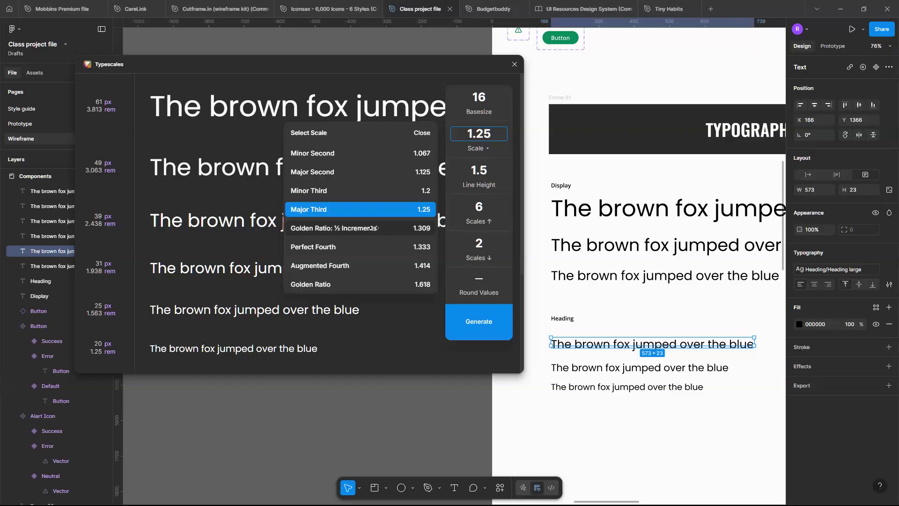
click(385, 207)
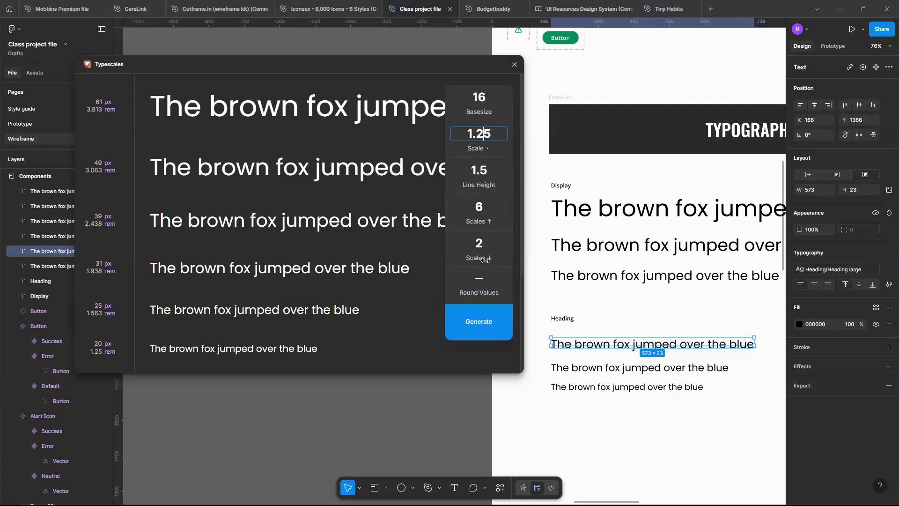
click(478, 321)
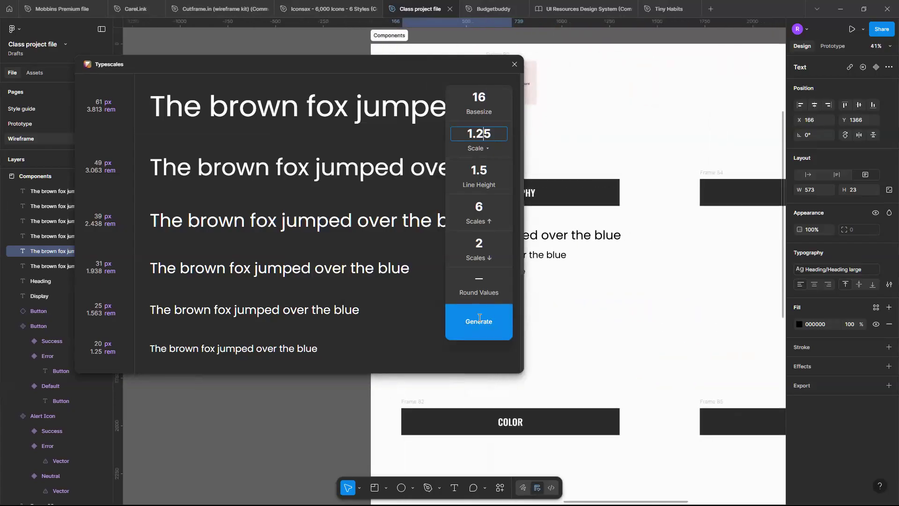
click(479, 318)
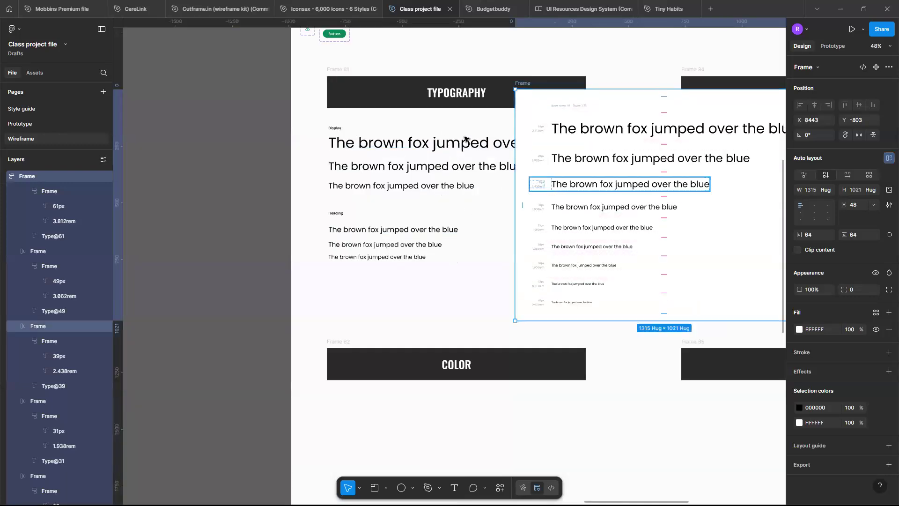
Set the font size of the largest sample line in the generated type scale to 64.
scroll(534, 185, up, 5)
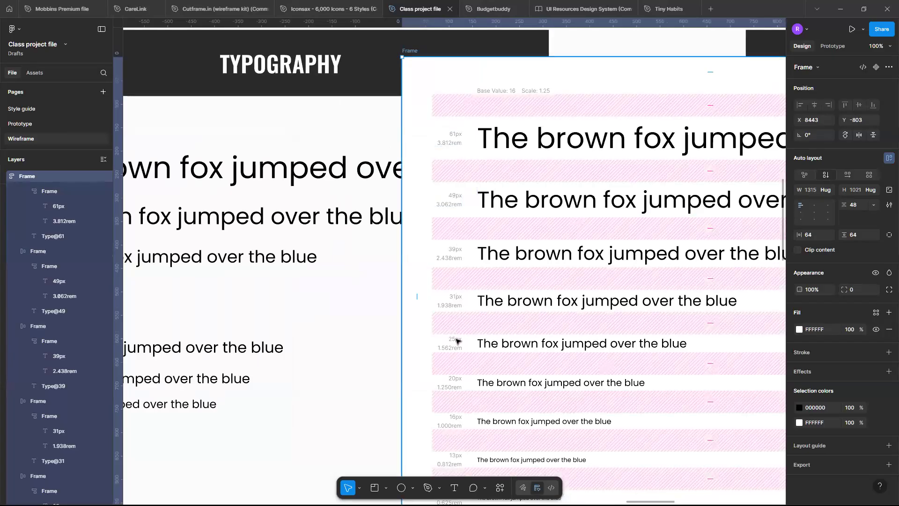
scroll(459, 342, down, 3)
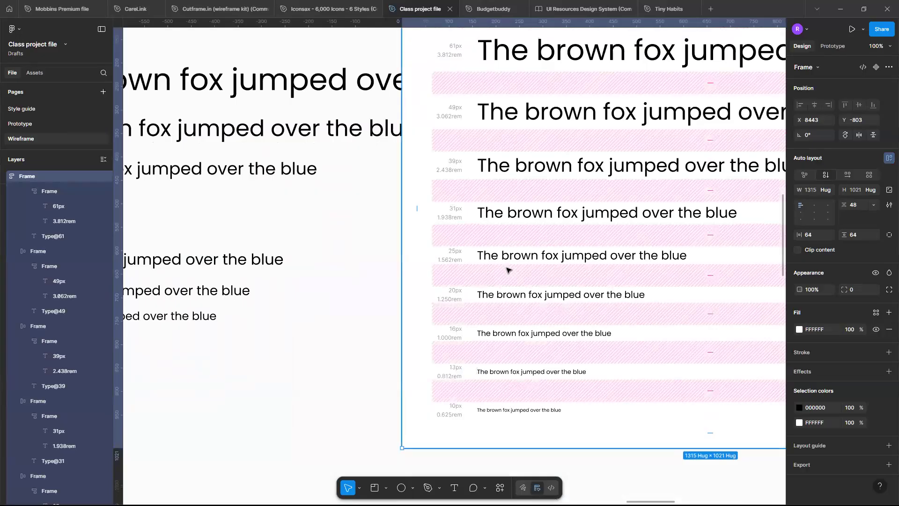
scroll(423, 142, up, 2)
scroll(424, 144, up, 2)
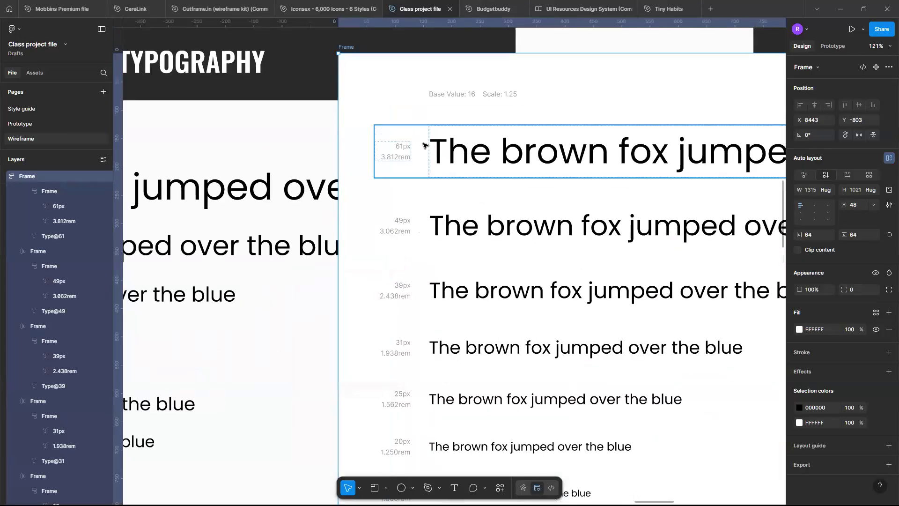
scroll(423, 145, left, 1)
scroll(424, 145, left, 3)
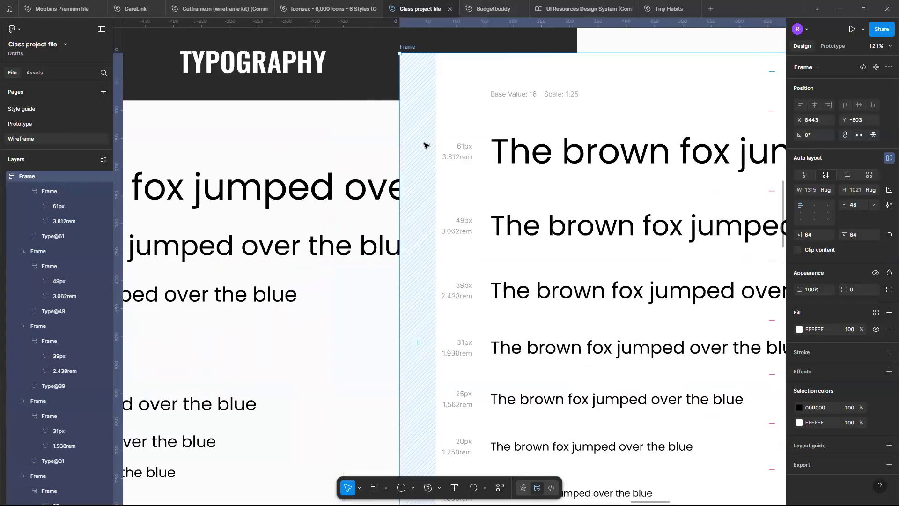
double_click(551, 159)
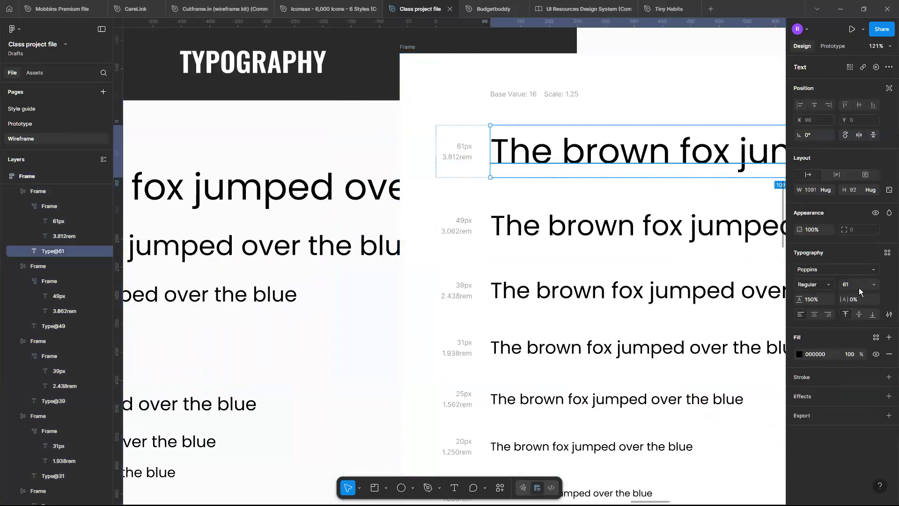
scroll(857, 284, right, 2)
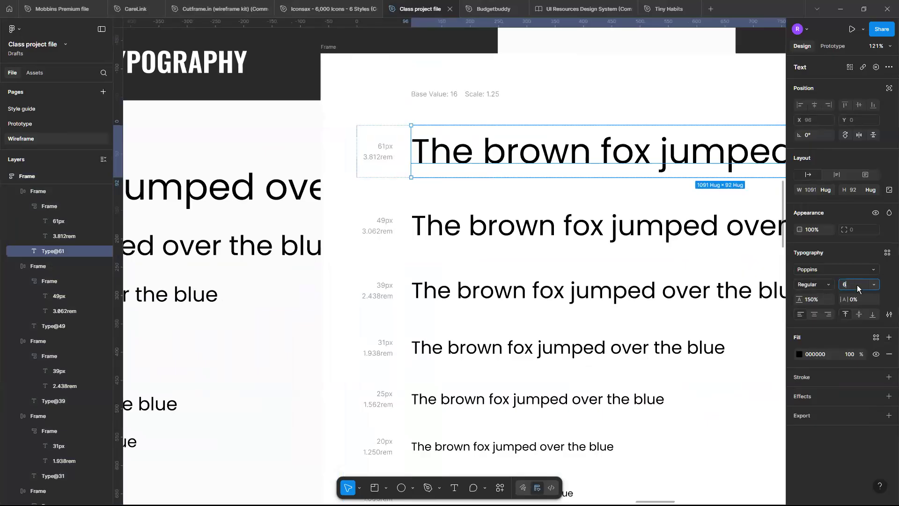
click(857, 285)
text(64)
key(Return)
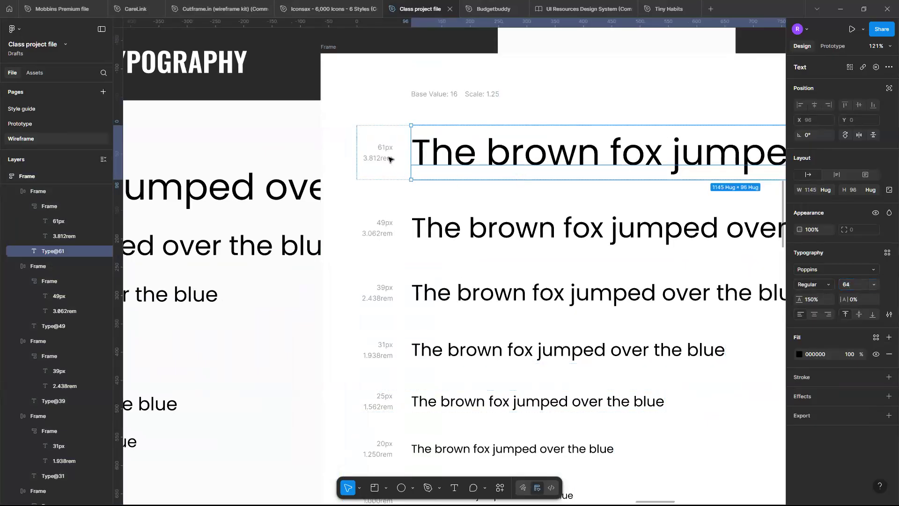
Change the pixel size label beside the largest sample line to 64px.
double_click(385, 148)
double_click(385, 147)
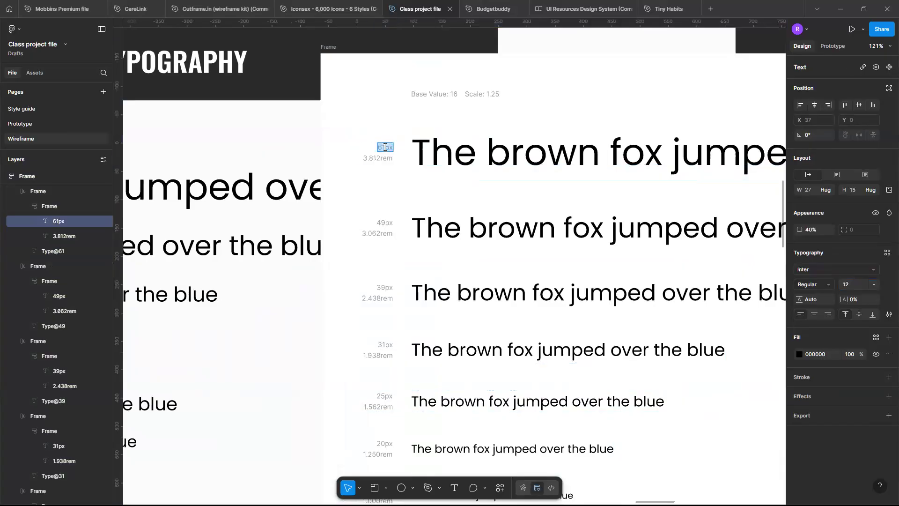
click(384, 147)
key(BackSpace)
text(4)
click(602, 234)
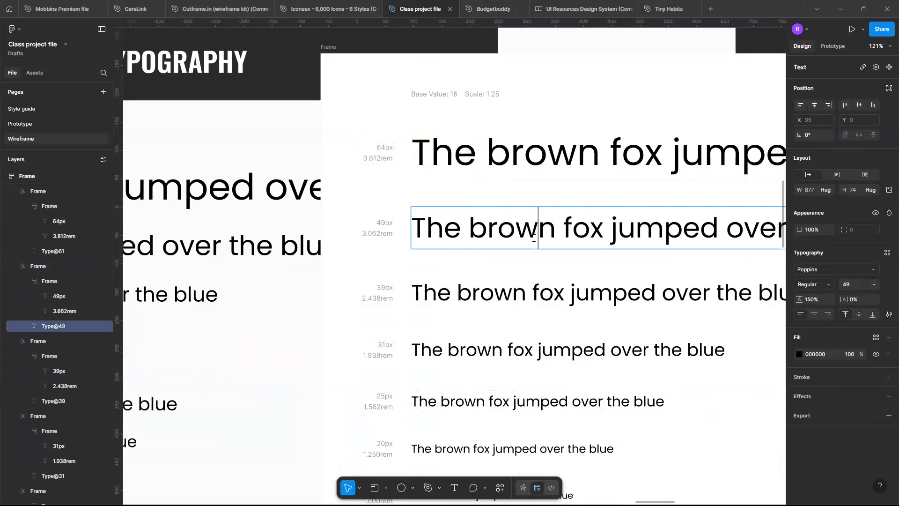
Set the font size of the second-largest sample line in the generated scale to 48.
click(610, 244)
key(Escape)
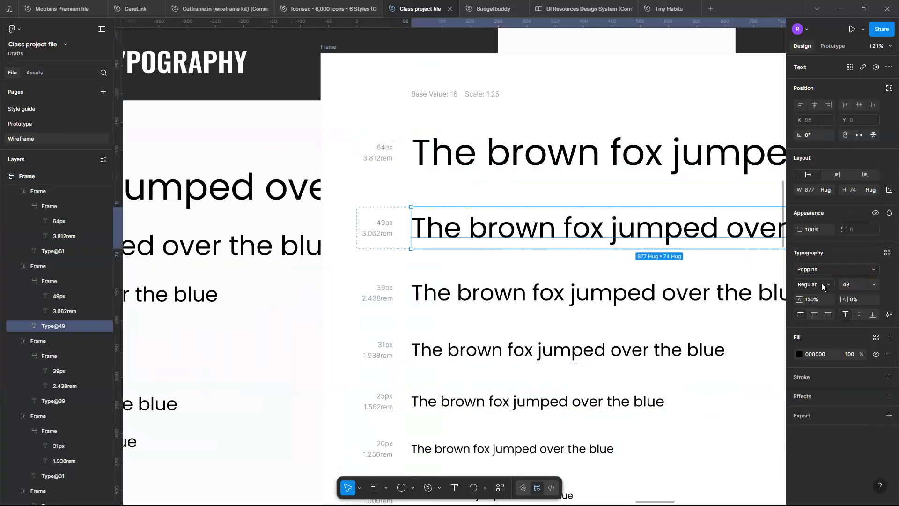
click(872, 286)
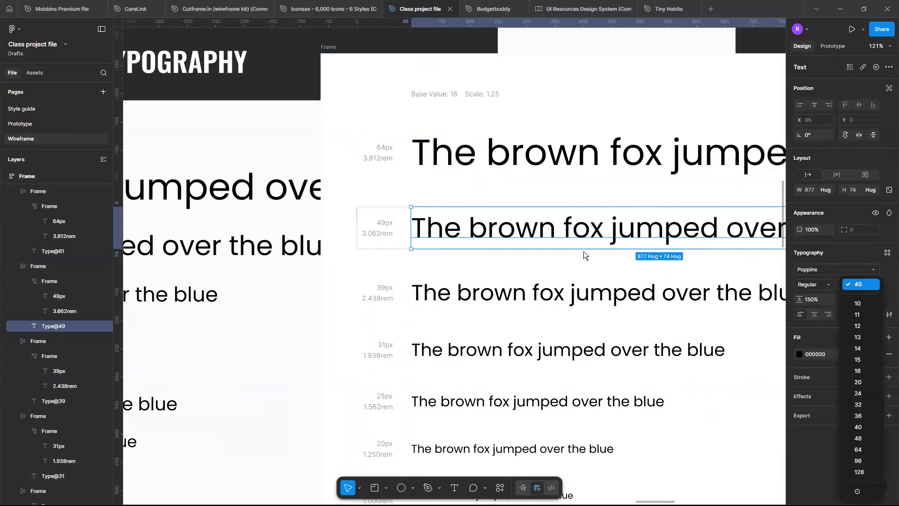
click(604, 233)
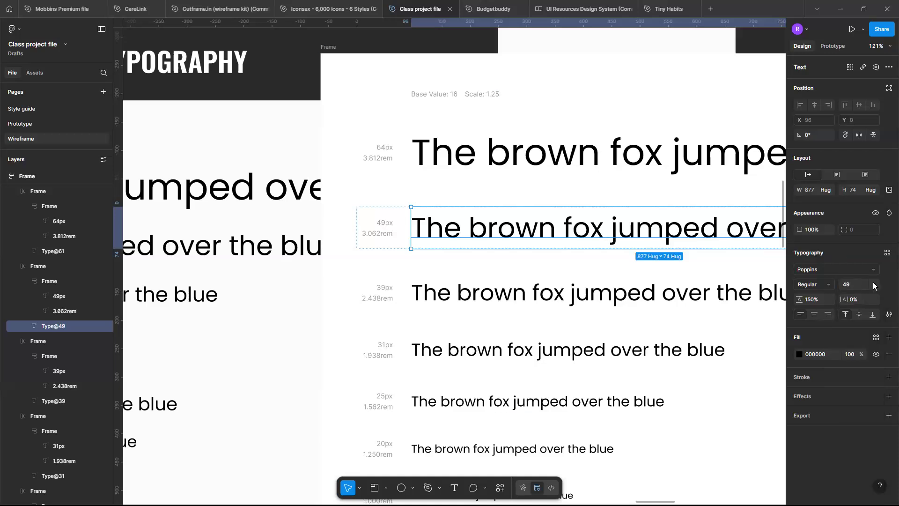
click(872, 283)
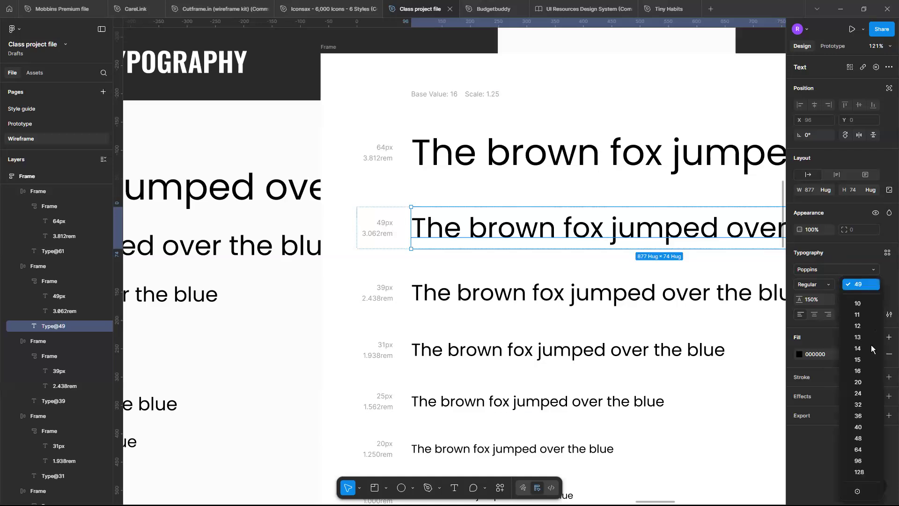
click(869, 439)
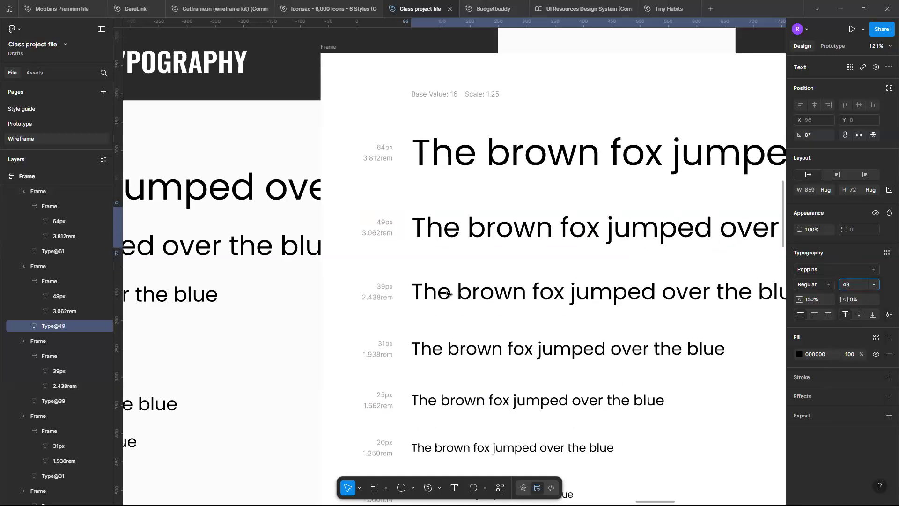
Change the pixel size label beside the second sample line to 48px.
click(384, 225)
double_click(385, 224)
text(48px)
key(Escape)
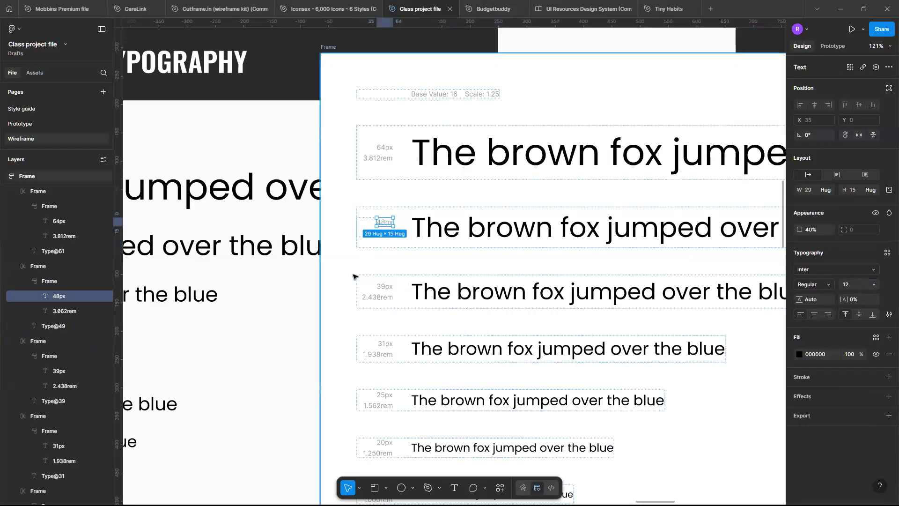
scroll(353, 276, down, 5)
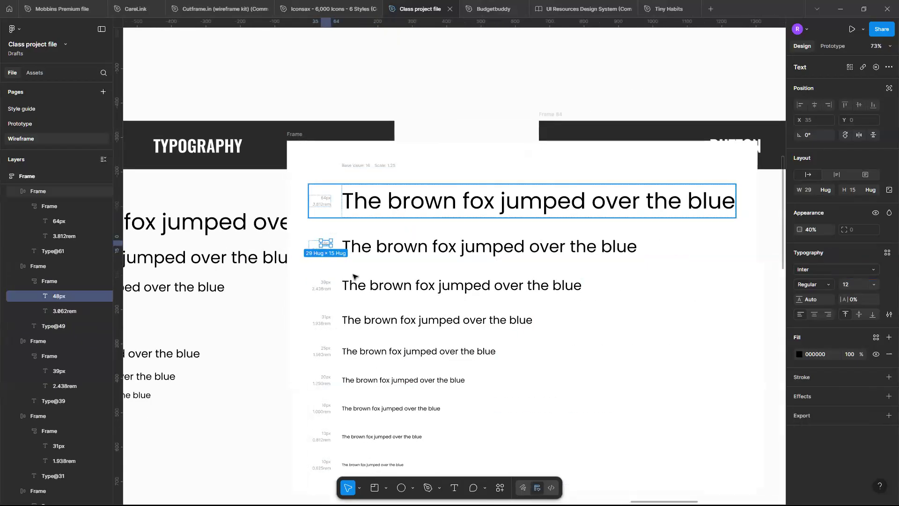
click(462, 214)
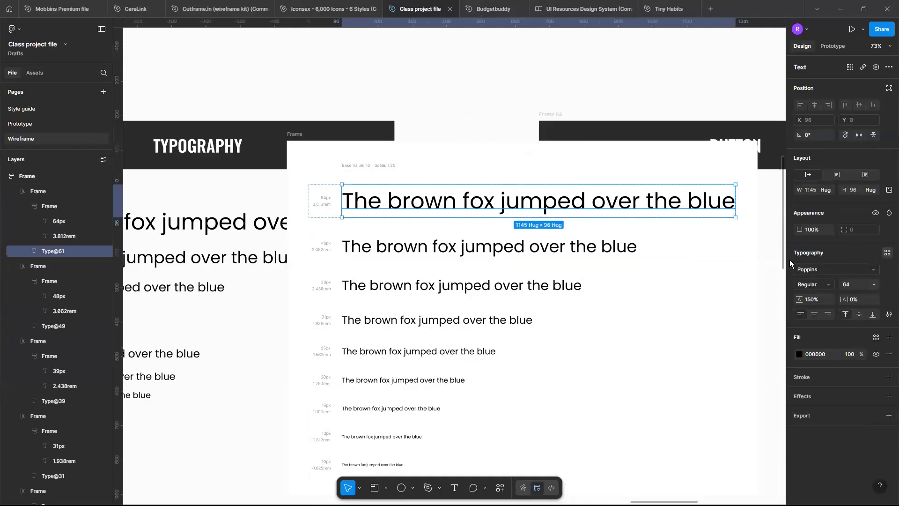
click(887, 254)
click(765, 253)
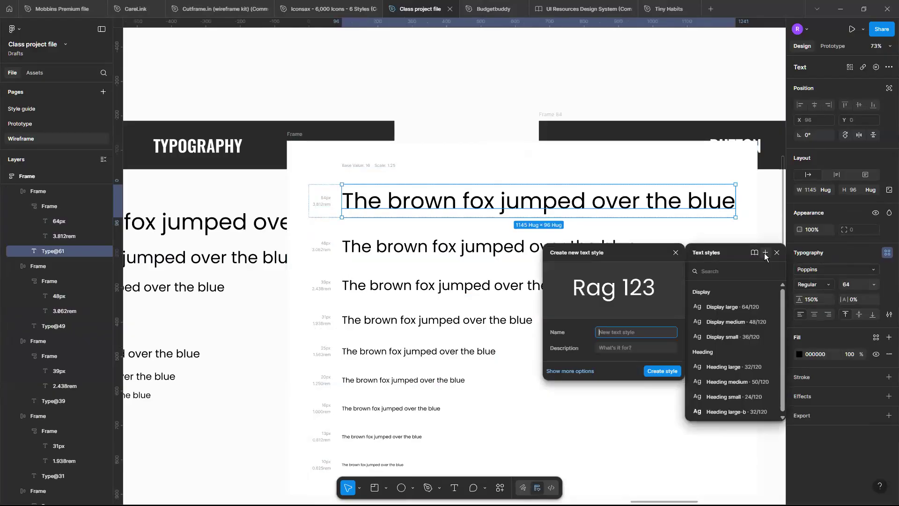
click(776, 253)
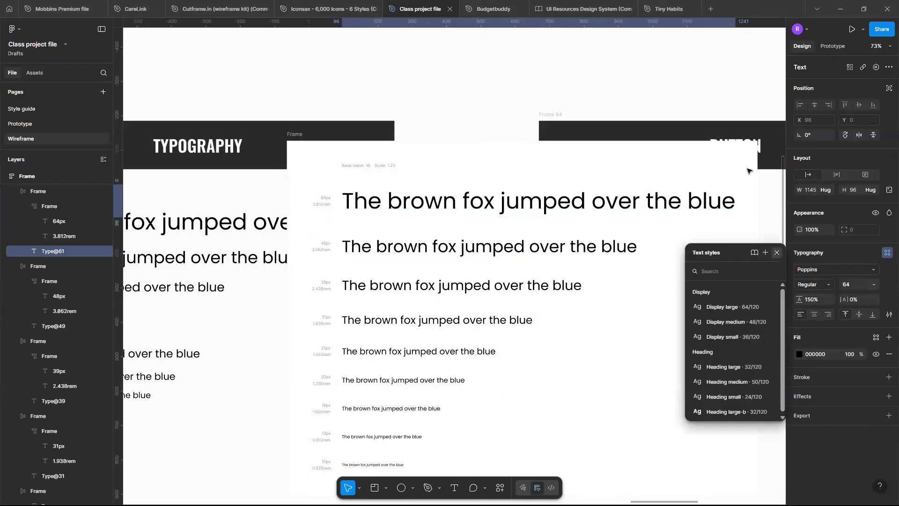
Delete the generated type scale frame that overlaps the typography section.
click(744, 164)
key(Delete)
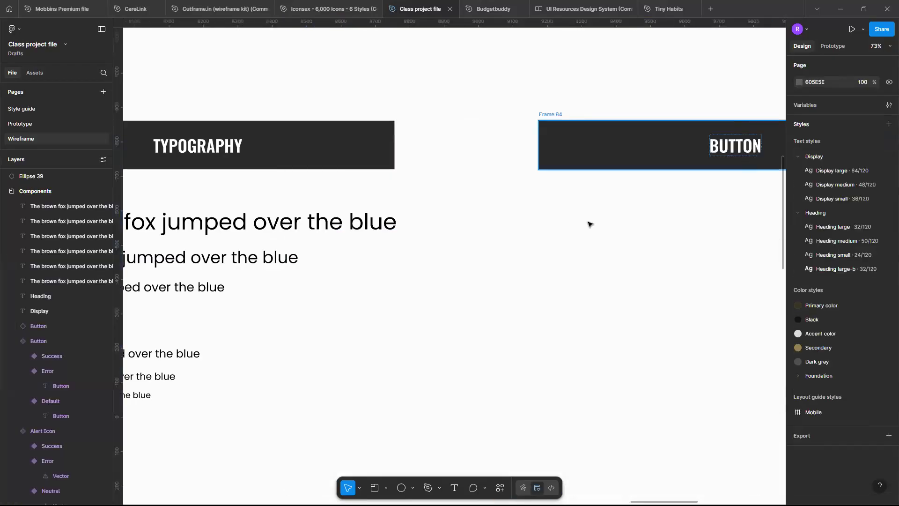
scroll(452, 286, left, 3)
scroll(452, 287, down, 5)
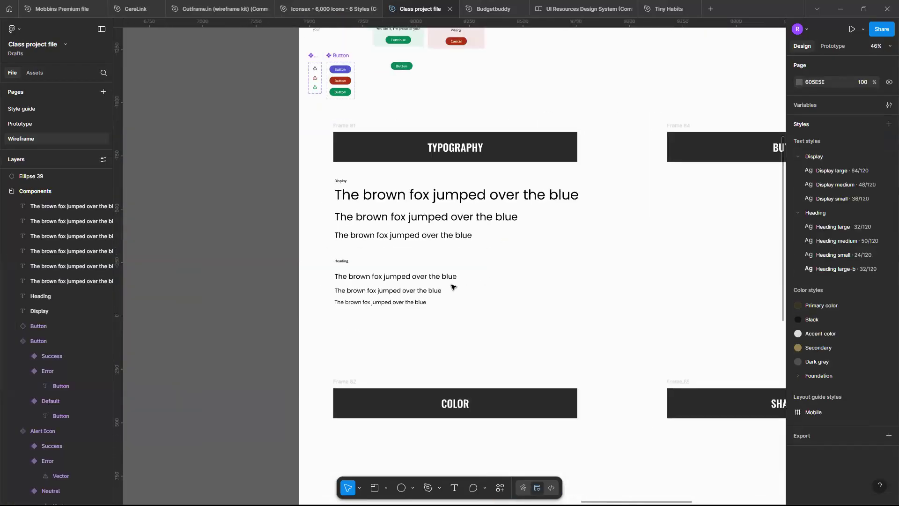
scroll(452, 286, left, 1)
scroll(452, 286, down, 1)
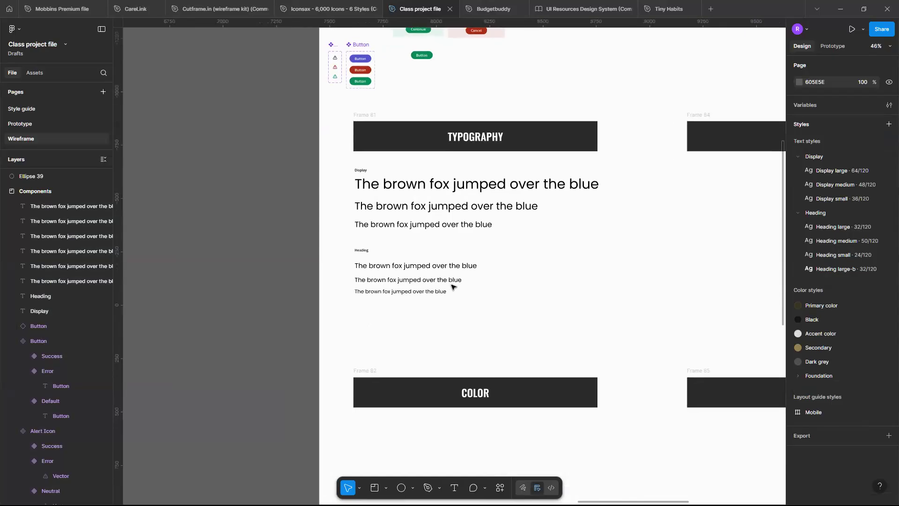
Undo the recent edits to restore the deleted circles above the Components frame and remove the generated type scale frame.
key(ctrl+z)
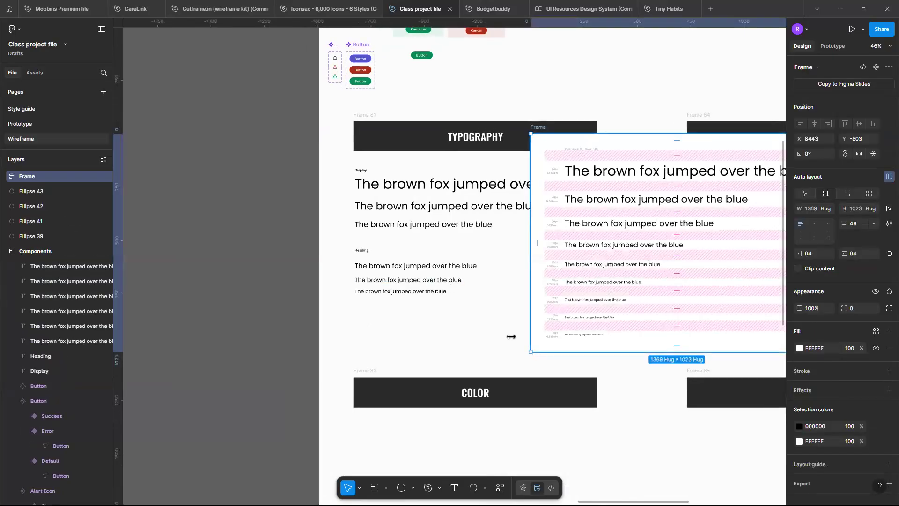
scroll(511, 336, down, 5)
drag(619, 313, 636, 281)
key(ctrl+z)
key(ctrl+z)
key(ctrl+z)
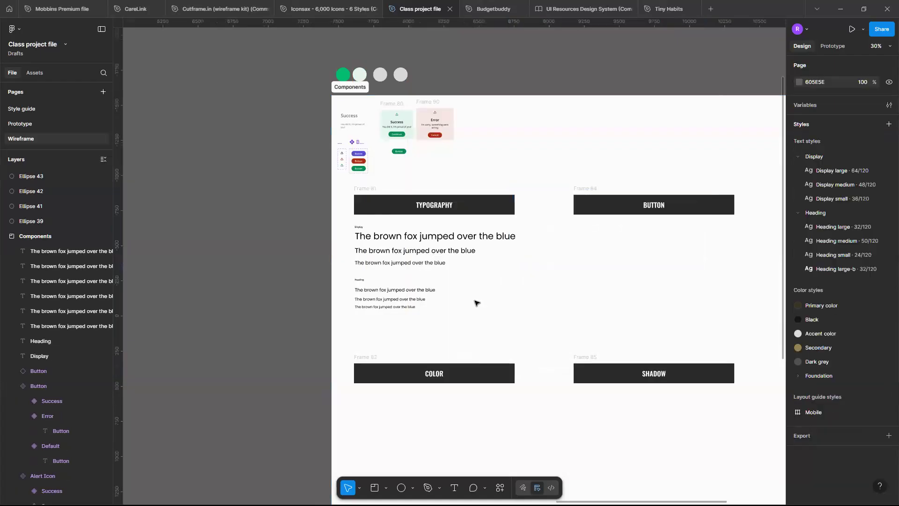
Duplicate the Heading label directly below the heading samples and change the copy's text to Paragraph.
scroll(477, 303, up, 6)
scroll(476, 303, down, 4)
scroll(476, 303, up, 4)
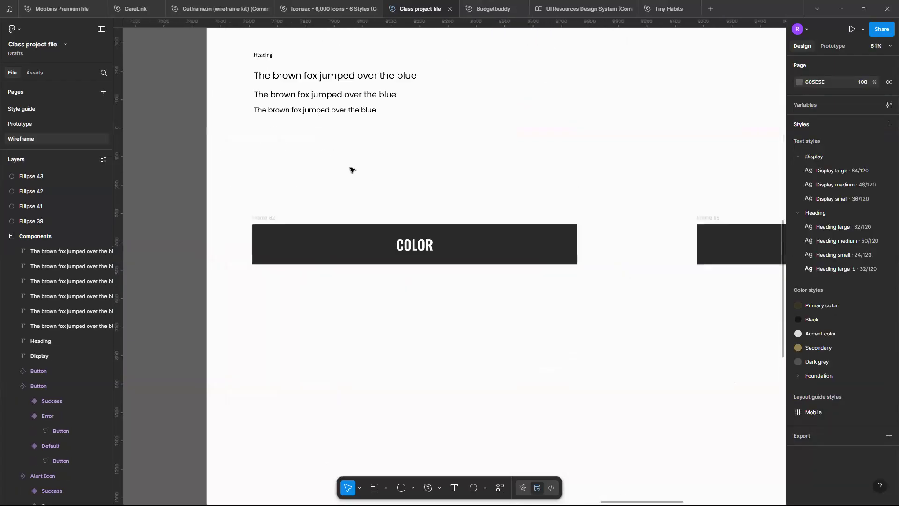
scroll(356, 168, up, 4)
scroll(365, 131, left, 2)
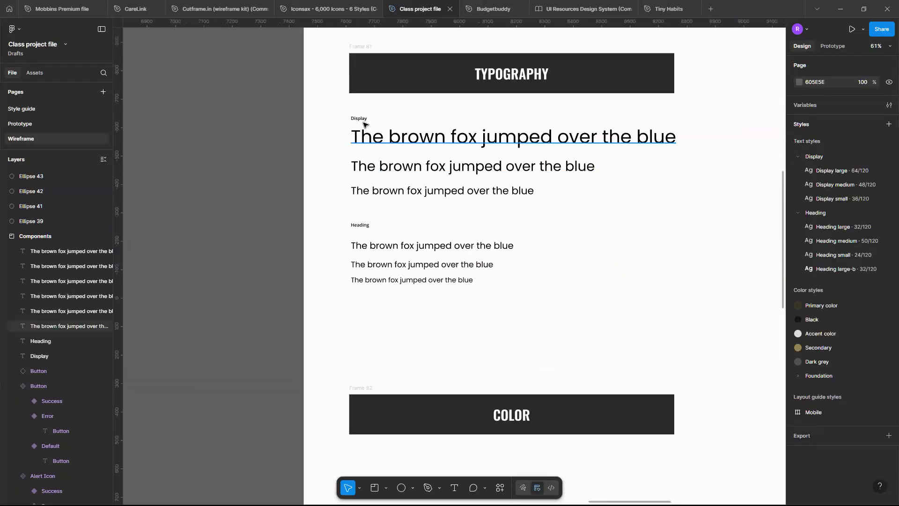
click(363, 121)
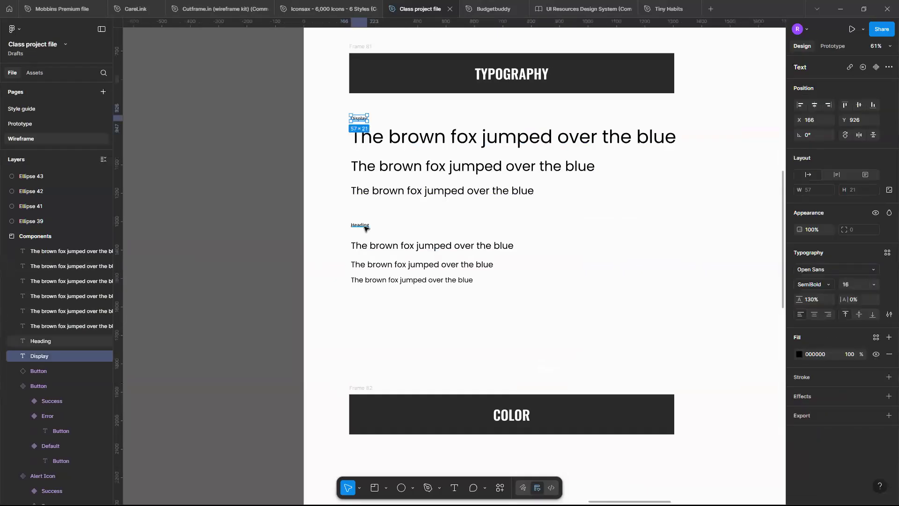
click(366, 228)
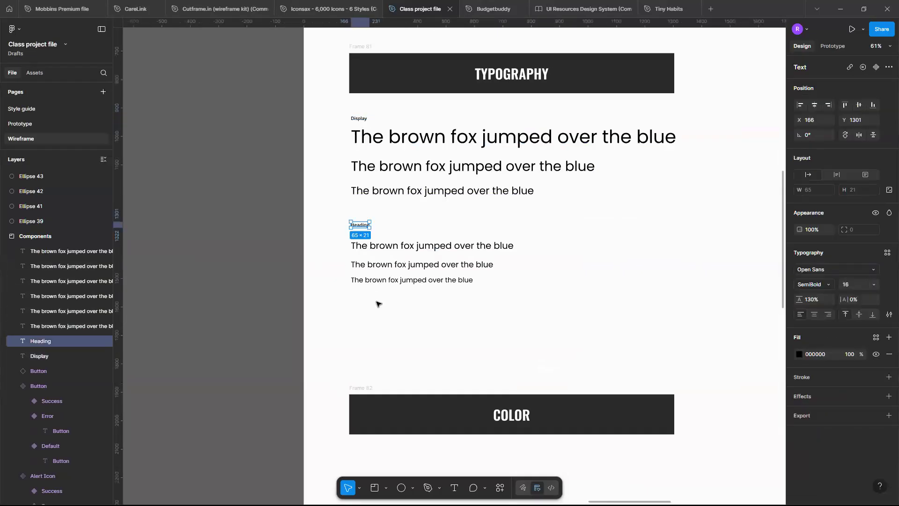
drag(361, 226, 361, 307)
double_click(361, 308)
text(P)
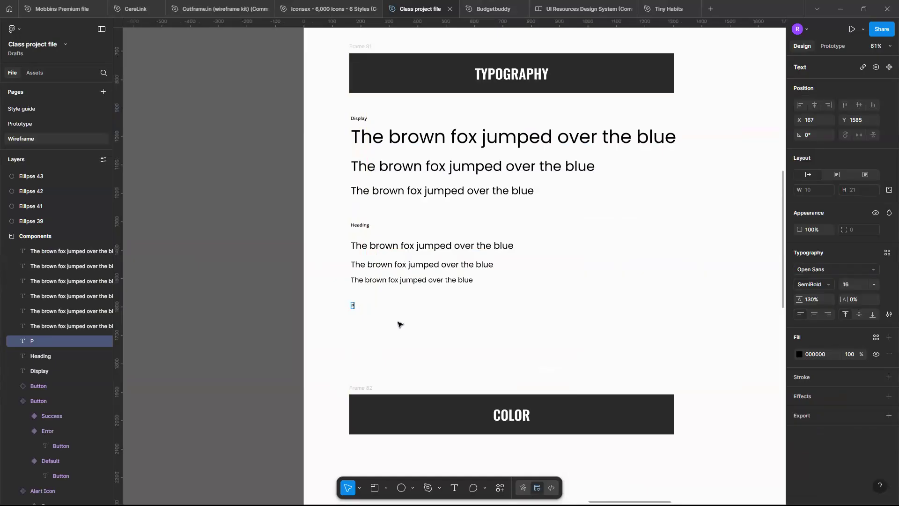
text(aragraph)
key(Escape)
Duplicate the Paragraph label below itself and change the copy's text to Caption.
drag(362, 307, 365, 350)
double_click(366, 348)
text(C)
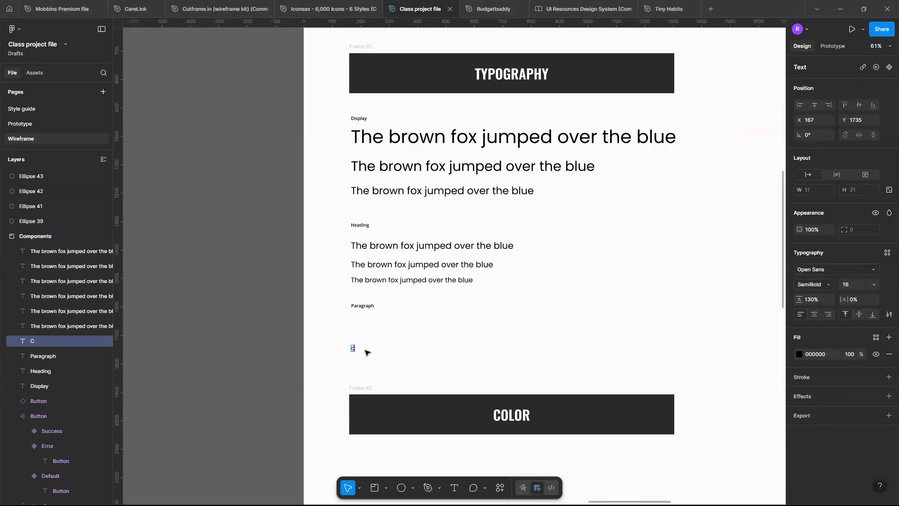
text(aption)
key(Escape)
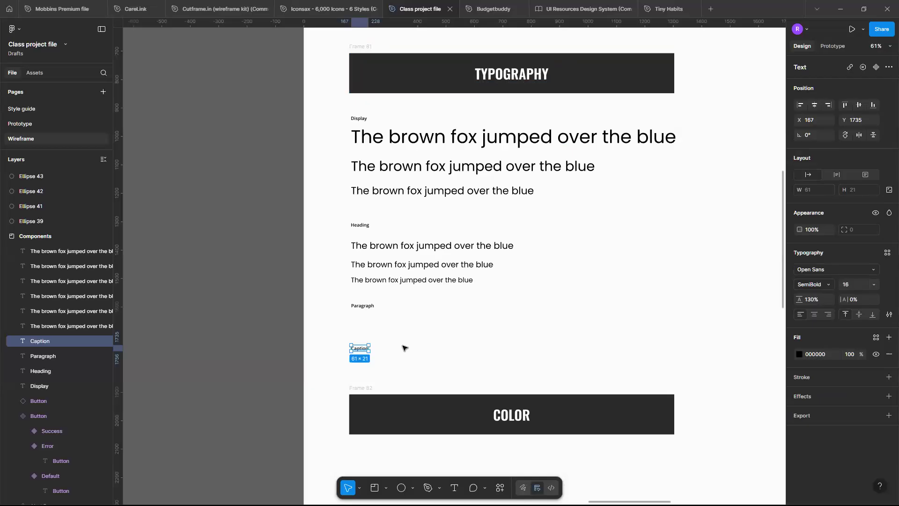
Look over the typography groups and the empty area under the COLOR header.
scroll(403, 345, down, 1)
scroll(403, 346, up, 3)
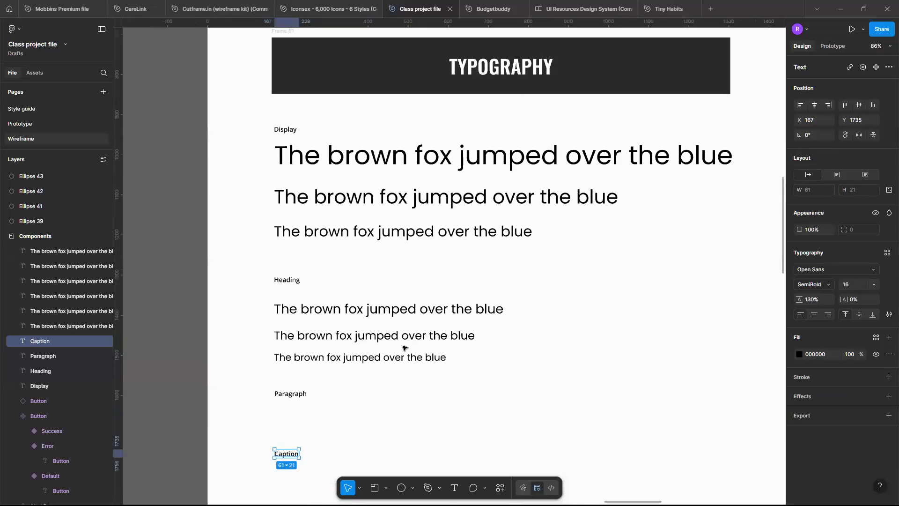
scroll(405, 347, right, 1)
scroll(345, 347, down, 1)
scroll(345, 347, left, 1)
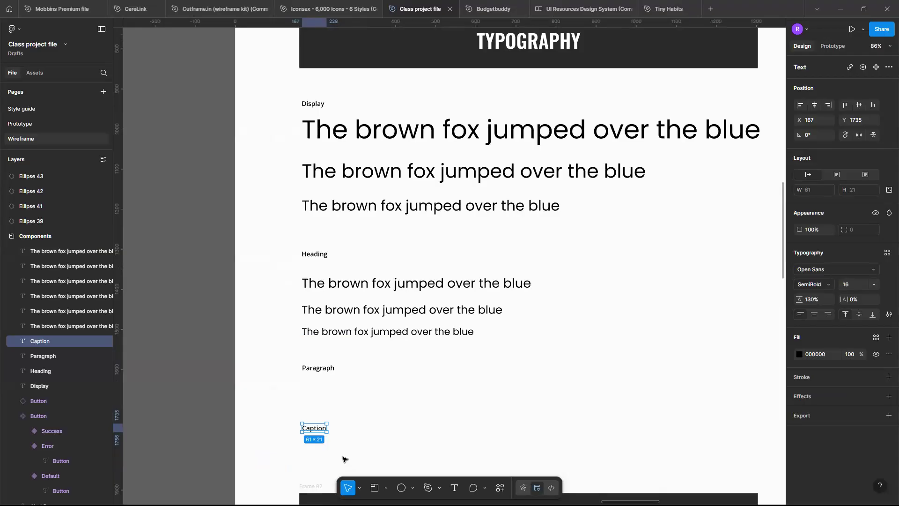
scroll(344, 458, down, 3)
scroll(499, 336, down, 1)
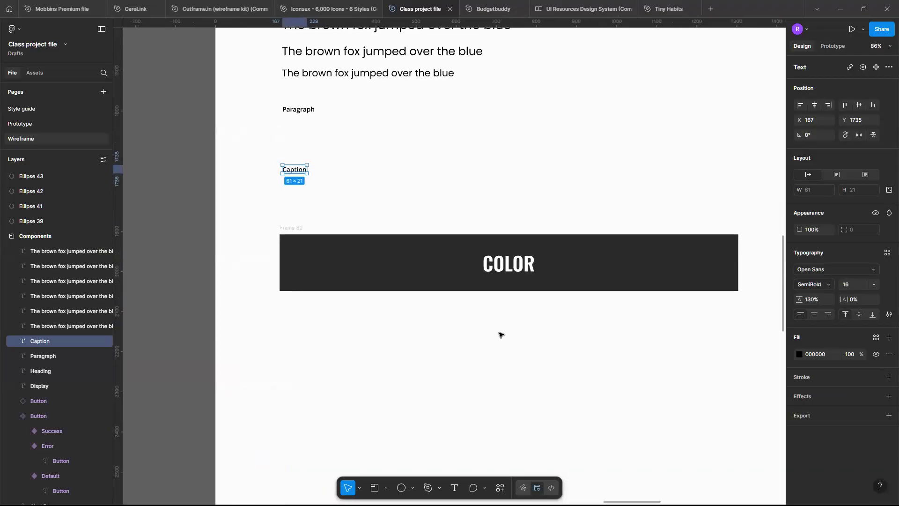
scroll(499, 335, down, 3)
scroll(499, 335, up, 5)
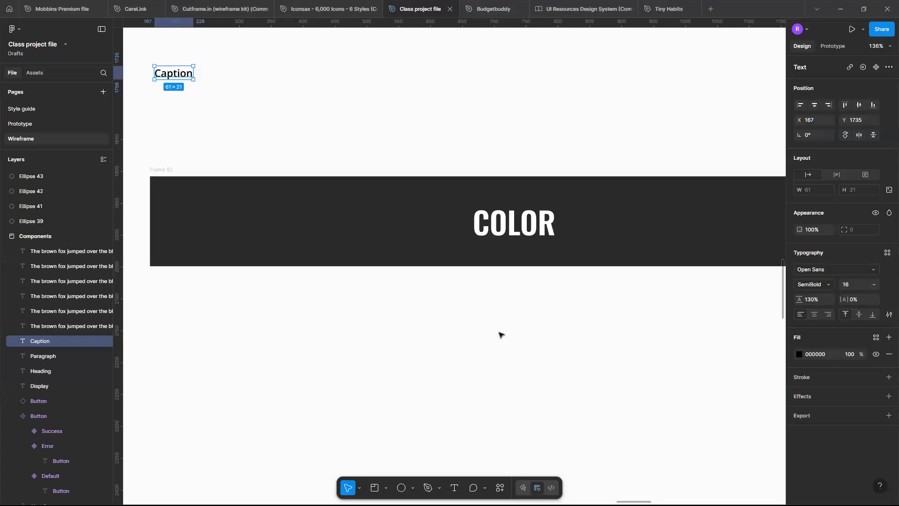
scroll(442, 157, down, 5)
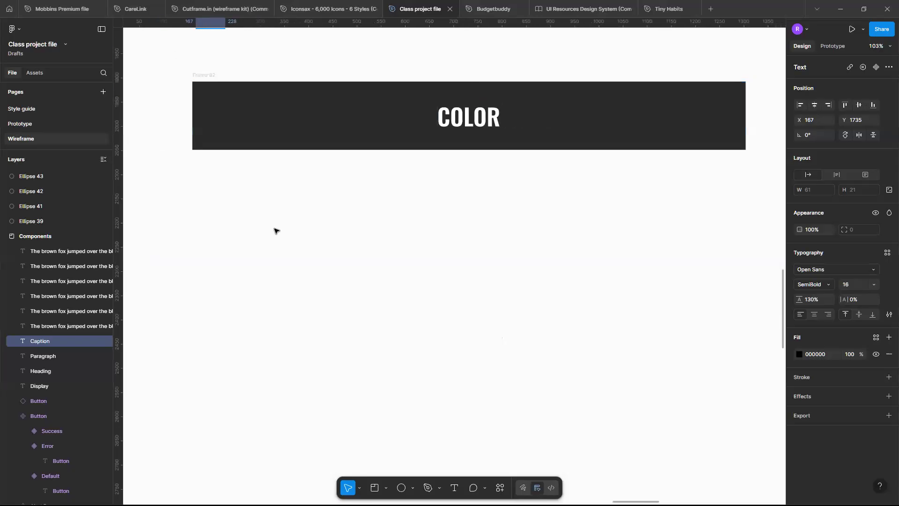
scroll(275, 230, down, 2)
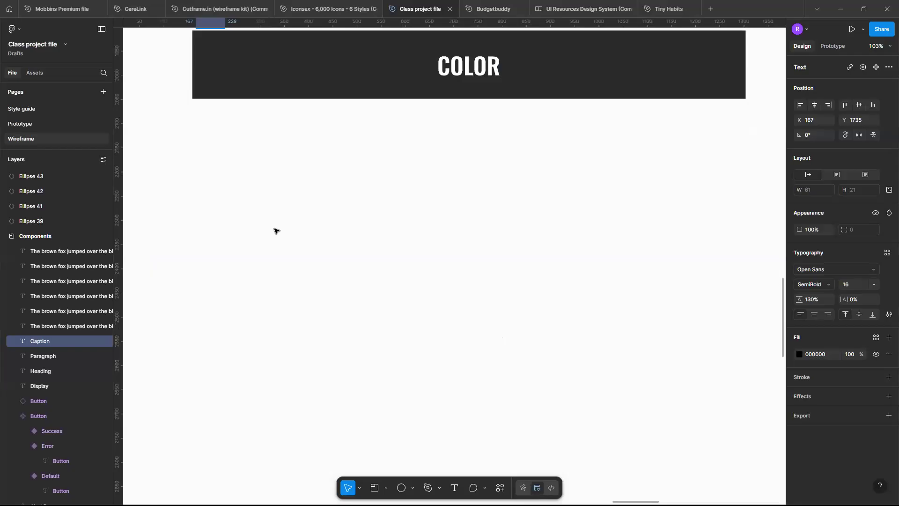
scroll(312, 159, up, 4)
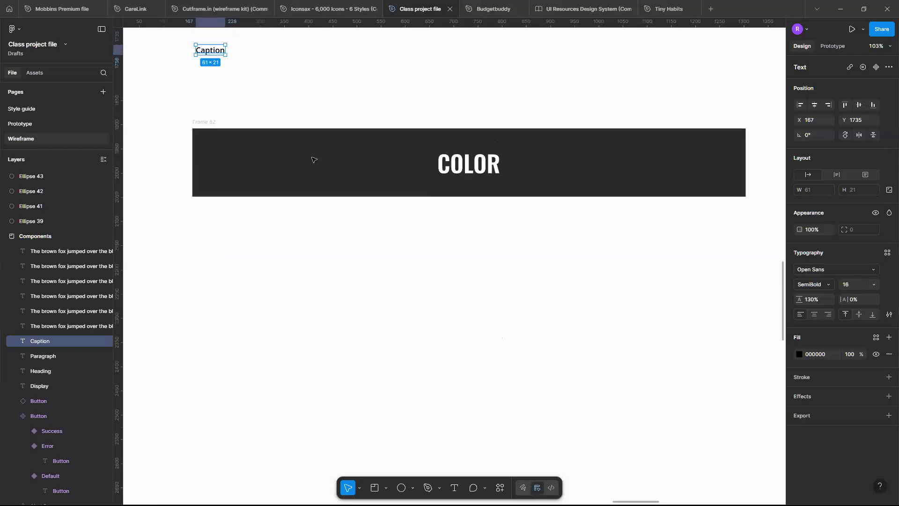
Move the Caption label to just below the COLOR header and change its text to Primary.
scroll(311, 158, down, 3)
drag(239, 83, 239, 212)
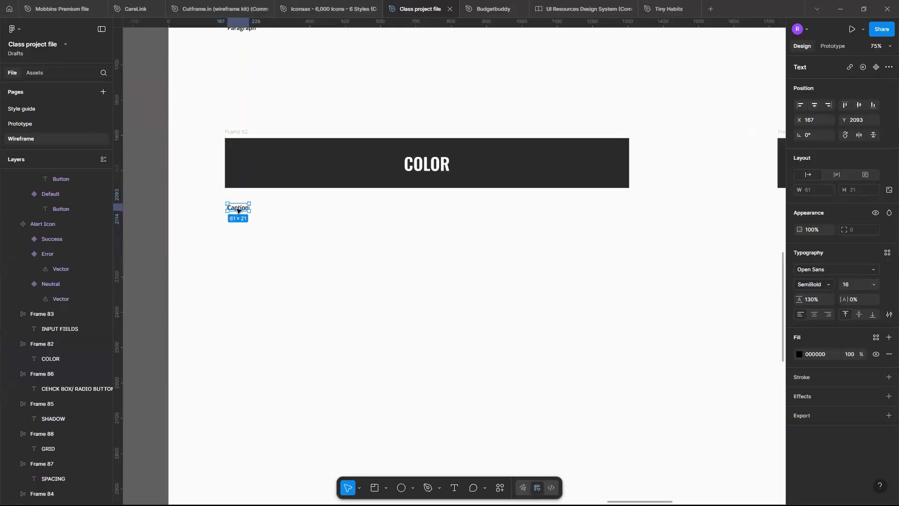
double_click(239, 207)
text(P)
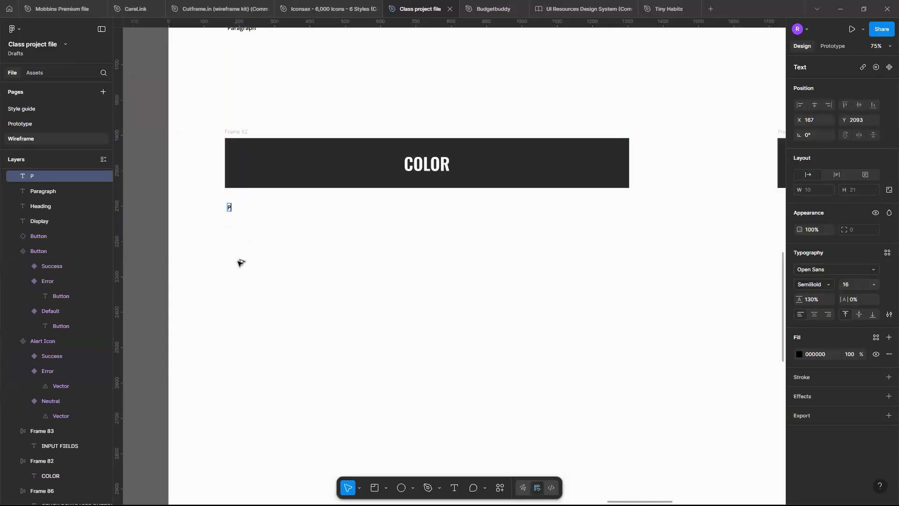
text(rimary)
key(Escape)
Duplicate the Primary label below itself and change the copy's text to Secondary.
drag(238, 206, 239, 263)
double_click(238, 261)
text(S)
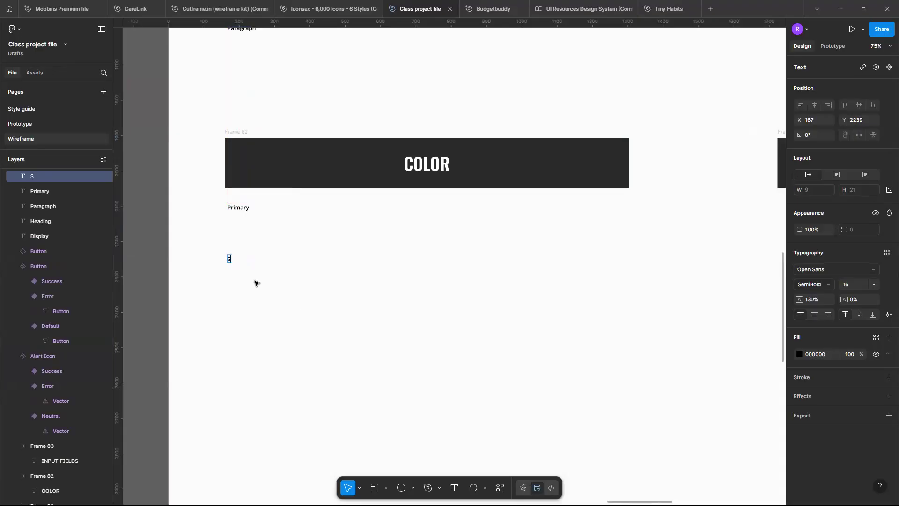
text(econdary)
key(Escape)
Duplicate the Secondary label below itself and change the copy's text to Background.
drag(249, 261, 248, 316)
double_click(250, 315)
text(B)
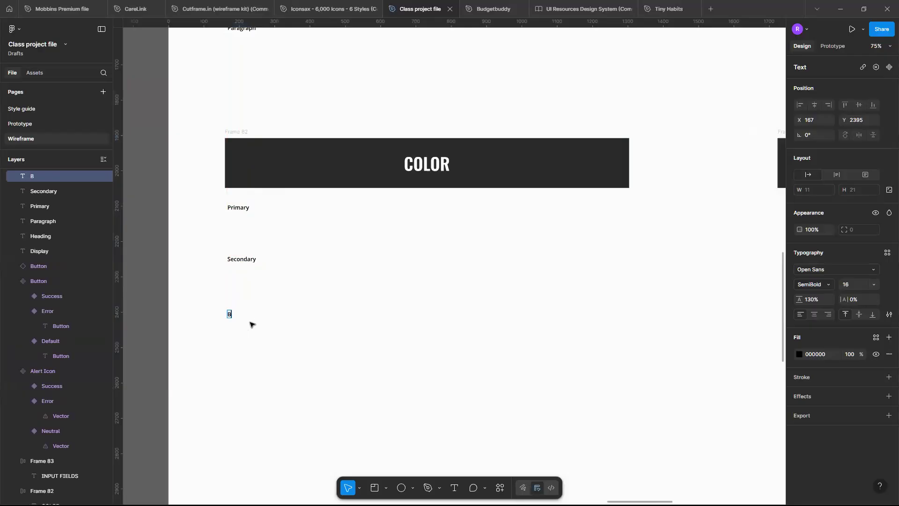
text(ackground)
key(Escape)
Duplicate the Background label below itself and change the copy's text to Error / Success.
drag(243, 314, 249, 380)
double_click(248, 380)
text(E)
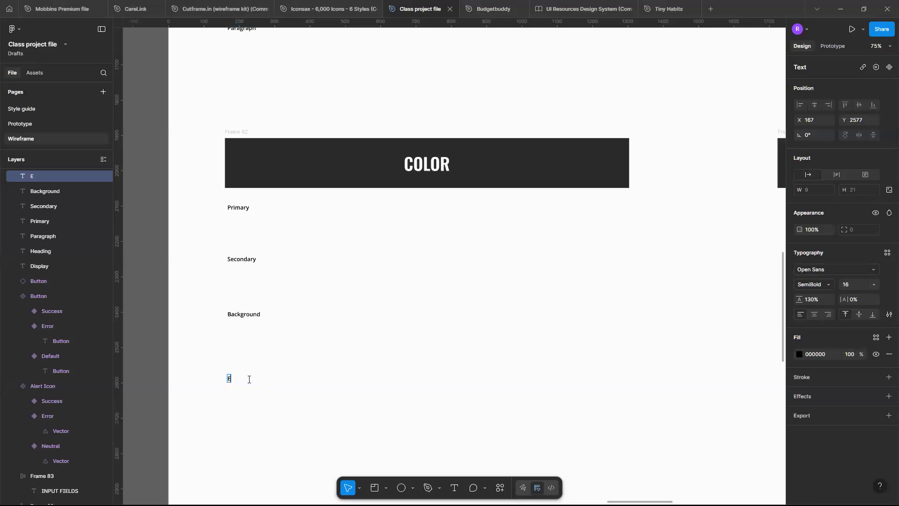
text(rror / Success)
key(Escape)
Duplicate the Error / Success label below itself and change the copy's text to Black/White.
drag(255, 382, 255, 436)
scroll(256, 436, up, 2)
scroll(256, 436, up, 3)
scroll(257, 433, up, 2)
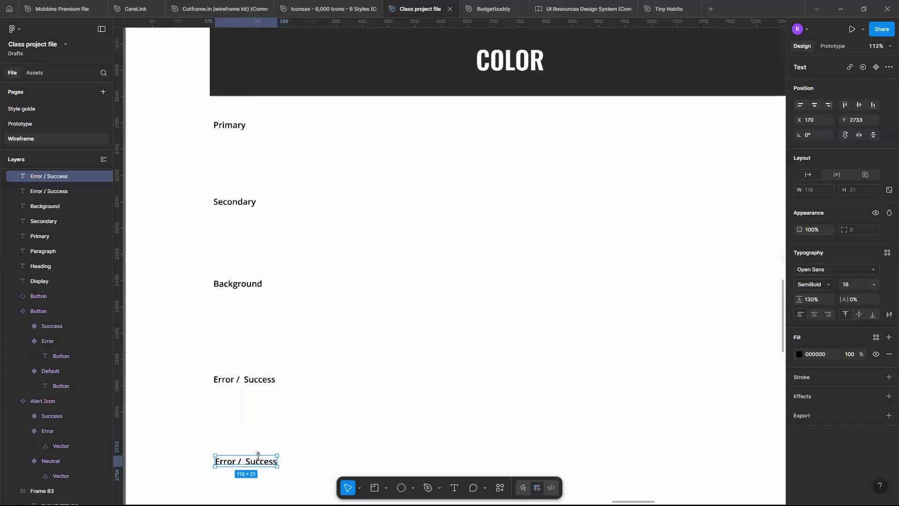
double_click(259, 461)
text(B)
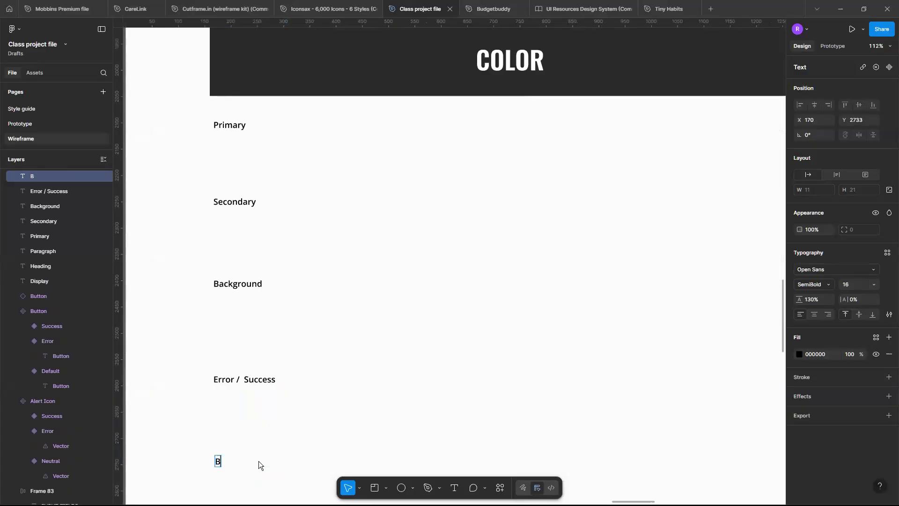
text(lack/White)
key(Escape)
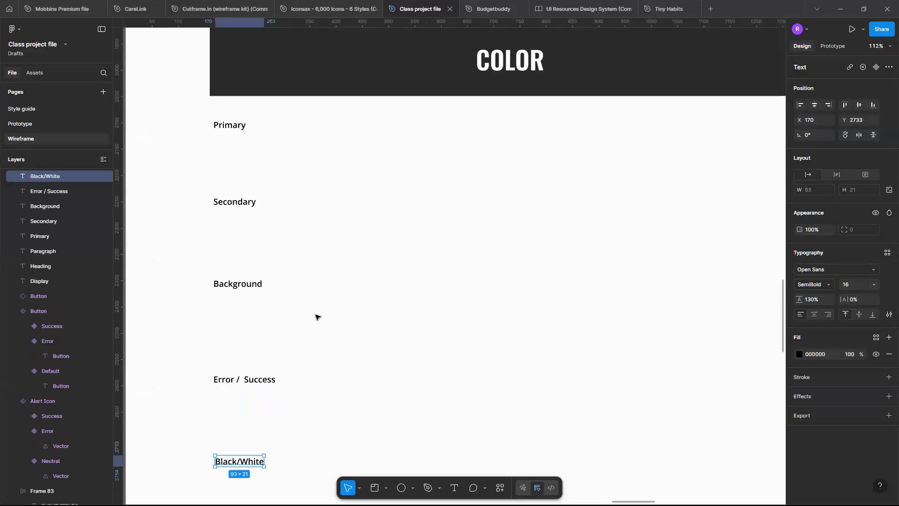
Place a 100 × 100 circle with the Ellipse tool under the Primary label.
click(317, 317)
scroll(315, 315, down, 2)
scroll(422, 375, up, 2)
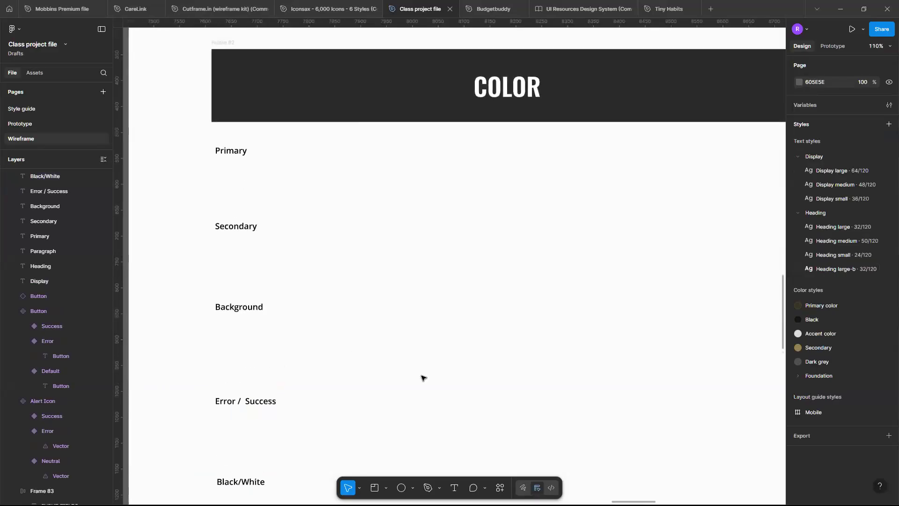
click(412, 481)
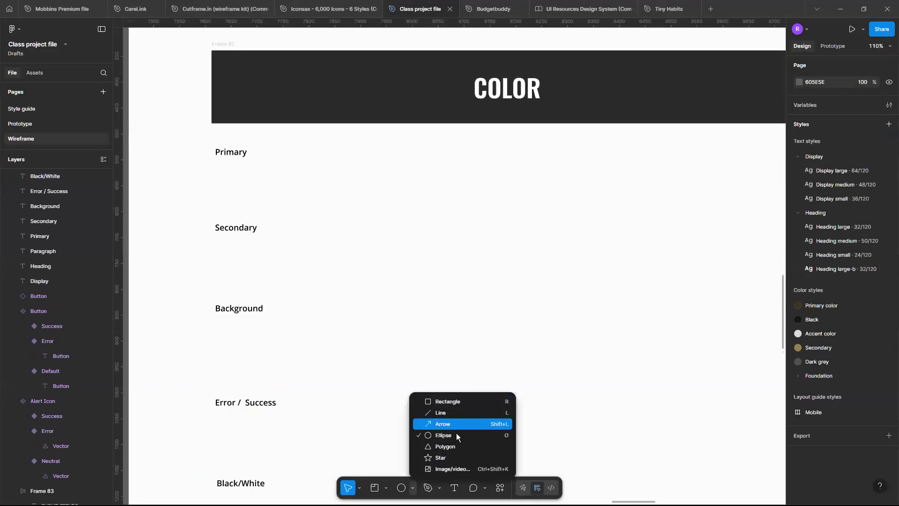
click(457, 435)
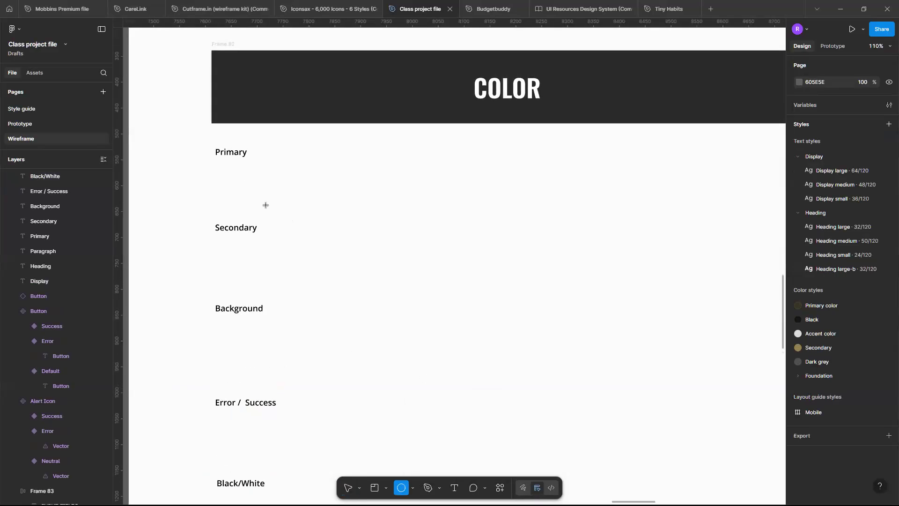
click(250, 186)
scroll(261, 196, up, 3)
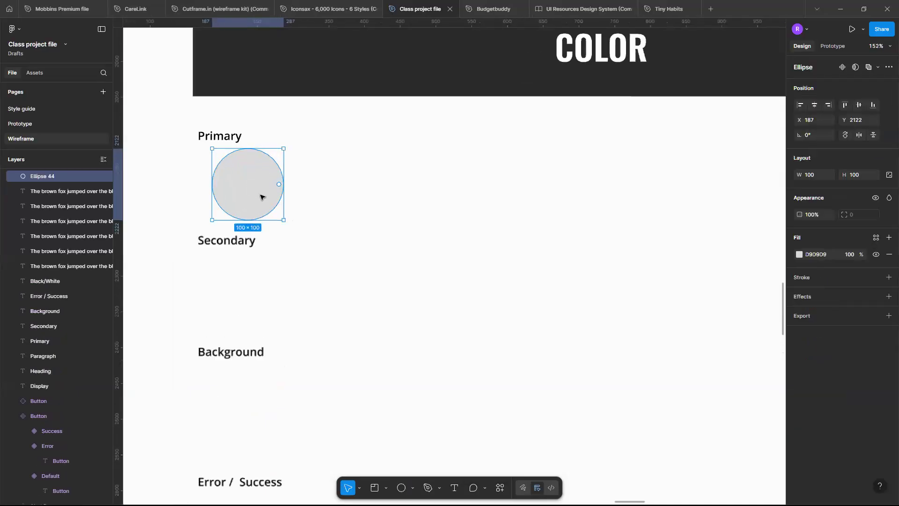
scroll(261, 197, down, 2)
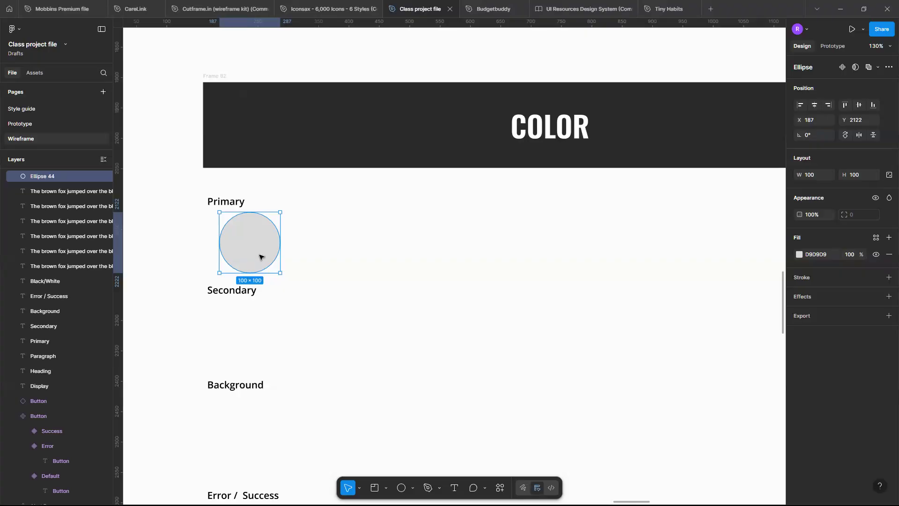
Duplicate the circle sideways at even spacing to make a row of nine circles under the Primary label.
drag(256, 253, 333, 254)
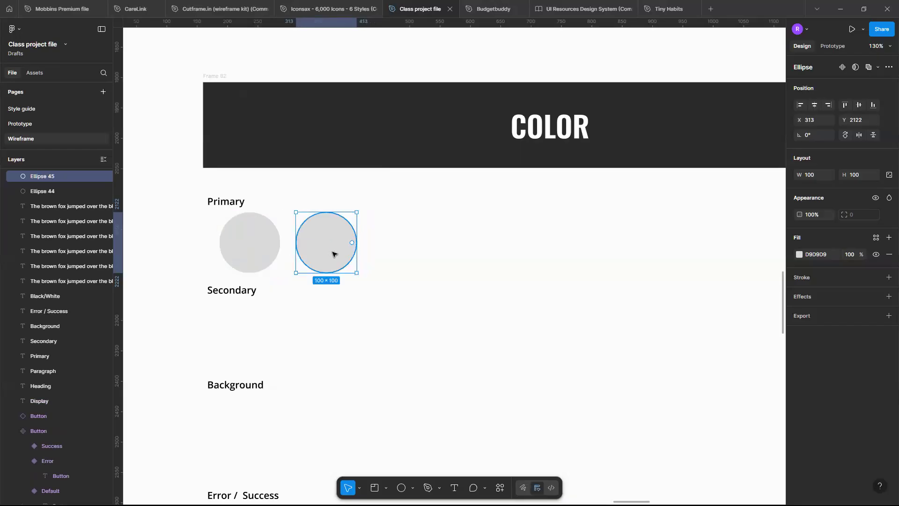
key(ctrl+d)
key(ctrl+d)
key(ctrl+d)
key(ctrl+d)
key(ctrl+d)
key(ctrl+d)
key(ctrl+d)
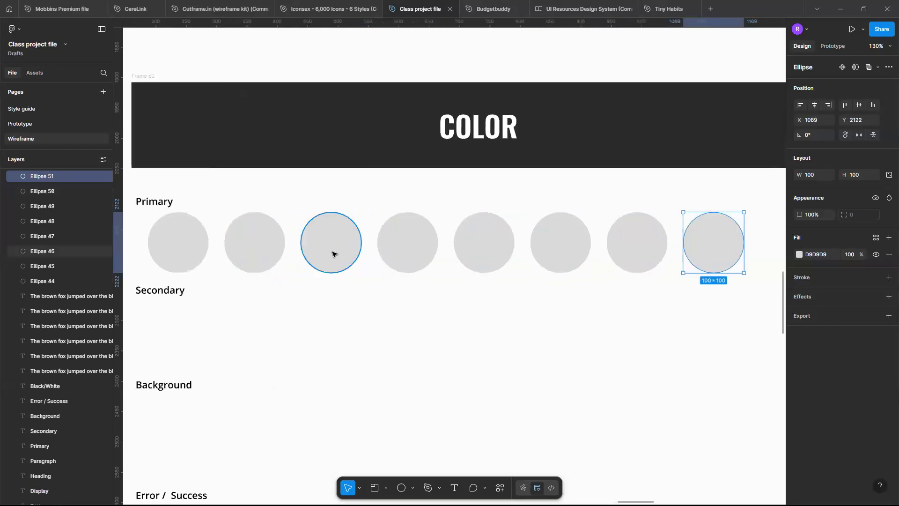
ctrl+scroll(256, 248, down, 5)
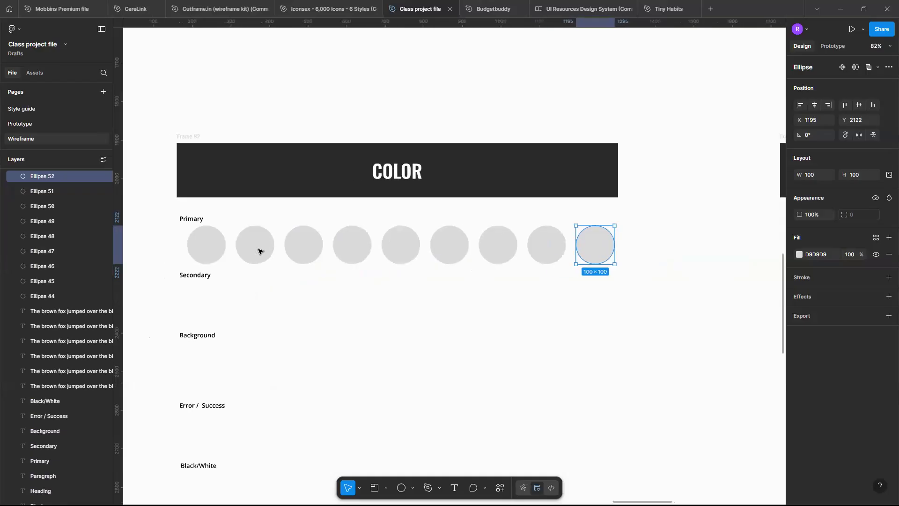
Duplicate the last circle of the Primary row and place the copy beside it as the tenth circle.
drag(242, 249, 274, 256)
key(ctrl+z)
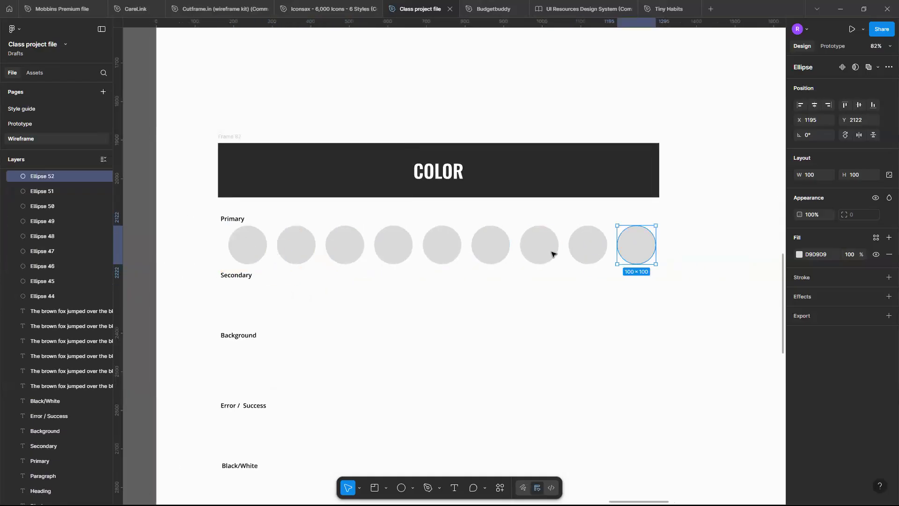
key(ctrl+d)
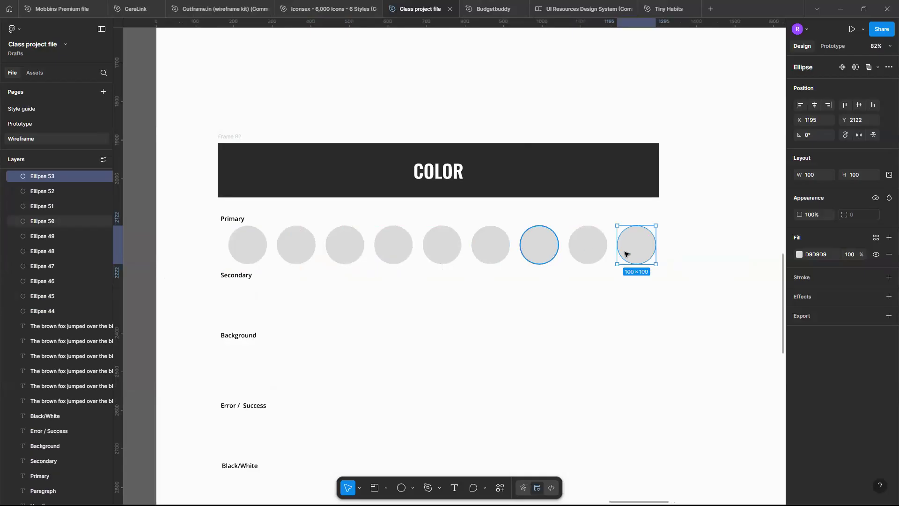
drag(642, 253, 693, 250)
click(627, 298)
scroll(626, 298, left, 2)
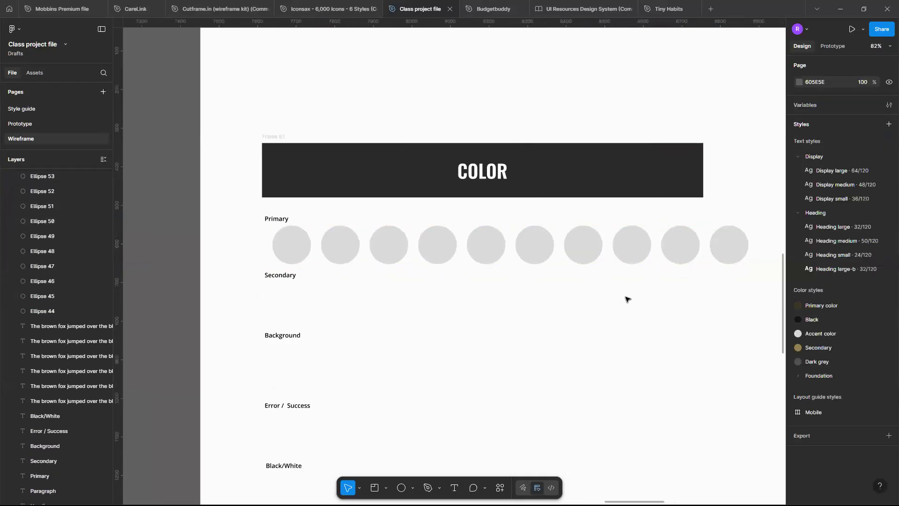
Fill the sixth circle of the Primary row with the green 088F55 from the page colors.
scroll(627, 298, up, 1)
scroll(540, 301, right, 2)
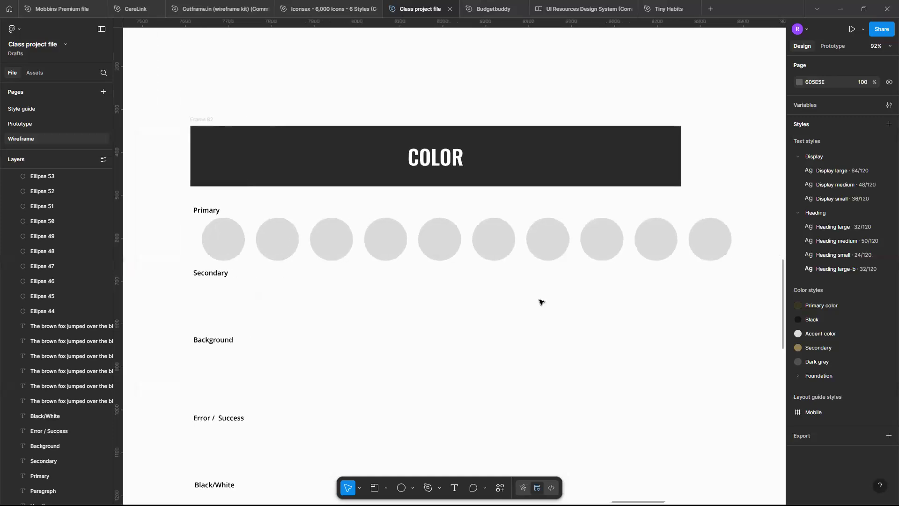
click(502, 242)
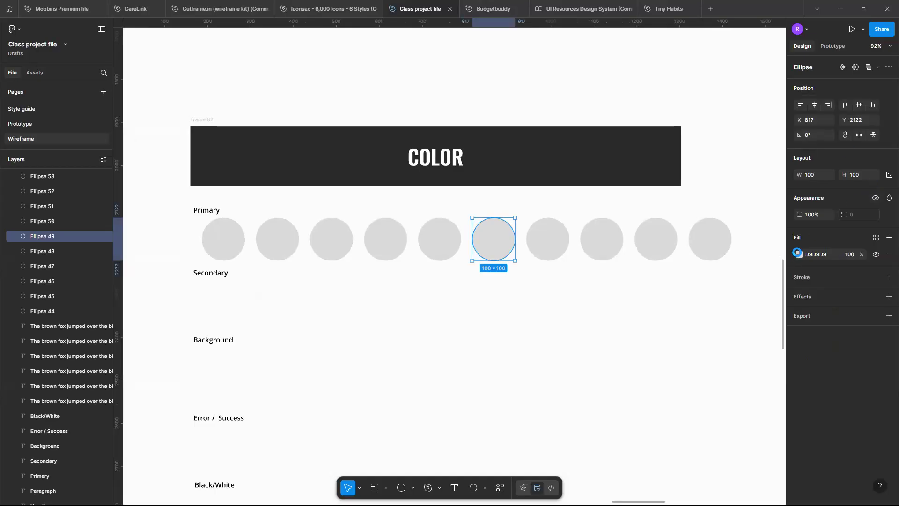
click(798, 254)
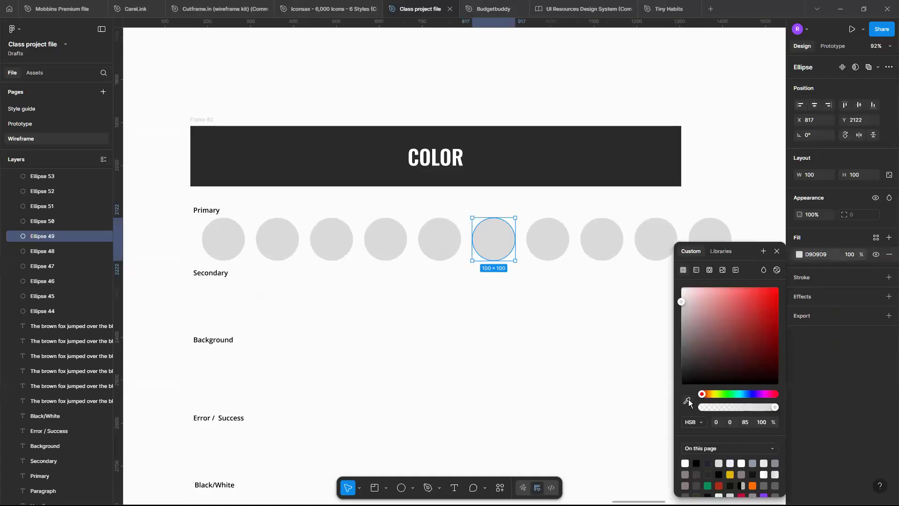
click(708, 484)
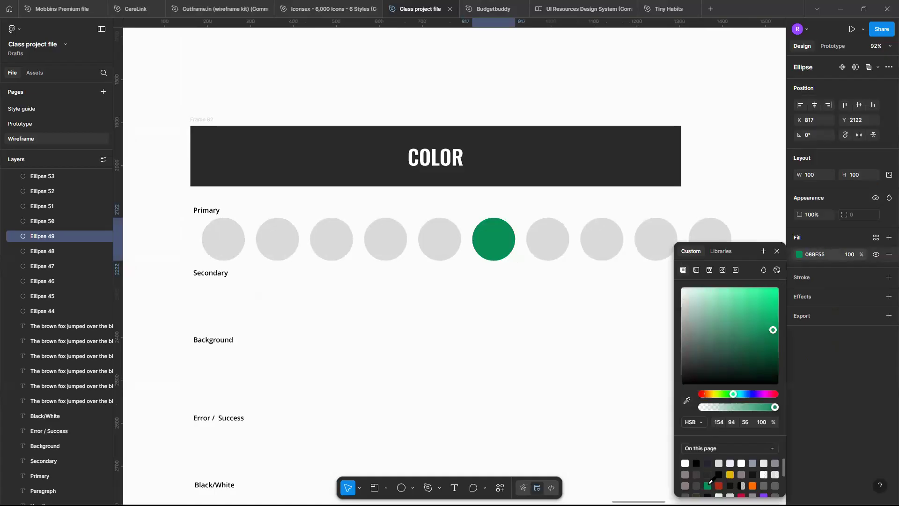
click(777, 252)
scroll(548, 286, up, 5)
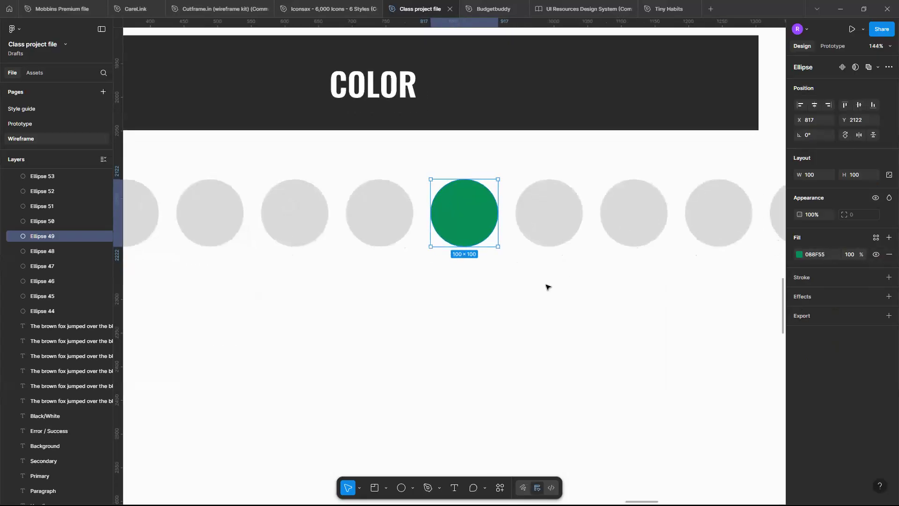
Delete the fifth circle of the Primary row and move the green circle into its place.
scroll(547, 286, down, 3)
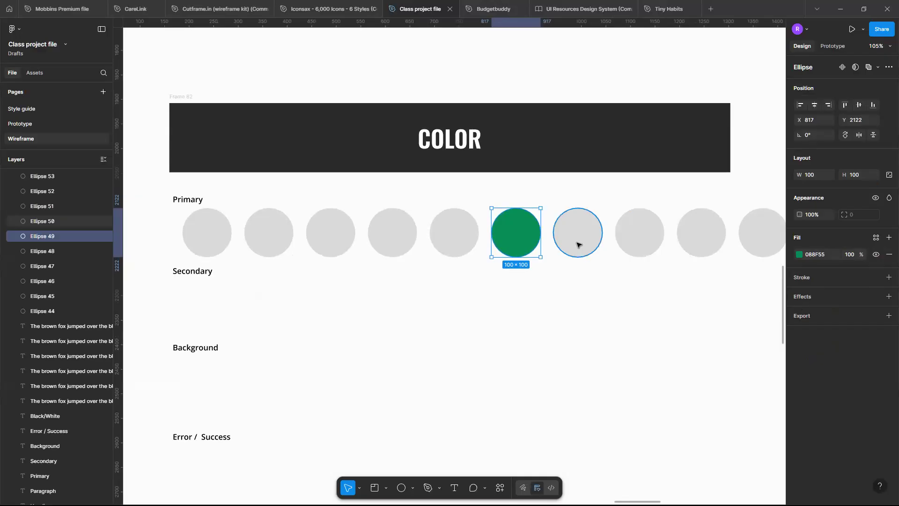
scroll(579, 244, down, 3)
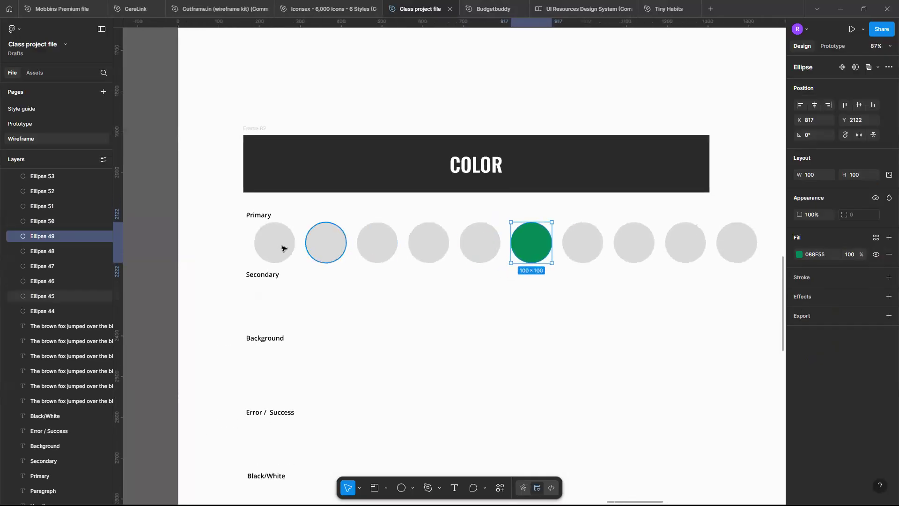
click(278, 251)
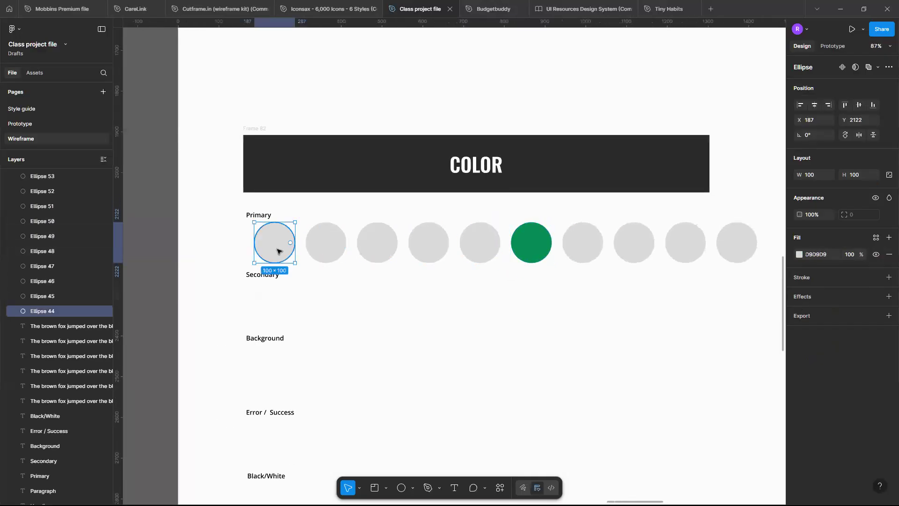
click(323, 249)
click(373, 249)
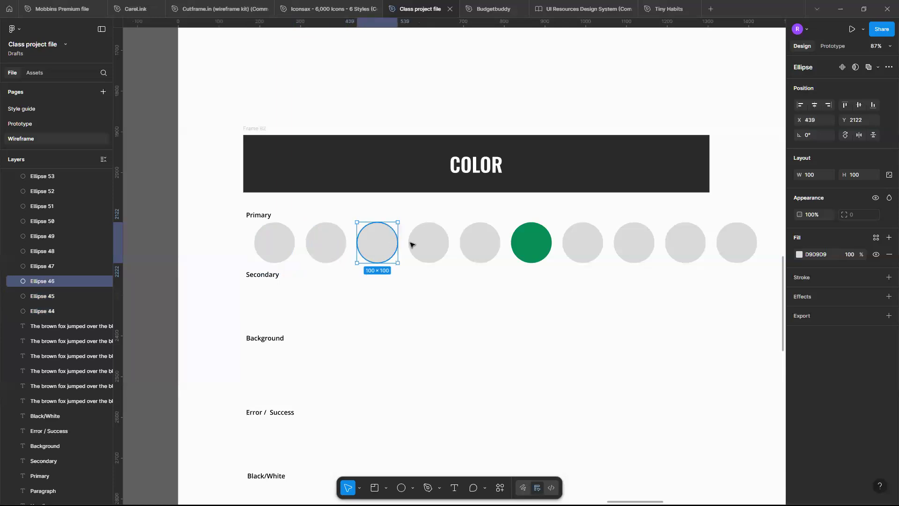
click(422, 243)
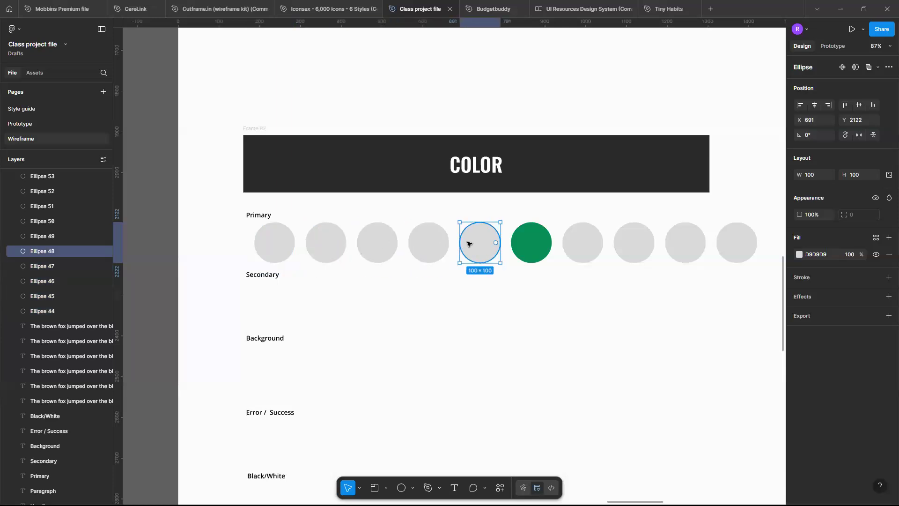
click(521, 241)
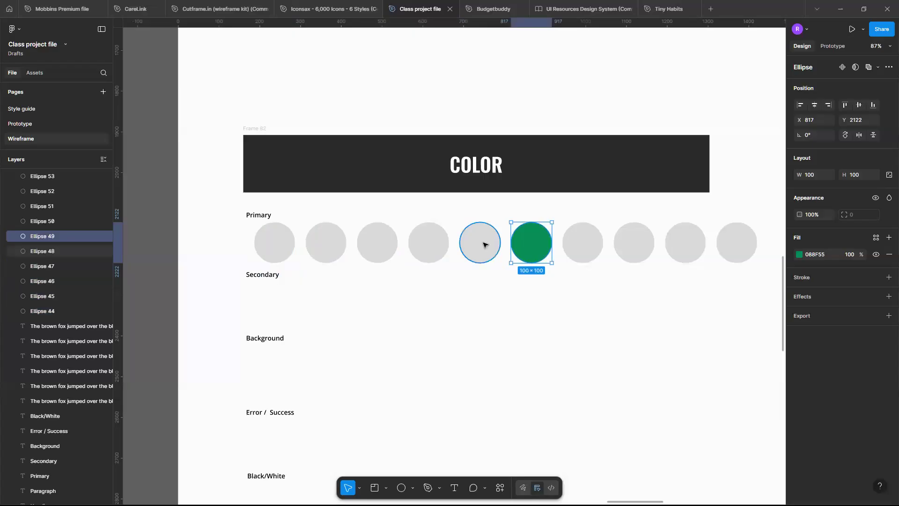
click(484, 244)
key(Delete)
drag(526, 243, 487, 243)
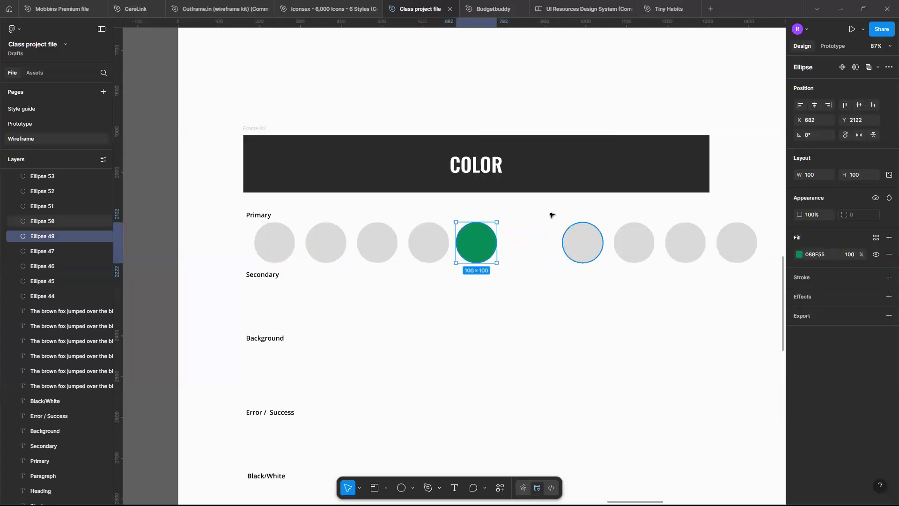
Move the four grey circles after the green circle together towards it to close the gap in the Primary row.
click(738, 264)
drag(739, 263, 754, 275)
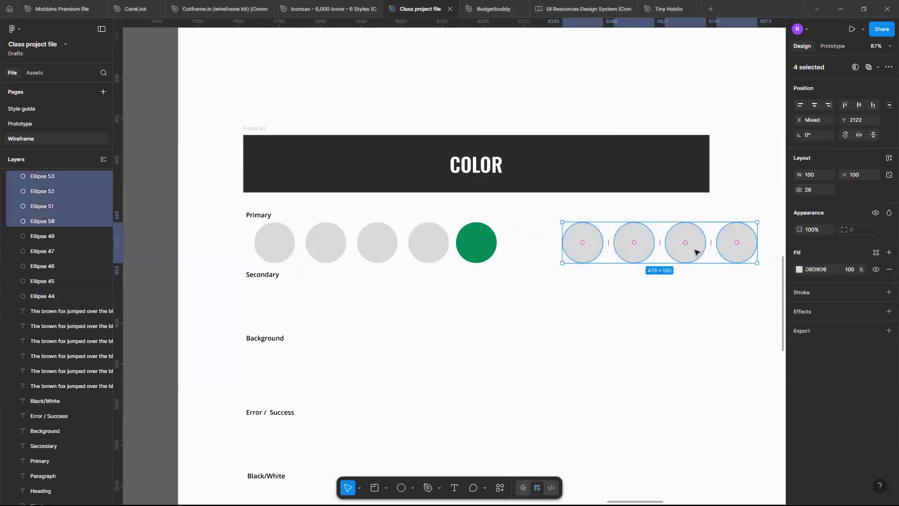
drag(692, 251, 642, 251)
click(692, 250)
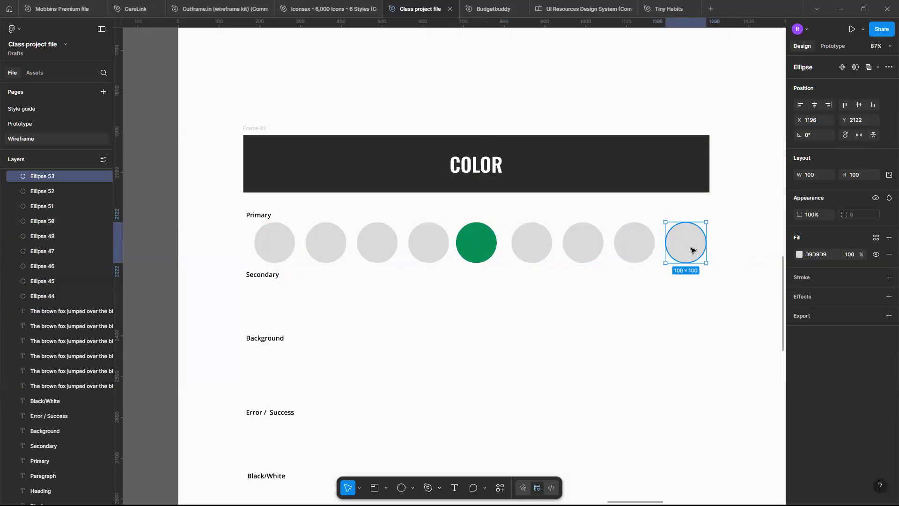
key(ctrl+d)
drag(692, 251, 738, 252)
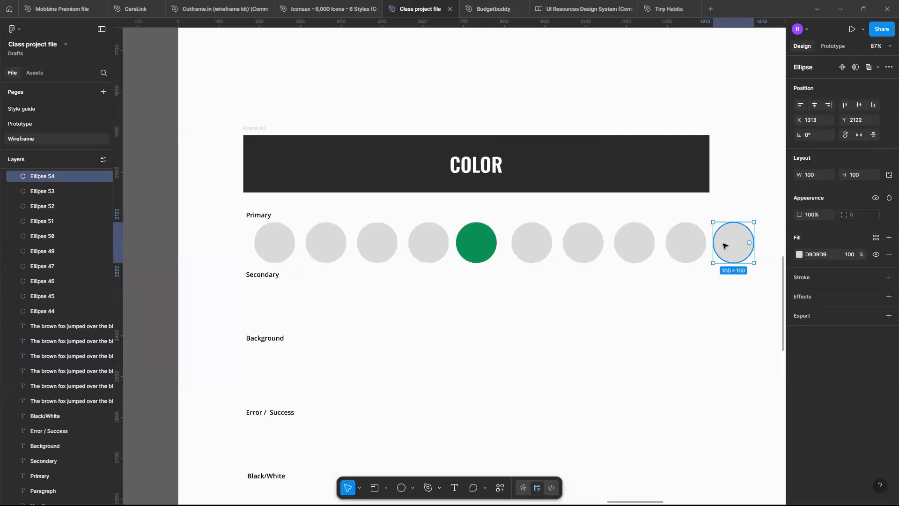
key(Delete)
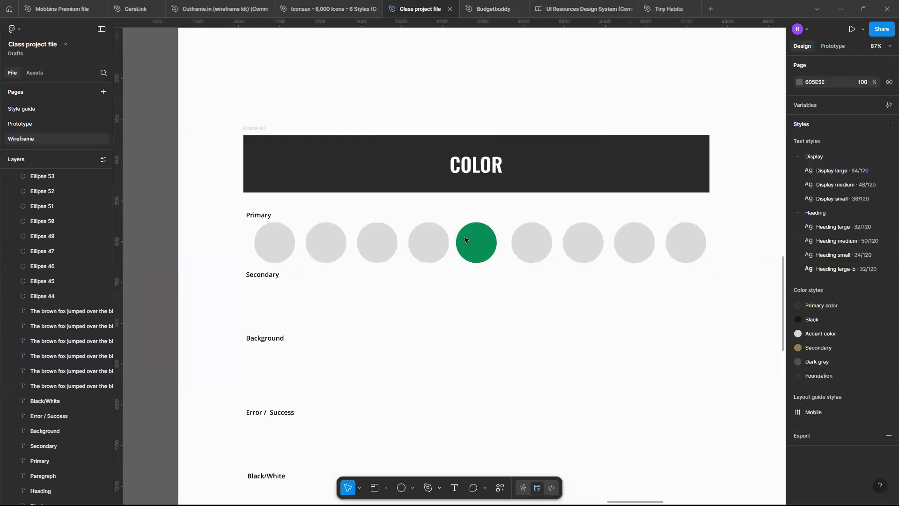
Duplicate the Secondary label under the first Primary circle, change the copy's text to Green - 100, and keep Secondary below it.
mouse_move(277, 277)
mouse_down()
mouse_move(276, 298)
mouse_move(284, 278)
mouse_up()
double_click(283, 278)
text(G)
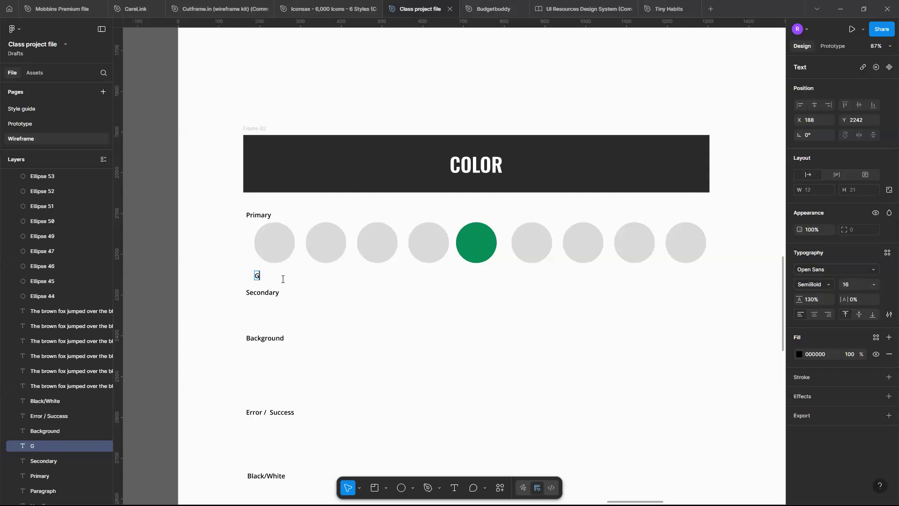
text(reen - 100)
key(Return)
key(BackSpace)
key(Escape)
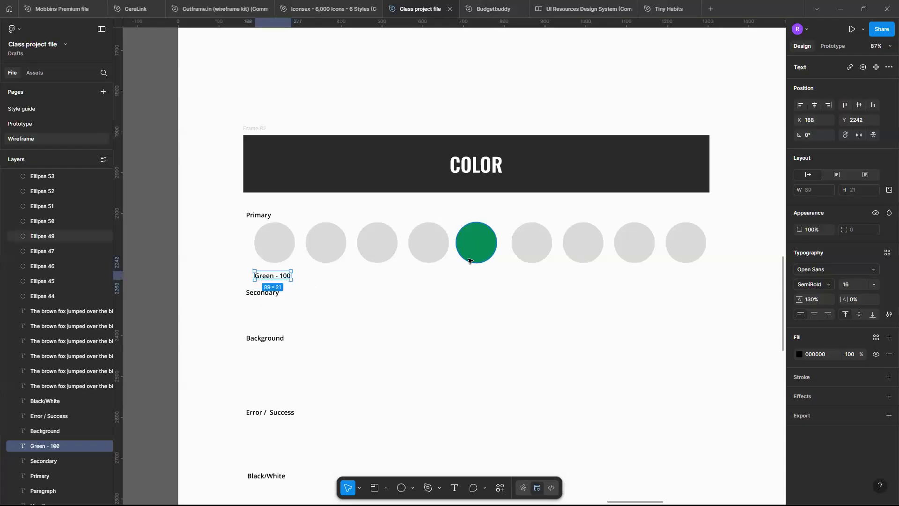
Copy the green circle's fill code 088F55 and apply it to the fourth circle of the Primary row.
click(469, 260)
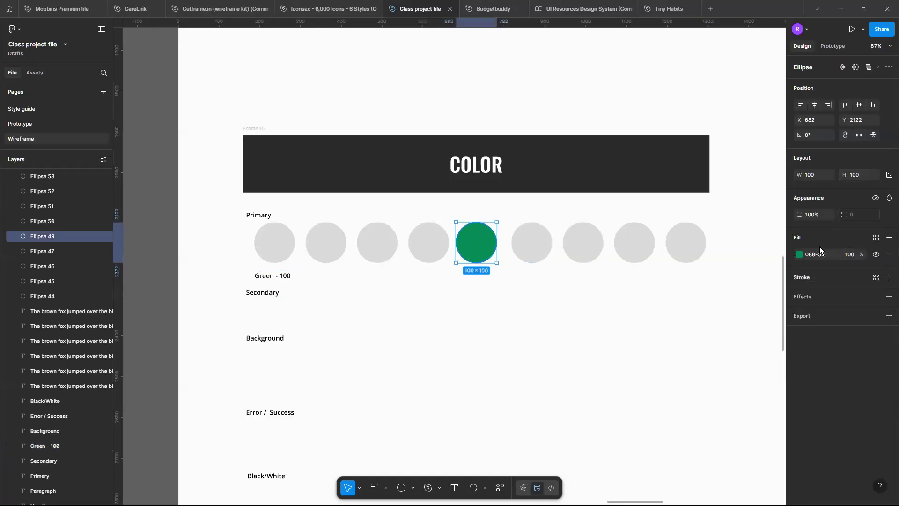
click(826, 257)
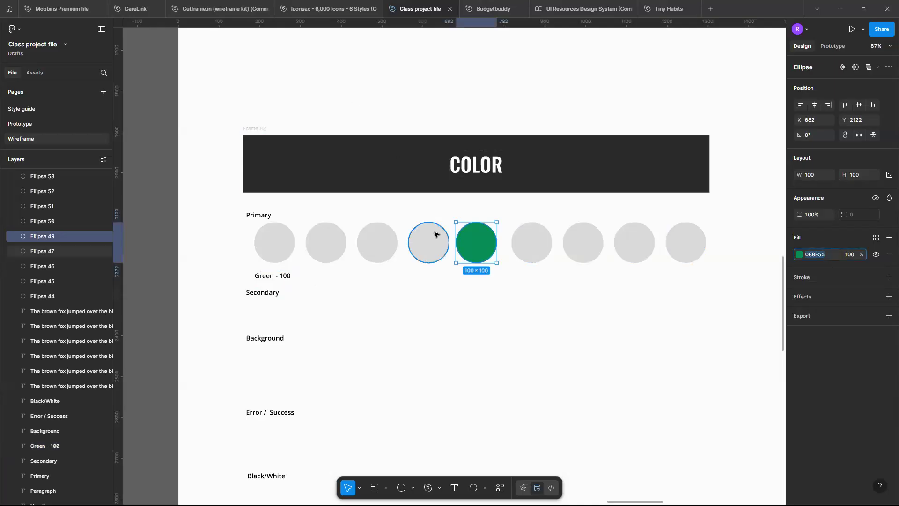
scroll(435, 234, up, 2)
scroll(435, 234, up, 3)
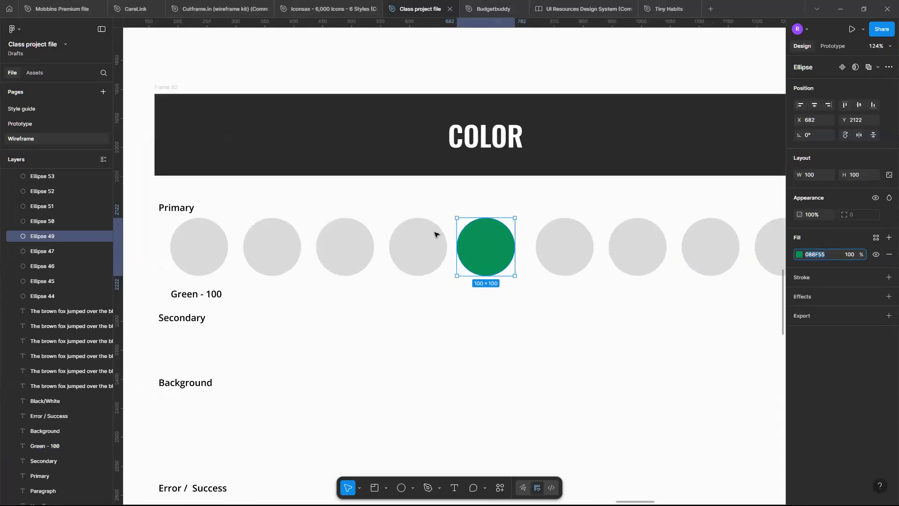
click(427, 236)
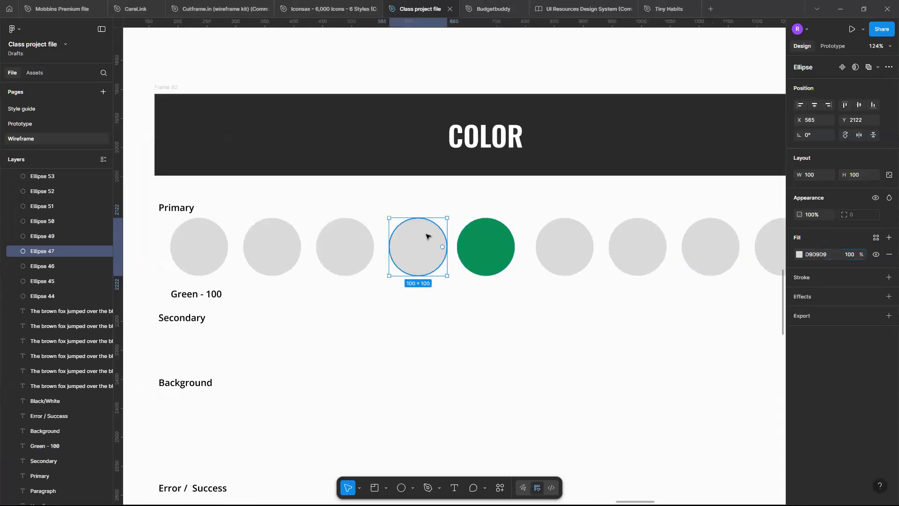
click(498, 231)
click(832, 255)
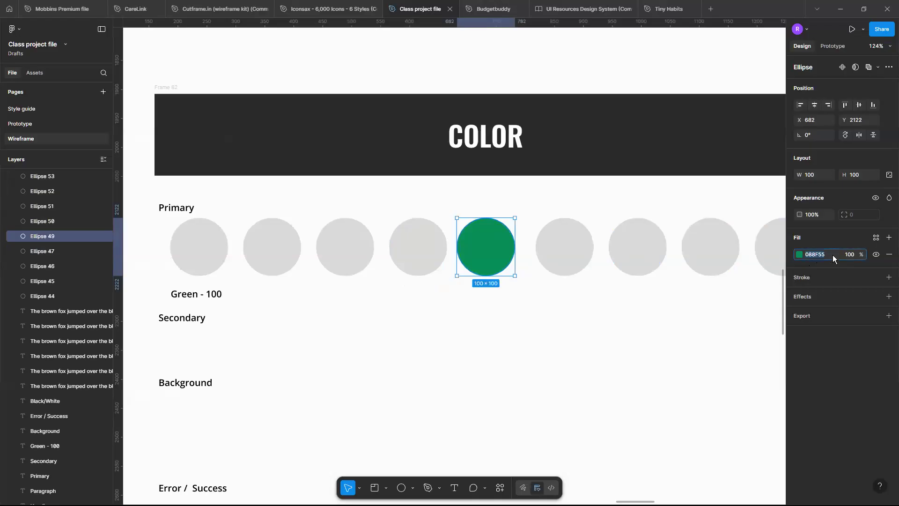
click(408, 247)
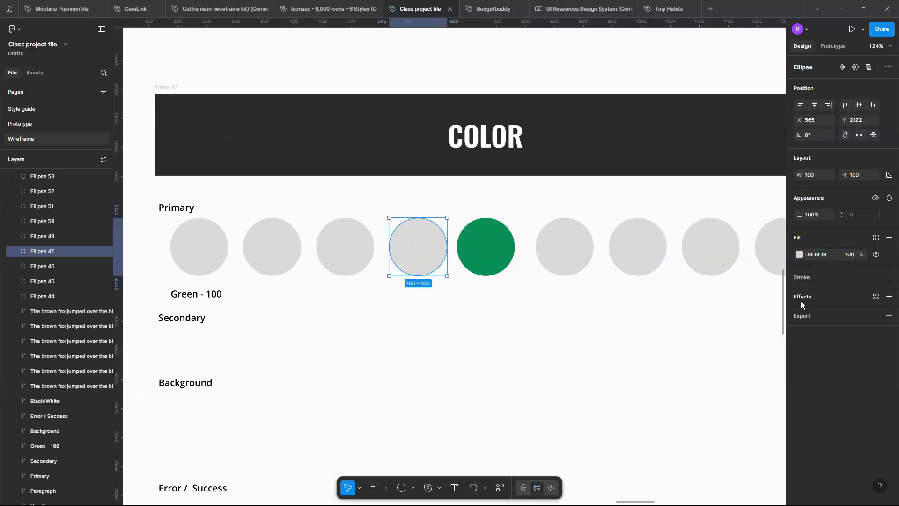
click(825, 254)
key(Return)
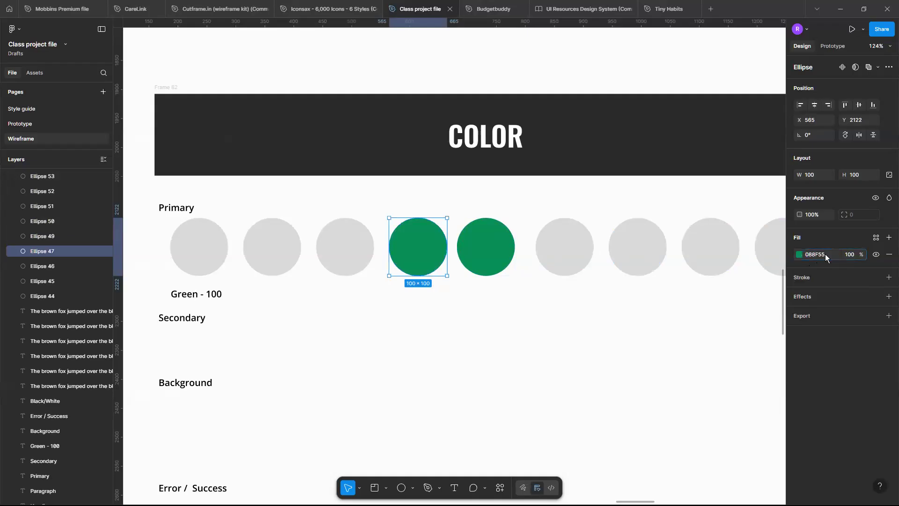
Lighten the fourth circle's fill by setting its HSB saturation to 84 and brightness to 68.
click(799, 254)
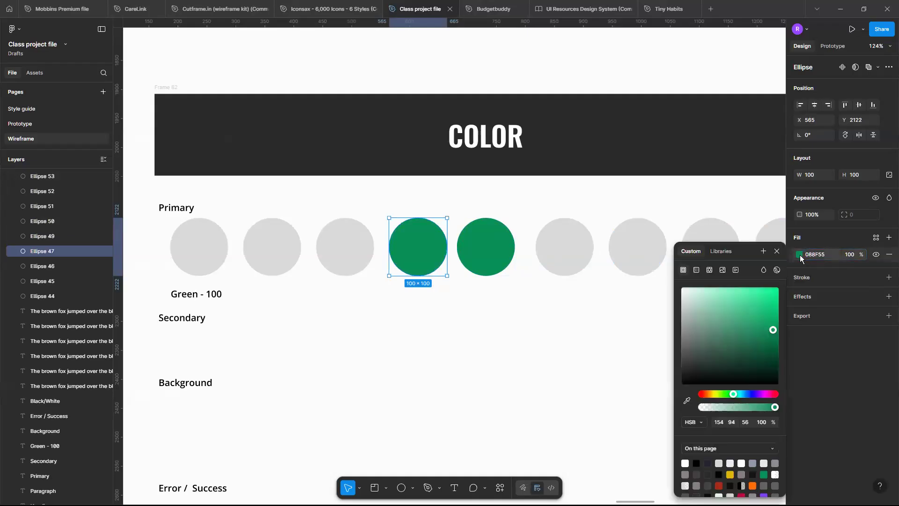
click(731, 423)
text(84)
key(Return)
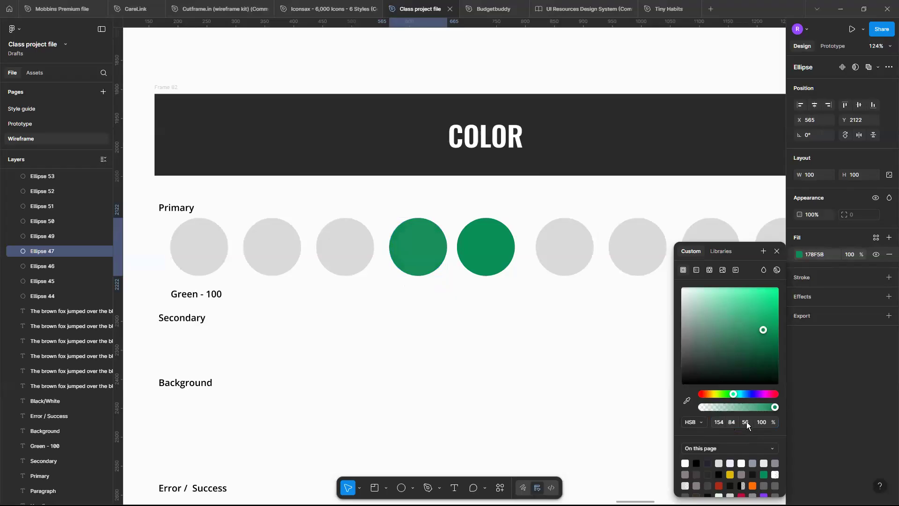
click(746, 421)
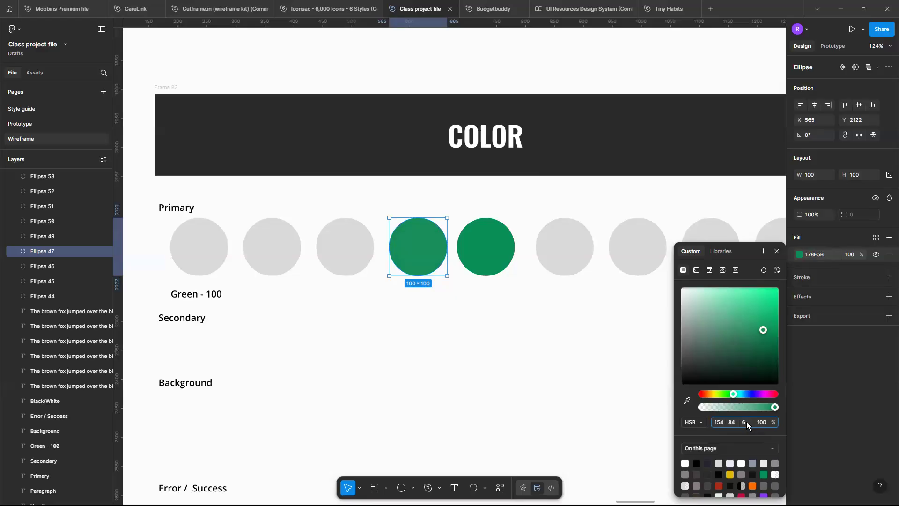
text(68)
key(Return)
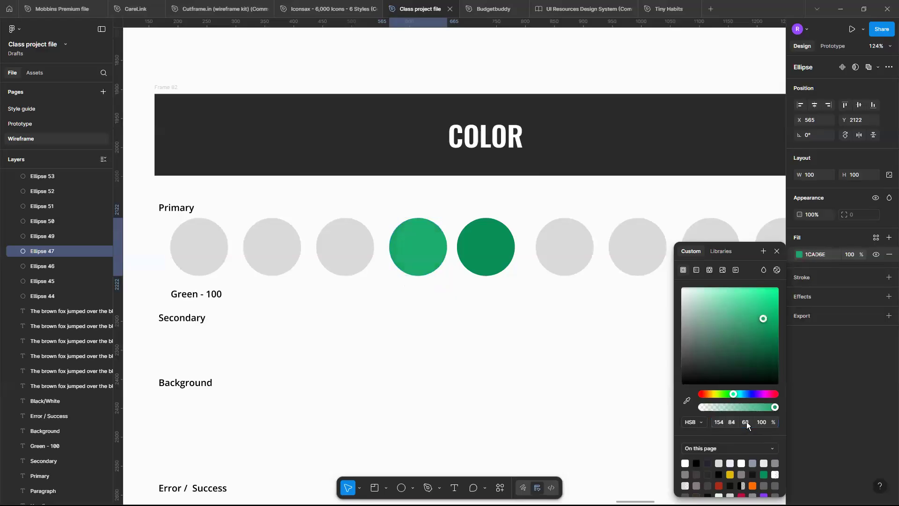
click(553, 336)
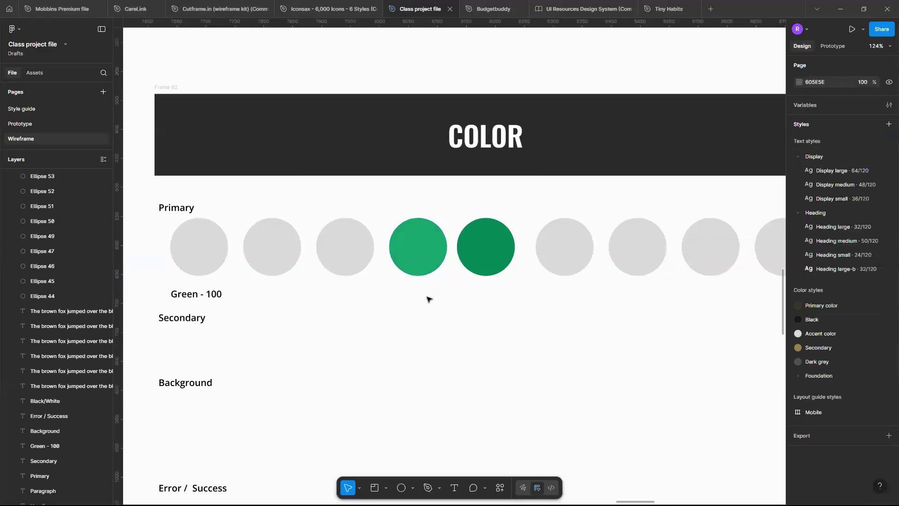
scroll(429, 299, up, 4)
scroll(428, 298, up, 2)
scroll(428, 299, down, 2)
scroll(429, 299, up, 5)
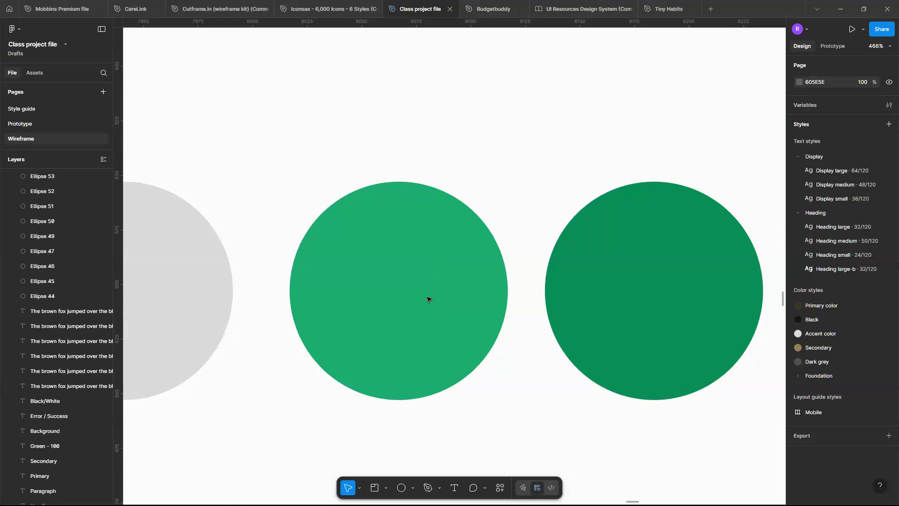
scroll(427, 298, left, 2)
scroll(438, 296, down, 5)
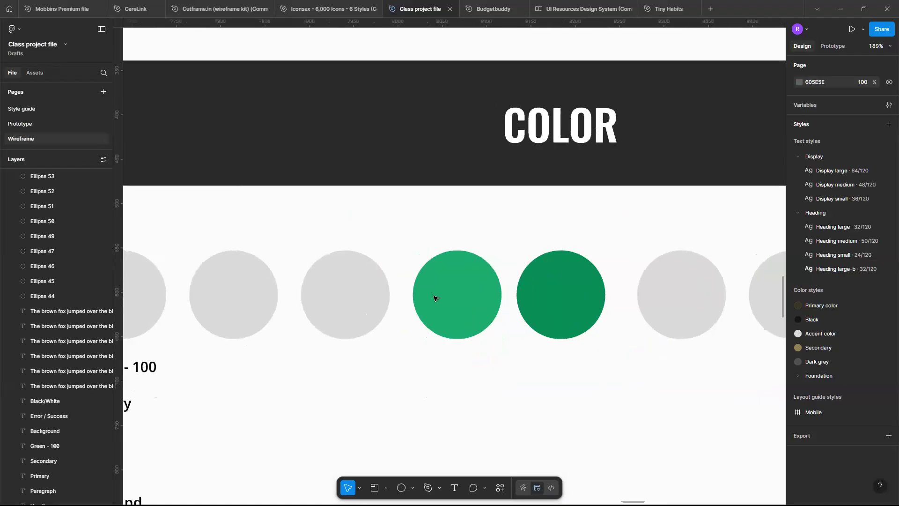
click(490, 290)
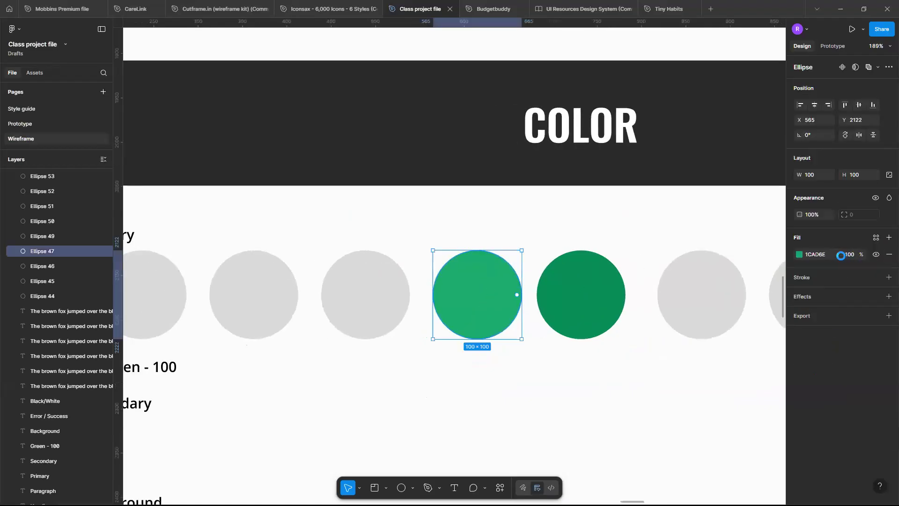
click(828, 256)
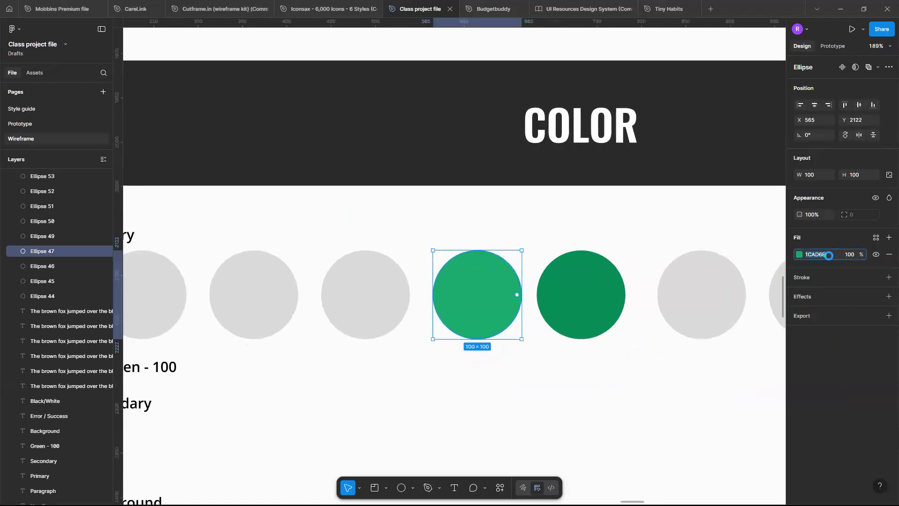
click(828, 255)
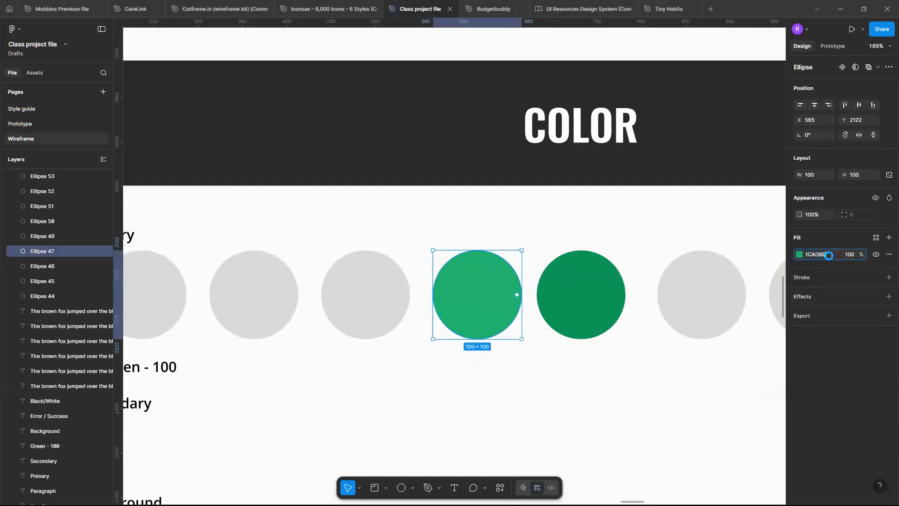
click(400, 290)
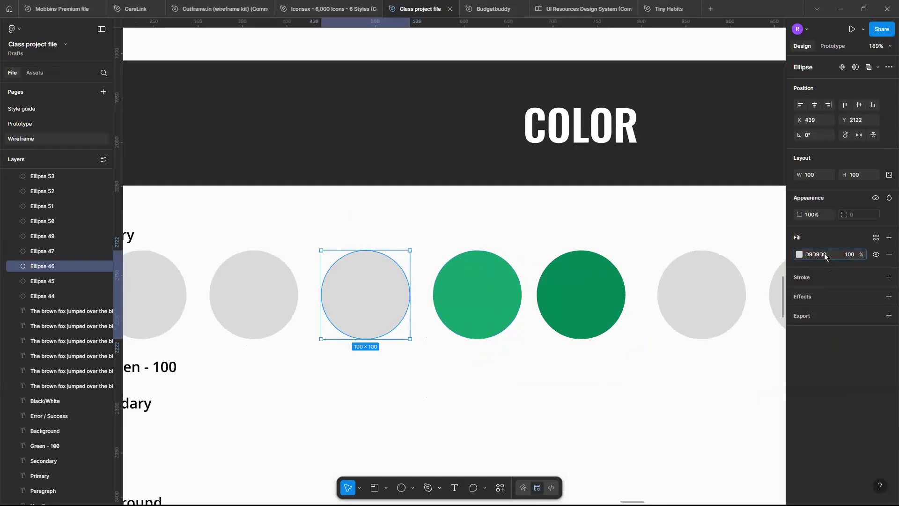
click(827, 255)
text(088F55)
key(Return)
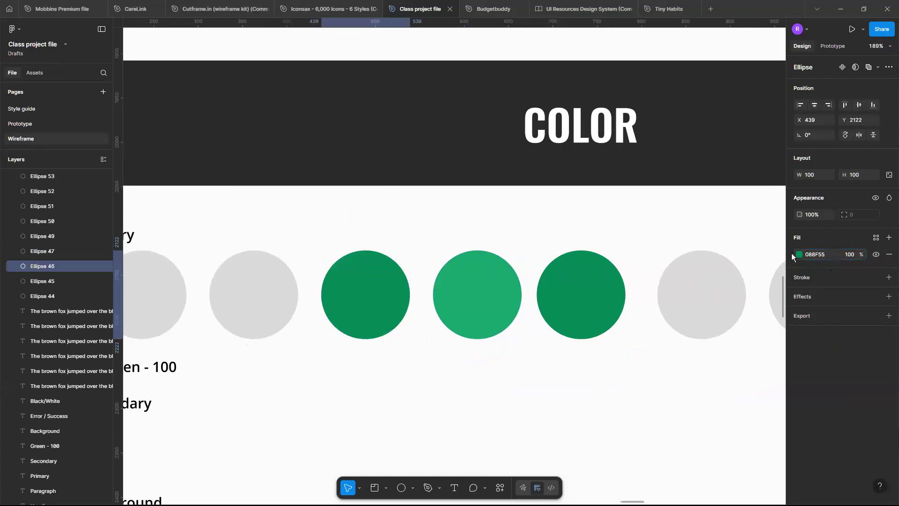
key(ctrl+z)
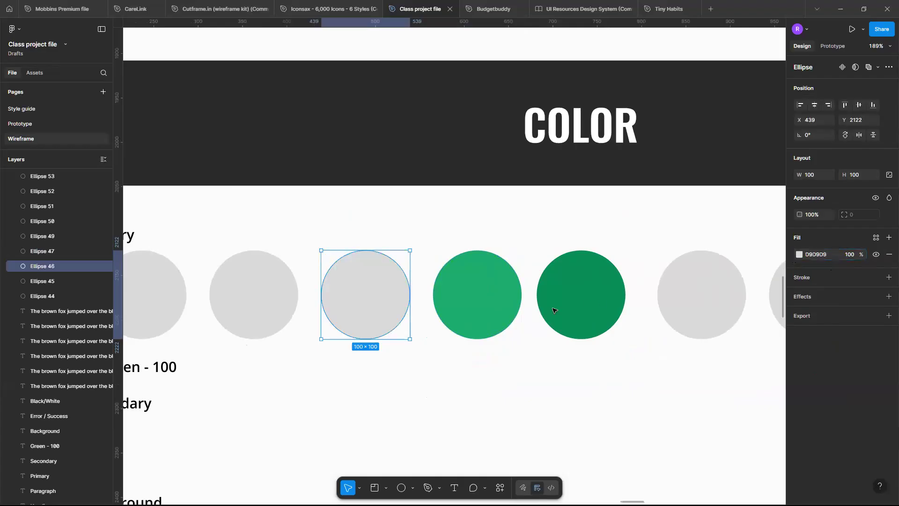
Copy the fourth Primary circle's fill code 1CAD6E and apply it to the third circle.
click(511, 288)
click(830, 255)
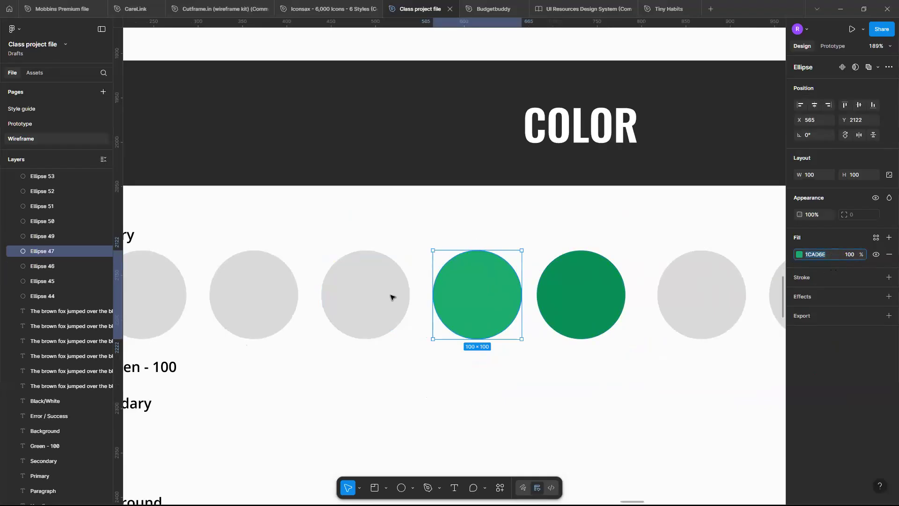
click(388, 296)
click(831, 255)
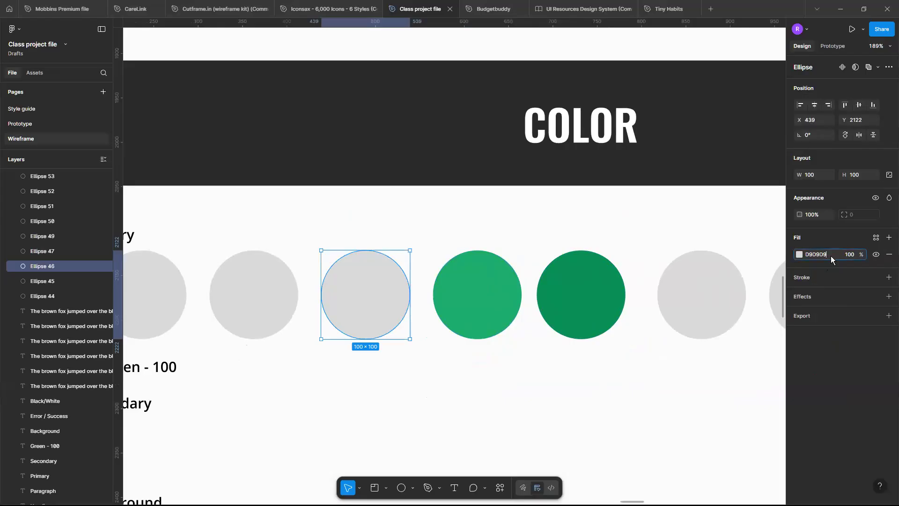
text(1CAD6E)
key(Return)
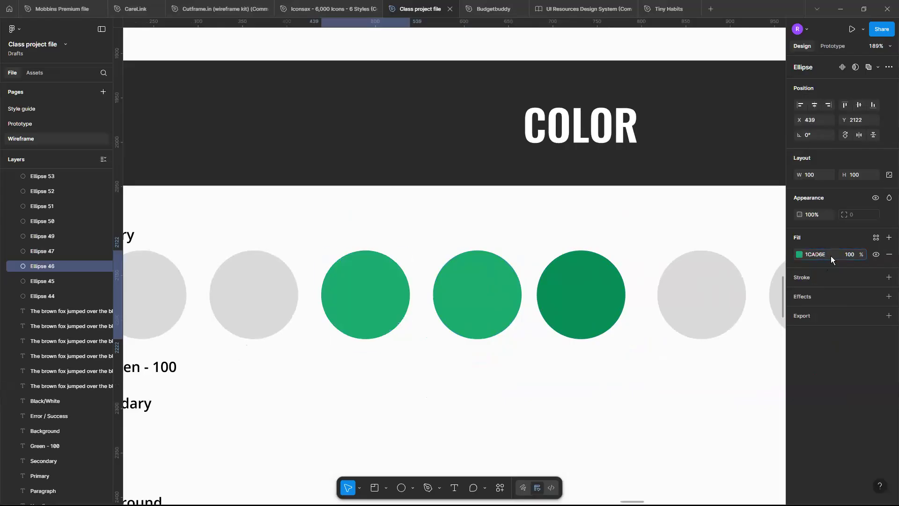
Lighten the third Primary circle's fill by setting its HSB saturation to 74 and brightness to 78.
click(799, 255)
click(730, 423)
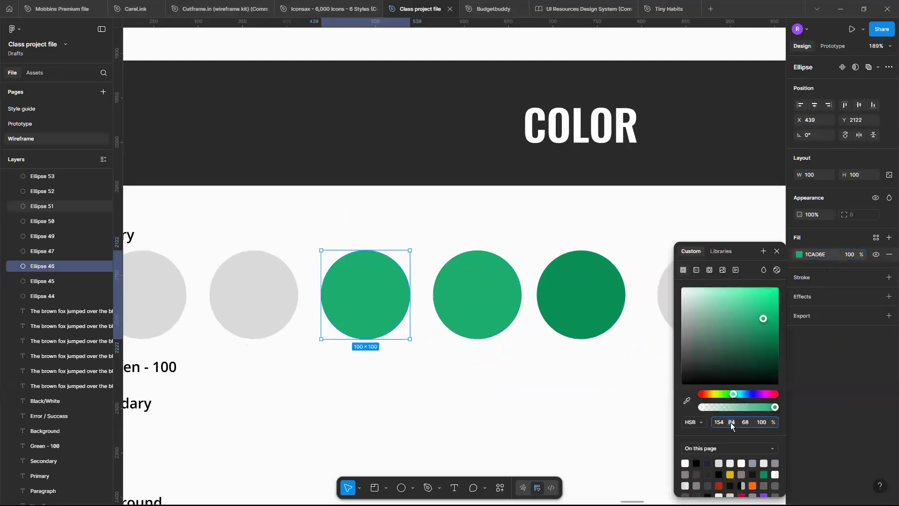
text(74)
key(Return)
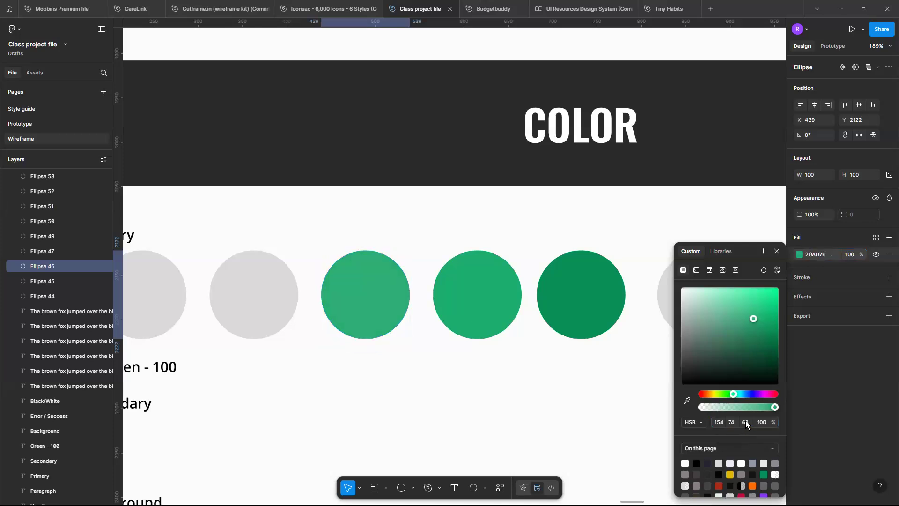
click(745, 420)
text(78)
key(Return)
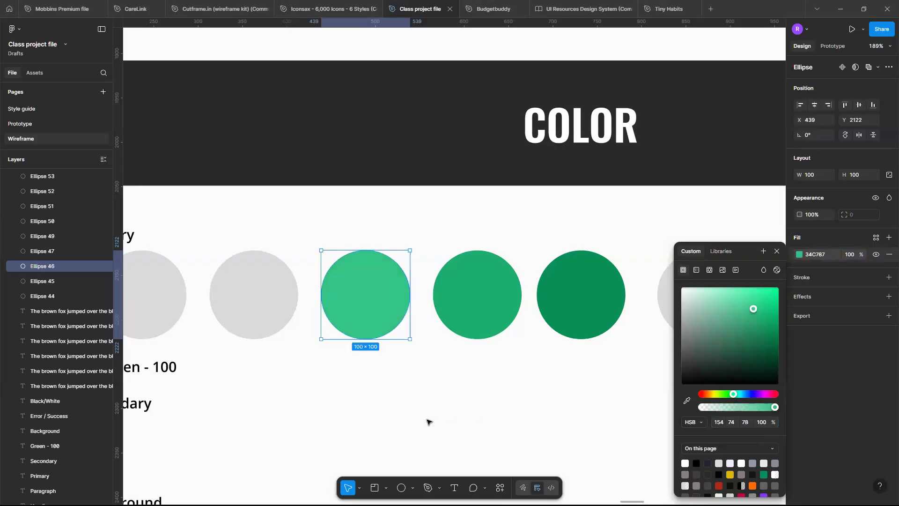
click(427, 421)
scroll(428, 422, down, 5)
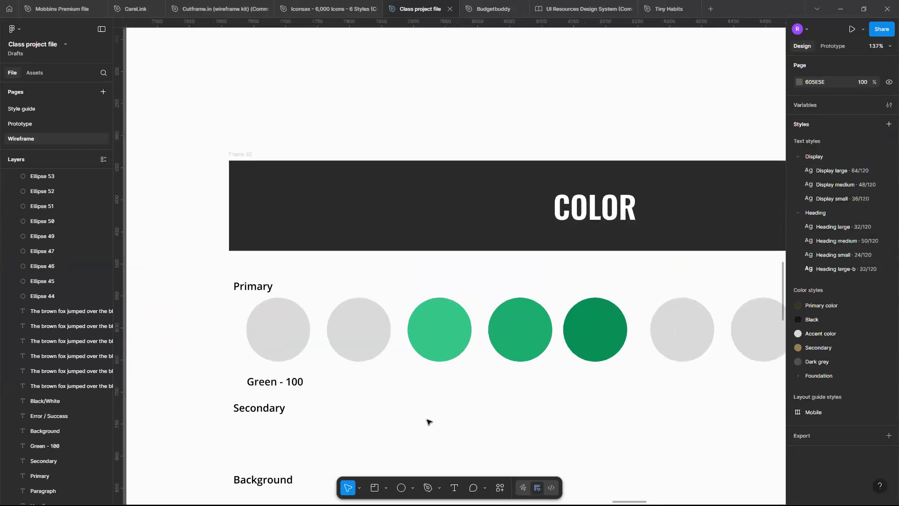
scroll(592, 370, left, 2)
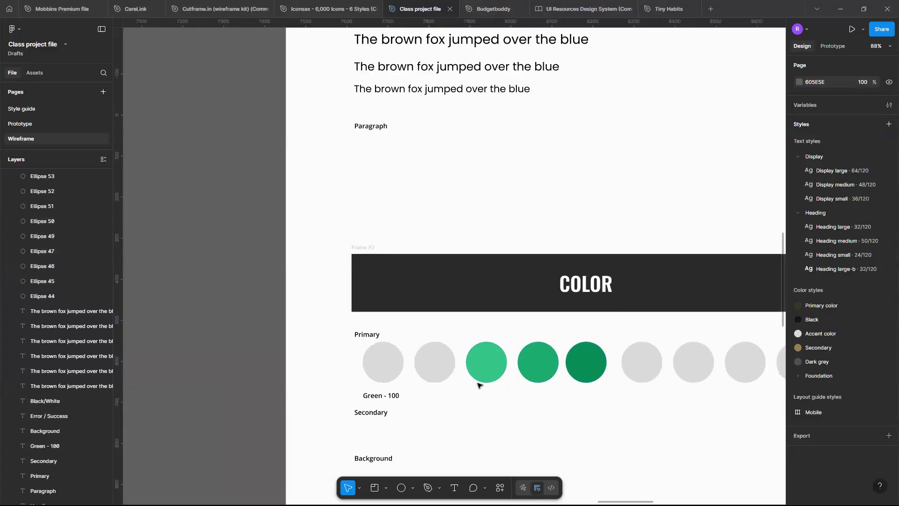
Copy the base green circle's fill code 088F55 and apply it to the sixth circle of the Primary row.
scroll(449, 373, up, 4)
click(448, 375)
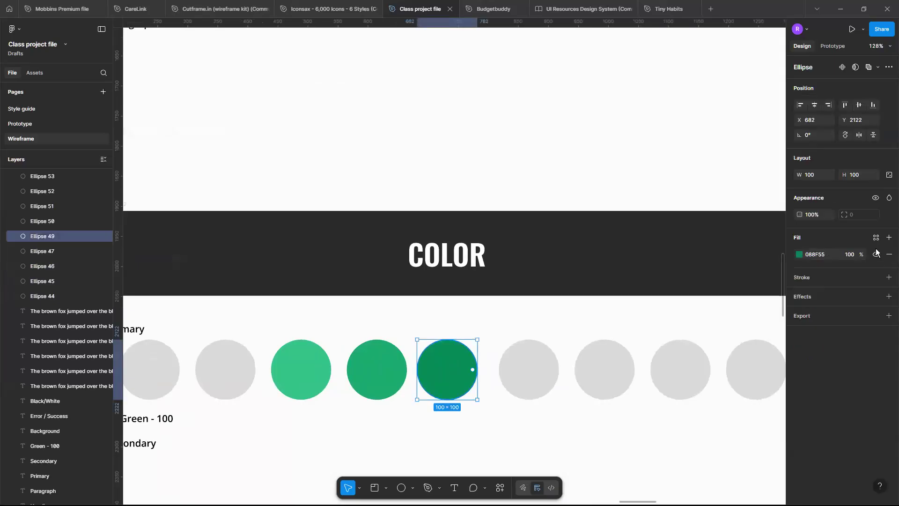
click(828, 254)
click(558, 368)
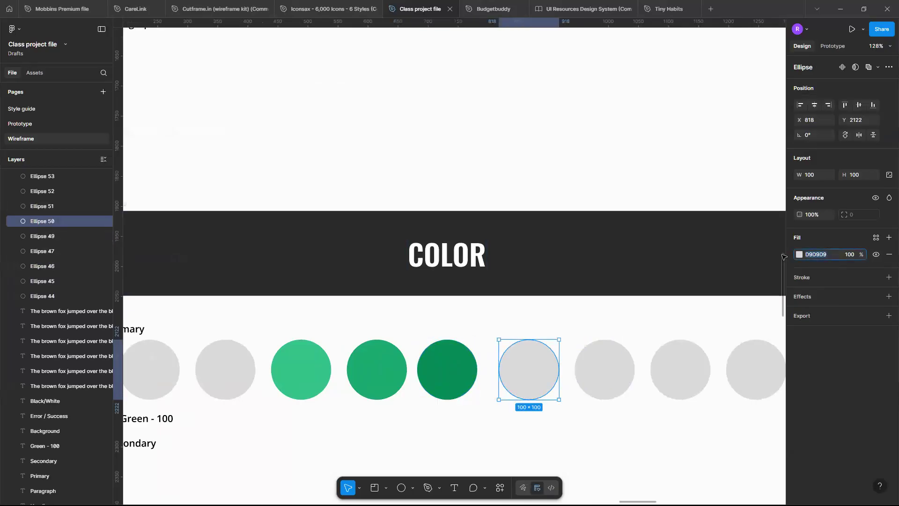
key(Return)
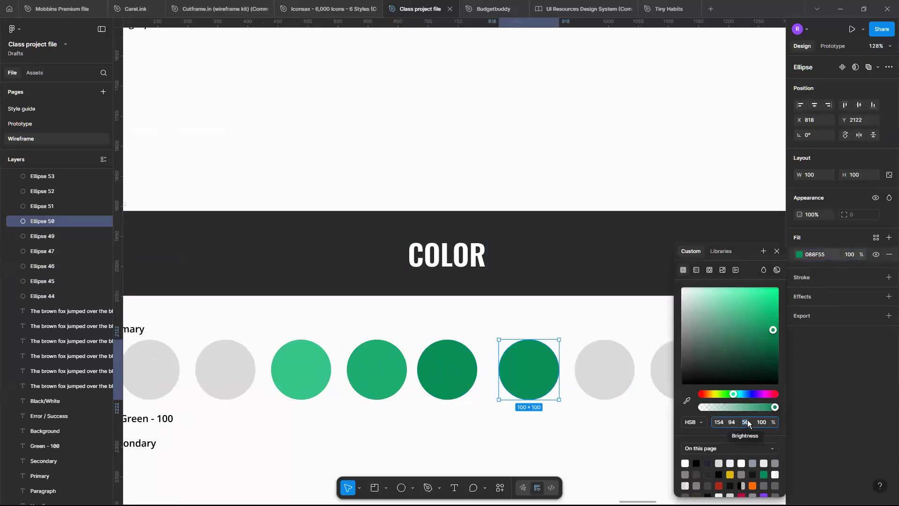
Darken the sixth Primary circle's fill by trying an HSB brightness of 40 and settling on 45.
click(746, 422)
text(40)
key(Return)
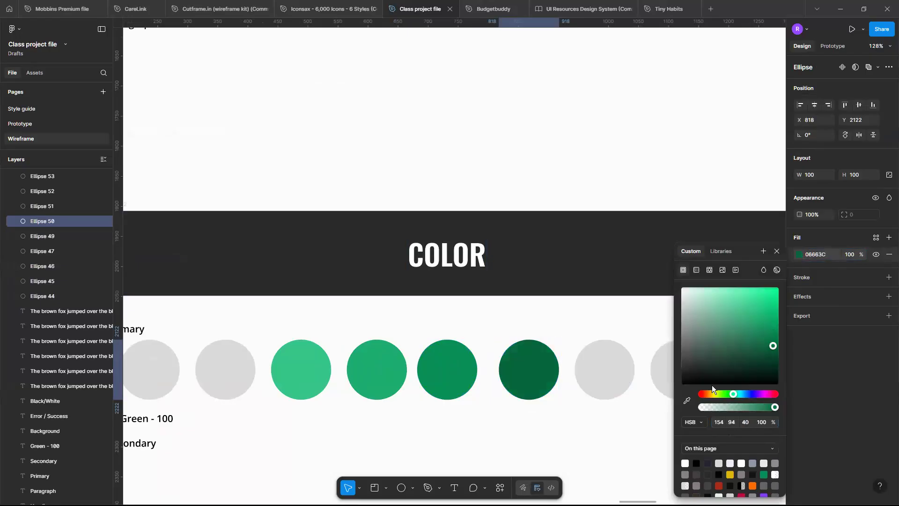
click(746, 422)
text(45)
key(Return)
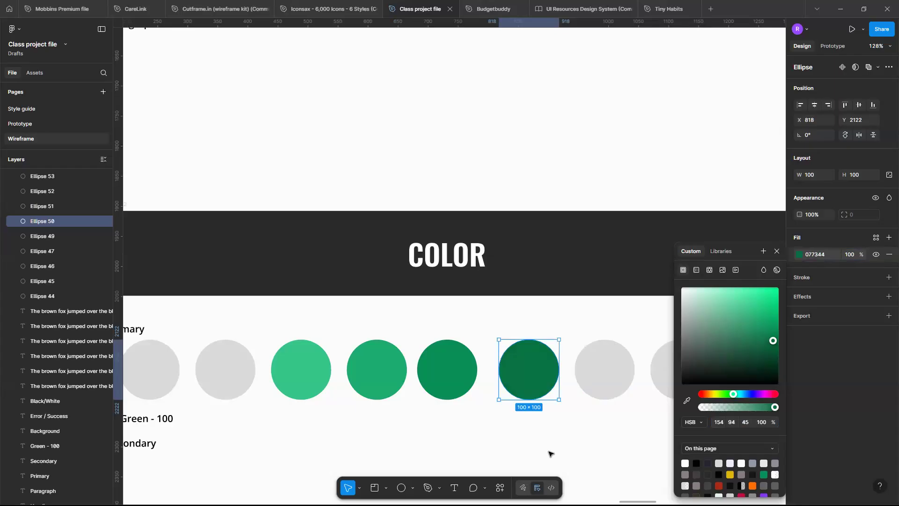
click(551, 454)
Move the Green - 100 label from the first circle and duplicate it so each of the four green circles has one underneath.
scroll(550, 454, down, 4)
scroll(550, 453, up, 3)
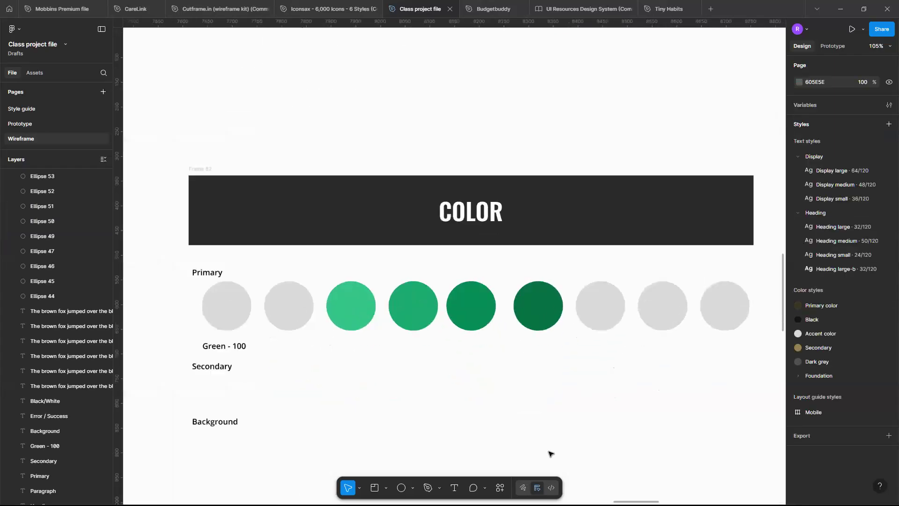
scroll(550, 453, down, 1)
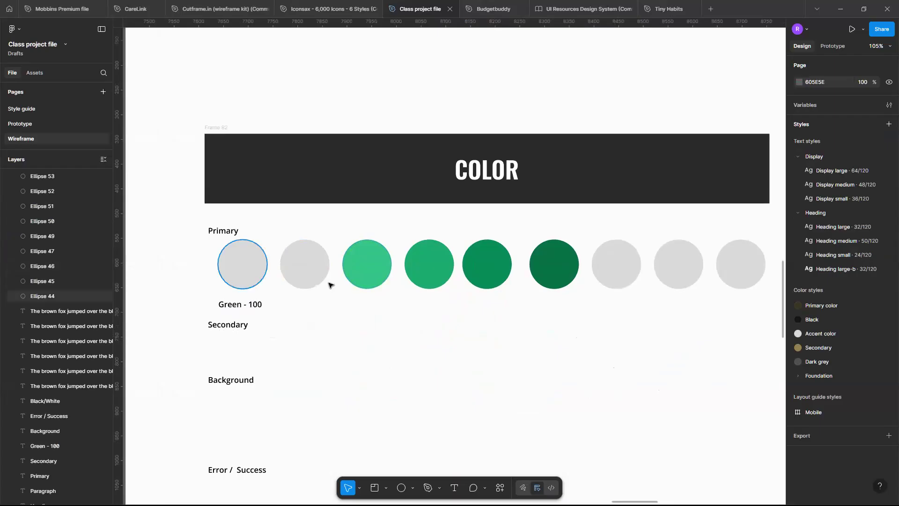
drag(252, 304, 574, 311)
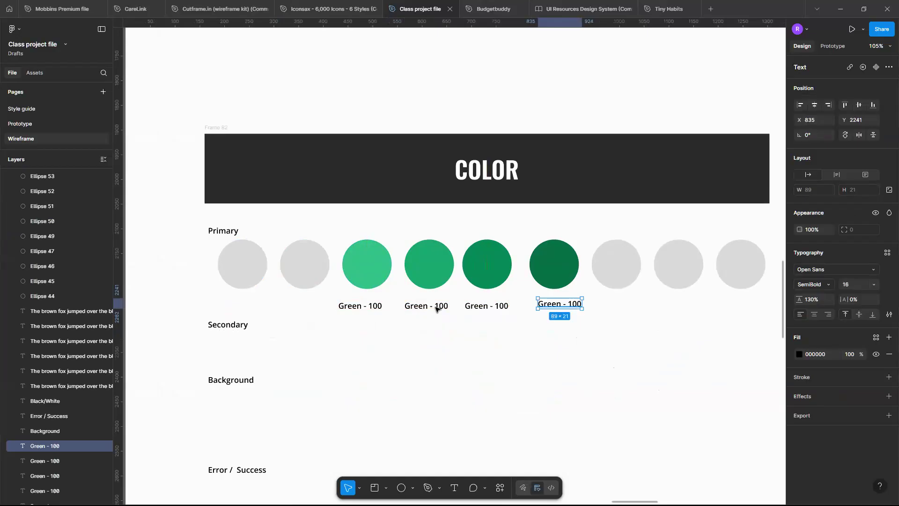
Change the labels under the fourth, fifth and sixth Primary circles to Green - 200, Green - 300 and Green - 400.
double_click(438, 307)
key(BackSpace)
text(2)
double_click(498, 310)
key(BackSpace)
text(3)
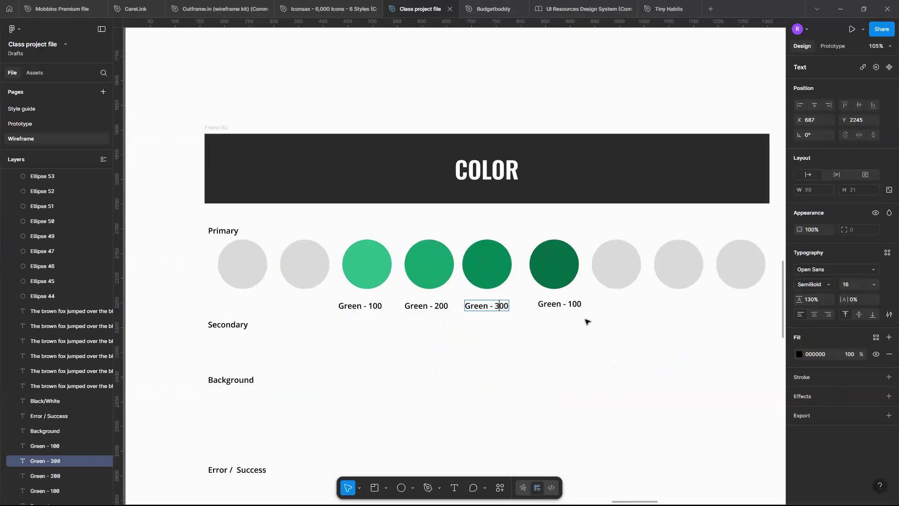
double_click(574, 308)
key(BackSpace)
text(4)
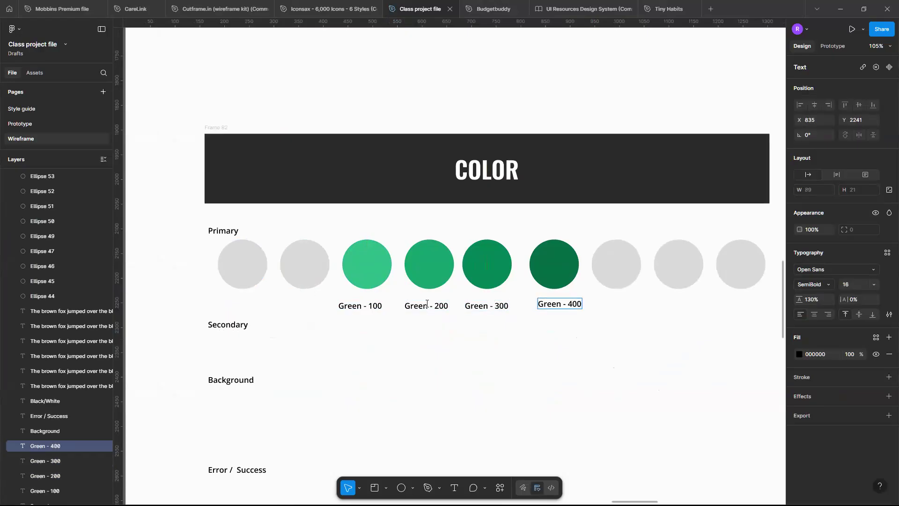
scroll(426, 303, up, 3)
scroll(461, 332, right, 3)
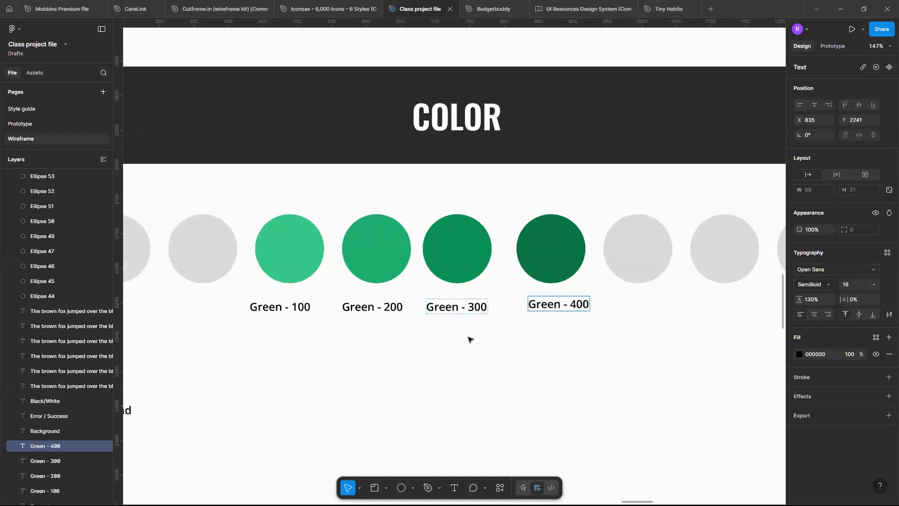
key(Escape)
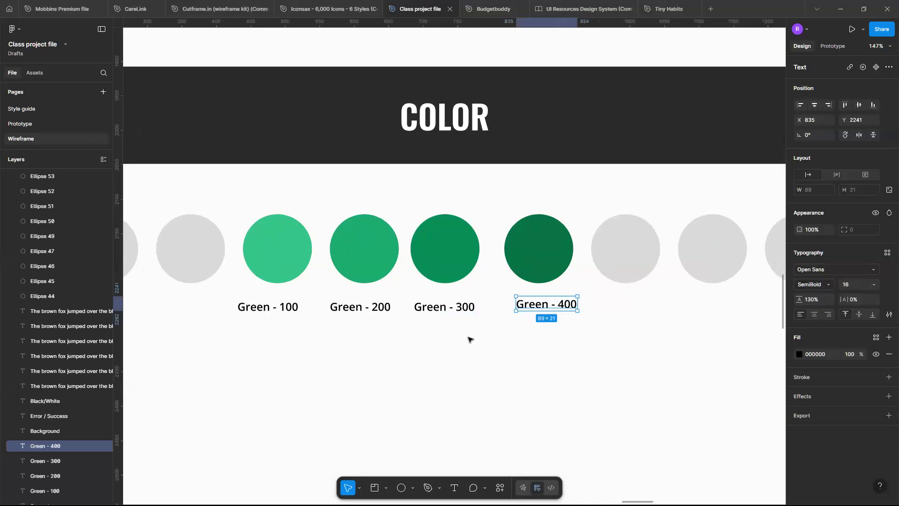
click(469, 339)
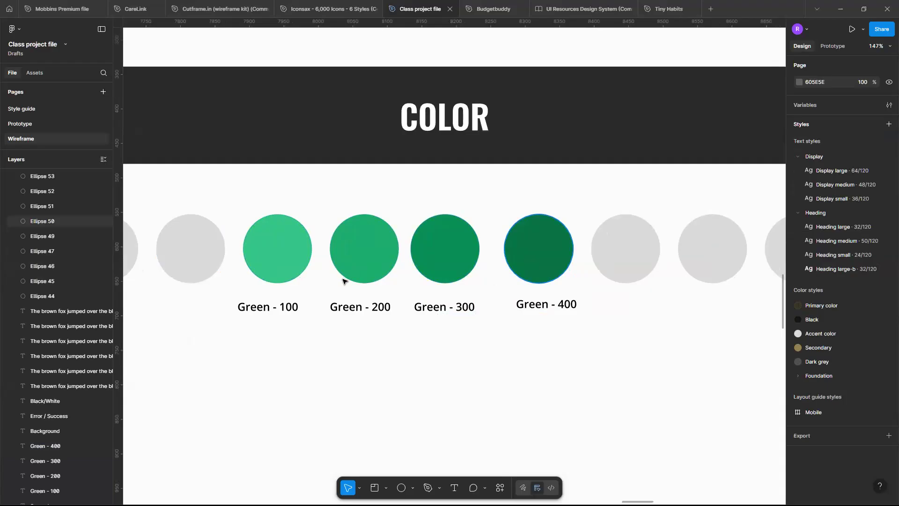
scroll(441, 280, down, 4)
click(887, 141)
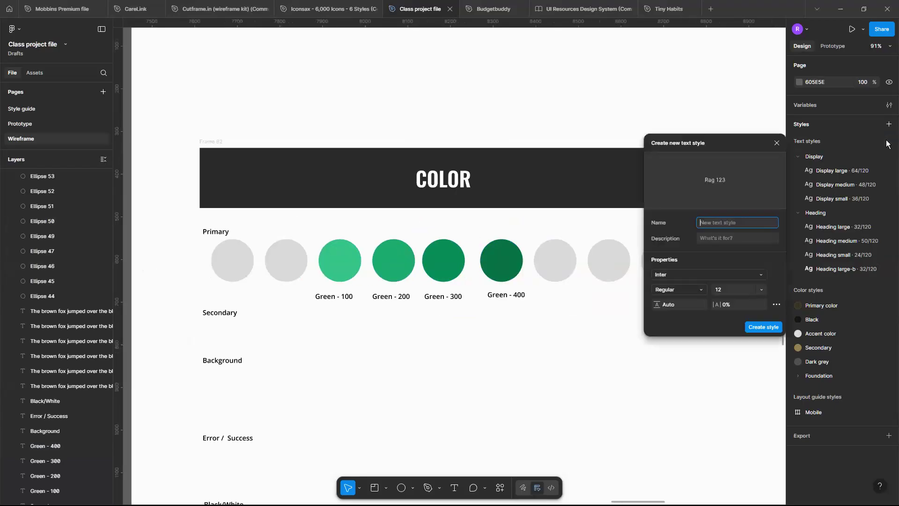
click(778, 144)
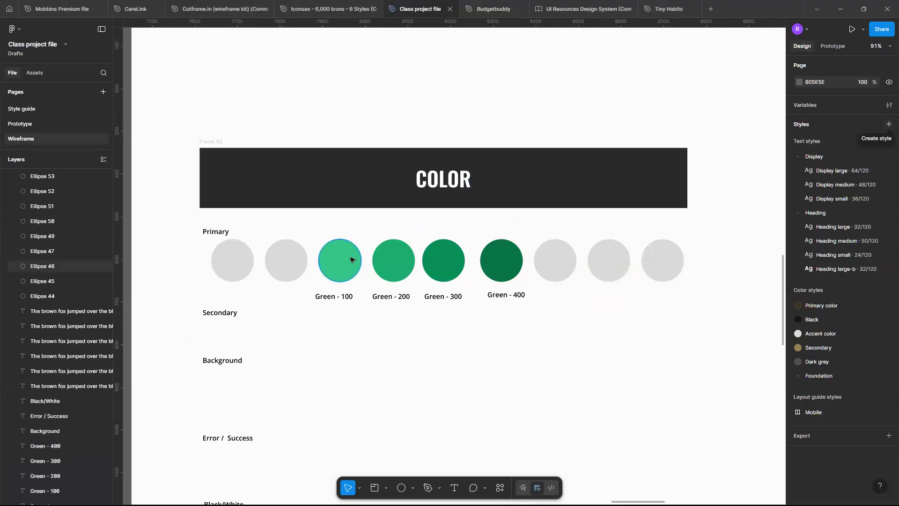
Select the light green circle above the Green - 100 label in the Primary row.
scroll(351, 259, up, 8)
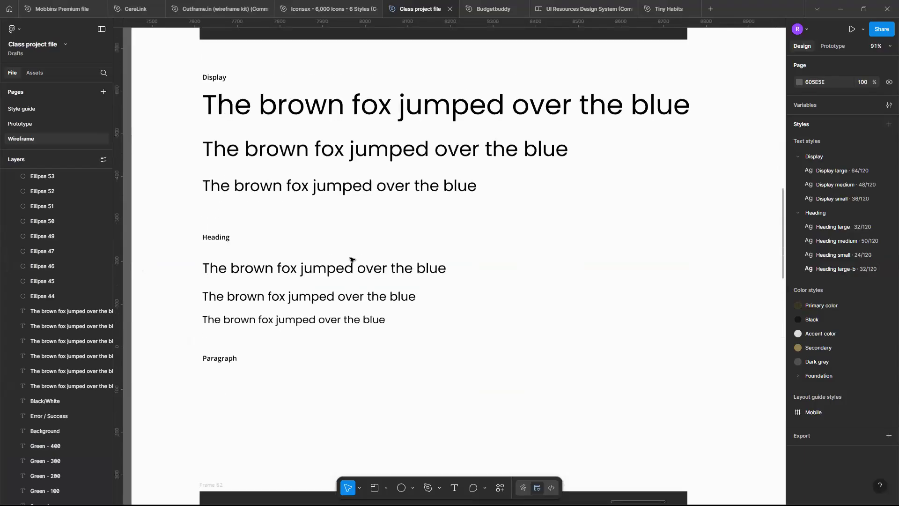
scroll(352, 259, down, 8)
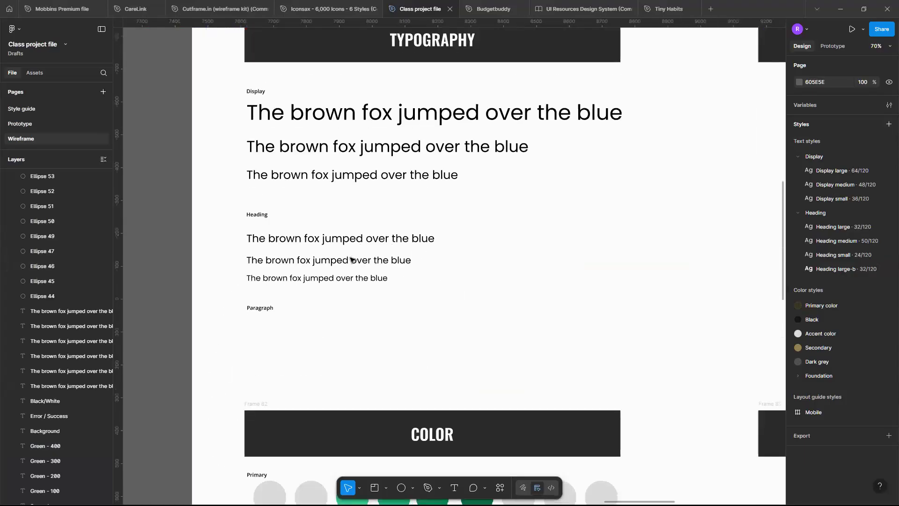
scroll(363, 286, down, 2)
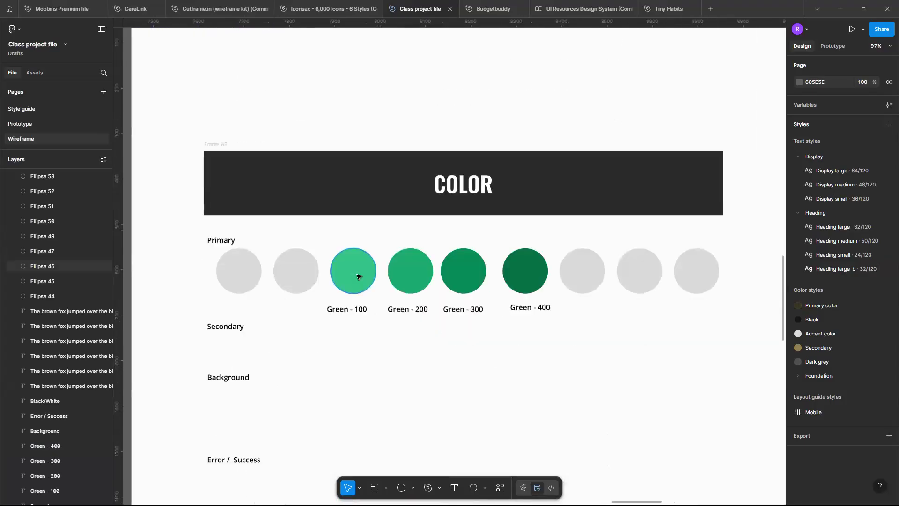
click(357, 276)
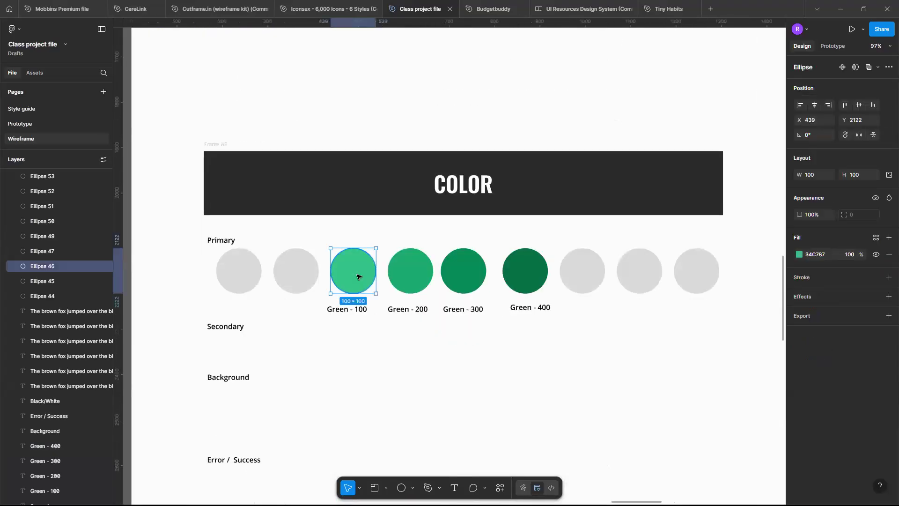
click(876, 238)
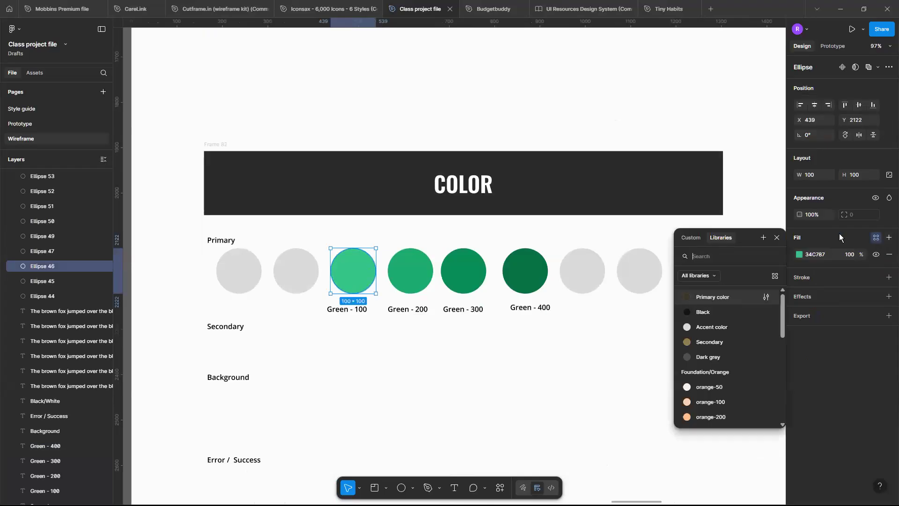
click(763, 238)
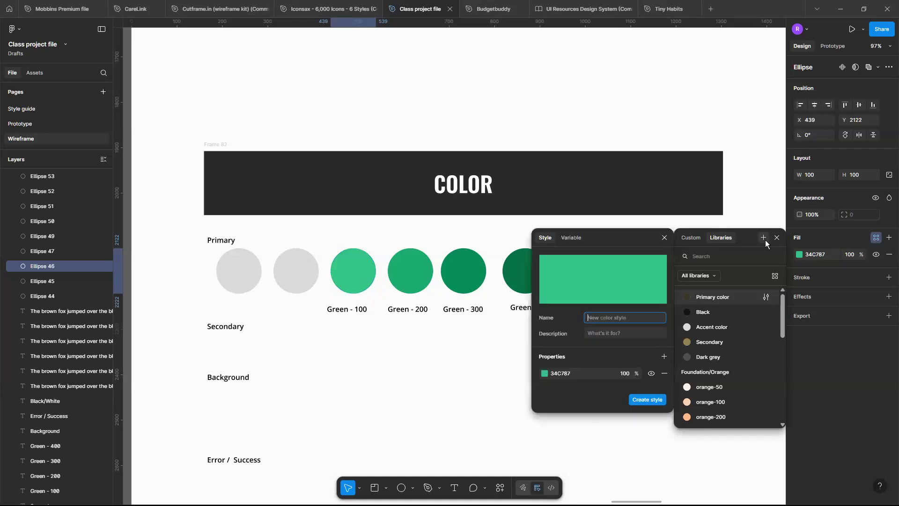
text(p)
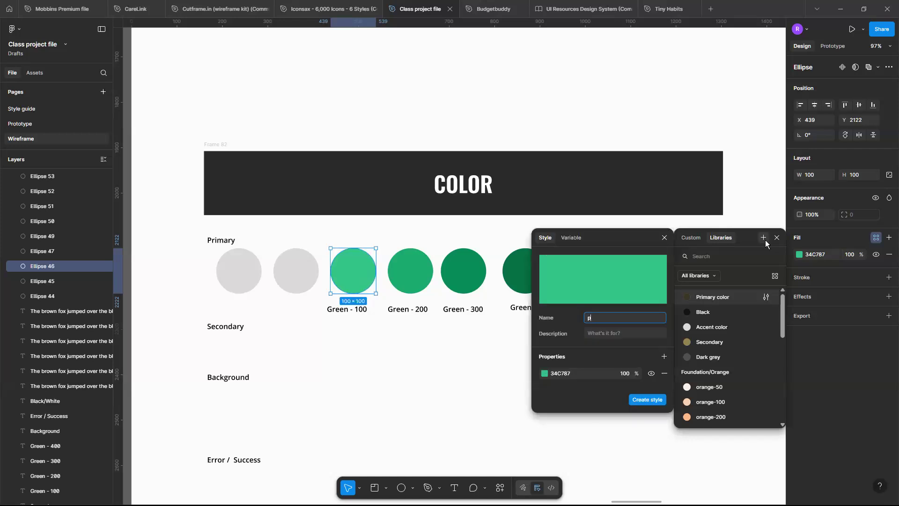
key(BackSpace)
key(Escape)
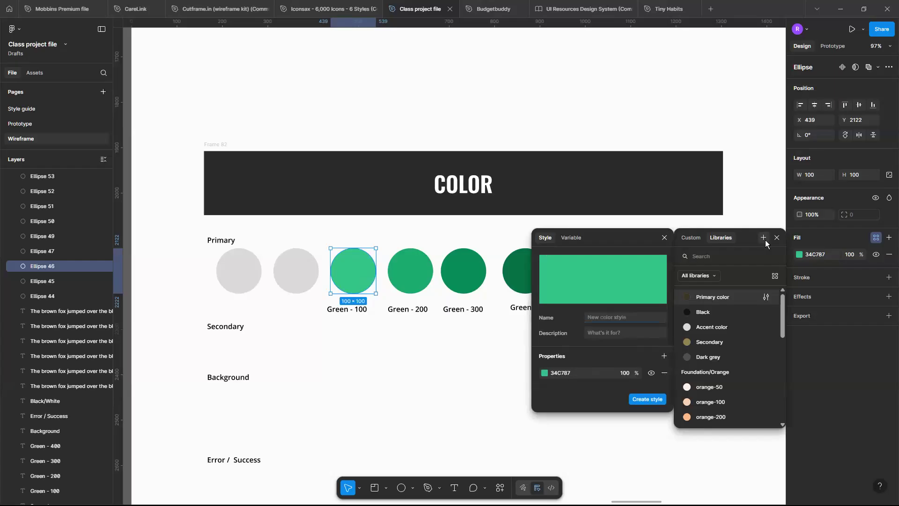
key(shift+p)
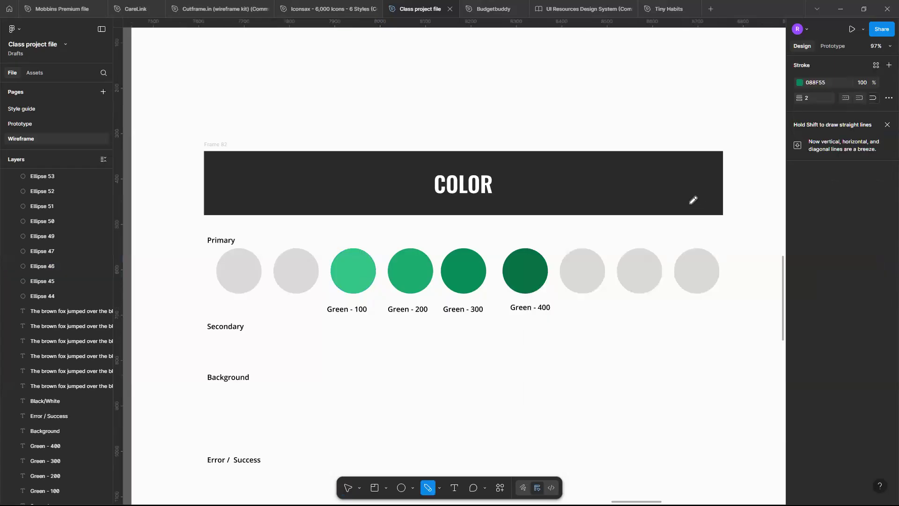
key(Escape)
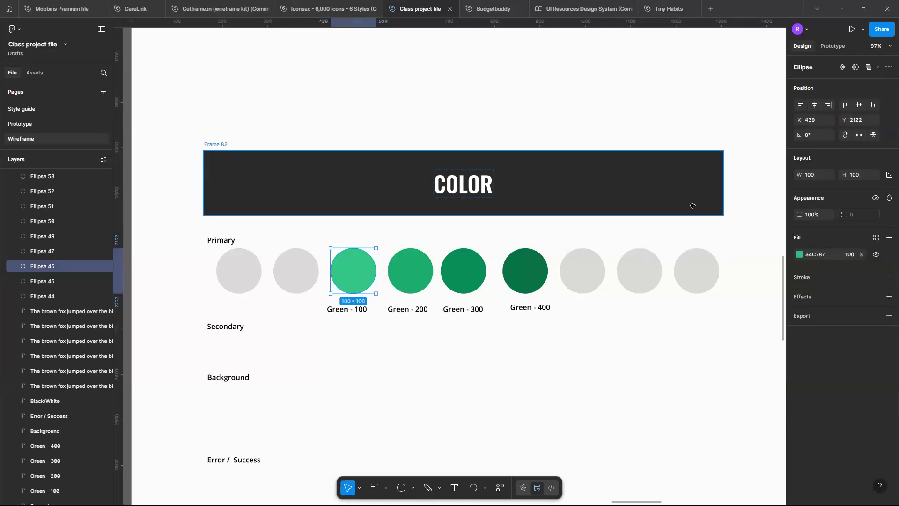
Save the selected light green circle's fill as a new color style named Primary/Green-100.
click(876, 238)
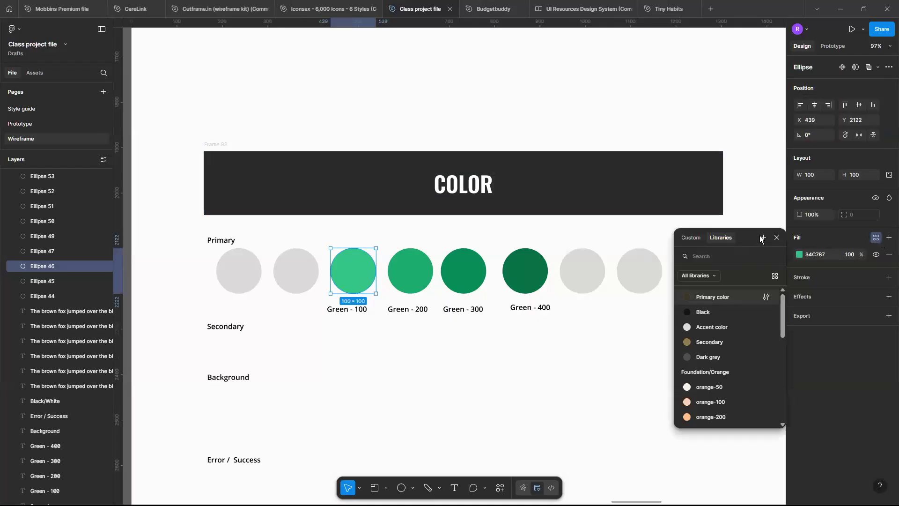
click(761, 237)
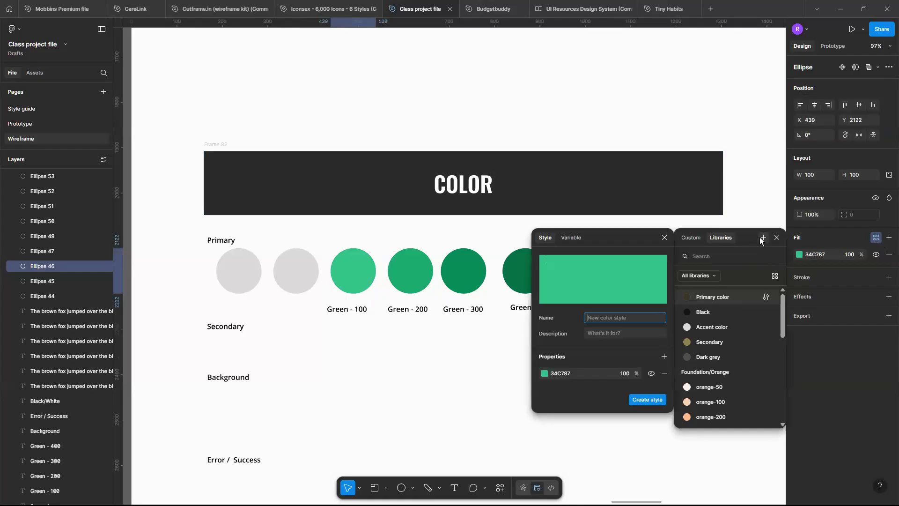
text(P)
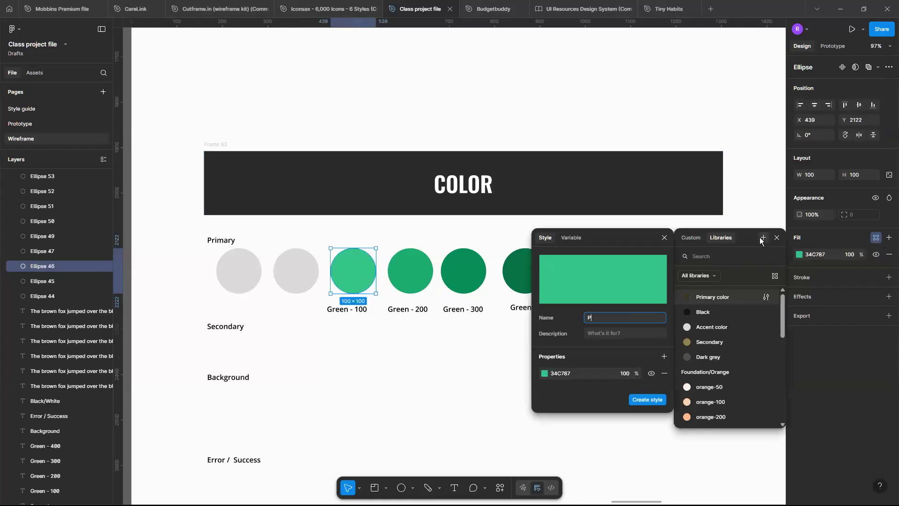
text(rimary/)
text(G)
text(ree)
text(m)
text(00)
key(Return)
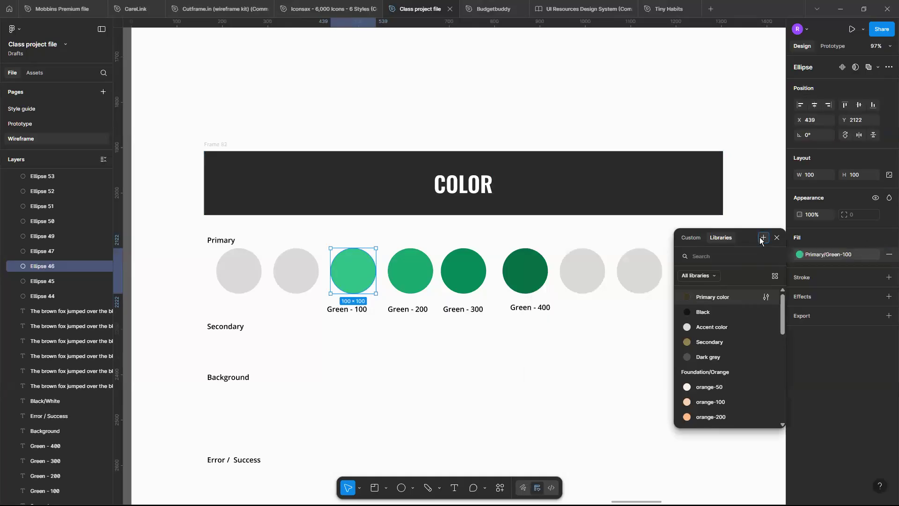
scroll(717, 351, down, 10)
scroll(717, 351, down, 2)
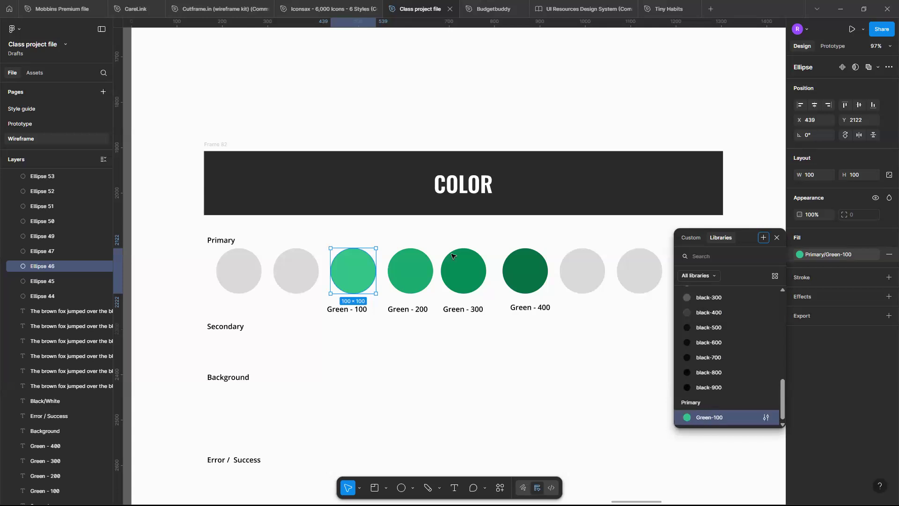
Save the fill of the circle above the Green - 200 label as a color style named Primary/Green-200, then deselect the circle.
click(398, 264)
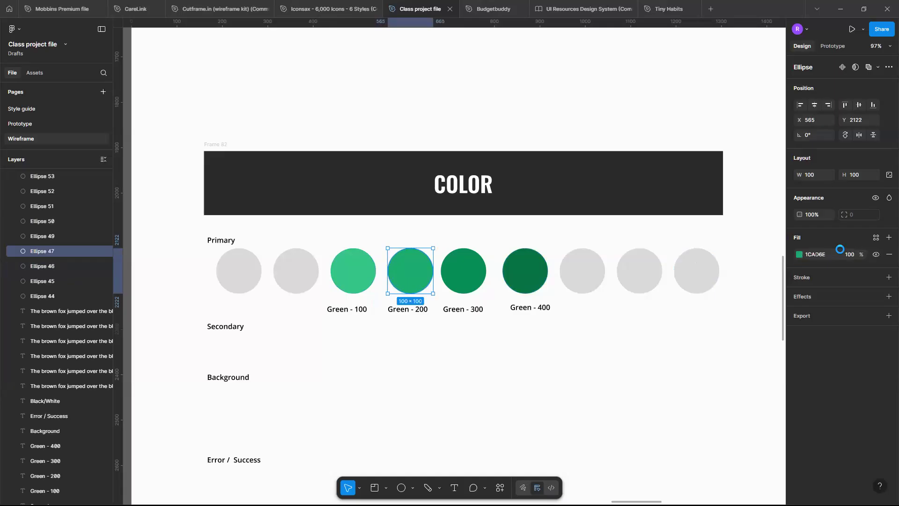
click(877, 239)
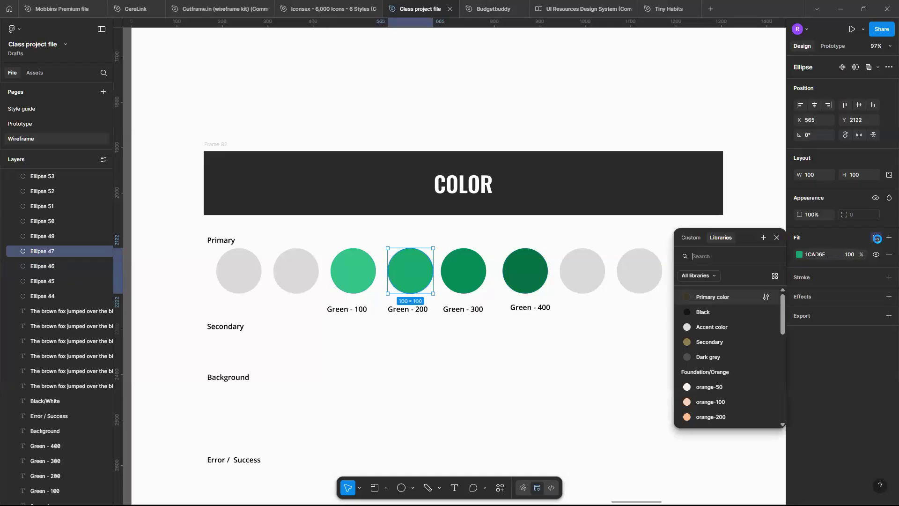
click(761, 237)
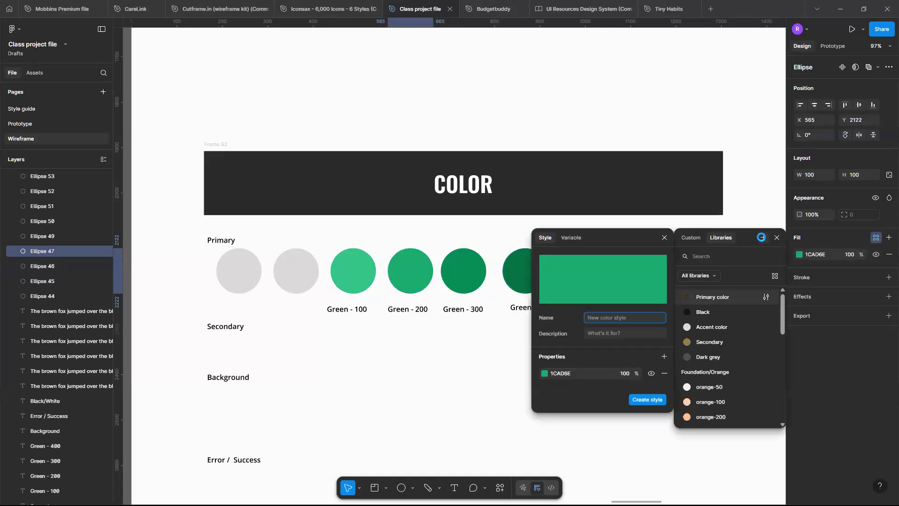
text(P)
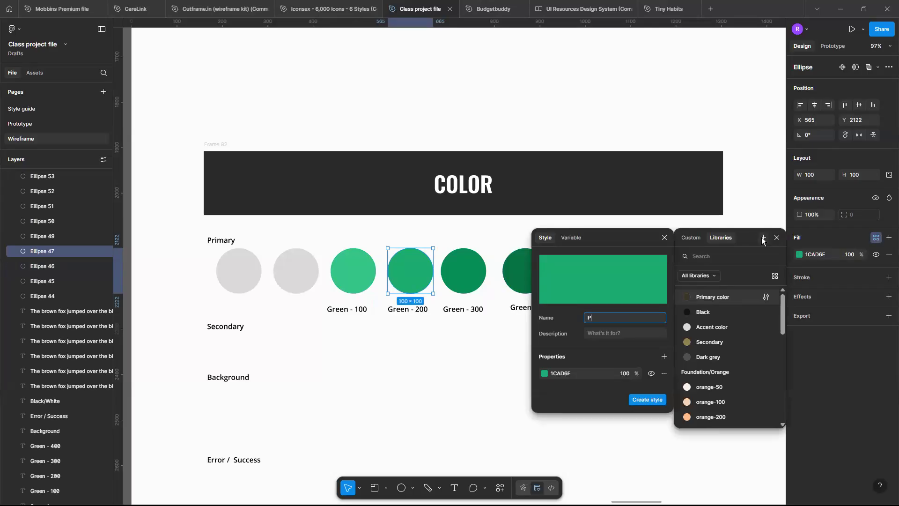
text(rimary/Grren-200e)
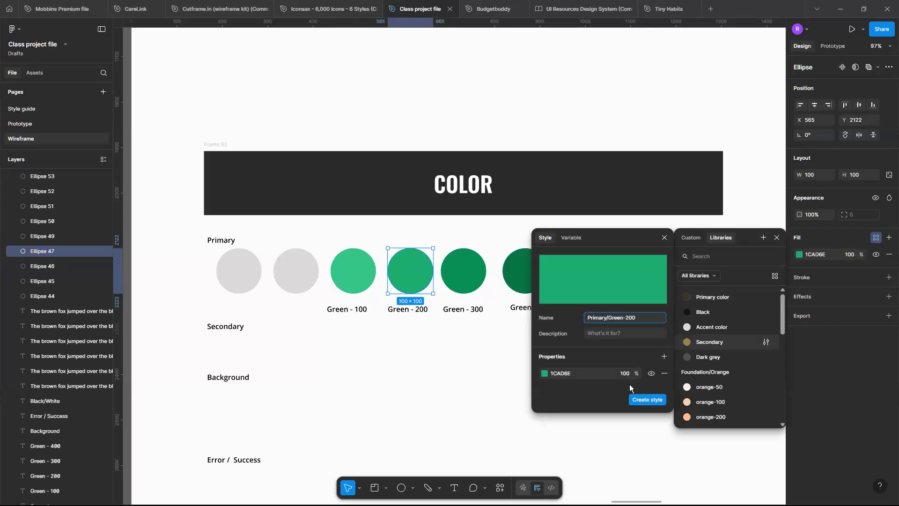
click(649, 399)
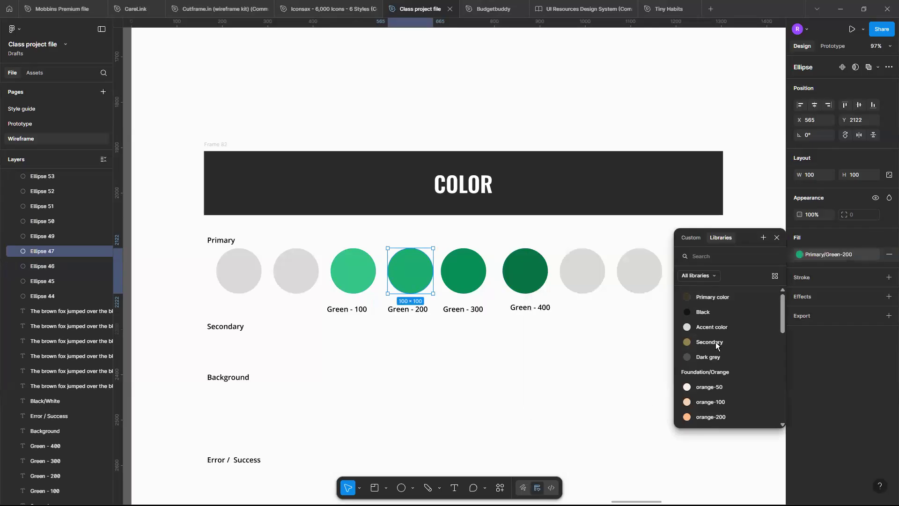
scroll(735, 374, down, 10)
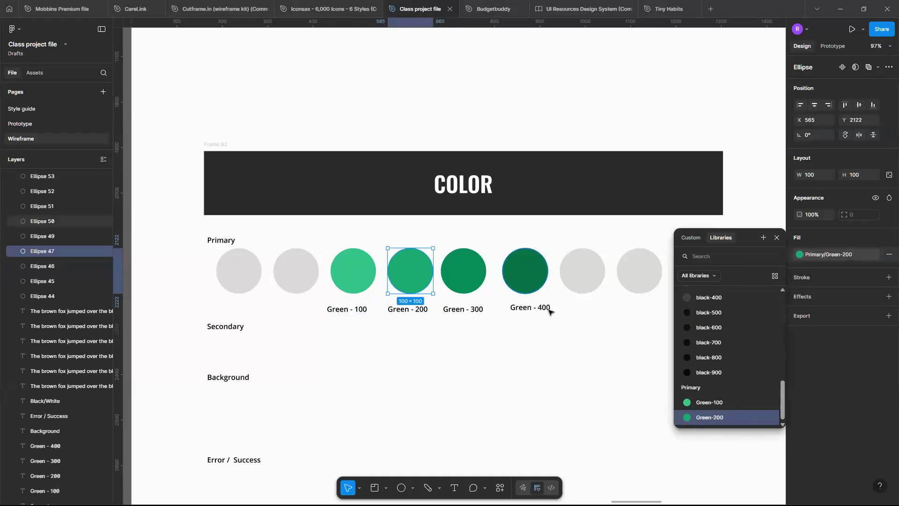
click(514, 341)
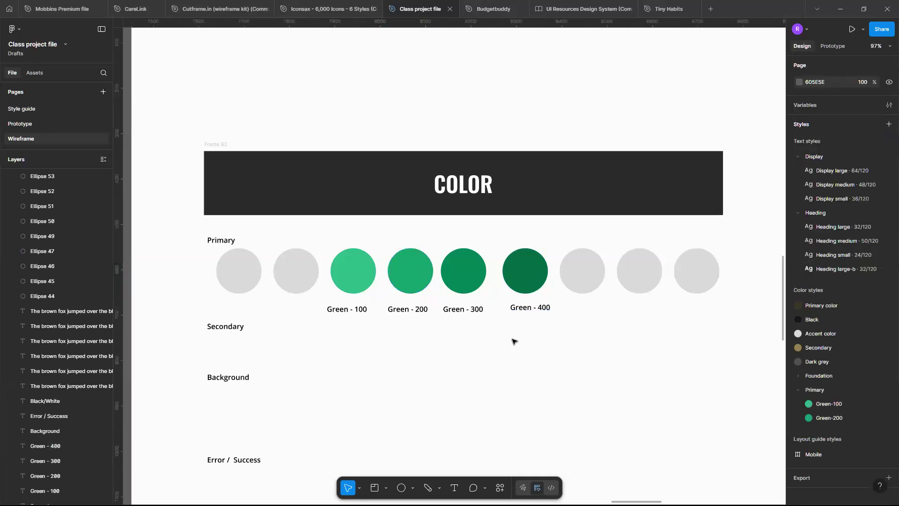
Search the available actions for "fou" and run the Foundation: Color Generator plugin.
scroll(555, 362, down, 3)
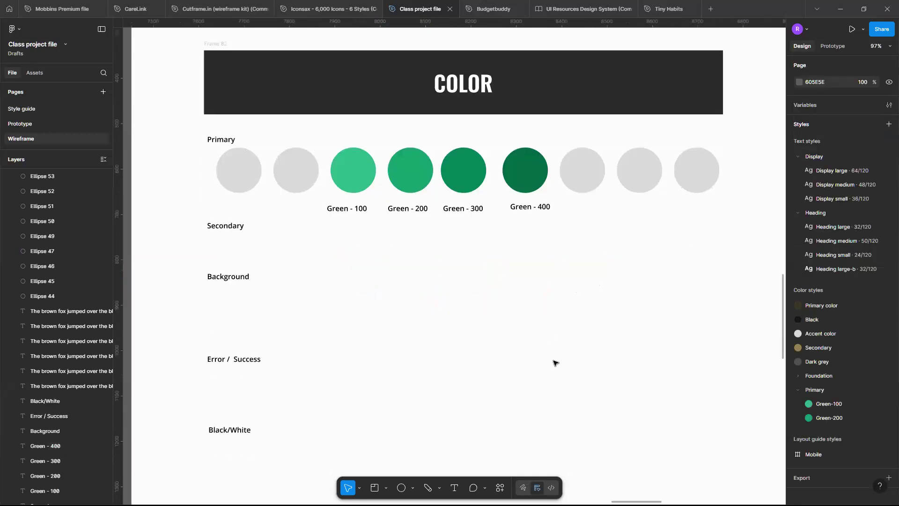
scroll(555, 363, down, 2)
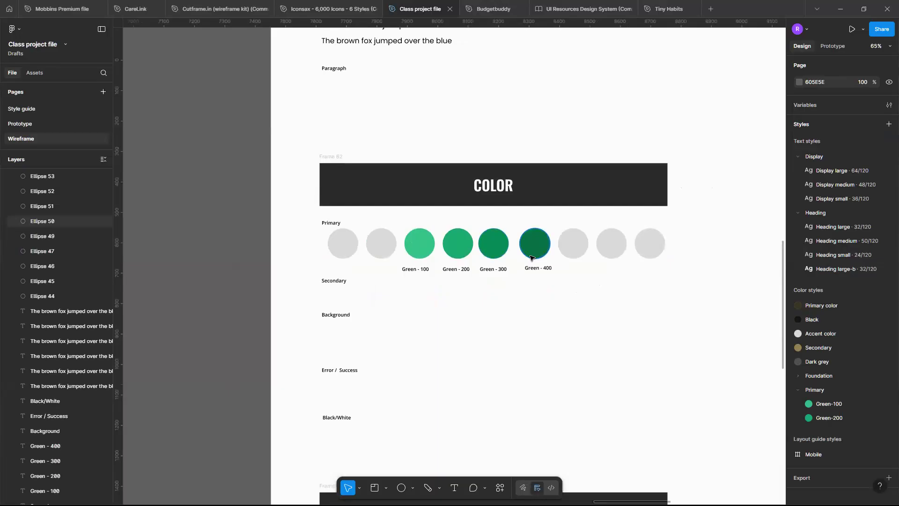
scroll(476, 249, up, 3)
click(474, 255)
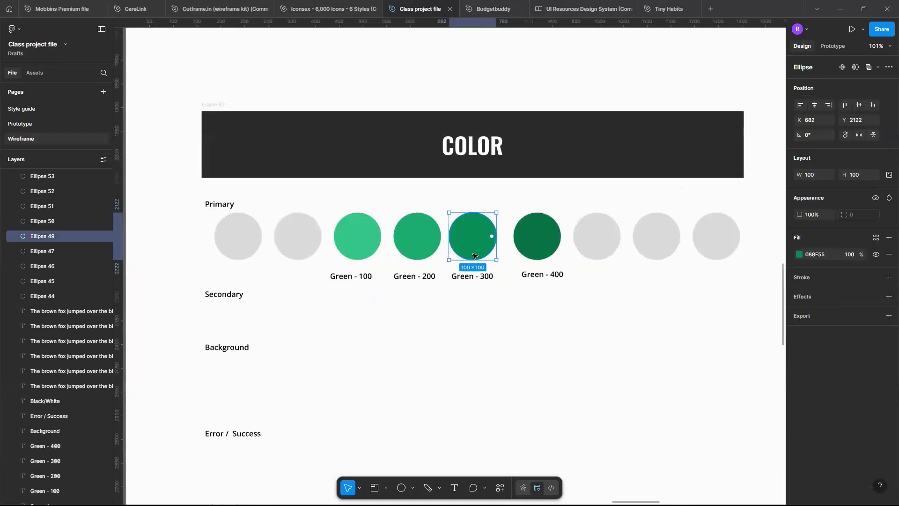
scroll(472, 255, up, 2)
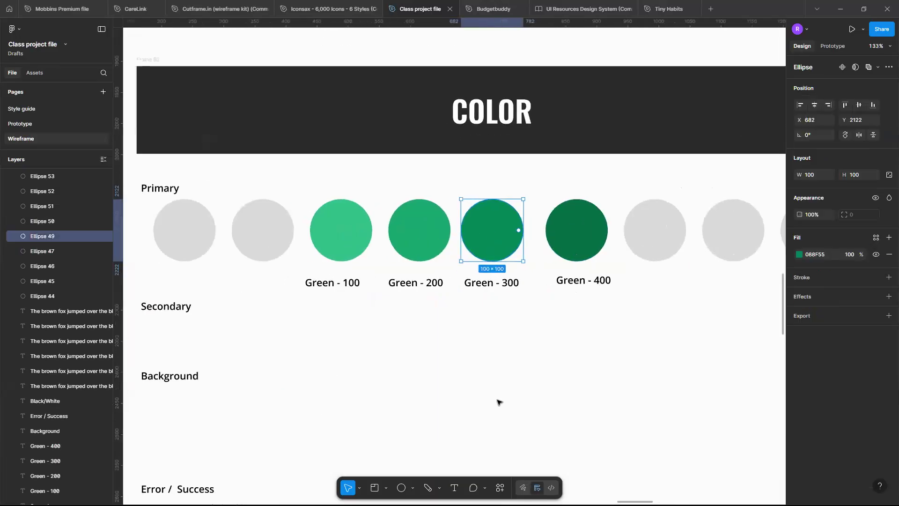
click(501, 489)
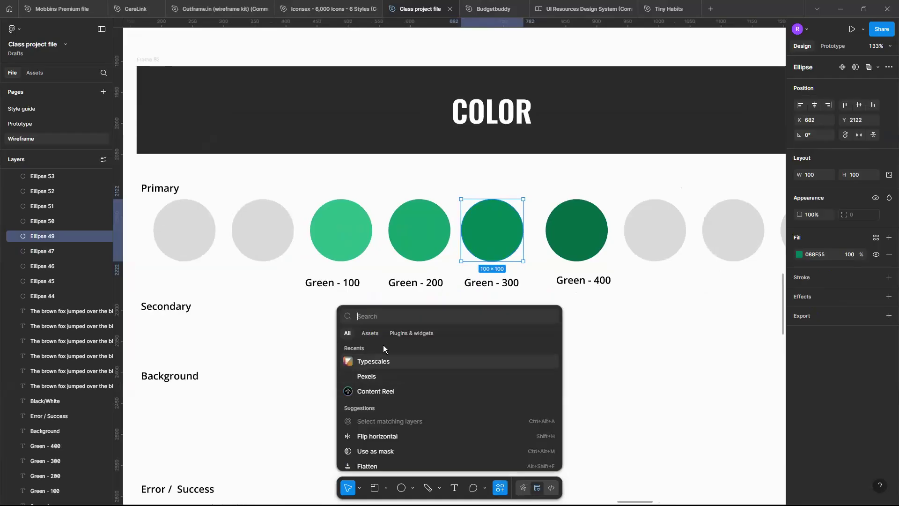
text(fo)
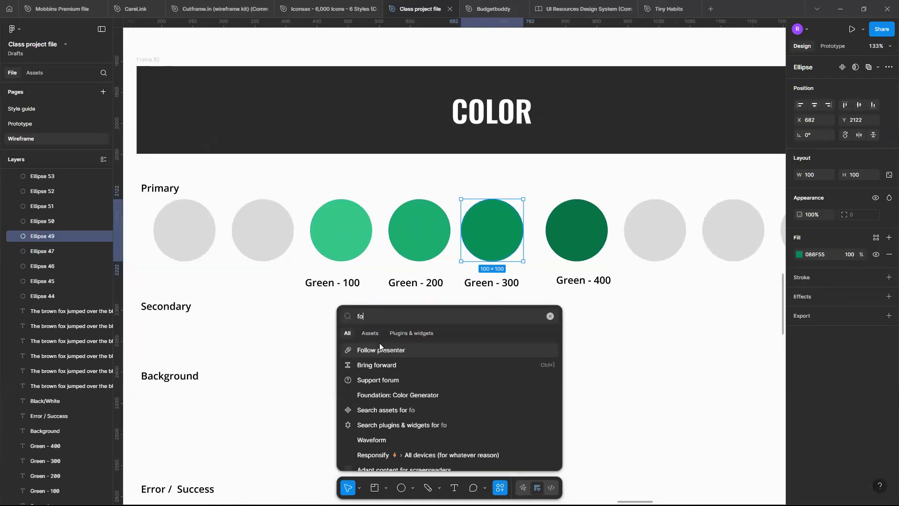
text(u)
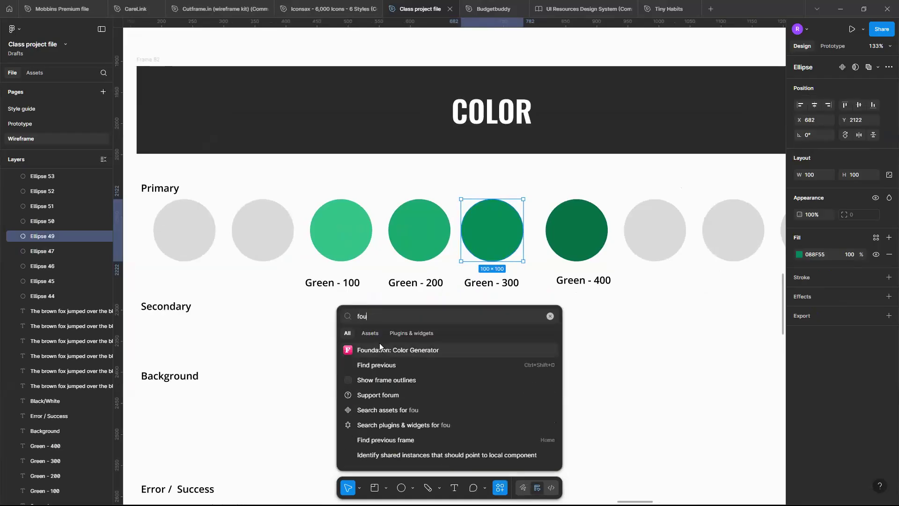
click(413, 351)
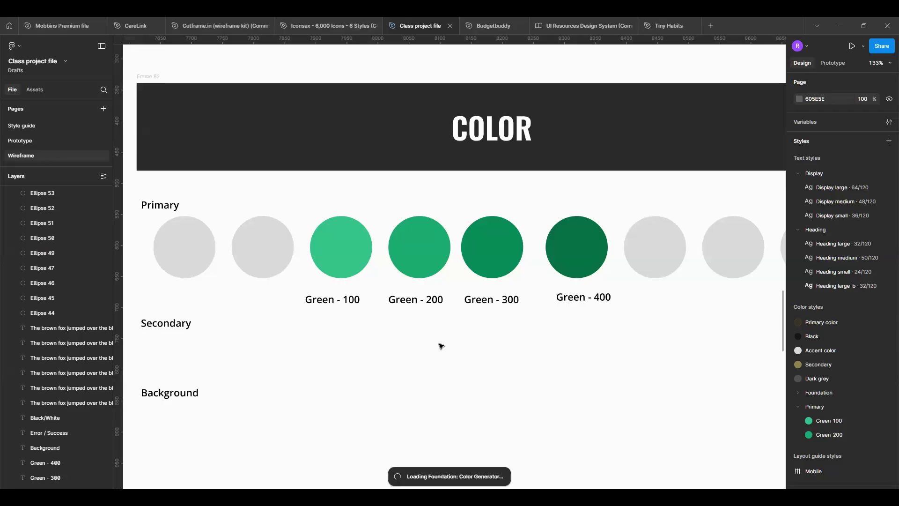
scroll(440, 328, down, 2)
scroll(439, 327, down, 3)
scroll(439, 326, up, 2)
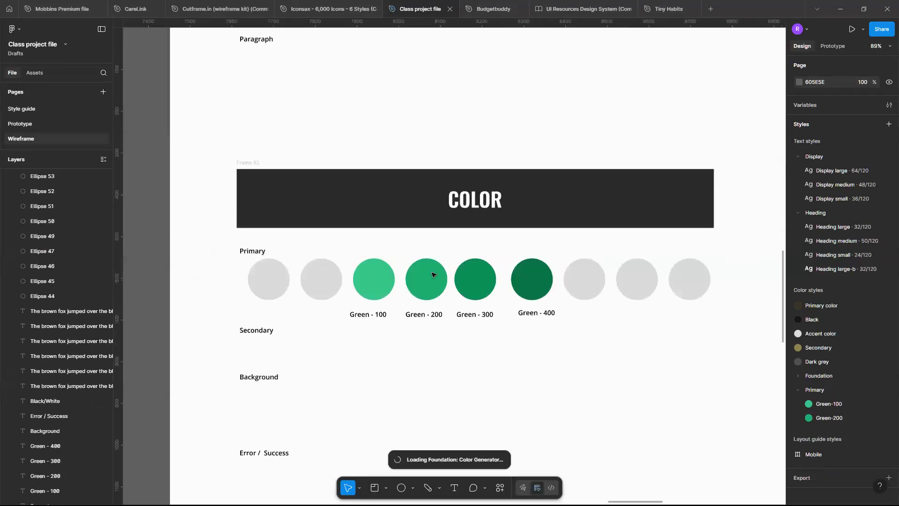
scroll(431, 277, up, 3)
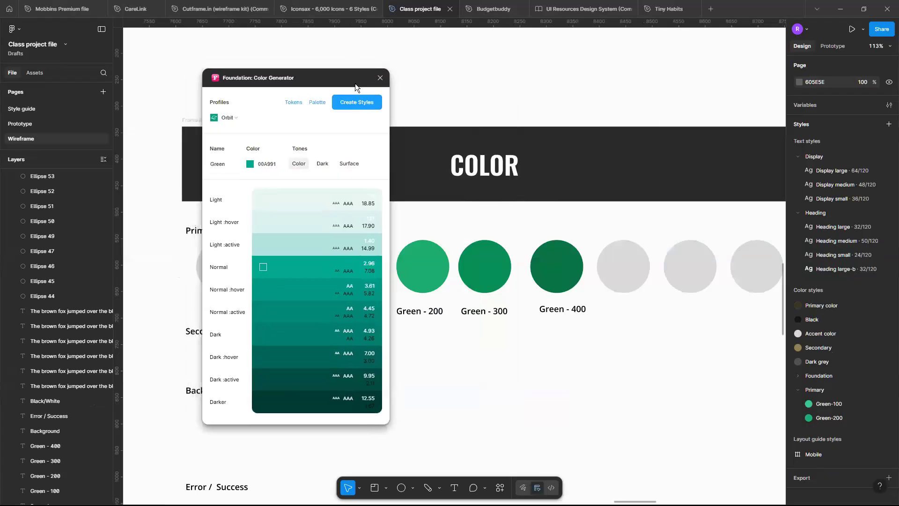
Move the plugin window aside and set its Orbit base color to 088F55, copied from the circle above the Green - 300 label.
drag(353, 83, 300, 90)
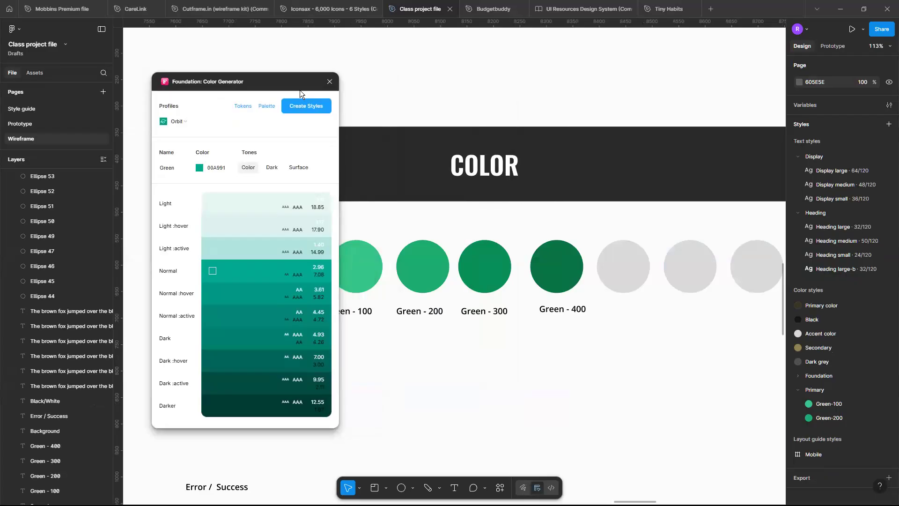
click(300, 90)
click(210, 121)
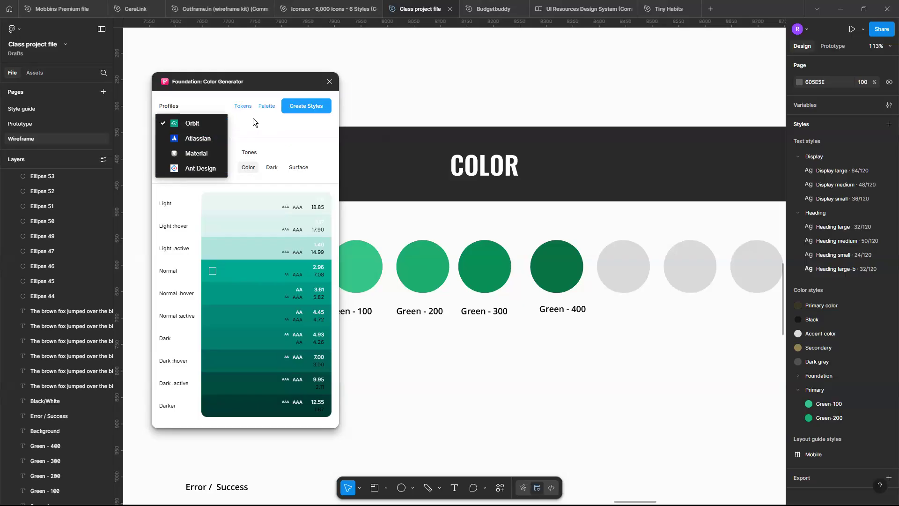
click(487, 285)
click(825, 253)
key(ctrl+c)
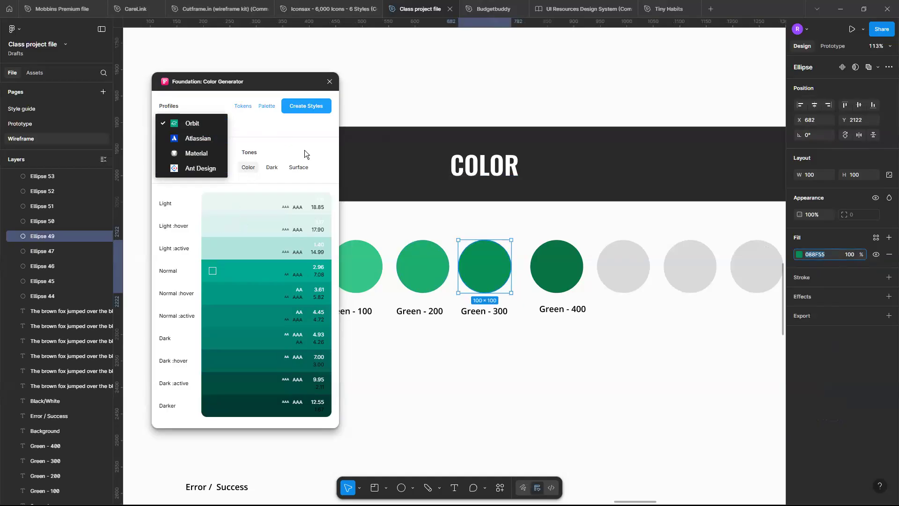
click(201, 122)
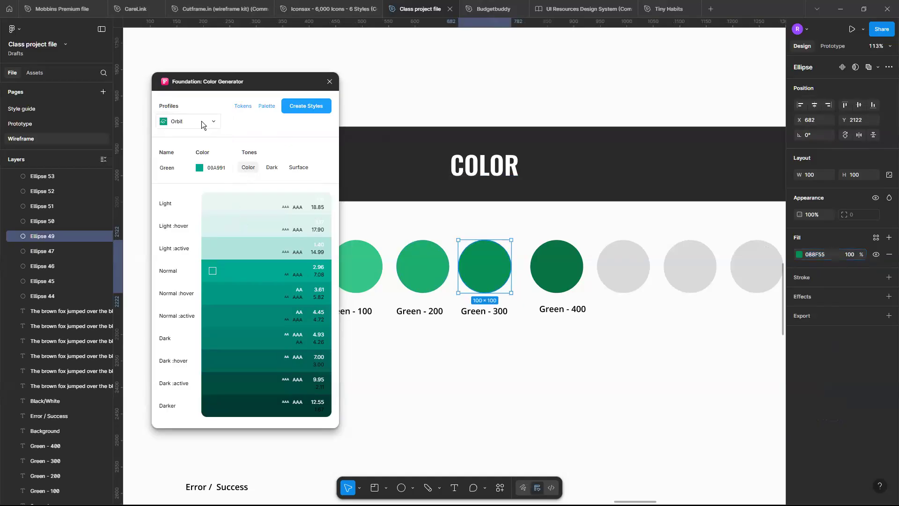
click(219, 171)
key(ctrl+v)
key(Return)
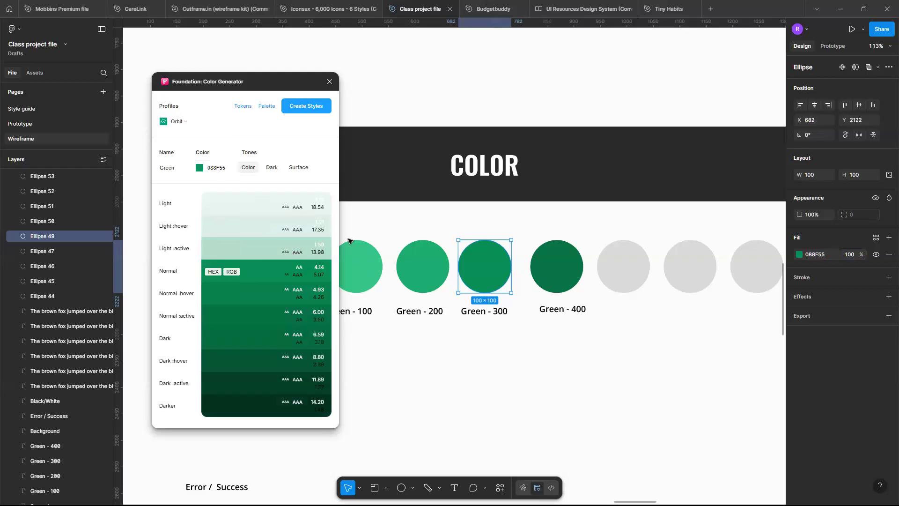
Switch the color generator's profile to Atlassian and then to Material.
click(215, 120)
click(214, 139)
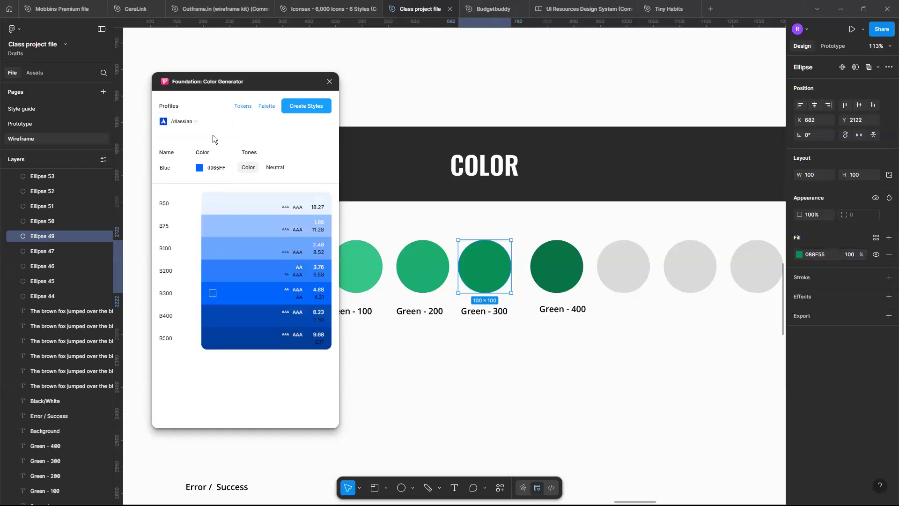
double_click(221, 171)
click(201, 125)
click(209, 154)
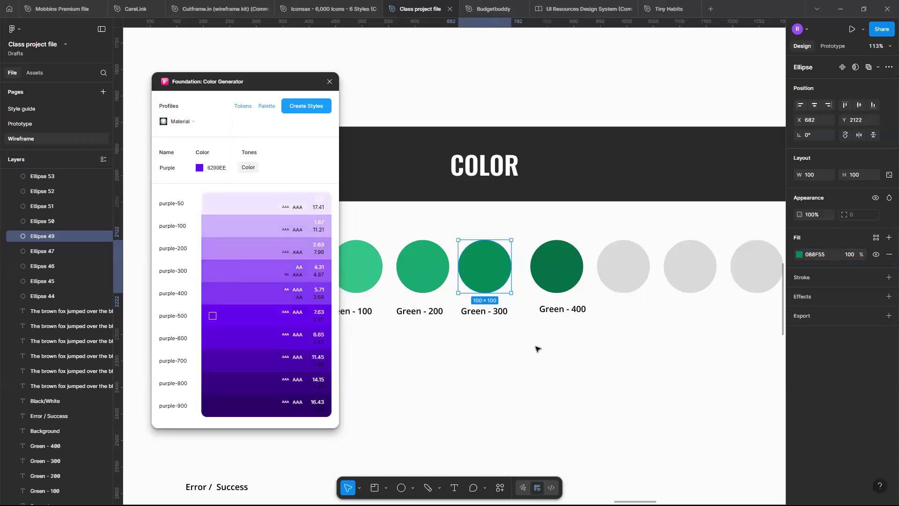
Set the Material profile's base color to 088F55, copied from the fill of the selected Green - 300 circle.
scroll(535, 347, left, 3)
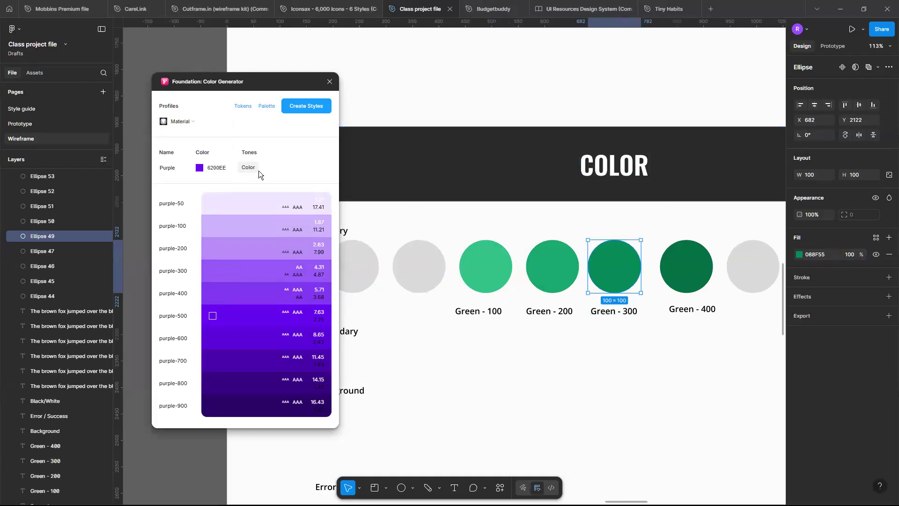
click(224, 170)
click(833, 253)
key(ctrl+c)
click(224, 168)
click(224, 168)
double_click(224, 167)
key(ctrl+v)
click(298, 166)
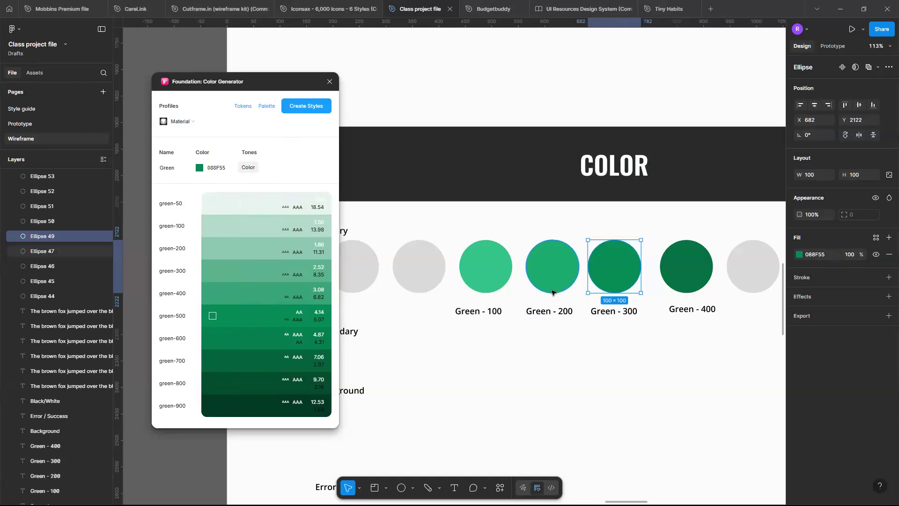
Generate the green Material palette as a frame on the canvas and deselect it.
mouse_move(260, 243)
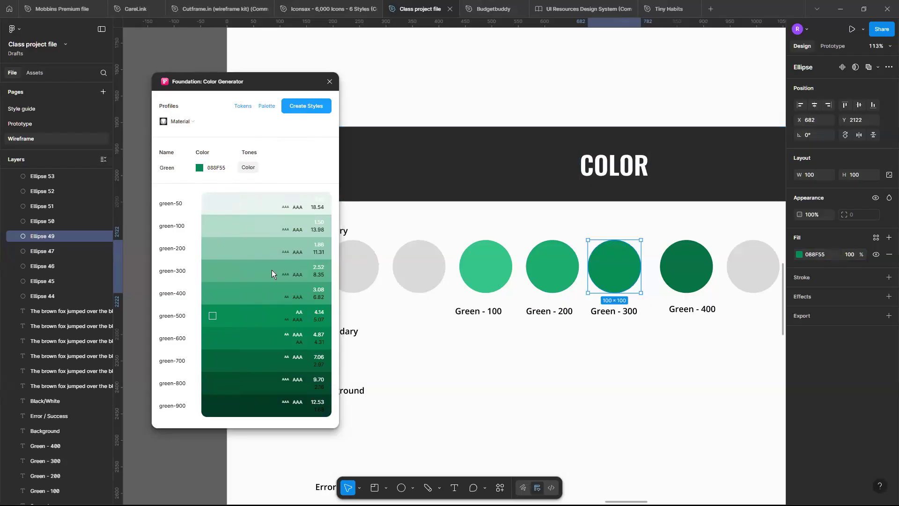
mouse_move(275, 275)
click(272, 110)
ctrl+scroll(432, 117, down, 5)
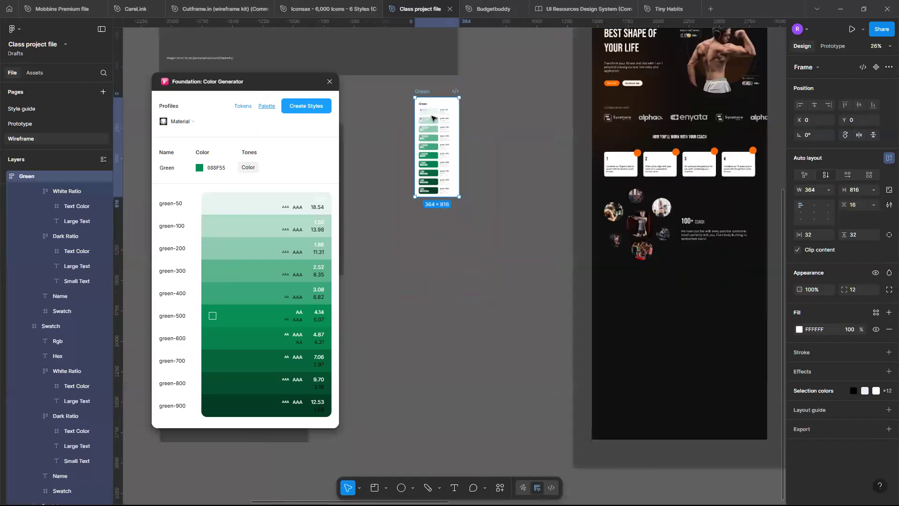
scroll(432, 117, up, 3)
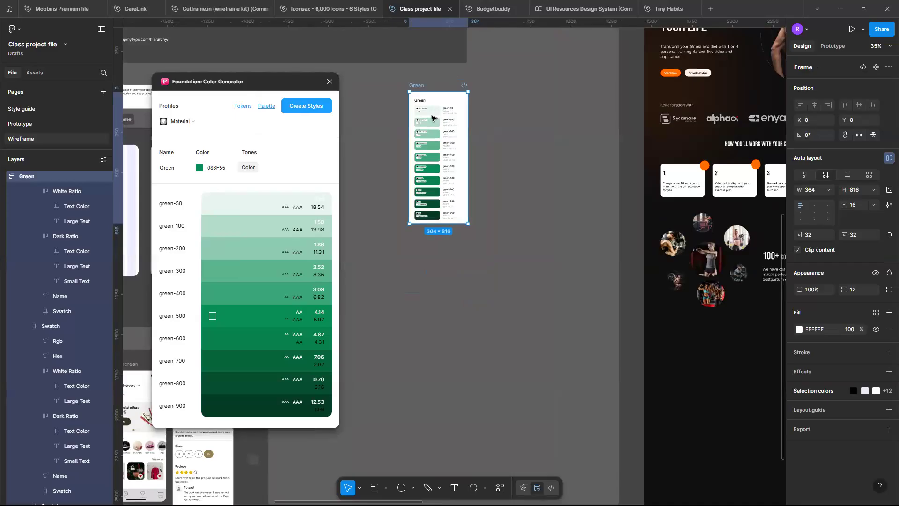
scroll(432, 117, down, 3)
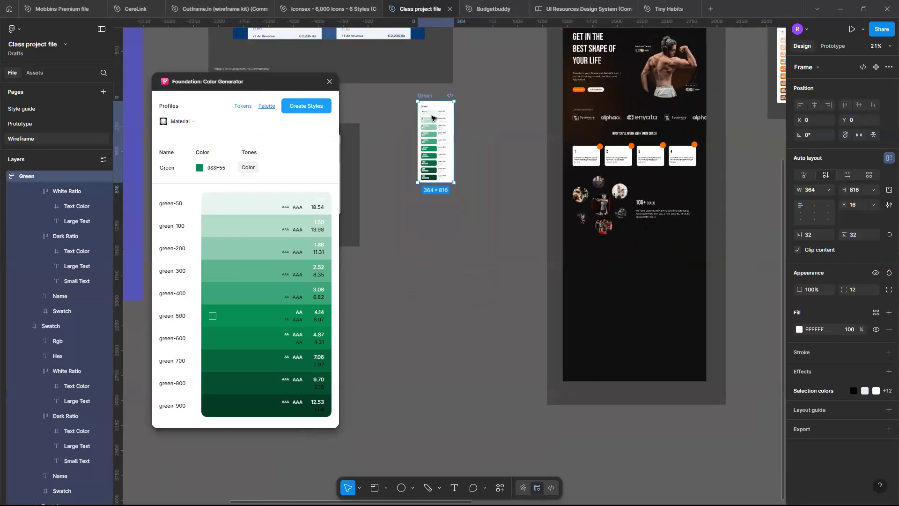
scroll(432, 117, up, 8)
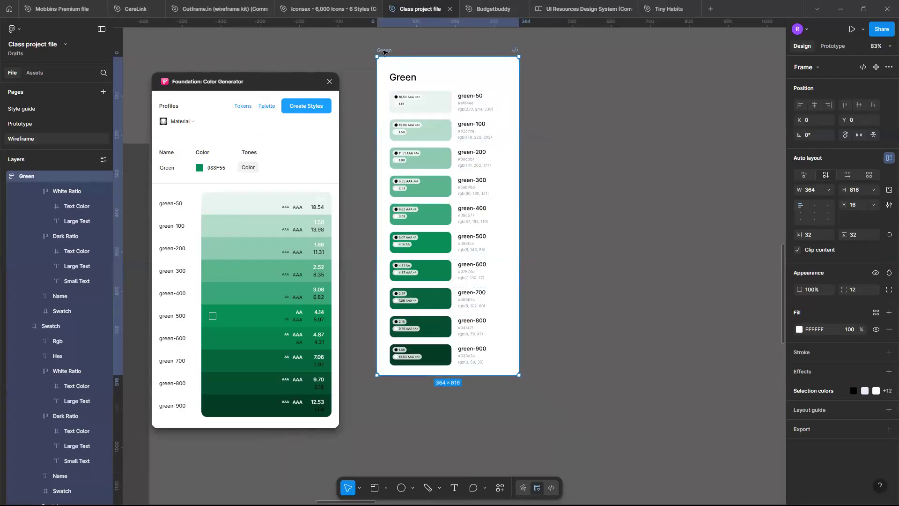
key(Escape)
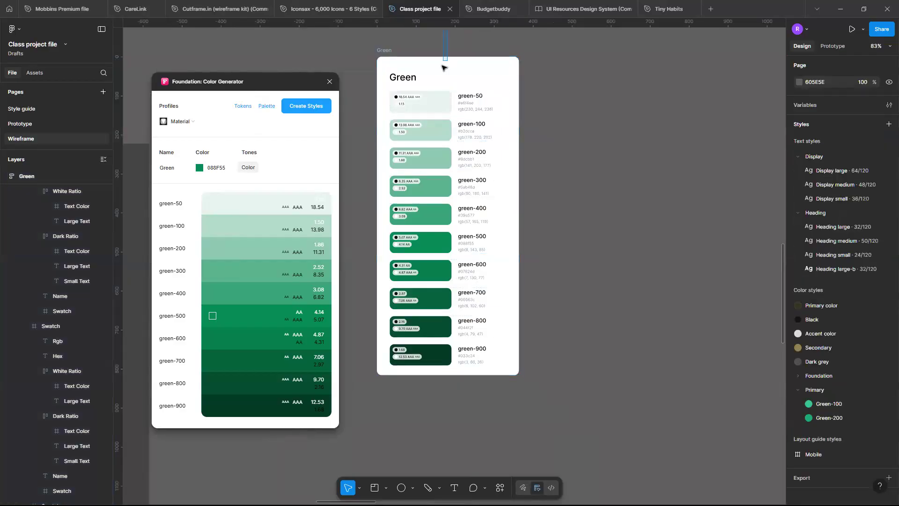
Copy the Green palette frame into the Components section, placing it under the COLOR heading over the Primary row at X 313, Y 2122.
click(383, 51)
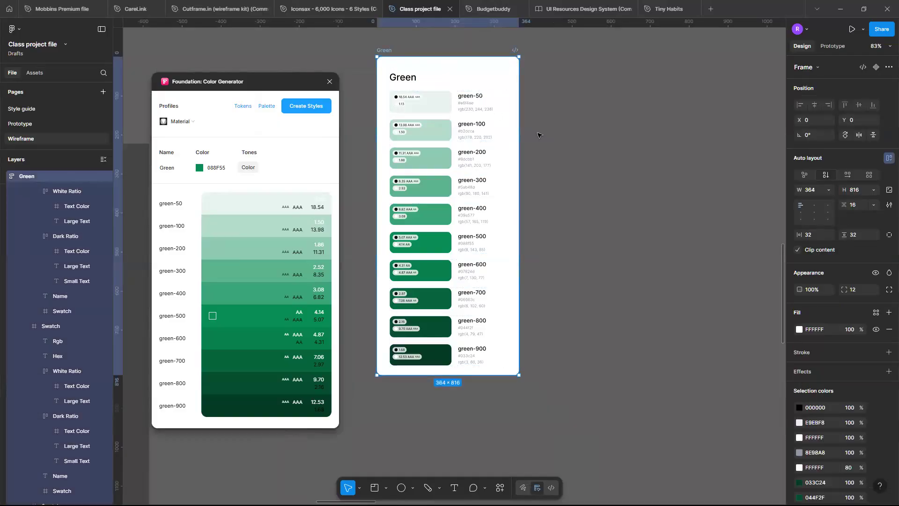
scroll(537, 135, down, 15)
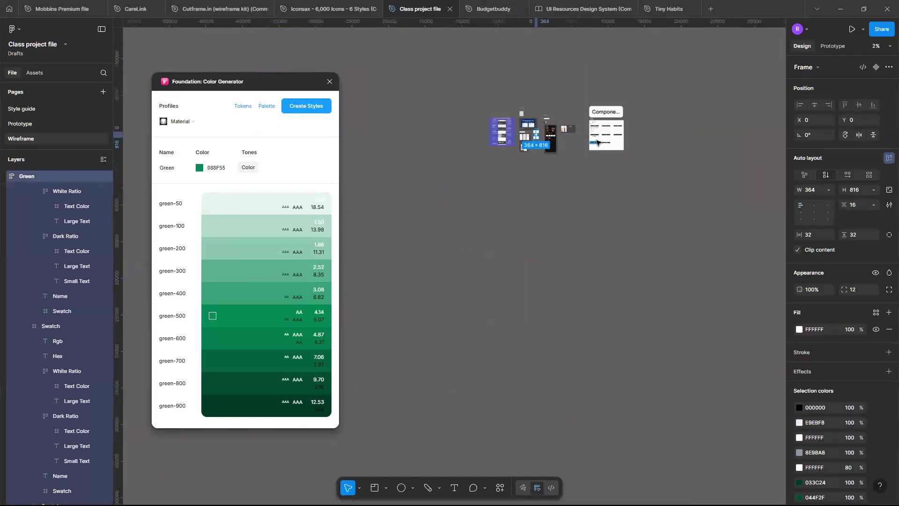
scroll(597, 143, up, 3)
scroll(597, 142, up, 14)
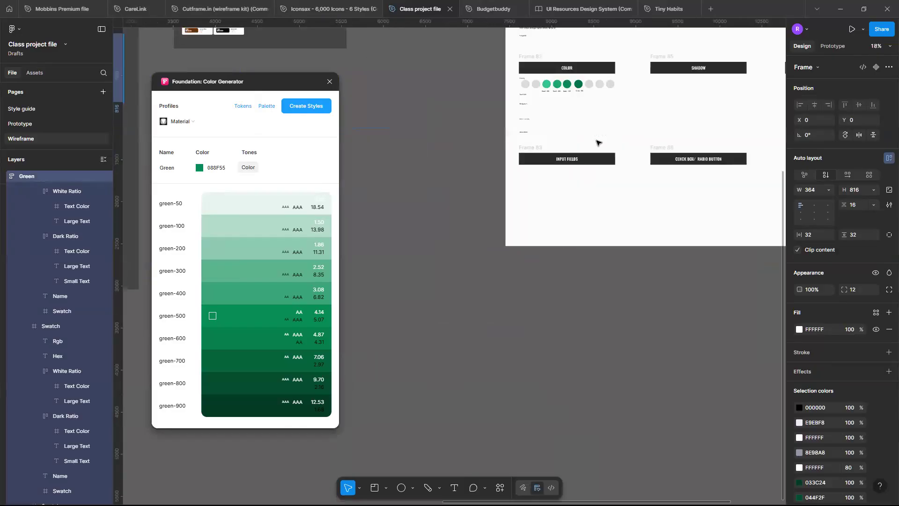
scroll(542, 207, up, 3)
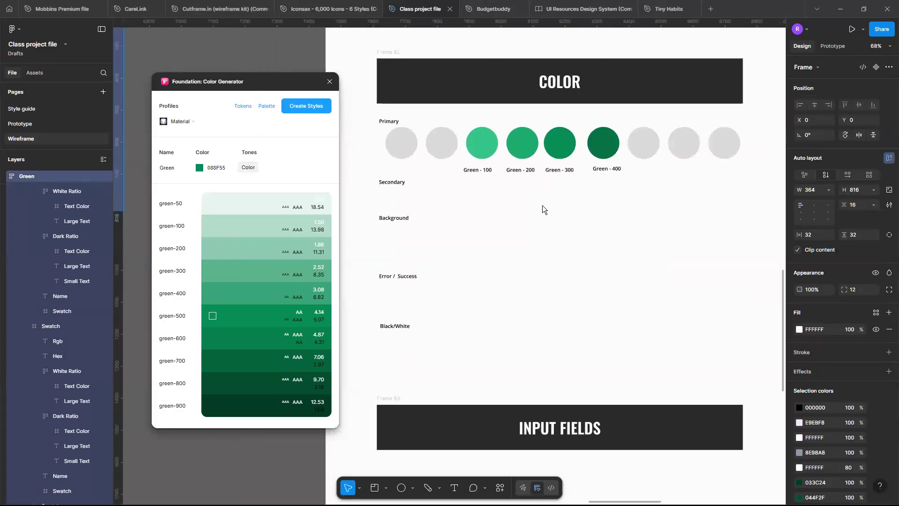
right_click(579, 223)
click(579, 225)
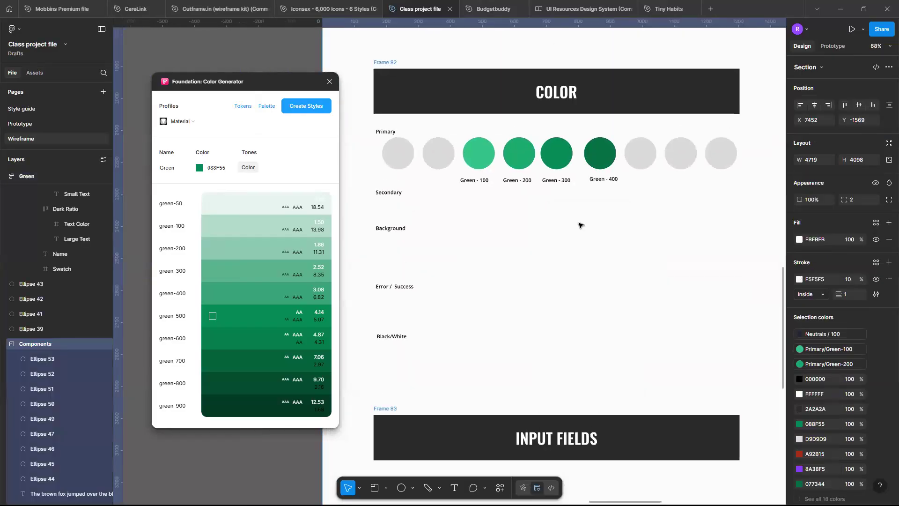
drag(609, 218, 492, 149)
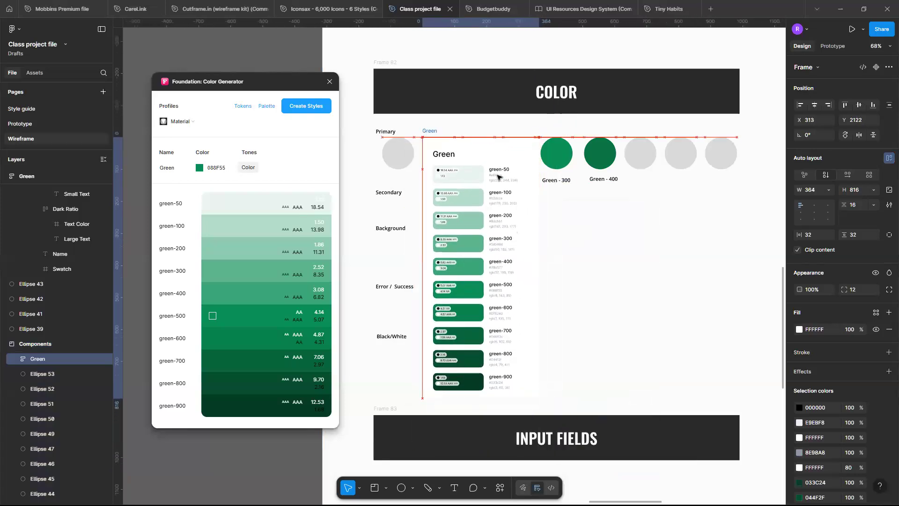
Examine the shade names, hex codes and RGB values in the placed Green palette.
scroll(493, 176, up, 5)
scroll(493, 175, up, 10)
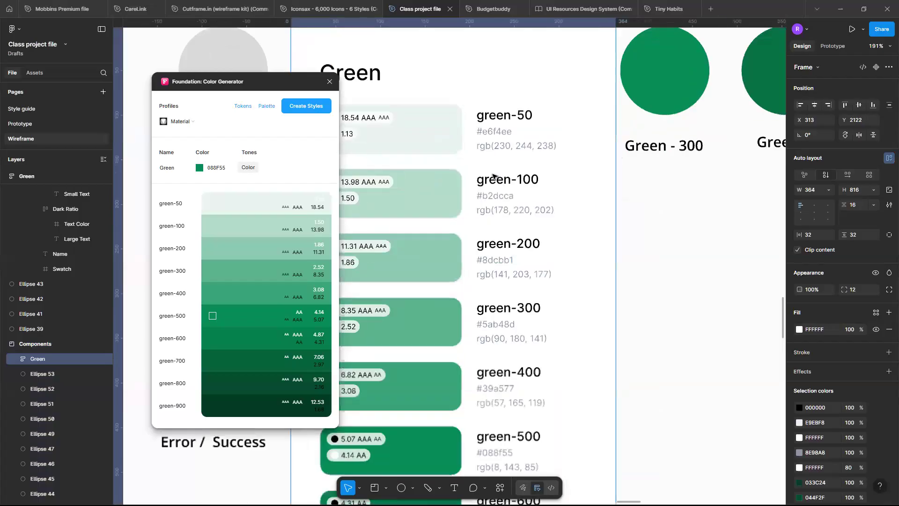
scroll(579, 164, down, 3)
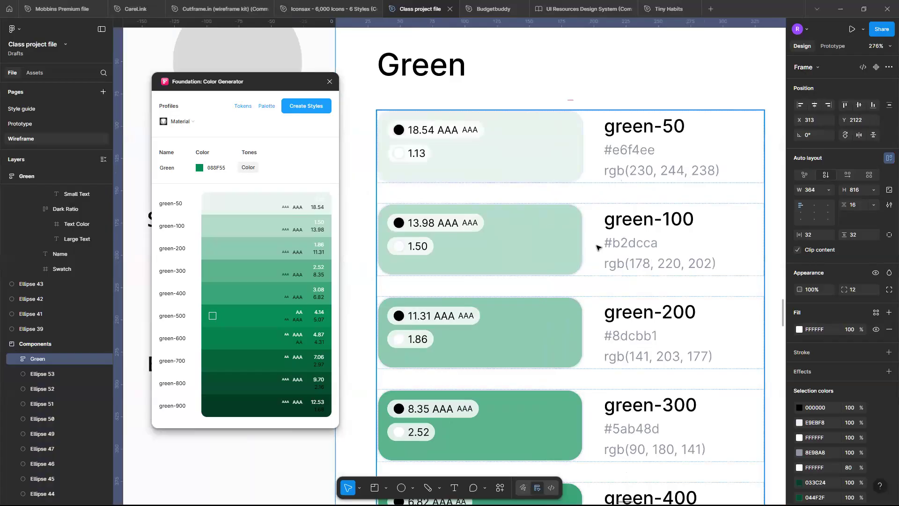
scroll(598, 247, down, 5)
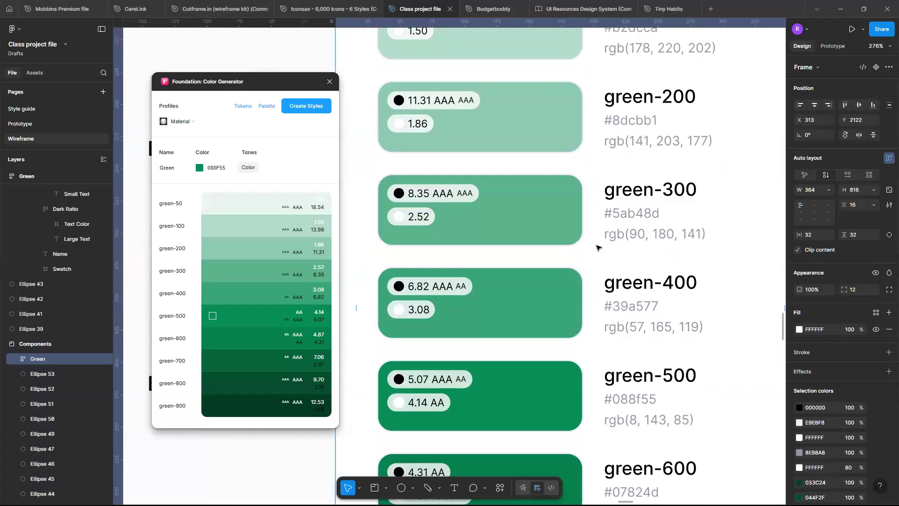
scroll(597, 247, down, 3)
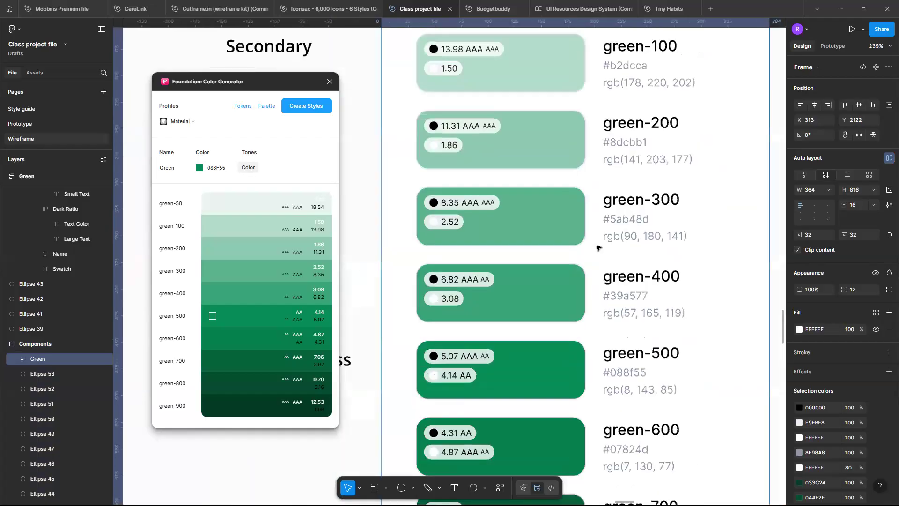
scroll(598, 247, down, 3)
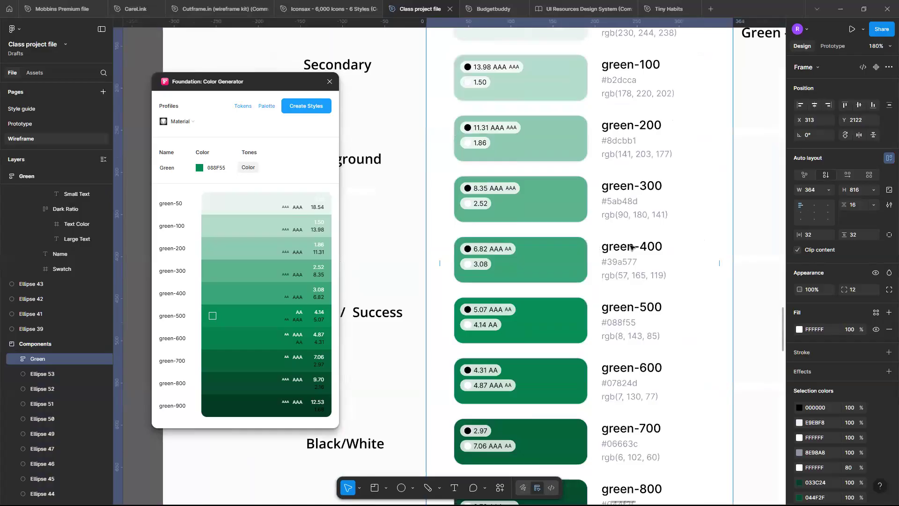
scroll(631, 247, down, 1)
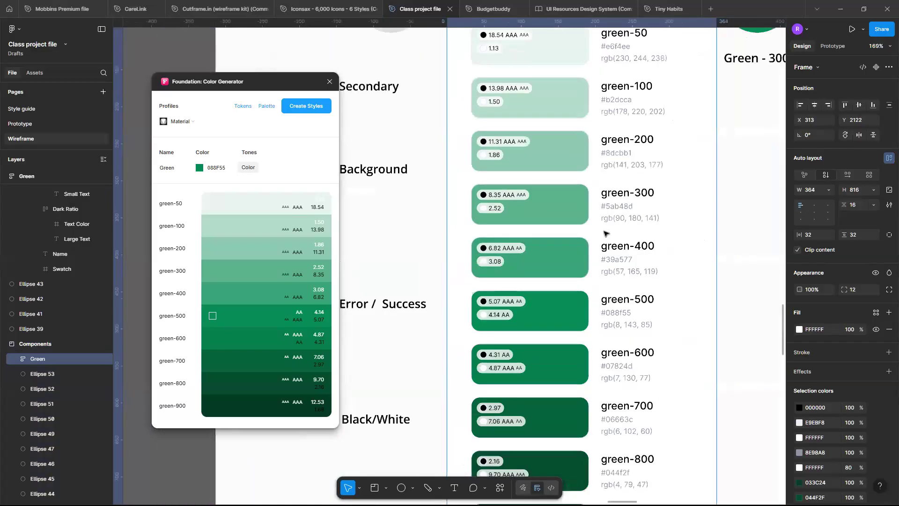
Create color styles from the plugin's generated green shades and deselect the palette frame.
scroll(605, 233, down, 2)
scroll(580, 225, down, 5)
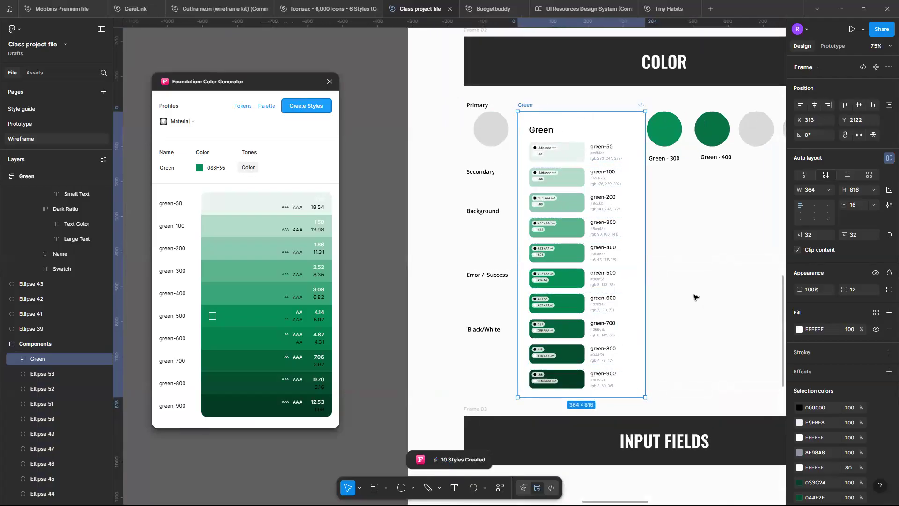
key(Escape)
Expand the Foundation group in the color styles and examine its Green shades.
scroll(812, 430, down, 1)
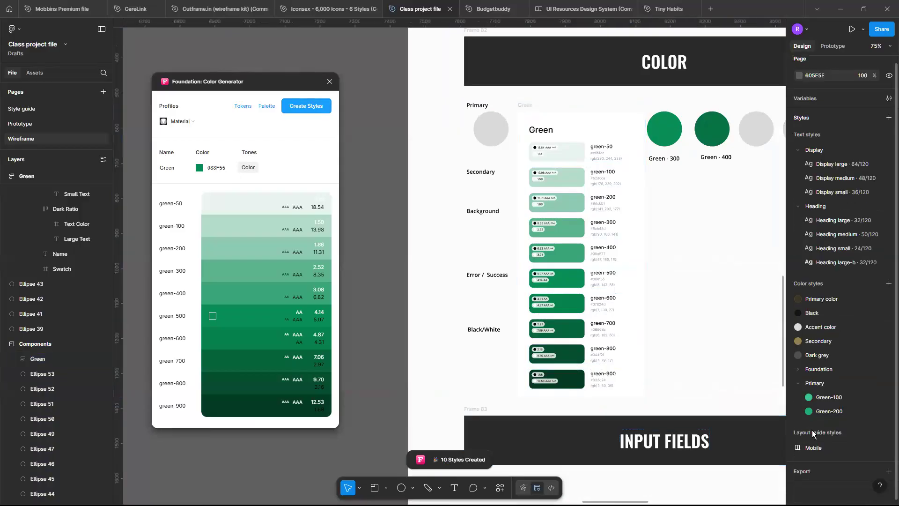
scroll(836, 285, up, 1)
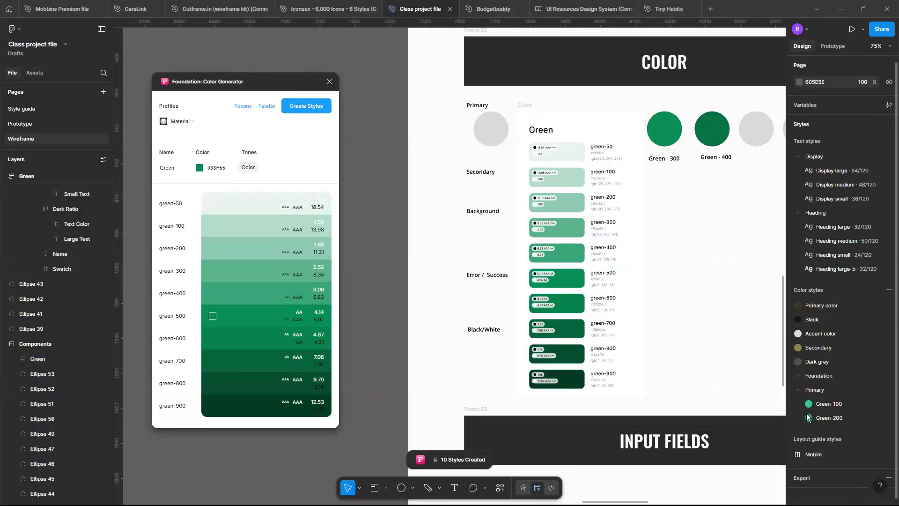
scroll(807, 416, down, 1)
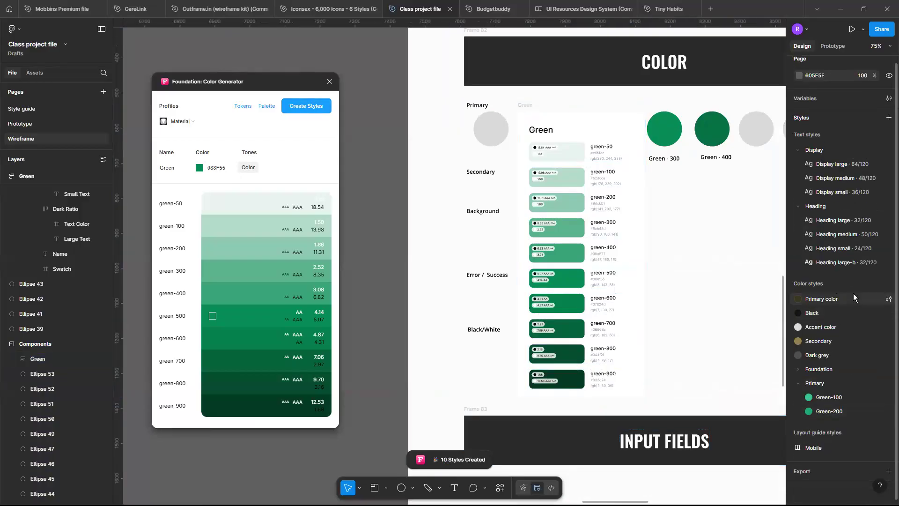
scroll(853, 293, up, 1)
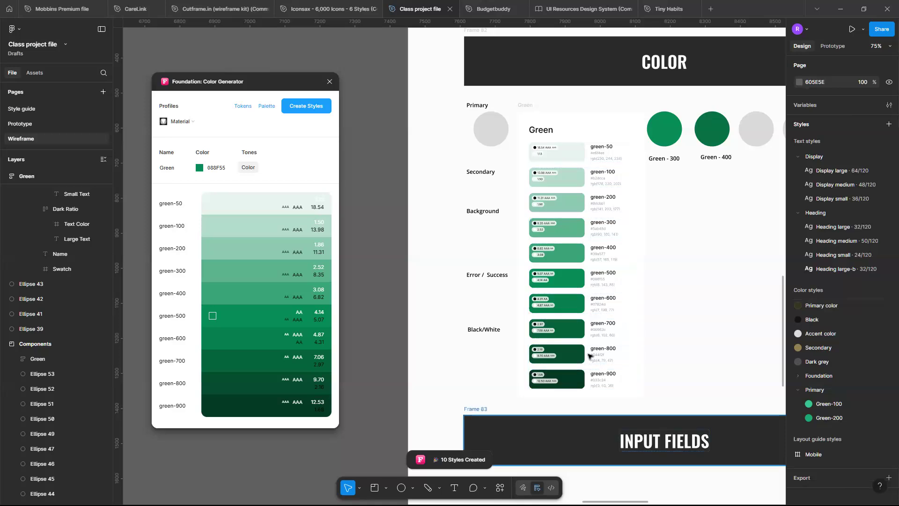
scroll(589, 356, right, 2)
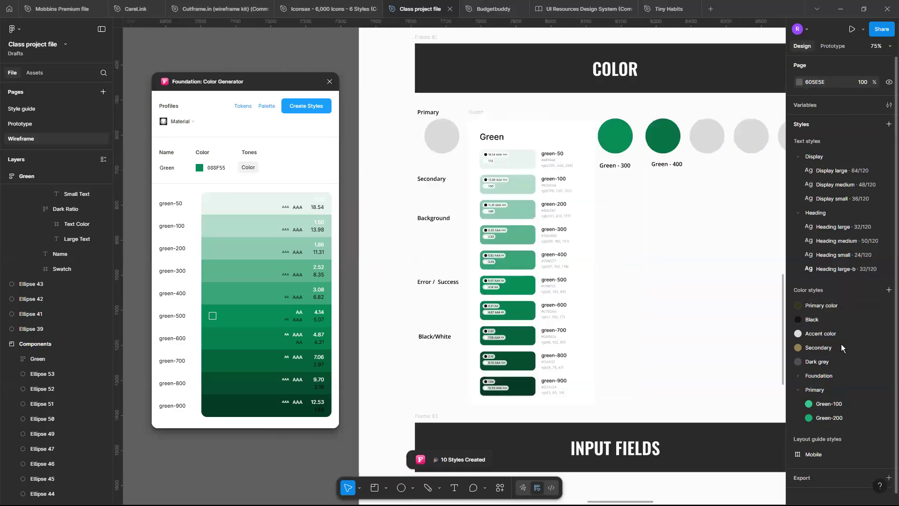
click(798, 376)
scroll(797, 373, down, 7)
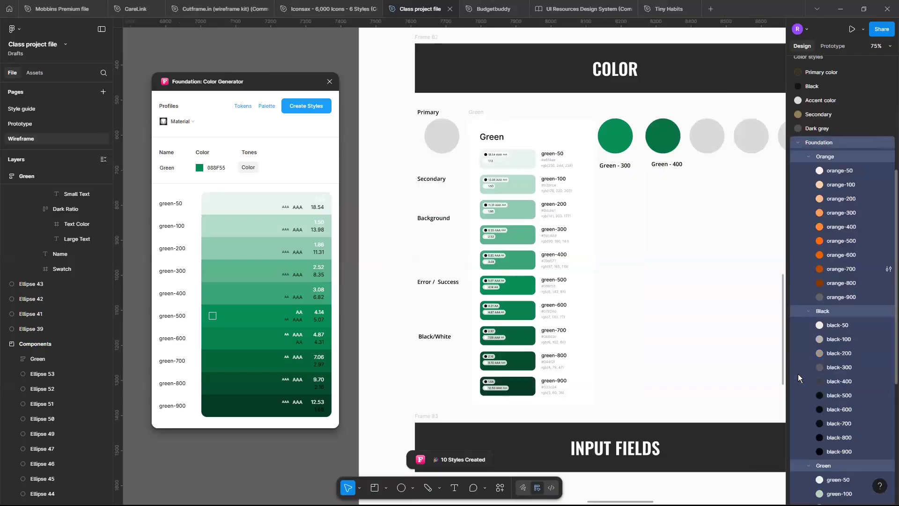
scroll(819, 231, down, 3)
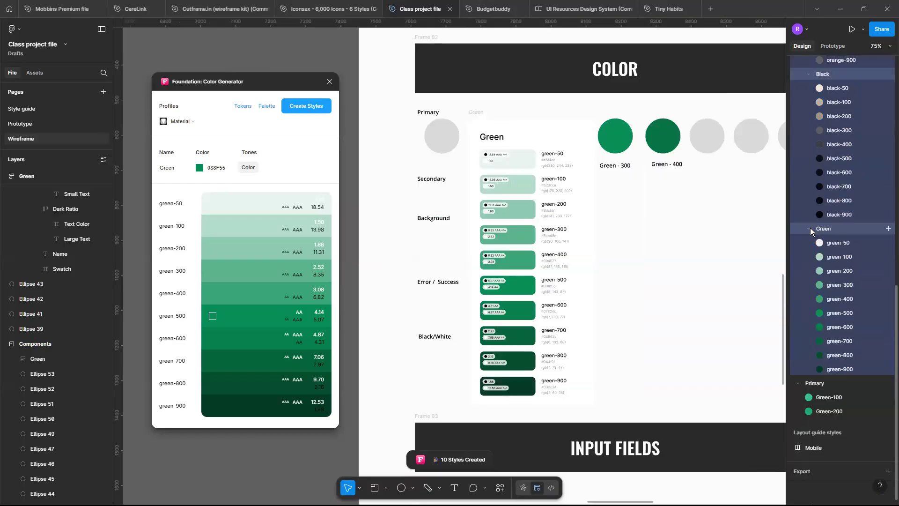
Move the middle grey circle after Green - 400 below the Primary row to X 1044, Y 2477, and fill it with Foundation/Green/green-500.
click(698, 287)
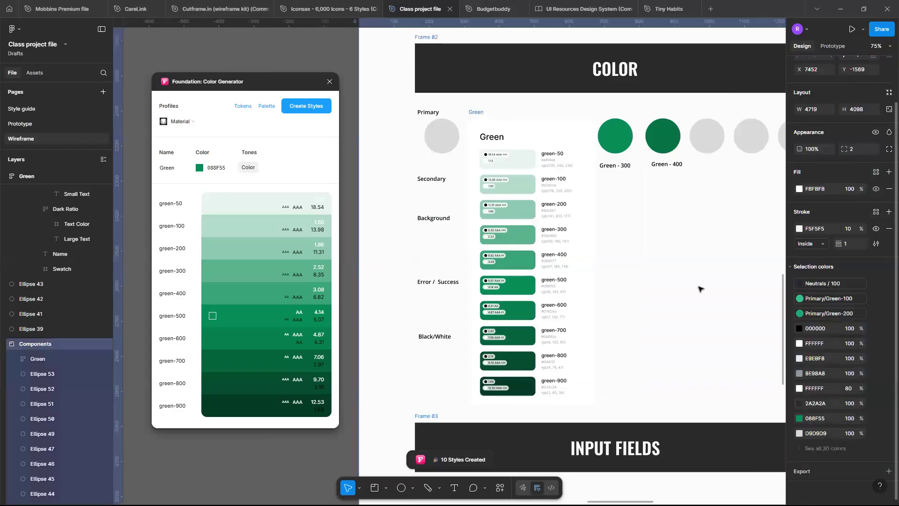
key(Escape)
scroll(585, 230, up, 3)
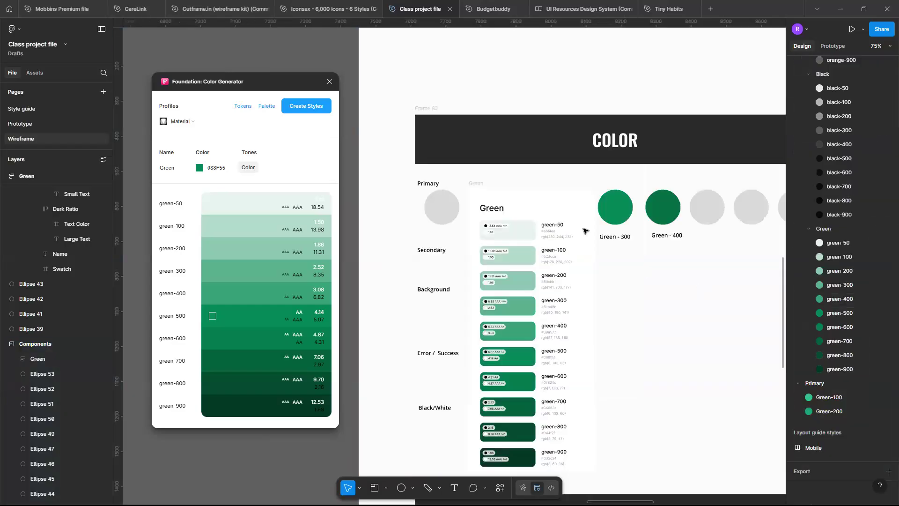
scroll(688, 220, right, 2)
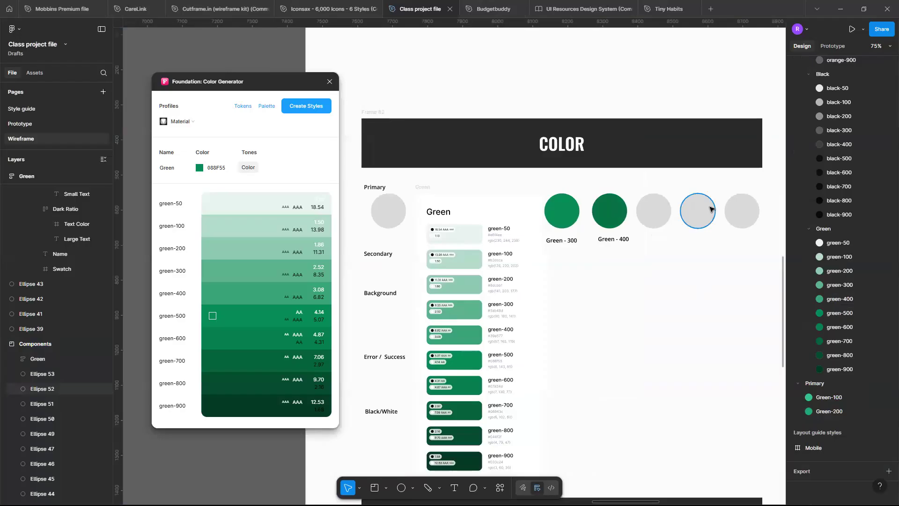
scroll(710, 209, up, 3)
click(683, 221)
drag(683, 220, 672, 378)
scroll(672, 379, up, 3)
key(ctrl+plus)
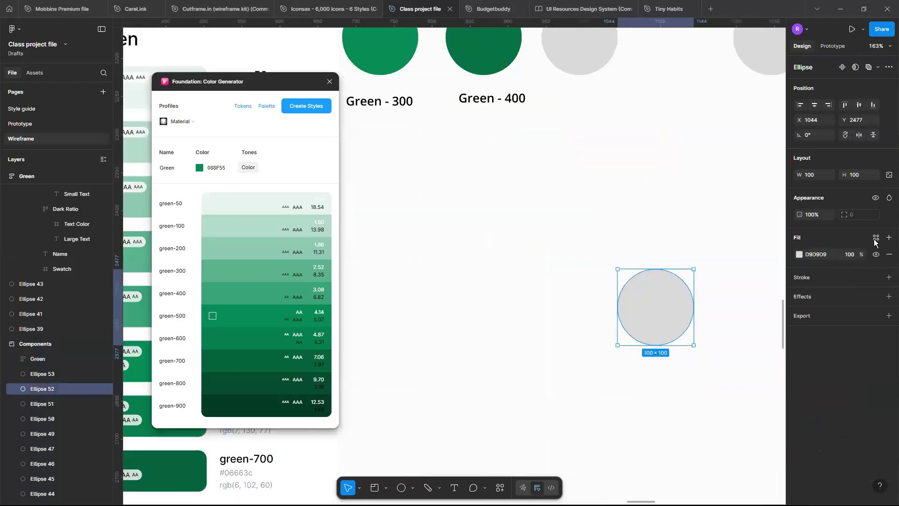
click(875, 239)
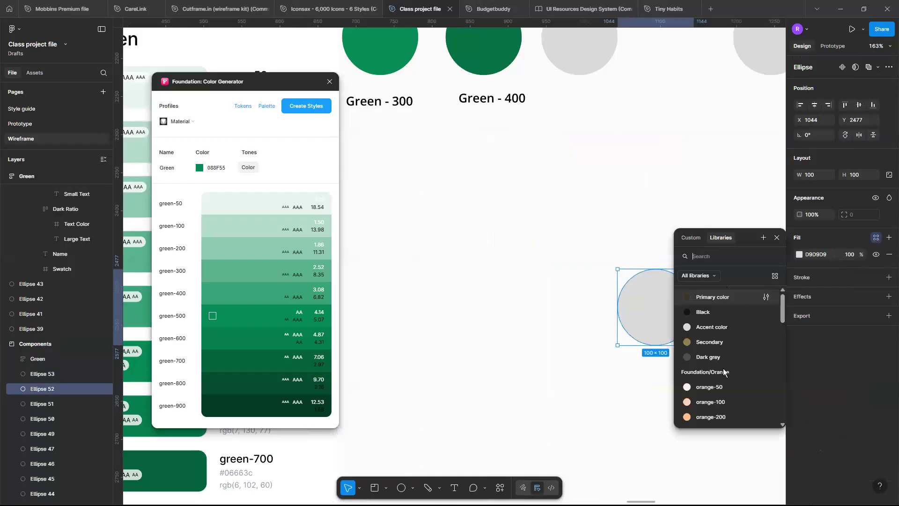
scroll(724, 372, down, 10)
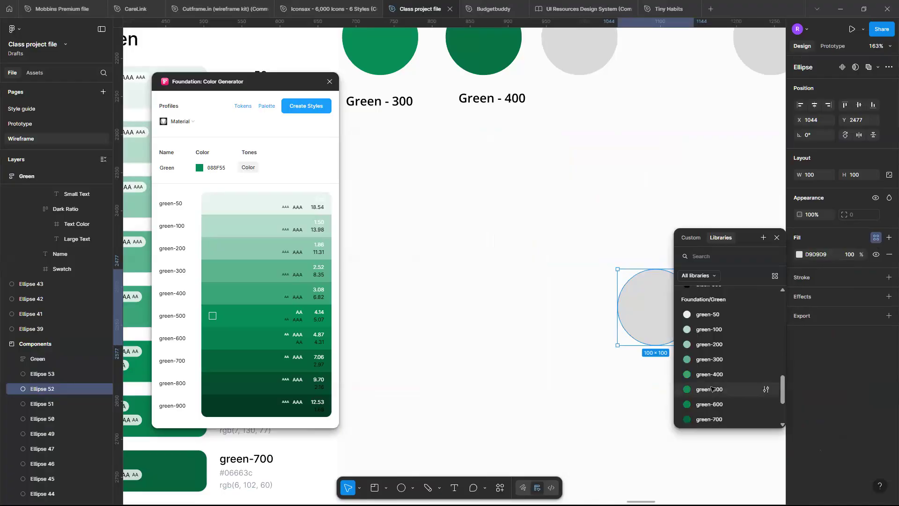
click(709, 388)
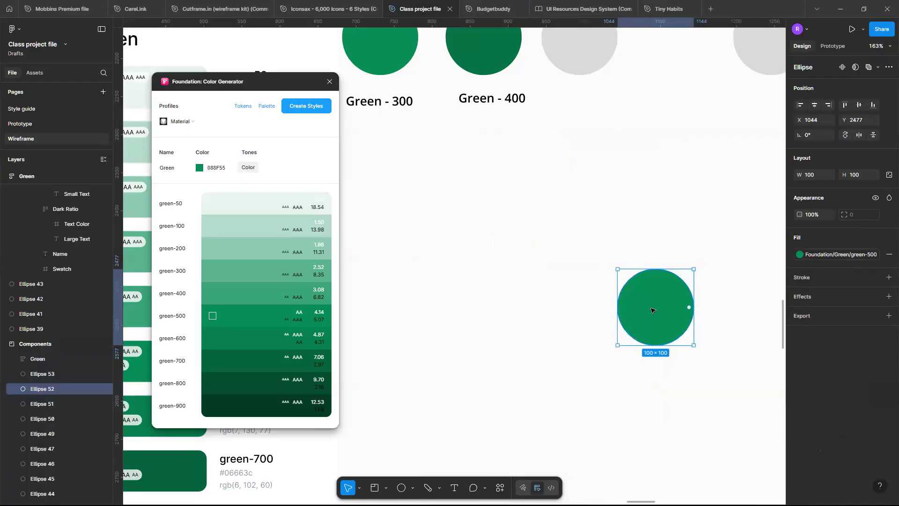
Duplicate the green-500 circle beside the original at X 924, Y 2477 and fill the copy with Foundation/Green/green-400.
drag(652, 310, 561, 309)
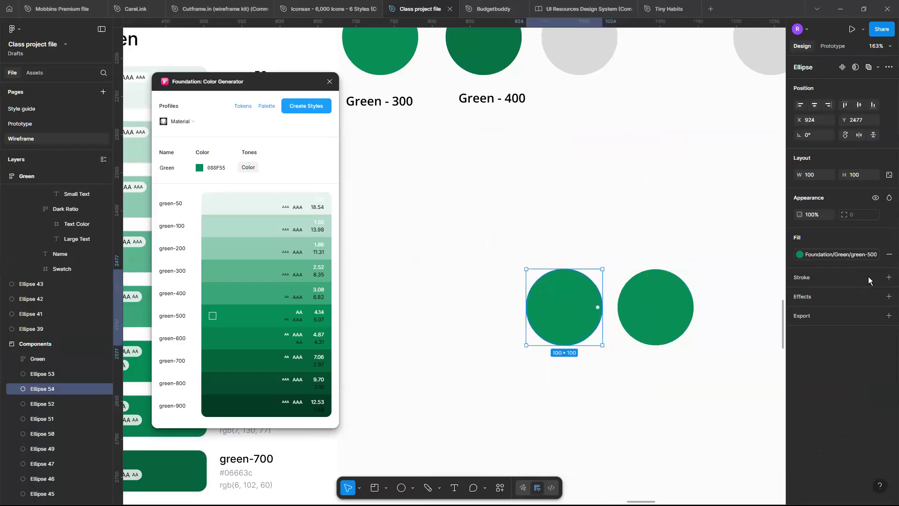
click(833, 255)
click(744, 372)
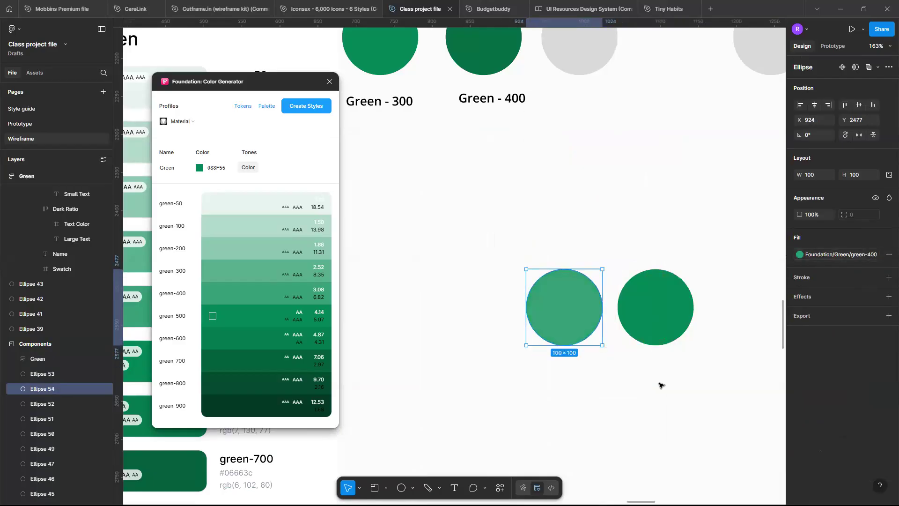
click(660, 386)
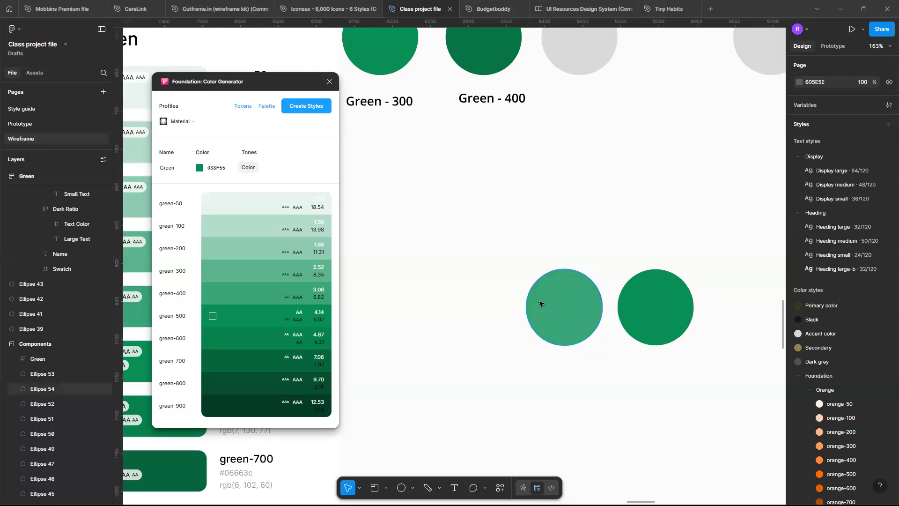
Delete the Green palette frame covering the Primary row in the COLOR section.
scroll(540, 304, down, 10)
click(492, 242)
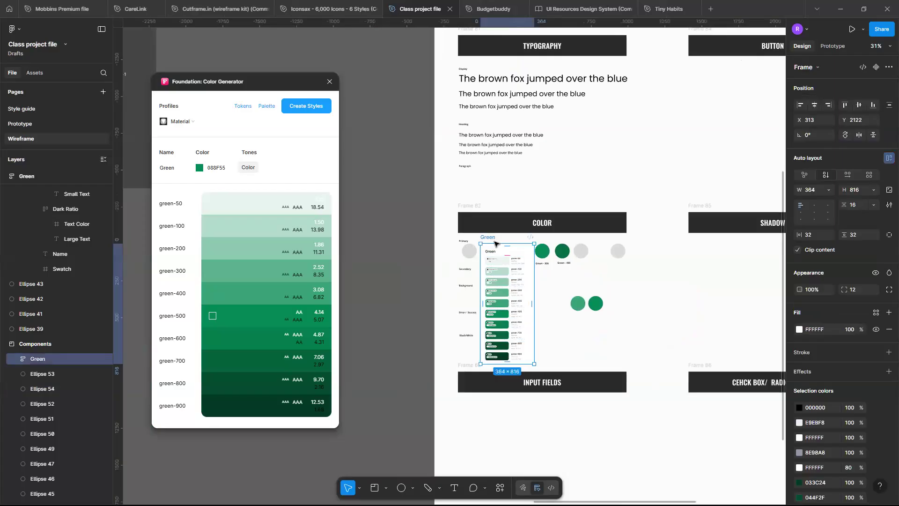
key(Delete)
Close the Foundation: Color Generator plugin and delete the two sample green circles below the Primary row.
scroll(495, 243, up, 4)
scroll(497, 243, up, 1)
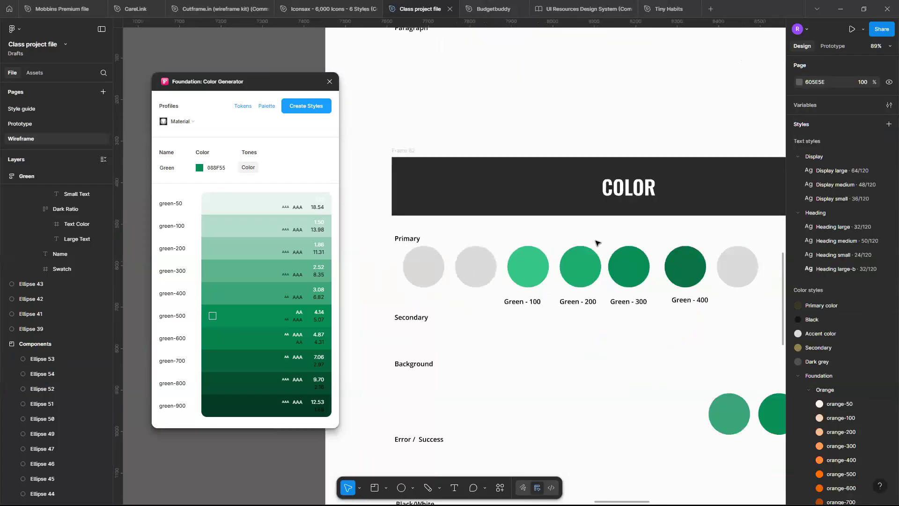
scroll(596, 299, up, 1)
scroll(595, 303, down, 1)
scroll(539, 299, left, 1)
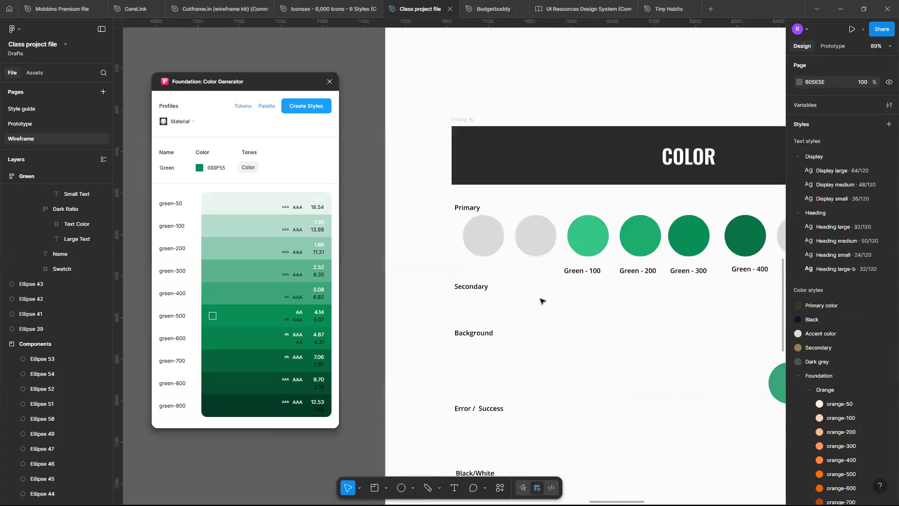
scroll(520, 331, down, 2)
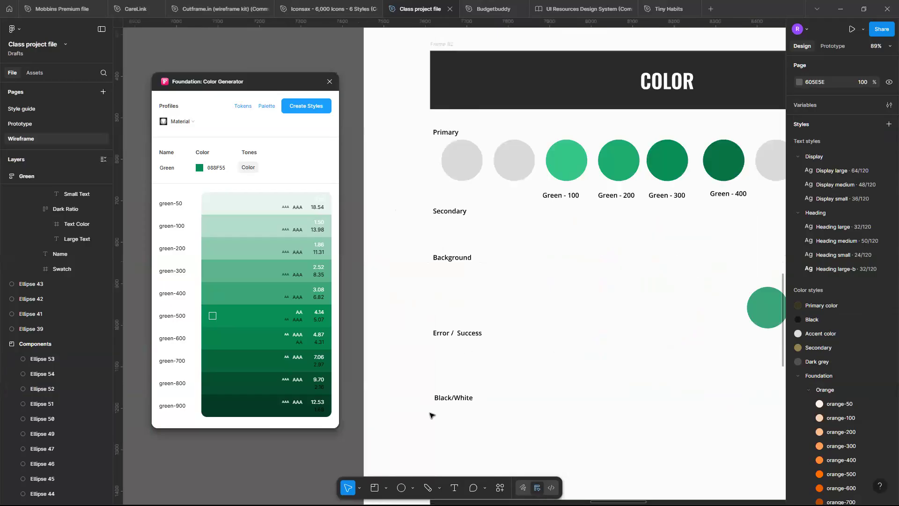
scroll(468, 411, down, 1)
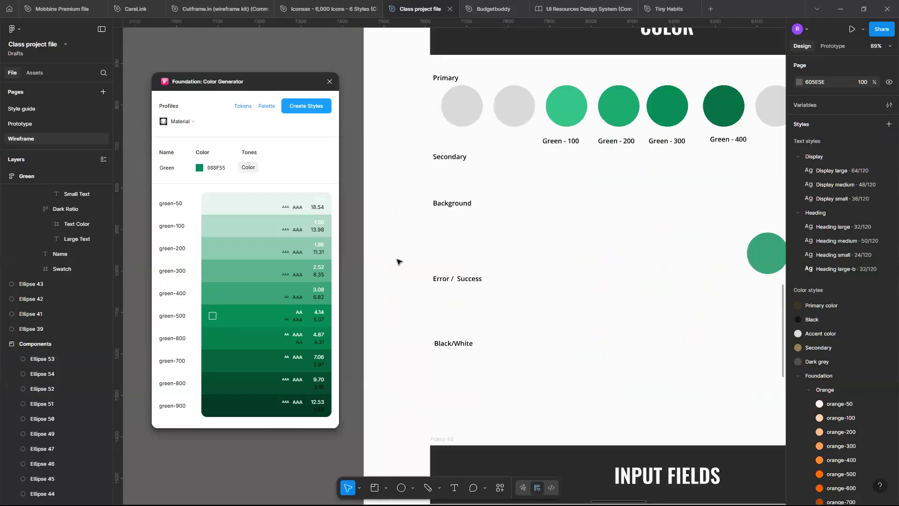
click(329, 82)
scroll(533, 266, down, 2)
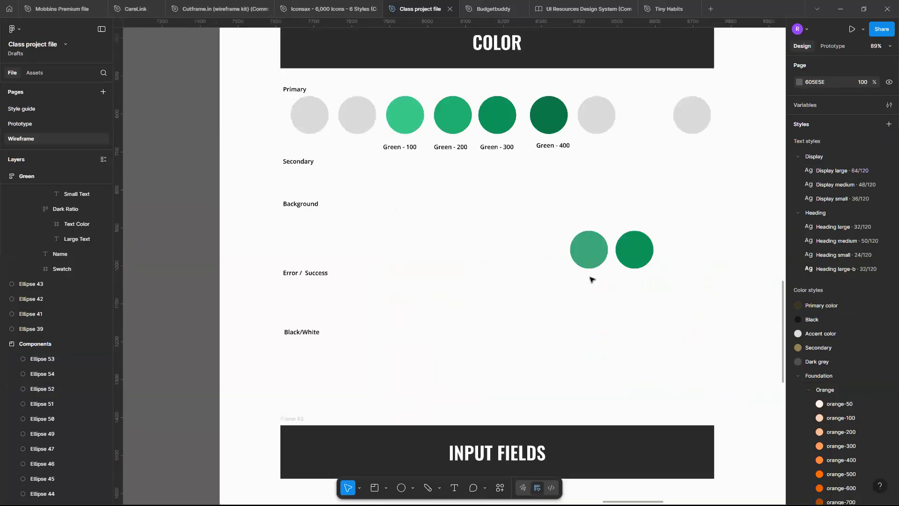
scroll(589, 279, down, 2)
drag(641, 346, 531, 267)
key(Delete)
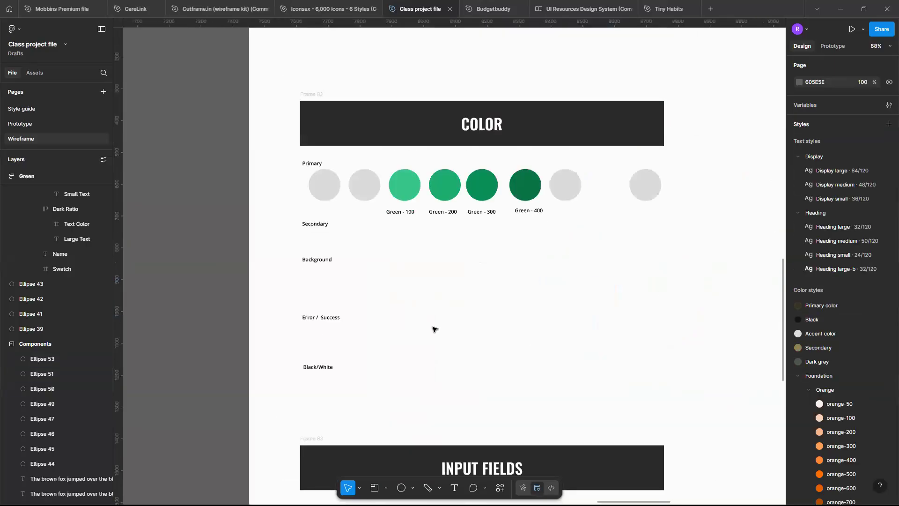
Examine the style types that can be created and the style guide sections such as TYPOGRAPHY, BUTTON, SPACING, SHADOW and GRID.
scroll(434, 329, down, 3)
scroll(434, 329, down, 3)
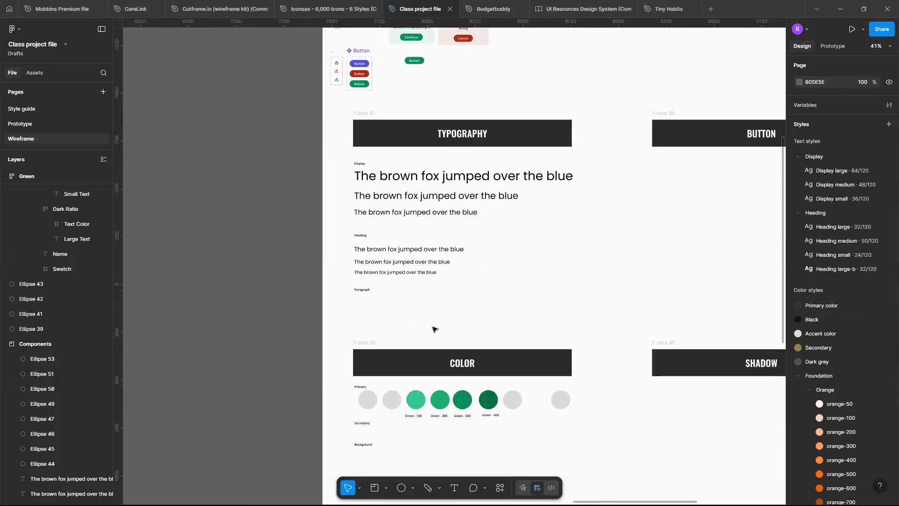
click(888, 125)
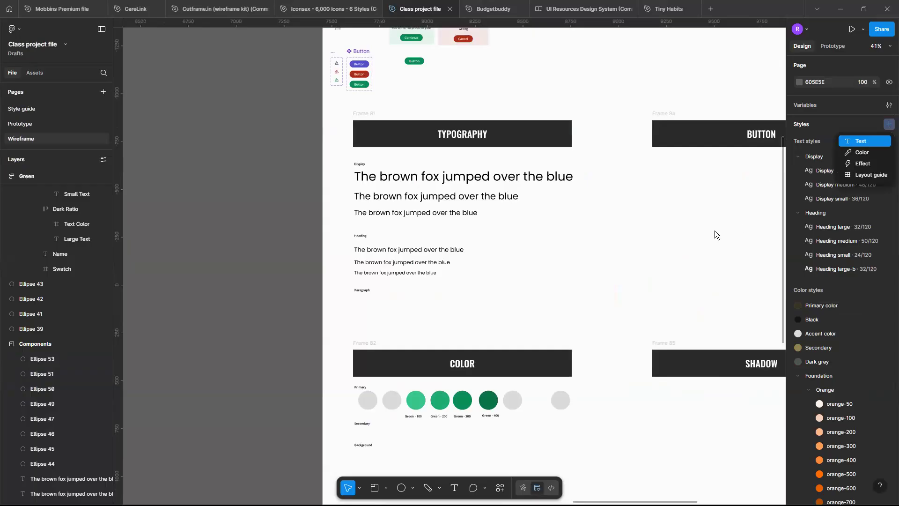
scroll(714, 230, right, 4)
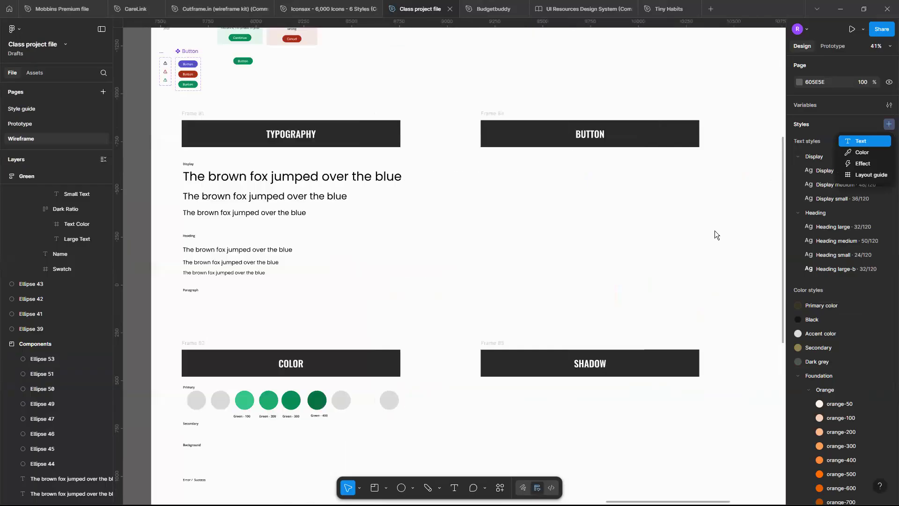
scroll(714, 230, down, 3)
scroll(646, 219, right, 3)
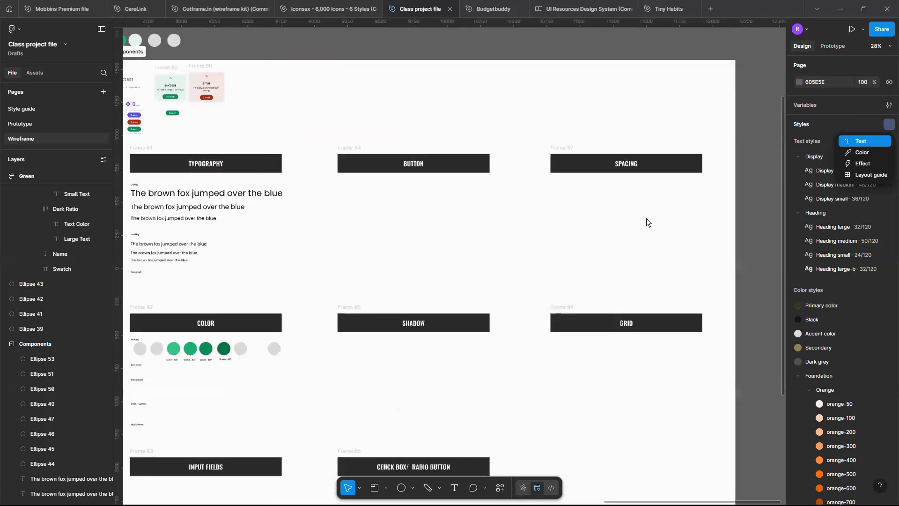
scroll(527, 304, down, 2)
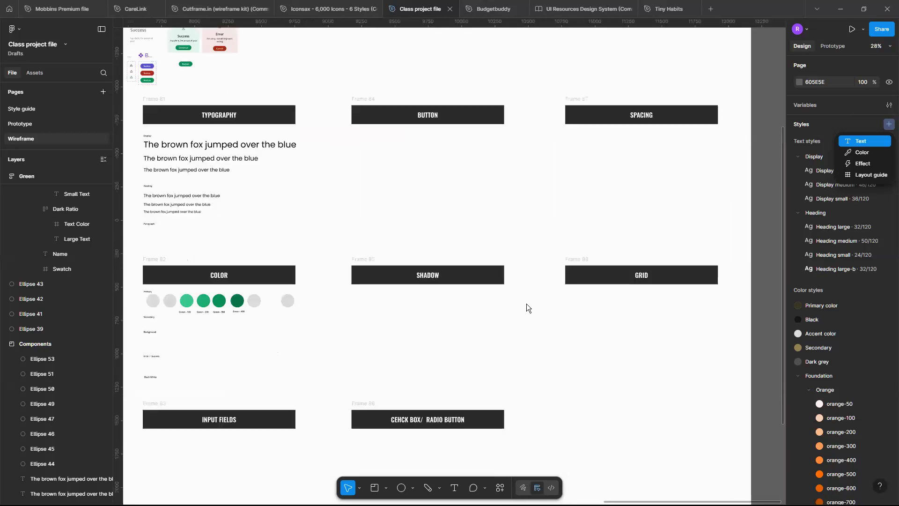
scroll(526, 303, up, 5)
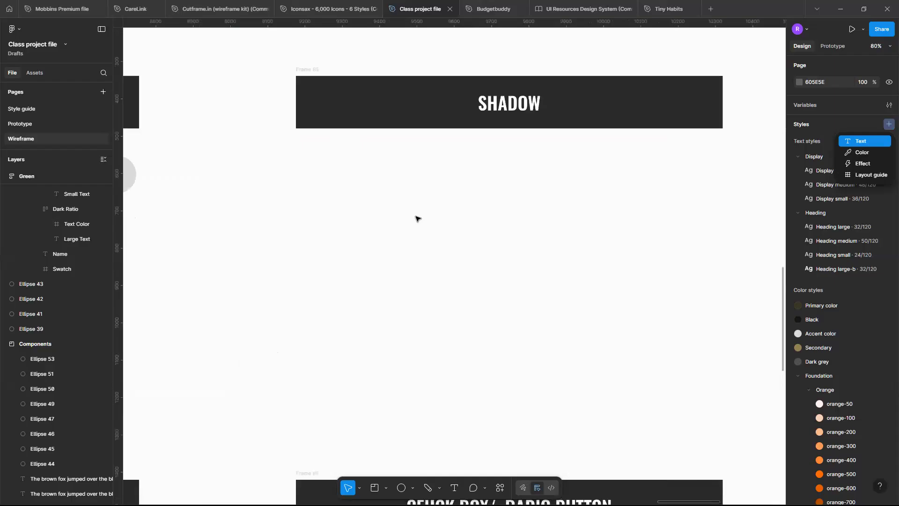
scroll(416, 216, up, 1)
click(798, 300)
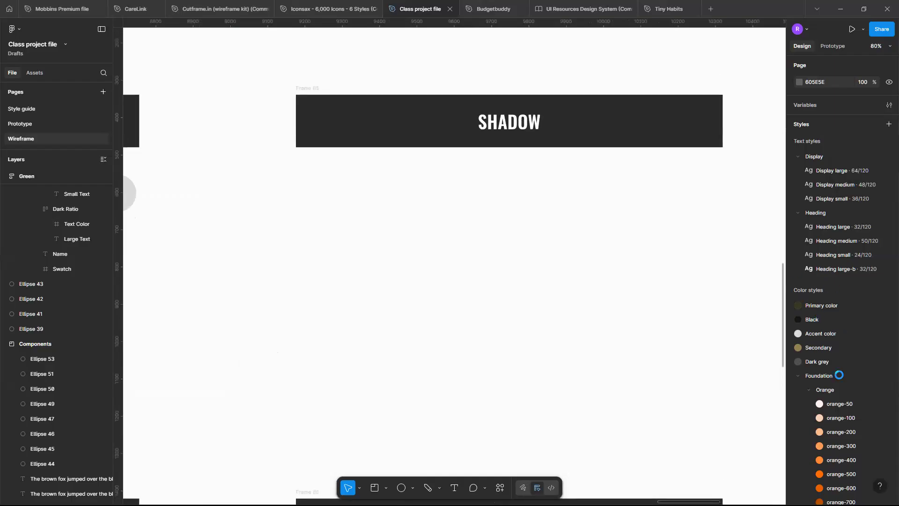
Place a 100 × 100 circle under the SHADOW heading and add a drop shadow with Y 4, blur 4 and 000000 at 25%.
key(o)
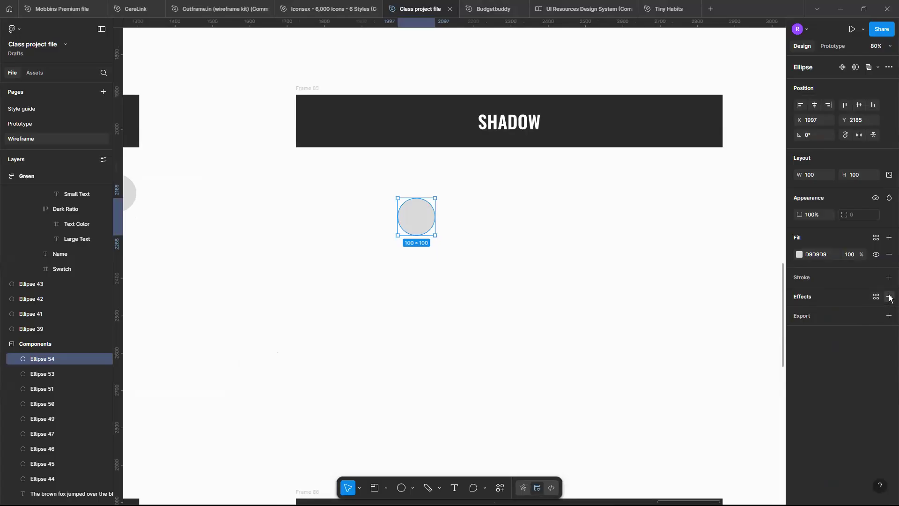
click(889, 296)
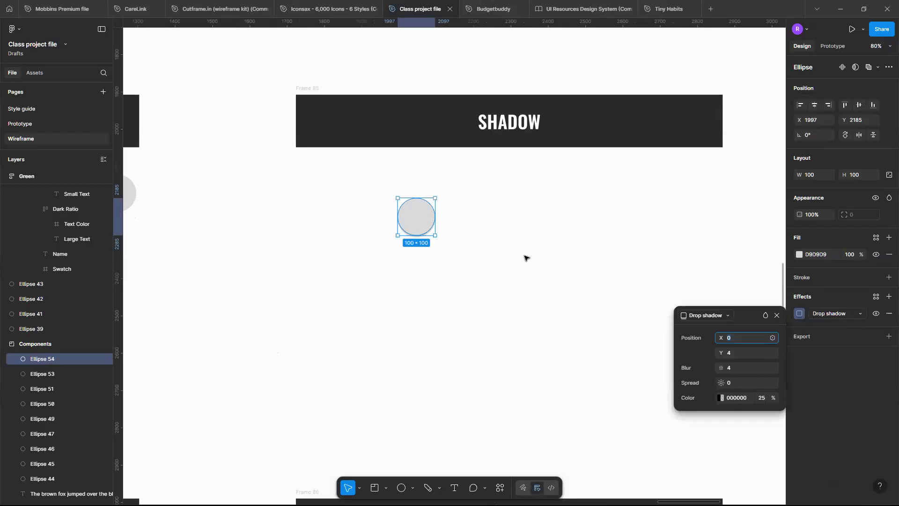
click(453, 205)
scroll(453, 204, up, 10)
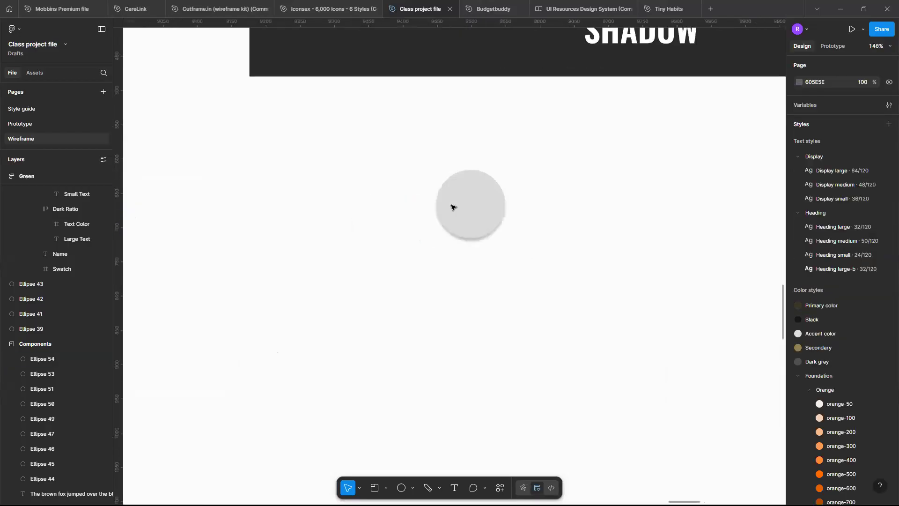
scroll(452, 206, up, 5)
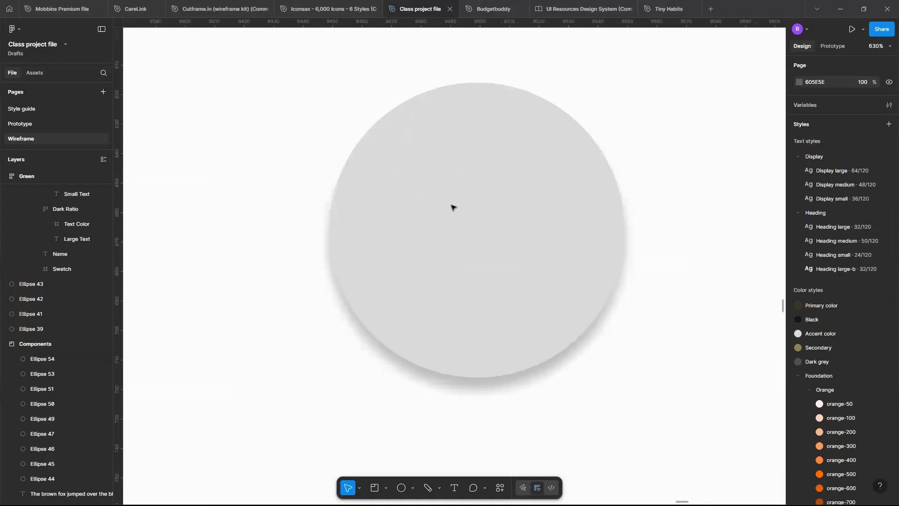
Preview the inner shadow effect on the circle, keep Drop shadow, and delete the circle from the SHADOW section.
click(538, 193)
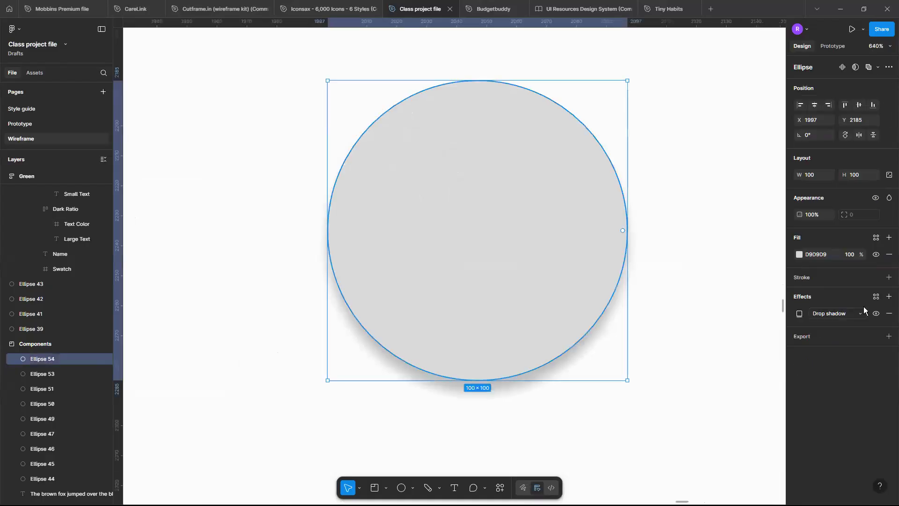
click(849, 317)
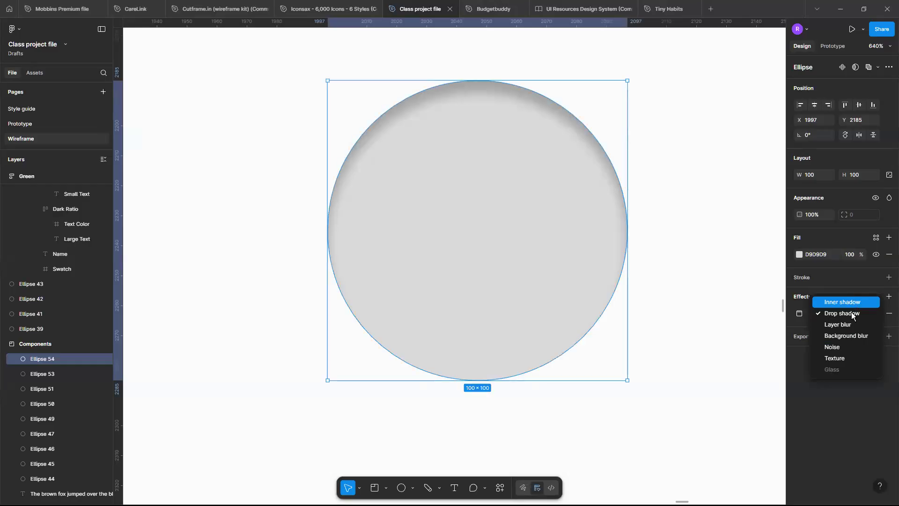
click(851, 313)
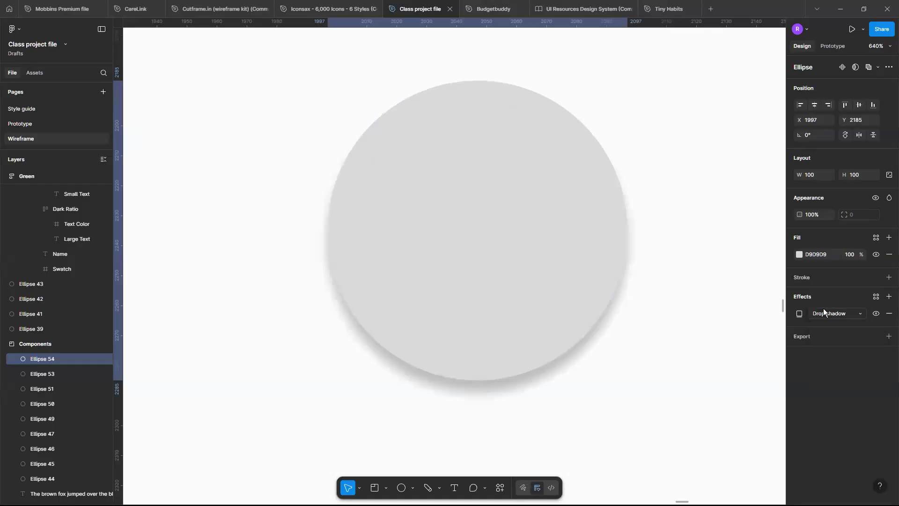
scroll(658, 303, down, 10)
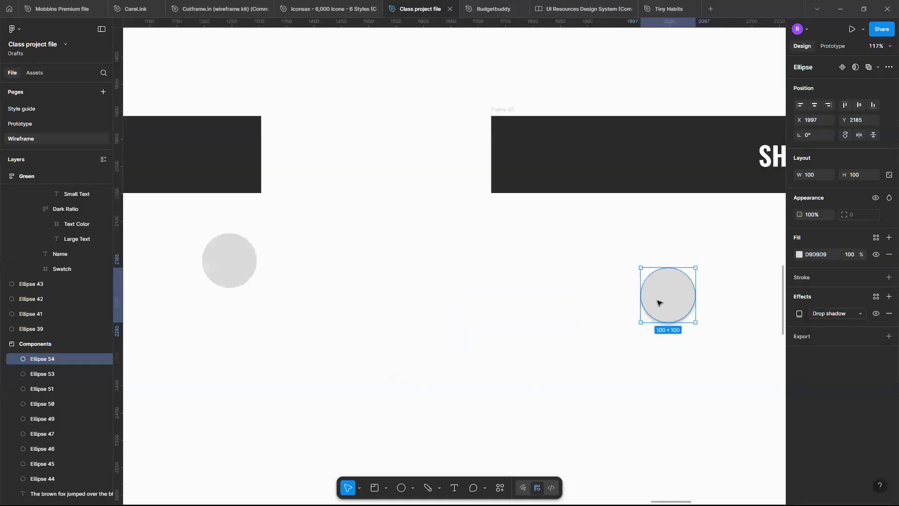
key(Delete)
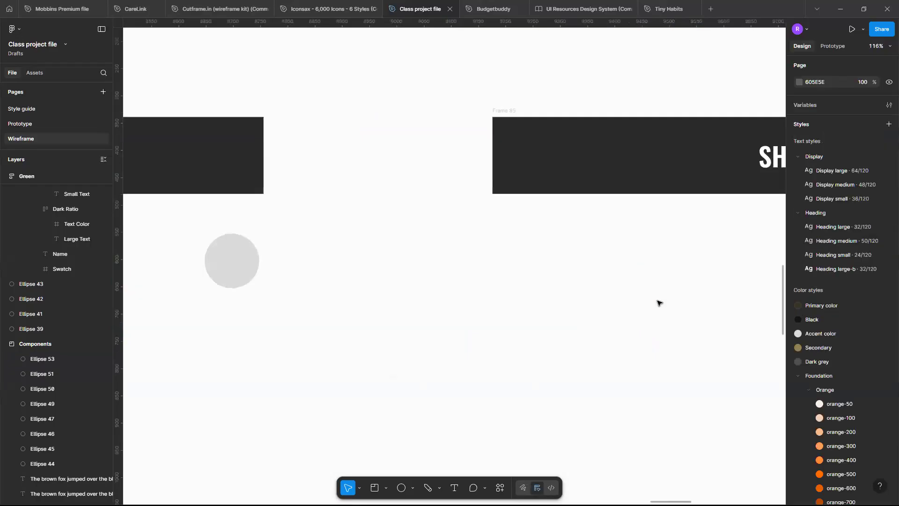
Draw a rectangle about 289 × 205 under the SHADOW heading with corner radius 12 and fill FFFFFF.
key(r)
mouse_move(525, 234)
mouse_down()
mouse_move(594, 263)
mouse_move(642, 361)
mouse_move(696, 358)
mouse_move(675, 351)
mouse_move(684, 346)
mouse_up()
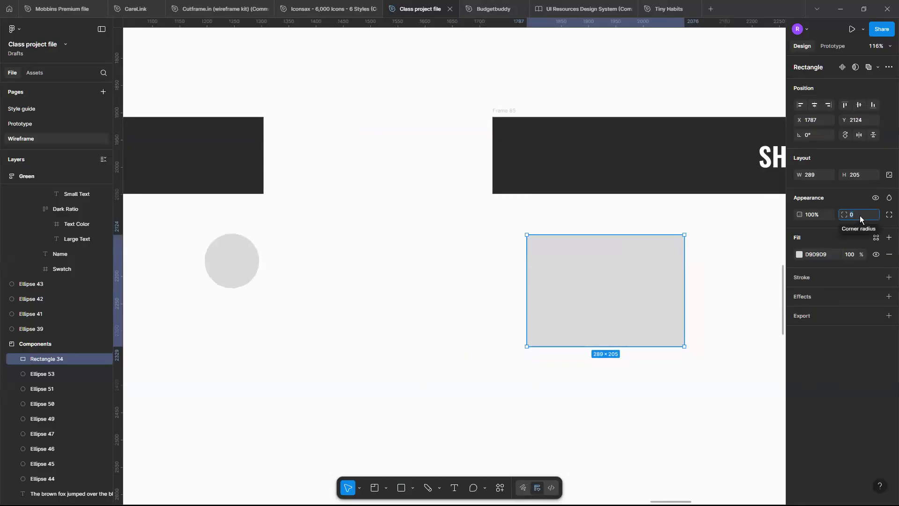
key(Return)
click(799, 255)
drag(691, 297, 598, 247)
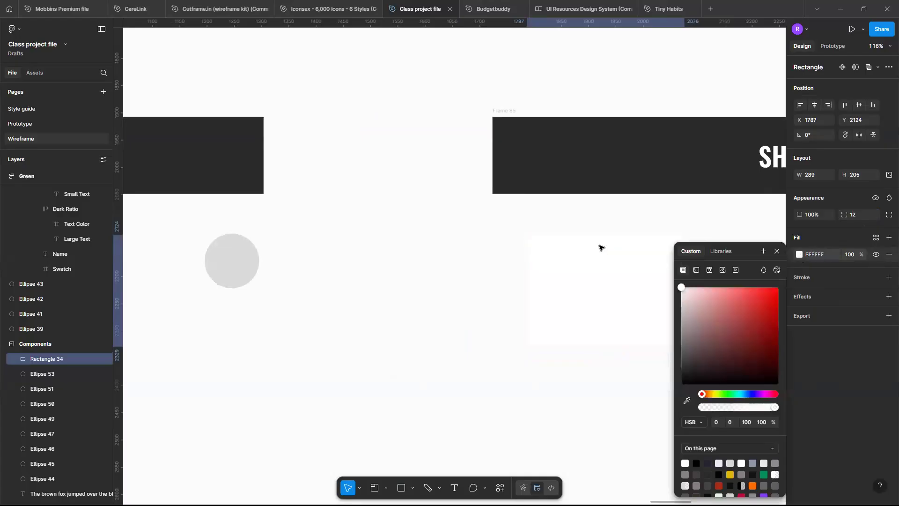
Add a drop shadow effect to the white rounded rectangle under the SHADOW heading.
click(777, 252)
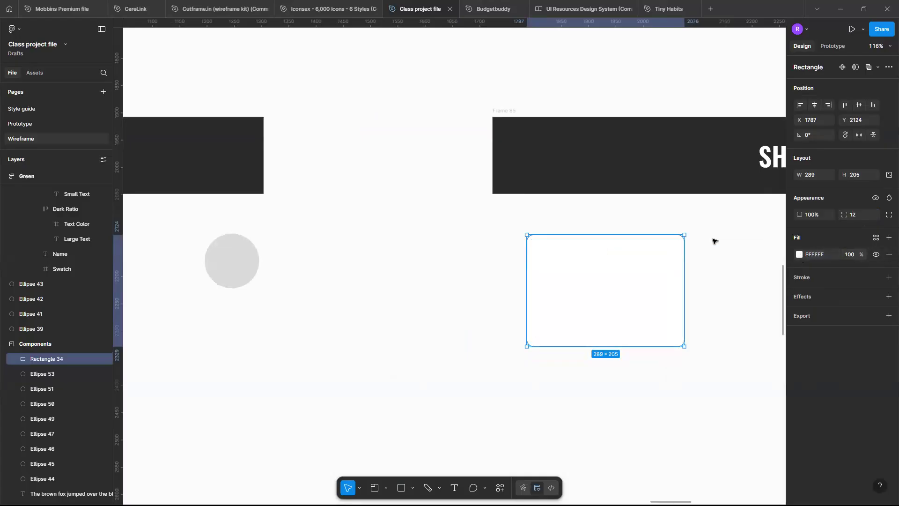
click(712, 240)
scroll(587, 239, up, 5)
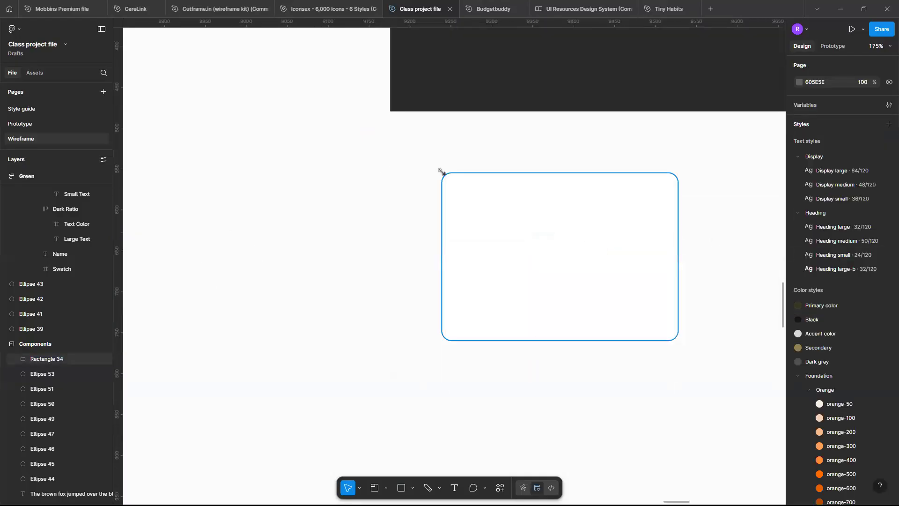
click(441, 172)
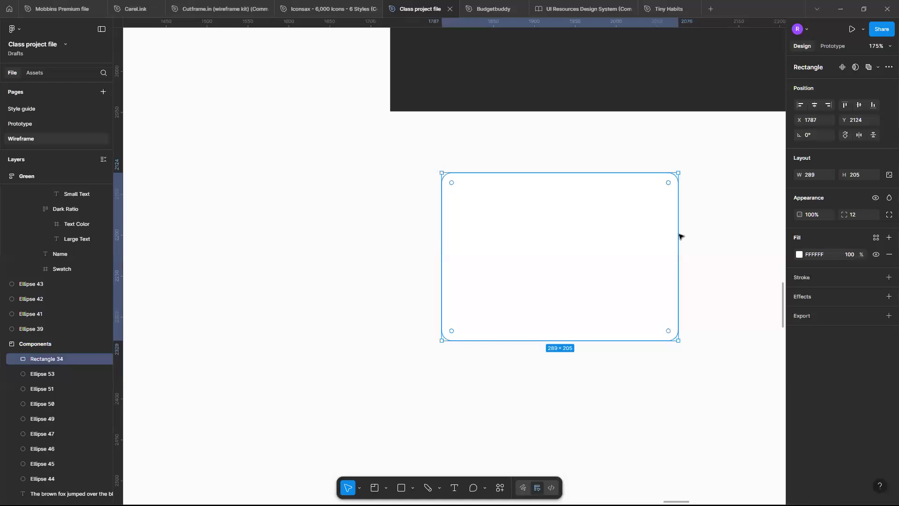
click(888, 296)
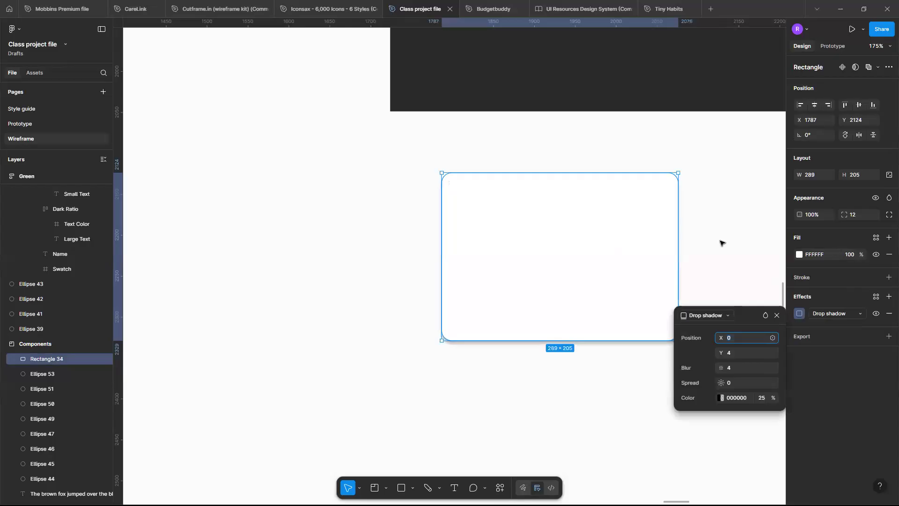
click(720, 243)
scroll(720, 243, up, 3)
Set the rectangle's drop shadow to a Y offset of 24 and a blur of 20.
click(663, 240)
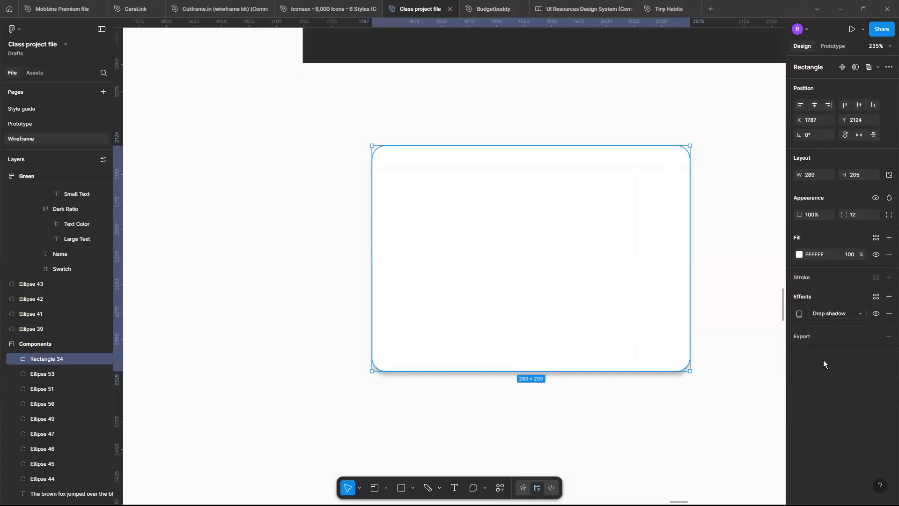
click(799, 313)
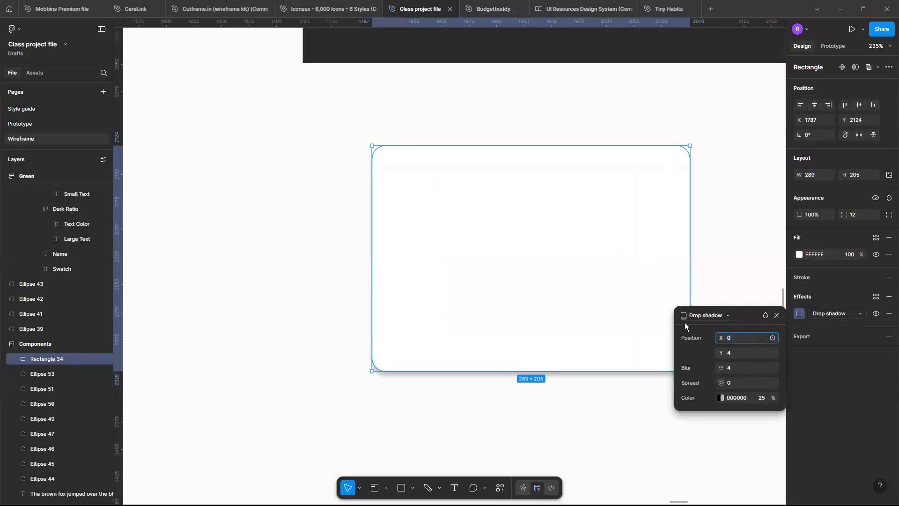
click(731, 353)
text(24)
key(Return)
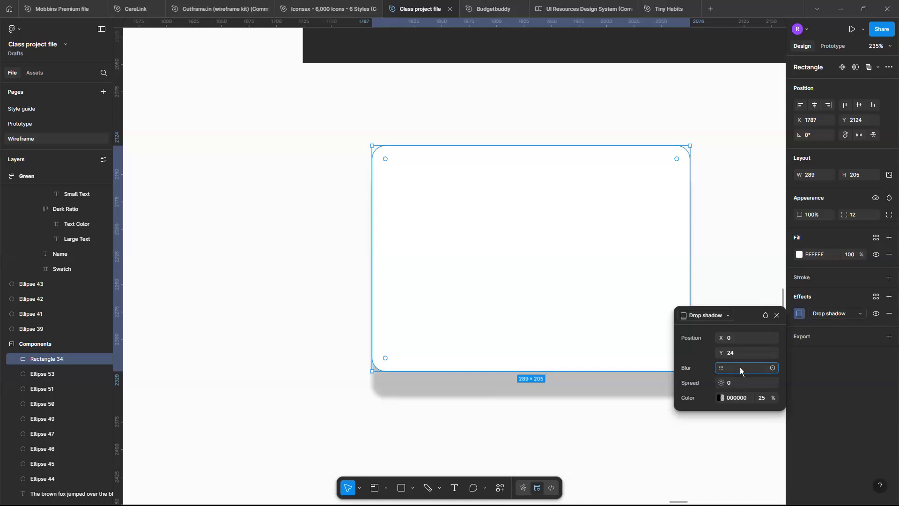
text(0)
key(Return)
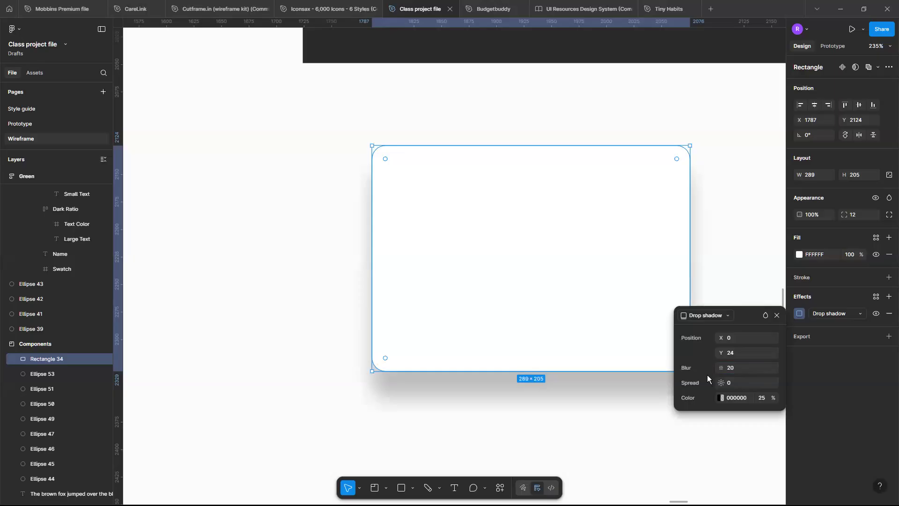
Set the drop shadow's Y offset to 12, try a spread of 15, and reduce the spread to 4.
click(735, 383)
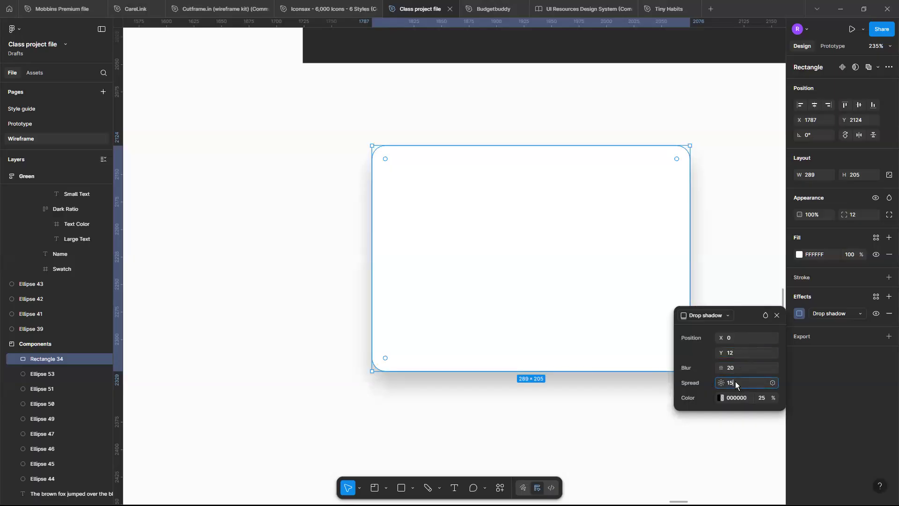
key(Return)
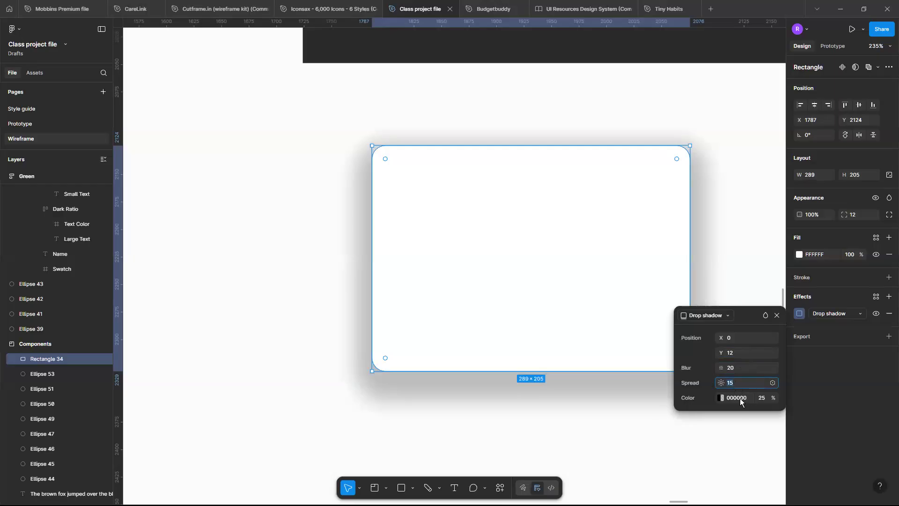
text(4)
key(Return)
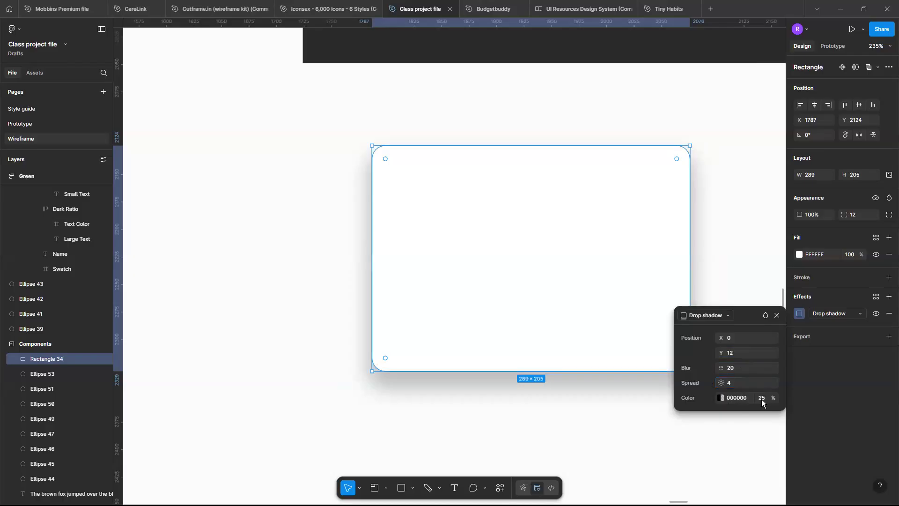
Try a dark red A42F2F color for the rectangle's drop shadow and view the card beside the COLOR section.
click(721, 397)
click(642, 324)
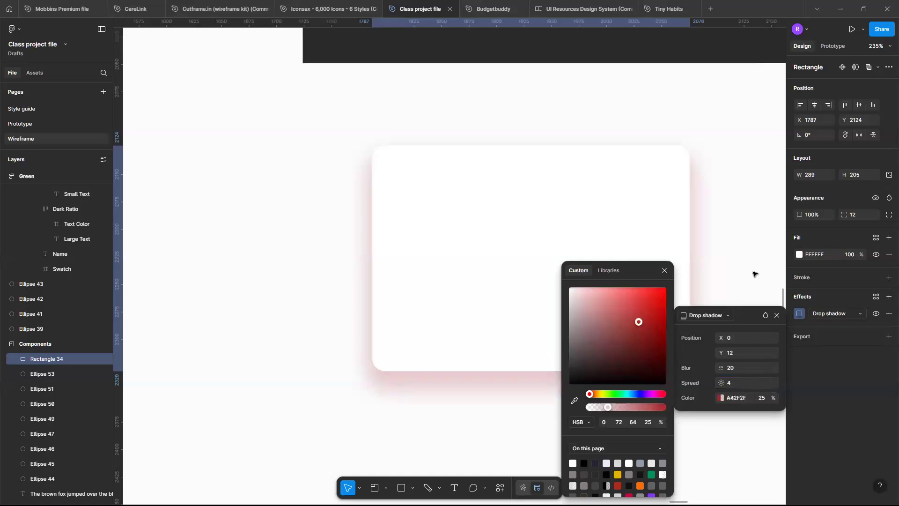
click(733, 255)
scroll(733, 255, down, 5)
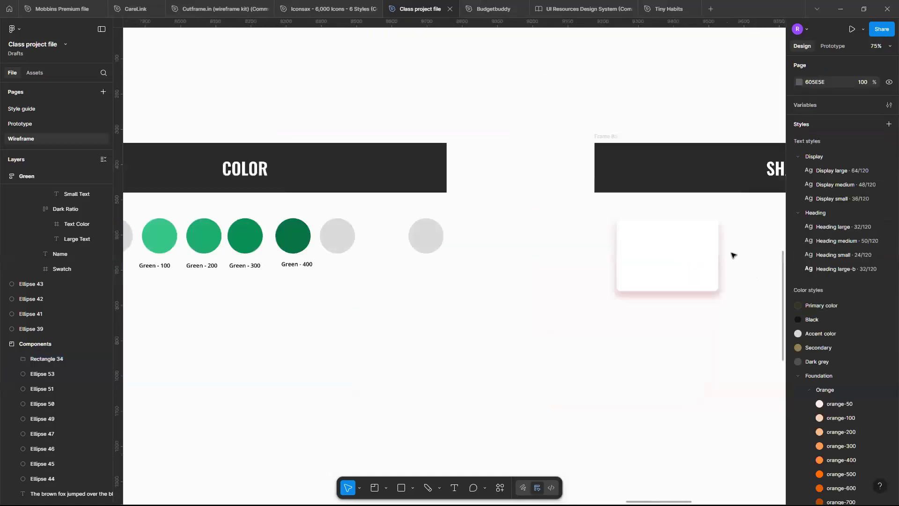
scroll(733, 255, right, 3)
scroll(733, 255, up, 3)
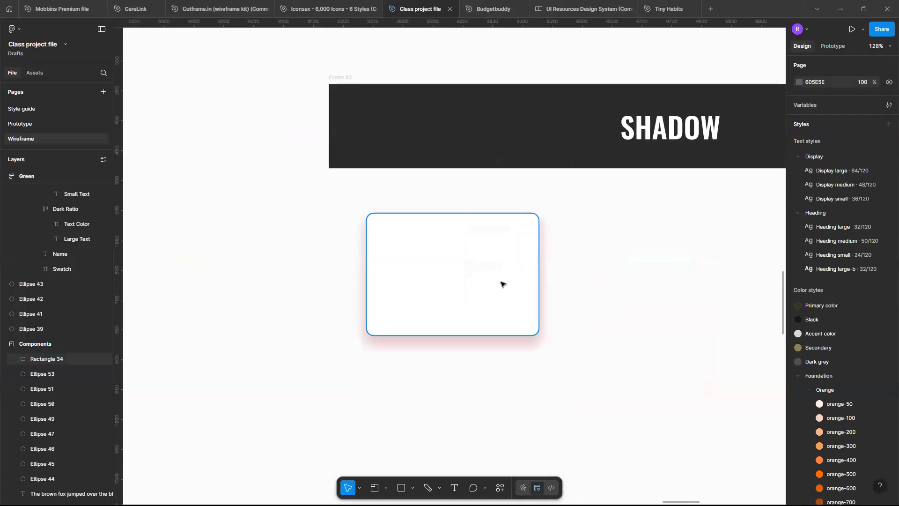
Move the card to X 1715, Y 2107 and set its drop shadow color to grey 737373 at 25%.
scroll(503, 283, up, 2)
drag(496, 274, 436, 260)
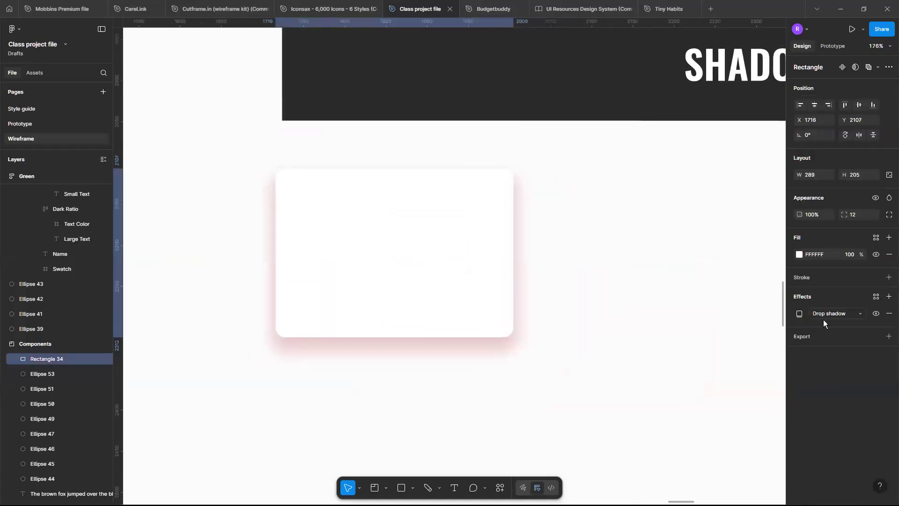
click(798, 313)
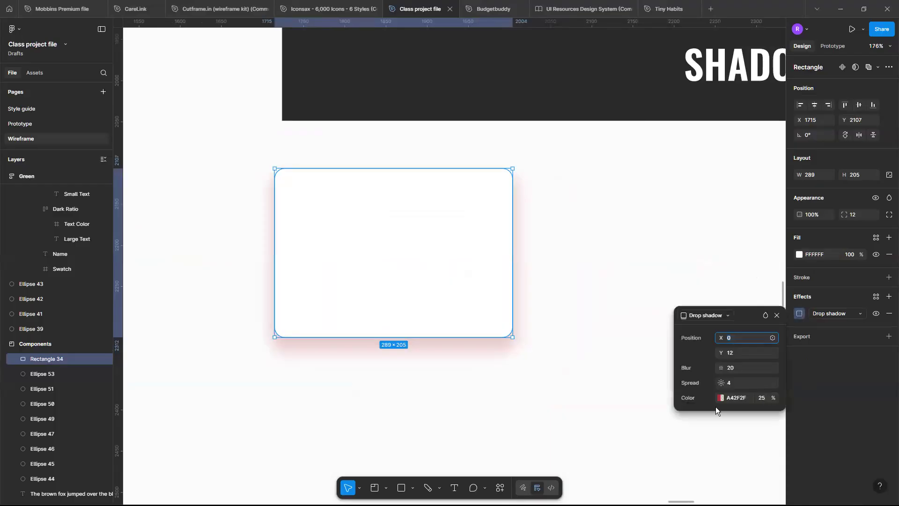
click(721, 398)
drag(586, 331, 544, 344)
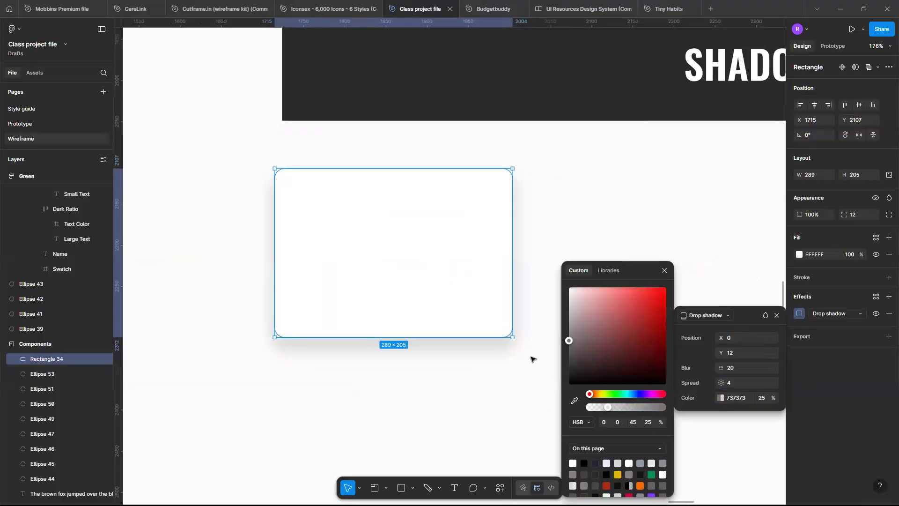
click(532, 359)
scroll(532, 361, down, 3)
scroll(532, 360, up, 2)
scroll(532, 361, down, 2)
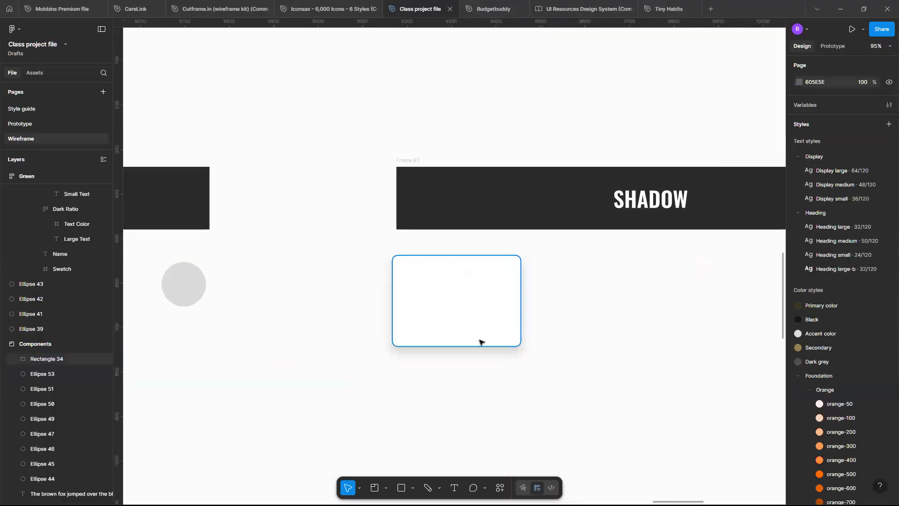
Duplicate the shadowed card and place the copy beside the original at X 2055, Y 2107.
click(479, 342)
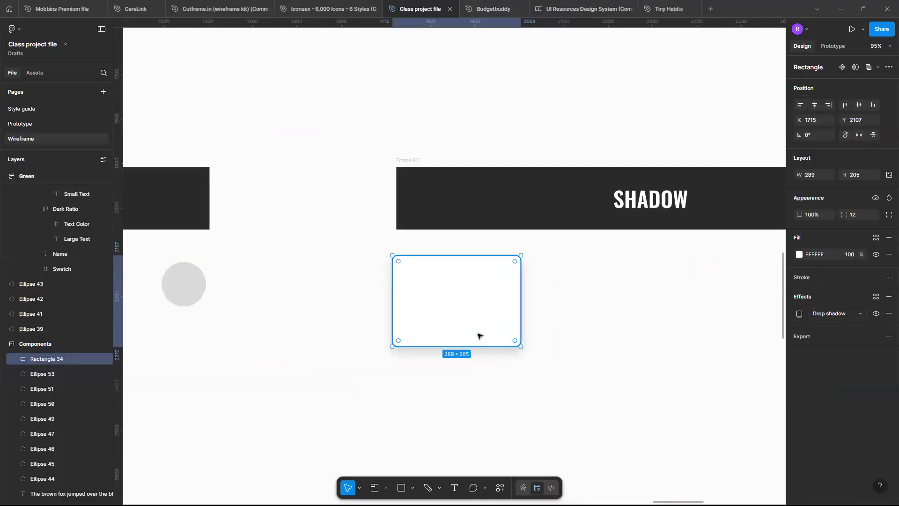
key(ctrl+d)
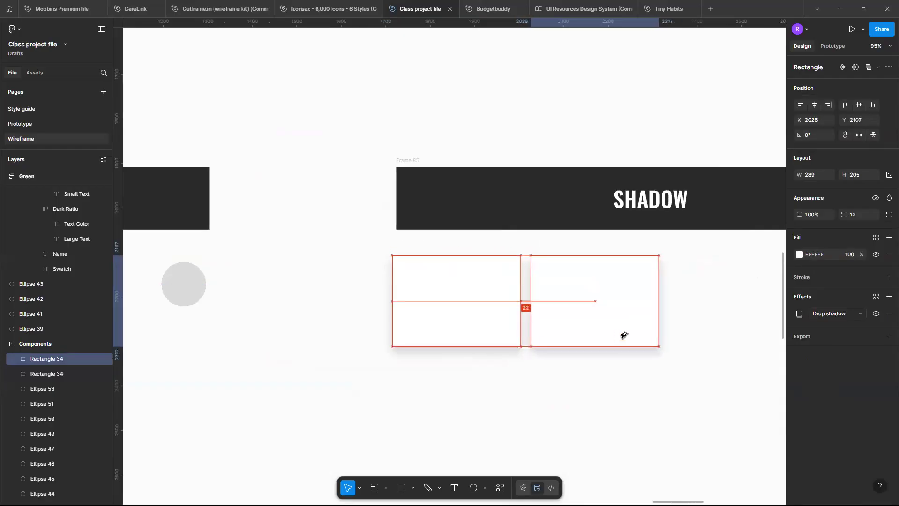
mouse_move(621, 335)
mouse_down()
mouse_move(615, 319)
mouse_move(623, 319)
mouse_up()
scroll(621, 335, up, 3)
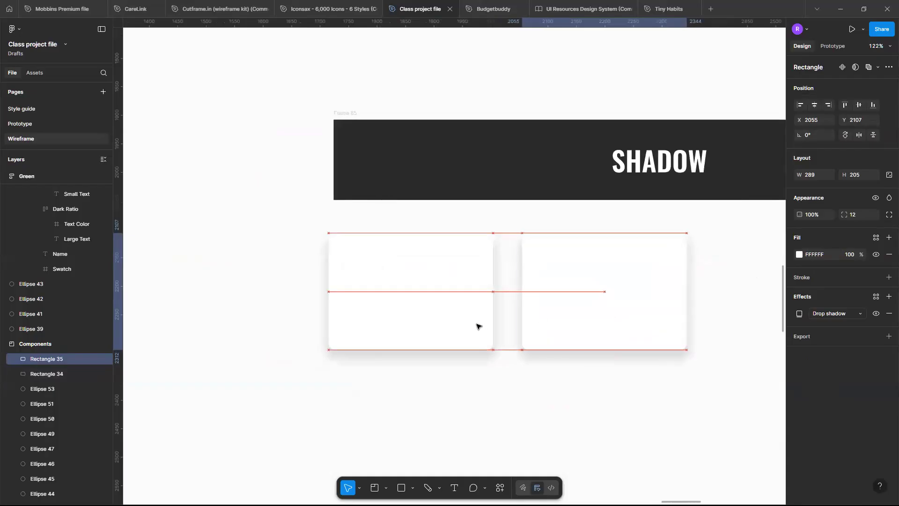
Review the first white card's drop shadow offset, blur and spread settings under the SHADOW header.
click(478, 323)
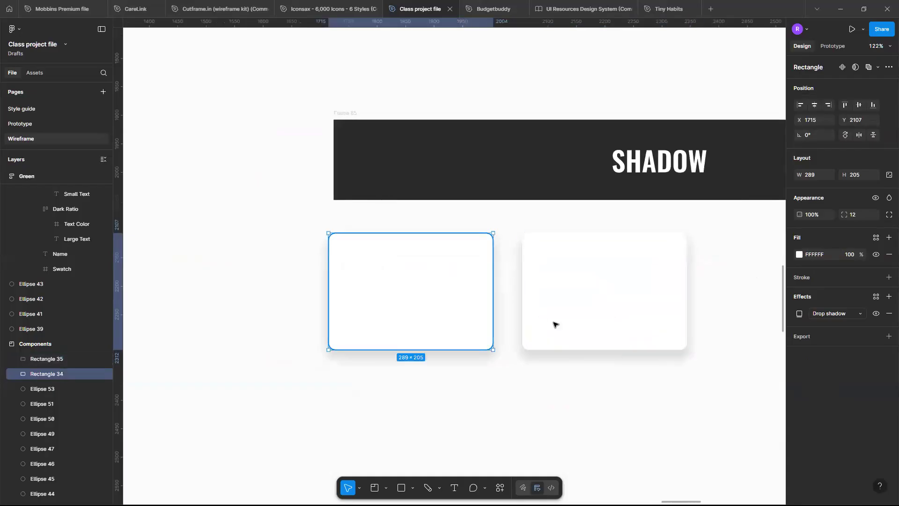
click(799, 313)
click(737, 382)
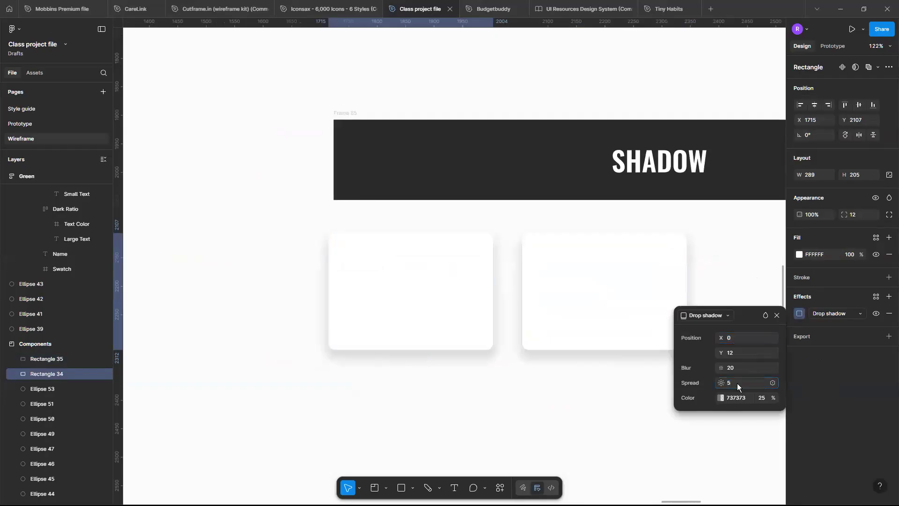
click(735, 368)
click(738, 352)
click(736, 367)
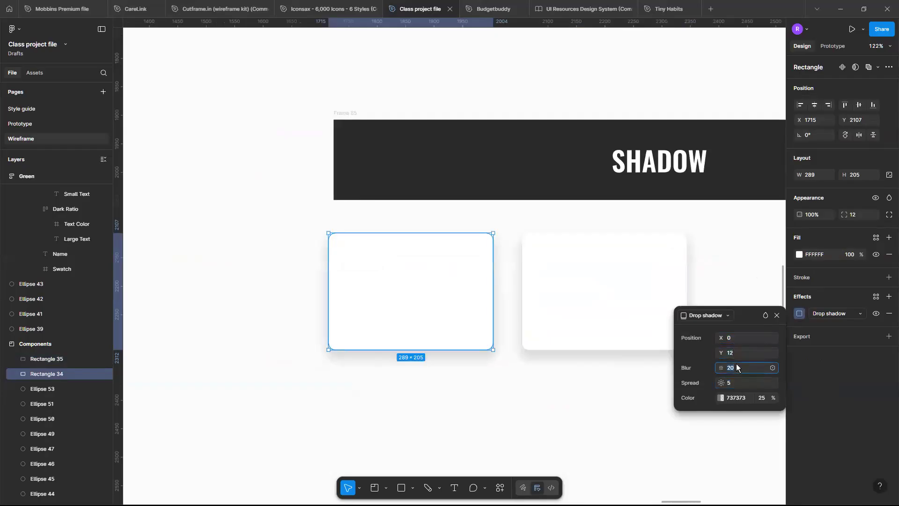
key(Return)
Set the second white card's drop shadow to Y offset 10, blur 30 and spread 2.
click(633, 347)
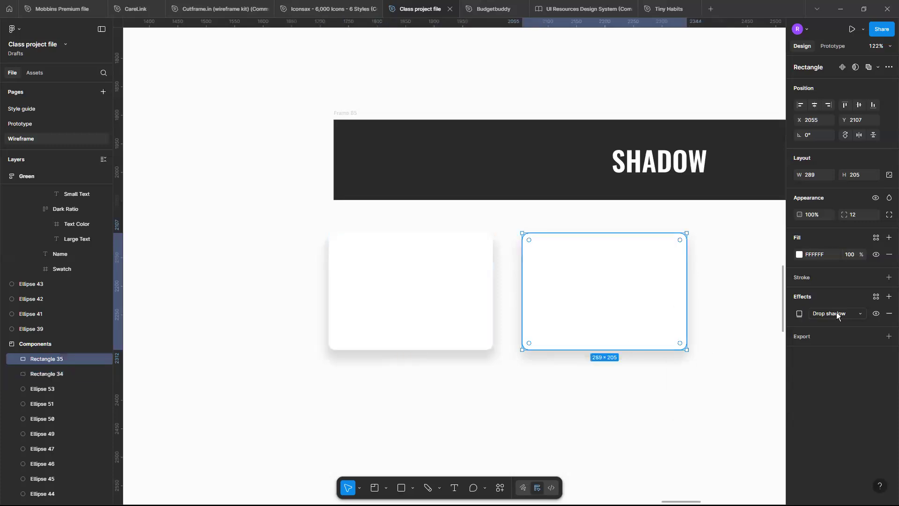
click(798, 313)
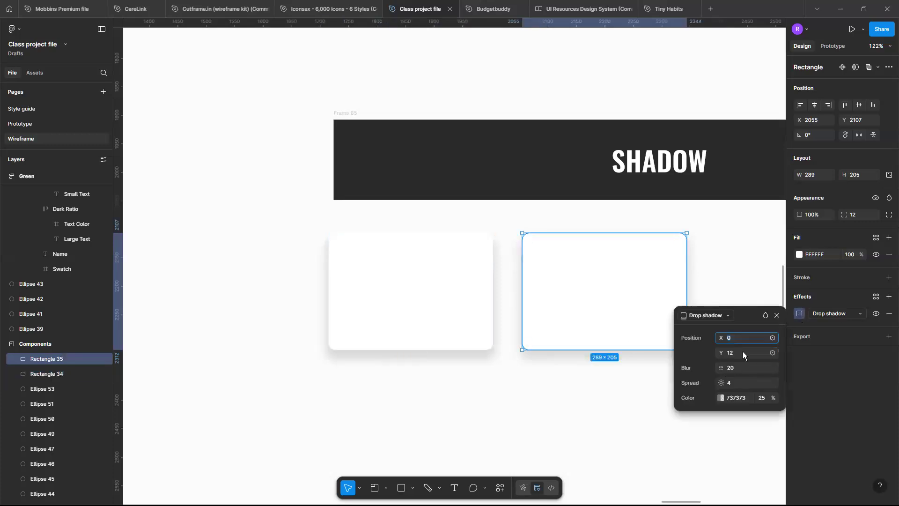
click(743, 352)
text(10)
click(706, 340)
key(Return)
key(Return)
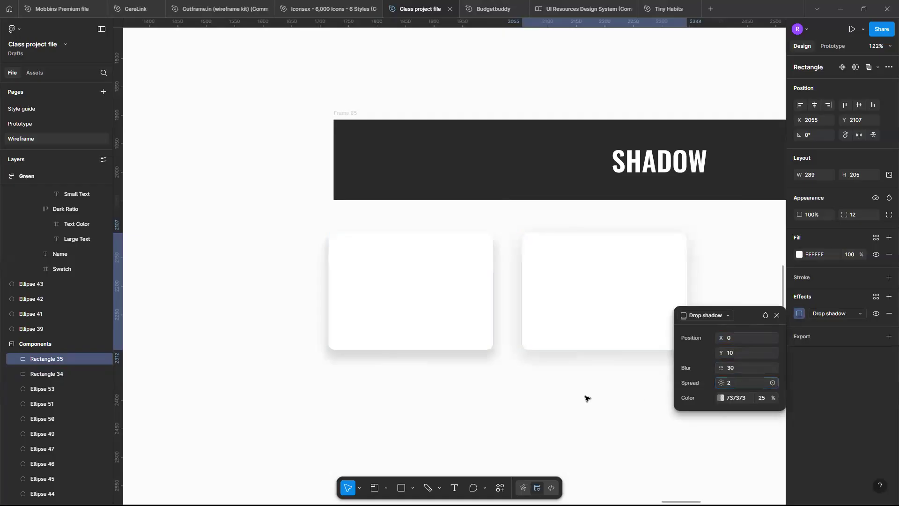
click(586, 397)
Compare the drop shadows of the two white cards at different magnifications.
scroll(588, 398, up, 2)
scroll(588, 398, down, 2)
scroll(588, 398, up, 1)
scroll(588, 398, up, 3)
scroll(565, 374, up, 1)
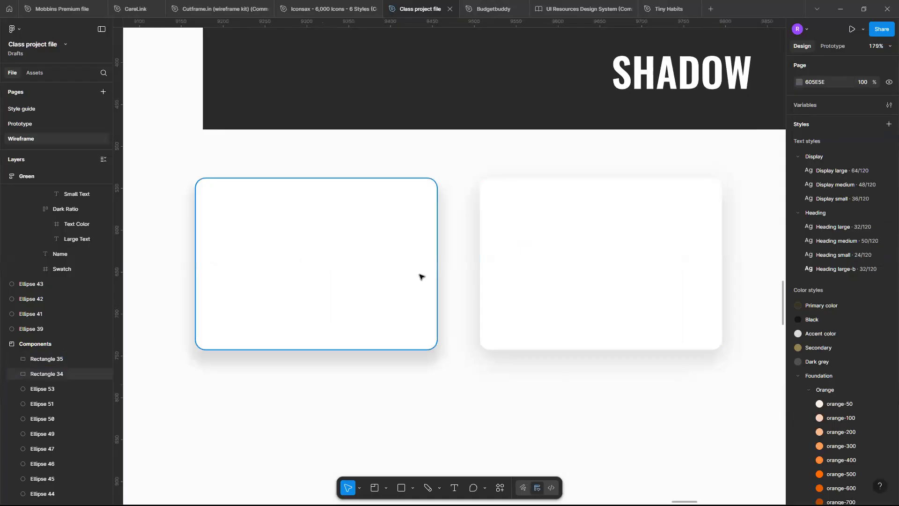
key(shift+0)
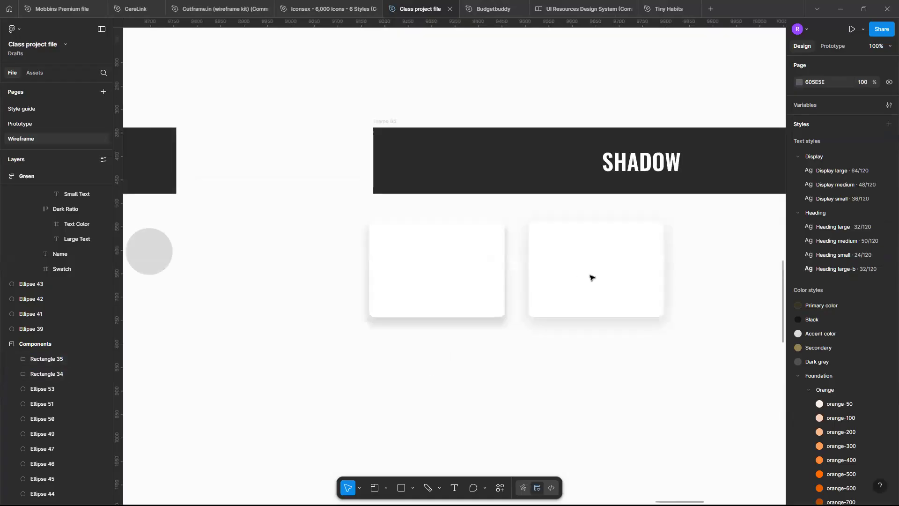
scroll(572, 292, up, 2)
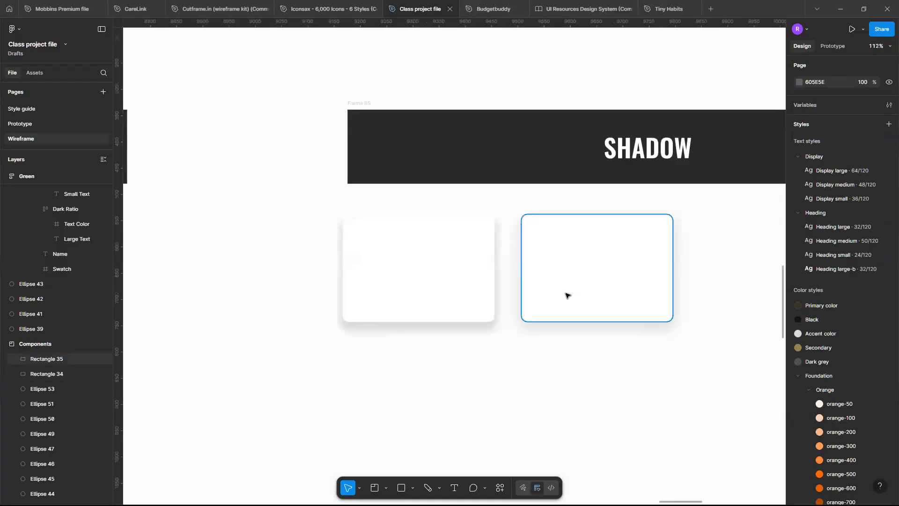
scroll(566, 294, up, 4)
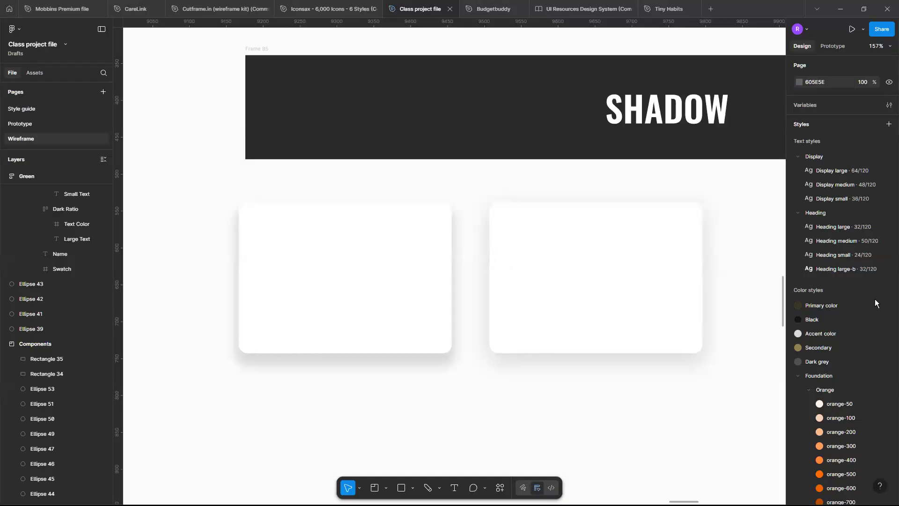
Save the first white card's drop shadow as an effect style named "Card shadow".
click(767, 297)
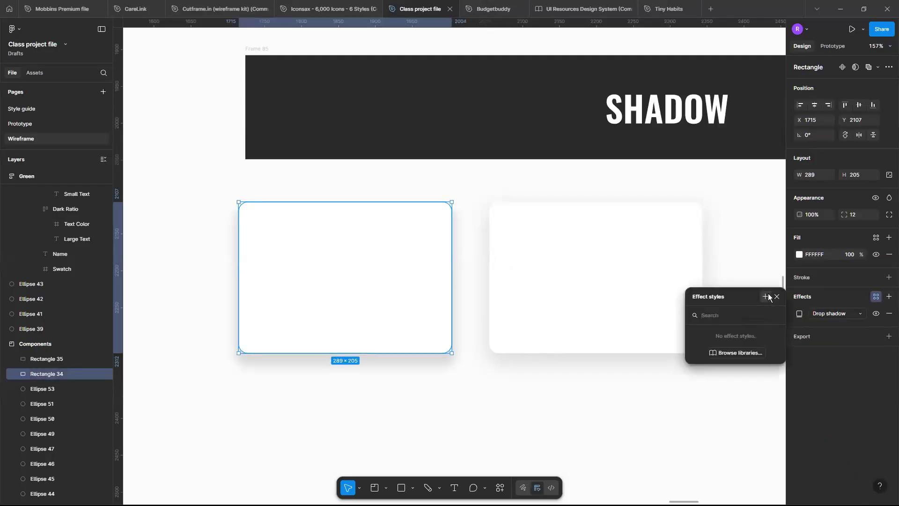
text(C)
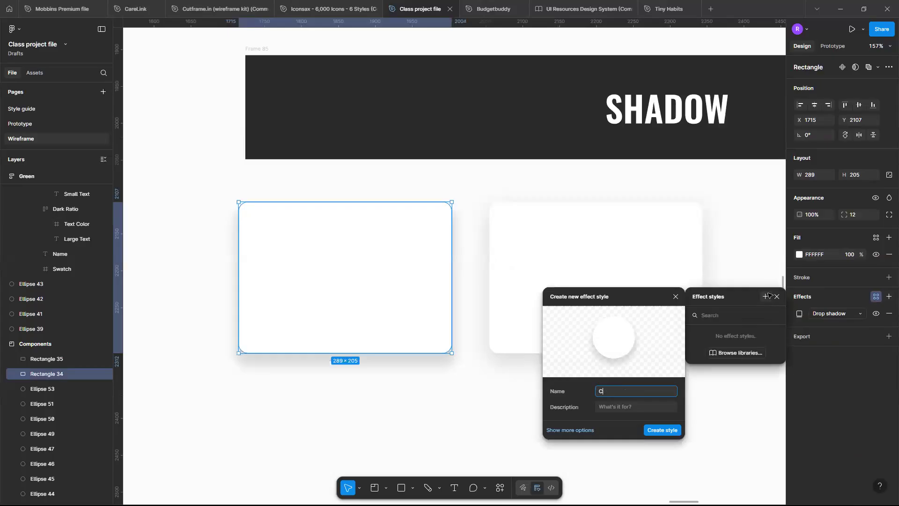
Save the second white card's drop shadow as an effect style named "Shadow 2".
click(648, 262)
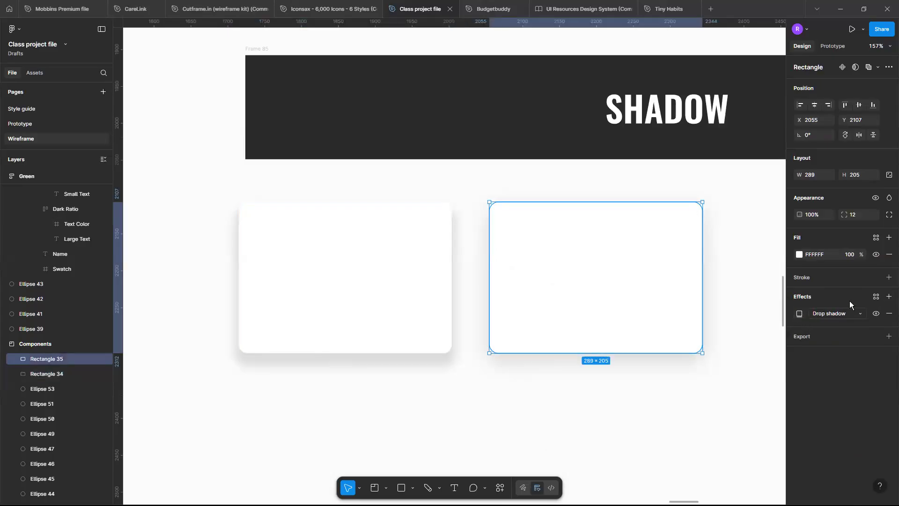
click(872, 297)
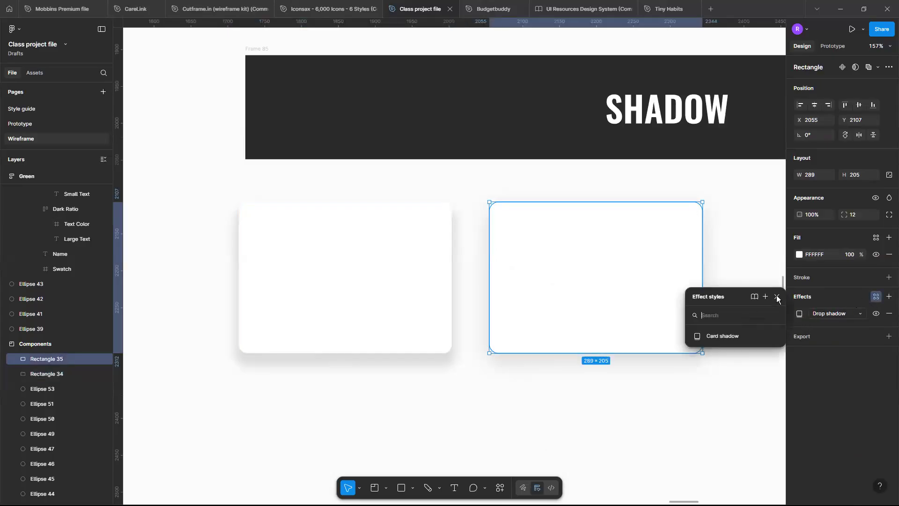
click(767, 298)
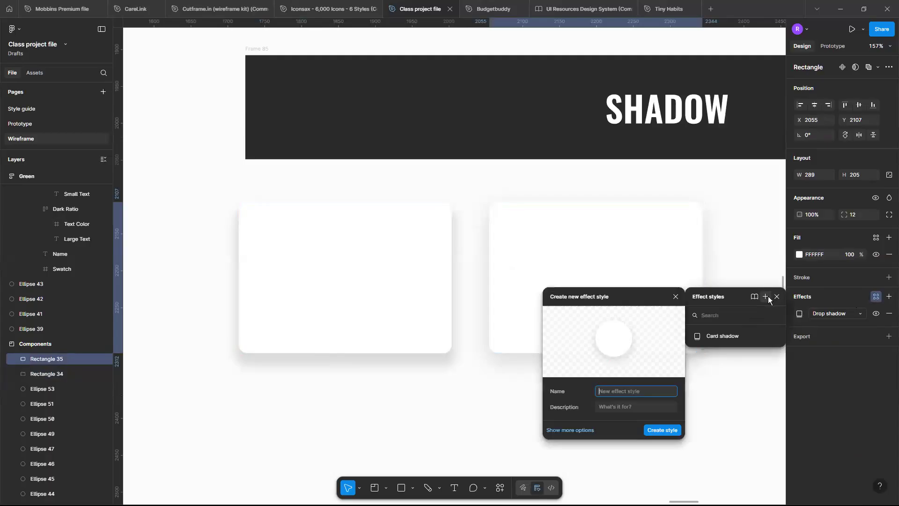
text(S)
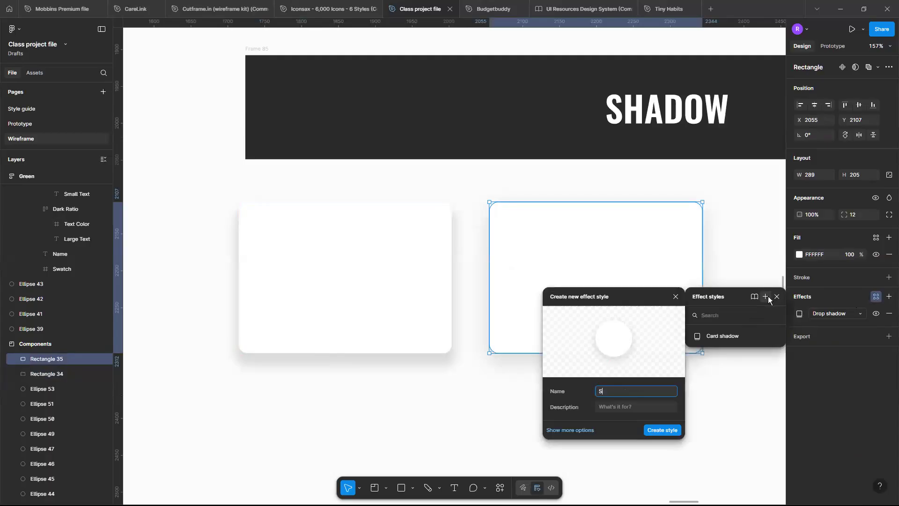
text(hadow 2)
click(652, 429)
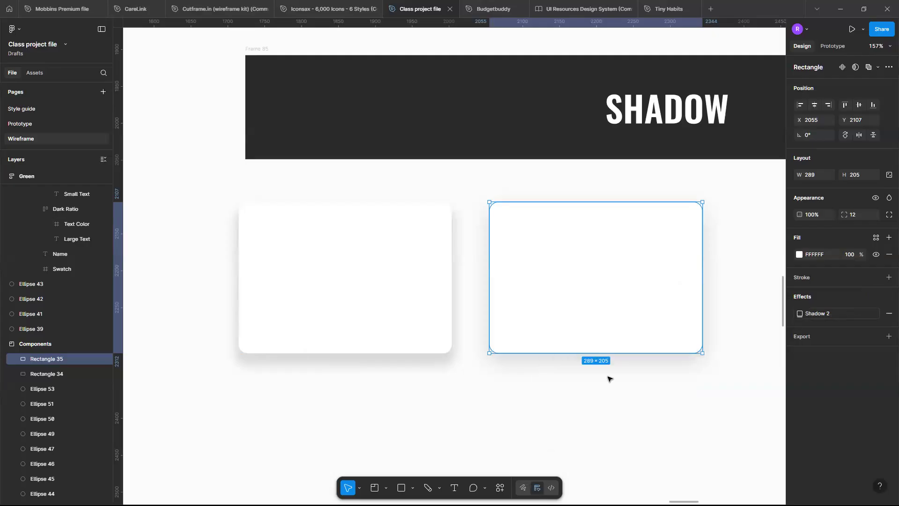
click(552, 401)
Apply the Card shadow effect style to the grey circle beside the Green - 400 swatch in the COLOR section.
scroll(551, 401, down, 6)
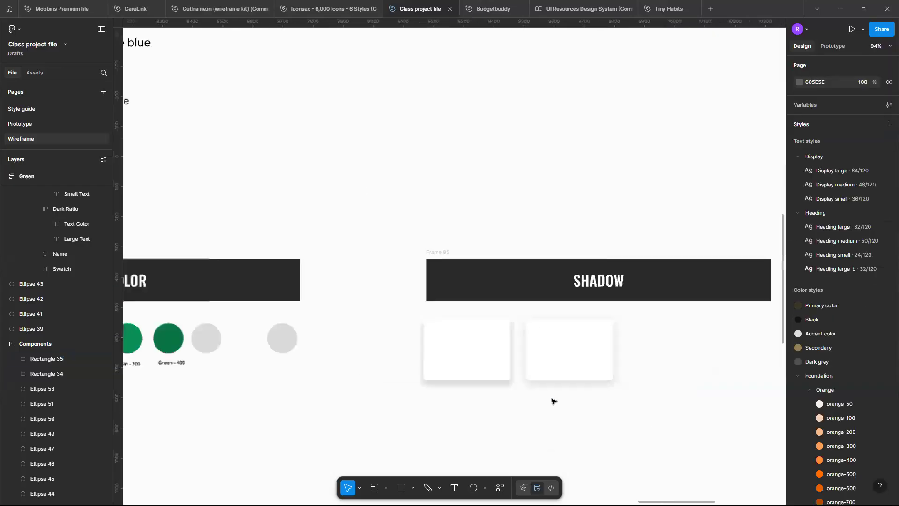
scroll(518, 355, up, 6)
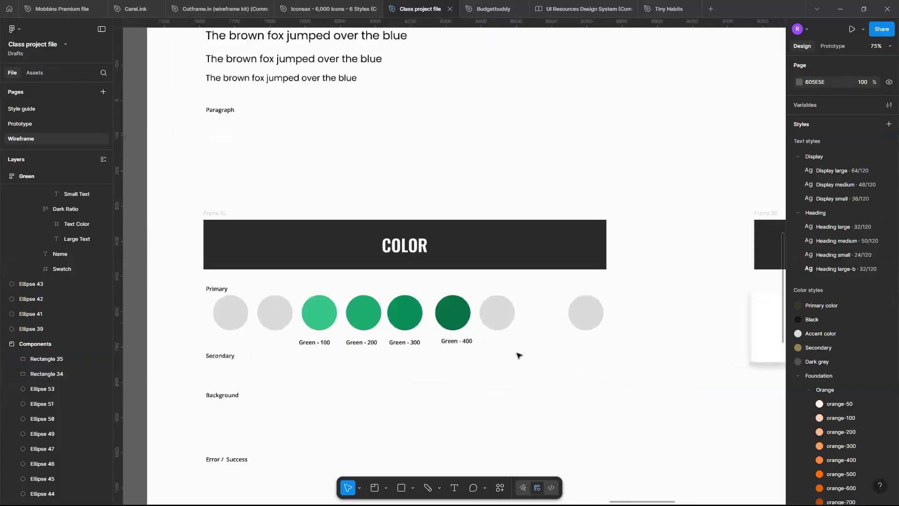
scroll(532, 286, left, 1)
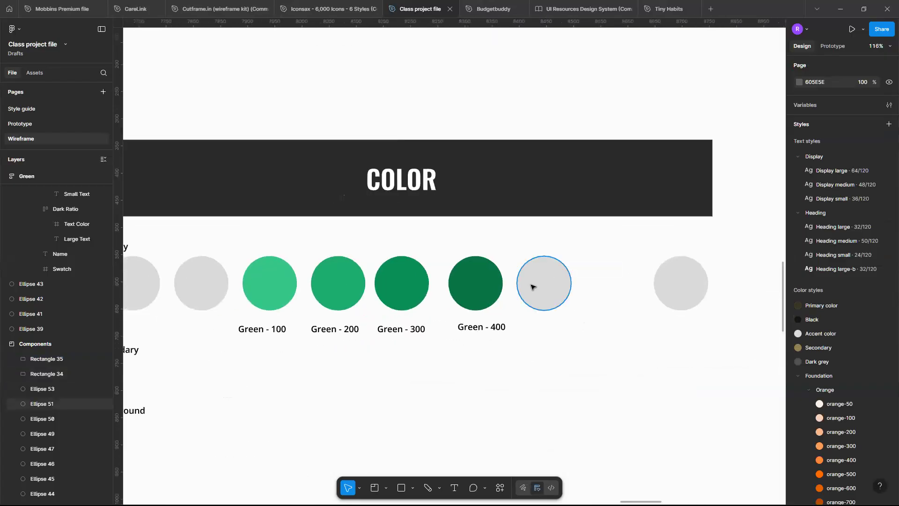
click(532, 287)
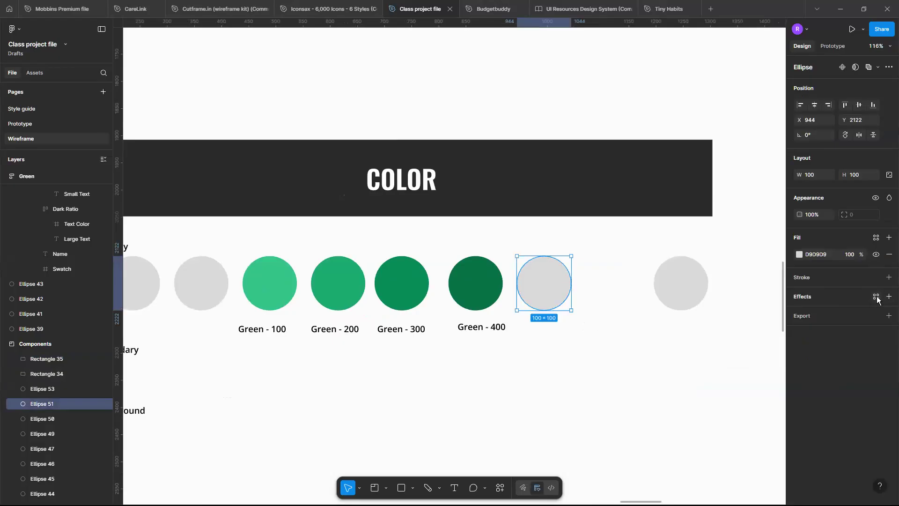
click(876, 297)
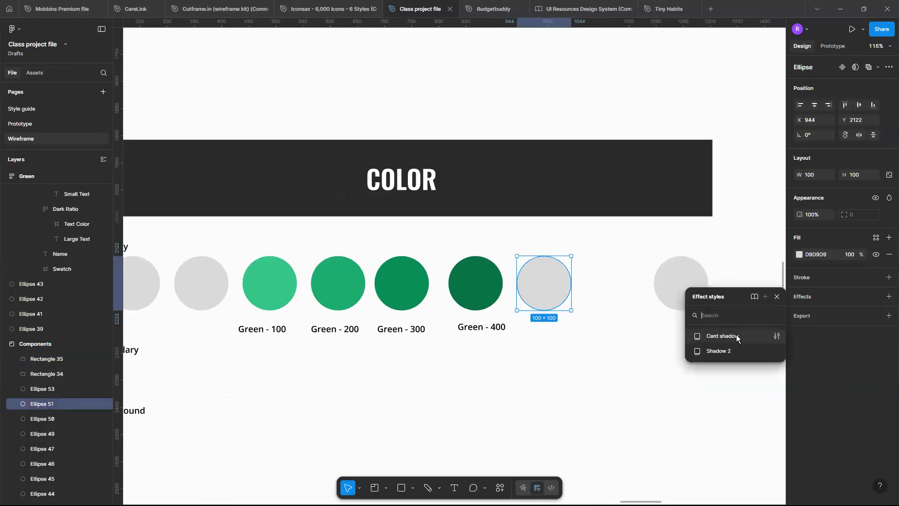
click(736, 336)
click(603, 369)
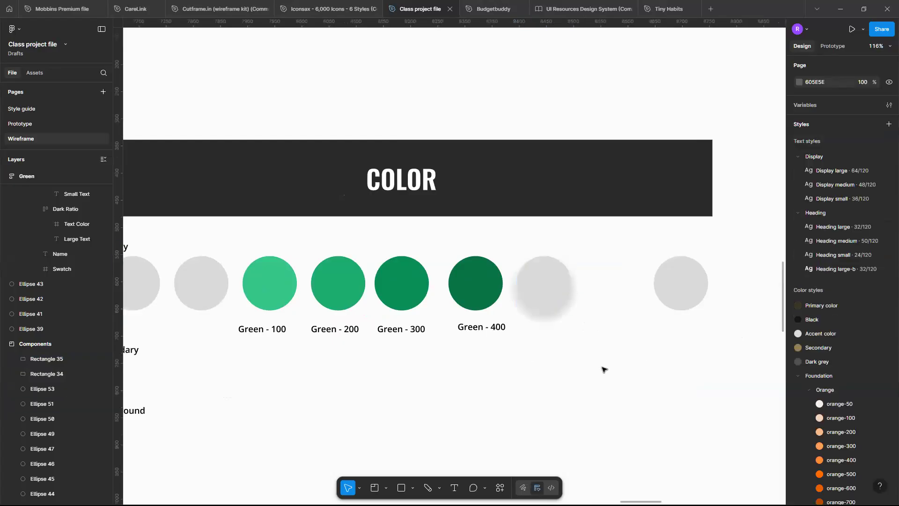
Switch the effect style of the grey circle beside Green - 400 to Shadow 2.
scroll(602, 369, up, 5)
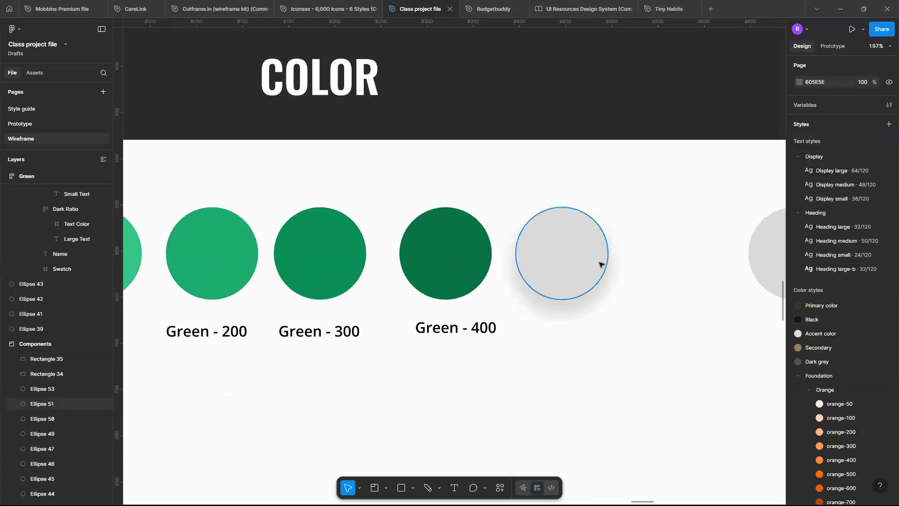
click(599, 263)
click(800, 313)
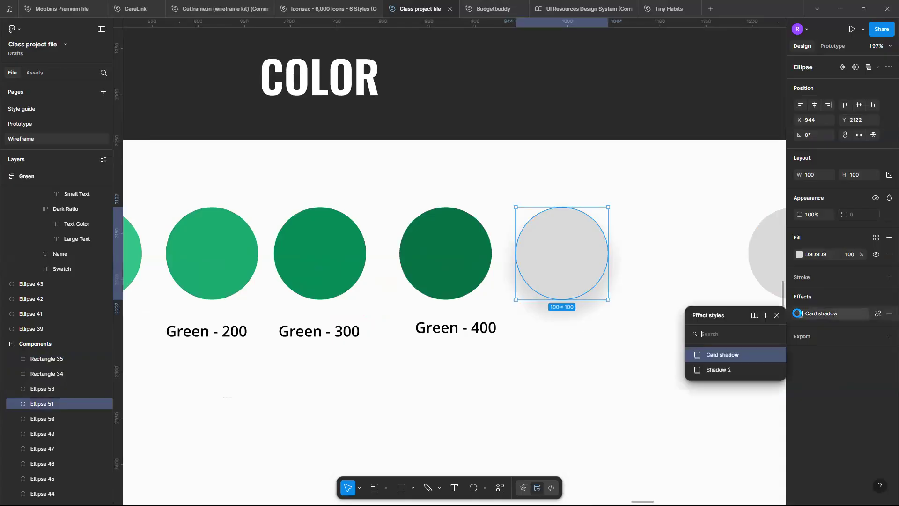
click(727, 370)
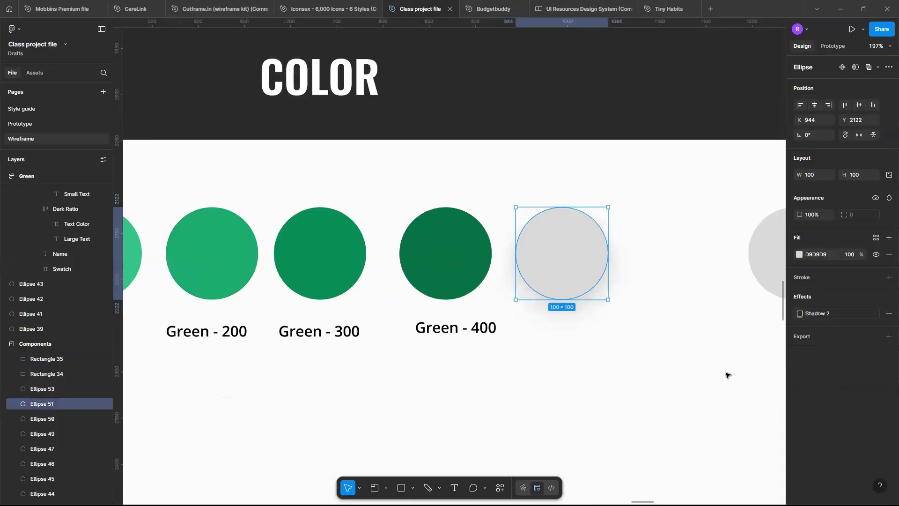
click(664, 375)
scroll(665, 377, up, 5)
scroll(665, 377, down, 5)
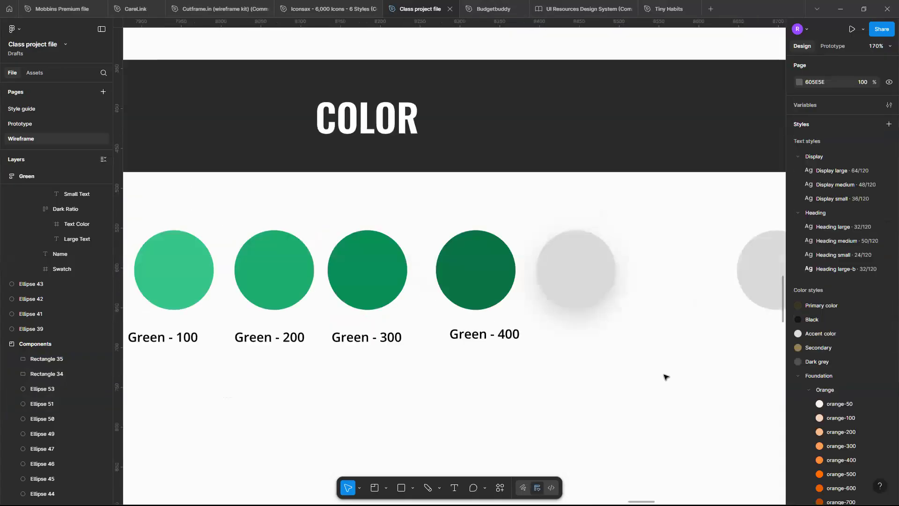
Undo both shadow styles applied to the grey circle and deselect it.
key(ctrl+z)
click(665, 377)
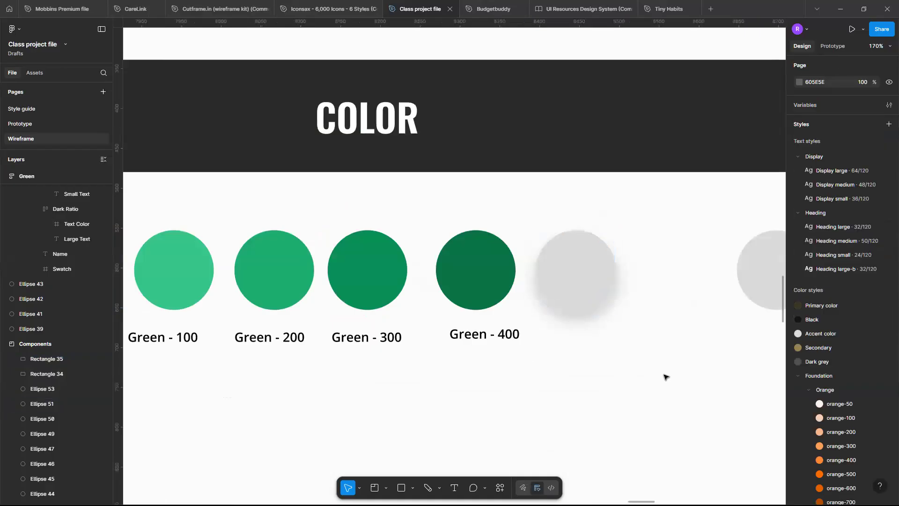
key(ctrl+z)
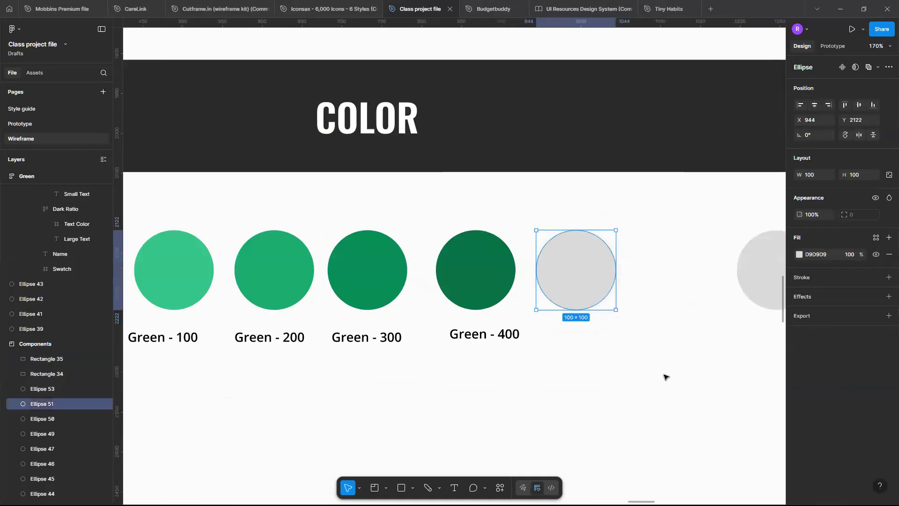
click(500, 381)
Examine the finished shadow cards and the neighbouring SPACING and GRID sections of the style guide.
scroll(501, 381, down, 8)
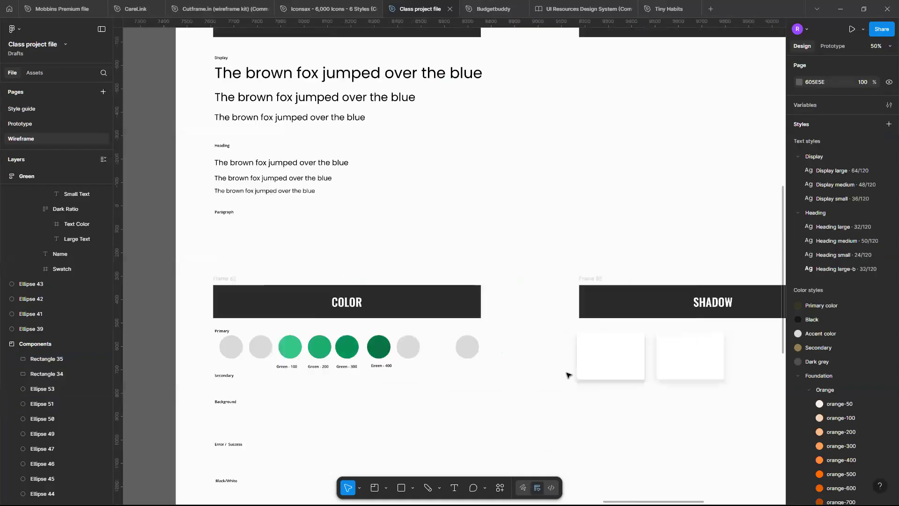
scroll(567, 373, right, 3)
scroll(475, 344, up, 6)
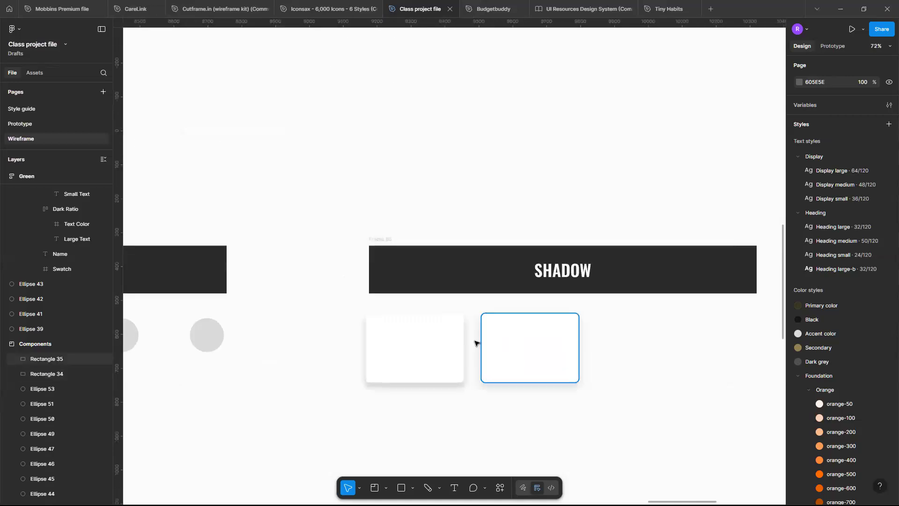
click(475, 344)
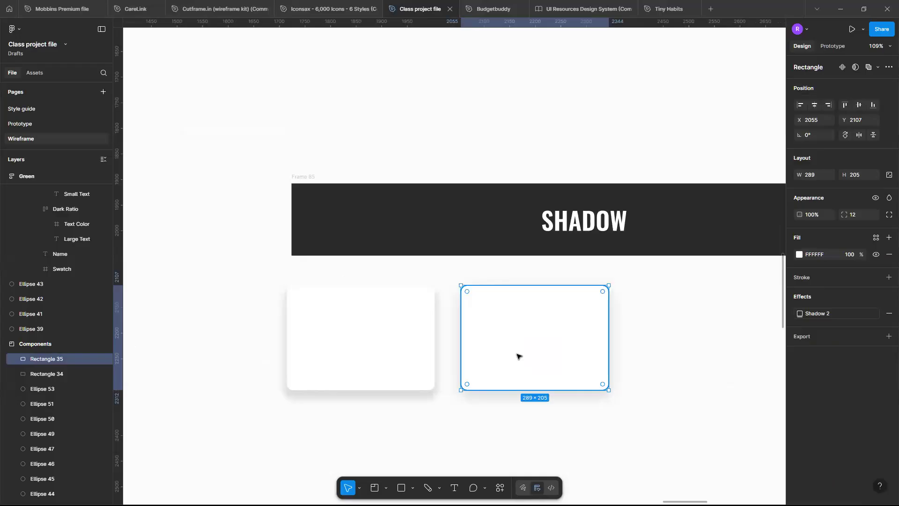
scroll(517, 355, down, 3)
click(624, 301)
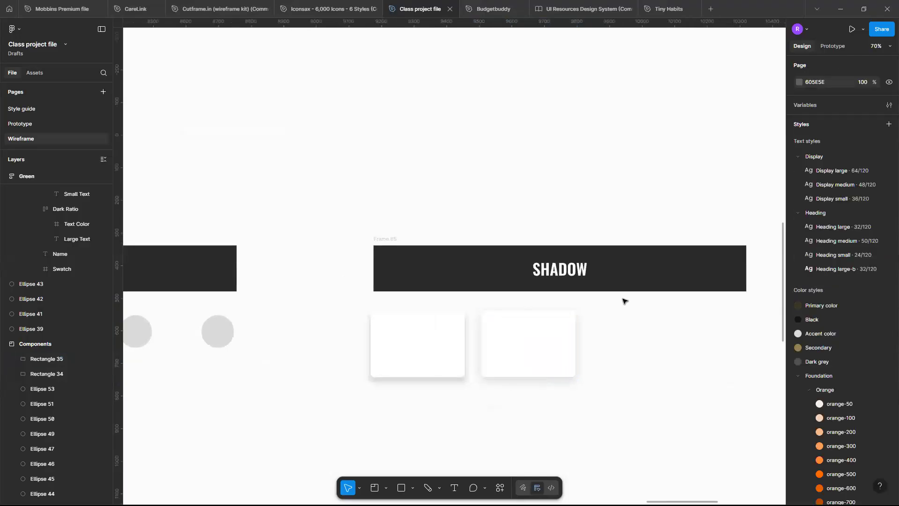
scroll(625, 301, down, 4)
scroll(624, 301, right, 5)
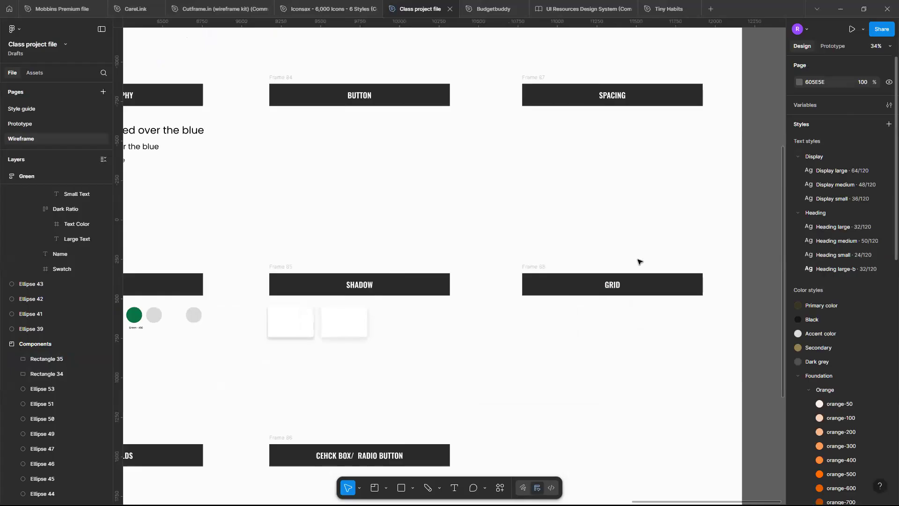
scroll(638, 261, up, 3)
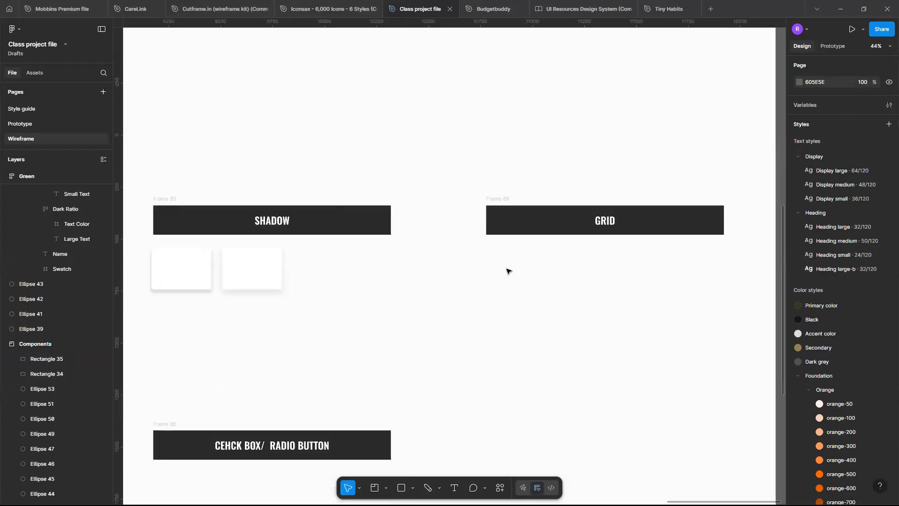
Add an iPhone 13 mini frame (375 × 812) and place it beneath the GRID heading.
scroll(508, 271, up, 3)
scroll(507, 271, left, 1)
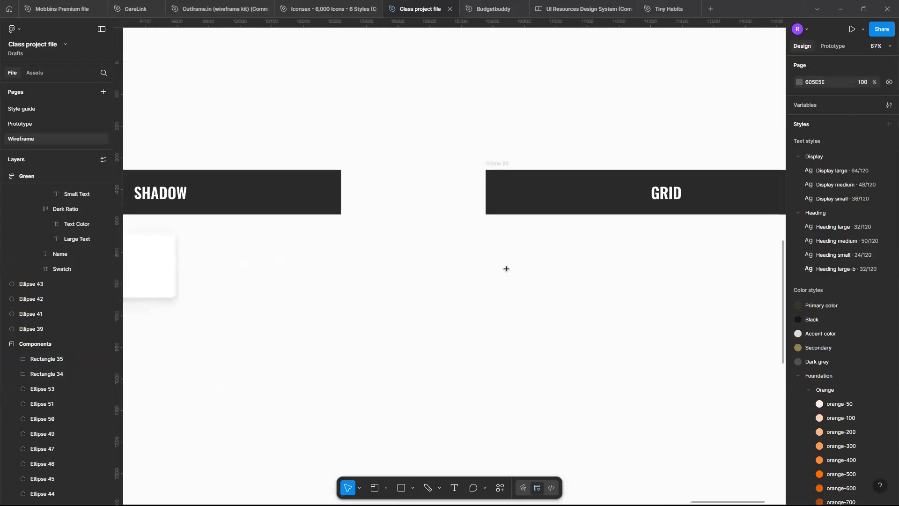
key(f)
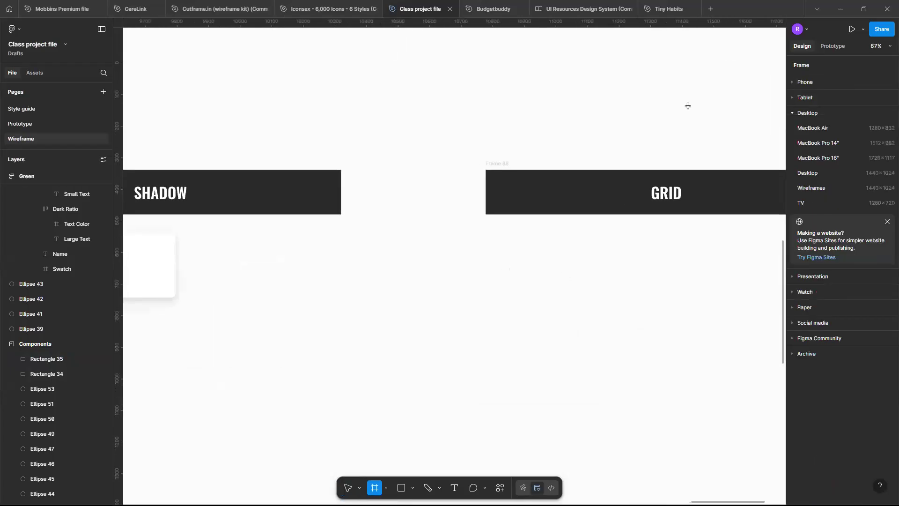
click(805, 83)
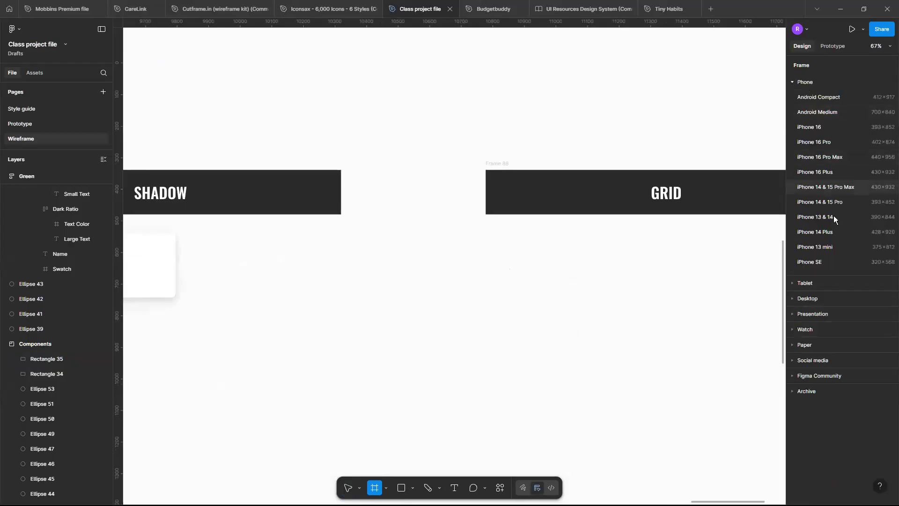
click(840, 245)
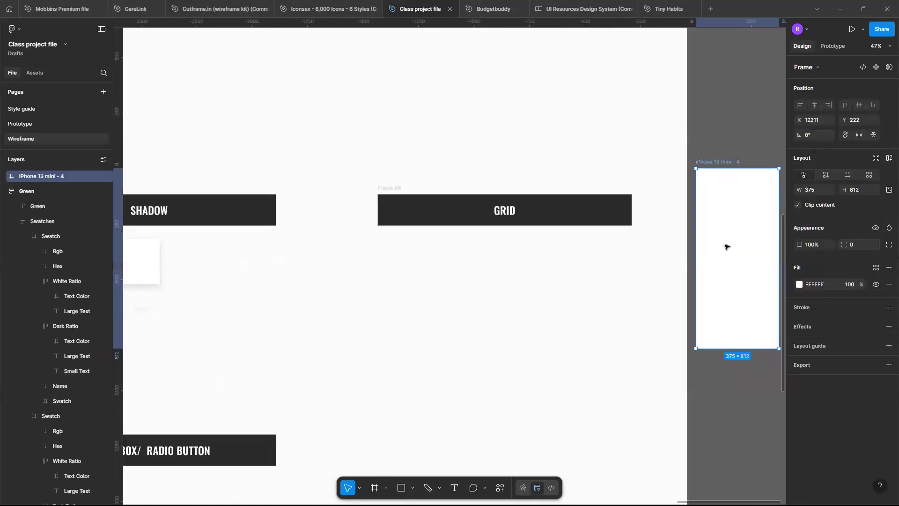
drag(458, 325, 412, 318)
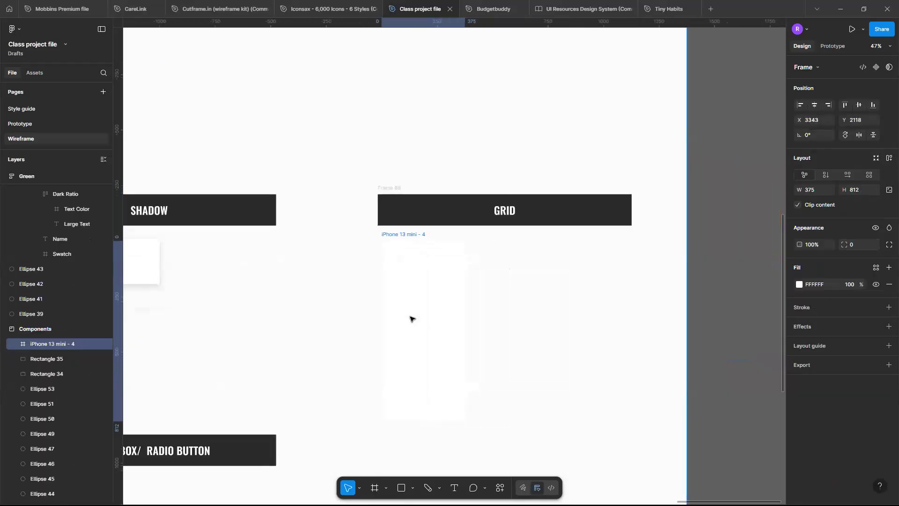
Fill the iPhone 13 mini frame with grey BDBDBD and align its left edge with the GRID heading.
click(799, 284)
drag(684, 316, 681, 315)
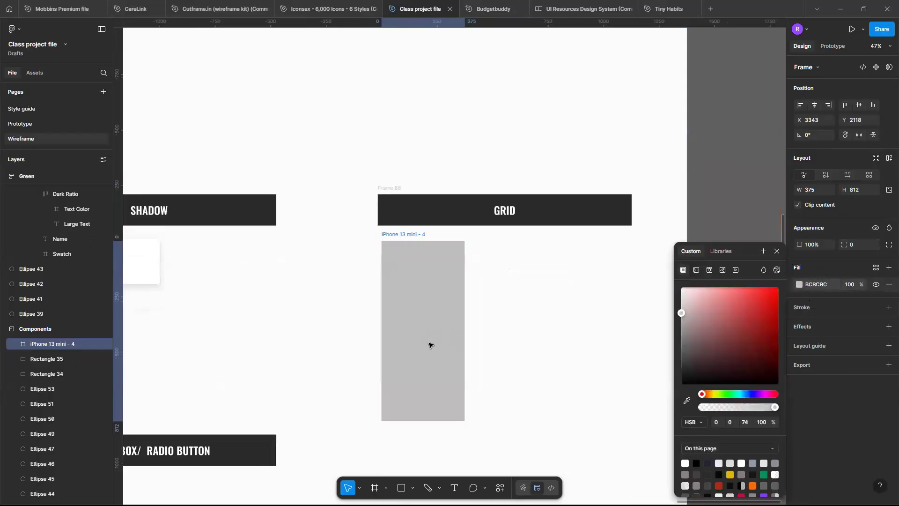
scroll(429, 344, up, 3)
mouse_move(412, 328)
mouse_down()
mouse_move(402, 327)
mouse_move(415, 332)
mouse_up()
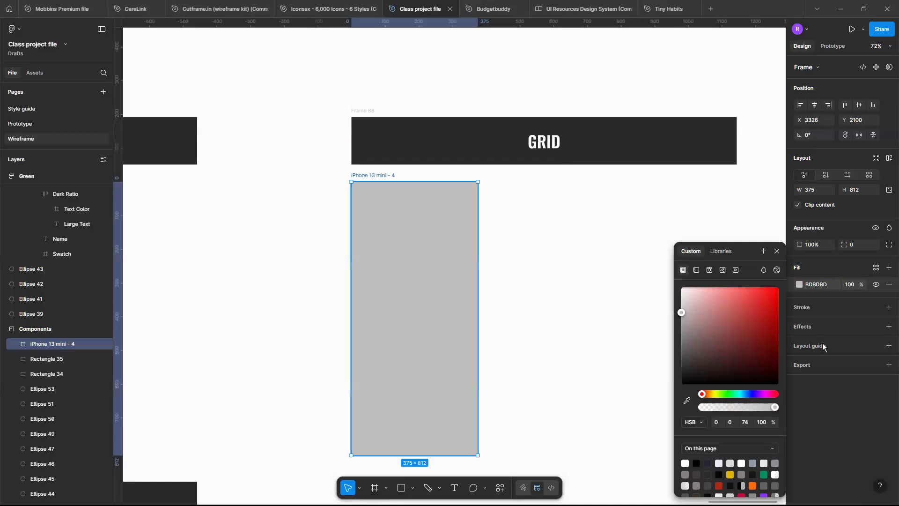
click(777, 253)
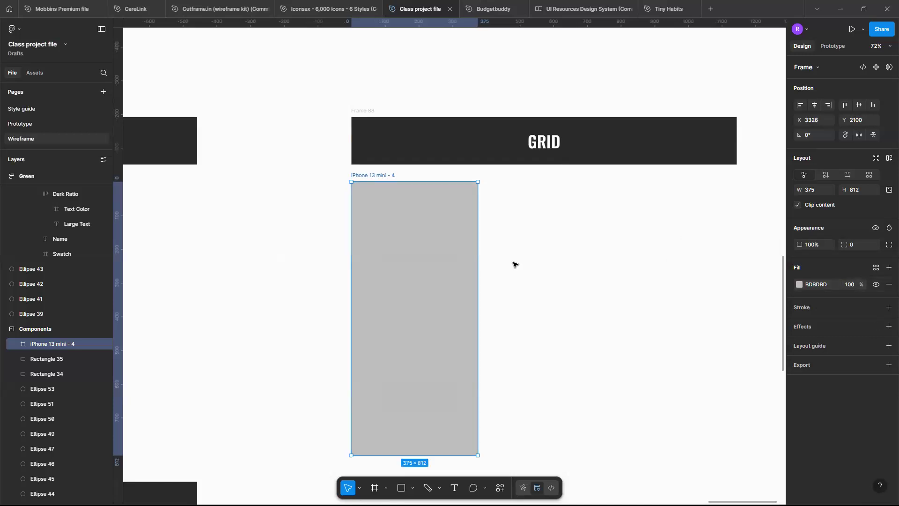
Add a Desktop frame (1440 × 1024) and place it below the phone frame in the GRID section.
scroll(513, 263, up, 5)
scroll(513, 263, right, 3)
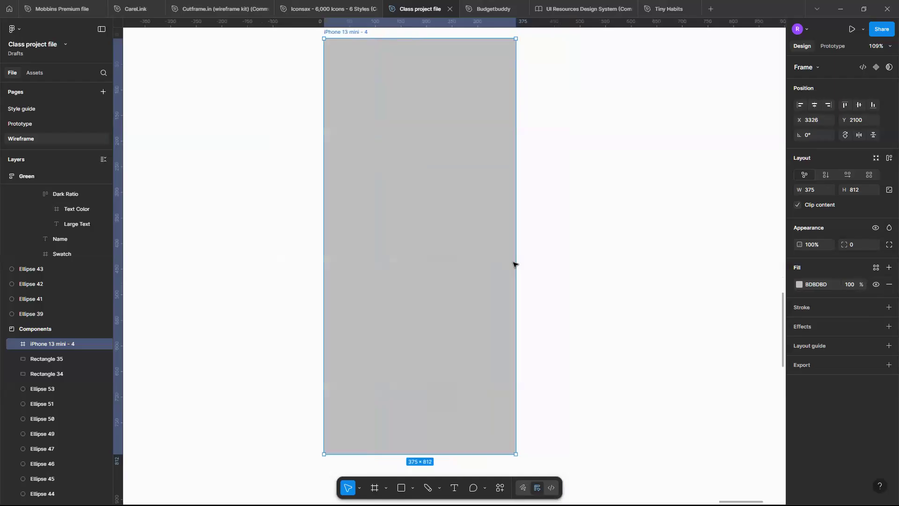
scroll(594, 168, down, 5)
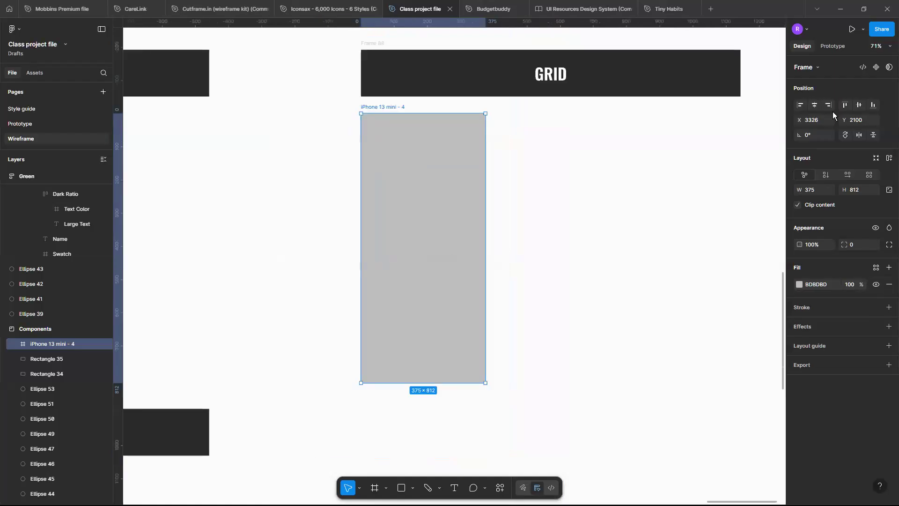
click(632, 166)
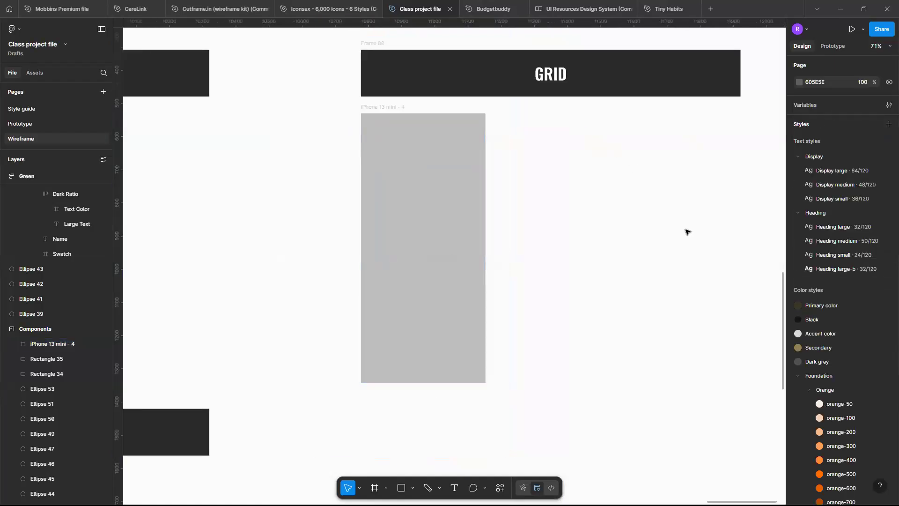
key(f)
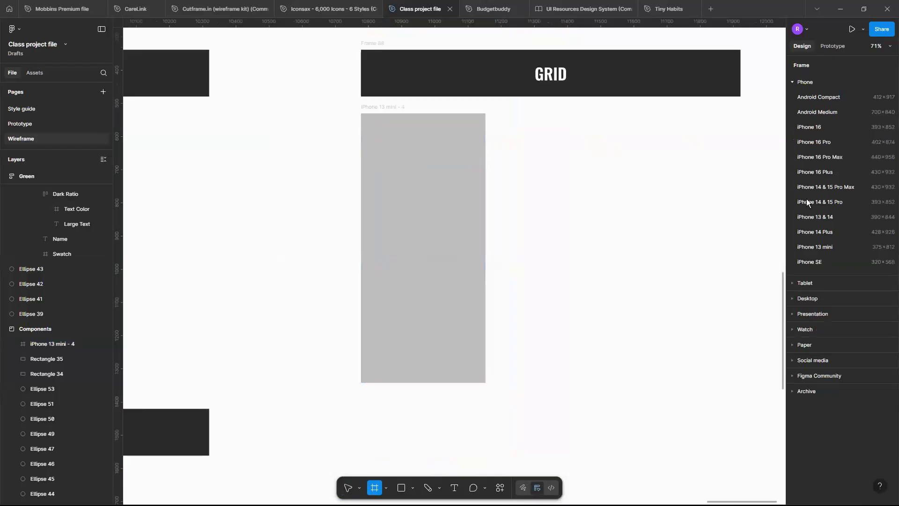
click(794, 298)
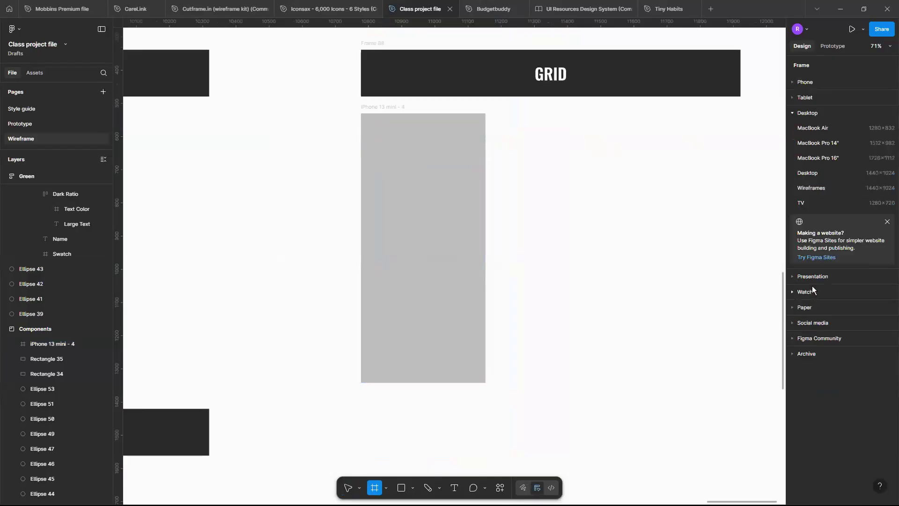
click(868, 176)
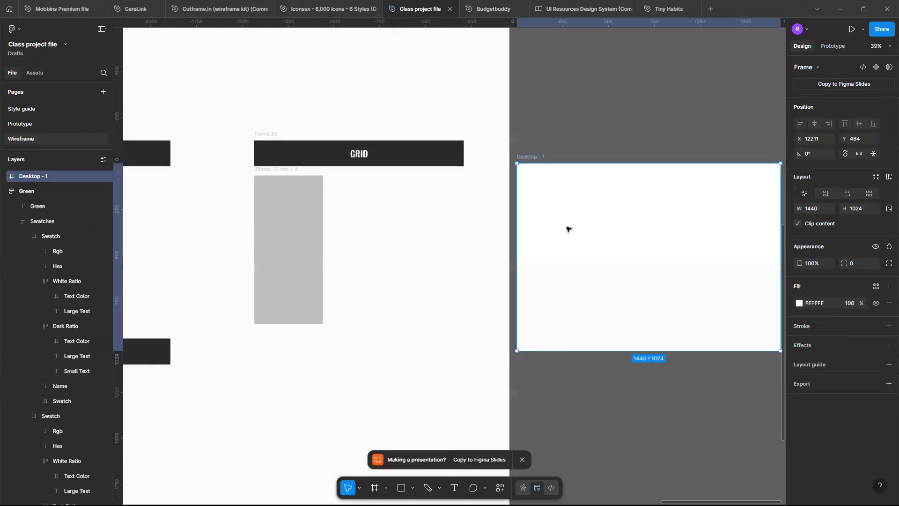
drag(613, 222, 374, 359)
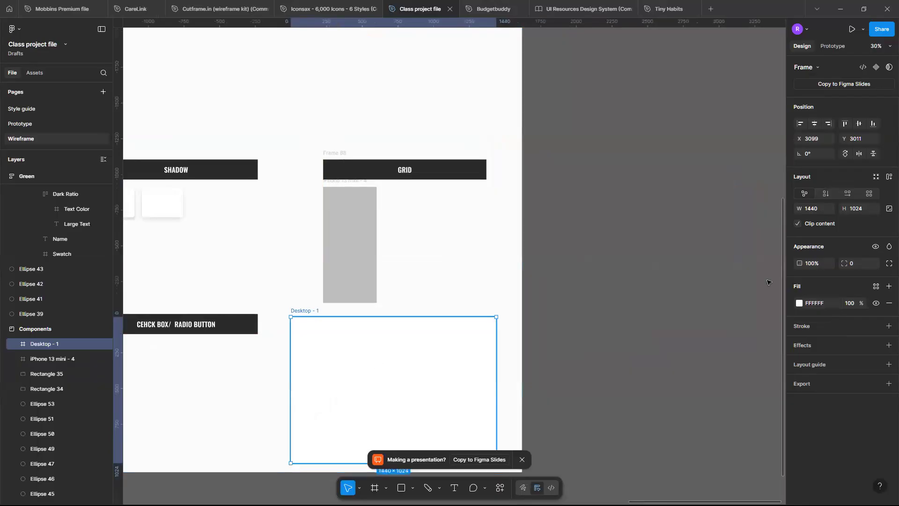
Fill the Desktop frame with grey BDBDBD sampled from the phone frame.
click(800, 303)
click(686, 401)
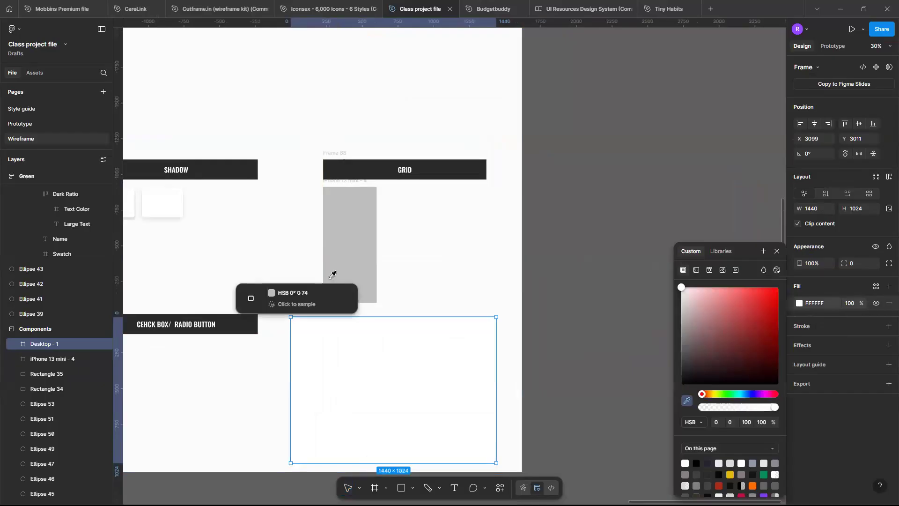
click(351, 253)
scroll(351, 253, up, 3)
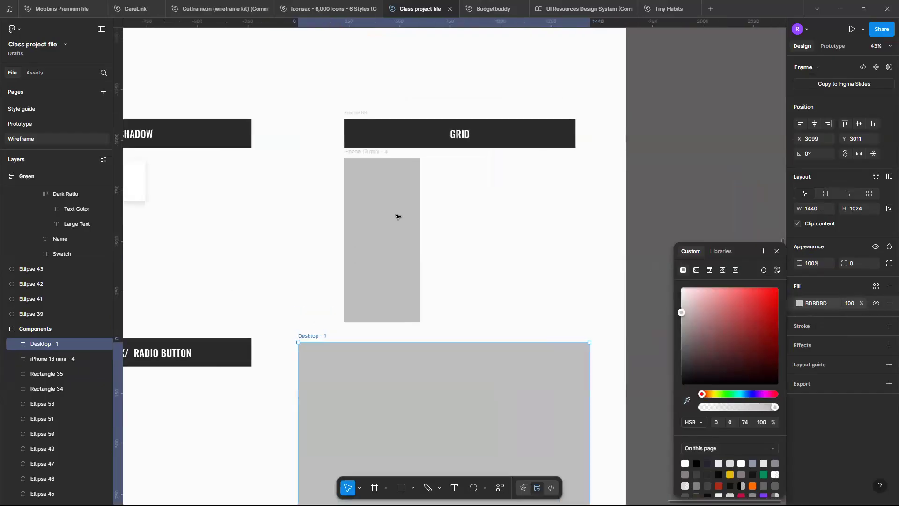
click(392, 218)
click(488, 224)
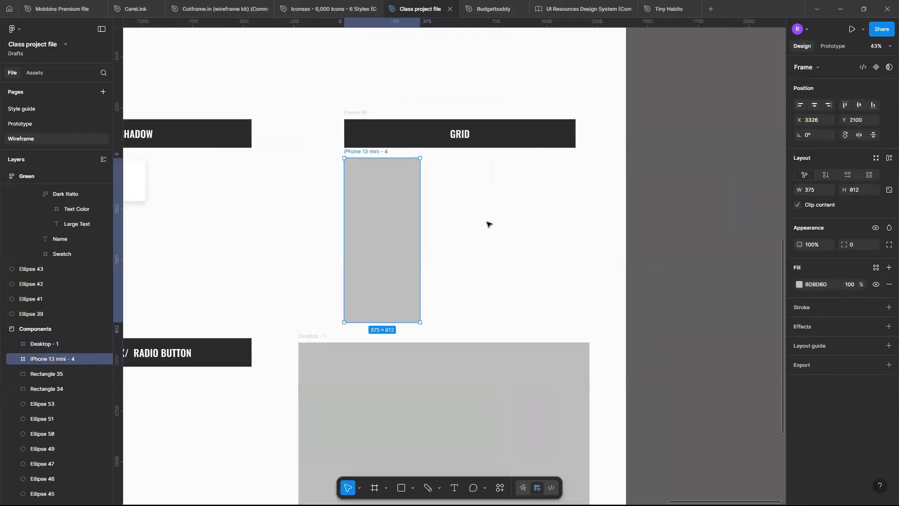
Add a layout guide to the iPhone 13 mini frame and change its type from Grid to Columns.
scroll(488, 224, up, 2)
click(463, 145)
key(shift+2)
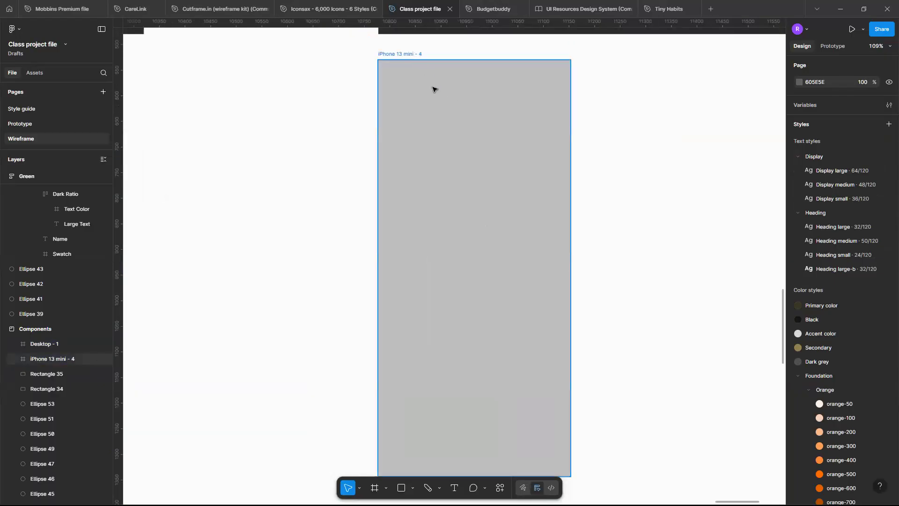
scroll(433, 89, down, 3)
scroll(429, 73, up, 4)
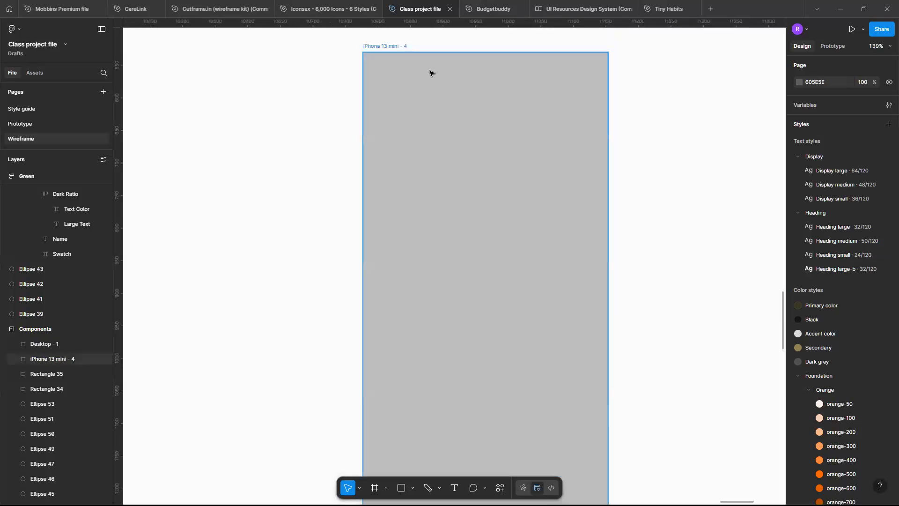
click(430, 72)
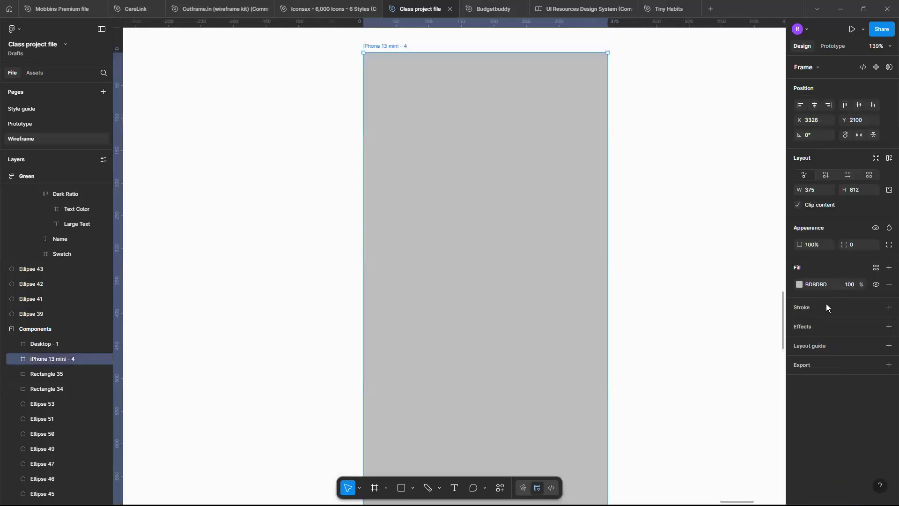
click(876, 329)
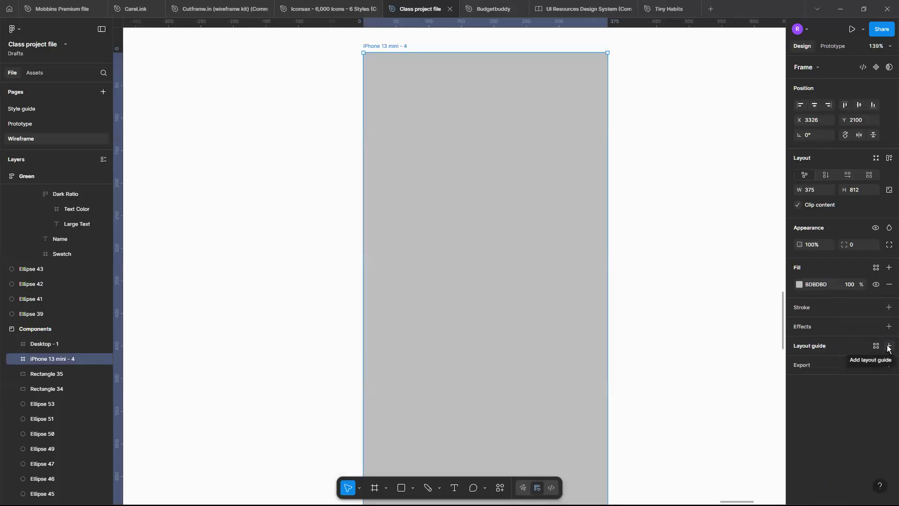
click(888, 346)
click(800, 364)
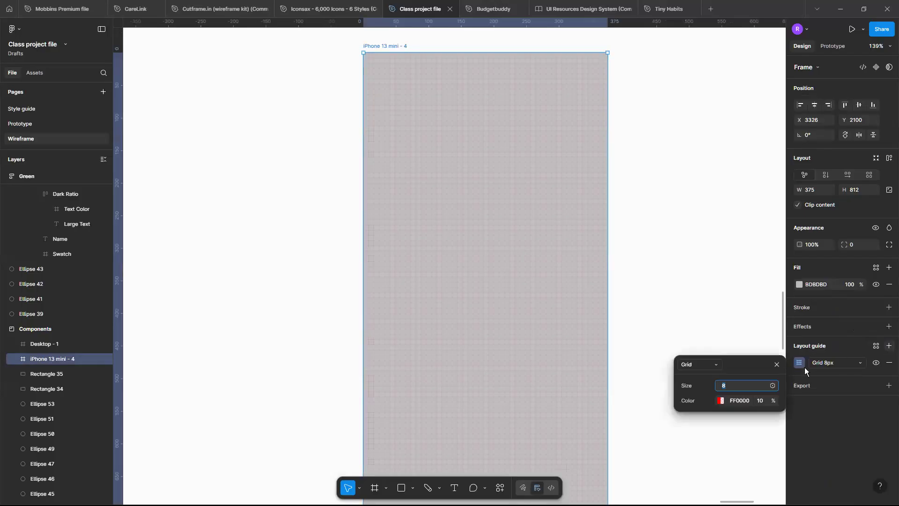
click(718, 363)
click(715, 376)
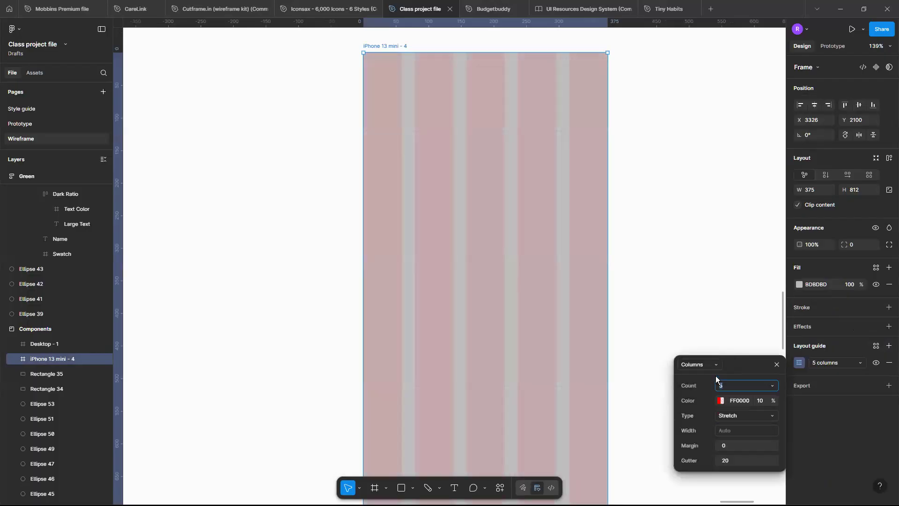
Set the phone frame's column guide to a count of 6, margin 16 and gutter 24.
click(735, 386)
key(Return)
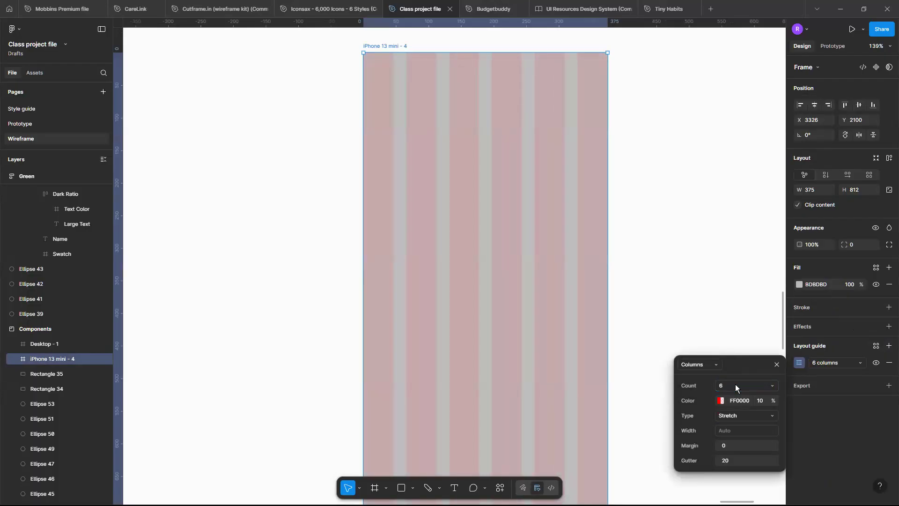
click(741, 445)
key(Return)
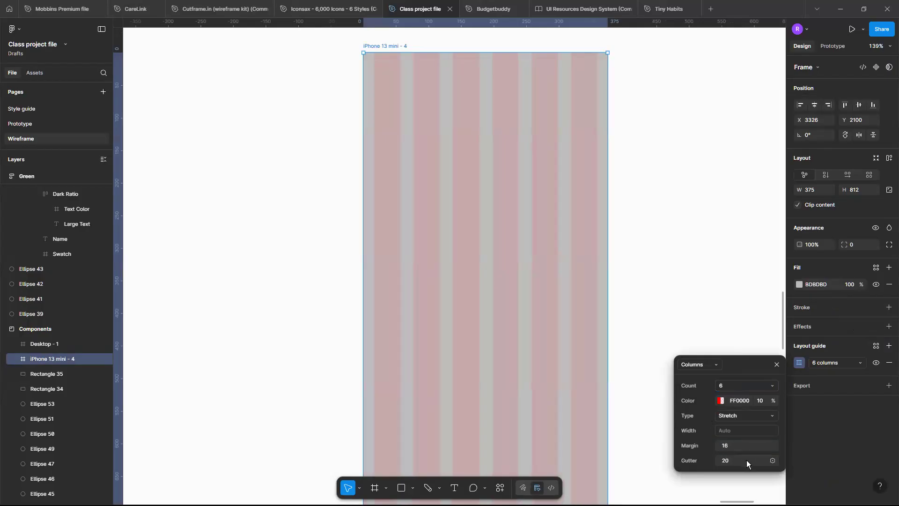
click(746, 460)
key(Return)
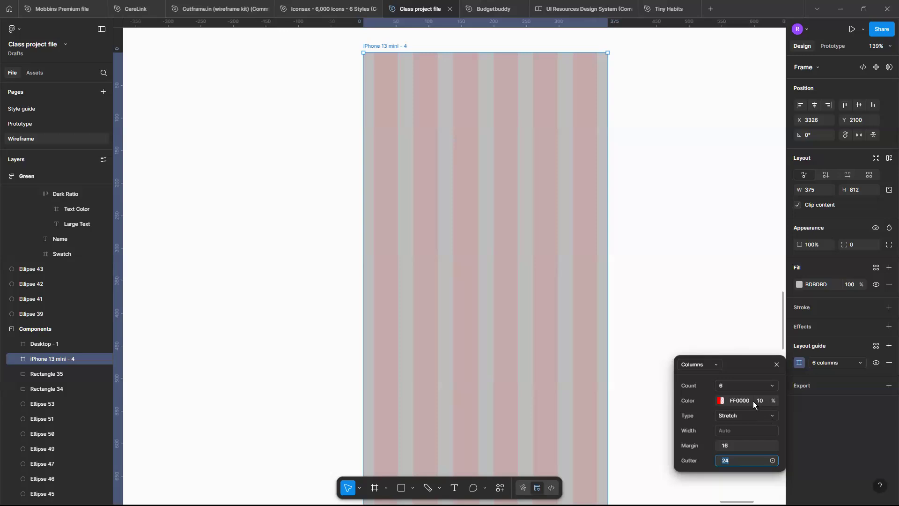
Change the column guide's color to blue 1100FF and its count to 5.
click(720, 401)
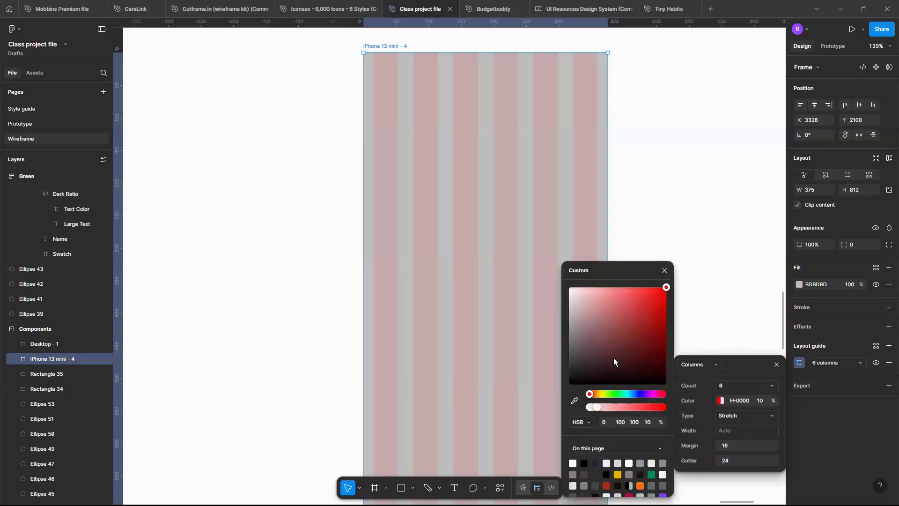
click(638, 394)
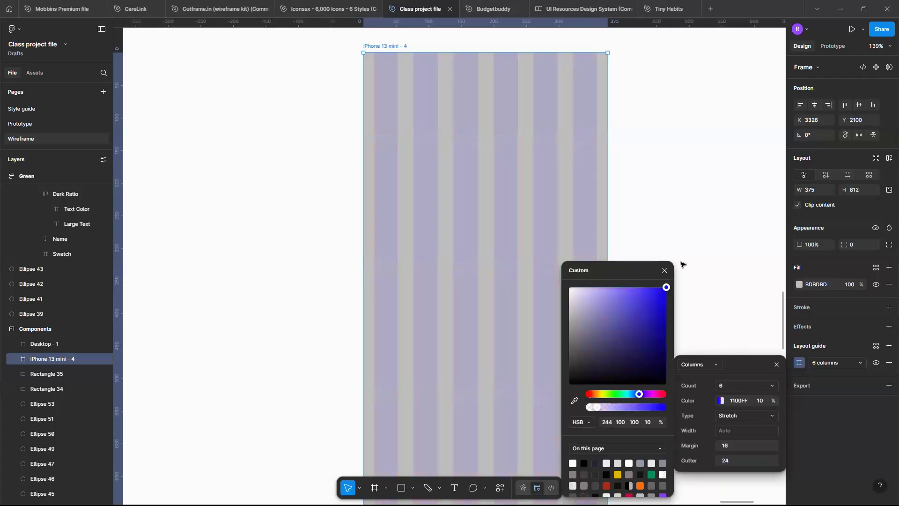
click(738, 384)
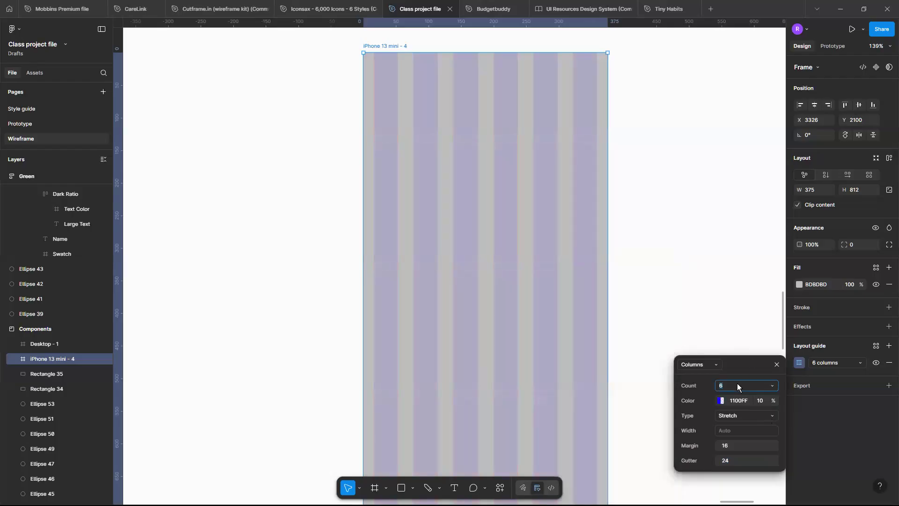
text(5)
key(Return)
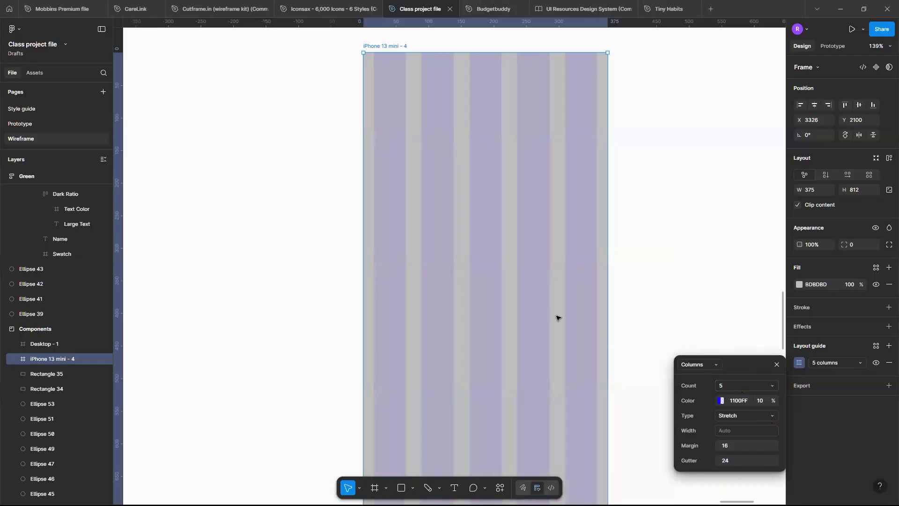
Examine the columns, margins and gutters of the layout guide on the phone frame beneath the GRID heading.
scroll(584, 315, left, 1)
scroll(584, 317, down, 2)
scroll(584, 317, up, 1)
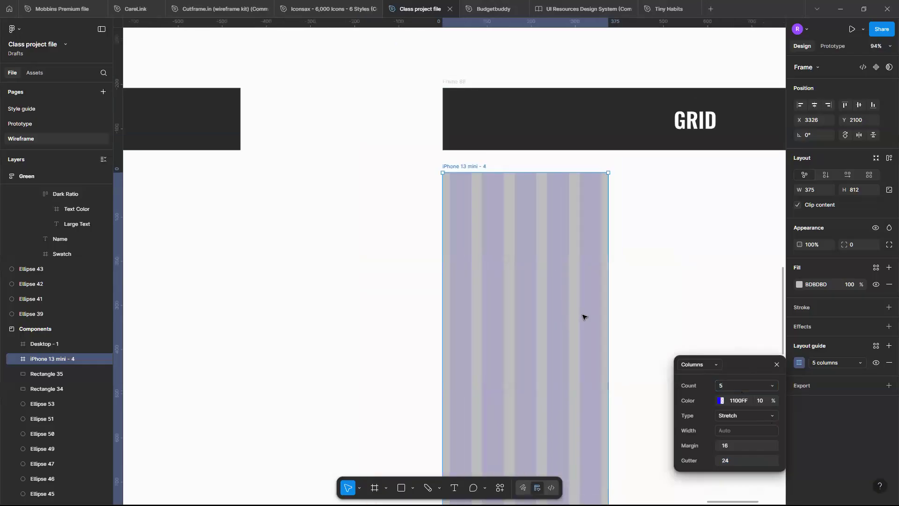
scroll(584, 317, up, 1)
scroll(584, 316, down, 1)
scroll(584, 316, left, 2)
scroll(584, 317, down, 1)
scroll(583, 317, right, 1)
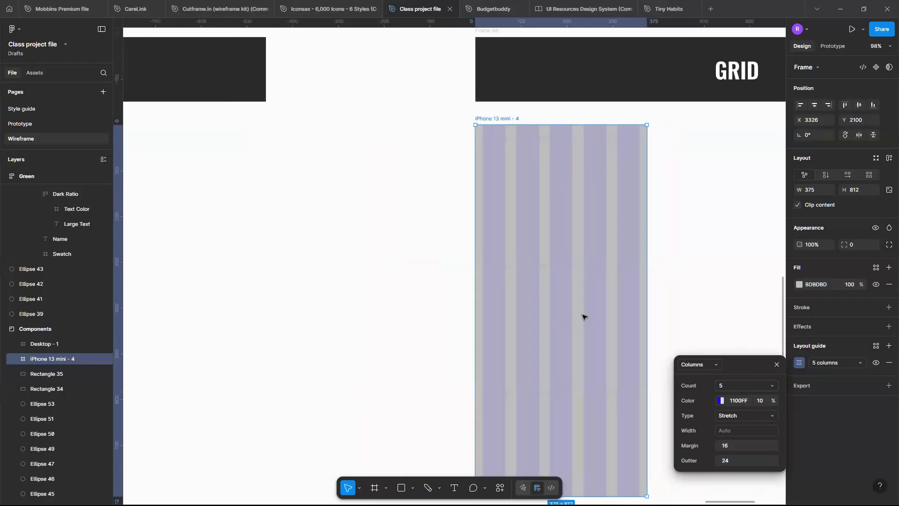
scroll(584, 317, up, 1)
scroll(584, 316, up, 1)
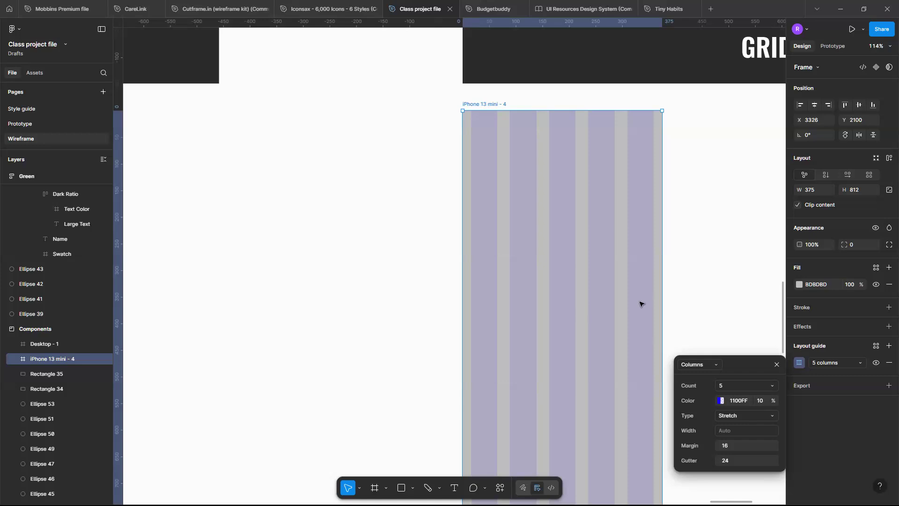
Save the phone frame's column guide as a new layout guide style named "Mobile grid".
click(875, 346)
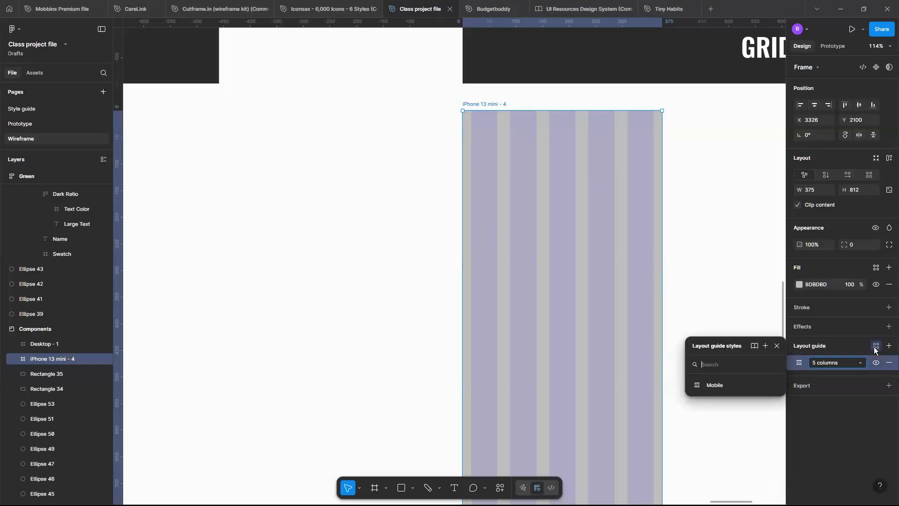
click(766, 346)
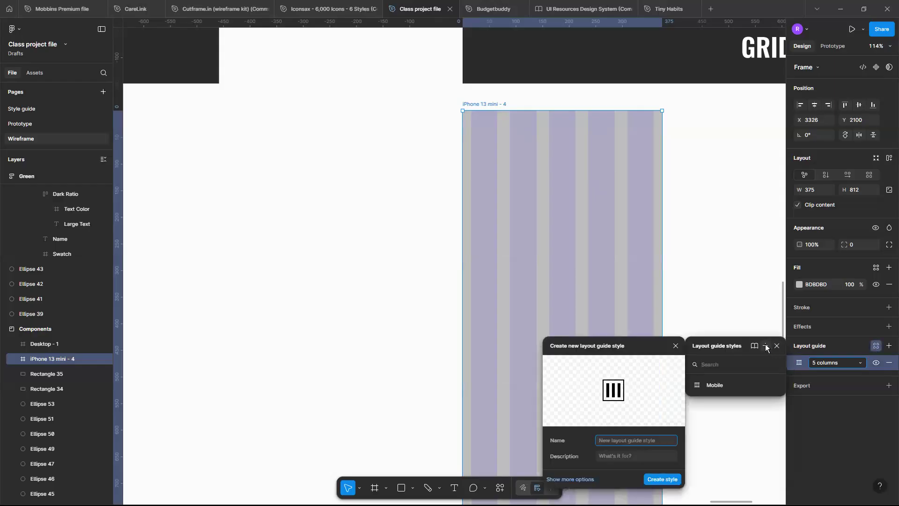
text(Mobile grid)
click(669, 479)
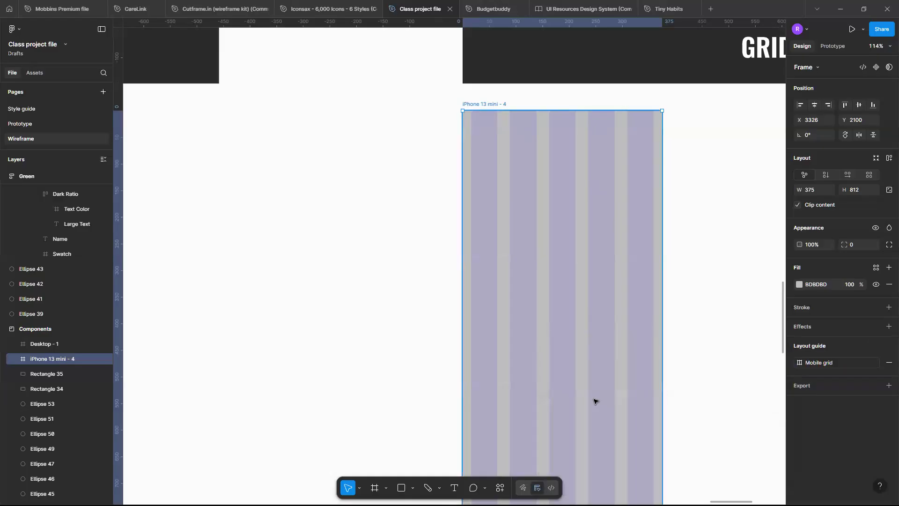
Change the phone frame's fill to white FFFFFF and deselect the frame.
scroll(594, 401, down, 4)
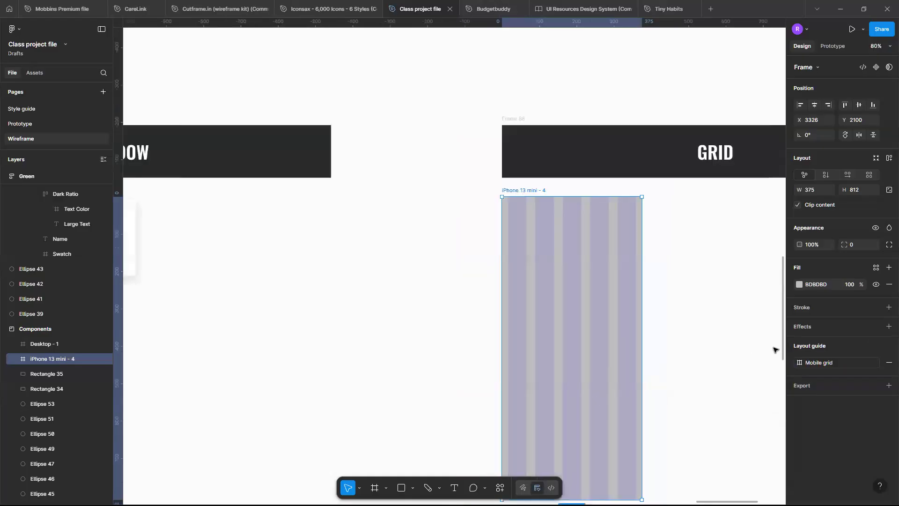
click(799, 285)
drag(686, 298, 629, 234)
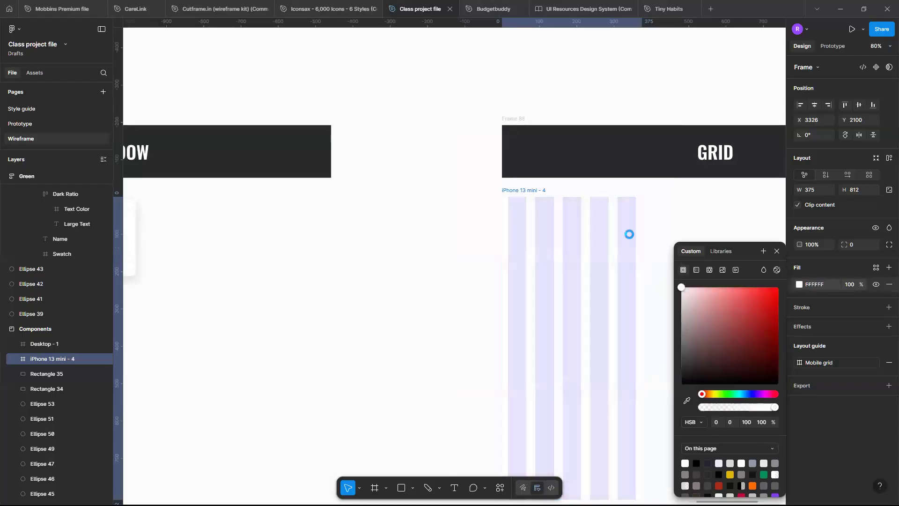
click(680, 206)
Add a layout guide to the Desktop - 1 frame and change its type from Grid to Columns.
scroll(678, 205, down, 8)
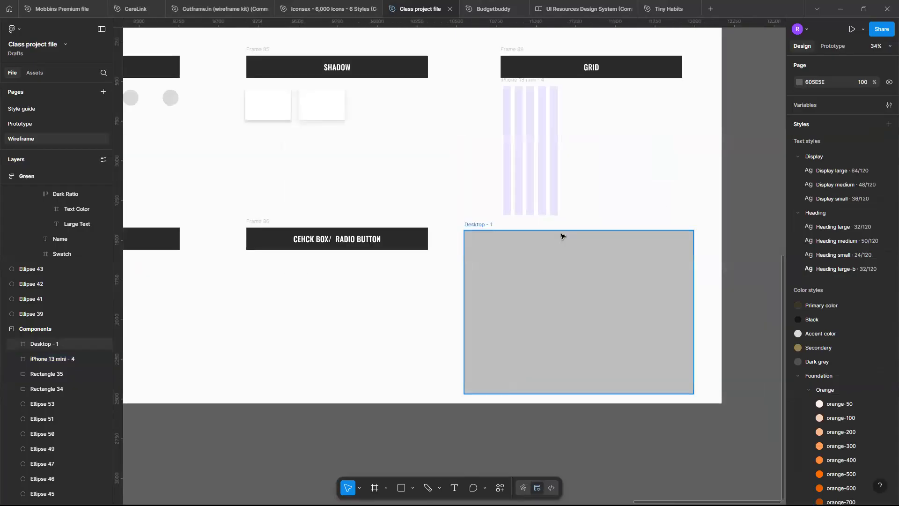
click(562, 238)
scroll(562, 237, up, 3)
scroll(562, 235, left, 1)
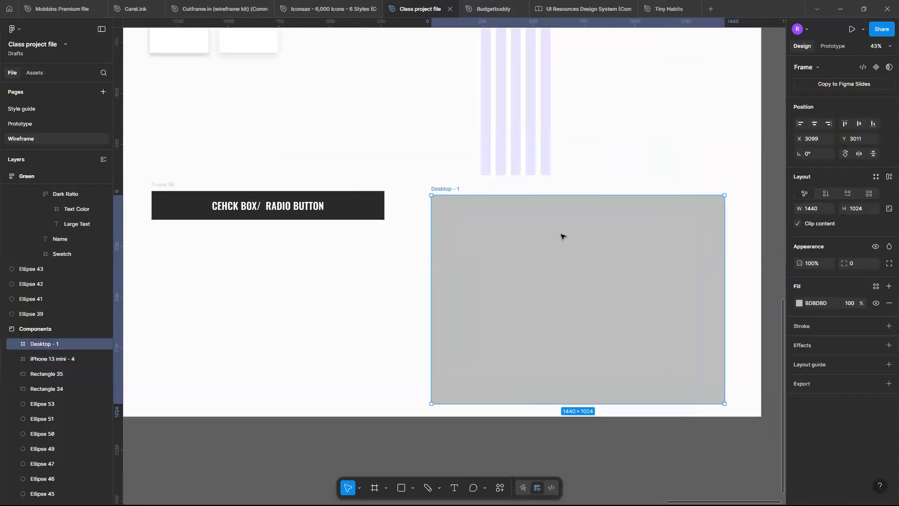
scroll(562, 234, up, 2)
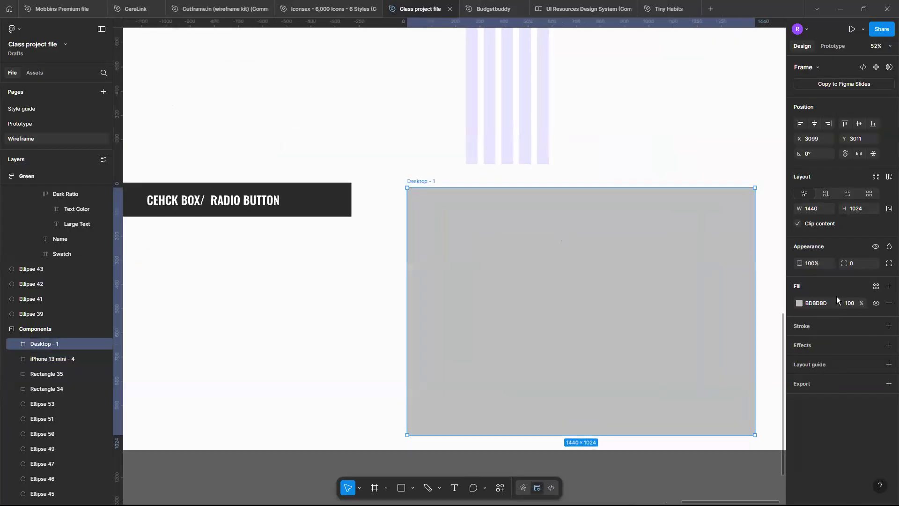
click(876, 347)
click(886, 347)
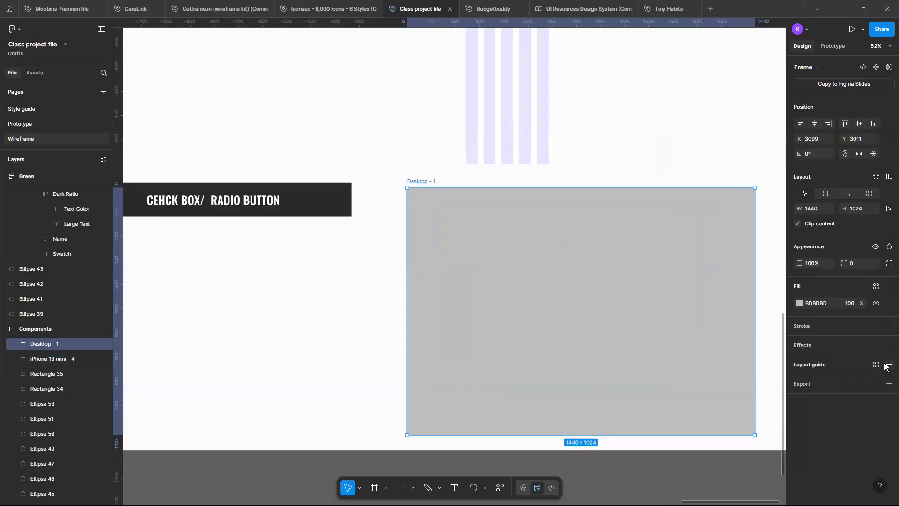
click(717, 382)
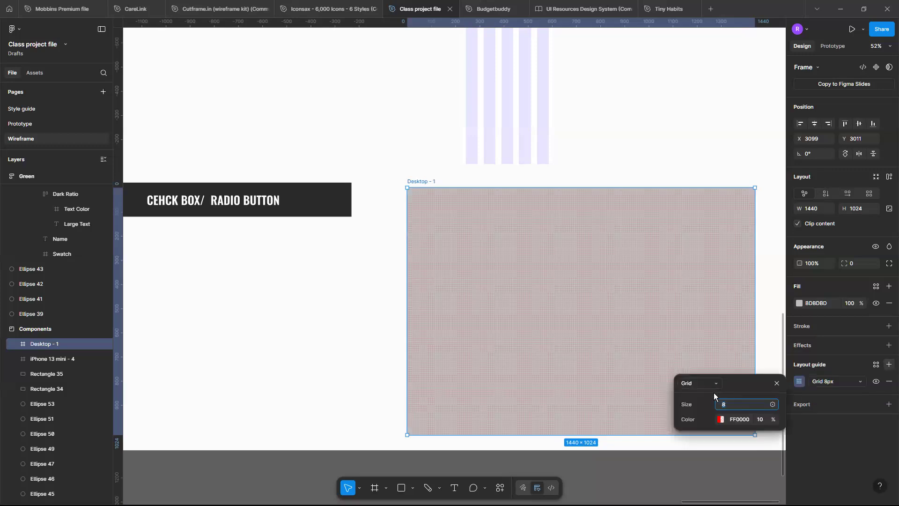
click(714, 392)
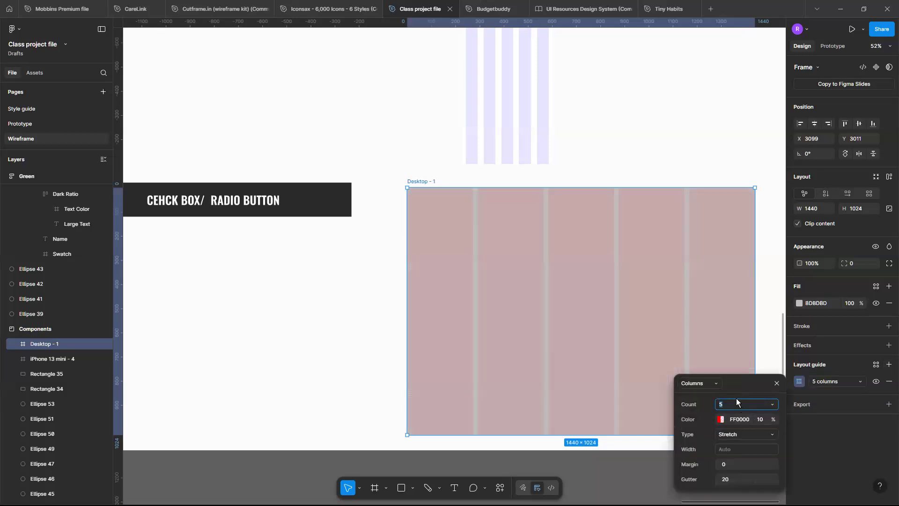
Set the desktop frame's column guide to a count of 12 and a margin of 100.
key(Return)
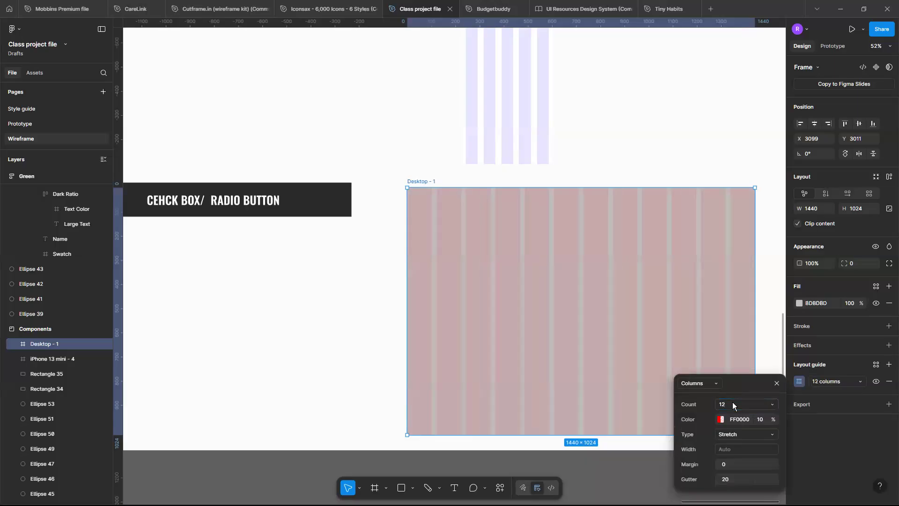
right_click(730, 464)
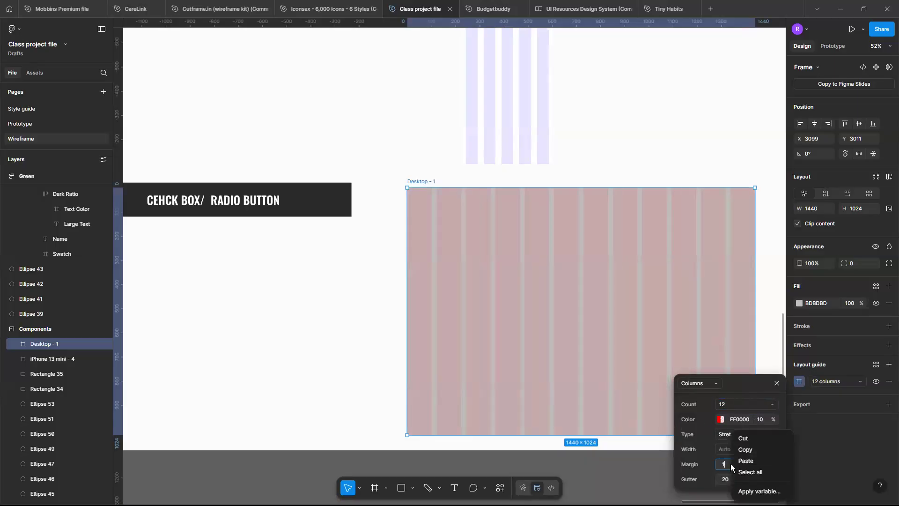
key(Return)
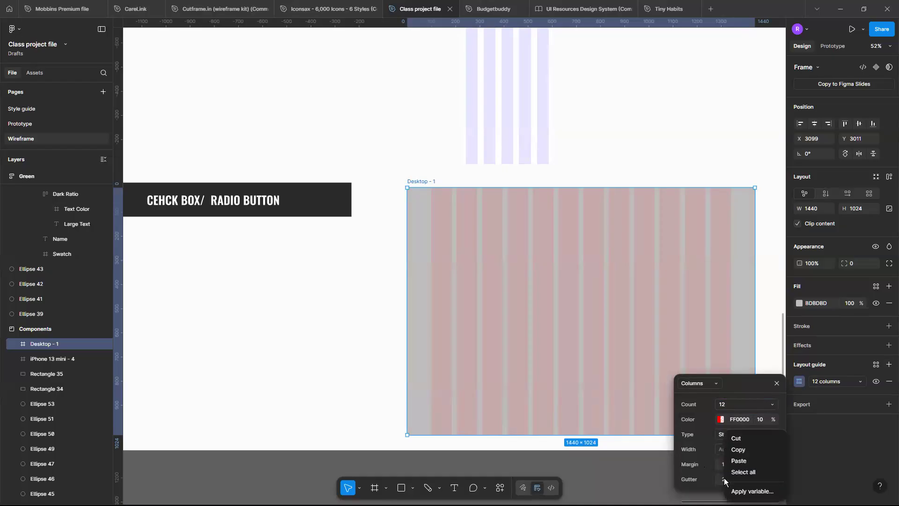
Try a gutter of 32 on the desktop frame's column guide and settle on 24.
click(727, 480)
click(727, 480)
text(32)
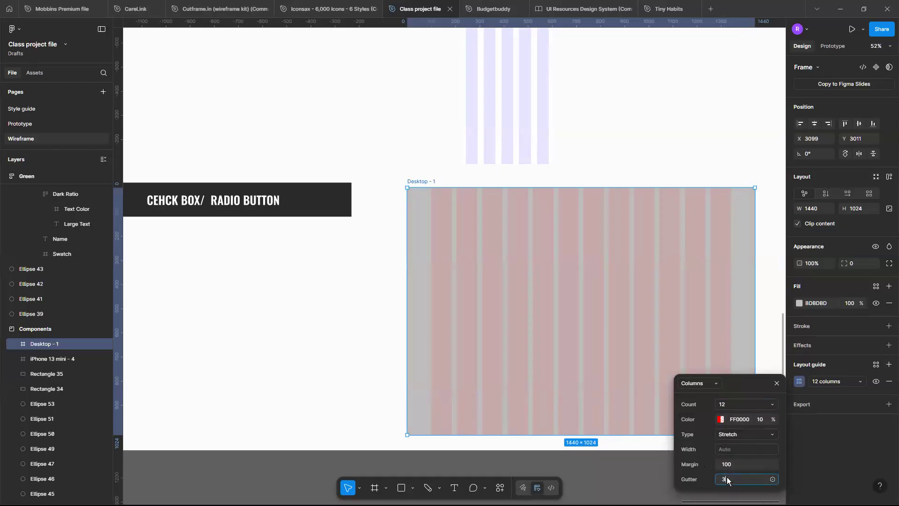
key(Return)
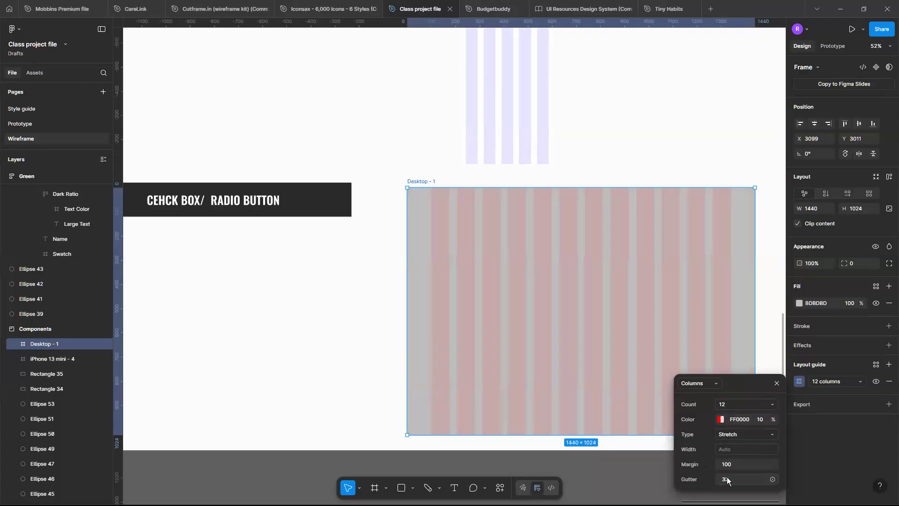
click(726, 482)
text(24)
key(Return)
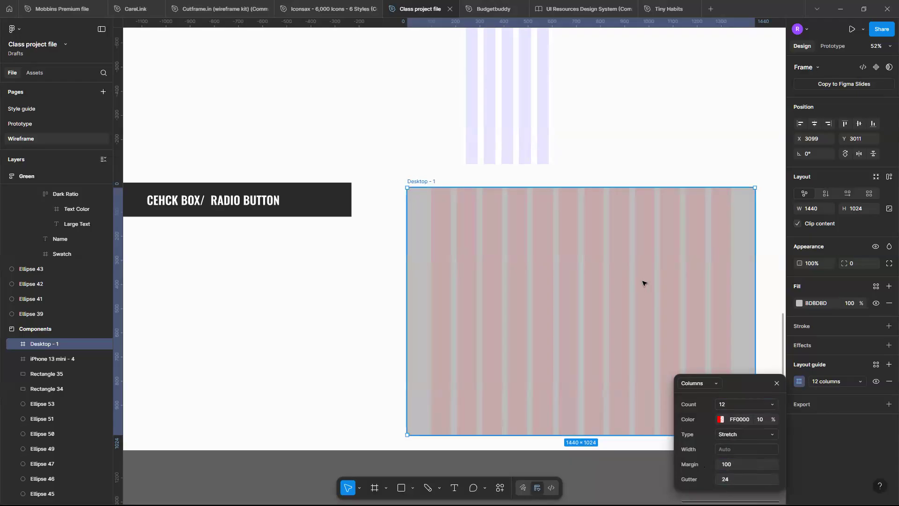
Change the desktop column guide's color to blue-violet 3624D7.
click(721, 420)
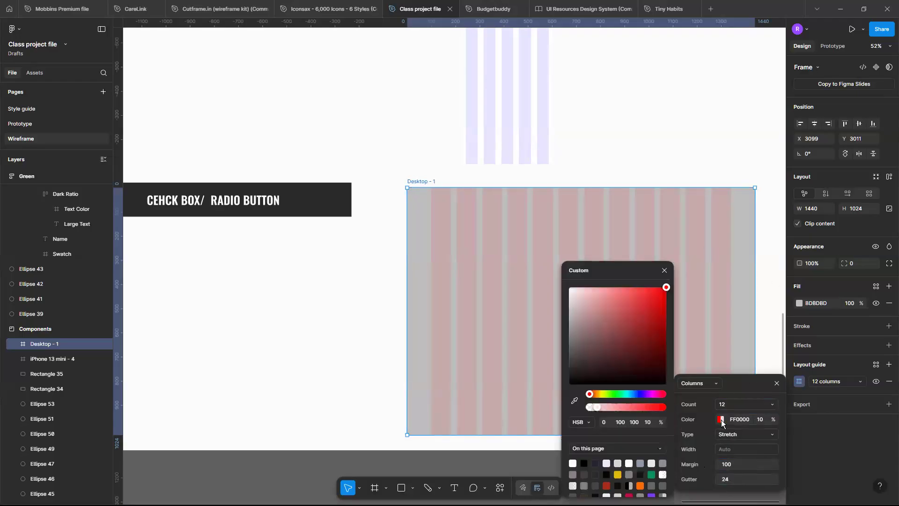
click(639, 394)
click(655, 312)
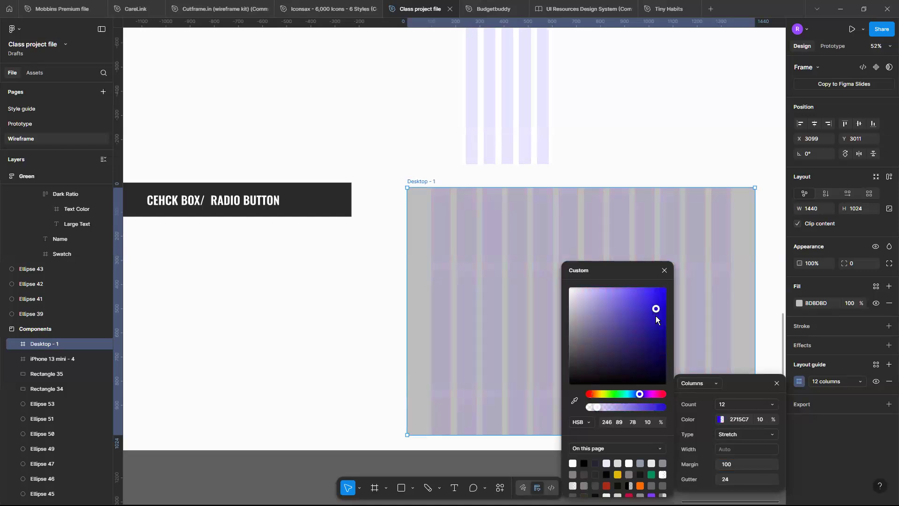
click(650, 303)
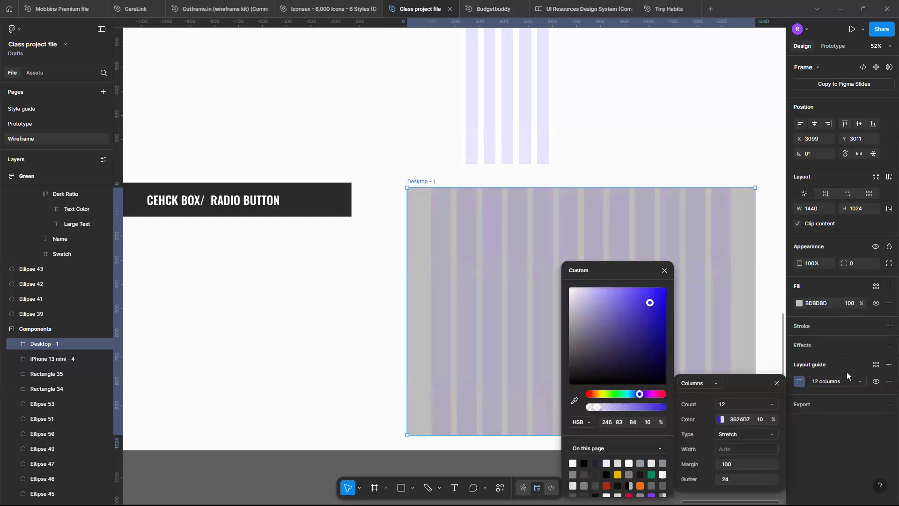
Save the desktop column guide as a new layout guide style named "Desktop grid" and deselect the frame.
click(877, 365)
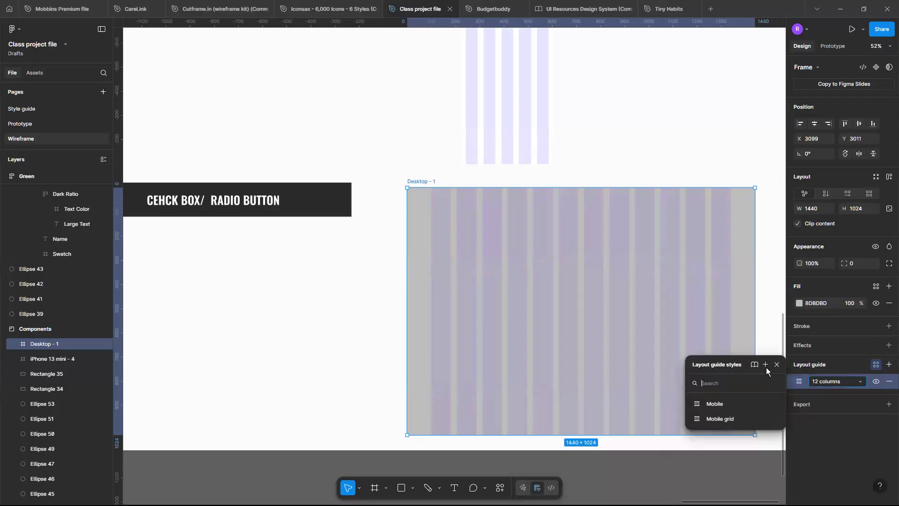
click(765, 365)
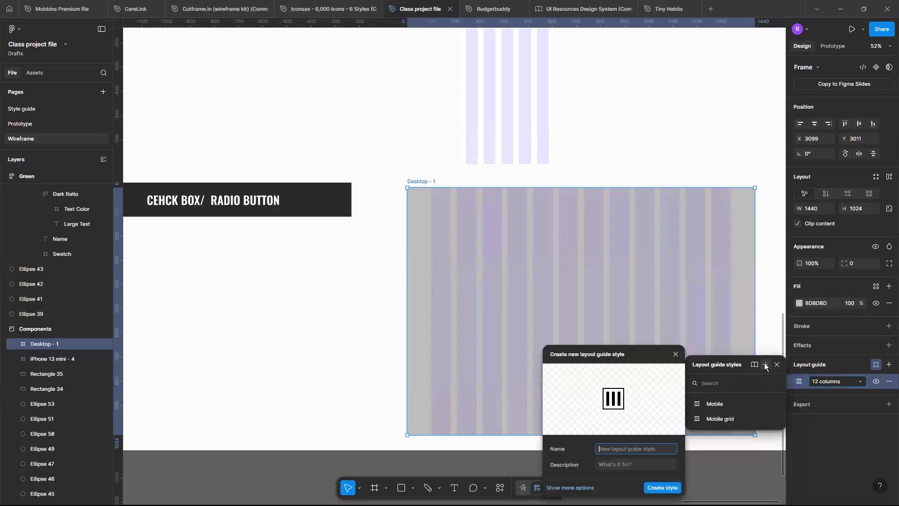
text(D)
text(esktop grid)
click(675, 490)
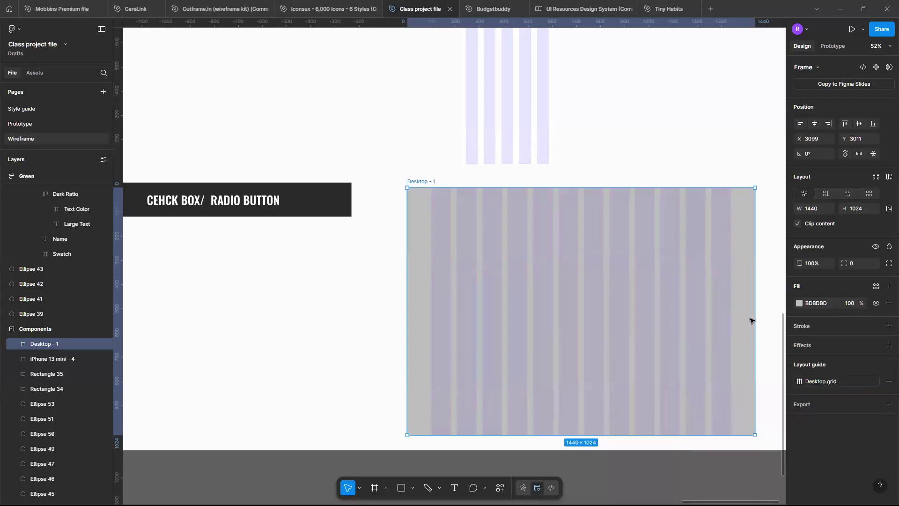
click(766, 322)
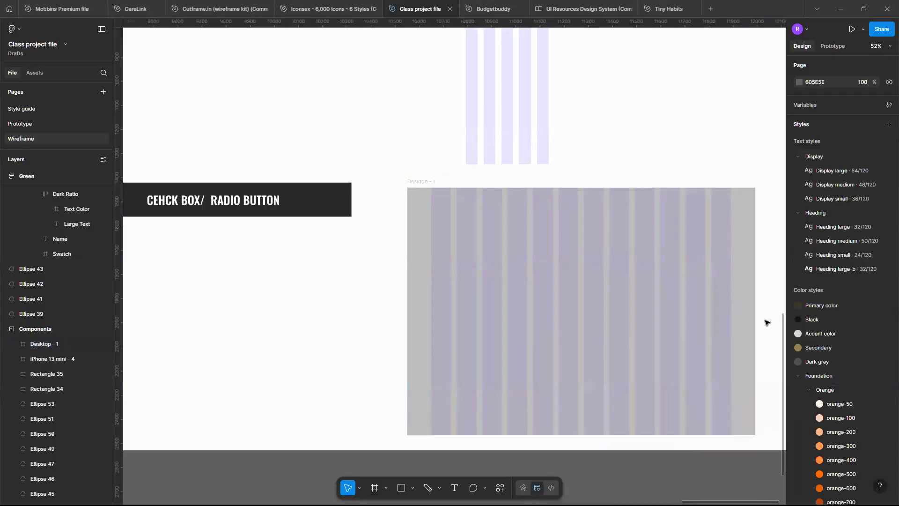
Create a 1440 × 1024 frame from the Desktop preset on the empty canvas above the existing sections.
scroll(766, 323, down, 10)
scroll(766, 323, up, 5)
scroll(766, 323, up, 4)
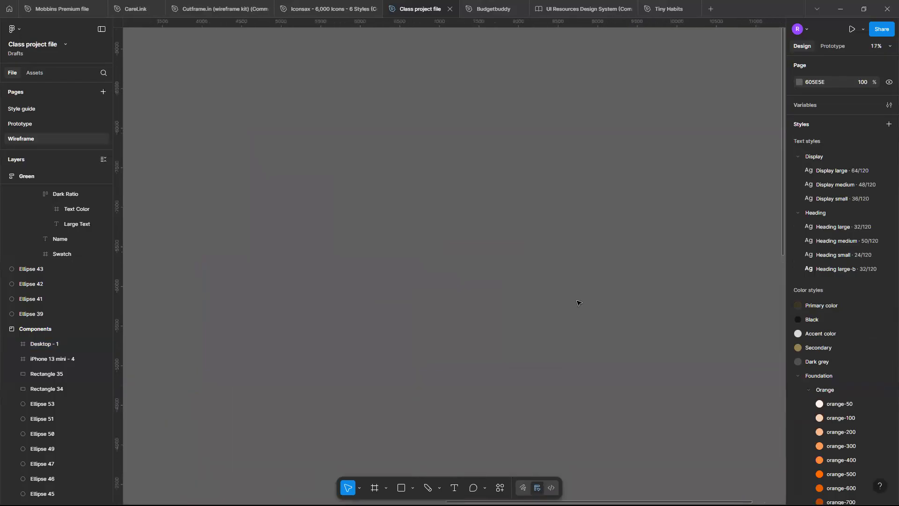
key(f)
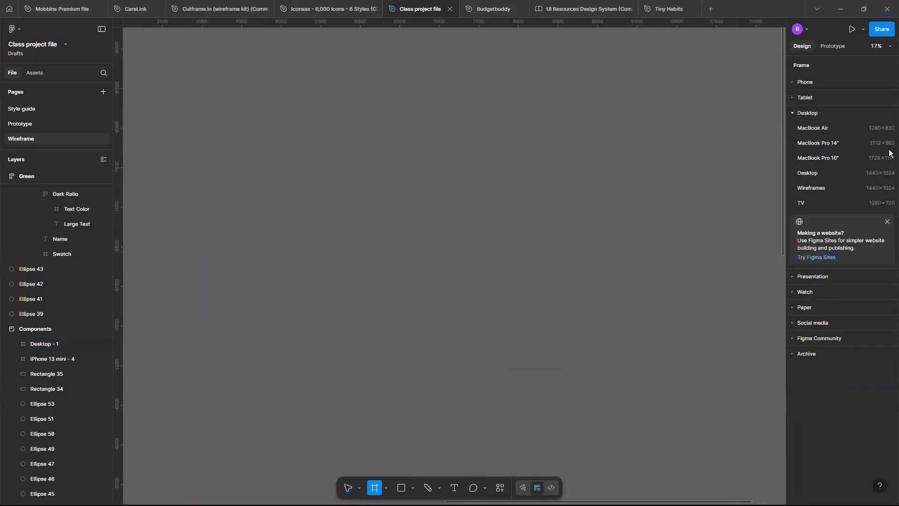
click(852, 181)
scroll(482, 282, up, 3)
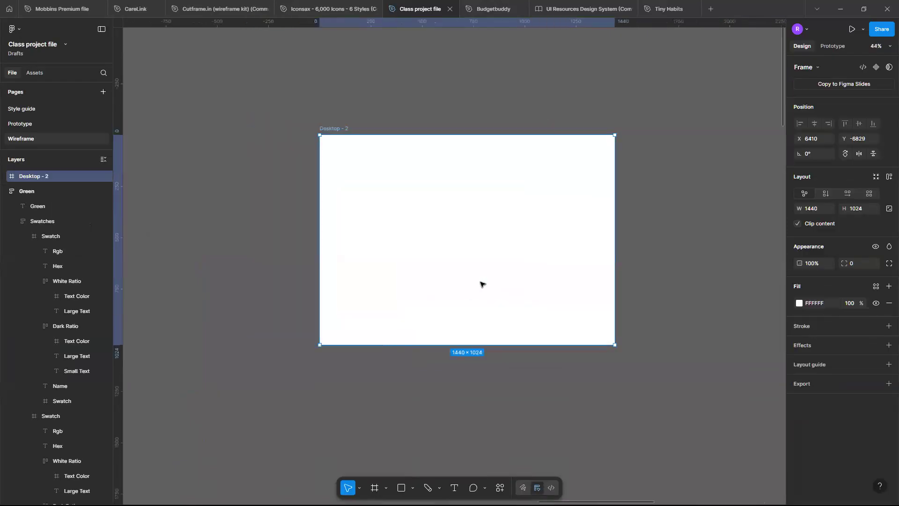
scroll(482, 284, up, 1)
scroll(482, 284, left, 1)
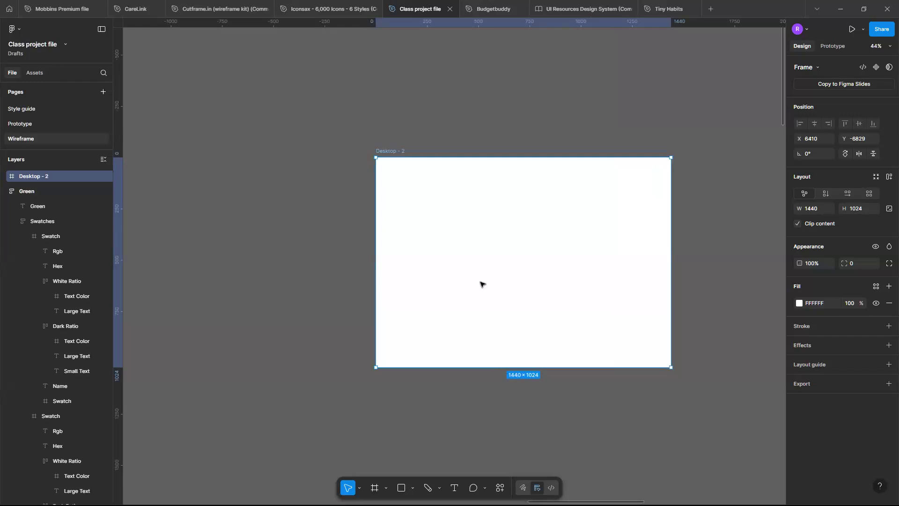
Apply the "Desktop grid" layout guide style to the new blank desktop frame.
click(876, 364)
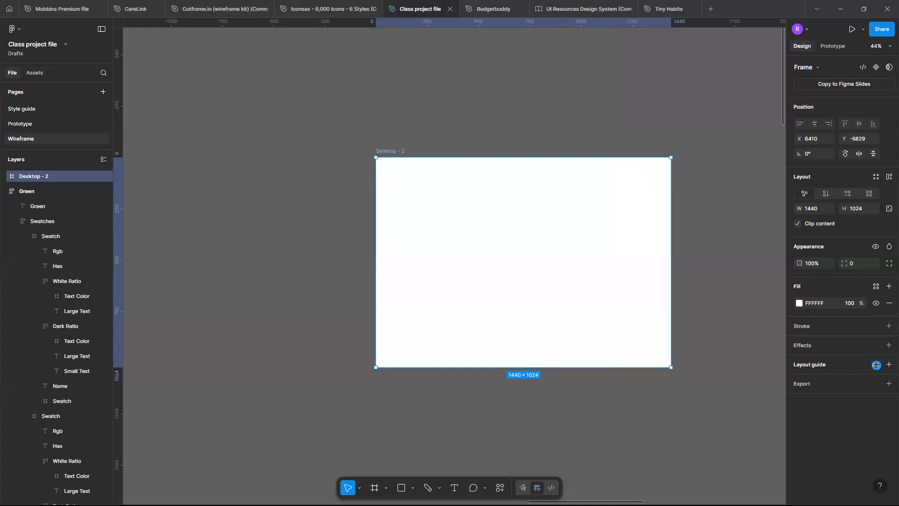
click(876, 365)
click(723, 433)
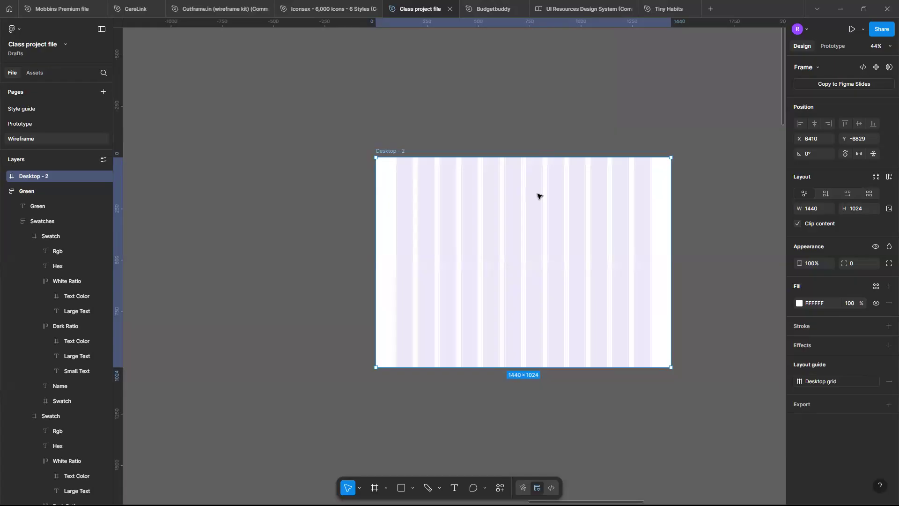
Undo the grid style on the blank desktop frame and the creation of that frame.
key(ctrl+z)
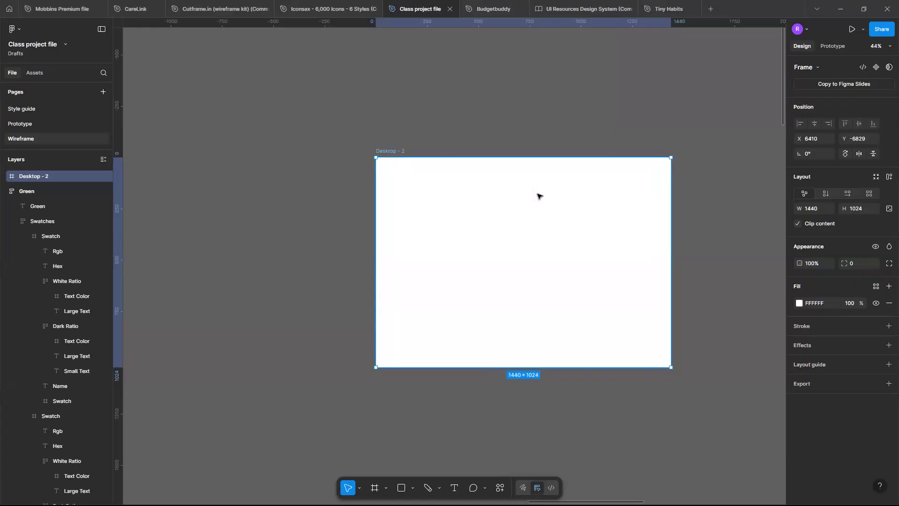
key(ctrl+z)
Examine the style guide layout in the Components section, from TYPOGRAPHY down to the frames under GRID.
ctrl+scroll(538, 195, down, 5)
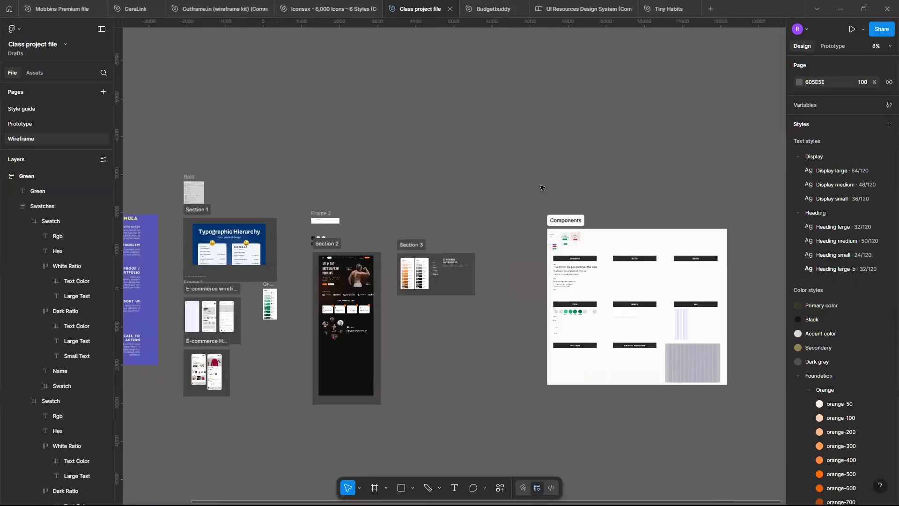
scroll(540, 187, down, 1)
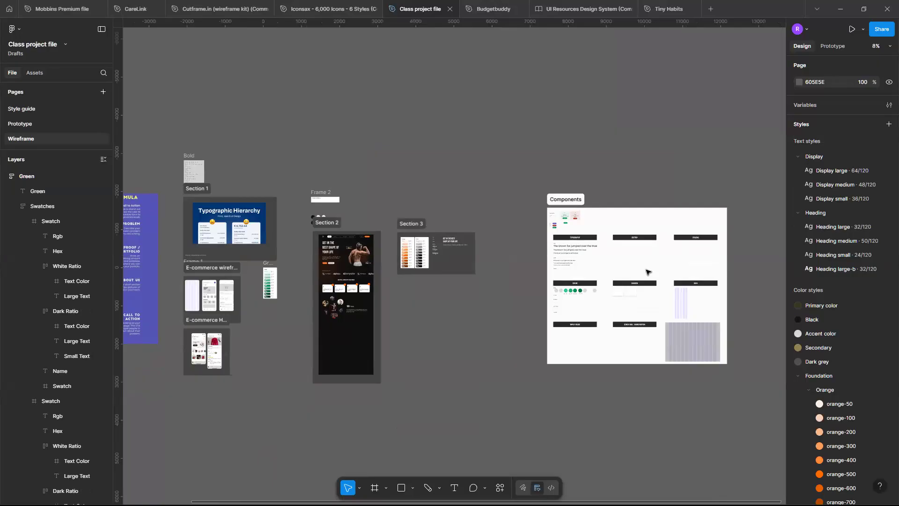
scroll(647, 271, up, 5)
scroll(648, 271, up, 3)
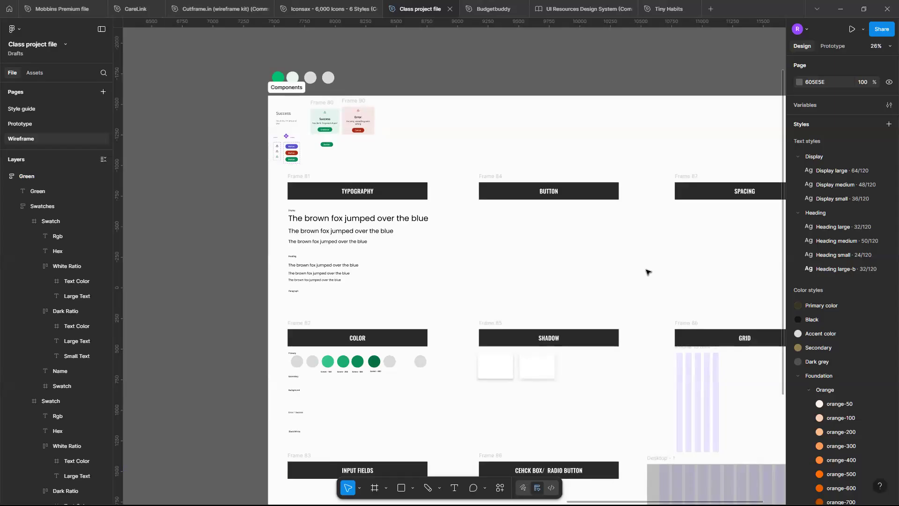
scroll(646, 272, down, 4)
scroll(556, 168, right, 3)
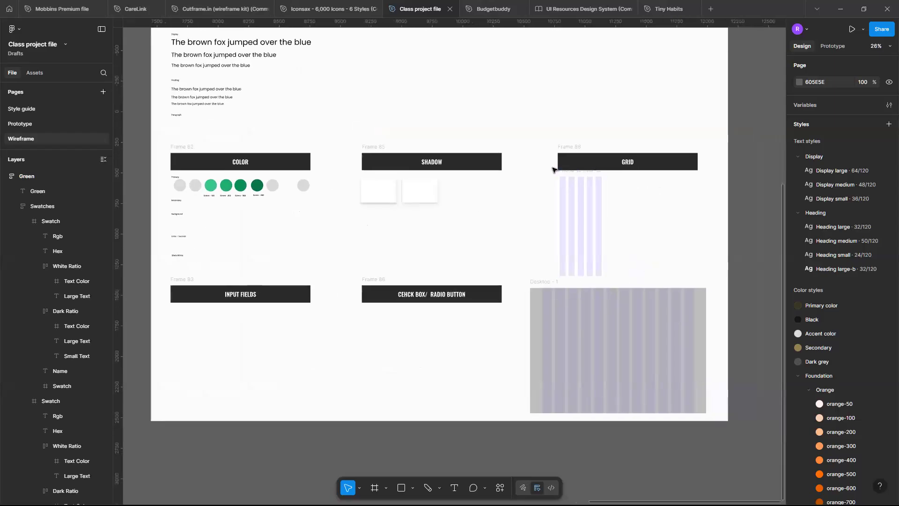
Examine the phone and desktop column grid frames in the GRID section against the neighbouring style guide sections.
scroll(577, 357, up, 3)
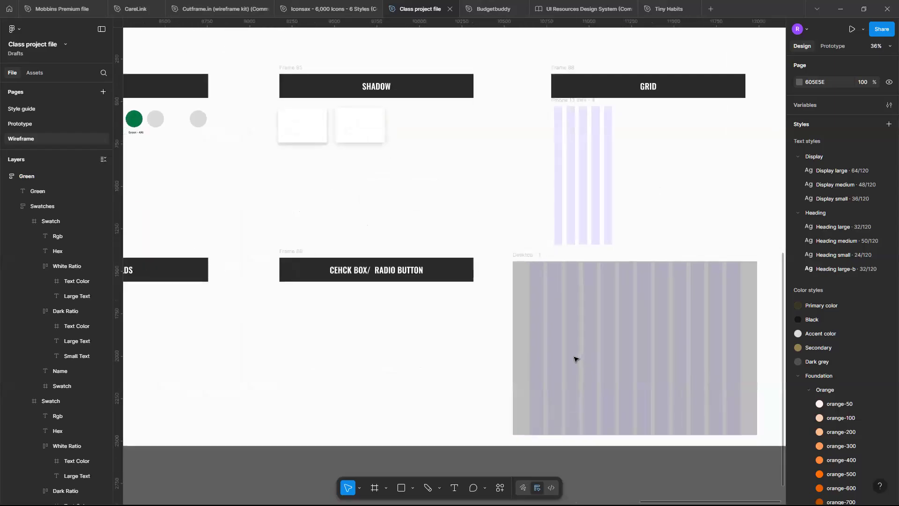
scroll(557, 290, down, 2)
scroll(543, 244, left, 1)
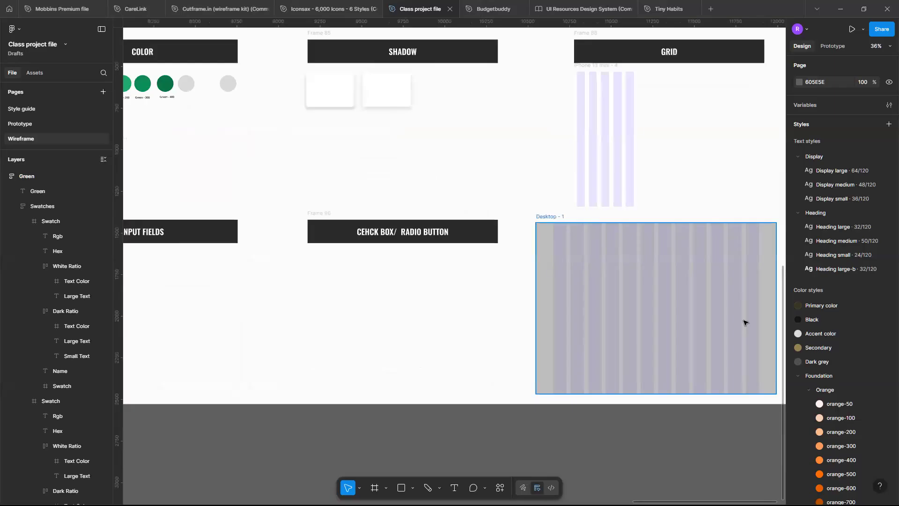
scroll(744, 321, down, 5)
scroll(745, 321, right, 1)
scroll(655, 271, up, 3)
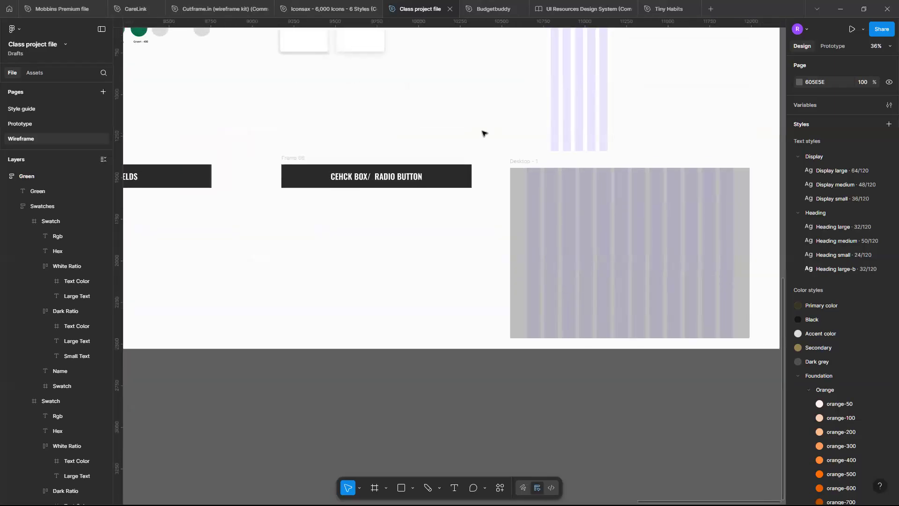
scroll(598, 196, down, 5)
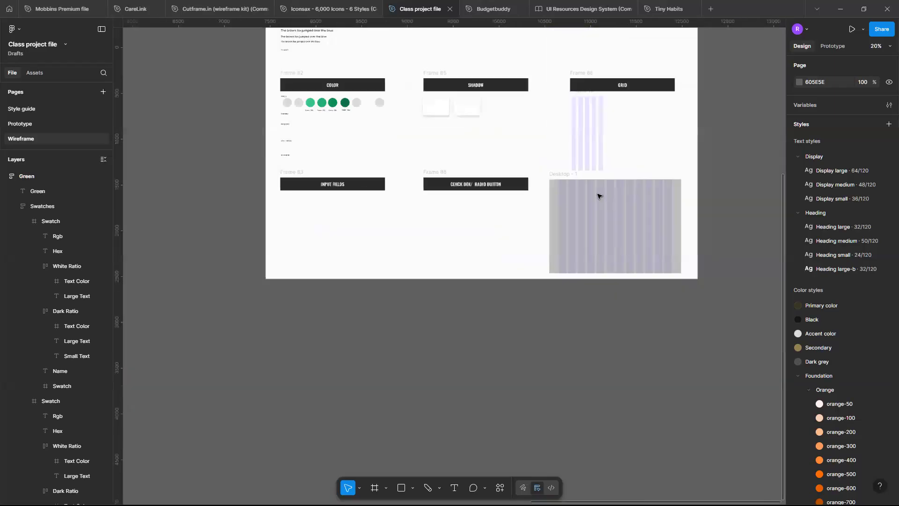
scroll(598, 195, up, 2)
scroll(598, 195, right, 1)
scroll(598, 195, up, 5)
scroll(523, 270, up, 5)
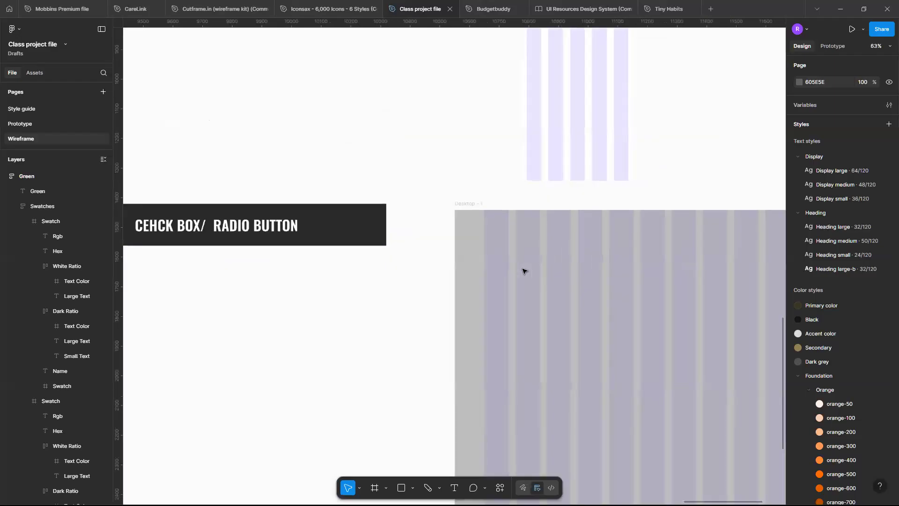
scroll(523, 268, down, 1)
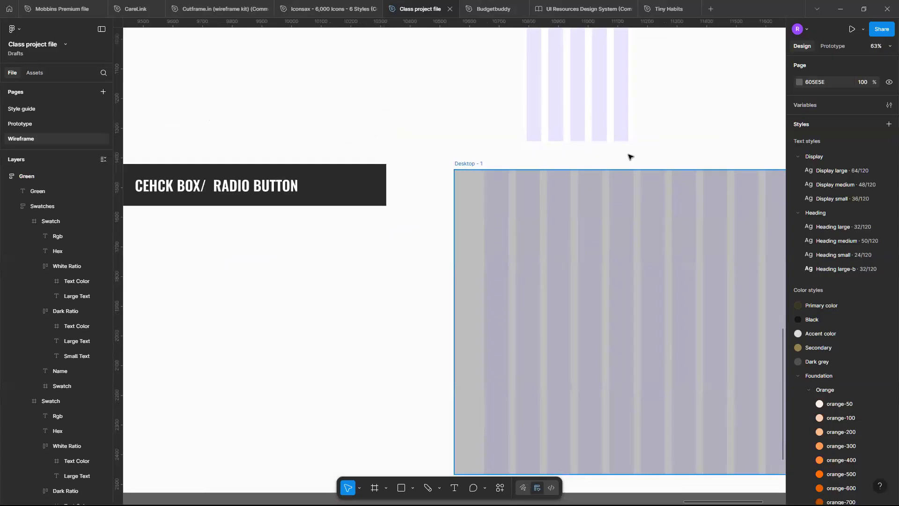
scroll(621, 227, down, 5)
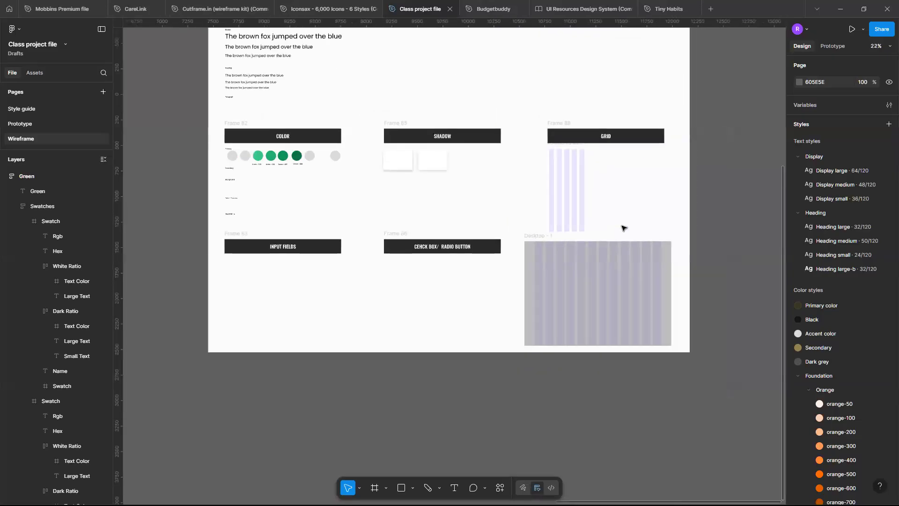
scroll(621, 228, up, 5)
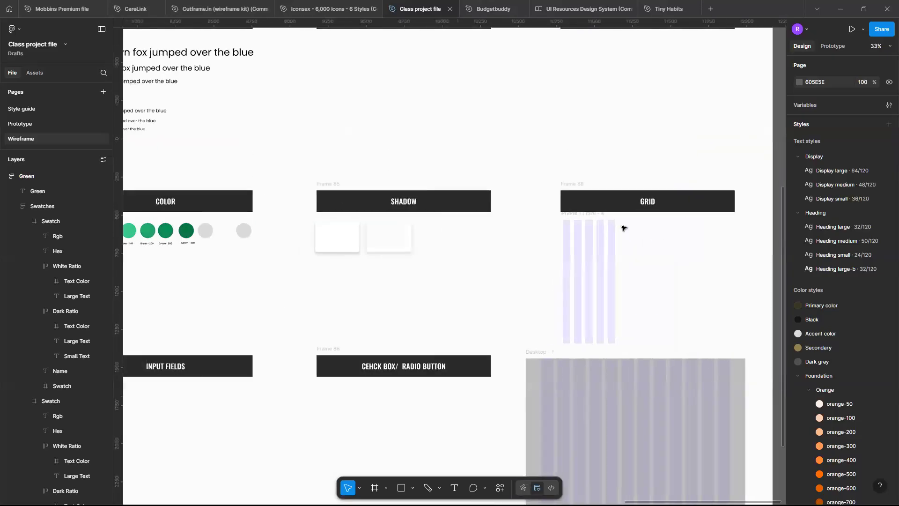
scroll(417, 363, down, 2)
Hide the BDBDBD fill of the desktop grid frame below the phone grid, then deselect the frame.
click(420, 360)
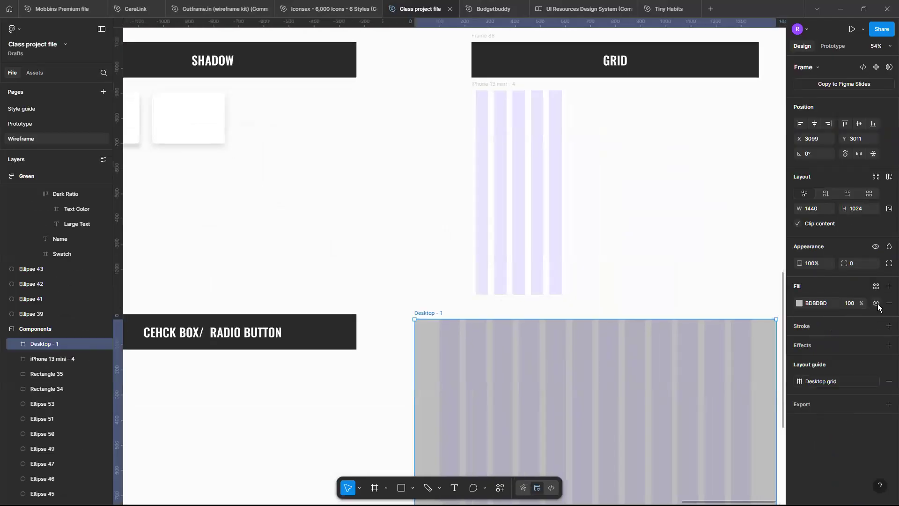
click(876, 303)
click(757, 276)
scroll(757, 277, down, 3)
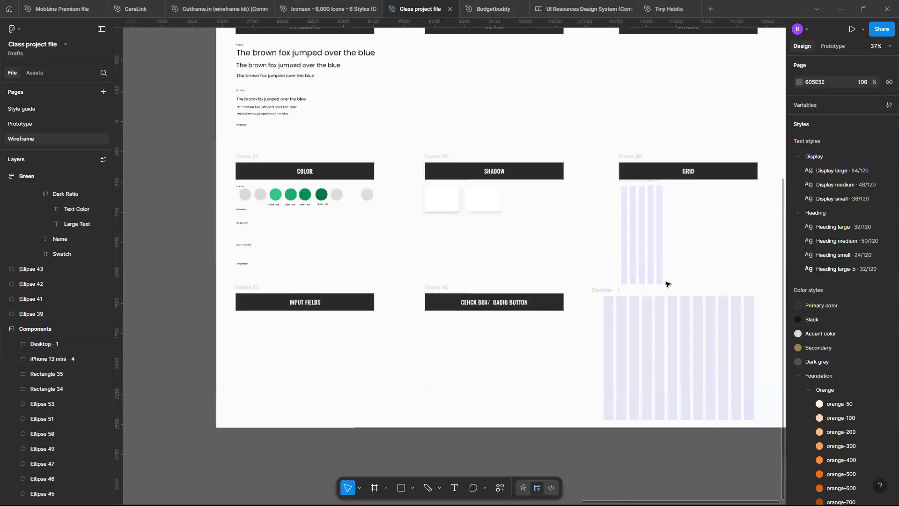
Review the style guide sections, from TYPOGRAPHY, BUTTON and SPACING down to INPUT FIELDS and the check box / radio button header.
scroll(667, 284, down, 2)
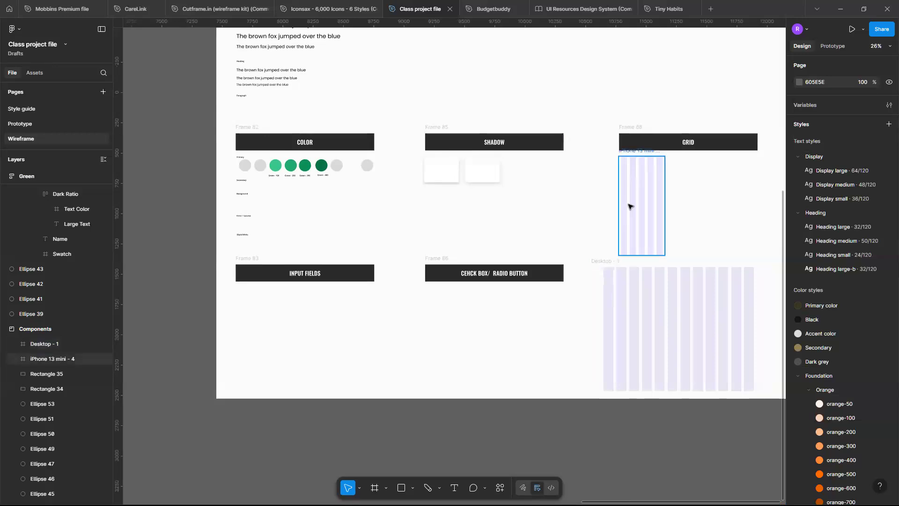
scroll(628, 206, down, 1)
scroll(629, 206, left, 4)
scroll(414, 200, up, 4)
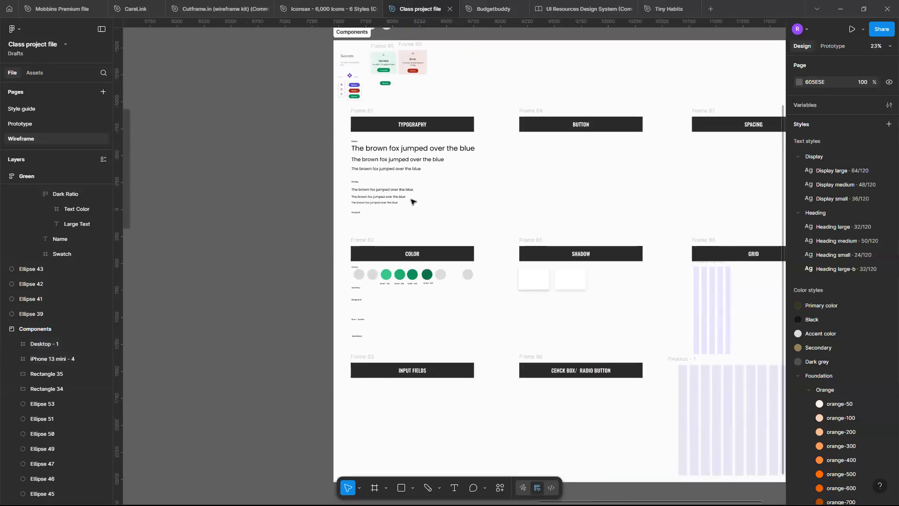
scroll(410, 262, down, 2)
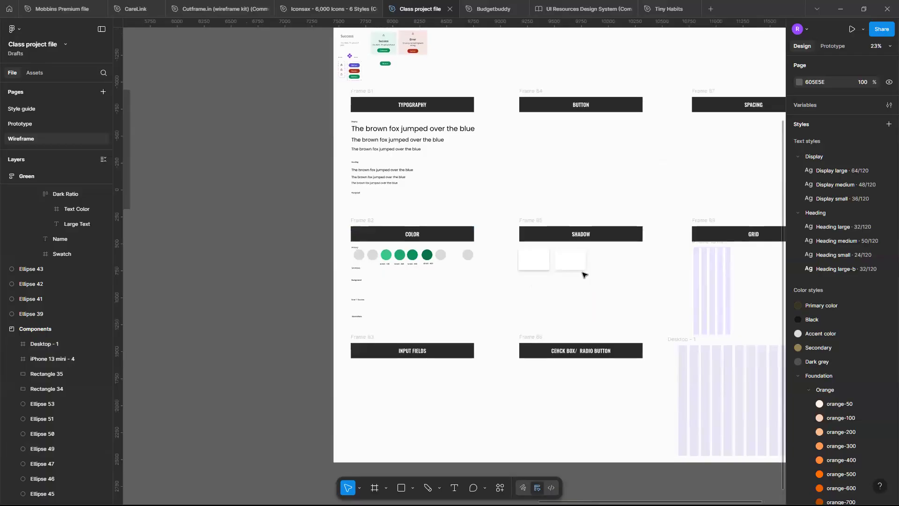
scroll(672, 271, right, 3)
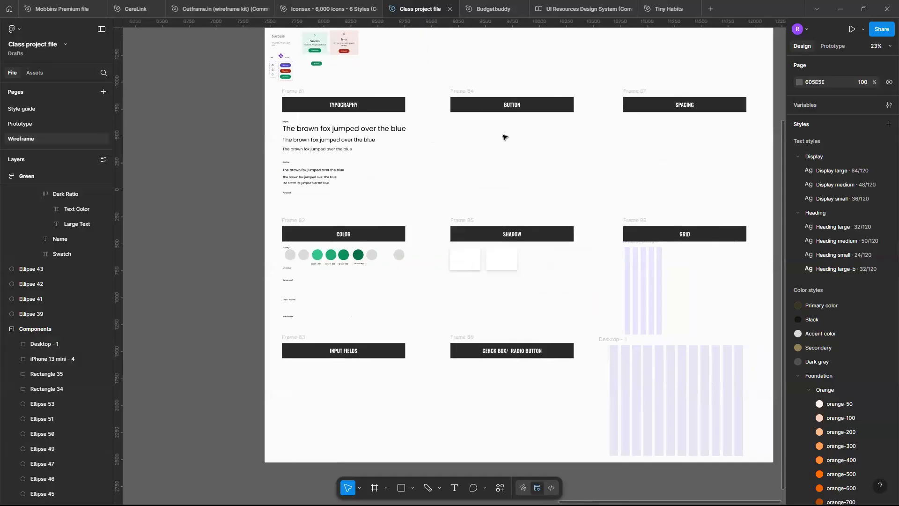
scroll(504, 137, up, 5)
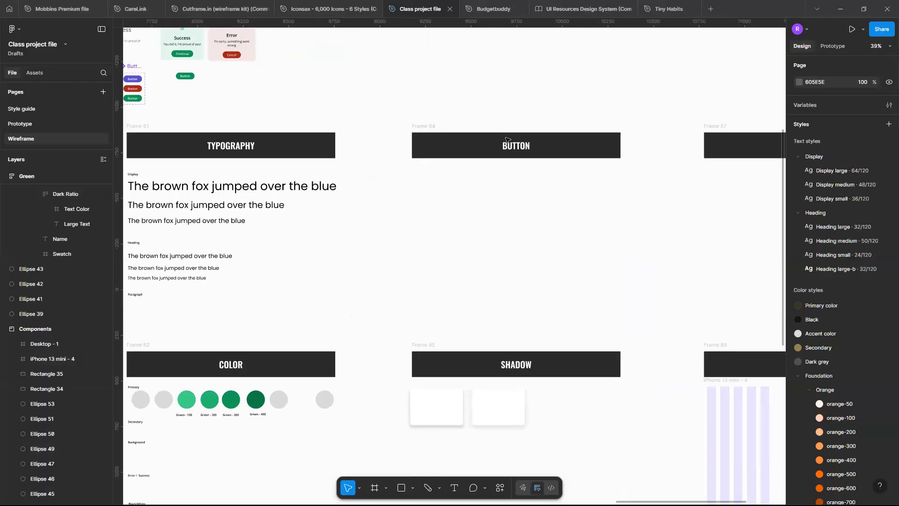
scroll(506, 139, down, 3)
scroll(506, 138, down, 3)
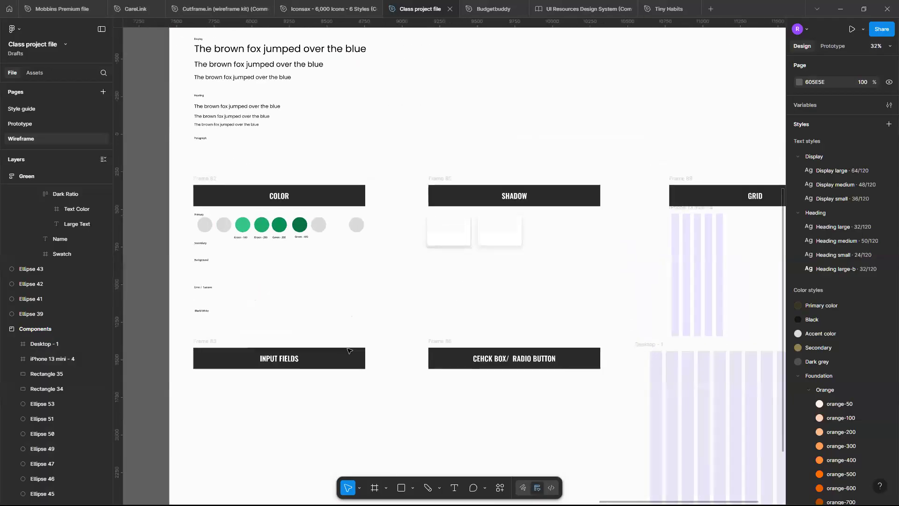
scroll(637, 360, up, 5)
scroll(636, 360, down, 2)
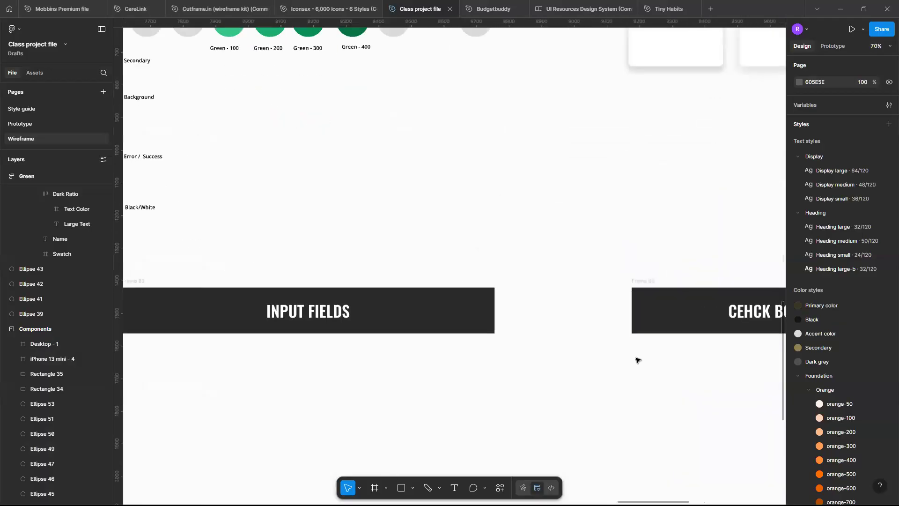
scroll(636, 361, down, 5)
Examine the Button and Alert Icon component sets and the Success and Error cards above the TYPOGRAPHY header.
scroll(581, 333, up, 5)
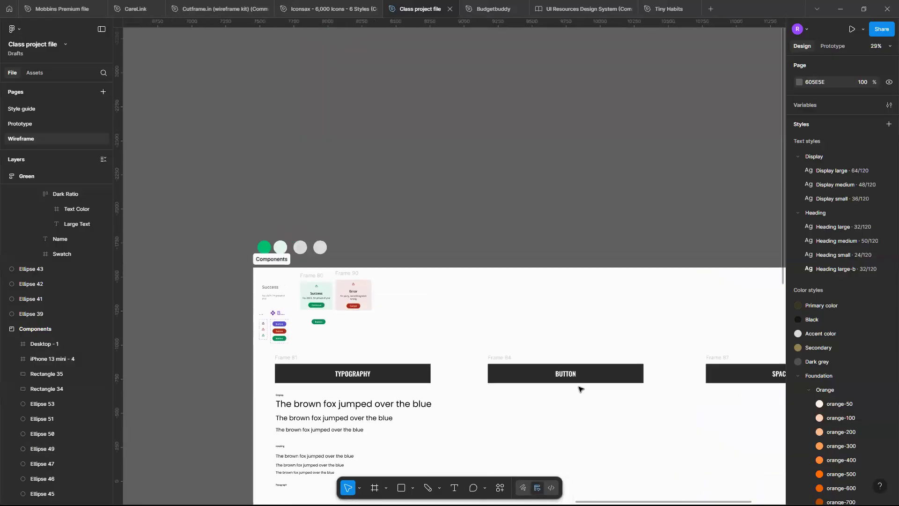
scroll(581, 388, down, 1)
scroll(580, 388, up, 3)
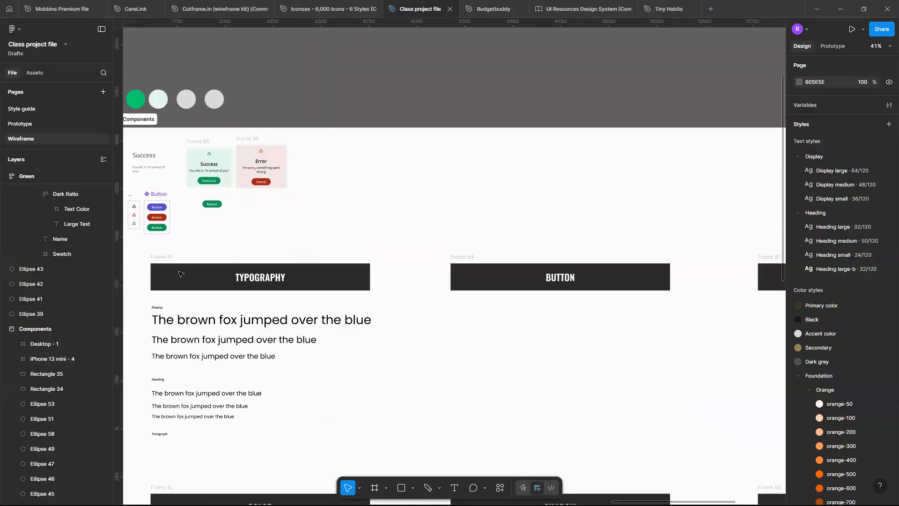
scroll(180, 273, up, 4)
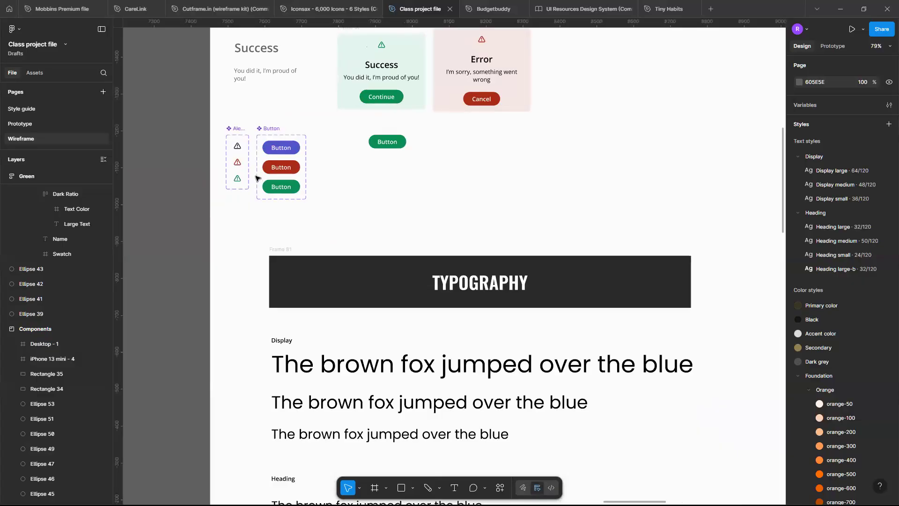
scroll(258, 174, up, 5)
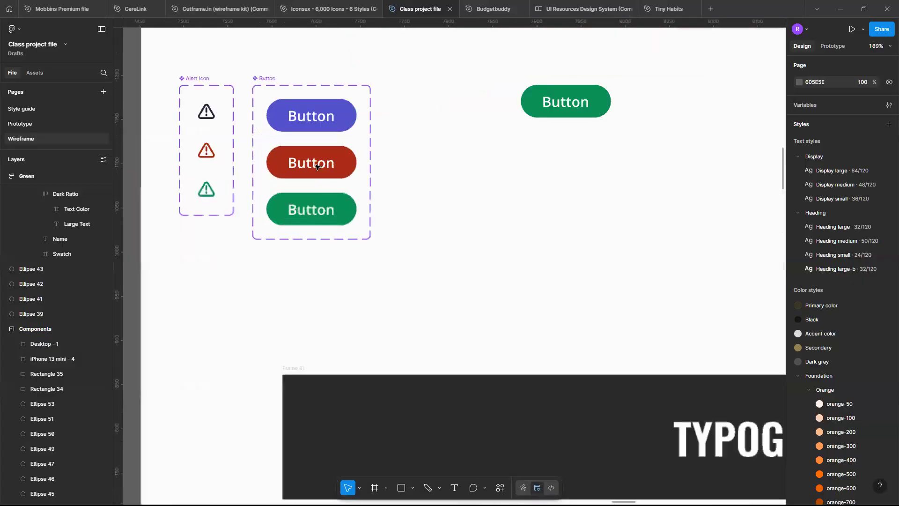
scroll(316, 166, up, 2)
scroll(317, 166, down, 6)
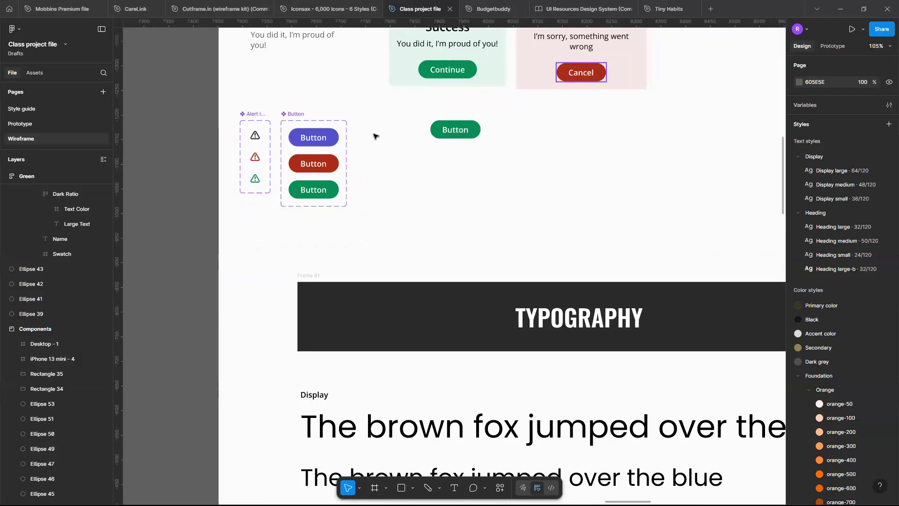
scroll(327, 140, right, 5)
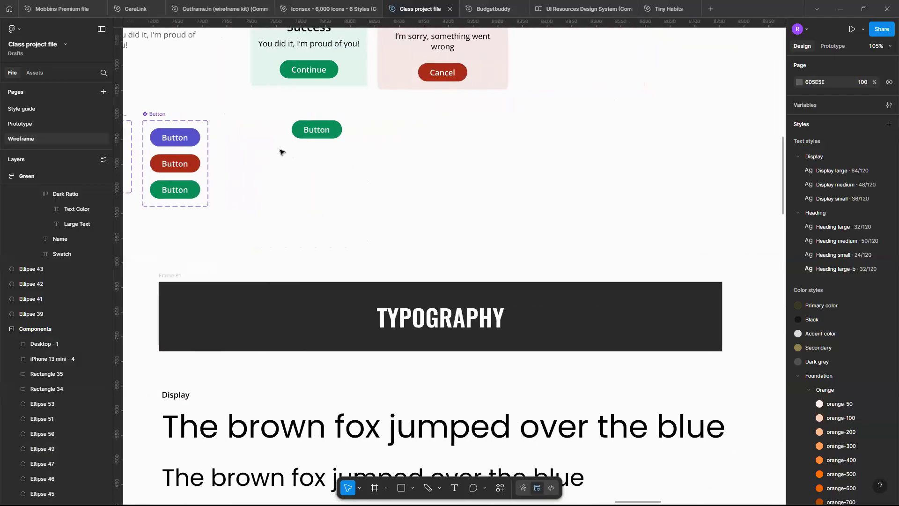
Copy the standalone green Success button instance and place the copy just below the left end of the BUTTON header.
click(314, 136)
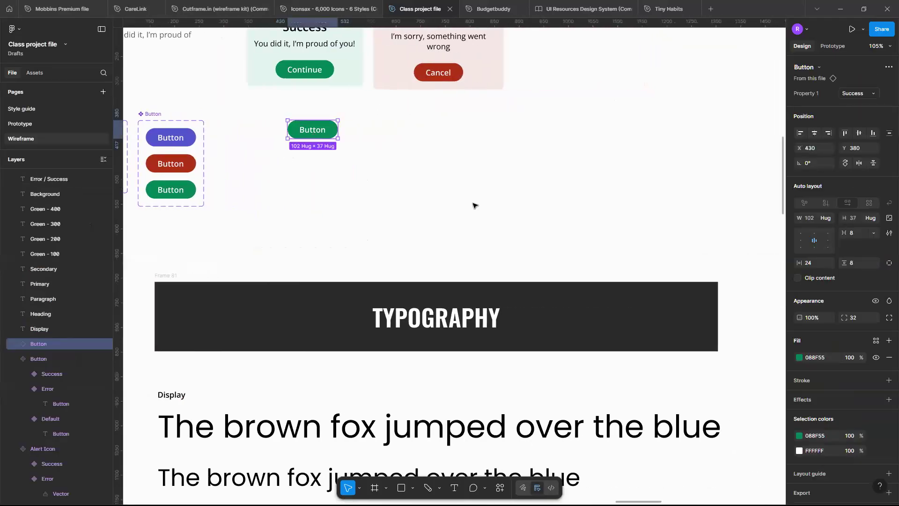
scroll(588, 305, down, 3)
scroll(587, 305, right, 10)
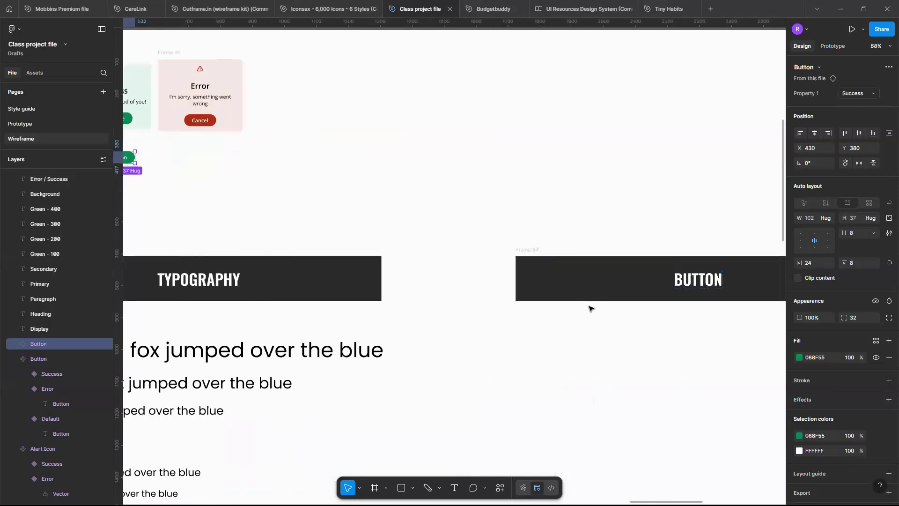
scroll(588, 305, up, 4)
scroll(590, 308, down, 2)
scroll(501, 307, right, 2)
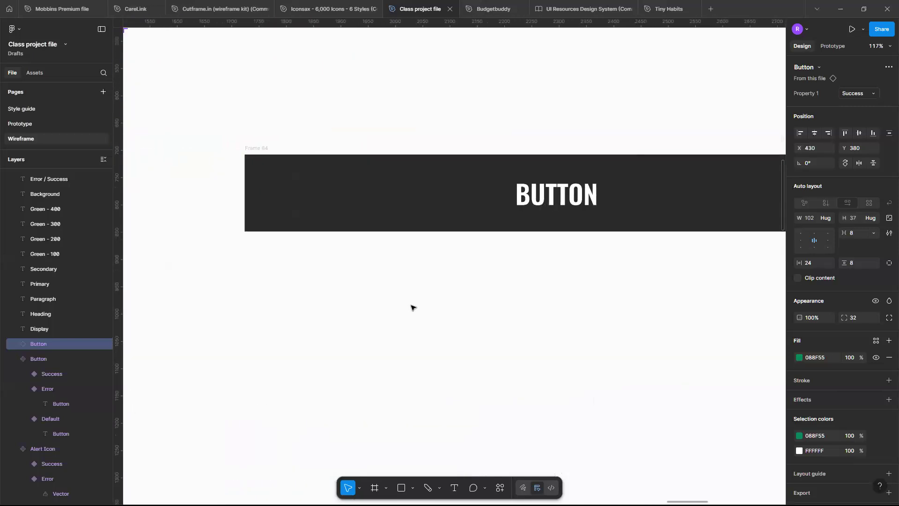
key(ctrl+v)
drag(465, 264, 300, 285)
scroll(300, 284, up, 5)
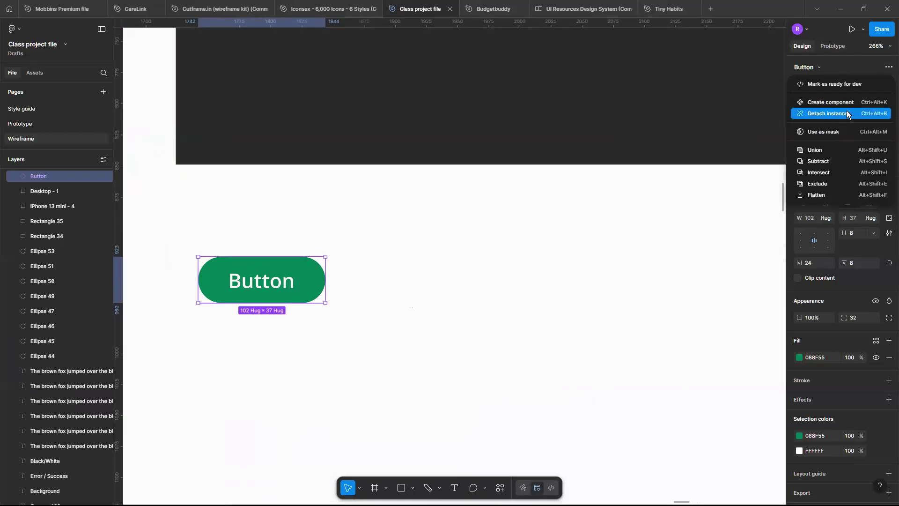
Detach the copied green button under the BUTTON header from its component and select the resulting frame.
click(847, 113)
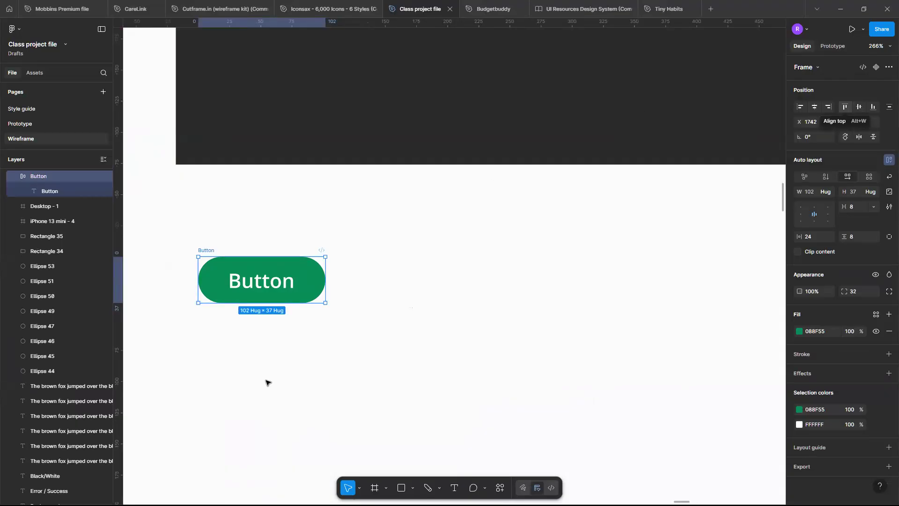
click(284, 328)
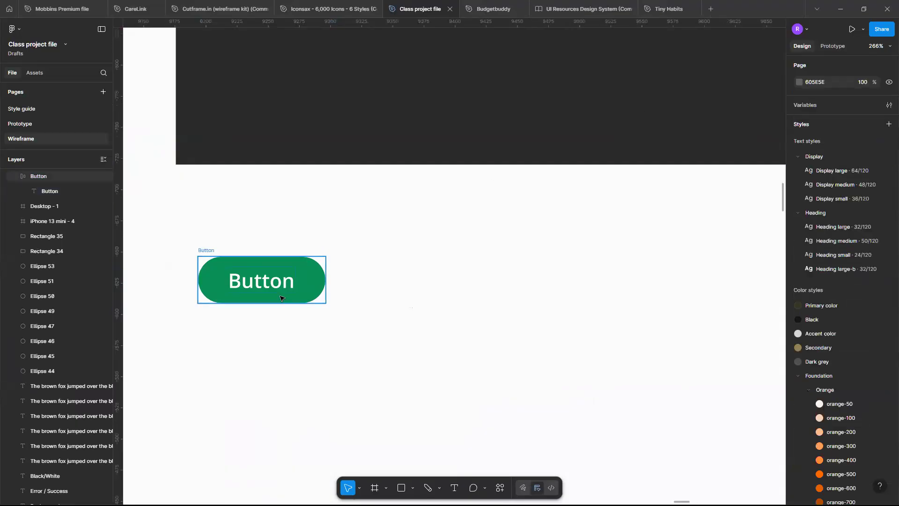
click(281, 298)
Examine the TYPOGRAPHY section's Display and Heading labels and sample lines, along with the button components above them.
scroll(327, 299, down, 5)
scroll(327, 299, left, 3)
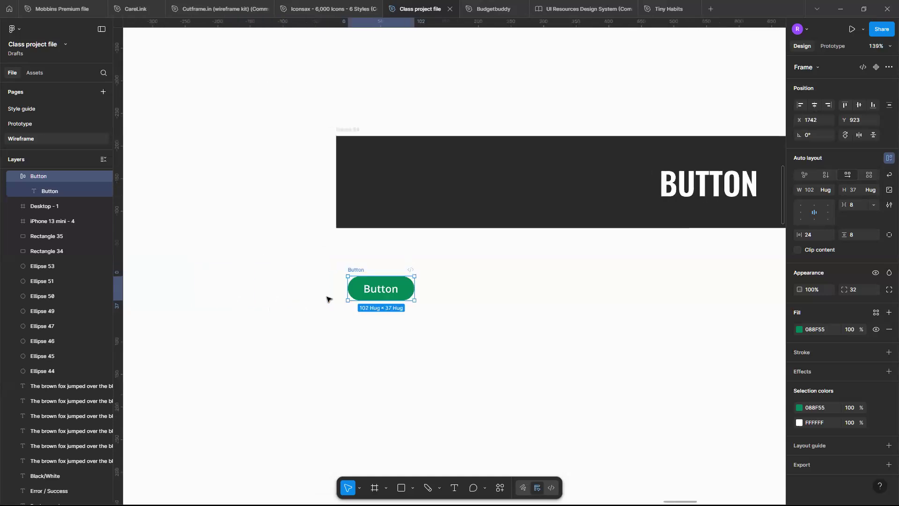
scroll(327, 298, down, 5)
scroll(327, 298, left, 3)
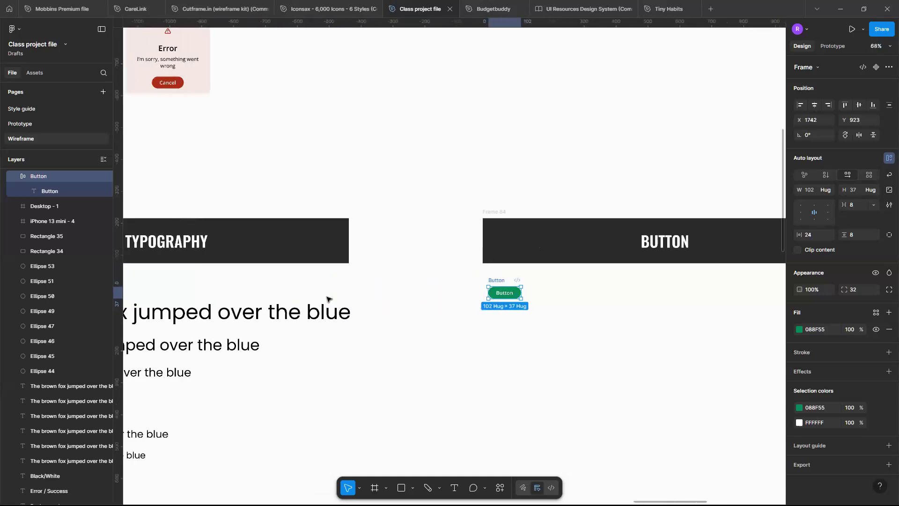
scroll(327, 299, left, 3)
scroll(325, 296, left, 1)
scroll(323, 295, down, 2)
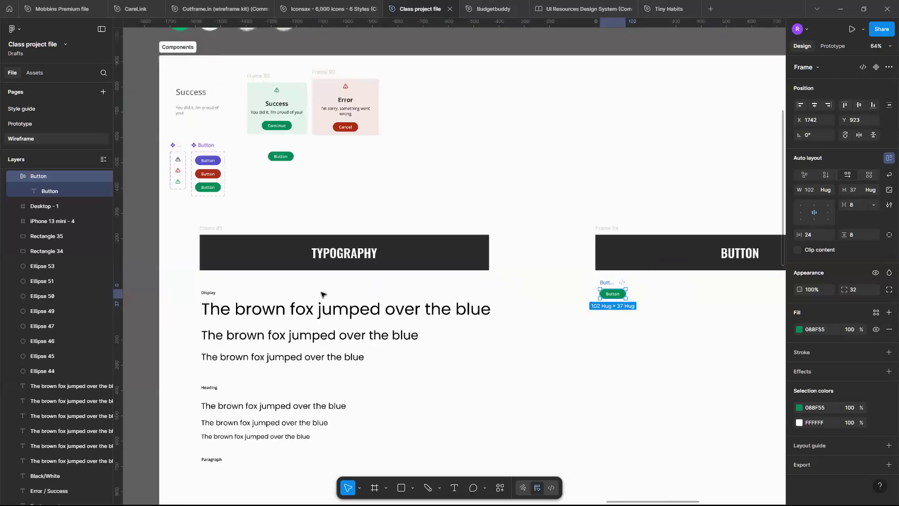
scroll(321, 294, down, 3)
scroll(322, 294, left, 1)
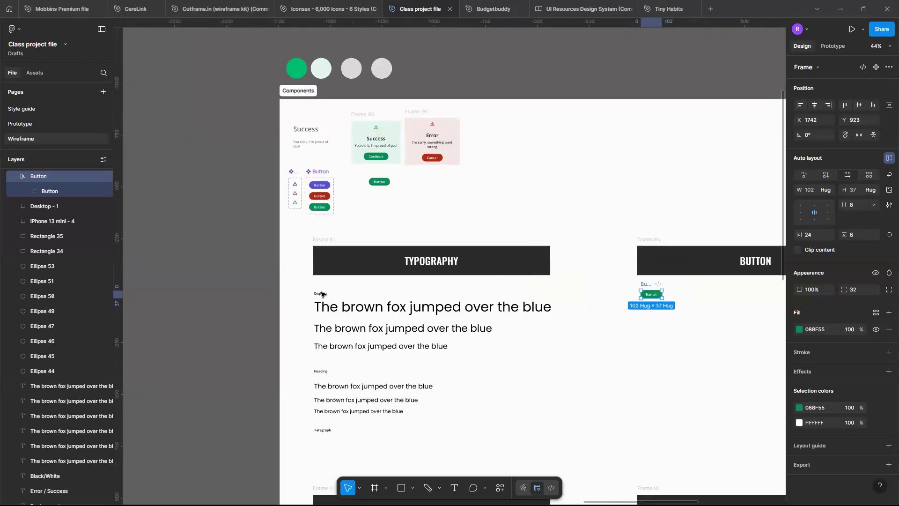
scroll(322, 294, up, 5)
scroll(322, 294, down, 1)
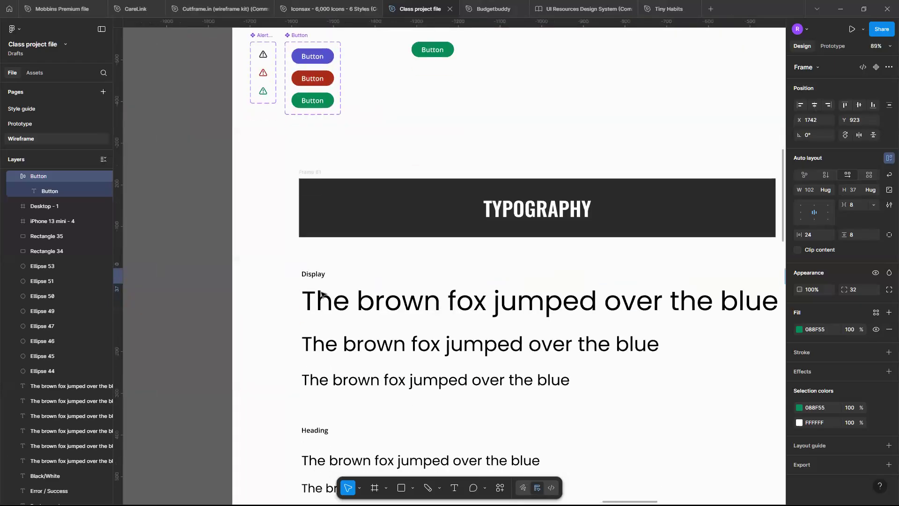
scroll(321, 294, down, 3)
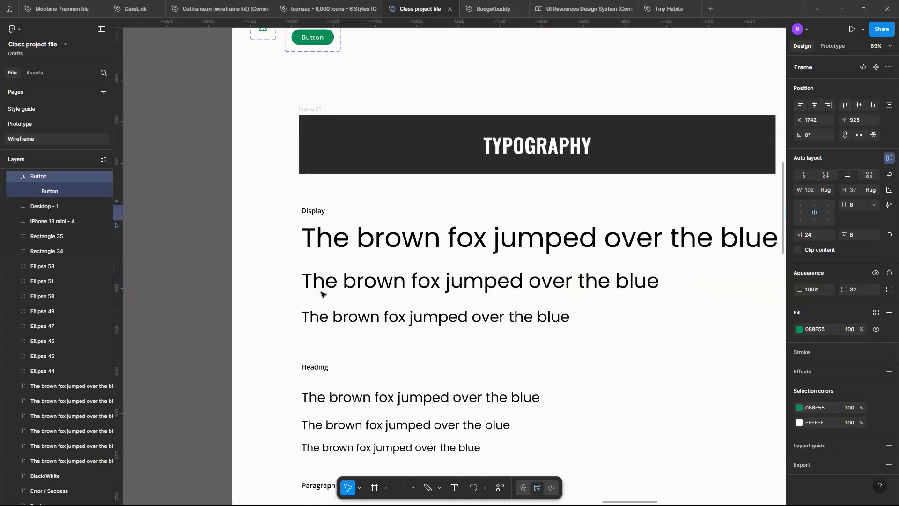
Examine the TYPOGRAPHY samples, the COLOR swatches with their labels, and the neighbouring BUTTON and SHADOW sections.
scroll(321, 294, down, 2)
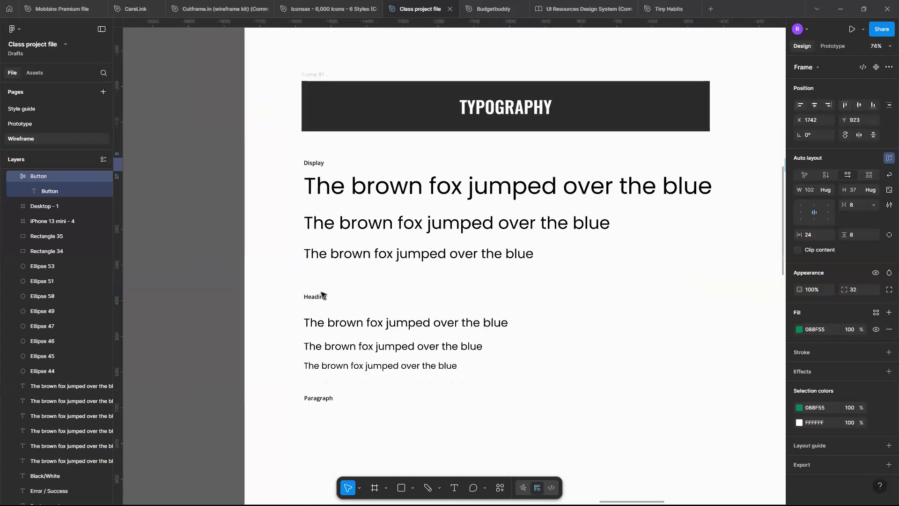
scroll(321, 294, down, 4)
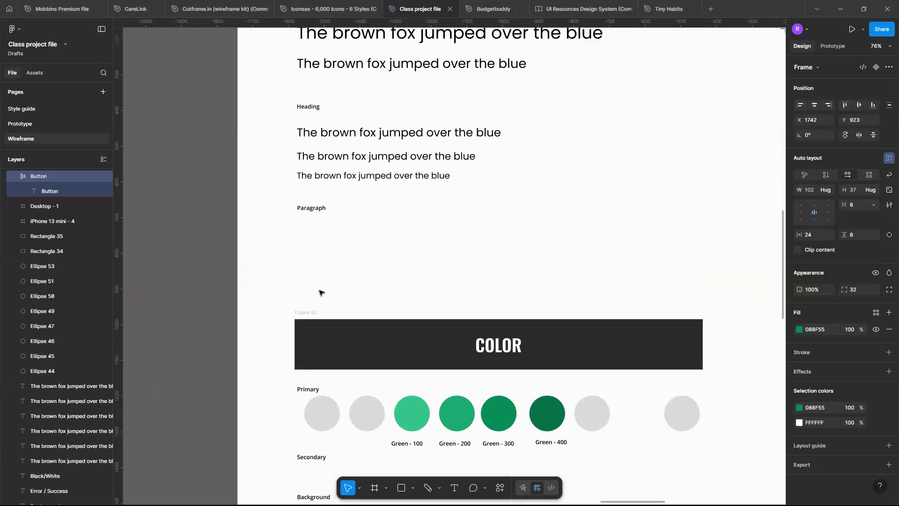
scroll(322, 294, down, 3)
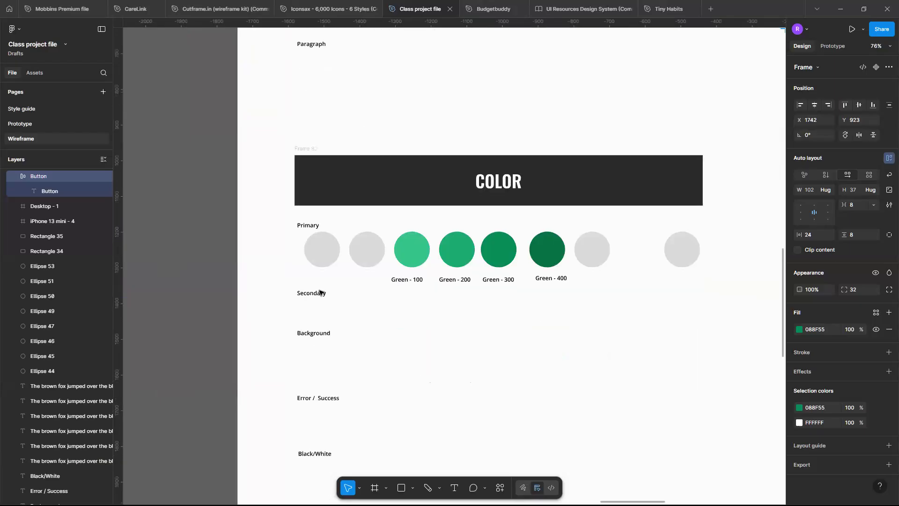
scroll(320, 292, down, 3)
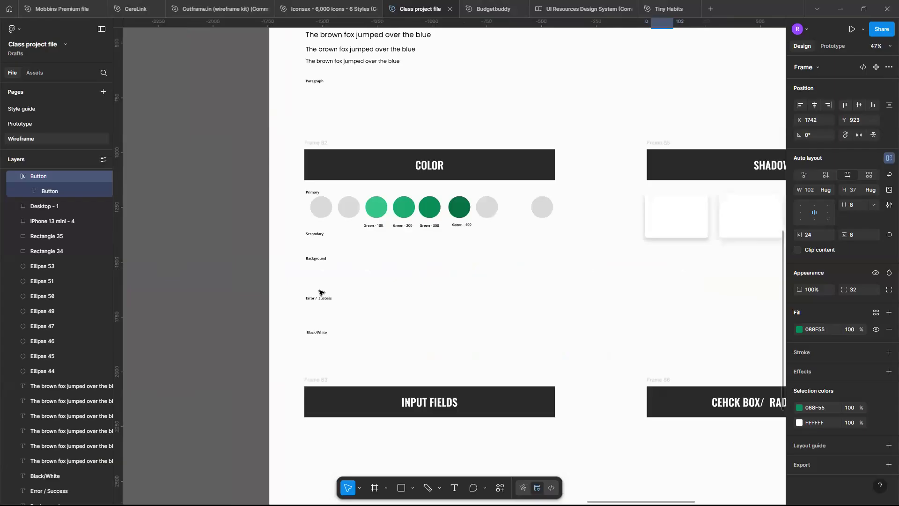
scroll(320, 292, up, 6)
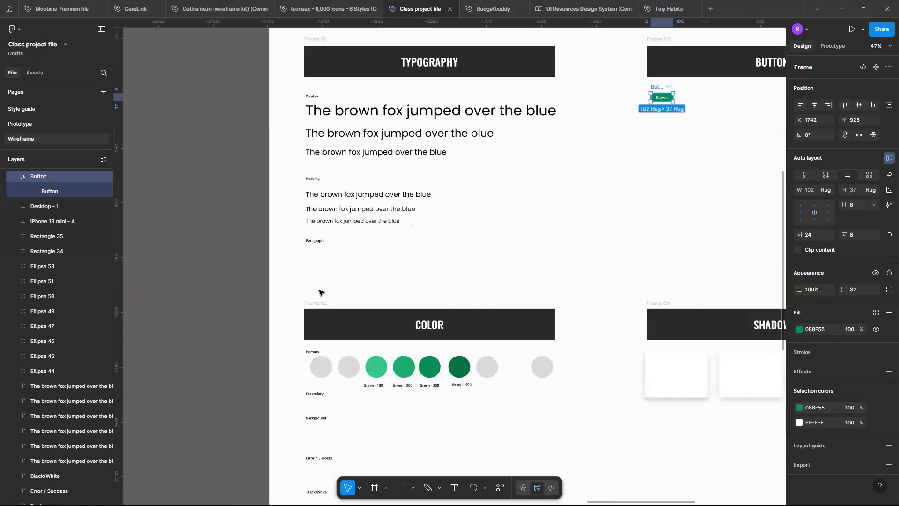
scroll(320, 292, down, 3)
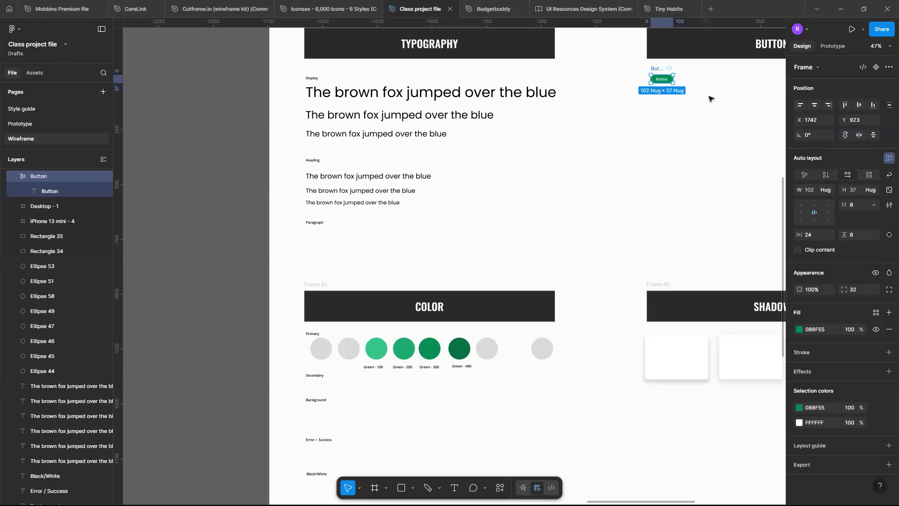
scroll(521, 147, up, 1)
scroll(521, 147, left, 2)
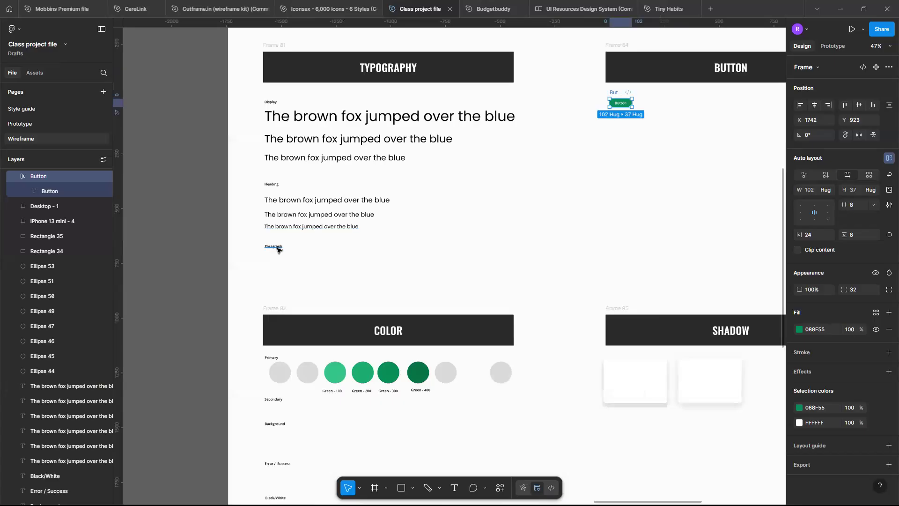
Copy the TYPOGRAPHY section's Paragraph label and place the copy above the green button, flush with the BUTTON header's left edge.
click(276, 247)
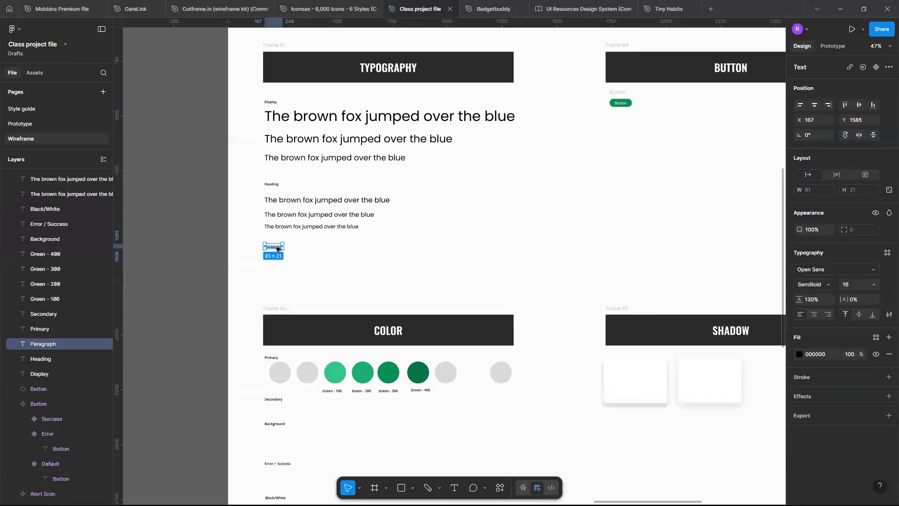
scroll(552, 257, up, 10)
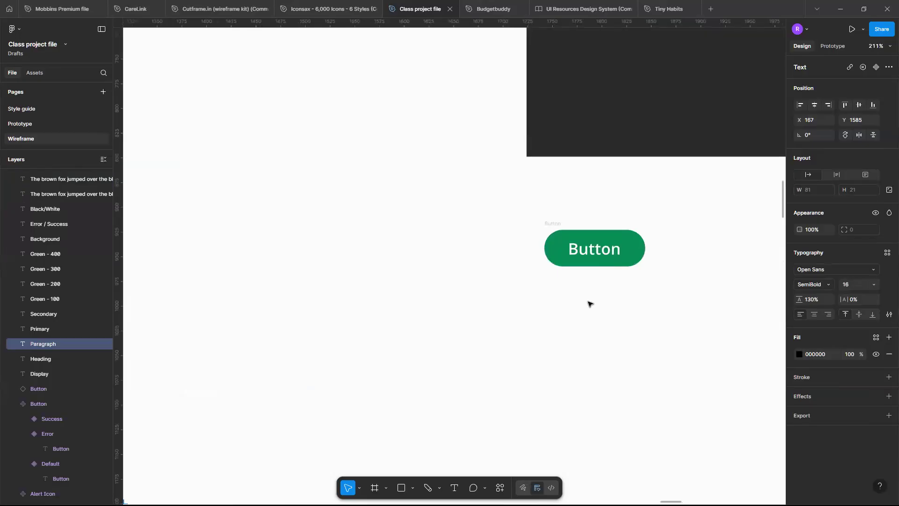
key(ctrl+v)
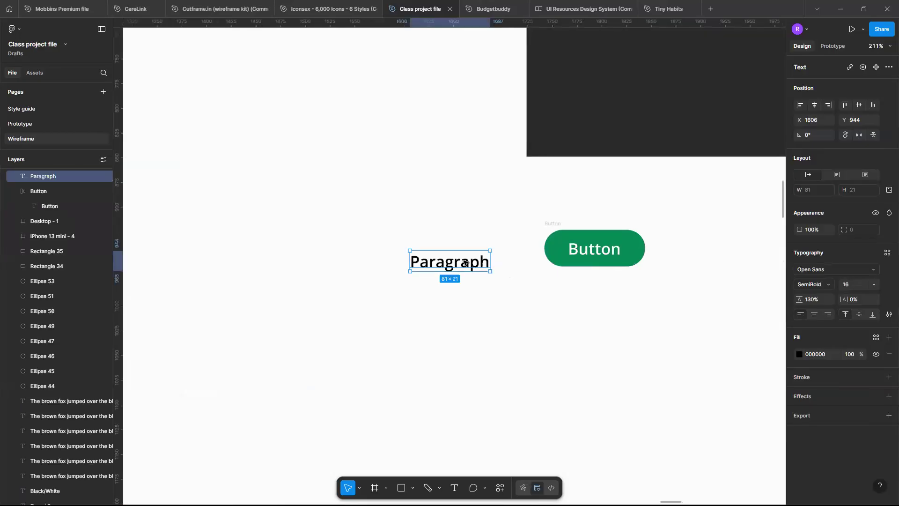
drag(472, 263, 588, 202)
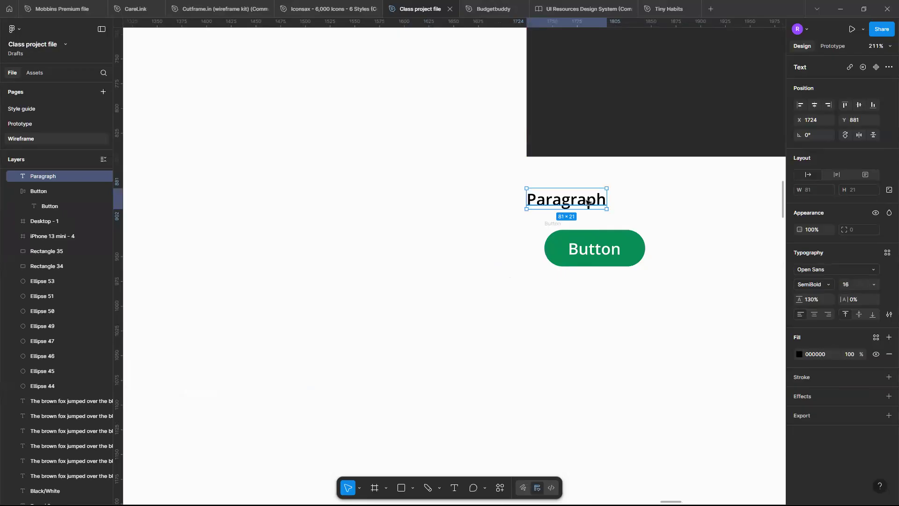
Move the green button under the BUTTON header to about X 1872, Y 898, leaving room for a label beside it.
click(592, 246)
drag(624, 240, 606, 240)
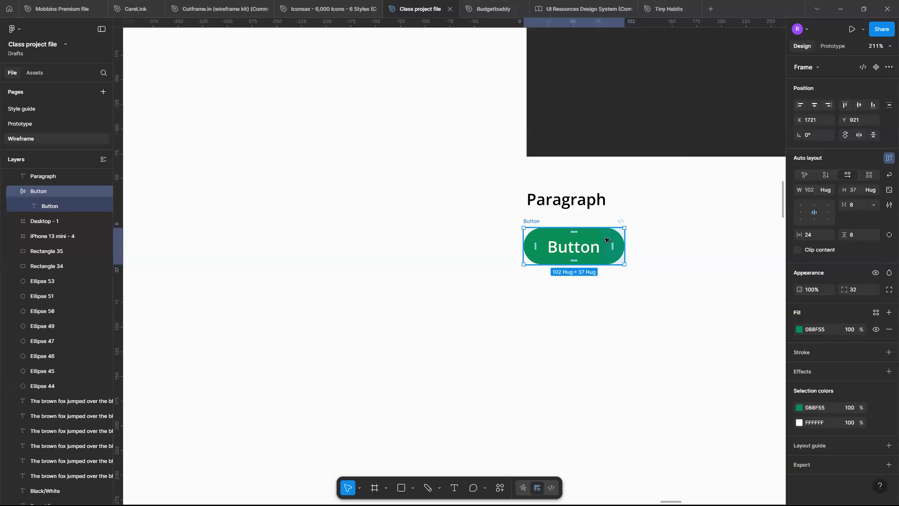
click(606, 240)
scroll(589, 242, down, 5)
drag(541, 244, 636, 229)
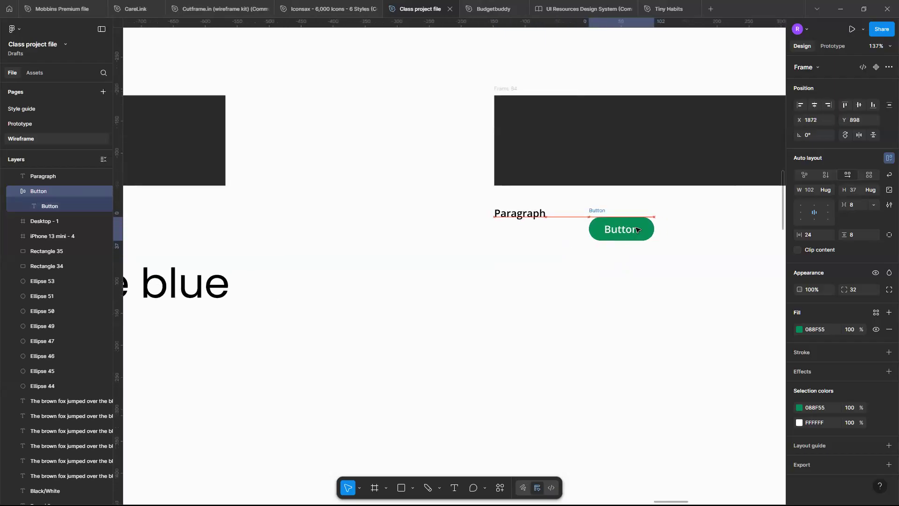
Replace the text of the copied Paragraph label beside the green button with "Primary".
click(542, 216)
double_click(542, 215)
key(BackSpace)
key(Return)
text(p)
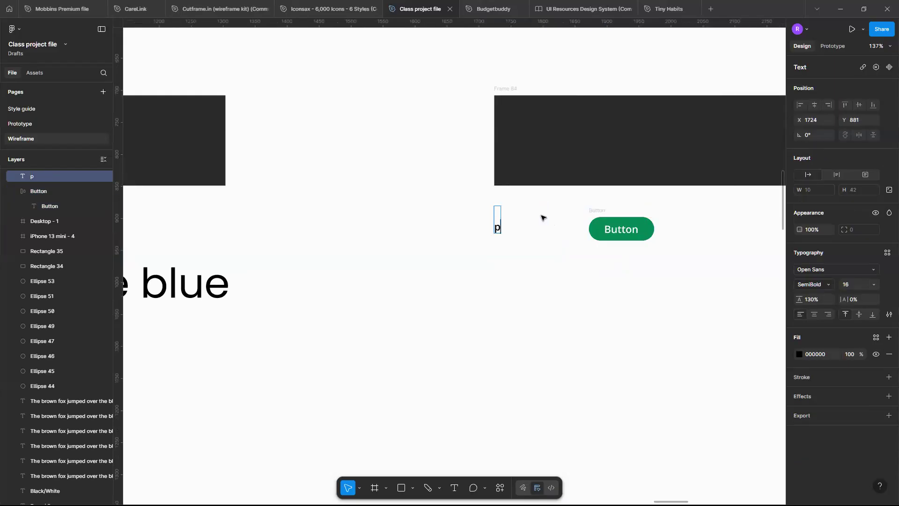
key(BackSpace)
key(Return)
text(p)
key(BackSpace)
text(Primary)
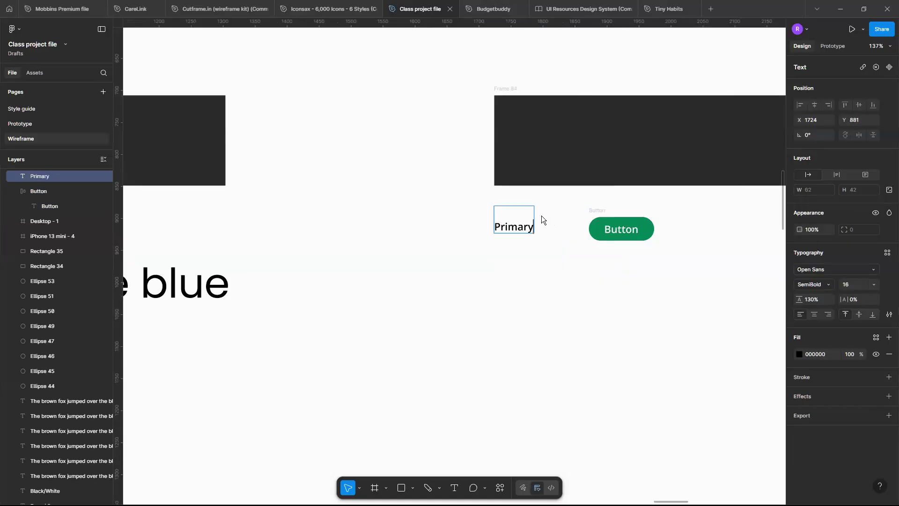
click(541, 261)
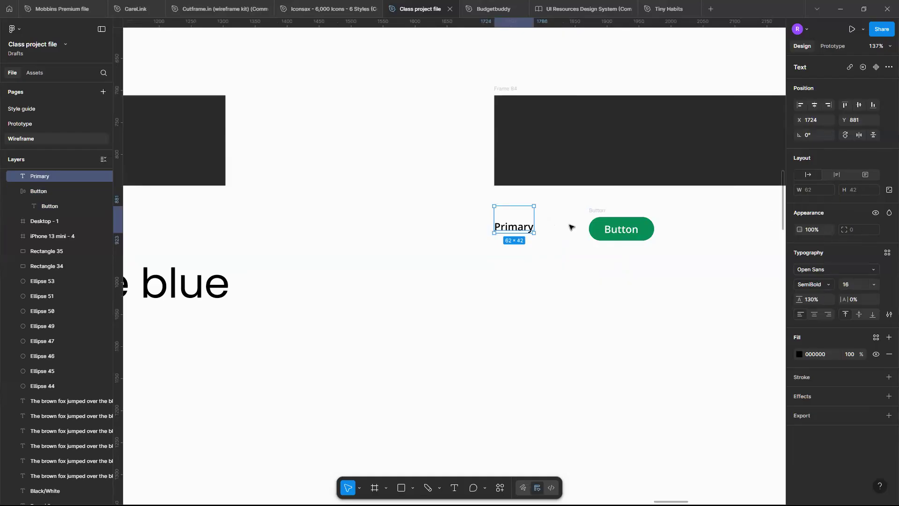
Set the Primary label's line height to 120% and move it up slightly to Y 879.
scroll(488, 228, up, 3)
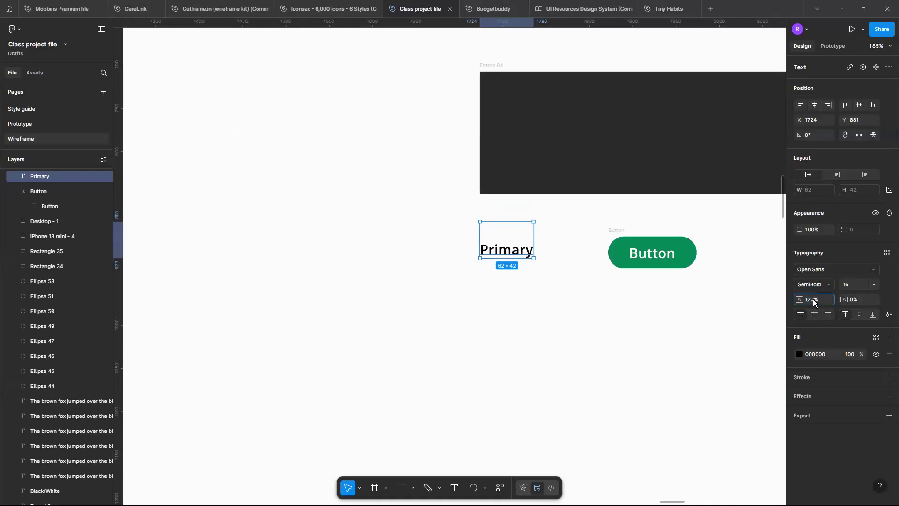
key(Return)
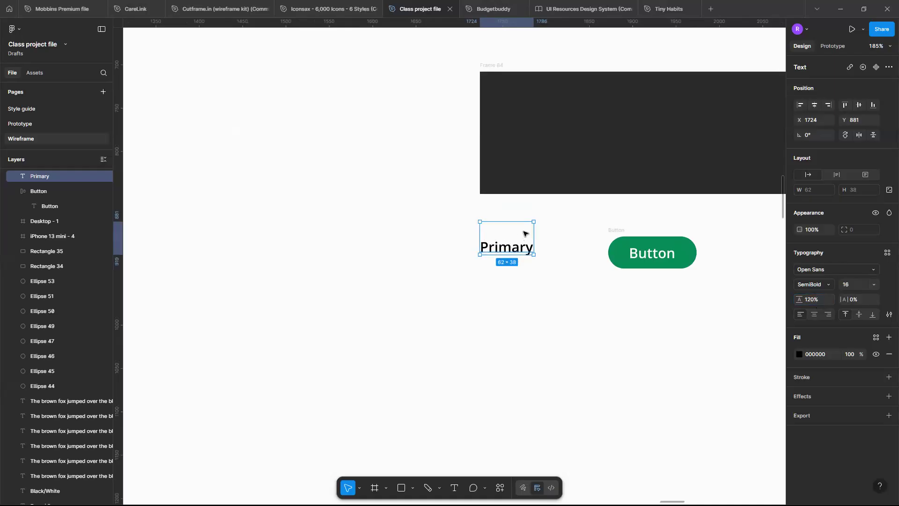
mouse_move(517, 221)
mouse_down()
mouse_move(517, 242)
mouse_move(517, 219)
mouse_up()
click(806, 175)
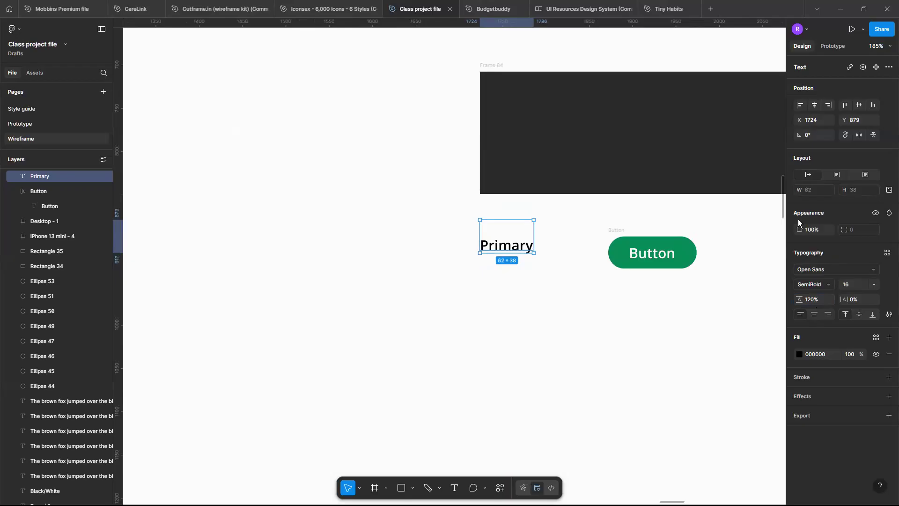
click(545, 318)
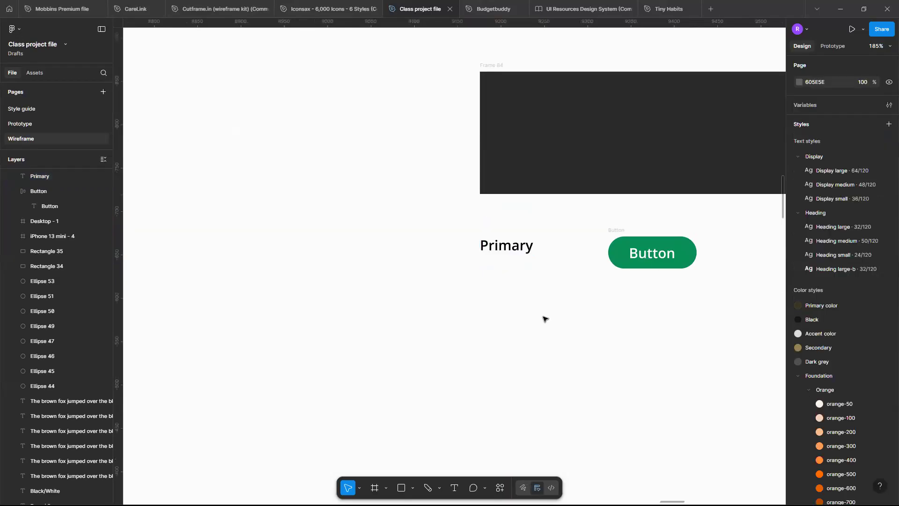
Delete the Primary label with the blank first line and add a fresh "Primary" text label beside the green button.
click(516, 239)
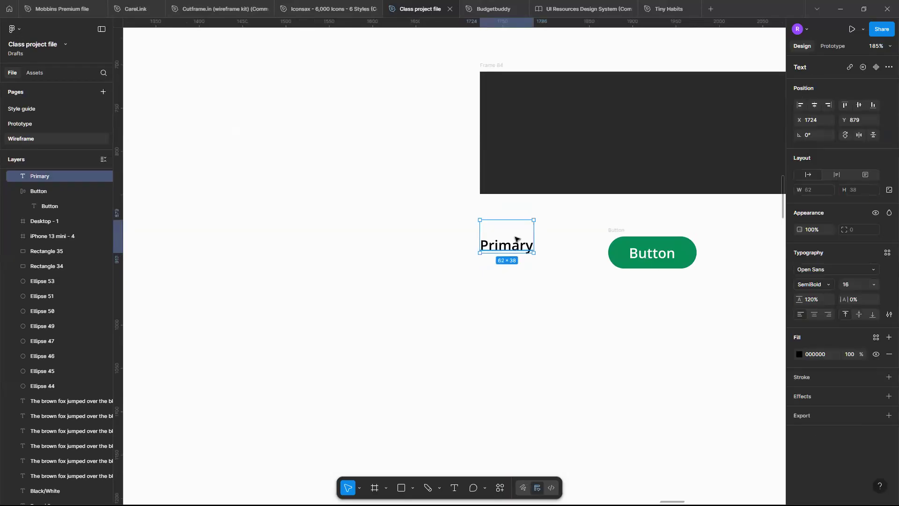
key(Delete)
key(t)
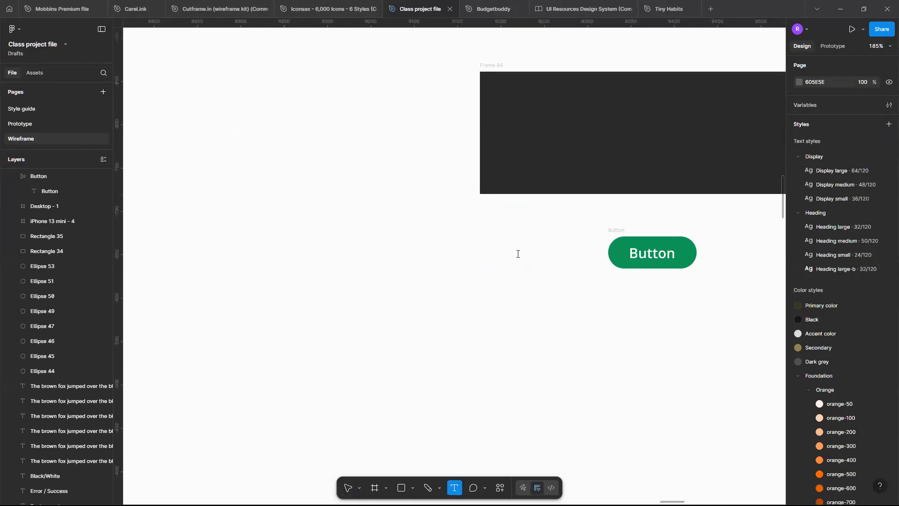
click(518, 254)
text(P)
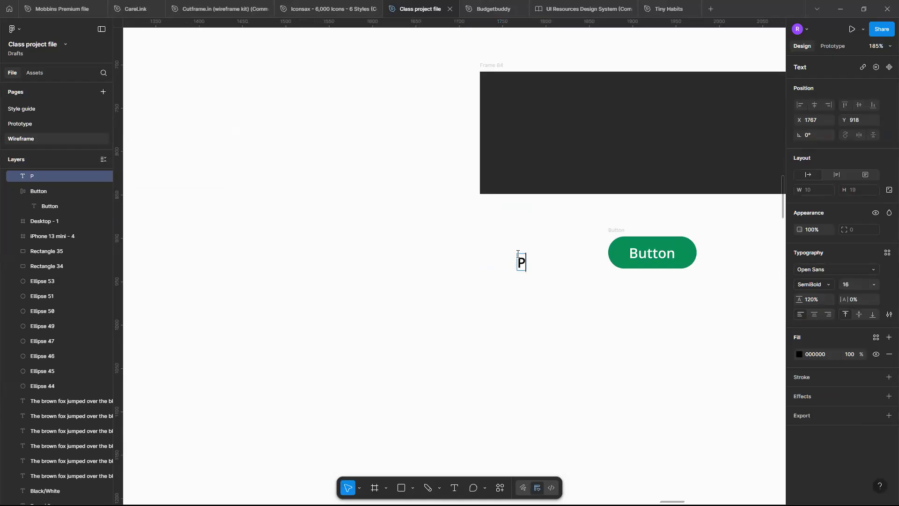
text(rimaru)
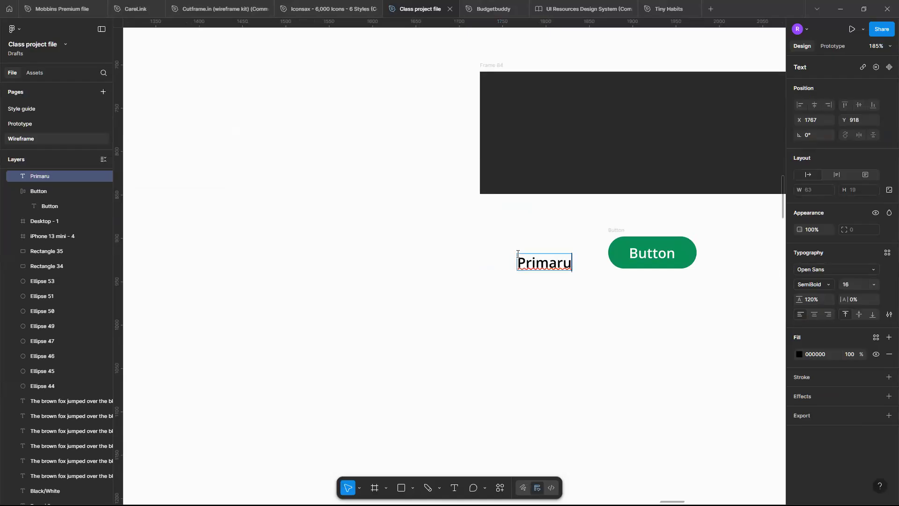
key(BackSpace)
text(y)
key(Escape)
Align the Primary label with the BUTTON header's left edge, then duplicate it below and change the copy's text to "Secondary".
drag(543, 269, 515, 319)
double_click(508, 322)
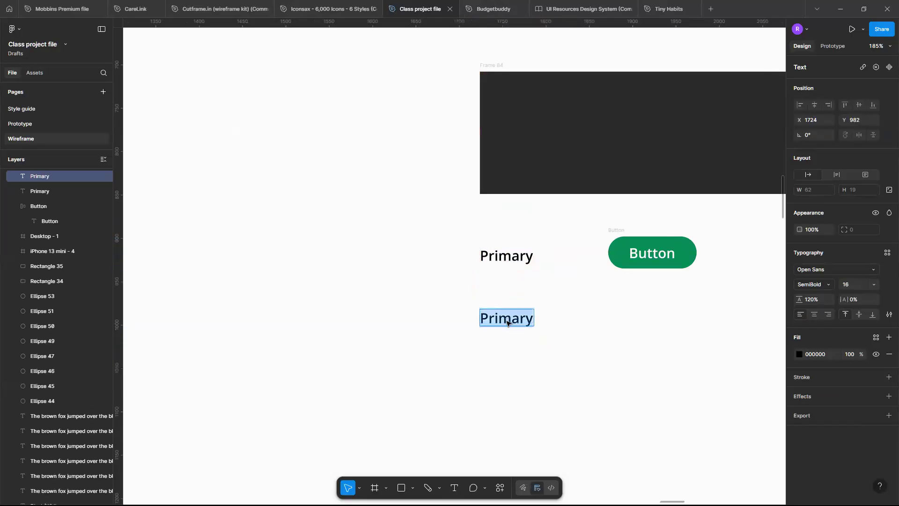
text(S)
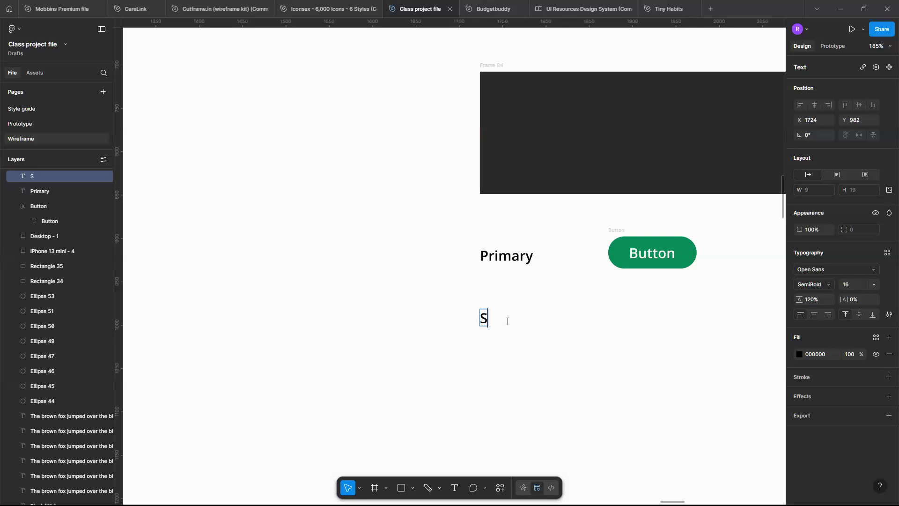
text(econdary)
key(Escape)
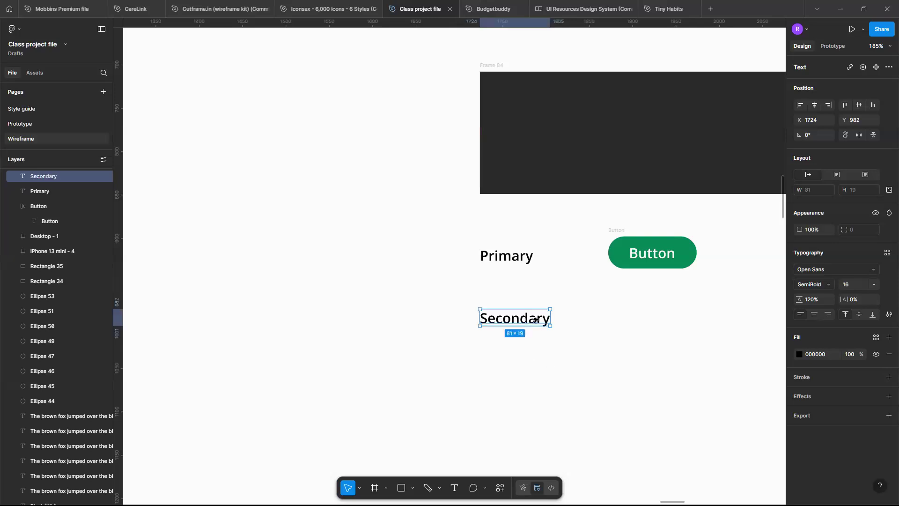
Duplicate the Secondary label below itself and change the copy's text to "Tertiary".
drag(537, 318, 534, 381)
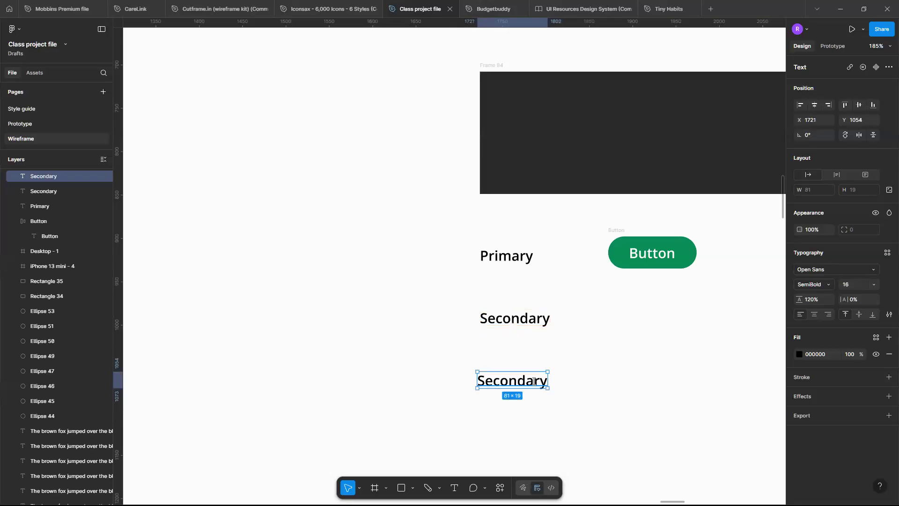
double_click(534, 381)
text(T)
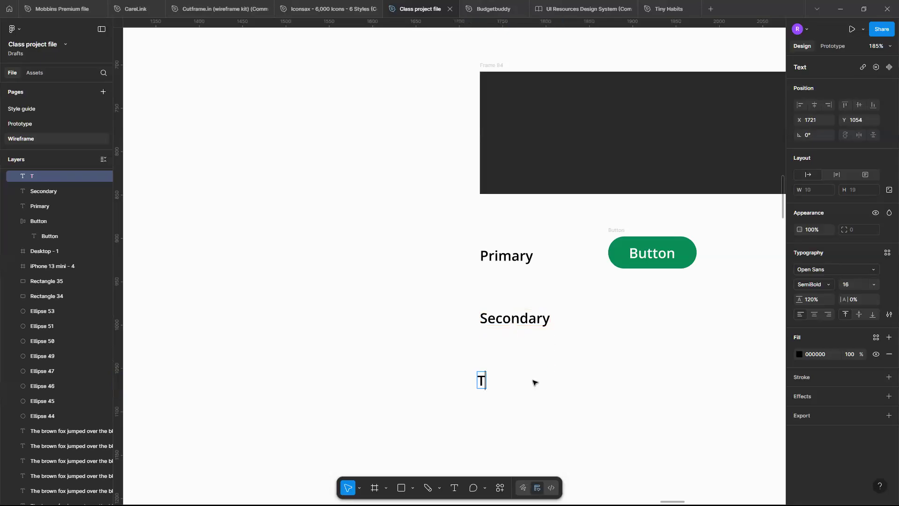
text(ertiary)
key(Escape)
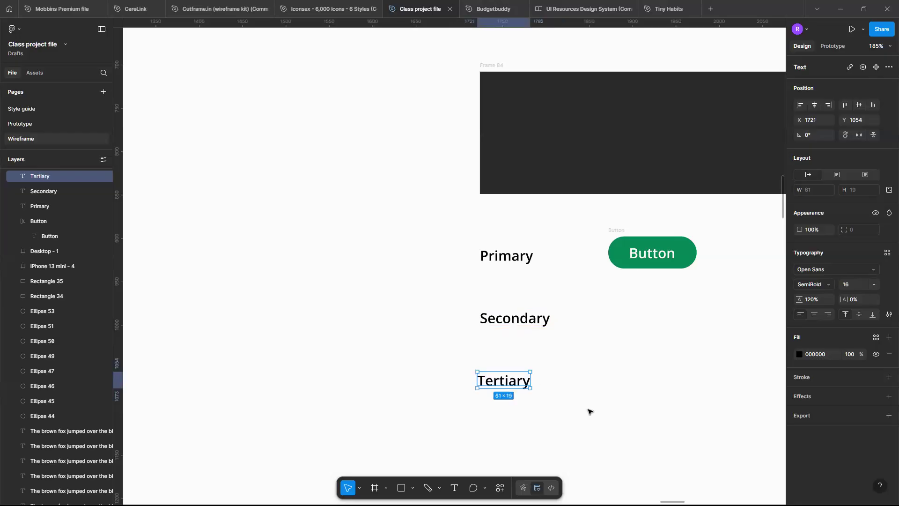
Spread the Primary, Secondary and Tertiary labels apart by stretching their joint selection to about 255 high, and select the Secondary label.
scroll(588, 411, down, 2)
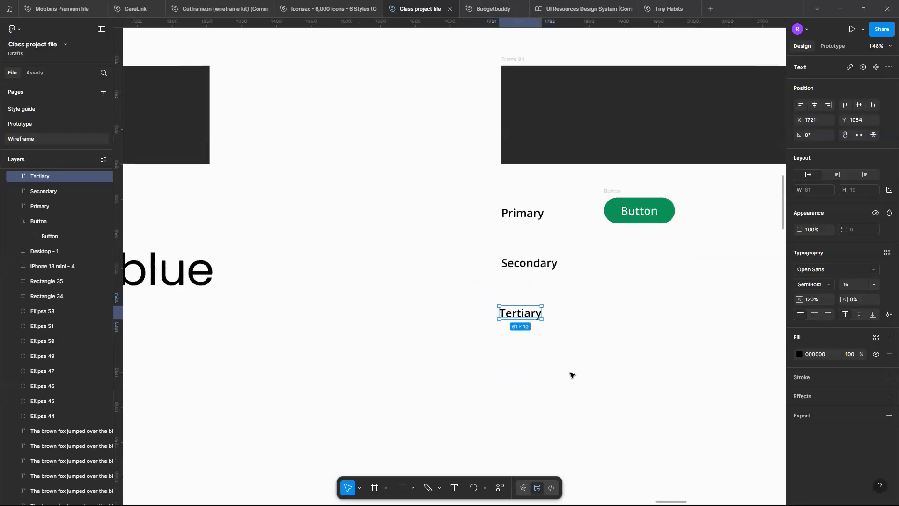
click(580, 339)
scroll(430, 206, right, 2)
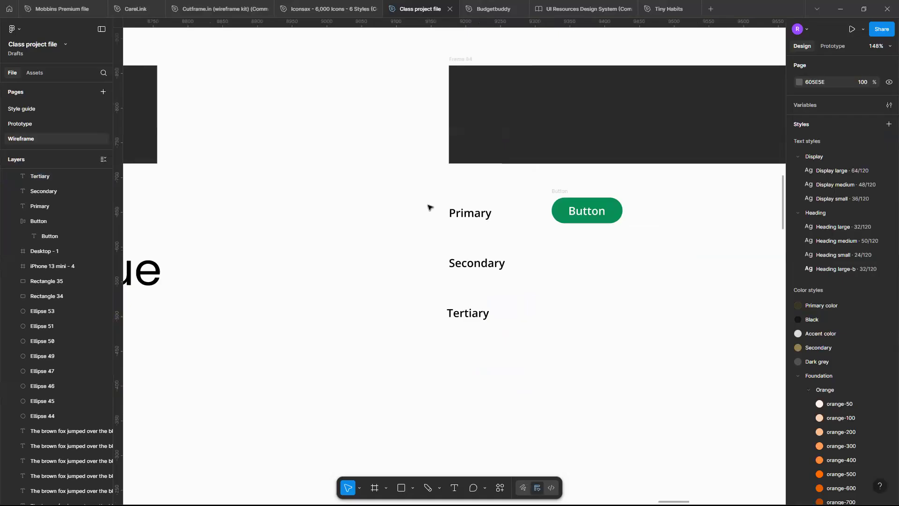
drag(500, 363, 427, 204)
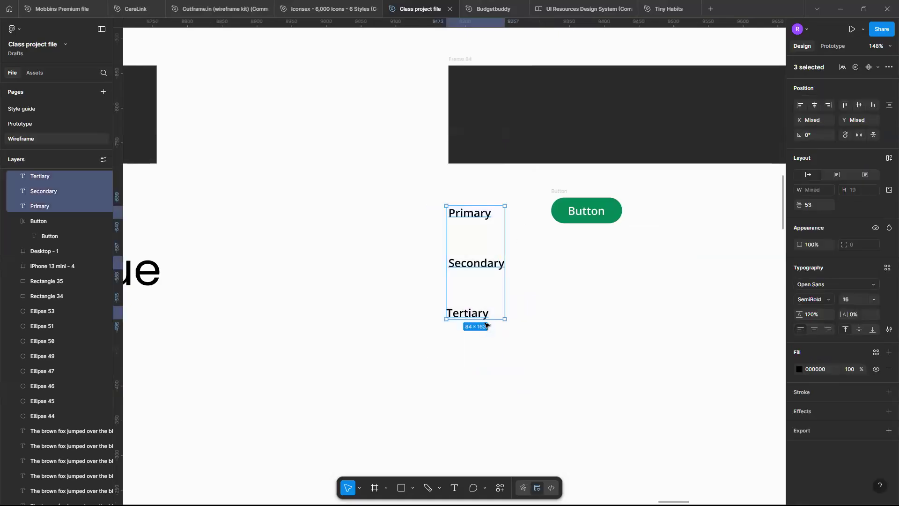
drag(485, 320, 484, 383)
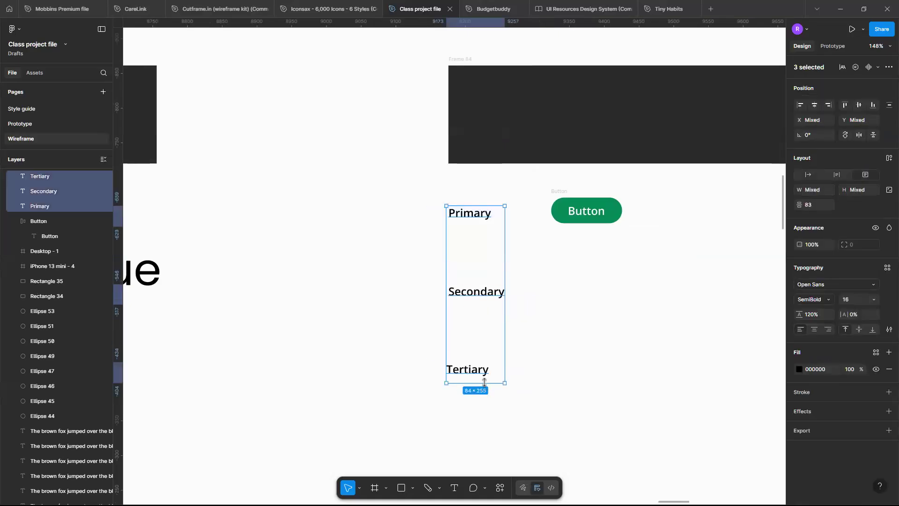
click(459, 295)
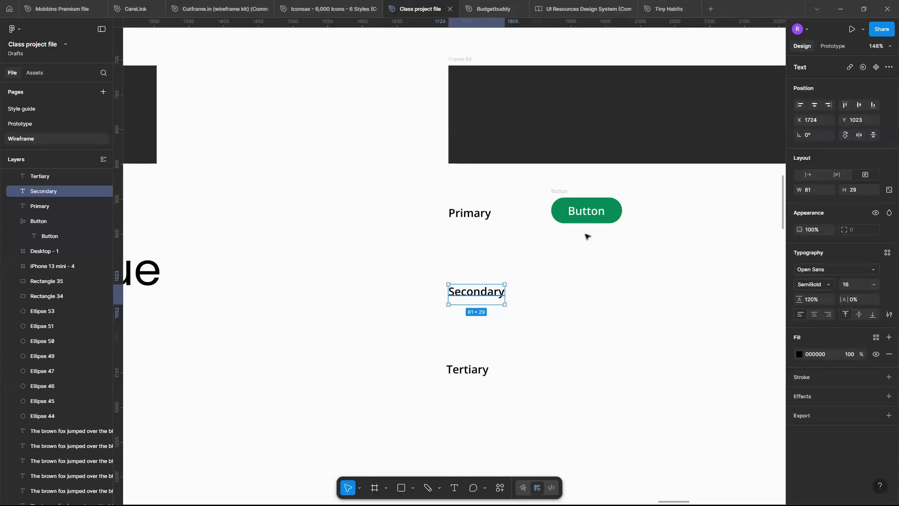
Examine the Start now and Download App buttons on the Fitness landing page as a reference for primary and secondary styles.
click(619, 211)
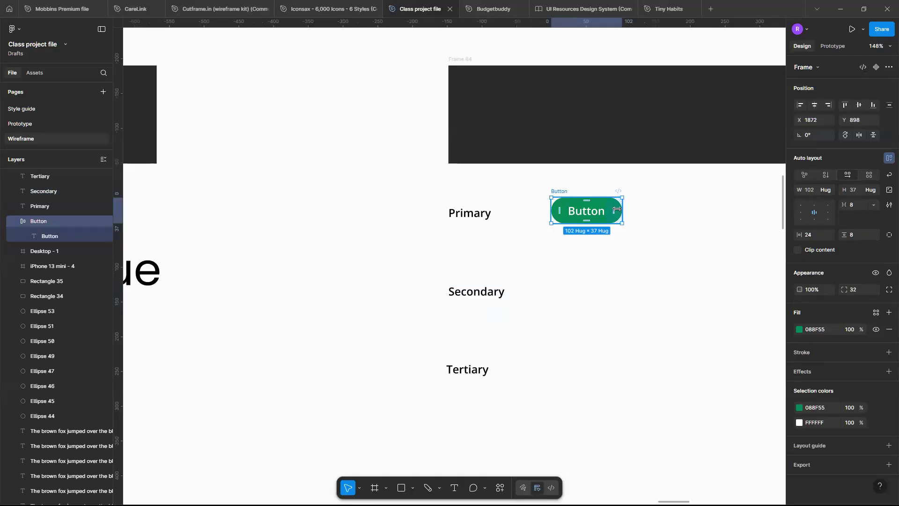
scroll(618, 210, down, 5)
scroll(618, 211, left, 5)
scroll(618, 211, down, 5)
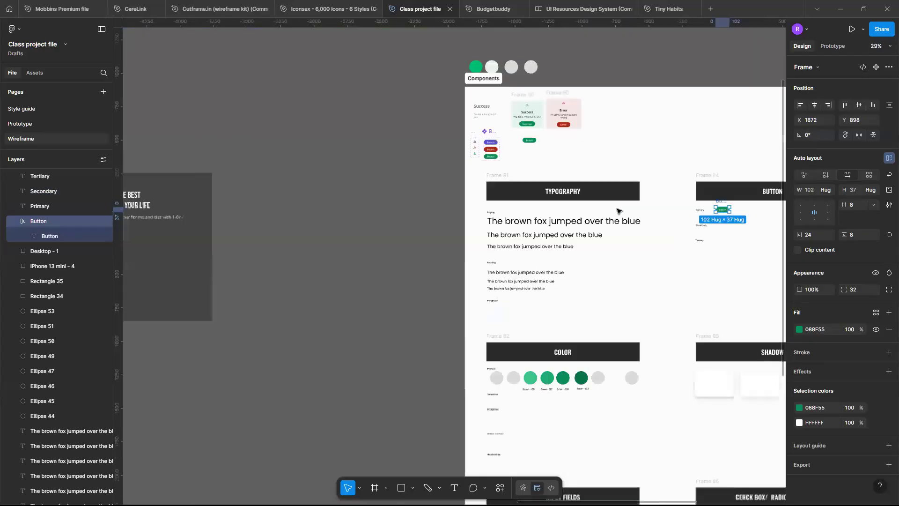
scroll(617, 210, left, 10)
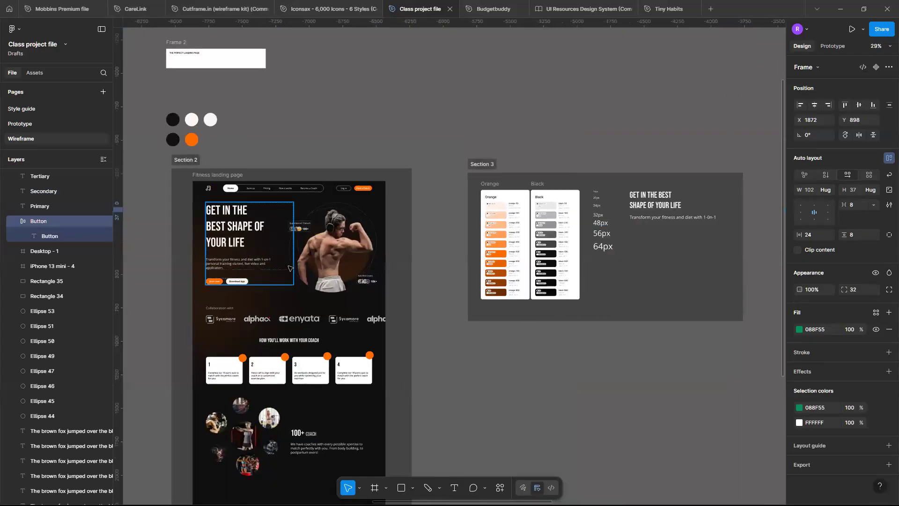
scroll(289, 267, up, 8)
scroll(290, 266, down, 5)
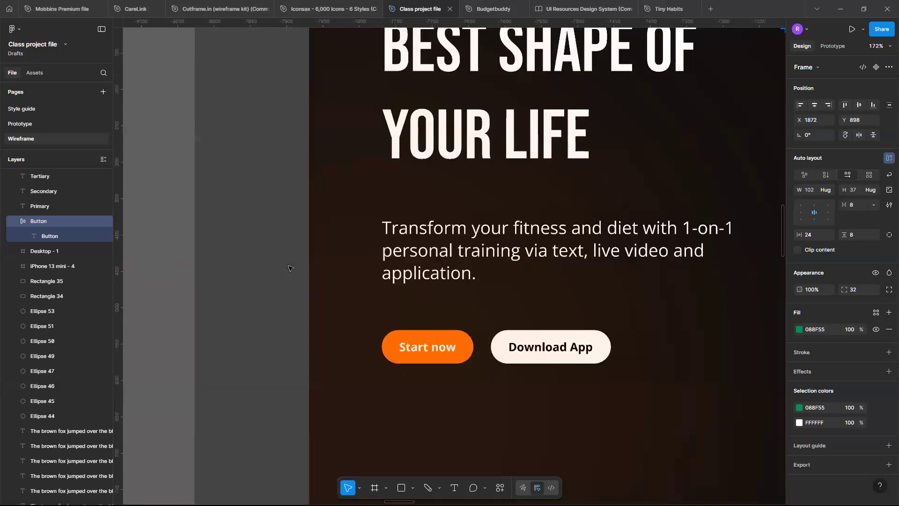
scroll(360, 247, up, 6)
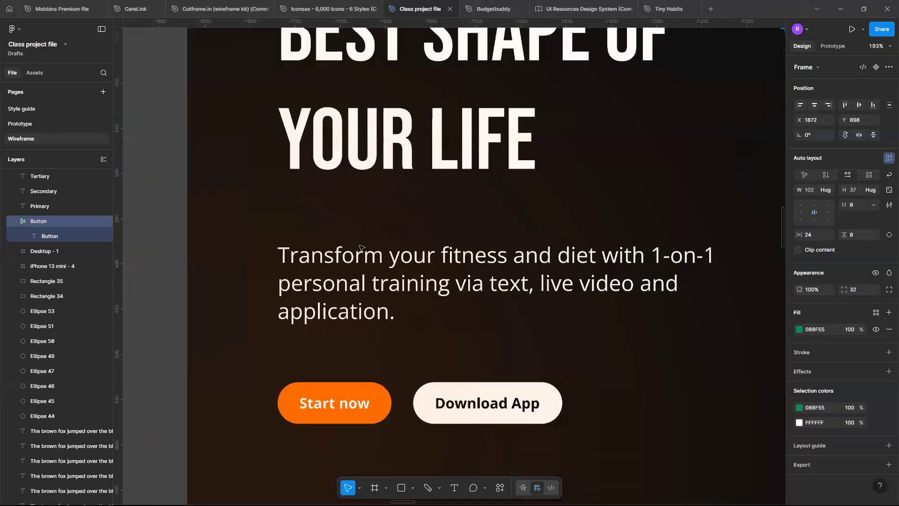
scroll(361, 247, up, 2)
scroll(304, 308, down, 2)
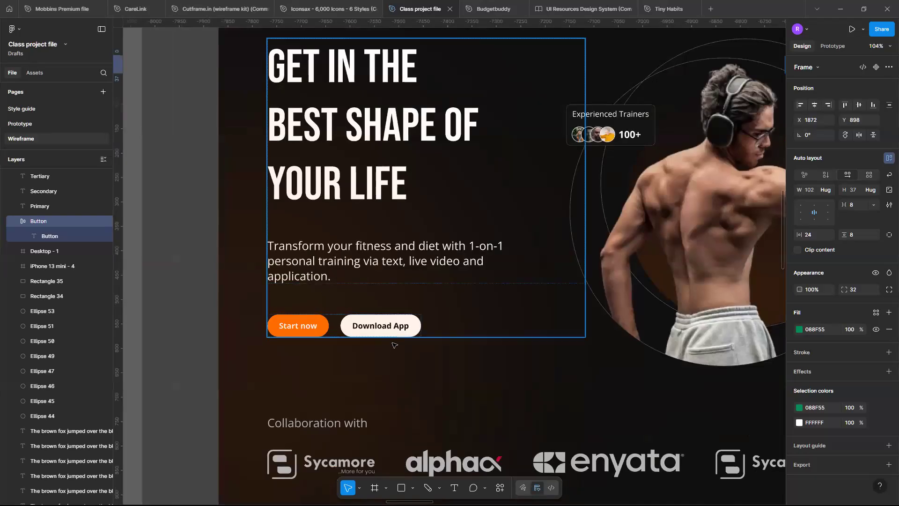
scroll(383, 348, up, 1)
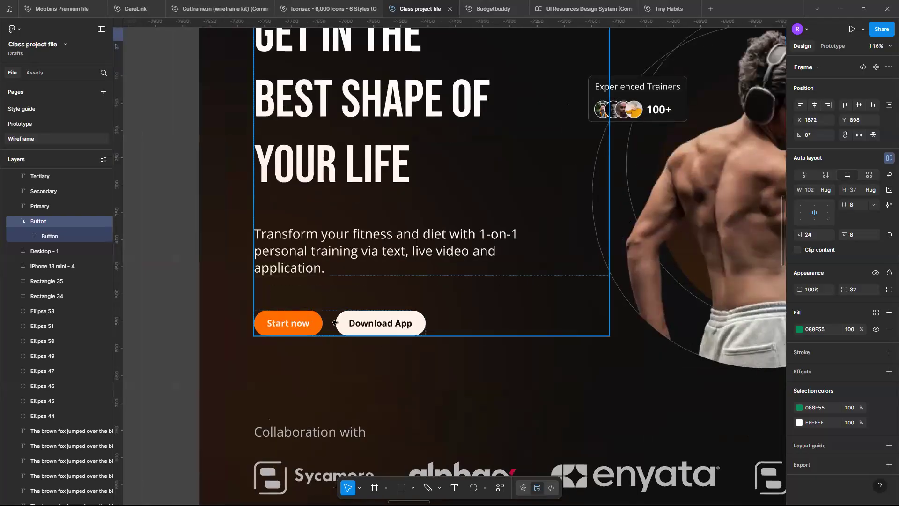
scroll(300, 325, up, 2)
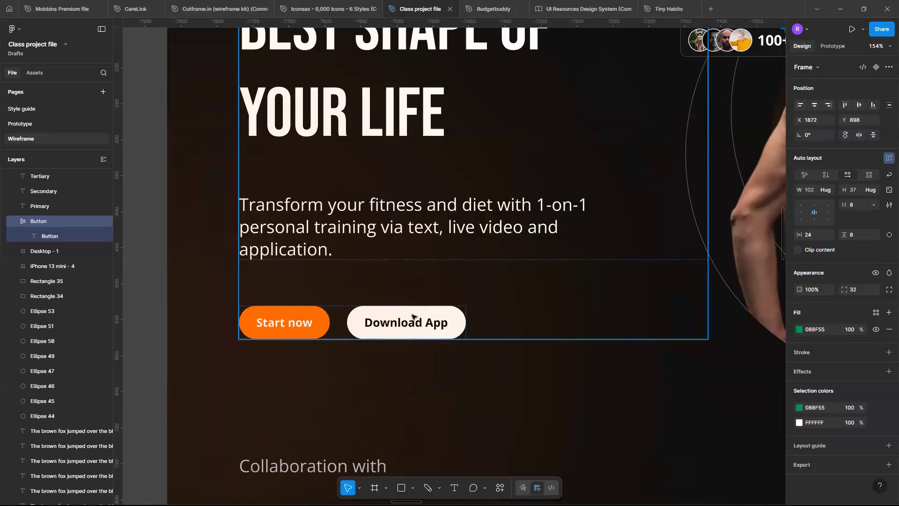
scroll(412, 316, down, 10)
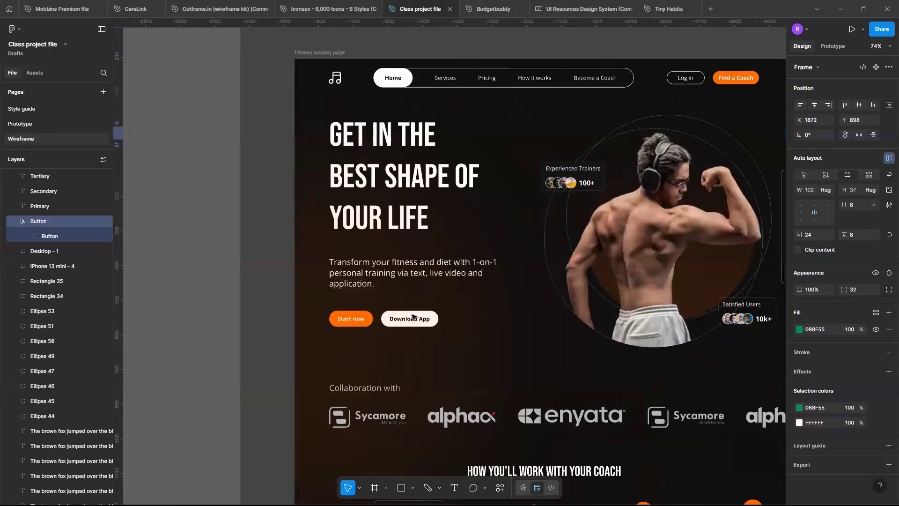
scroll(412, 317, up, 8)
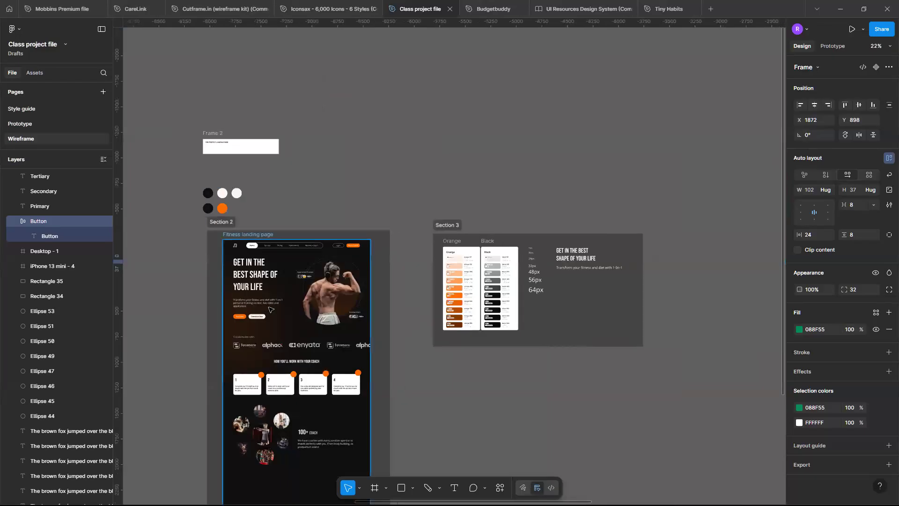
scroll(303, 313, left, 4)
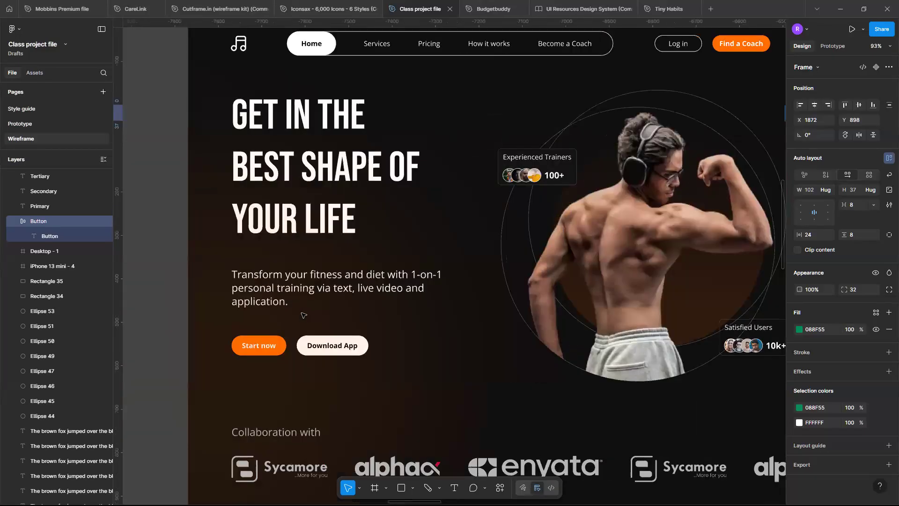
scroll(303, 314, down, 4)
scroll(304, 315, right, 2)
scroll(303, 315, down, 5)
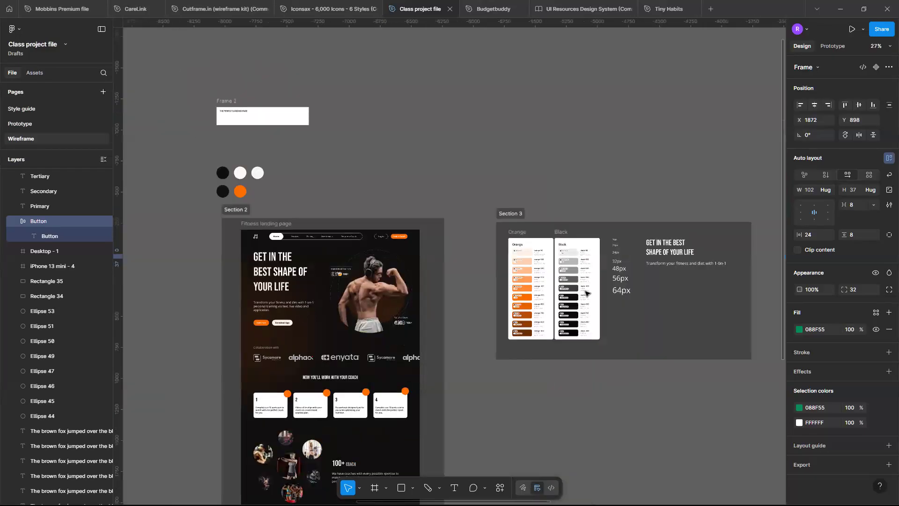
scroll(586, 293, right, 10)
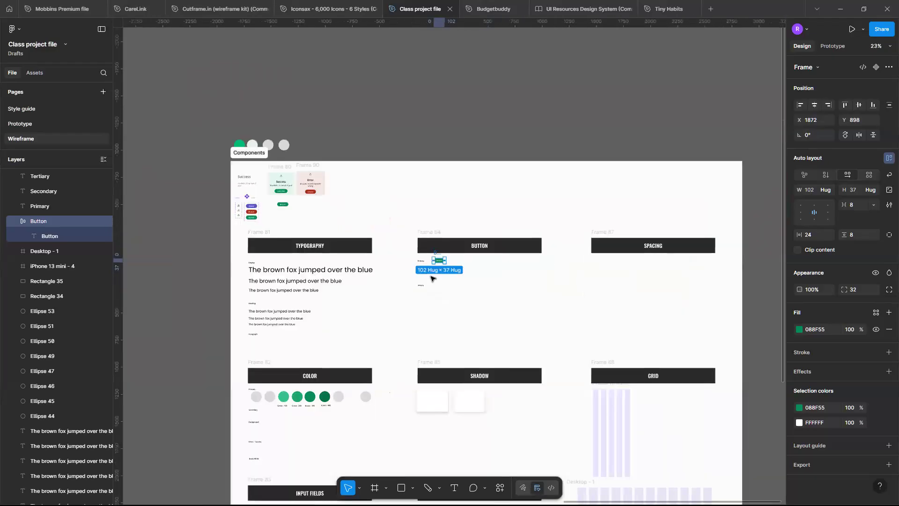
Move the green button closer to the Primary label, to about X 1846, Y 903, and duplicate it straight down beside the Secondary label.
scroll(429, 280, up, 9)
scroll(431, 279, up, 3)
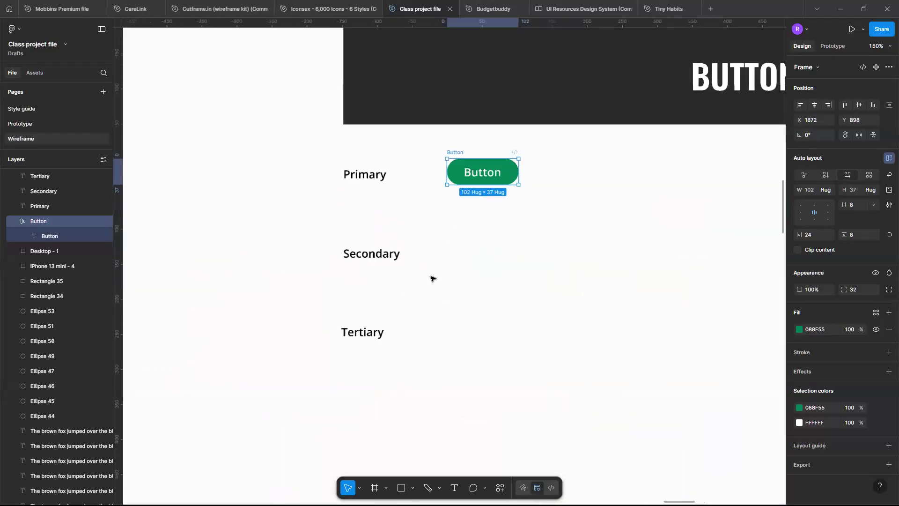
drag(497, 186, 479, 191)
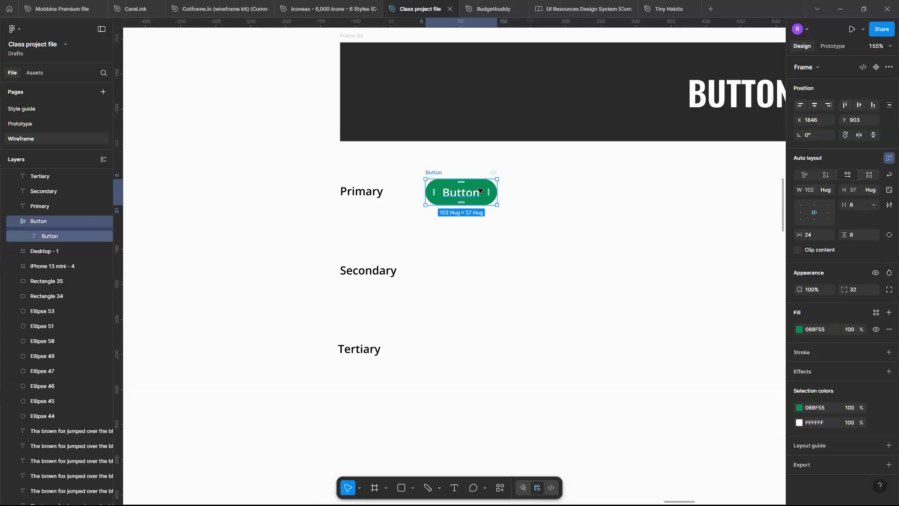
drag(479, 190, 481, 268)
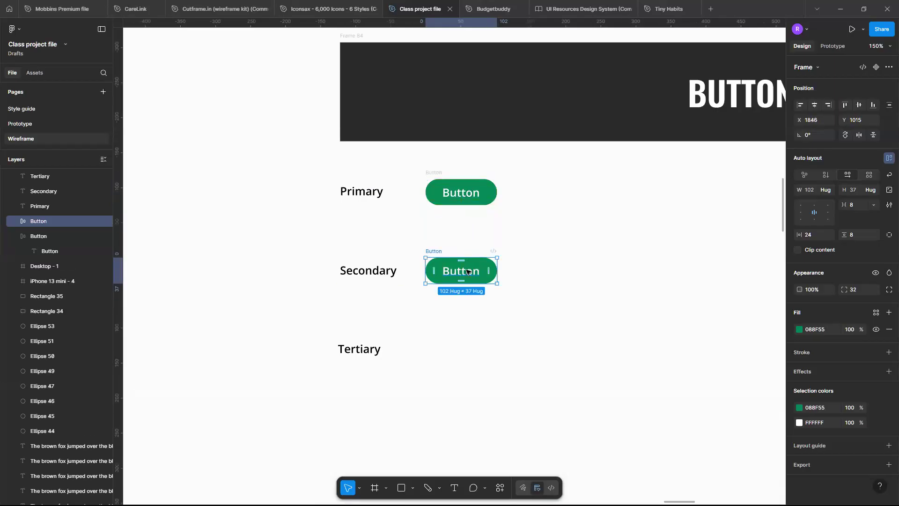
Set the text colour inside the Secondary button copy to black, 000000.
double_click(479, 270)
key(Escape)
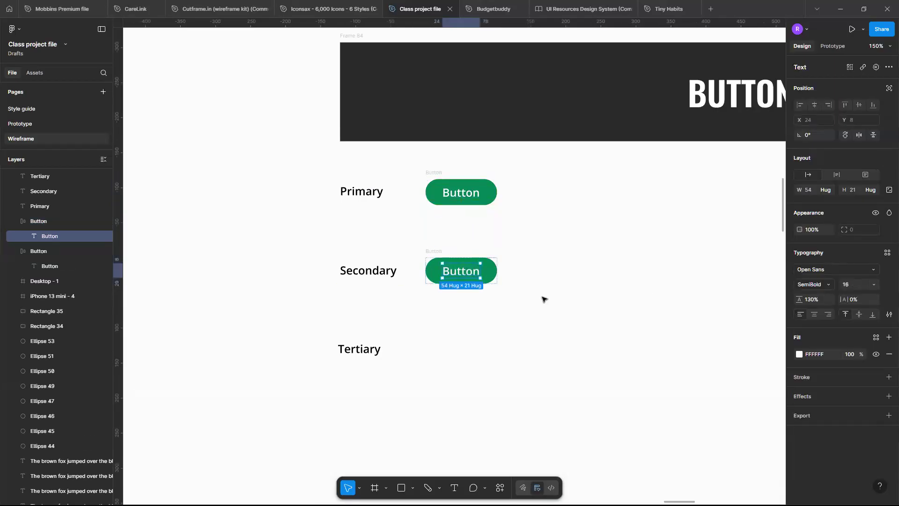
click(799, 353)
drag(706, 338, 647, 394)
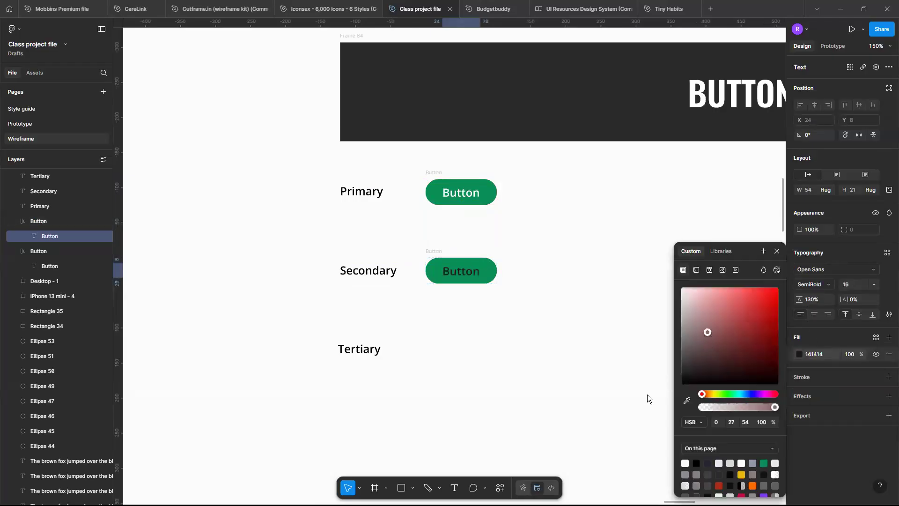
key(Escape)
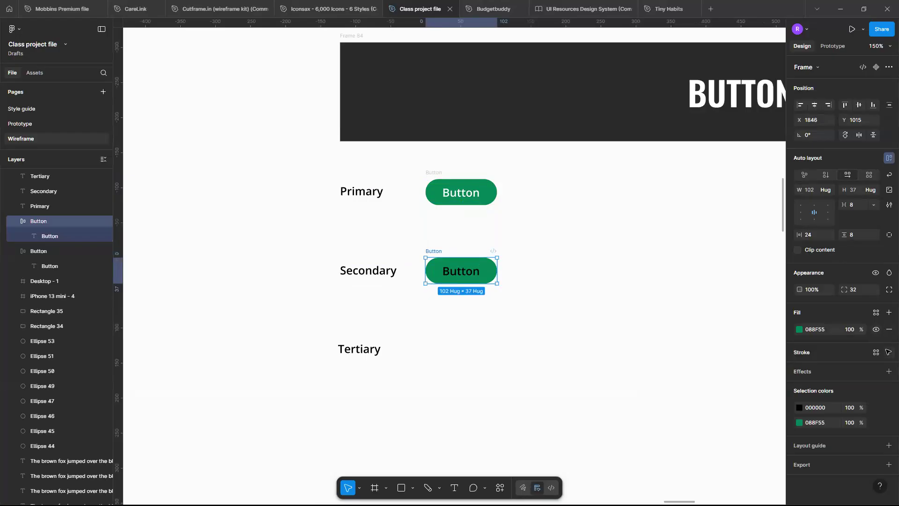
Give the Secondary button a 1 px black inside stroke and remove its green fill.
click(888, 352)
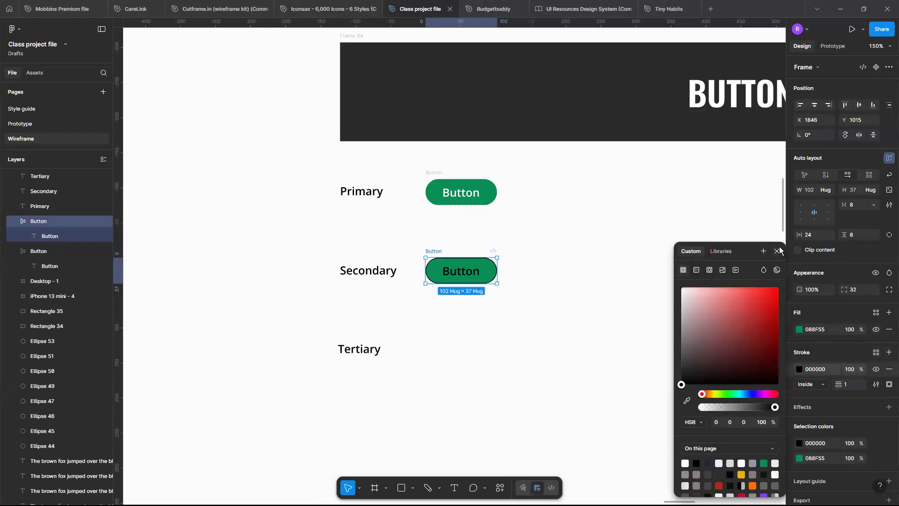
click(802, 269)
click(889, 329)
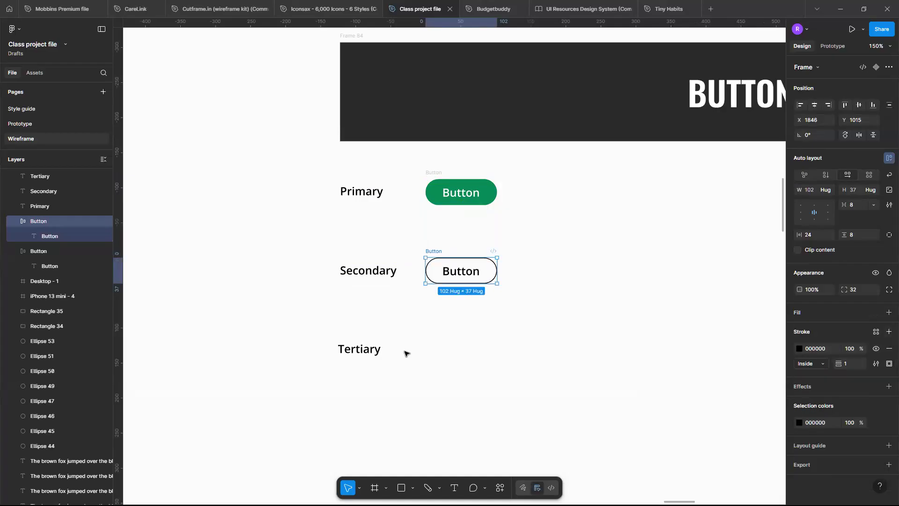
click(461, 340)
Recolour the Secondary button's outline and text together with the green swatch from the page colours.
scroll(463, 328, up, 3)
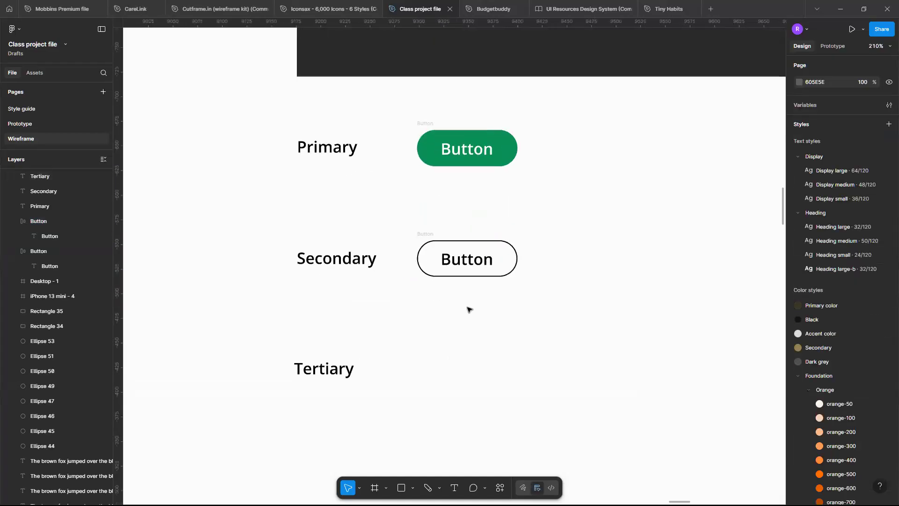
scroll(468, 310, down, 3)
double_click(498, 275)
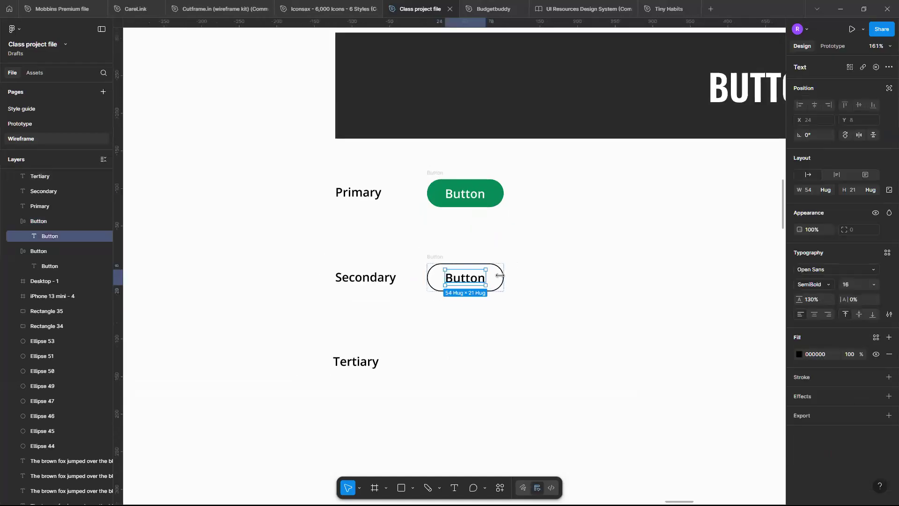
key(Escape)
click(799, 422)
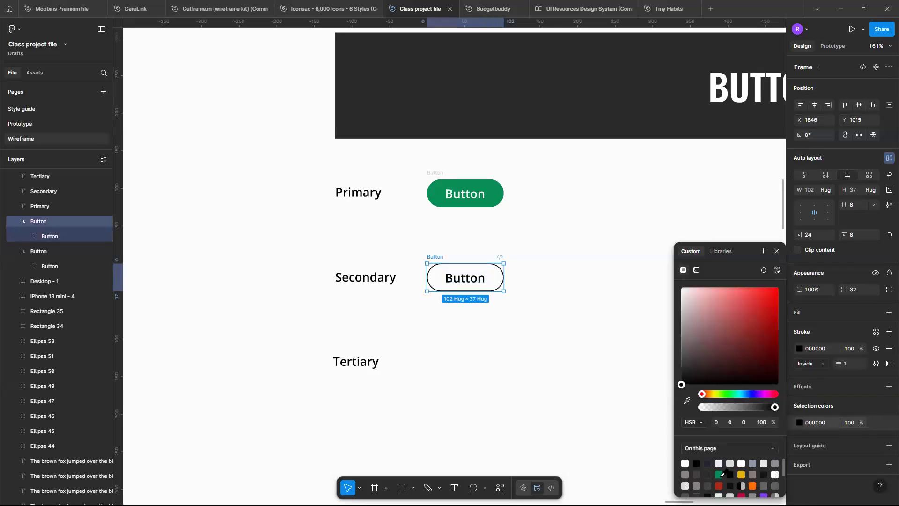
click(719, 474)
click(505, 342)
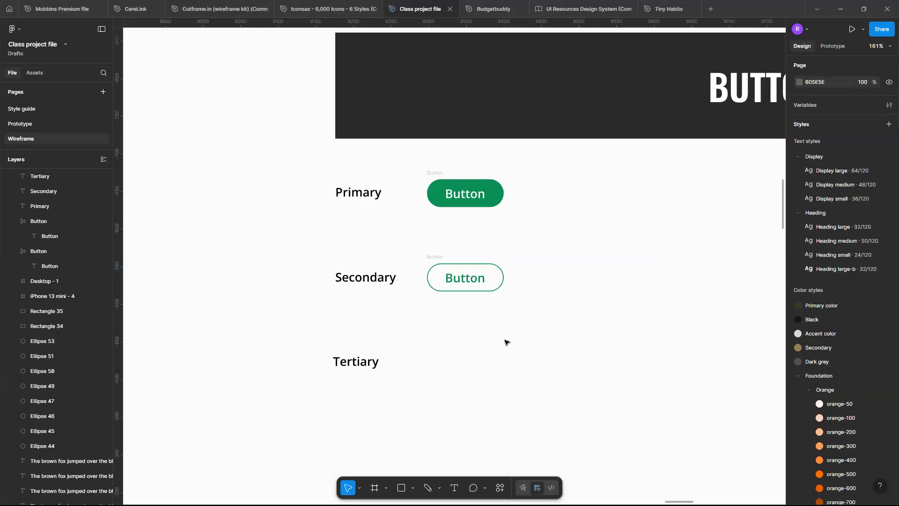
Duplicate the Primary button straight down beside the Tertiary label, at about X 1846, Y 1117.
scroll(505, 342, up, 5)
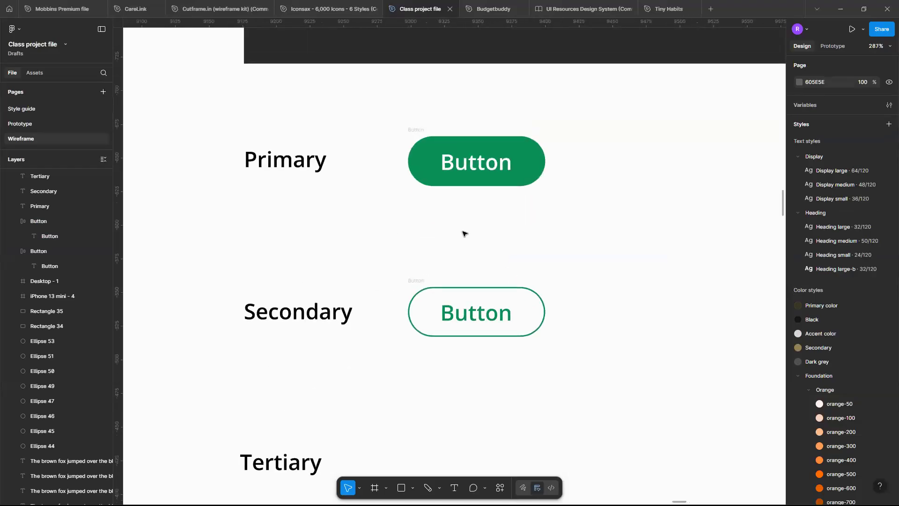
scroll(464, 234, down, 1)
scroll(464, 233, up, 2)
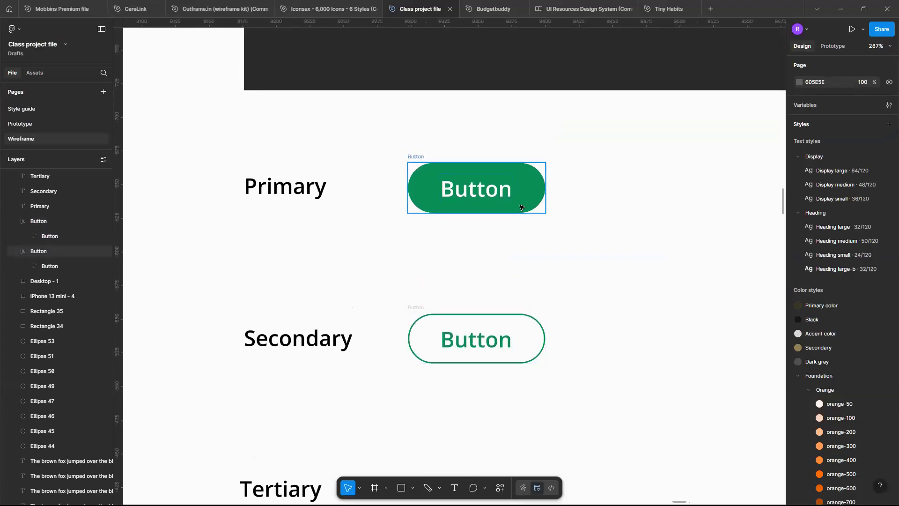
scroll(520, 206, down, 5)
scroll(520, 206, right, 1)
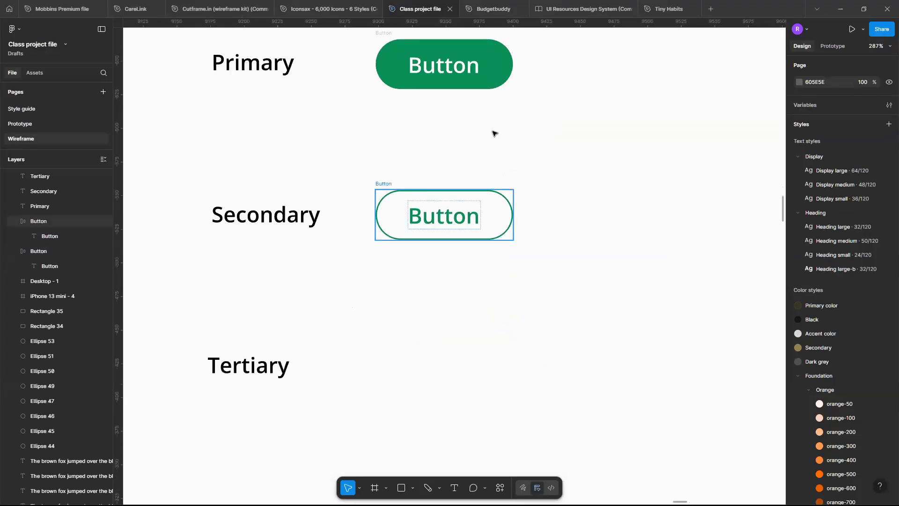
scroll(483, 75, up, 1)
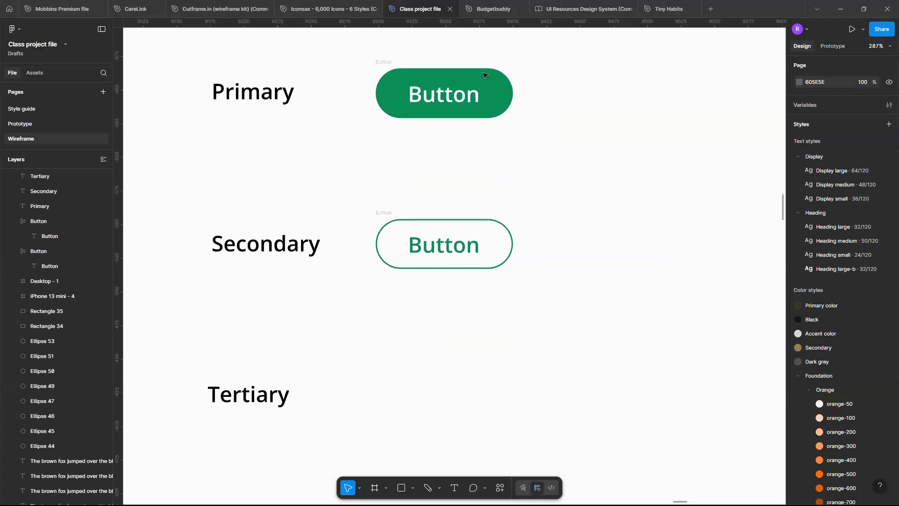
ctrl+scroll(483, 91, down, 1)
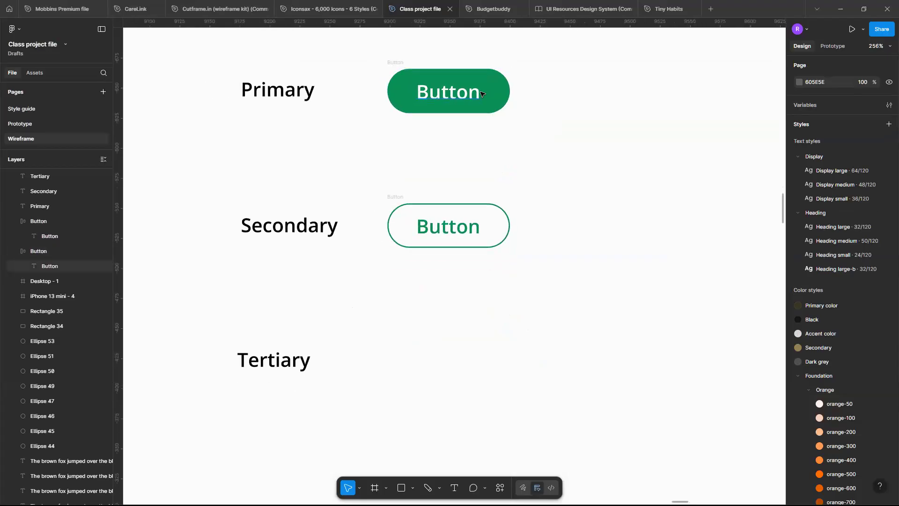
click(473, 111)
drag(473, 111, 471, 366)
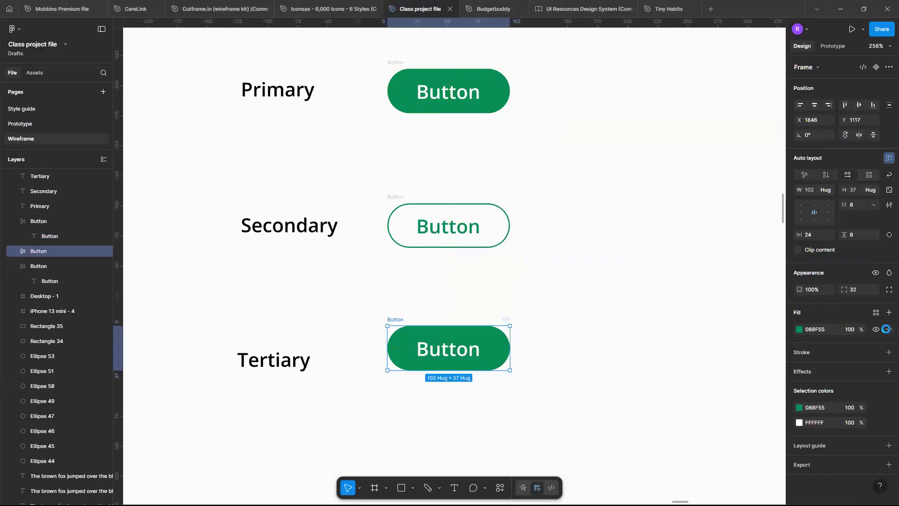
Hide the Tertiary button copy's background fill and set its text colour to green 088F55.
click(877, 329)
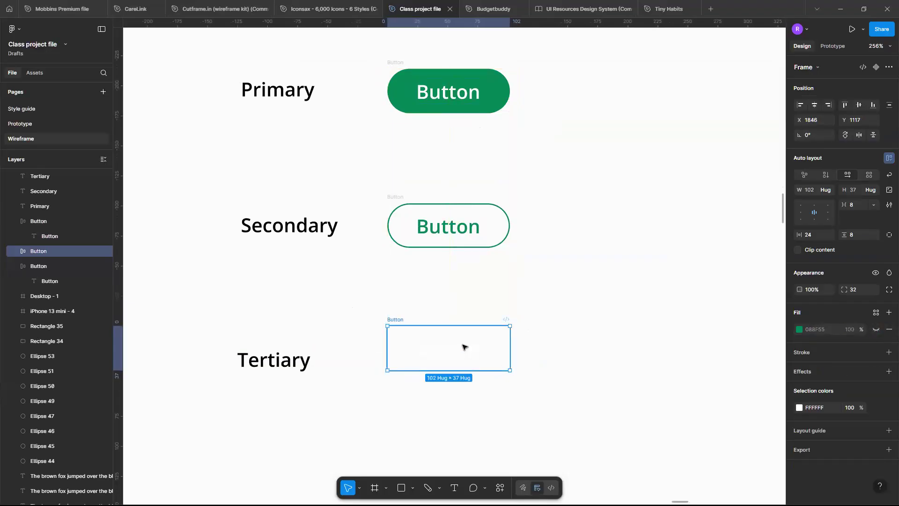
double_click(463, 346)
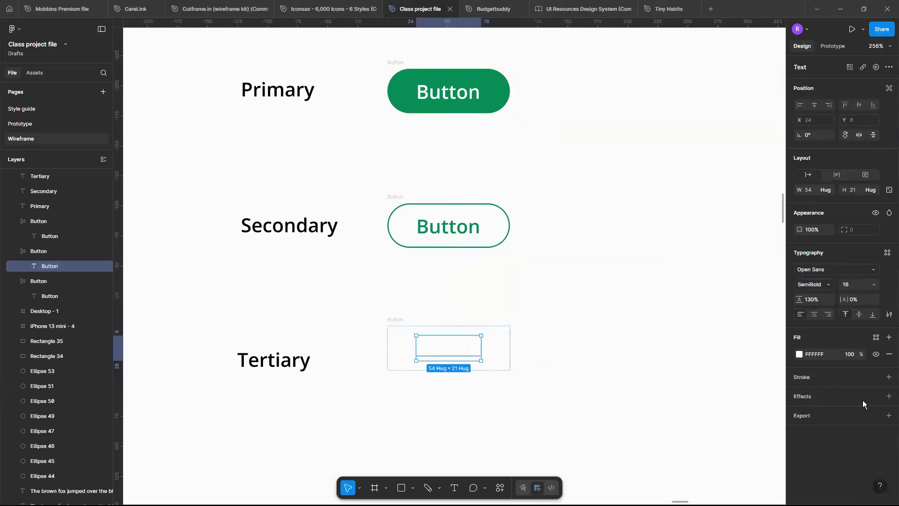
click(800, 353)
click(765, 463)
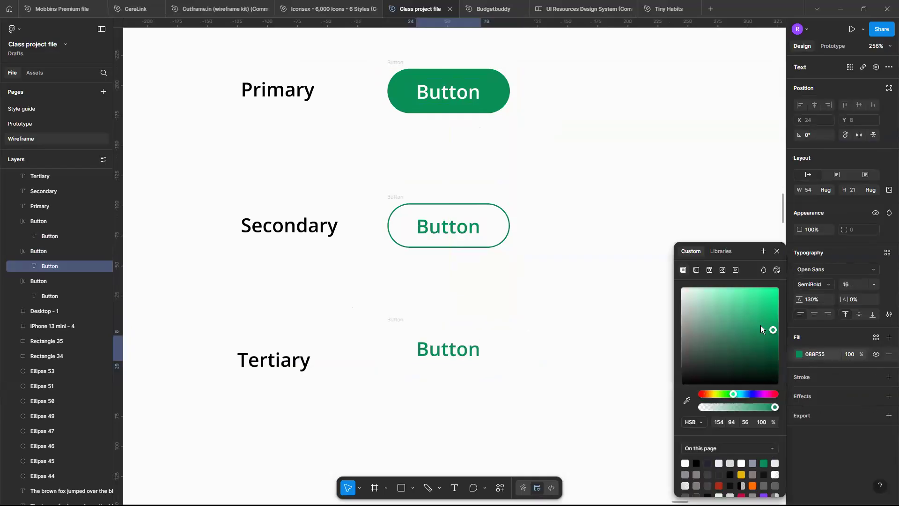
click(777, 252)
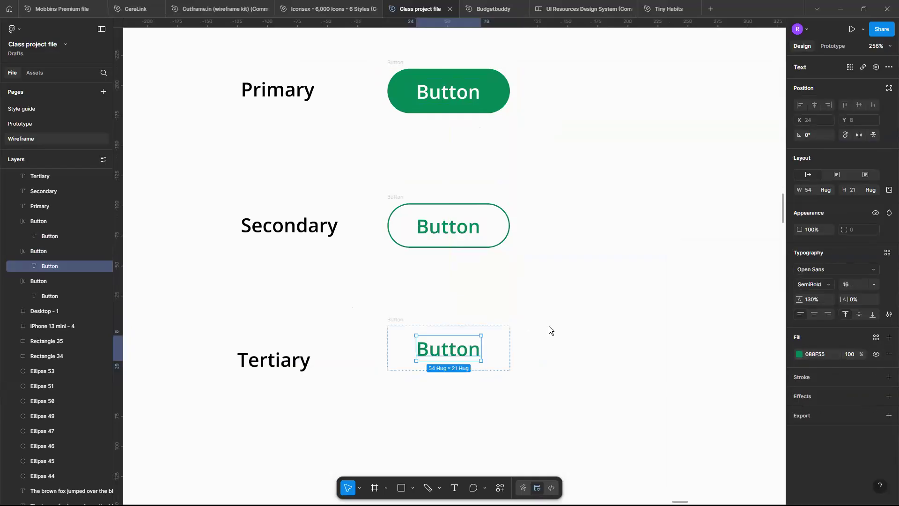
Underline the Tertiary sample button's text.
click(548, 326)
scroll(548, 326, down, 3)
scroll(549, 326, up, 5)
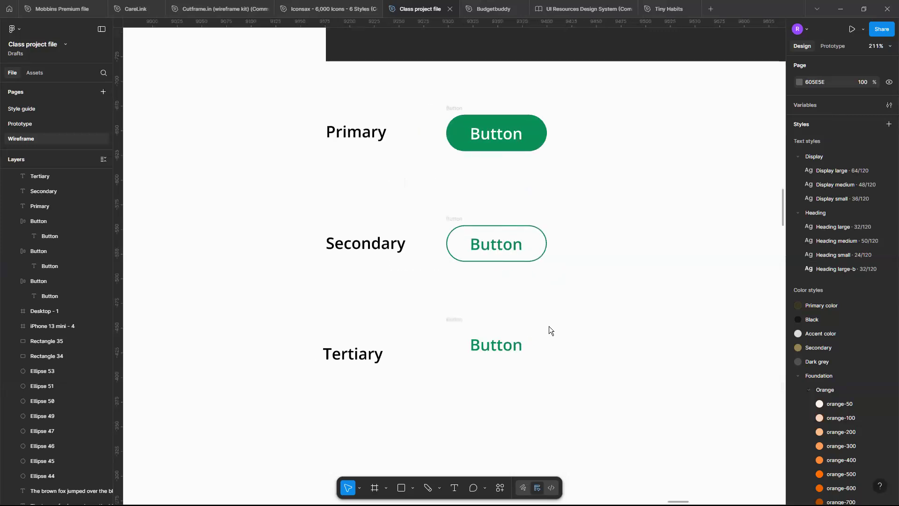
scroll(549, 326, up, 4)
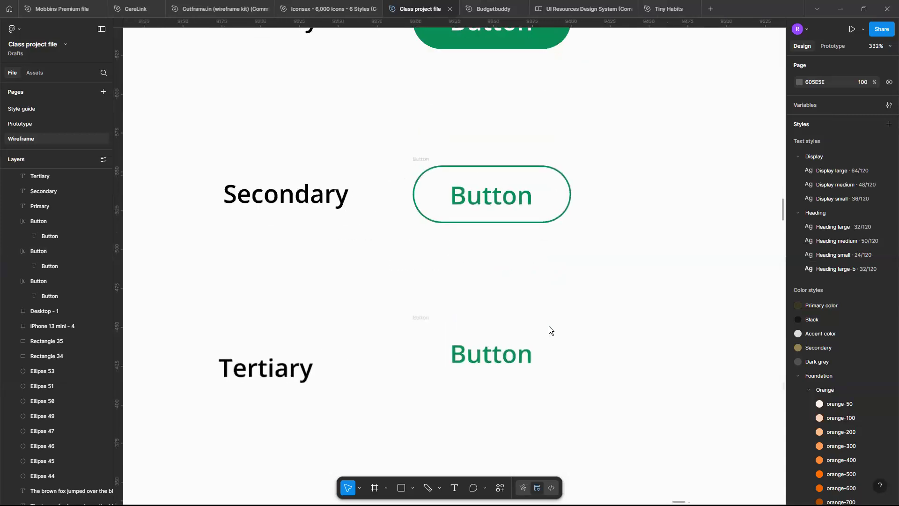
click(500, 353)
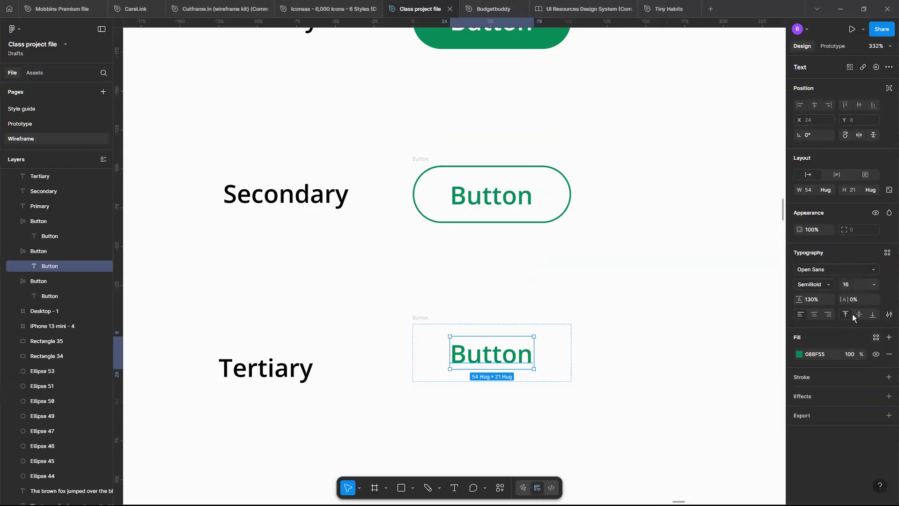
click(889, 316)
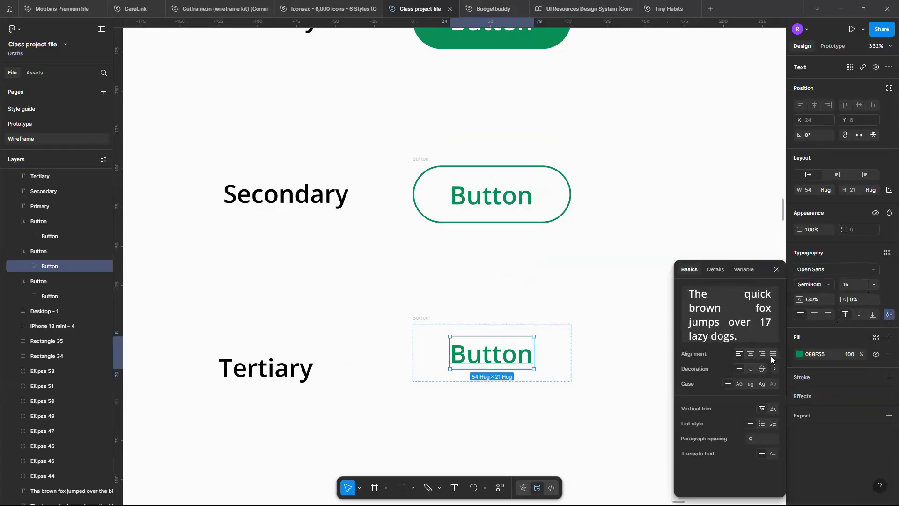
click(750, 368)
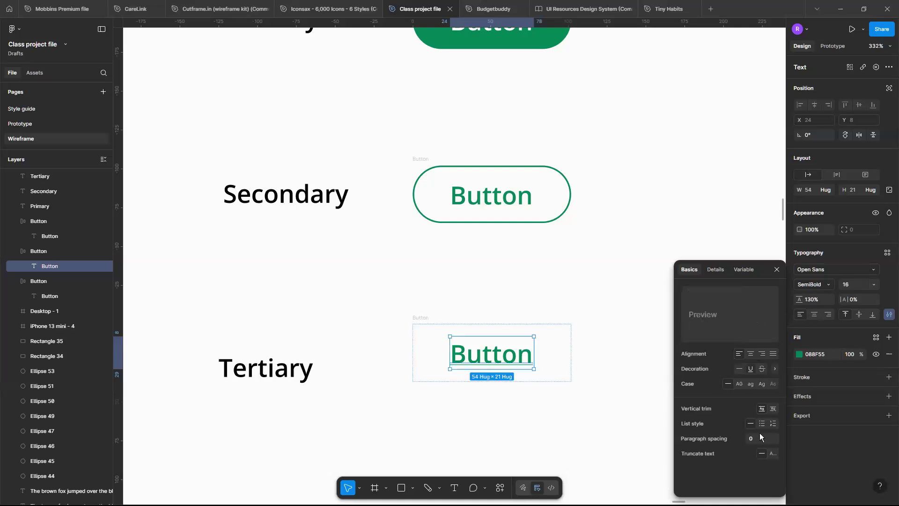
Set the thickness of the Tertiary button text's underline to 8%.
click(774, 368)
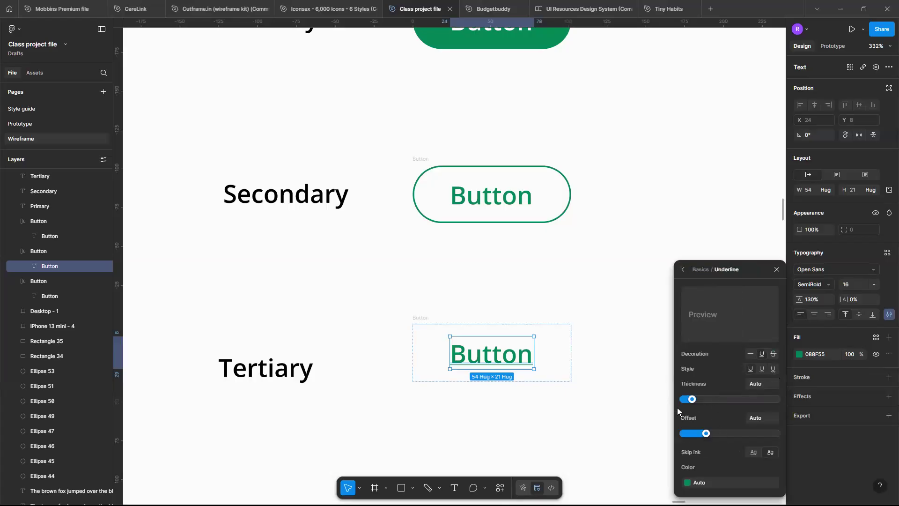
drag(691, 399, 758, 386)
click(757, 387)
key(BackSpace)
key(Return)
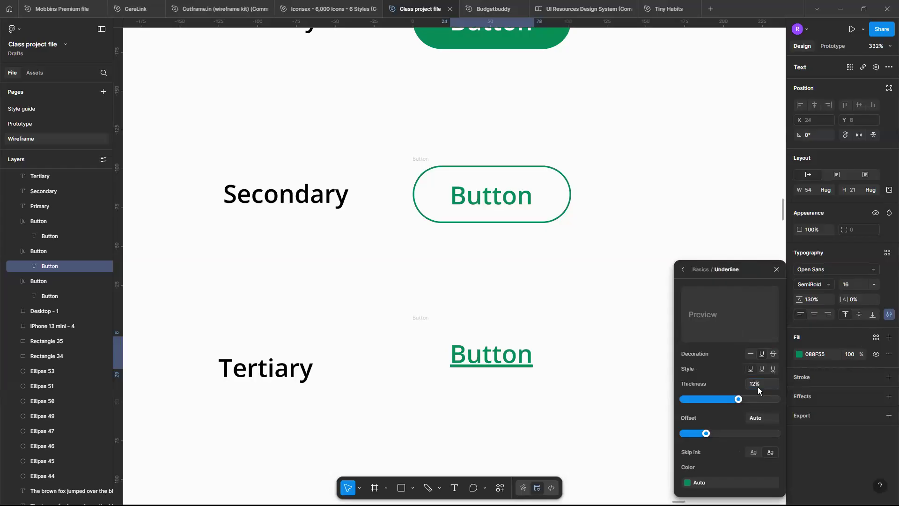
click(756, 387)
text(8%)
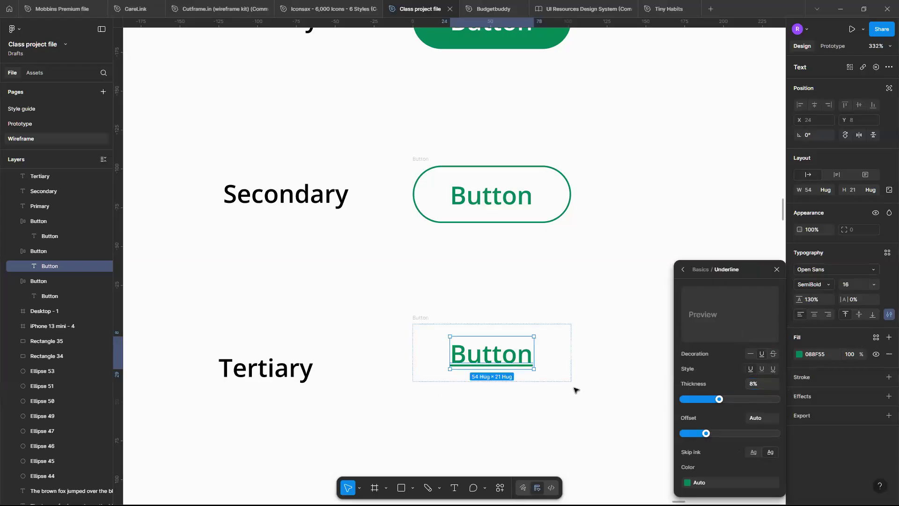
click(575, 390)
Review the Primary, Secondary and Tertiary sample buttons beside their labels.
scroll(576, 390, down, 5)
scroll(576, 389, up, 2)
scroll(504, 229, up, 3)
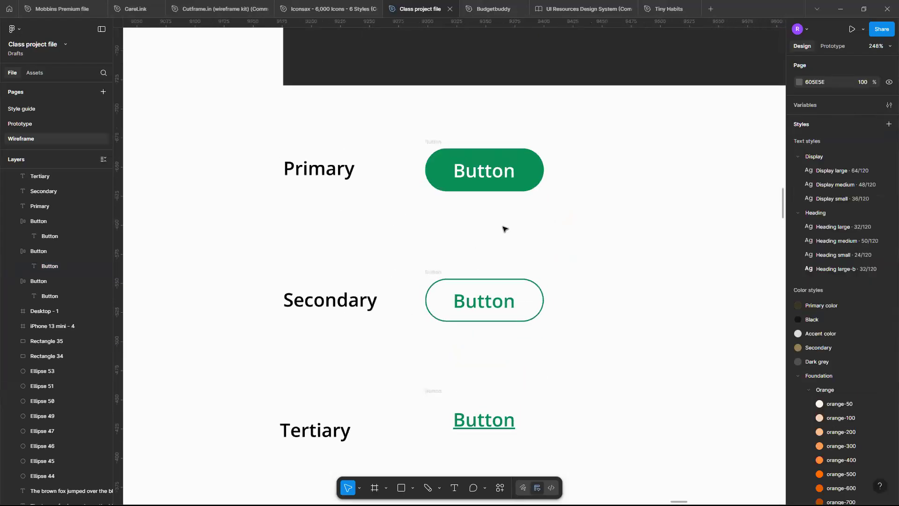
scroll(522, 237, down, 2)
click(518, 344)
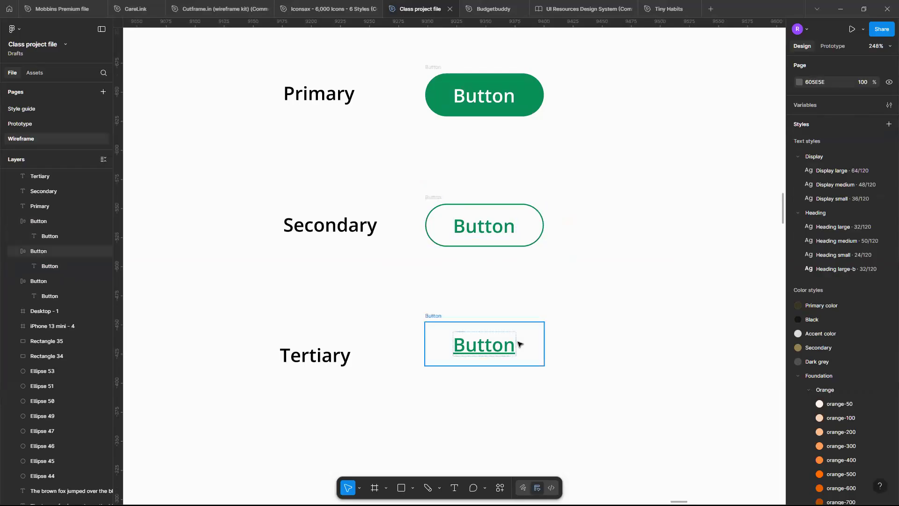
click(610, 330)
scroll(610, 330, up, 2)
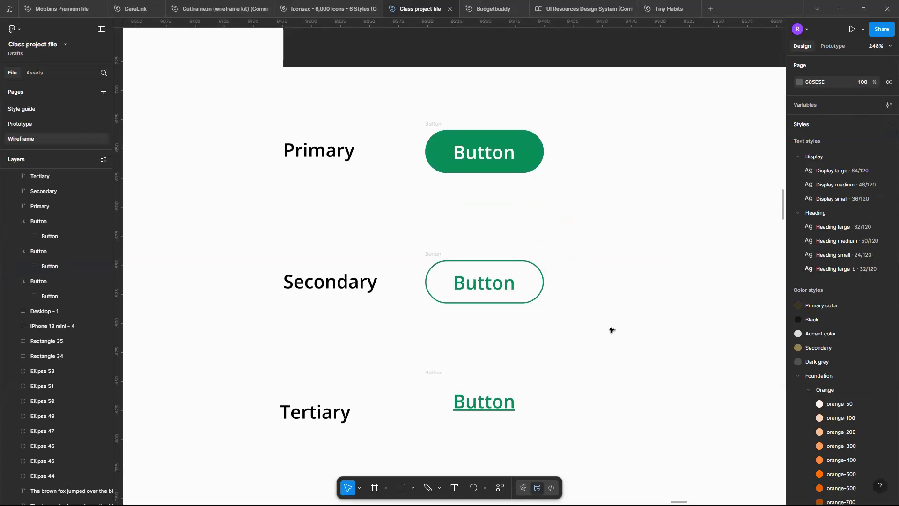
scroll(610, 330, down, 1)
scroll(504, 186, down, 2)
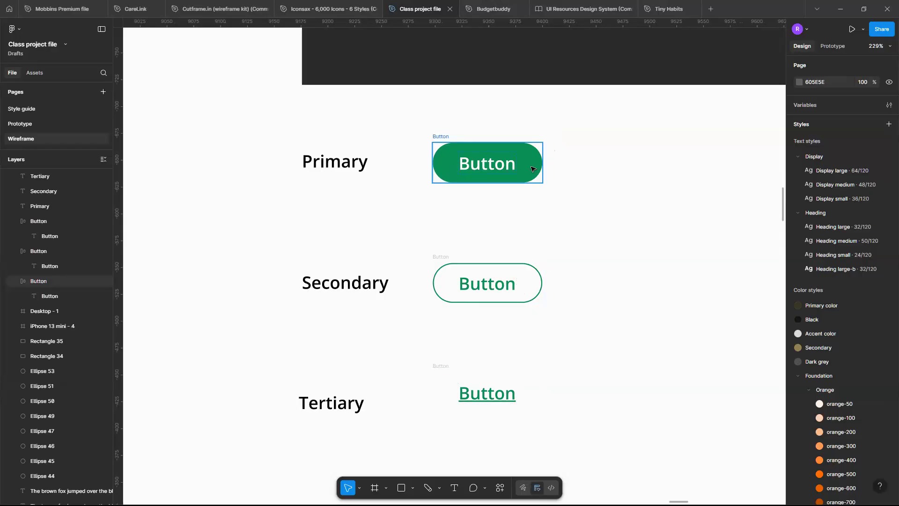
Duplicate the Primary label above the filled button, at about X 1866, Y 864, and change its text to Default.
click(387, 173)
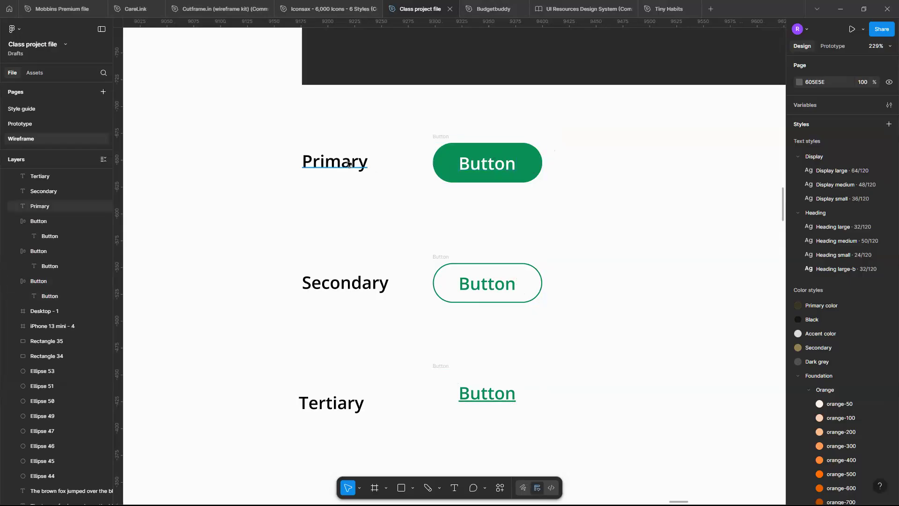
drag(349, 163, 506, 112)
double_click(505, 113)
text(D)
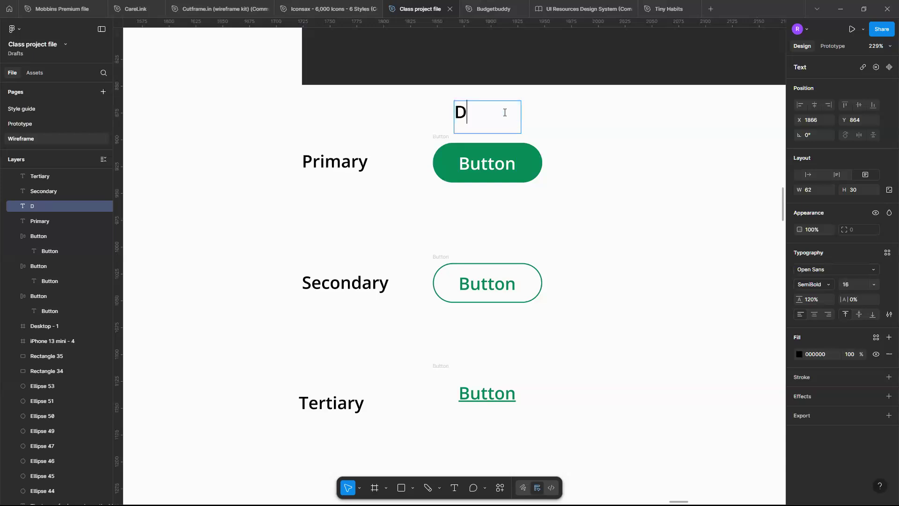
text(efault)
click(351, 175)
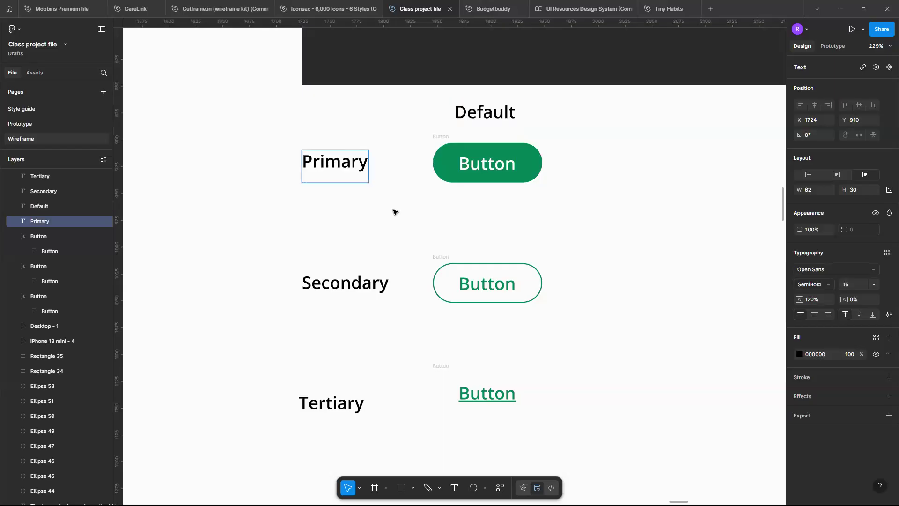
click(376, 278)
click(536, 138)
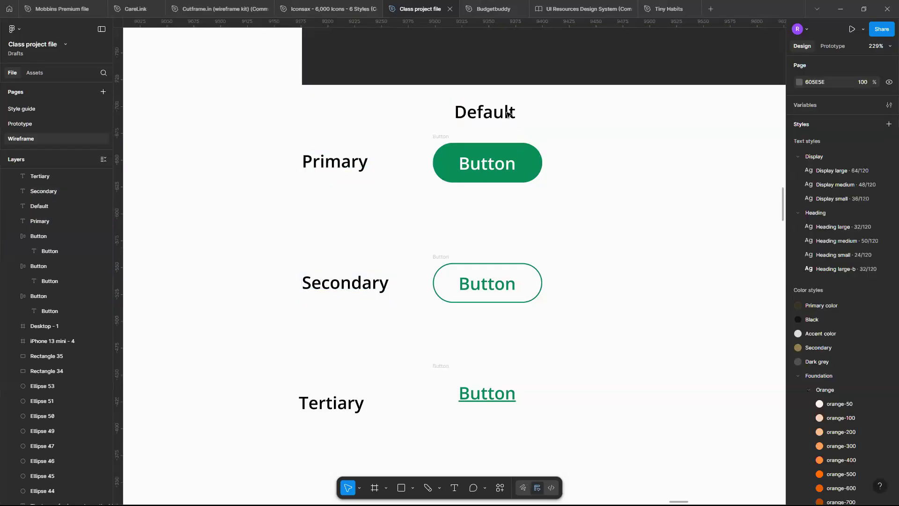
Duplicate the Default heading straight across to about X 2042, Y 864, and change its text to Hover.
click(504, 115)
drag(503, 115, 693, 115)
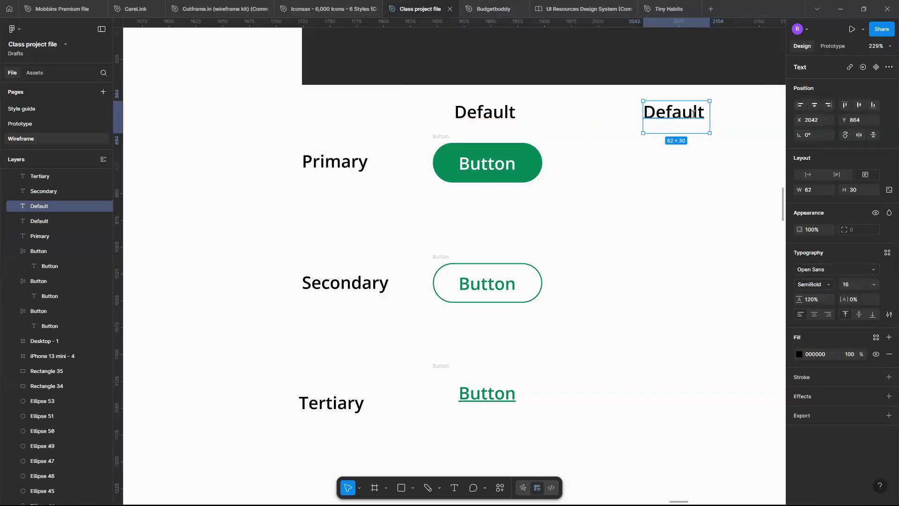
double_click(693, 114)
text(H)
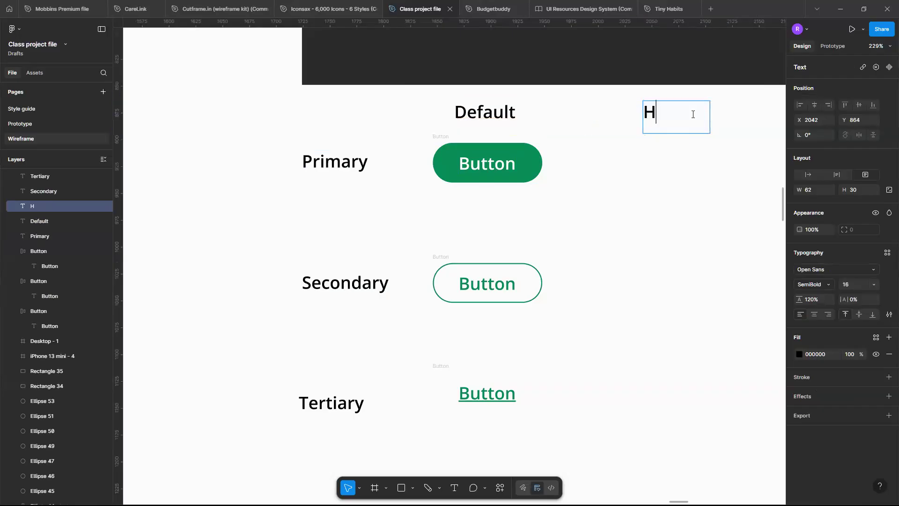
text(over)
key(Escape)
scroll(685, 185, right, 5)
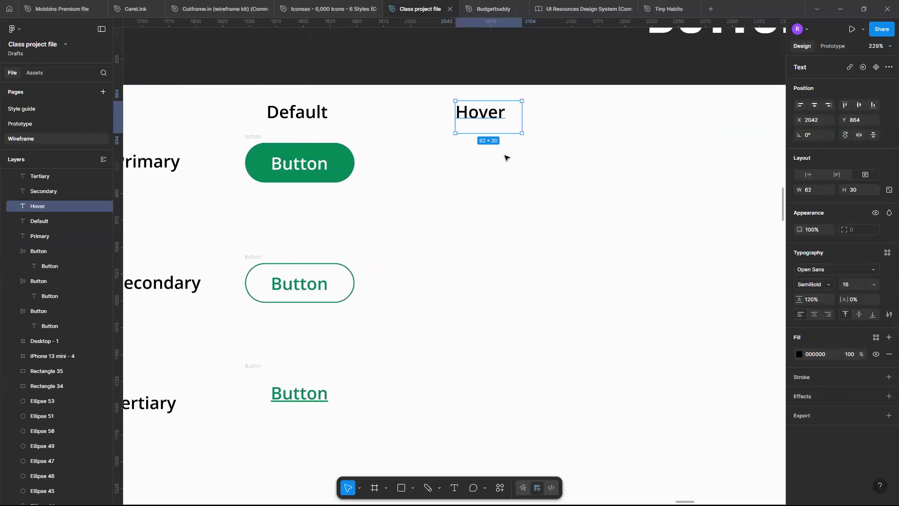
Duplicate the Hover heading across to about X 2200, Y 863, and change its text to Pressed.
click(478, 98)
click(475, 112)
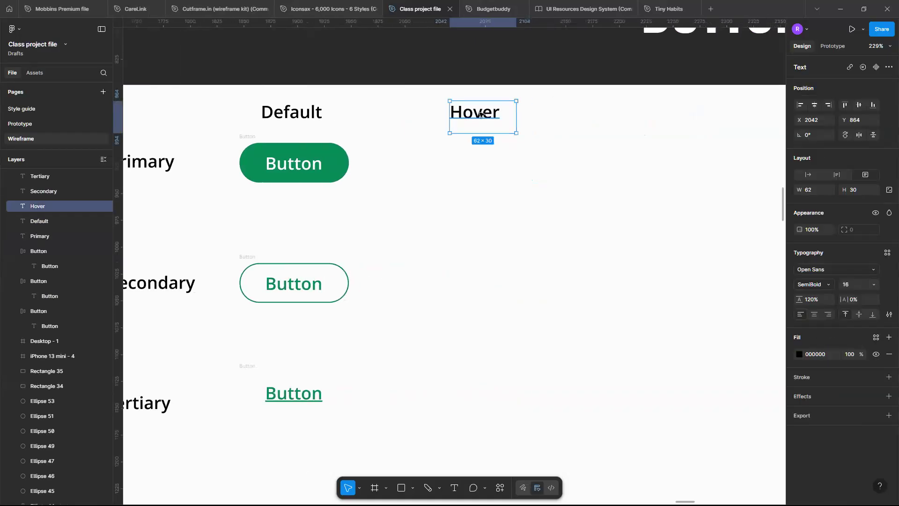
key(Return)
key(Escape)
drag(637, 145, 654, 116)
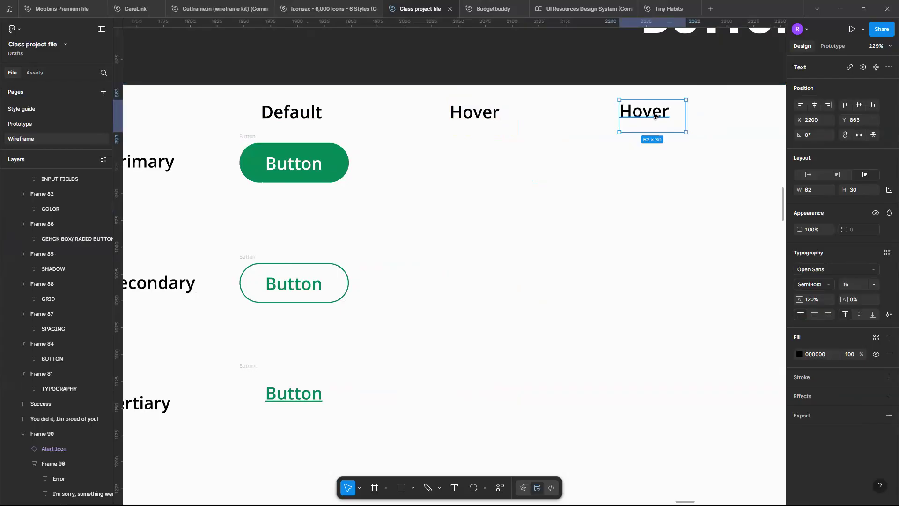
double_click(655, 116)
text(P)
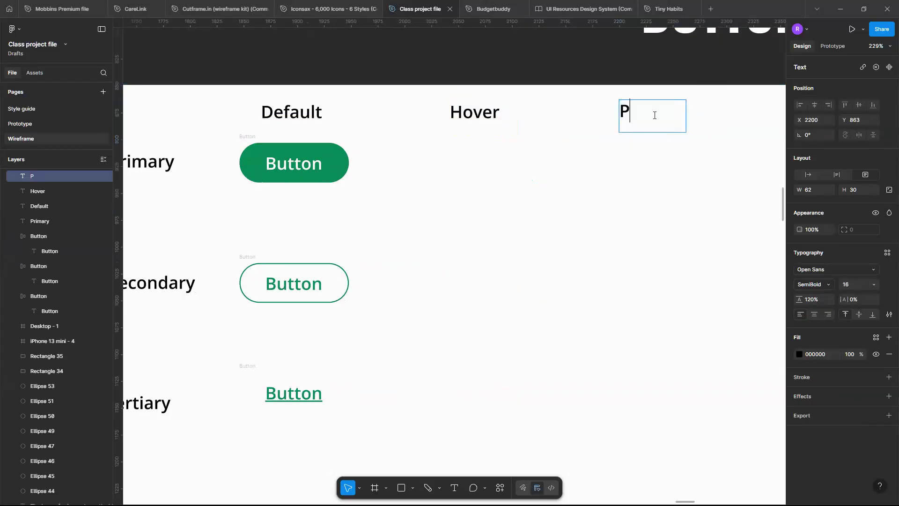
text(ressed)
scroll(563, 187, right, 3)
click(564, 187)
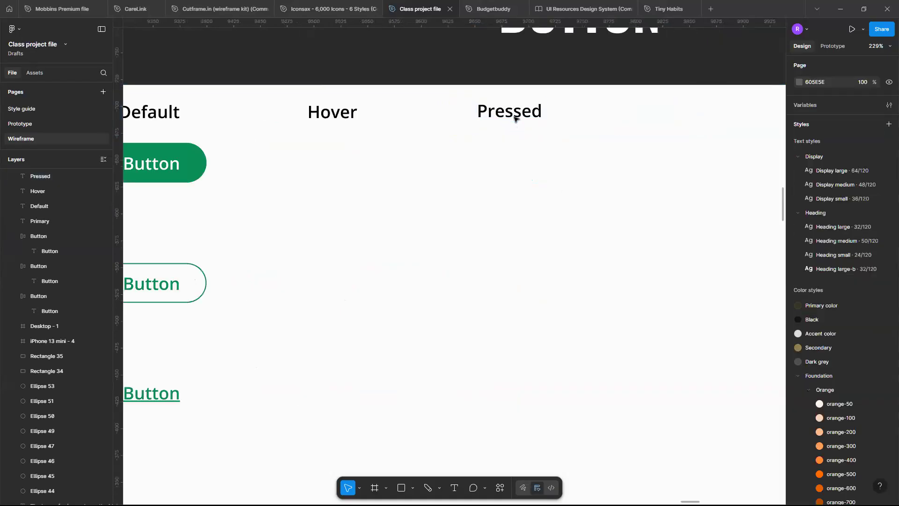
Duplicate the Pressed heading across to about X 2329, Y 863, change its text to Disabled and make it auto width.
click(516, 115)
drag(517, 114, 655, 114)
double_click(655, 114)
text(D)
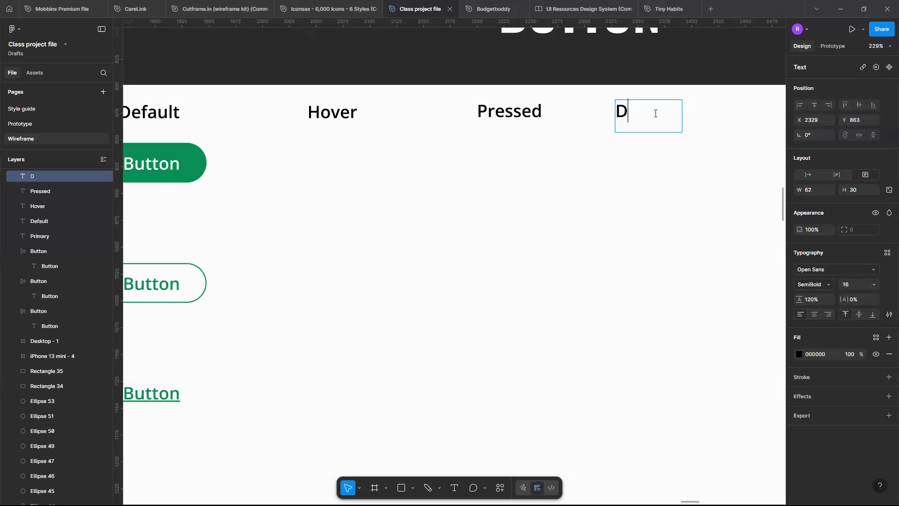
text(isabled)
key(Escape)
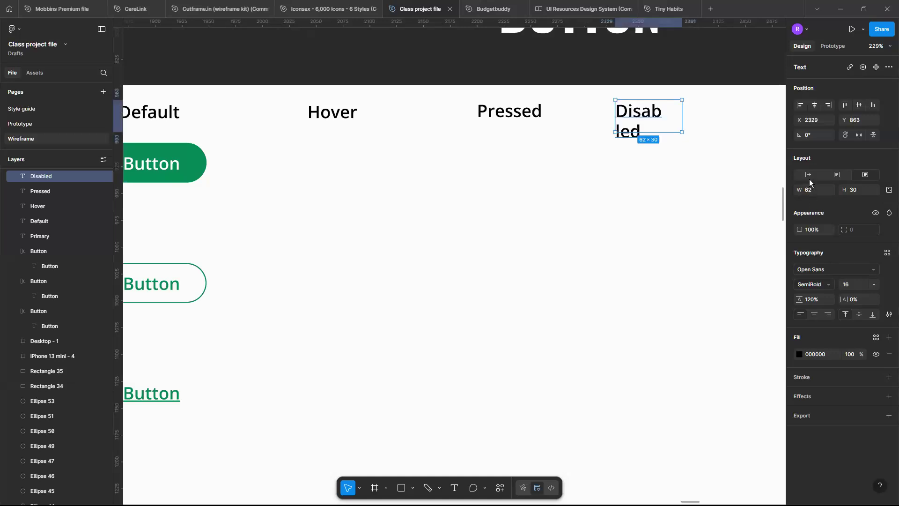
click(807, 179)
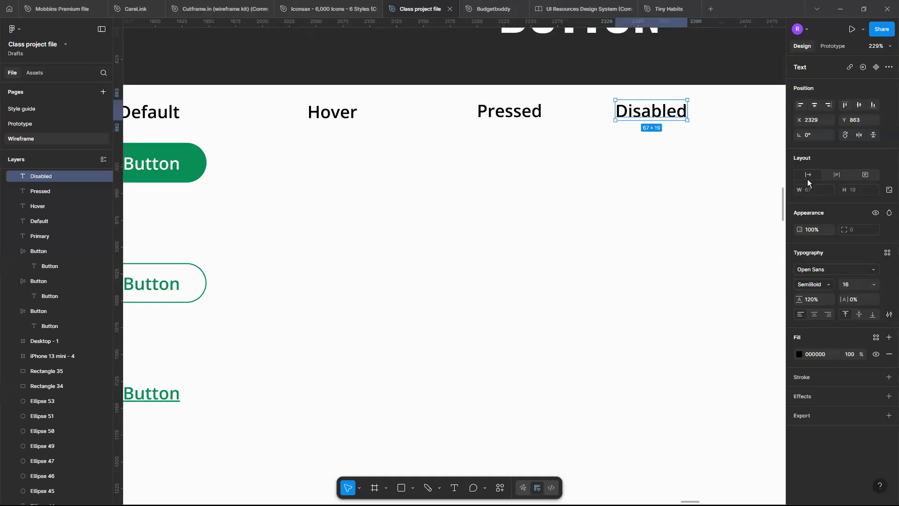
click(610, 167)
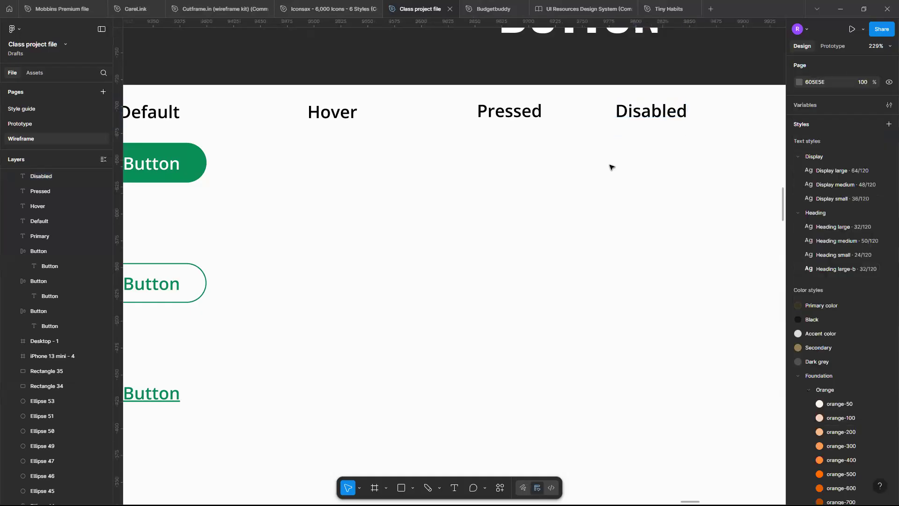
Move the BUTTON header frame straight up to about Y 647 to leave space above the state headings.
scroll(610, 167, down, 5)
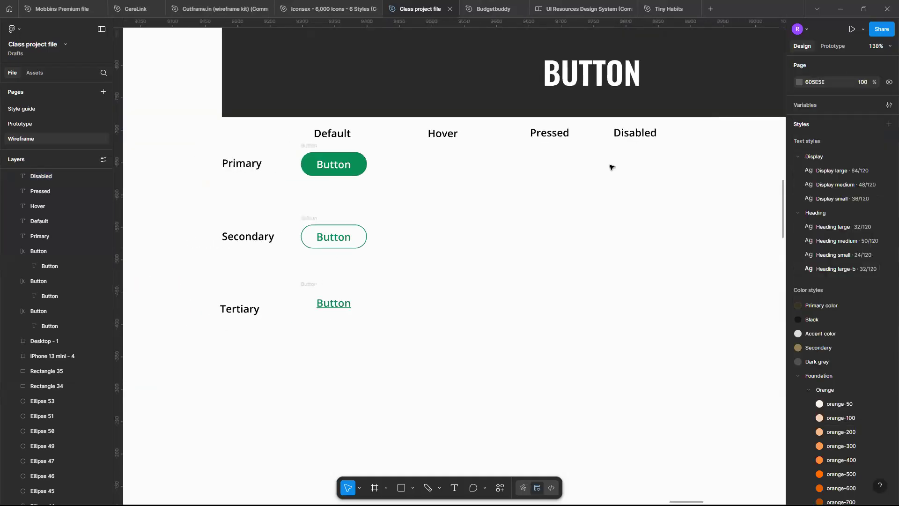
scroll(527, 177, right, 2)
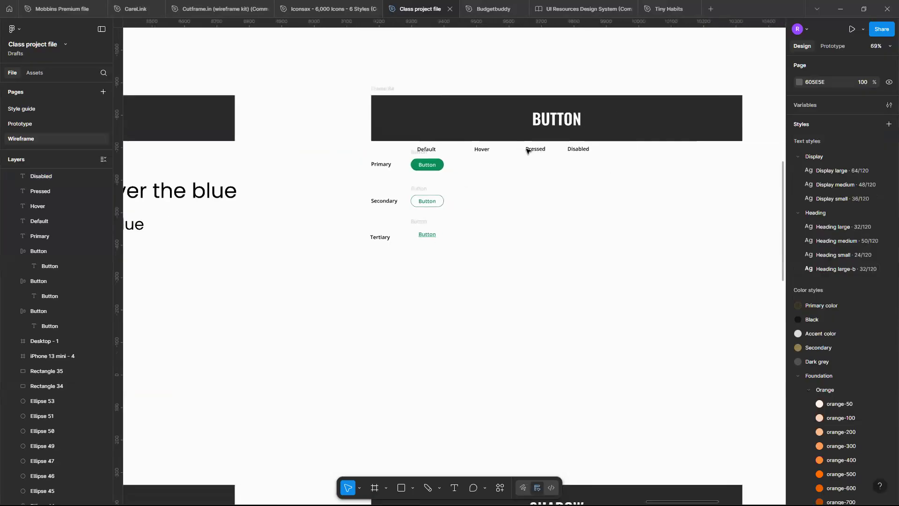
click(485, 134)
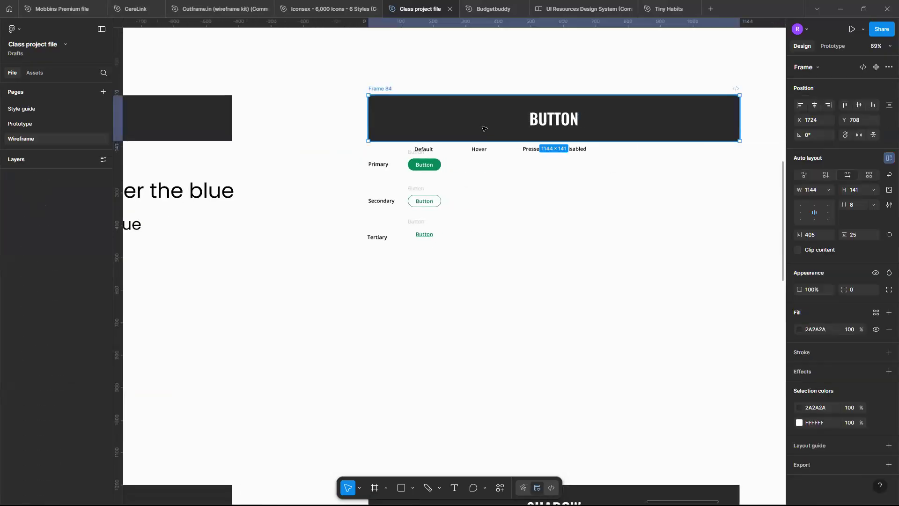
drag(483, 113, 370, 133)
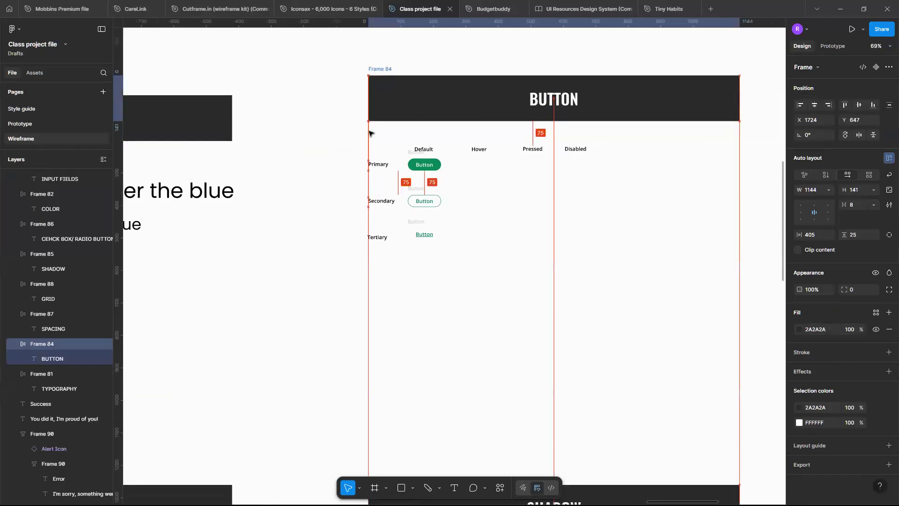
click(395, 140)
key(shift+0)
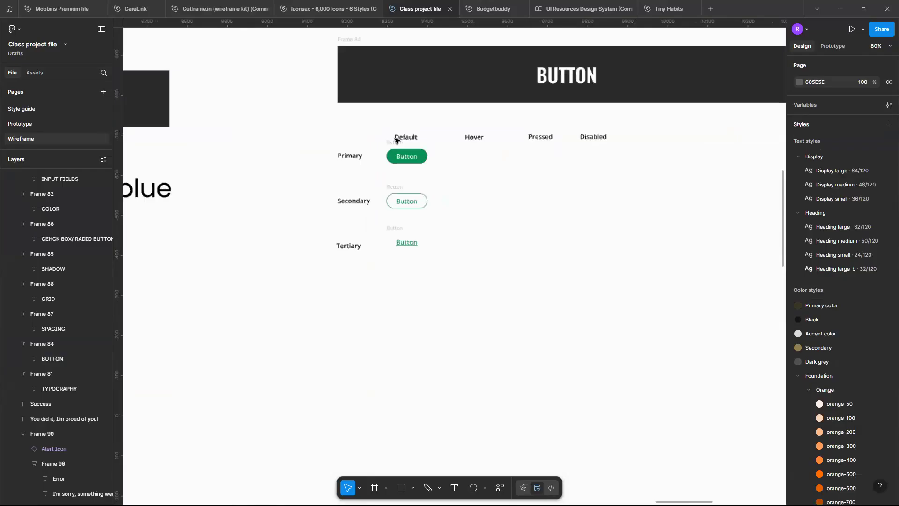
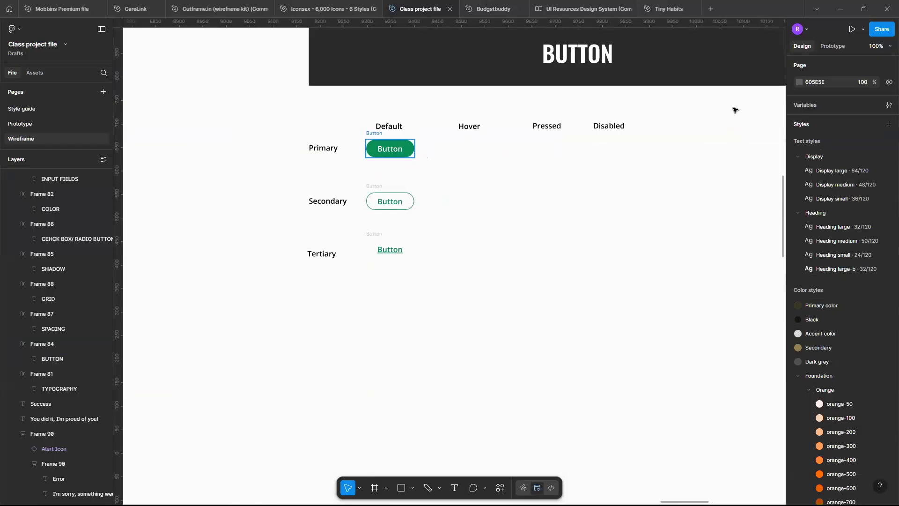
Duplicate the Primary Default button straight across three times at X 2016, 2186 and 2356 to fill the Hover, Pressed and Disabled columns.
scroll(734, 109, up, 5)
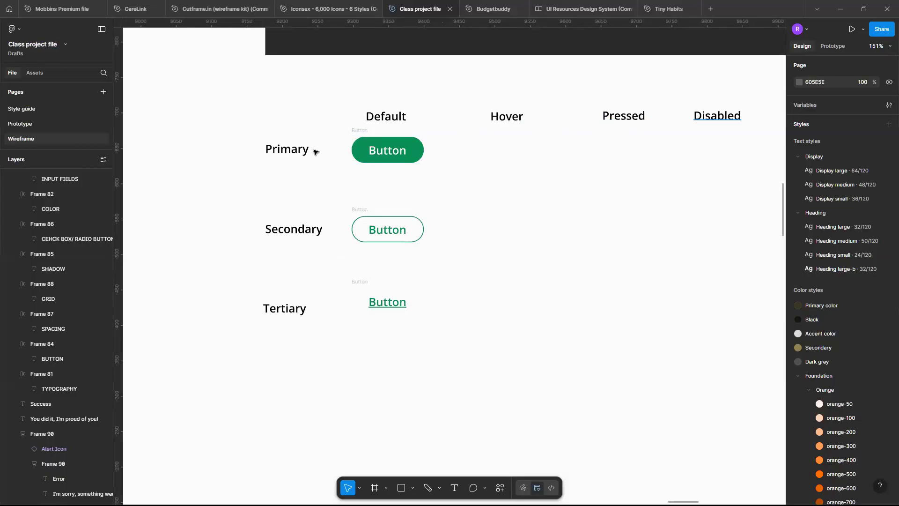
click(411, 155)
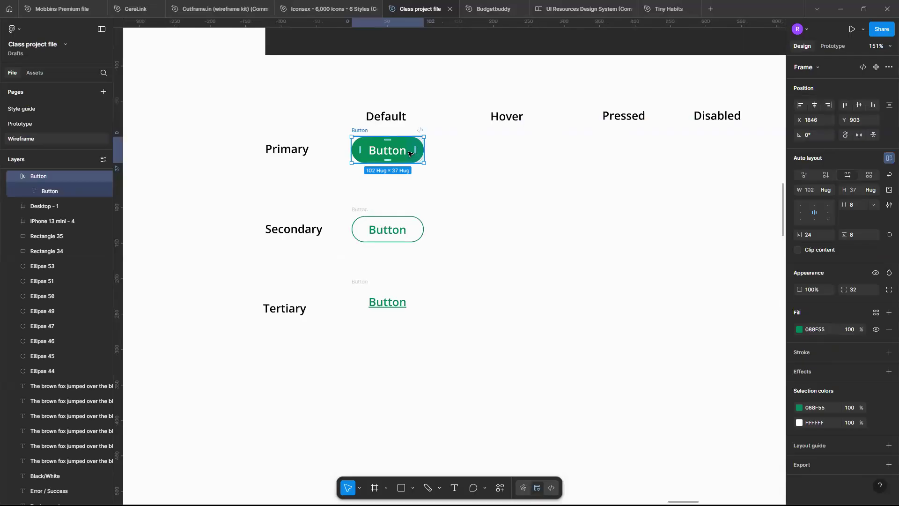
drag(408, 151, 525, 150)
key(ctrl+d)
key(ctrl+d)
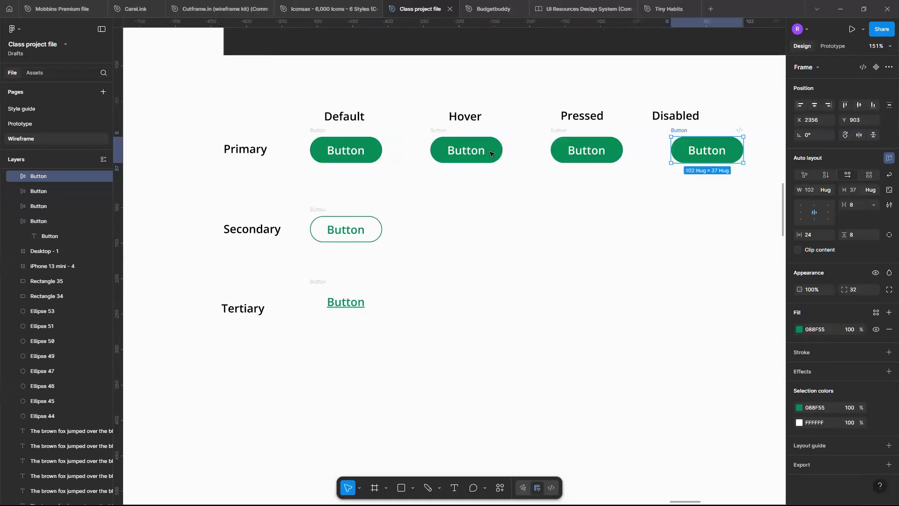
Fill the Primary Hover button with the Foundation/Green/green-700 color style.
click(491, 153)
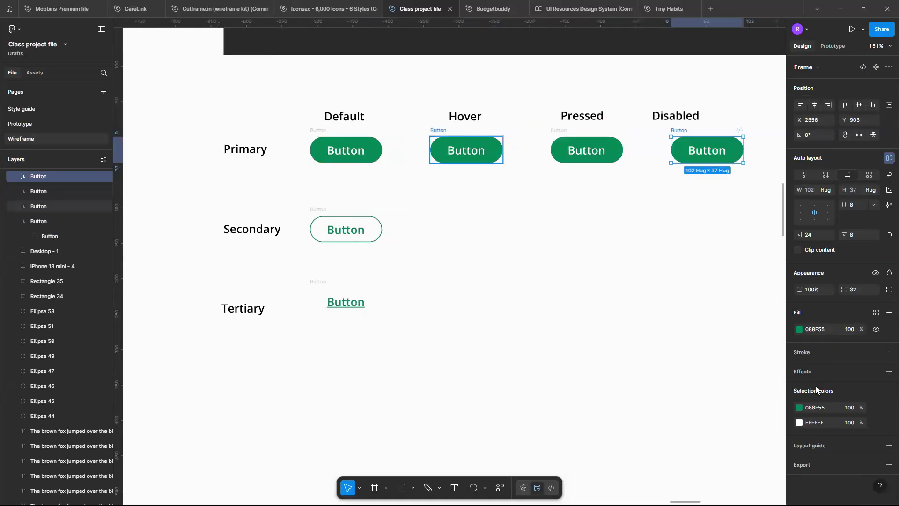
click(876, 314)
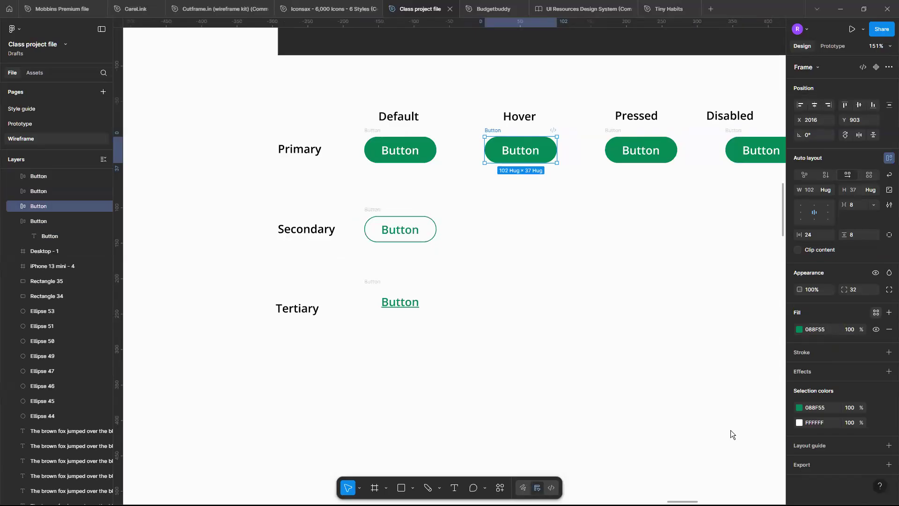
scroll(730, 430, down, 10)
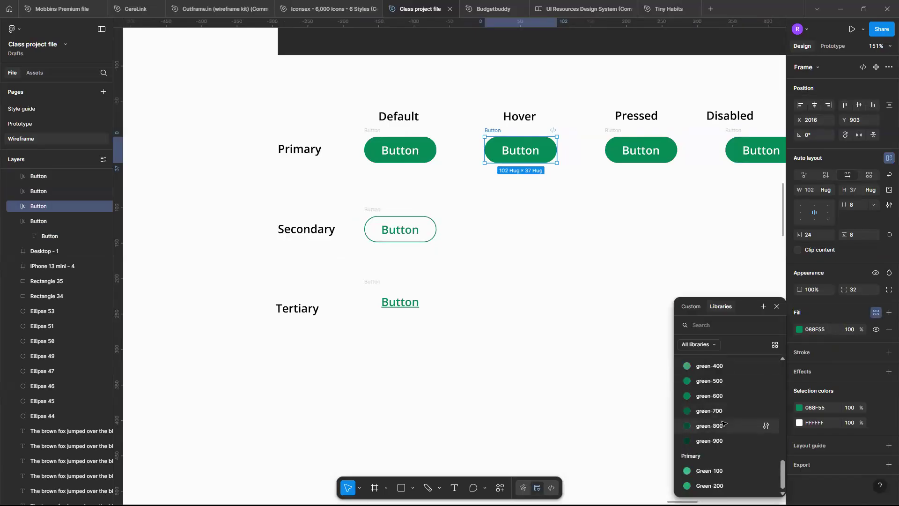
click(709, 425)
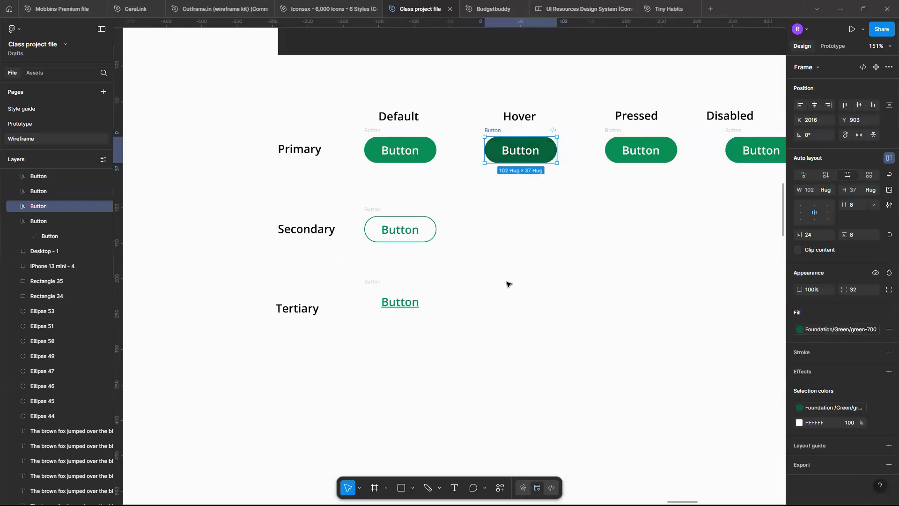
click(329, 214)
Fill the Primary Pressed button with the Foundation/Green/green-300 color style after trying green-400.
scroll(343, 218, up, 2)
scroll(385, 220, up, 3)
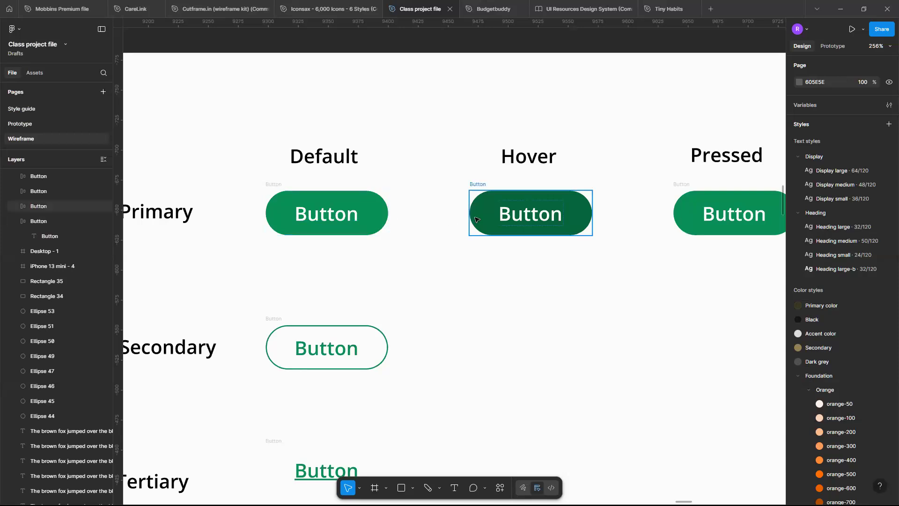
scroll(630, 203, right, 3)
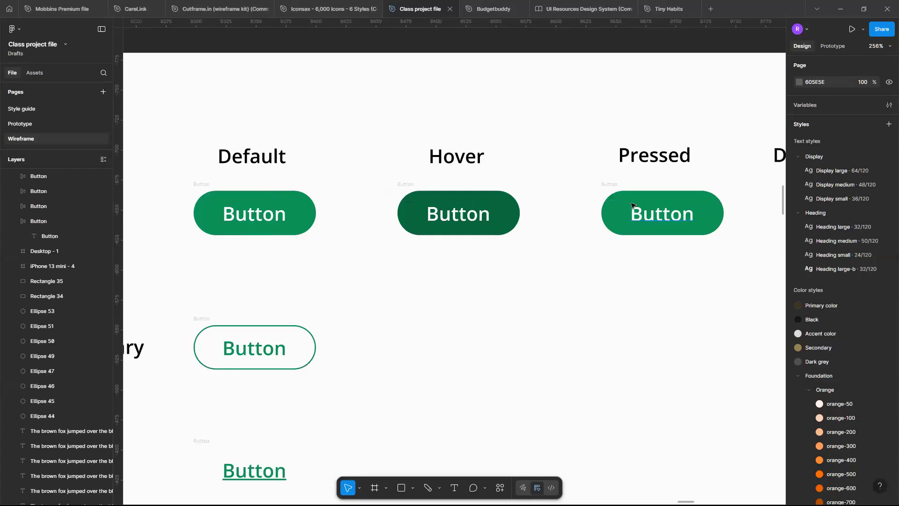
double_click(706, 200)
key(Escape)
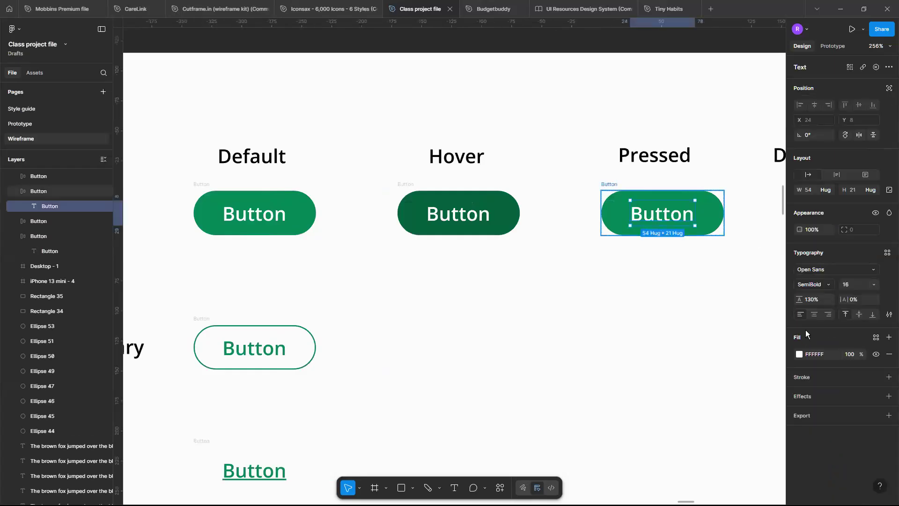
click(876, 313)
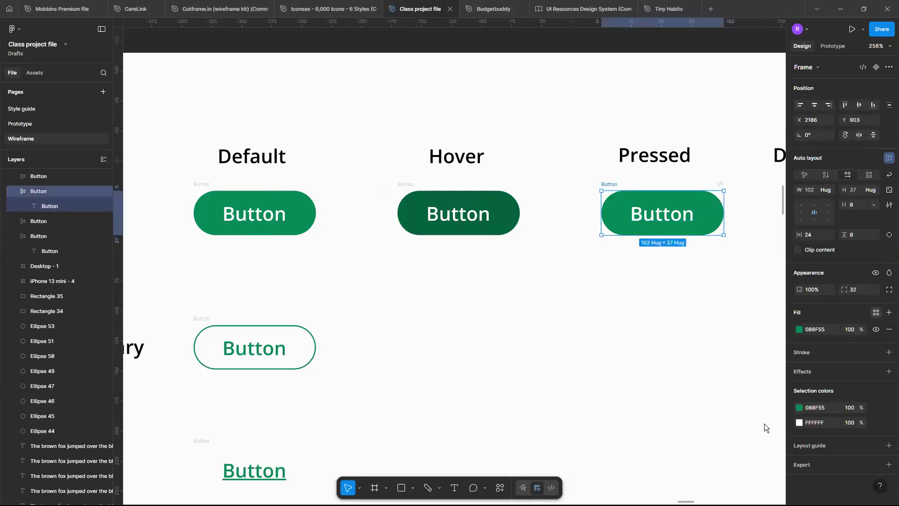
scroll(764, 423, down, 3)
scroll(764, 423, down, 3)
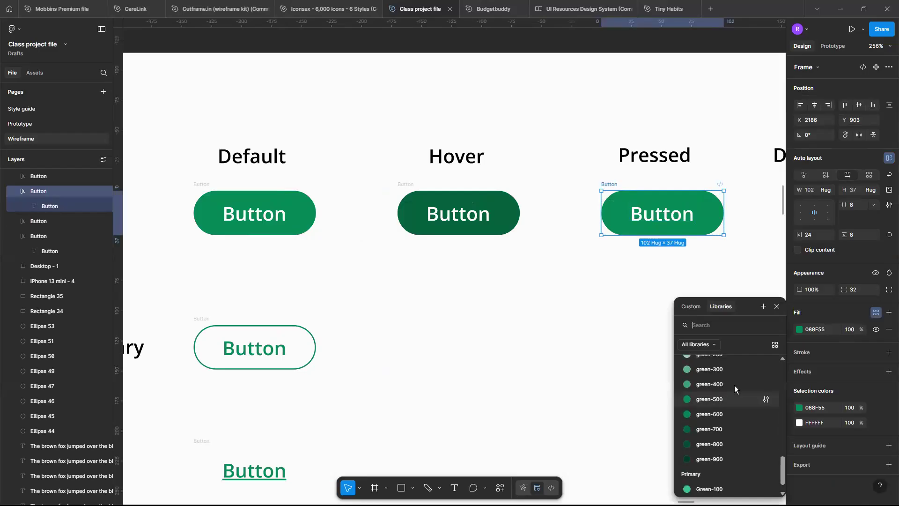
click(734, 387)
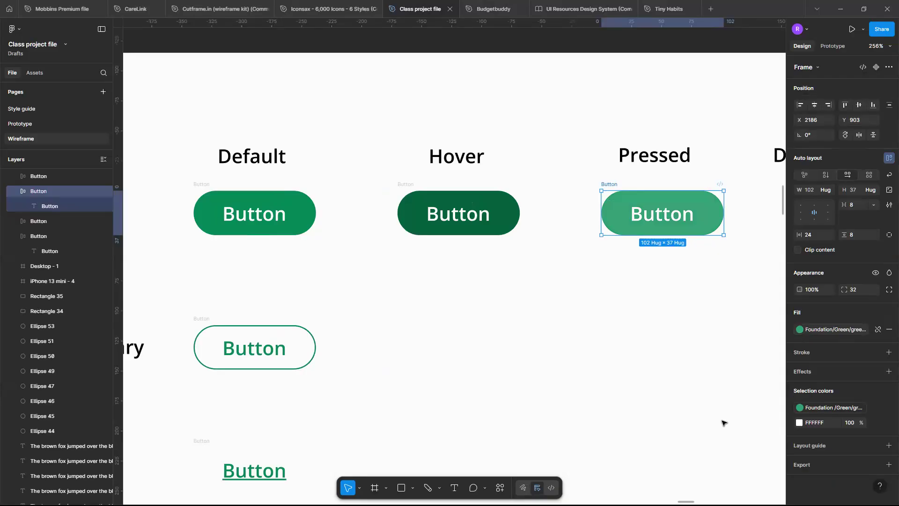
click(835, 329)
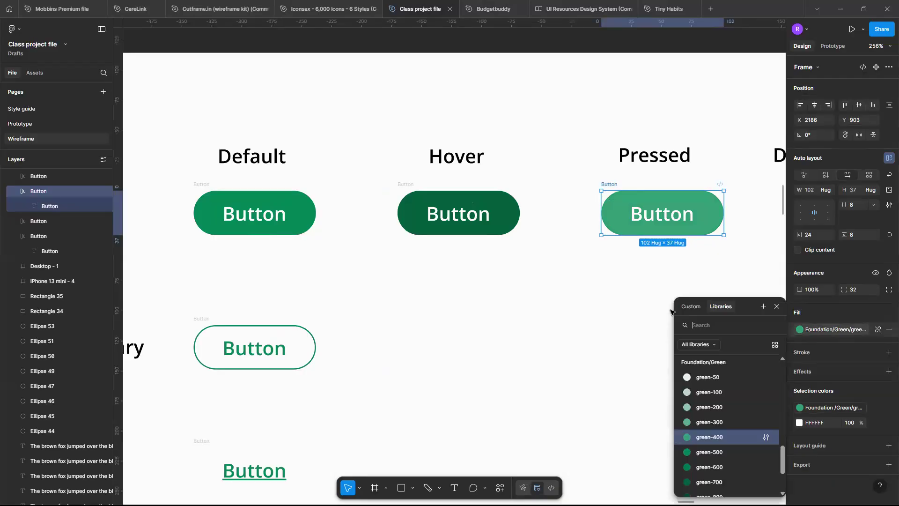
key(ctrl+z)
click(695, 230)
scroll(805, 362, right, 2)
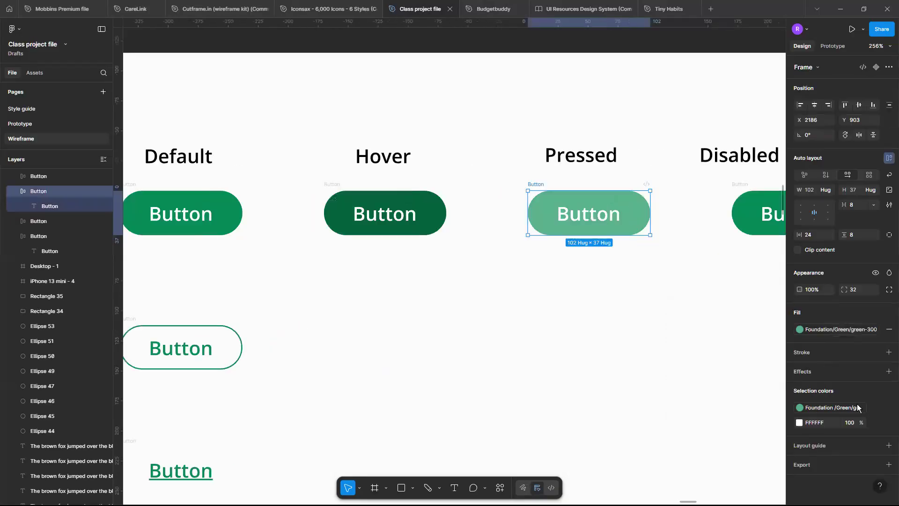
Apply the Shadow 2 effect style to the Primary Pressed button and detach the style so the shadow can be edited.
click(875, 374)
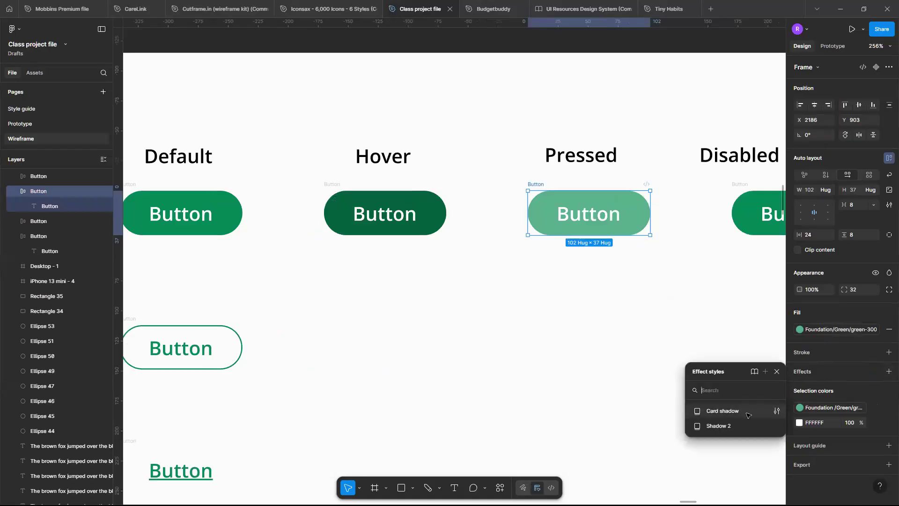
click(747, 414)
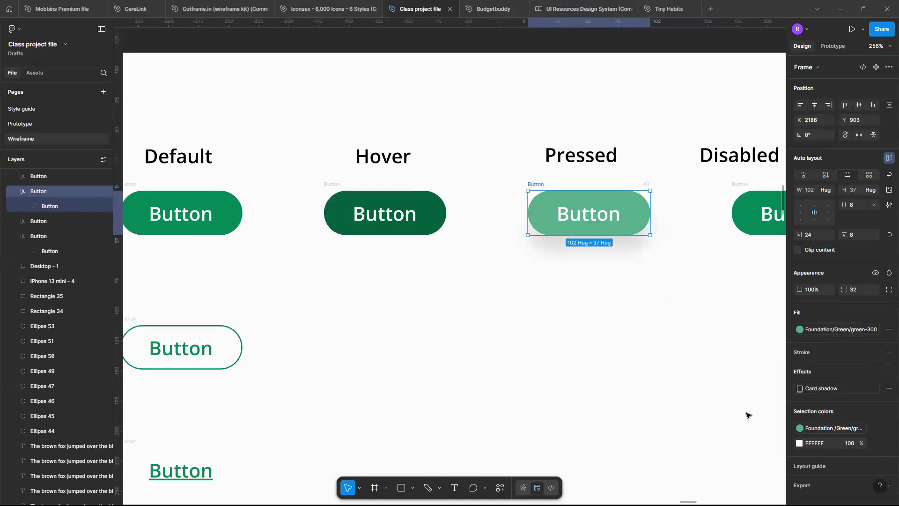
click(799, 388)
click(660, 380)
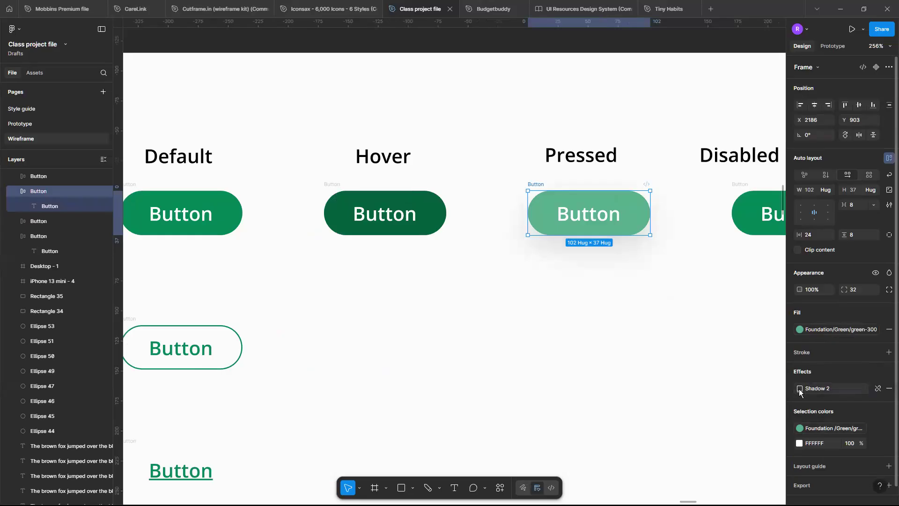
click(877, 388)
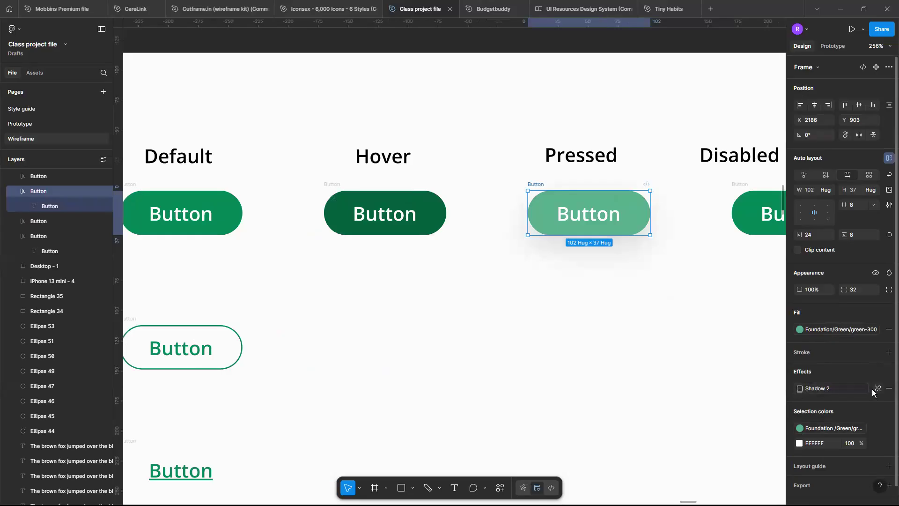
Recolor the Pressed button's drop shadow to green 088F55 at 20% opacity.
click(800, 388)
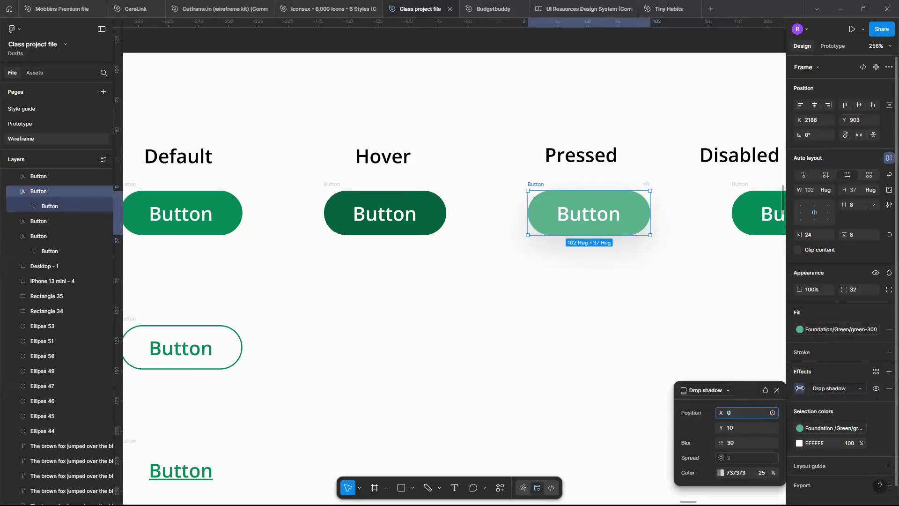
click(720, 472)
click(652, 462)
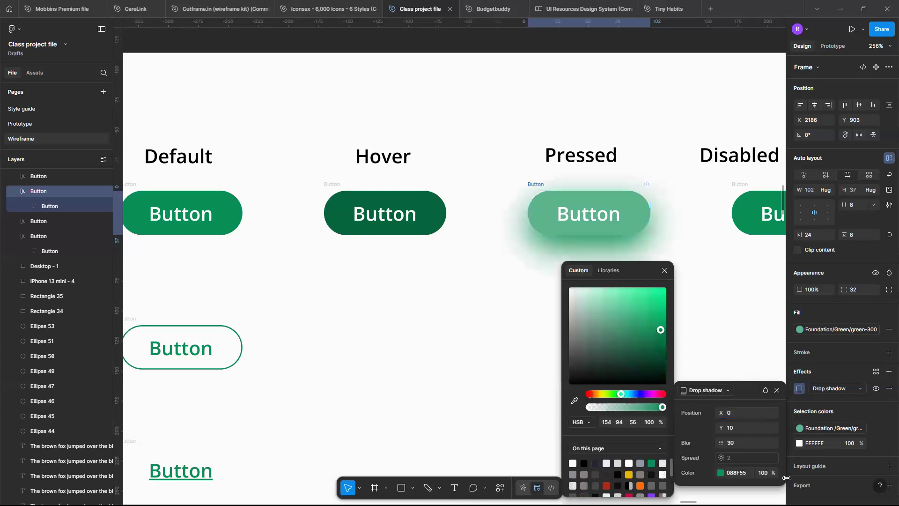
click(762, 473)
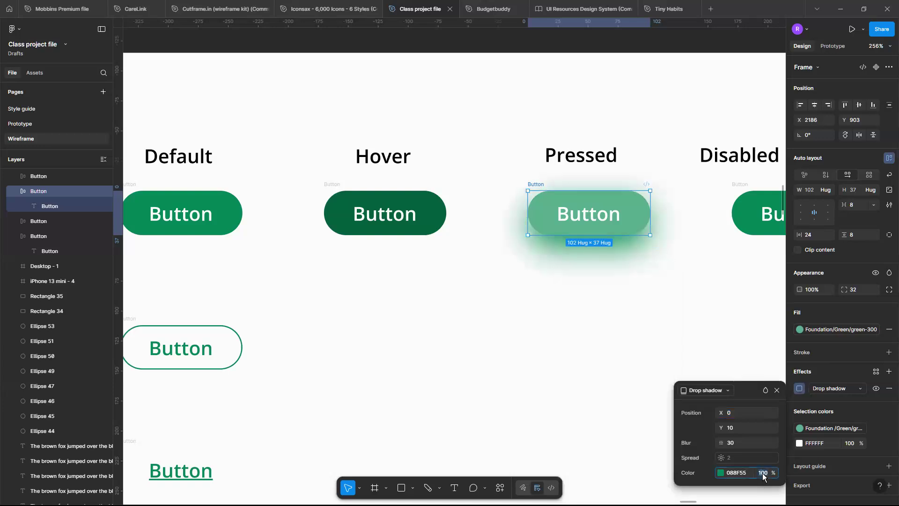
text(20)
key(Return)
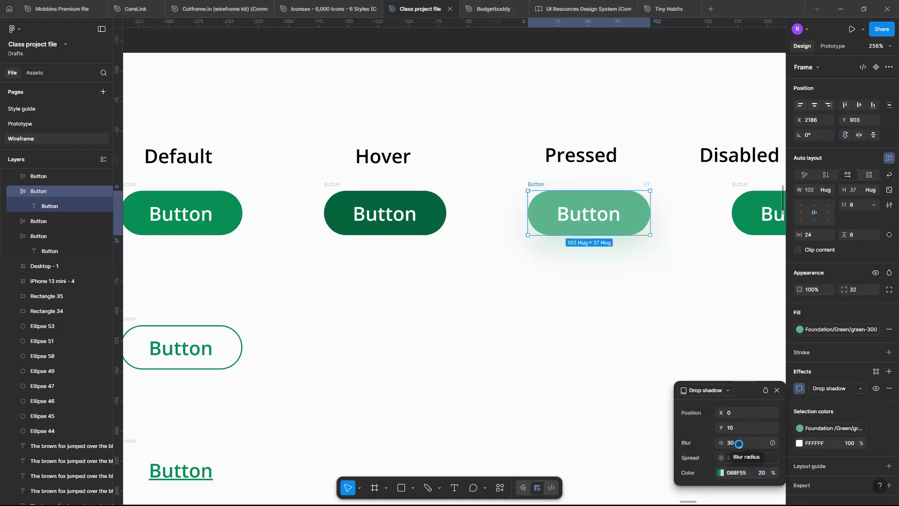
Reduce the blur of the Pressed button's drop shadow to 15.
click(739, 444)
text(20)
key(Return)
click(738, 444)
text(10)
key(Return)
key(Return)
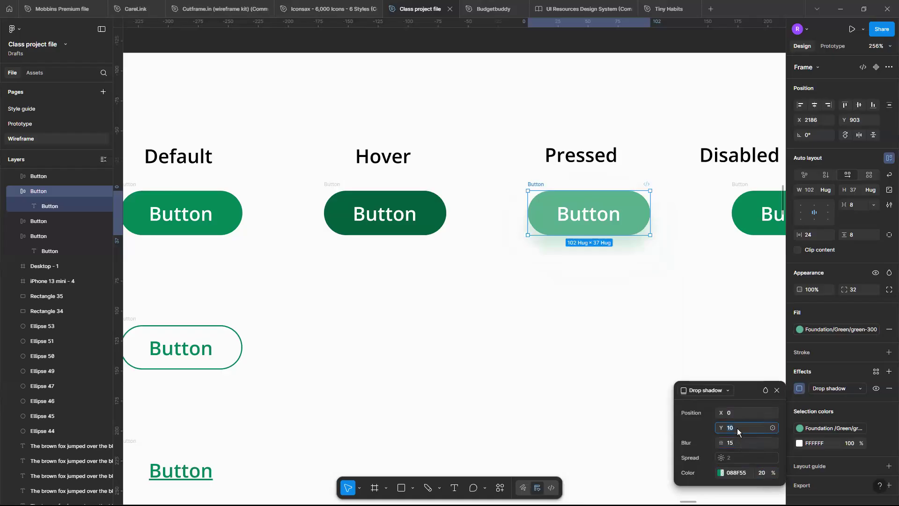
click(656, 336)
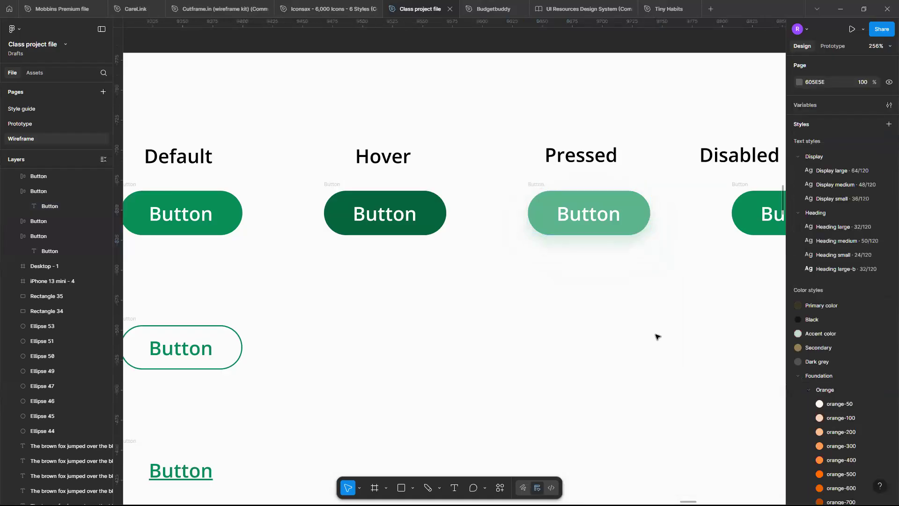
Change the Primary Disabled button's fill to the page's gray 737373 at 25% opacity.
scroll(656, 336, down, 5)
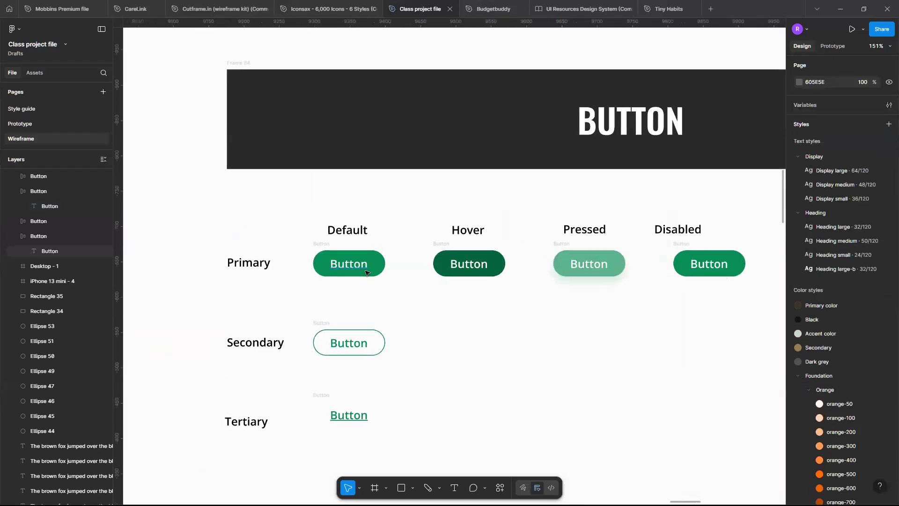
scroll(603, 281, up, 3)
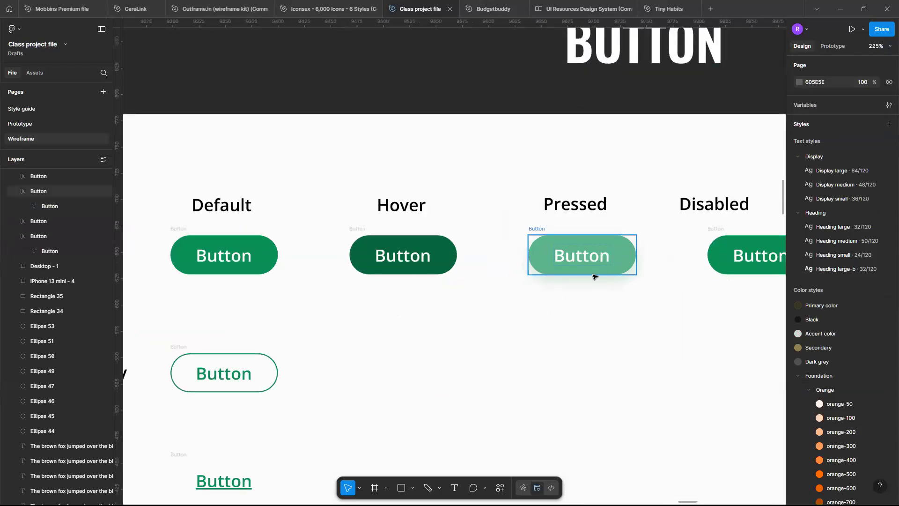
scroll(592, 276, up, 1)
scroll(564, 261, down, 2)
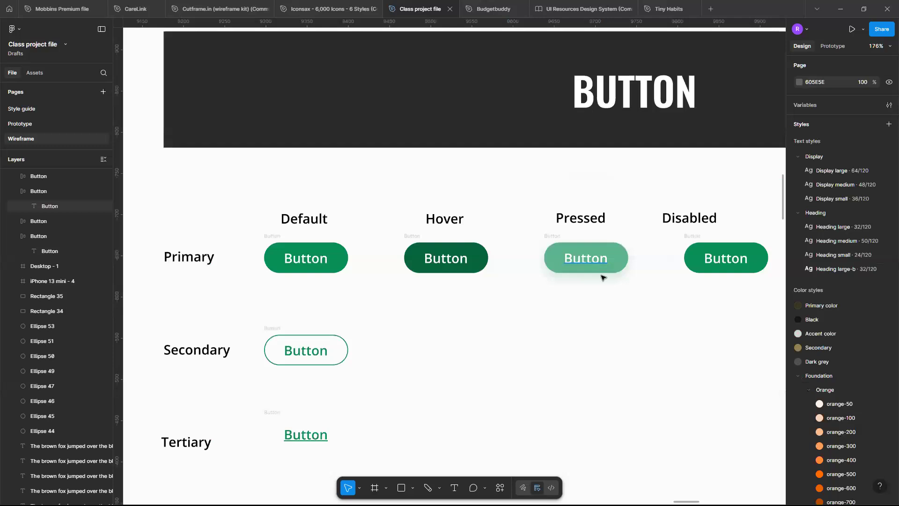
scroll(655, 269, right, 2)
click(654, 265)
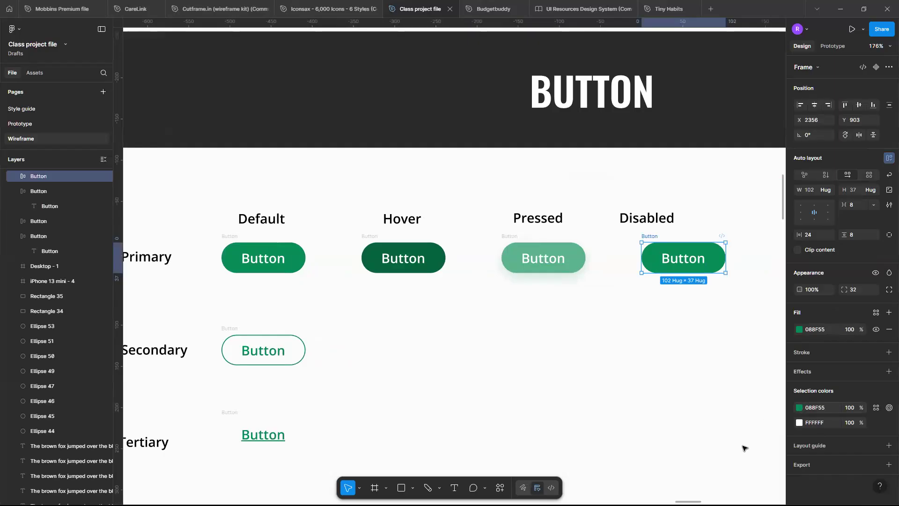
click(799, 407)
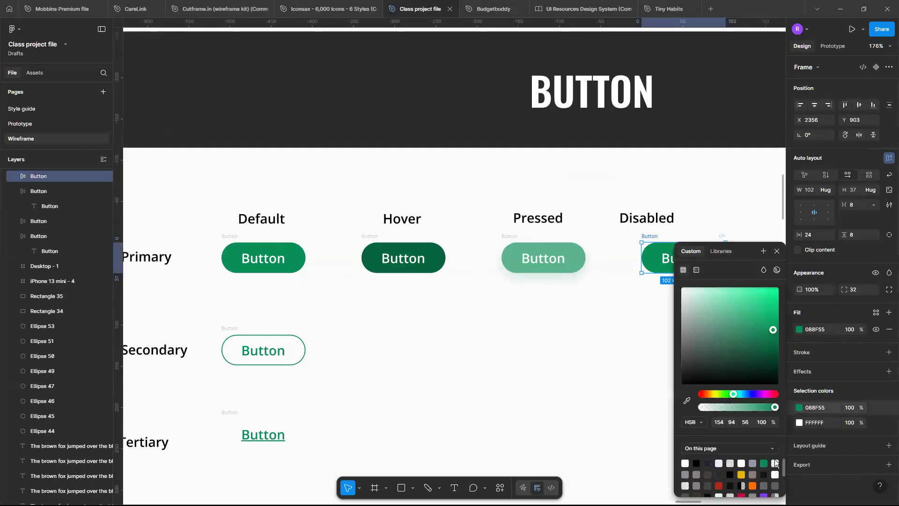
scroll(776, 464, down, 1)
click(775, 461)
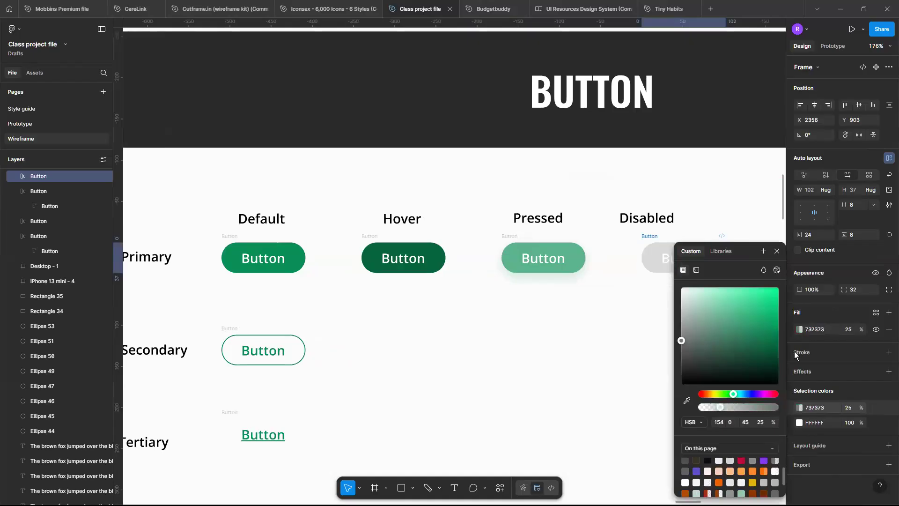
key(Escape)
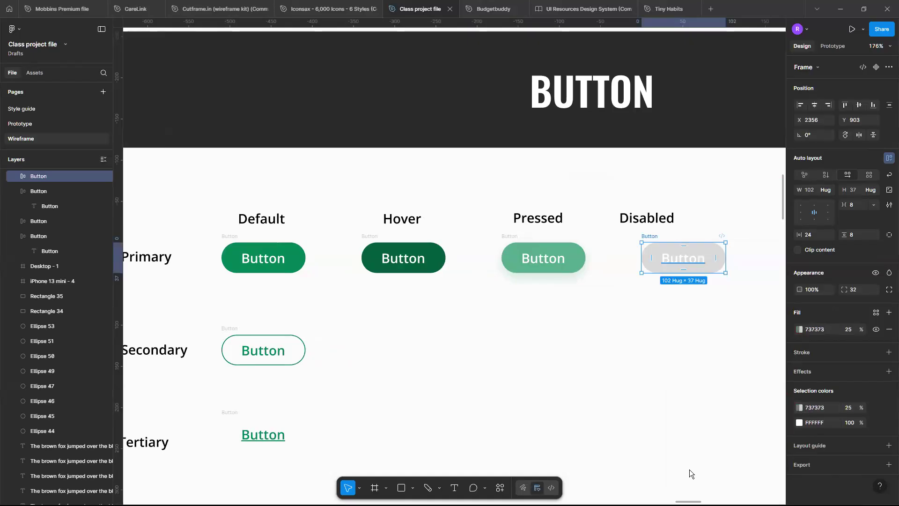
Recolor the Primary Disabled button's label text with a gray from the colors used on the page.
key(Return)
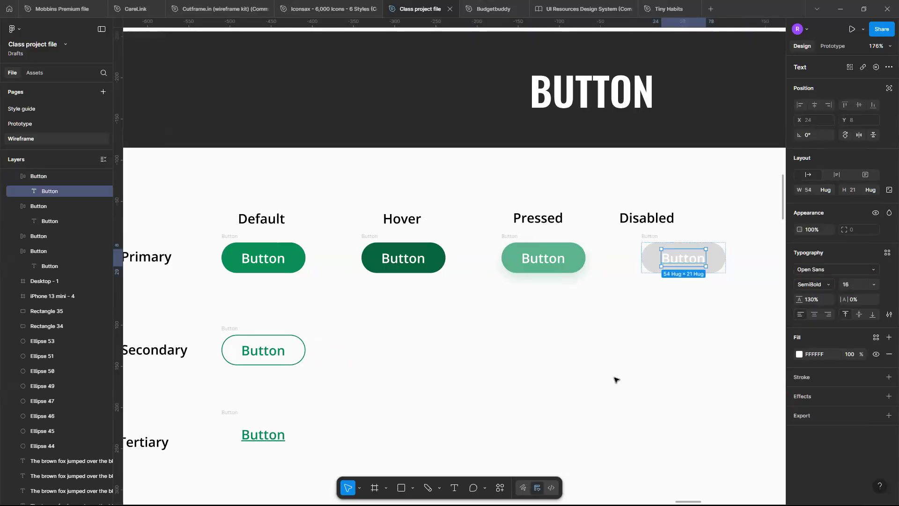
click(799, 354)
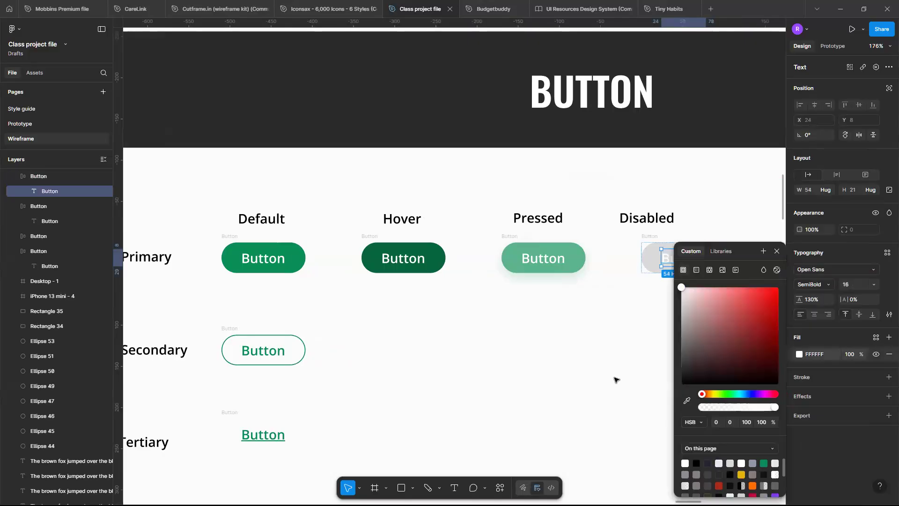
click(685, 474)
click(552, 315)
scroll(553, 315, down, 1)
scroll(552, 314, left, 1)
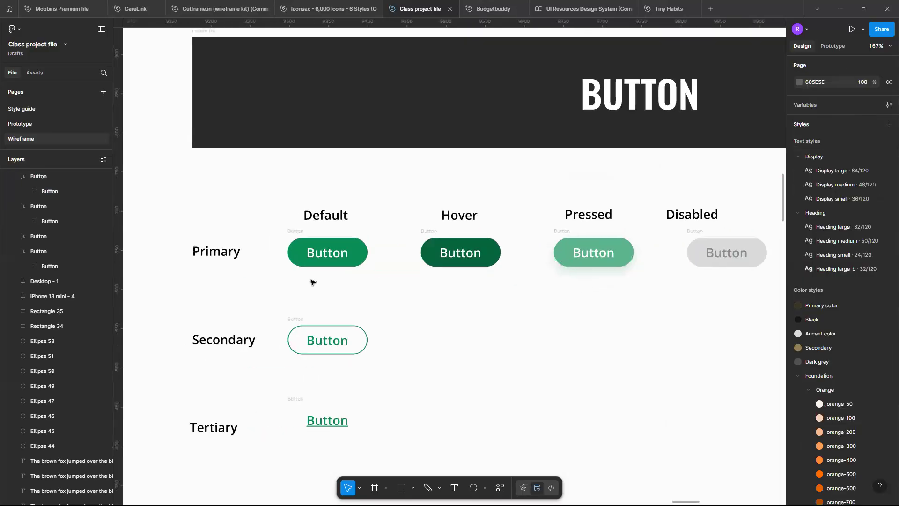
Duplicate the Secondary Default button across its row to fill the Hover, Pressed and Disabled columns at equal spacing.
scroll(312, 282, down, 2)
scroll(450, 313, right, 1)
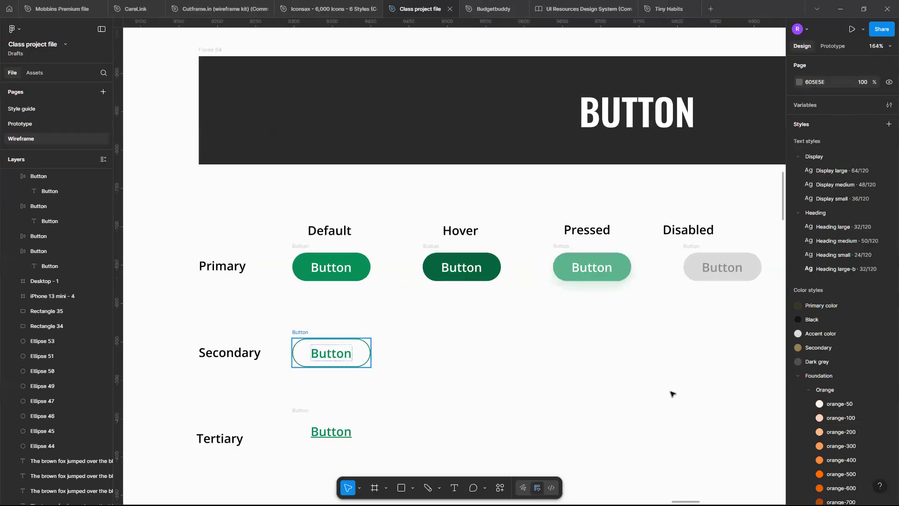
double_click(317, 362)
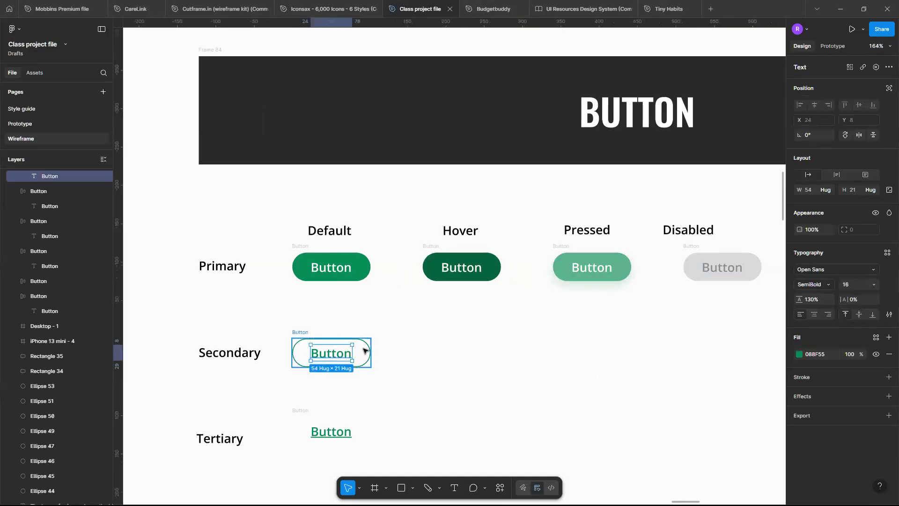
click(363, 350)
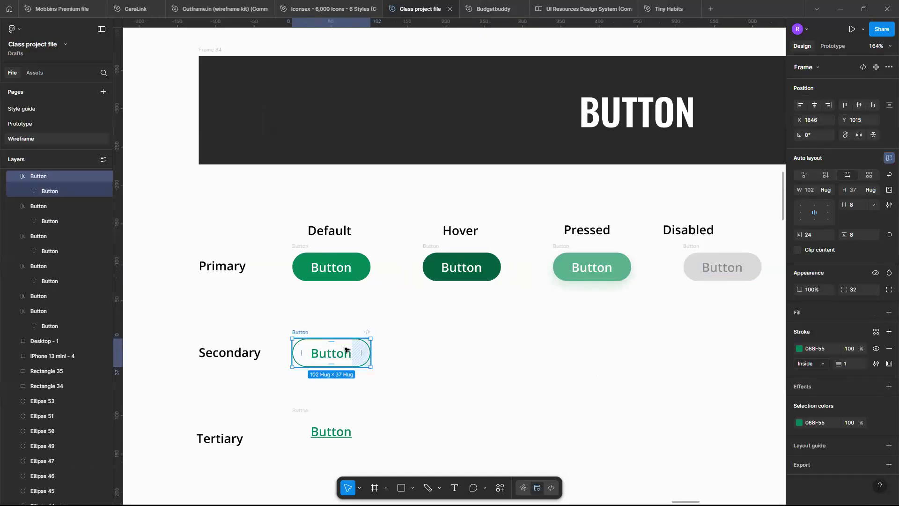
key(Left)
key(Left)
key(Left)
key(Left)
mouse_move(490, 350)
mouse_down()
mouse_move(478, 353)
mouse_move(501, 352)
mouse_move(478, 347)
mouse_up()
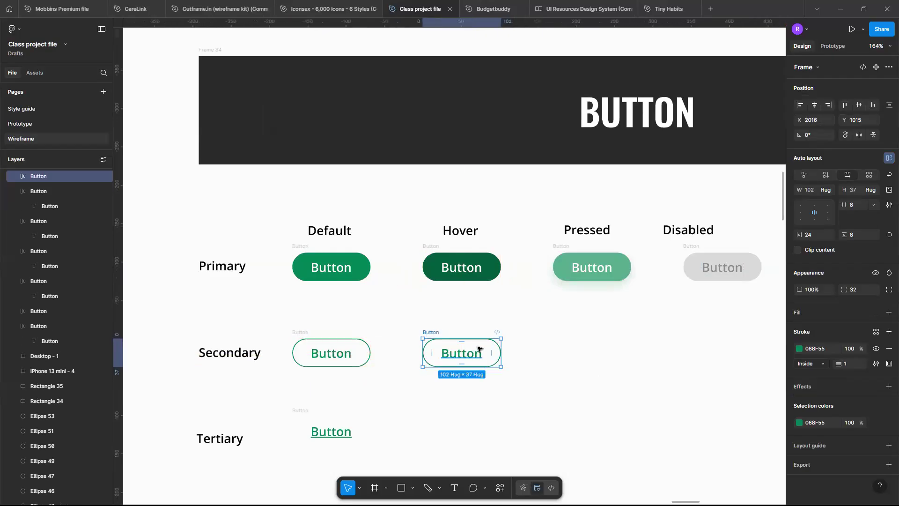
key(ctrl+d)
key(ctrl+d)
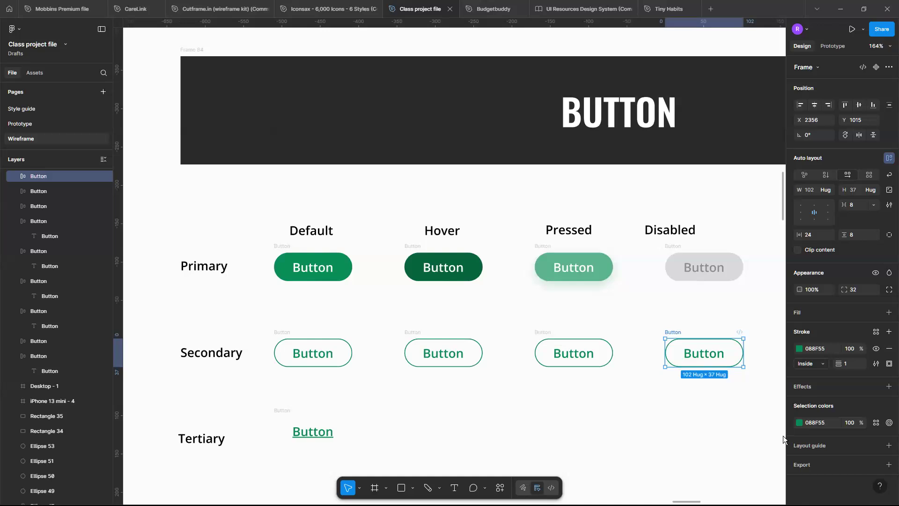
Recolor the Secondary Disabled button's outline and label with a gray from the colors used on the page.
click(799, 422)
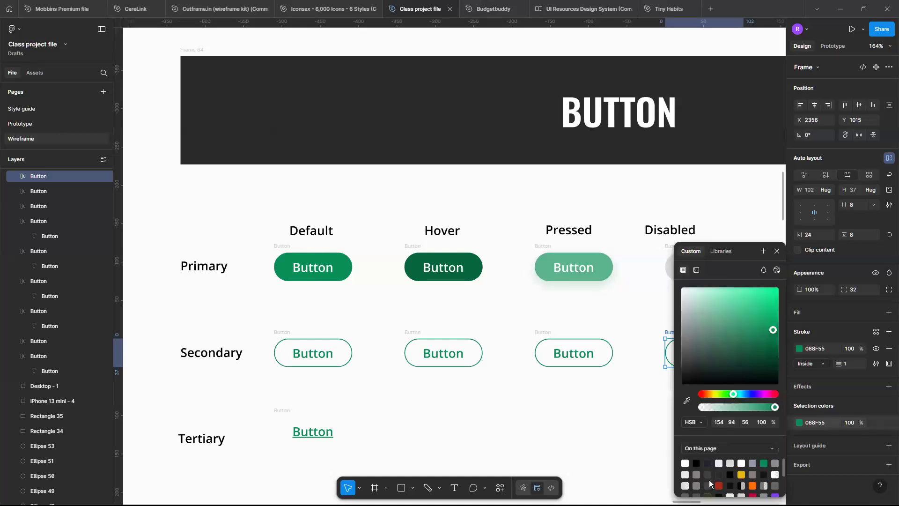
click(696, 474)
click(575, 355)
click(611, 353)
Apply the green-700 color style to the outline of the Secondary button in the Hover column.
click(472, 356)
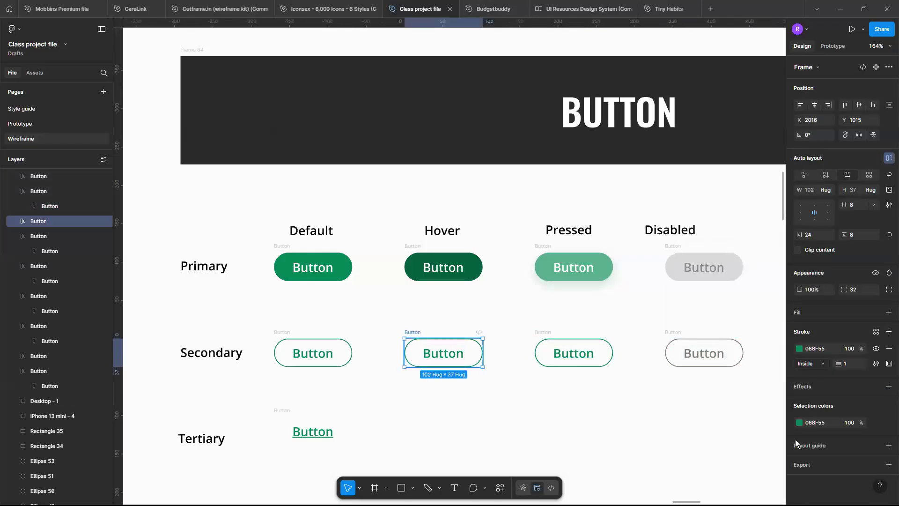
click(799, 422)
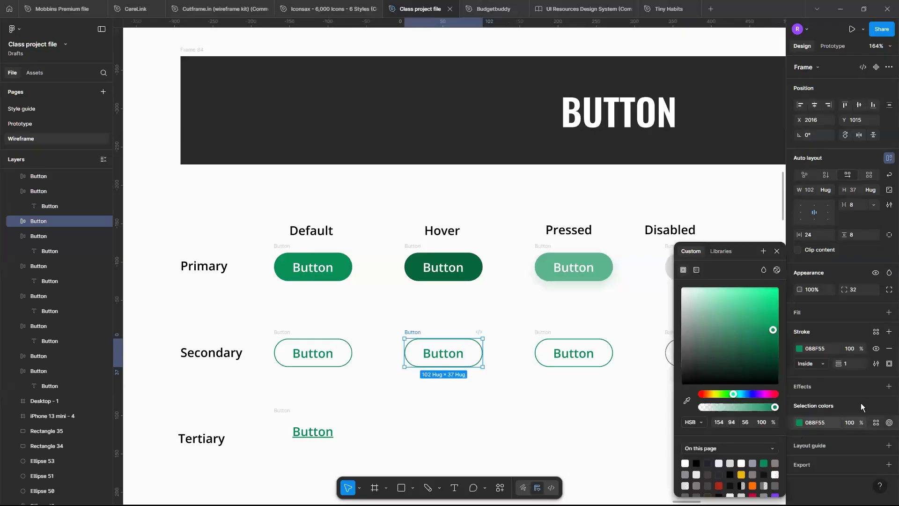
click(876, 332)
scroll(737, 453, down, 4)
scroll(736, 453, down, 10)
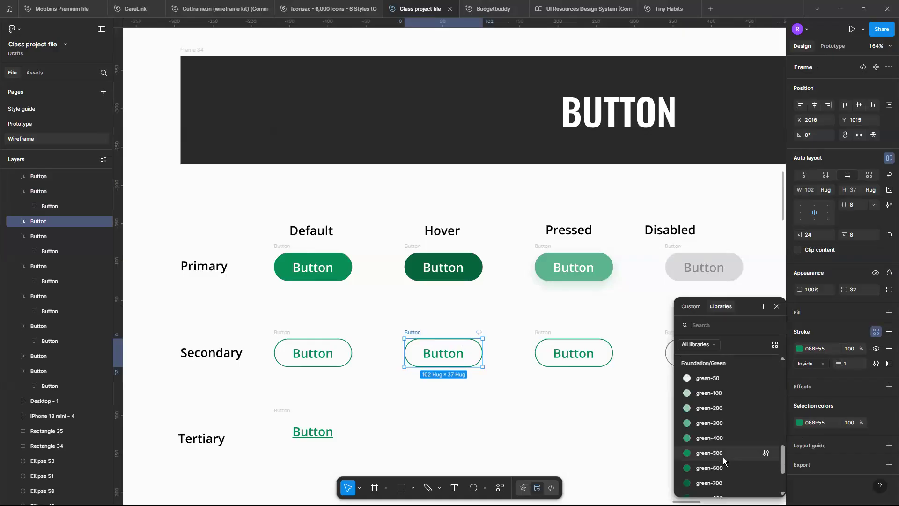
click(727, 483)
Apply the green-700 color style to the label text of the Secondary Hover button.
key(Return)
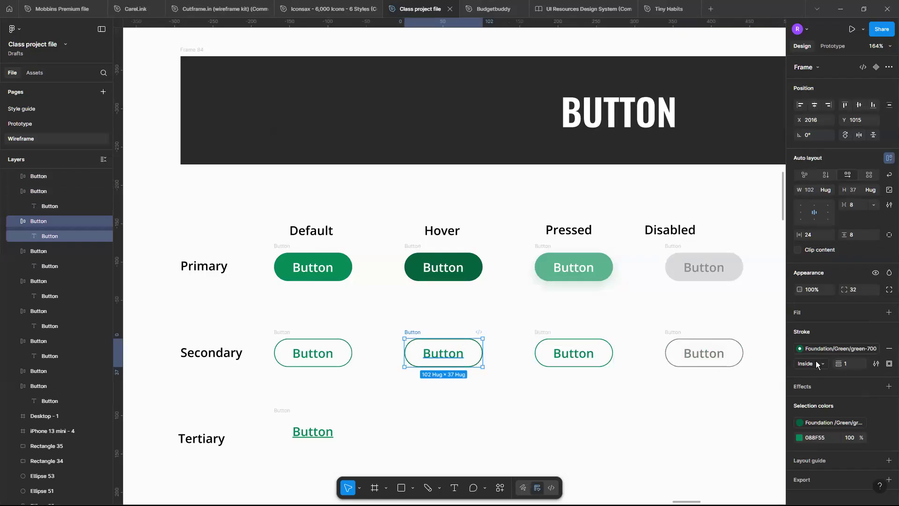
click(798, 354)
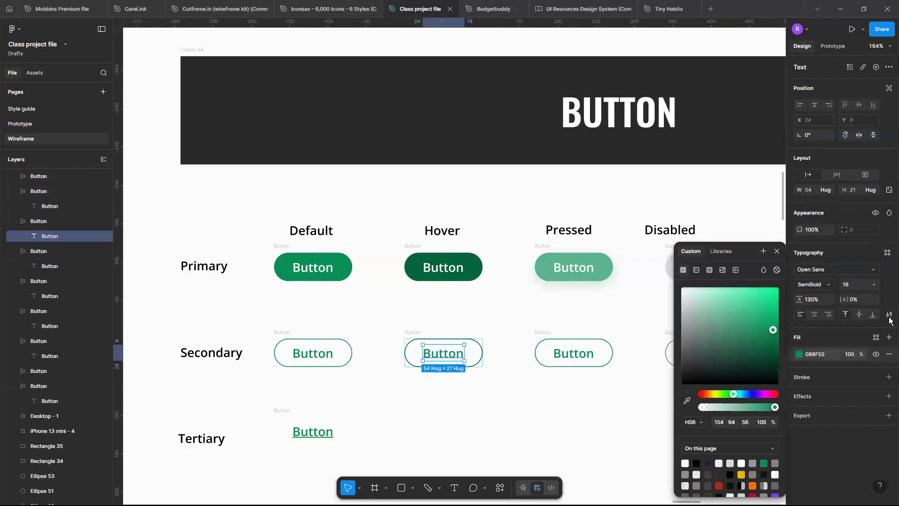
click(876, 337)
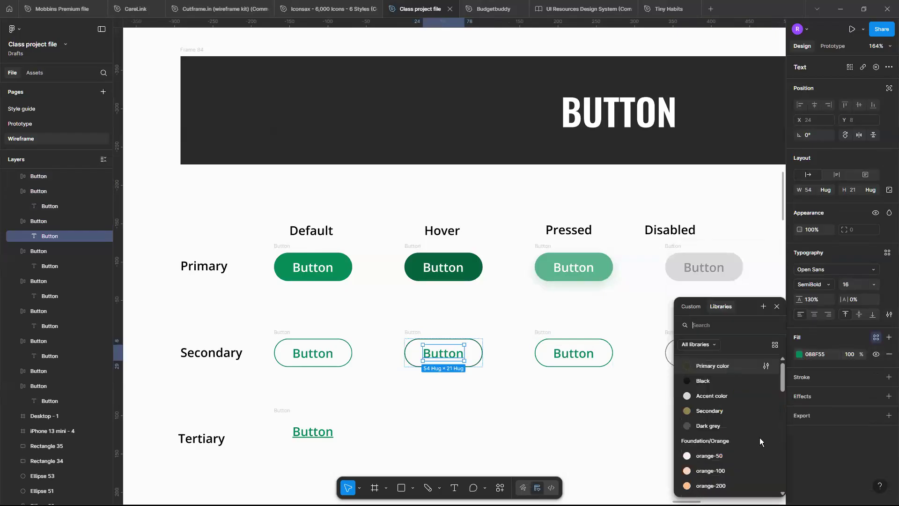
Add a fill to the Secondary Pressed button using its stroke color 088F55 at 10% opacity.
click(599, 350)
click(573, 353)
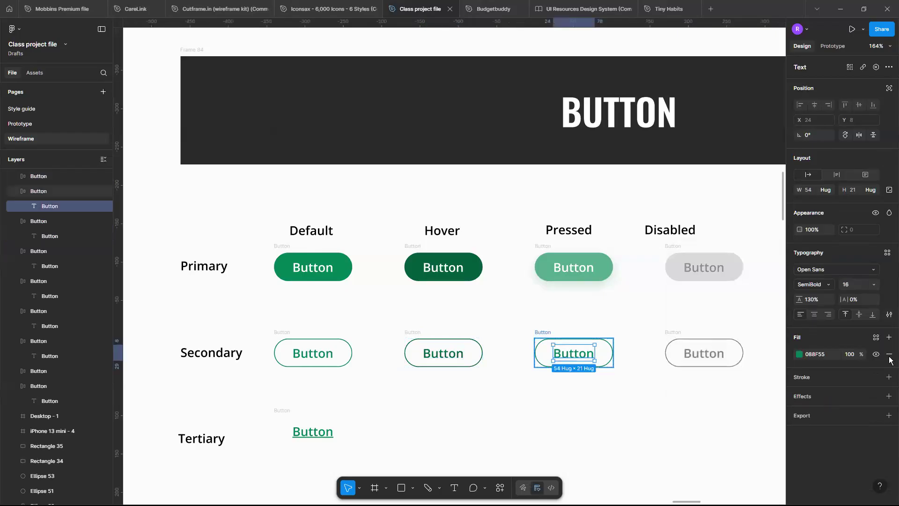
click(543, 332)
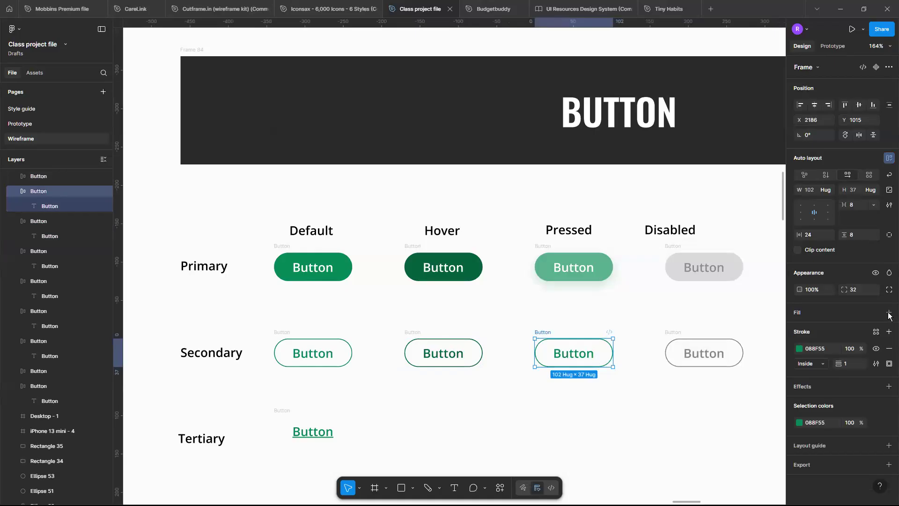
click(888, 312)
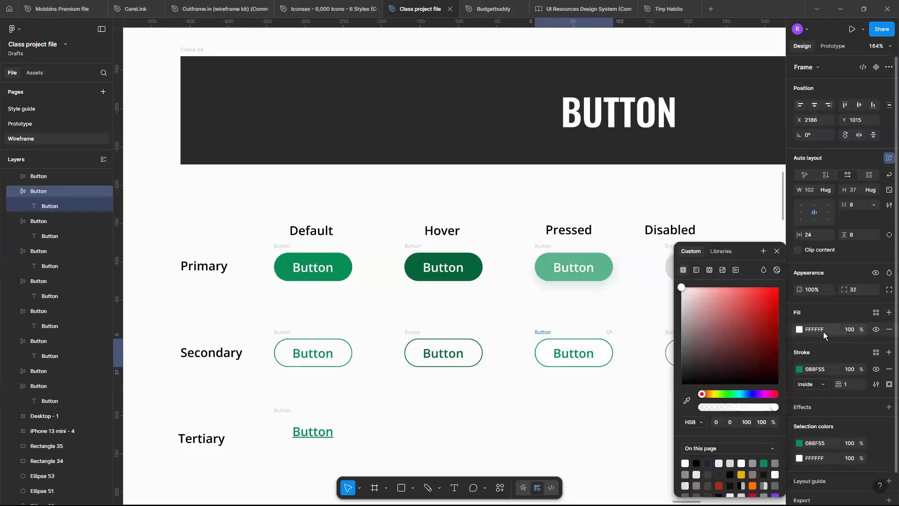
click(827, 369)
key(ctrl+c)
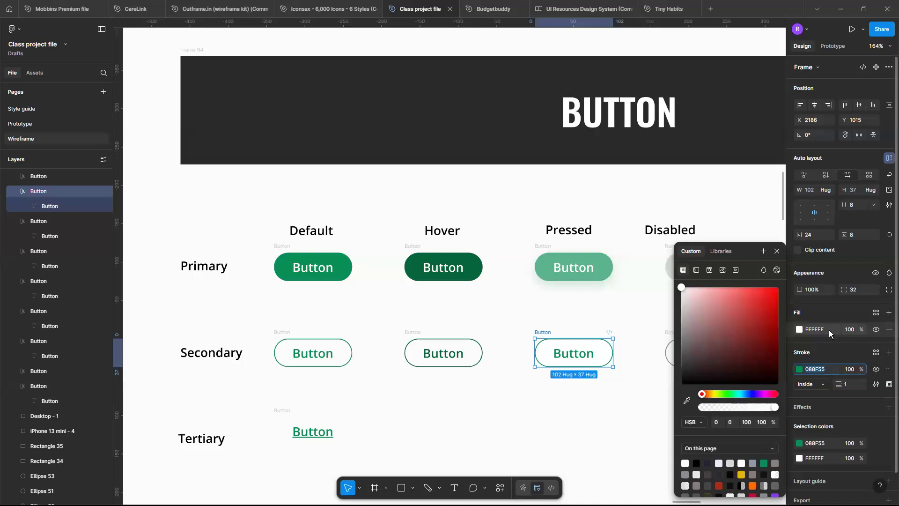
click(829, 330)
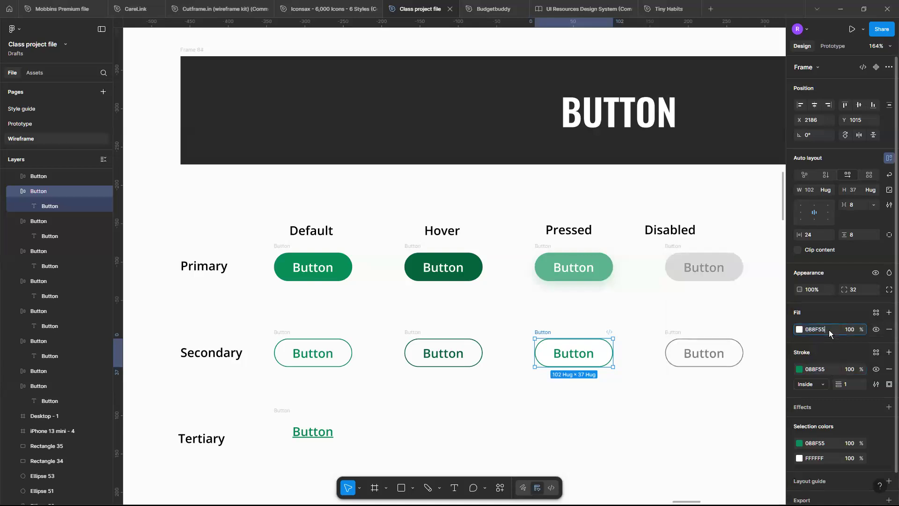
key(ctrl+v)
key(Return)
click(847, 330)
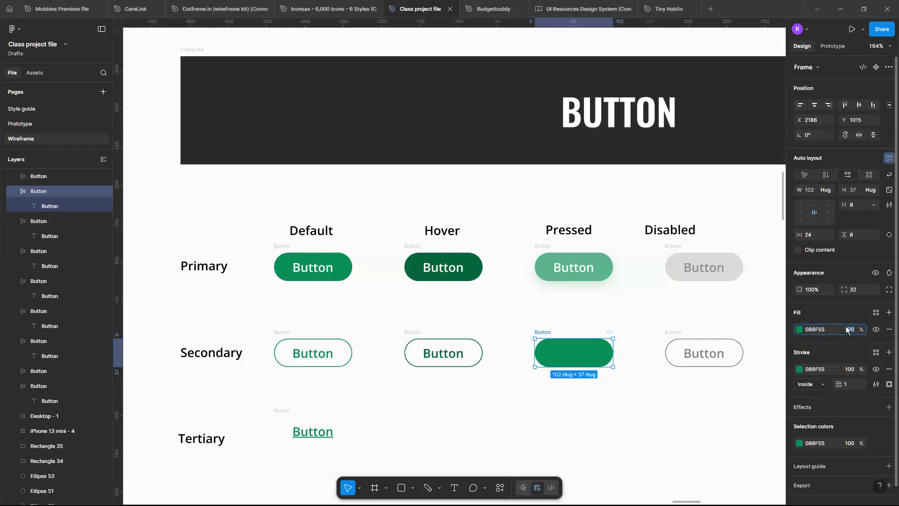
text(10)
key(Return)
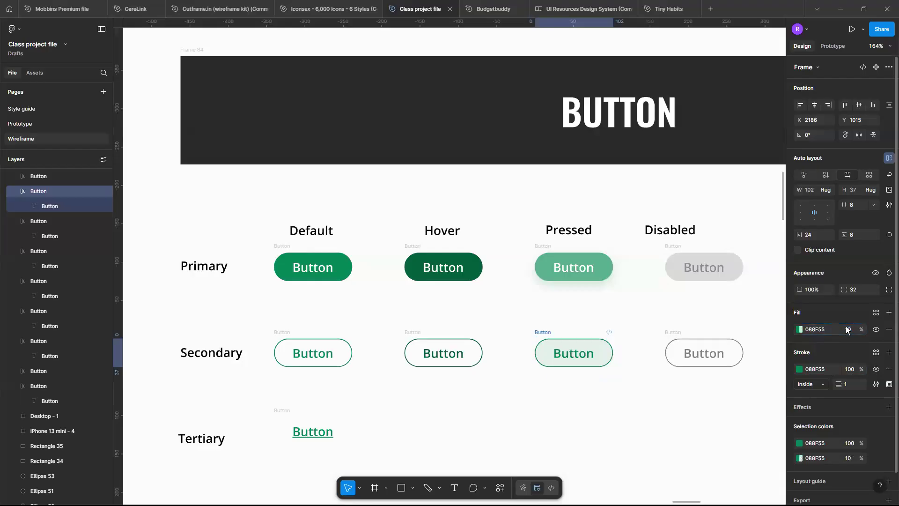
click(667, 415)
Set the opacity of the Secondary Pressed button's green fill to 8%.
scroll(667, 415, up, 3)
scroll(666, 415, down, 3)
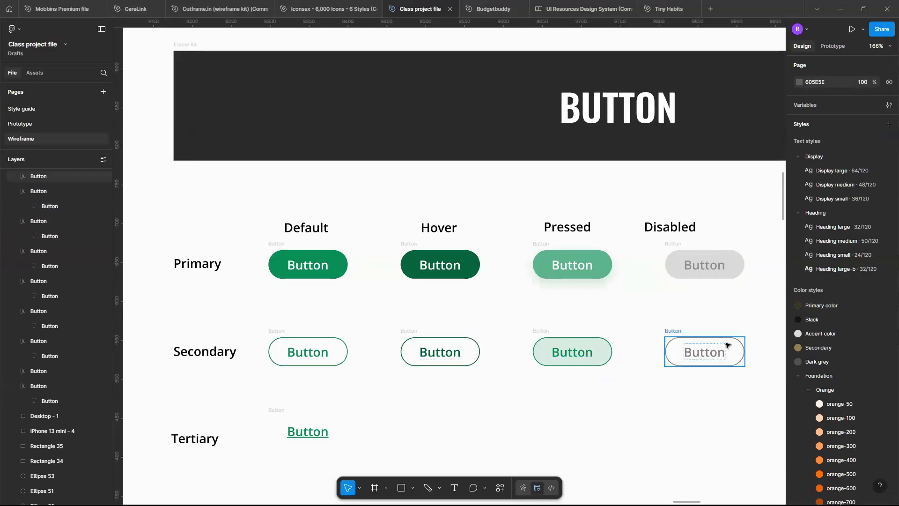
click(609, 347)
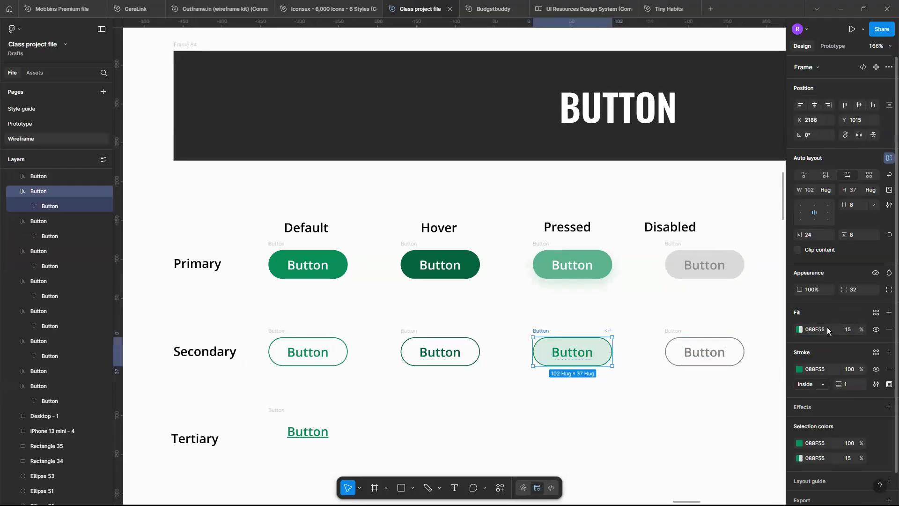
click(852, 329)
text(0)
key(Return)
right_click(852, 328)
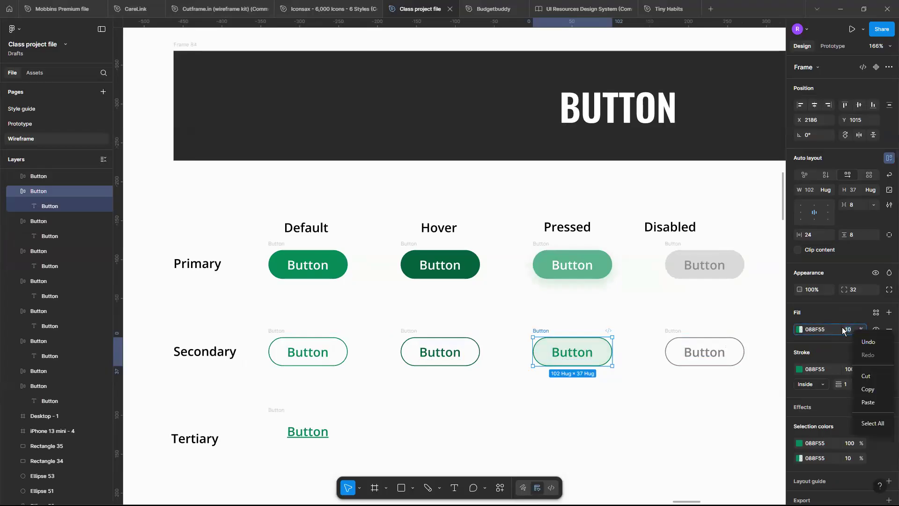
click(855, 327)
text(8)
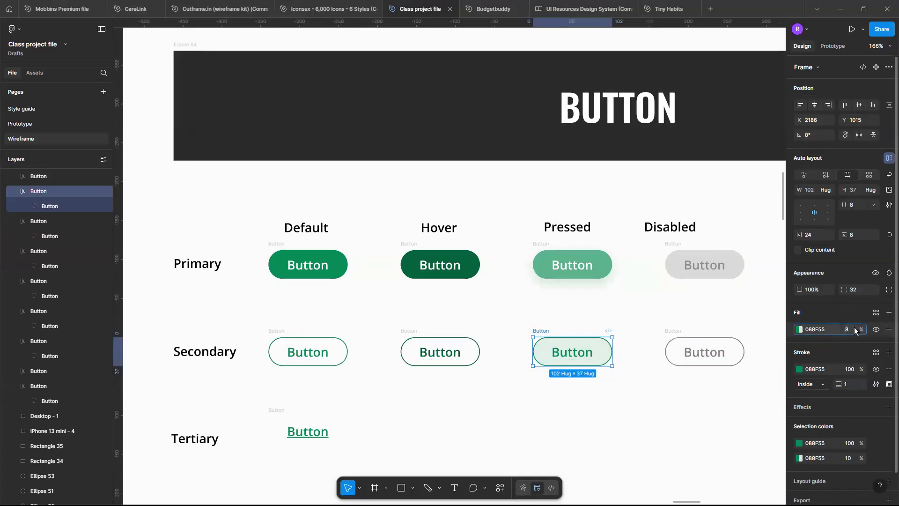
key(Return)
Swap the Secondary Hover and Pressed buttons so the tinted one sits under Hover and the dark-outlined one under Pressed.
click(597, 356)
drag(589, 348, 457, 384)
drag(466, 353, 597, 354)
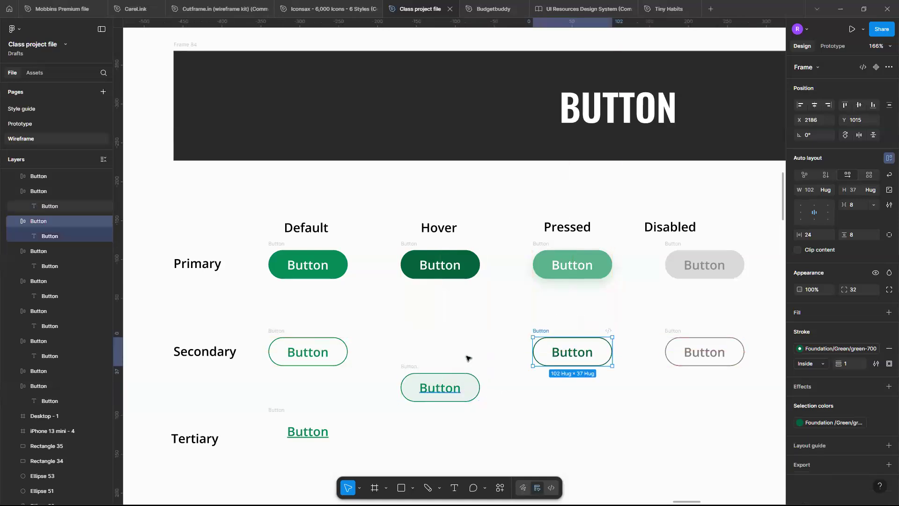
drag(458, 389, 463, 344)
key(ctrl+z)
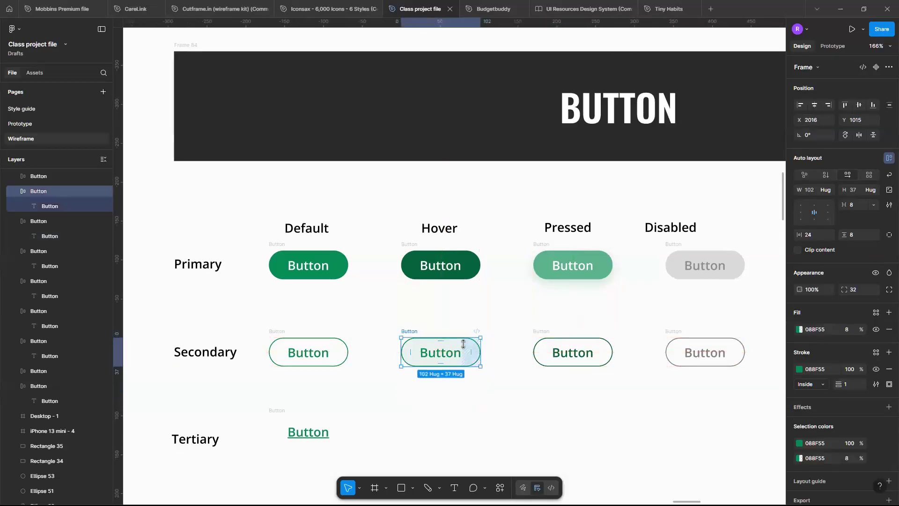
scroll(498, 329, up, 1)
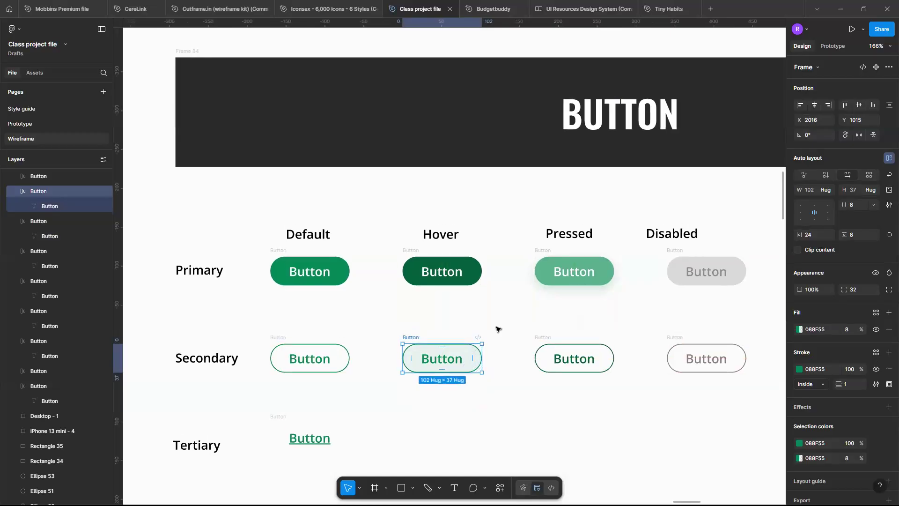
click(497, 329)
Turn the Primary Default button into a component with a second variant filled with dark green 06663C.
scroll(498, 329, right, 1)
scroll(497, 329, down, 2)
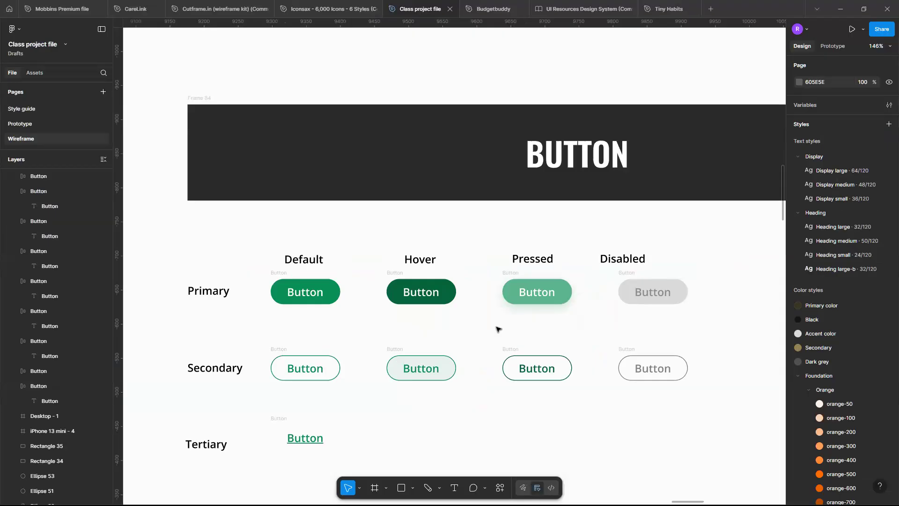
scroll(326, 294, down, 3)
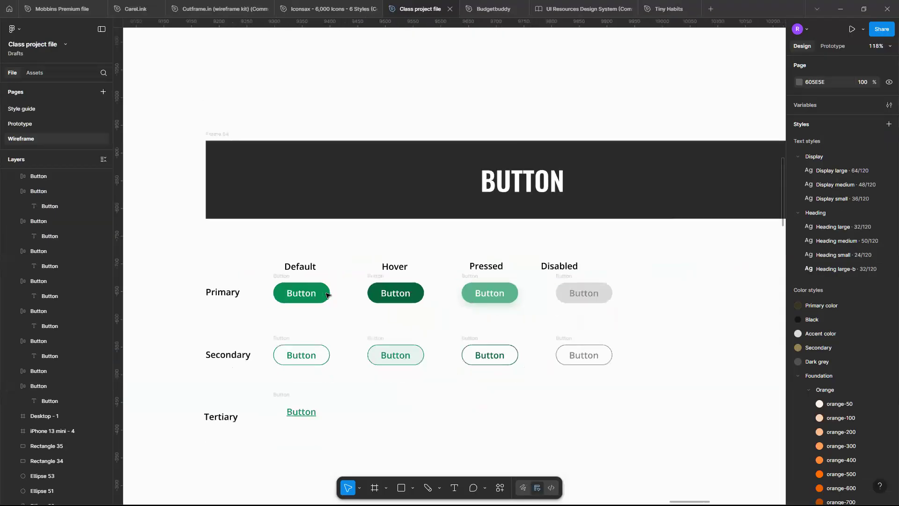
scroll(326, 294, left, 5)
scroll(326, 294, up, 2)
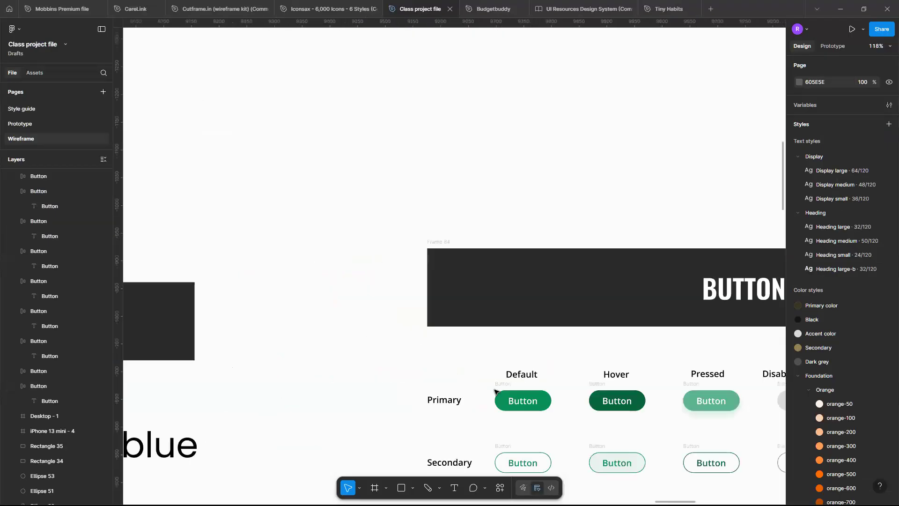
scroll(496, 392, down, 1)
scroll(454, 389, right, 2)
scroll(454, 389, down, 1)
click(446, 372)
scroll(450, 374, up, 5)
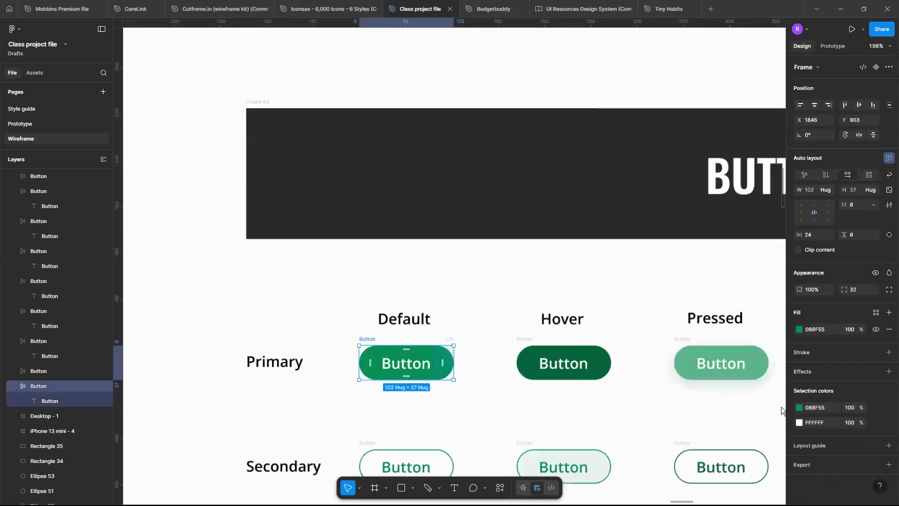
scroll(698, 403, up, 3)
key(ctrl+alt+k)
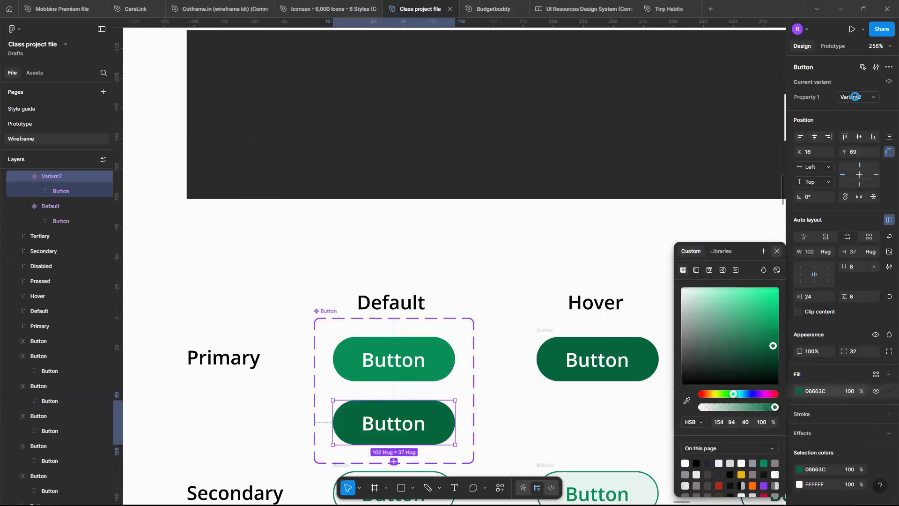
key(Escape)
Name the dark green variant Hover and rename the variant property to State.
click(855, 97)
text(H)
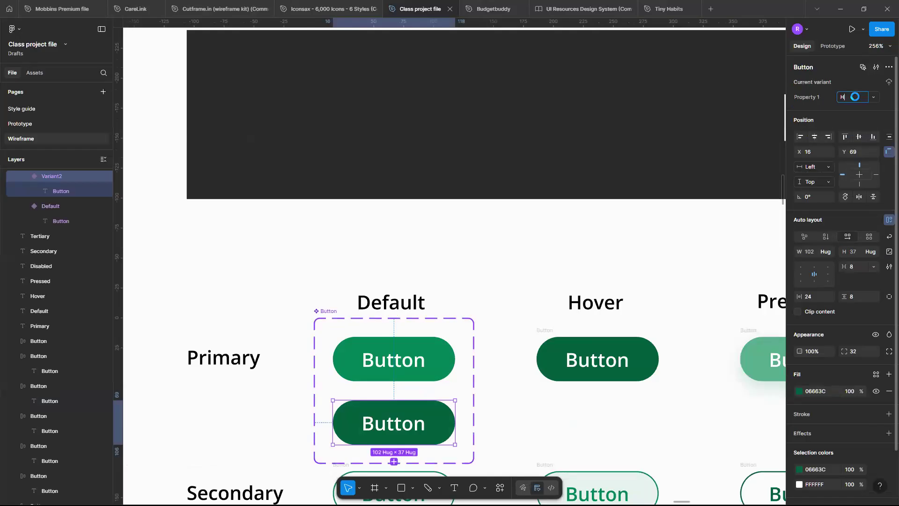
text(over)
click(822, 97)
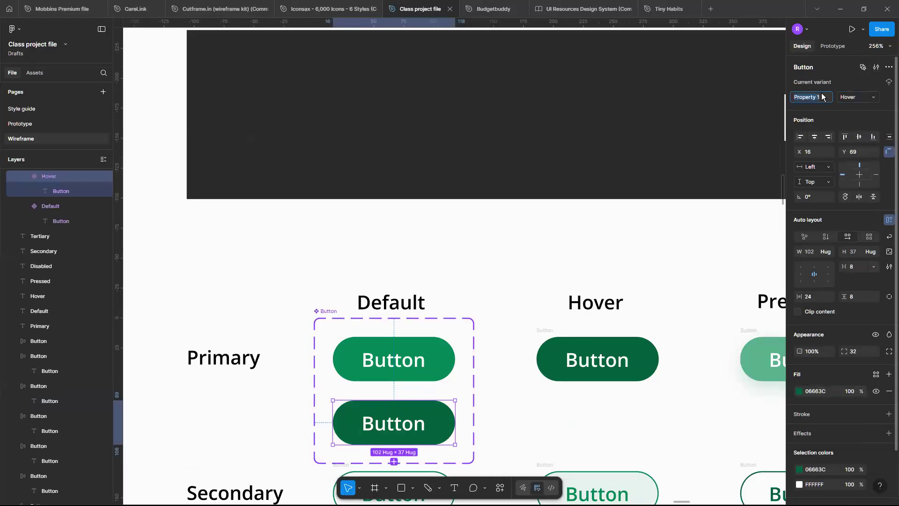
text(State)
click(443, 365)
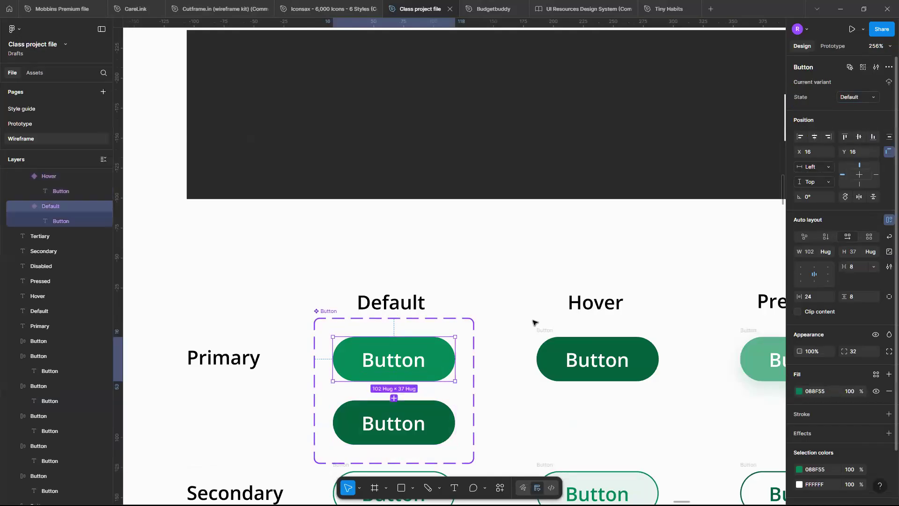
scroll(414, 365, down, 3)
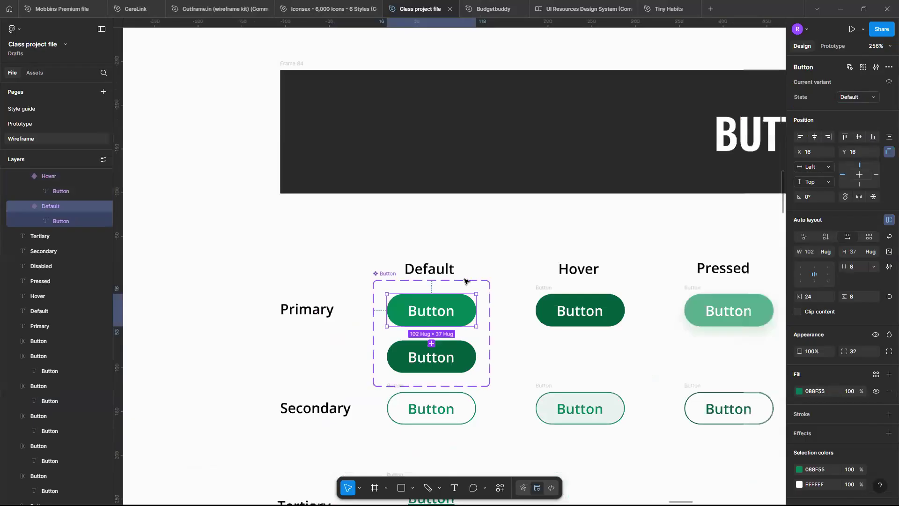
Duplicate the dark green Hover variant and fill the copy with light green 5AB48D sampled from the Primary Pressed button.
scroll(499, 346, up, 2)
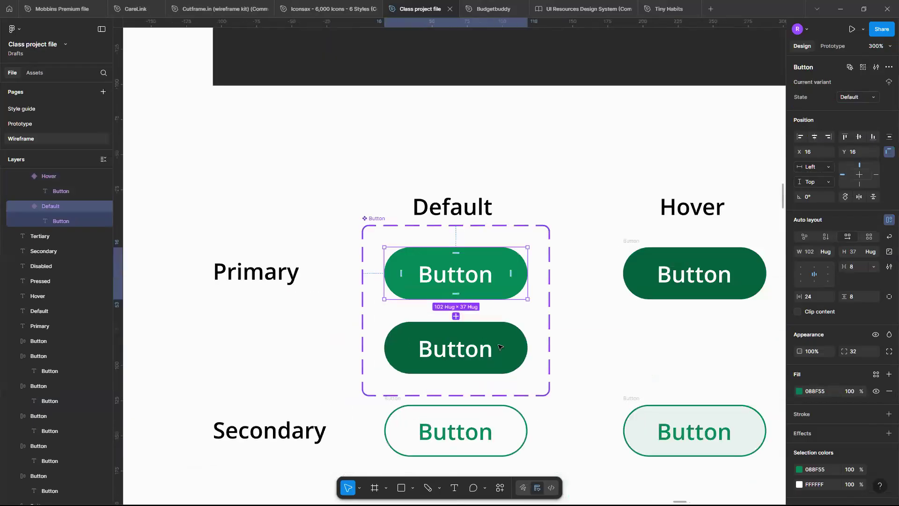
click(499, 346)
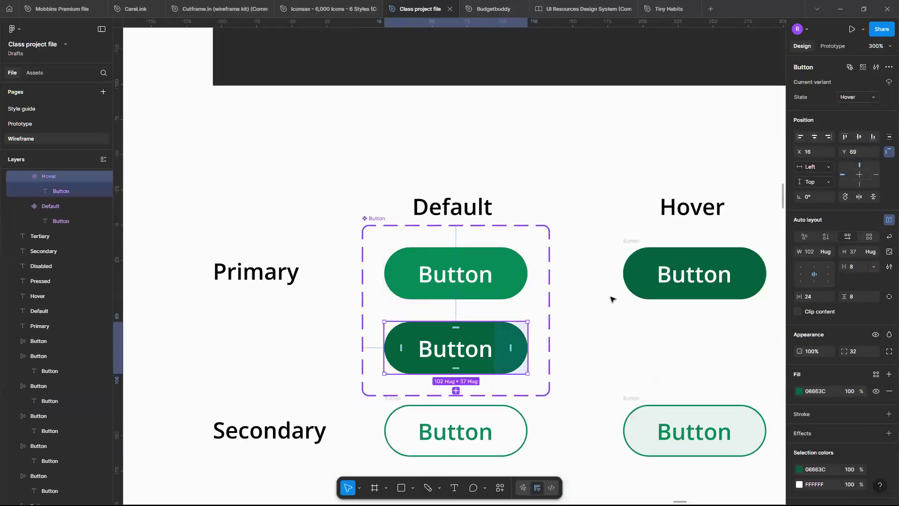
key(ctrl+d)
scroll(543, 378, down, 2)
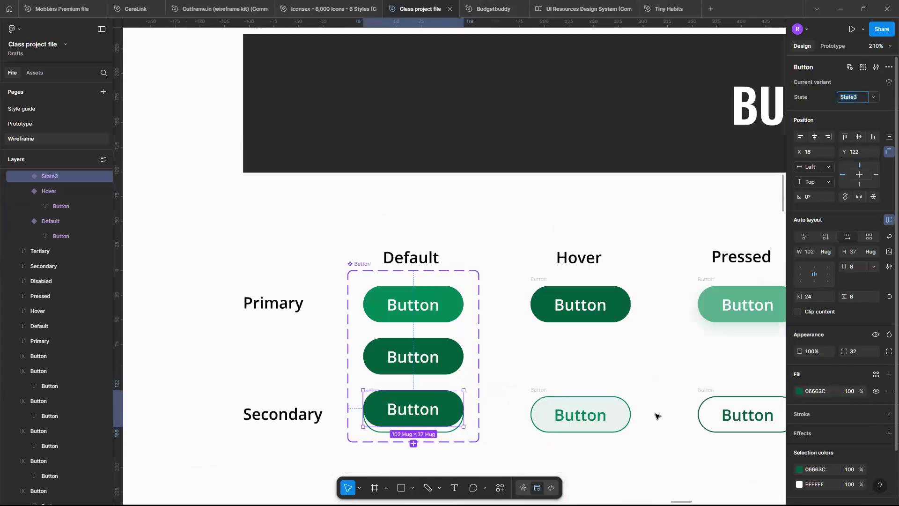
click(799, 391)
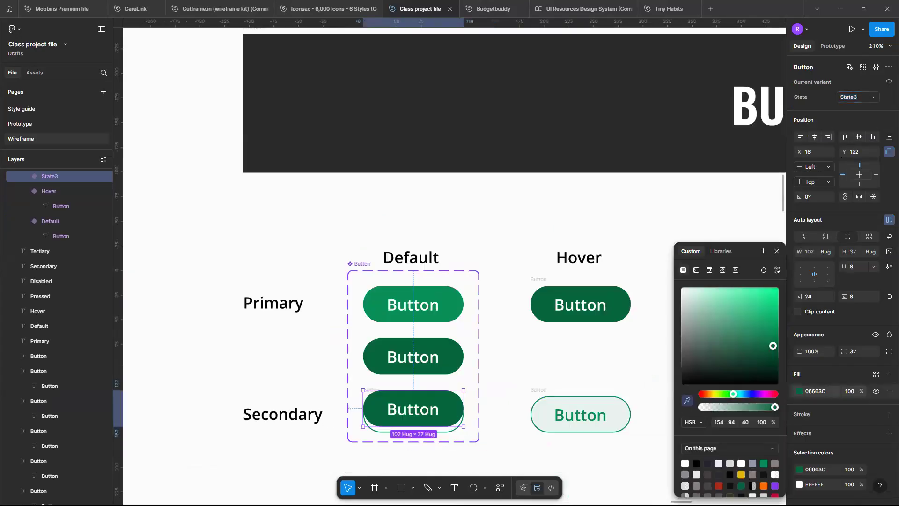
click(686, 400)
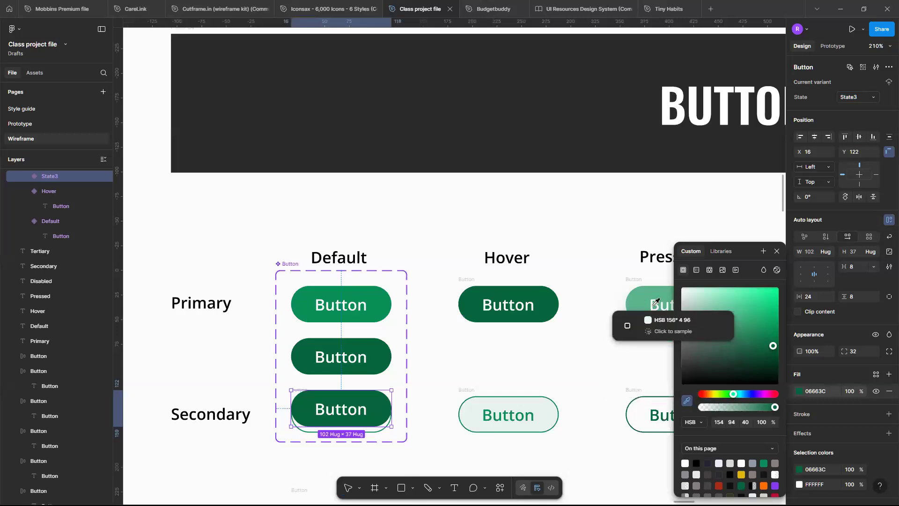
click(636, 298)
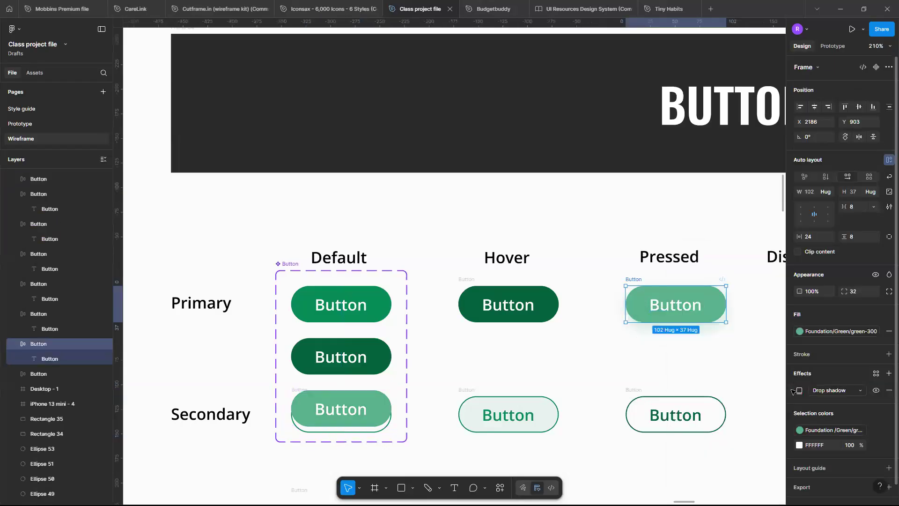
Copy the Primary Pressed button's drop shadow to the light green third variant, keeping only that one effect.
click(792, 392)
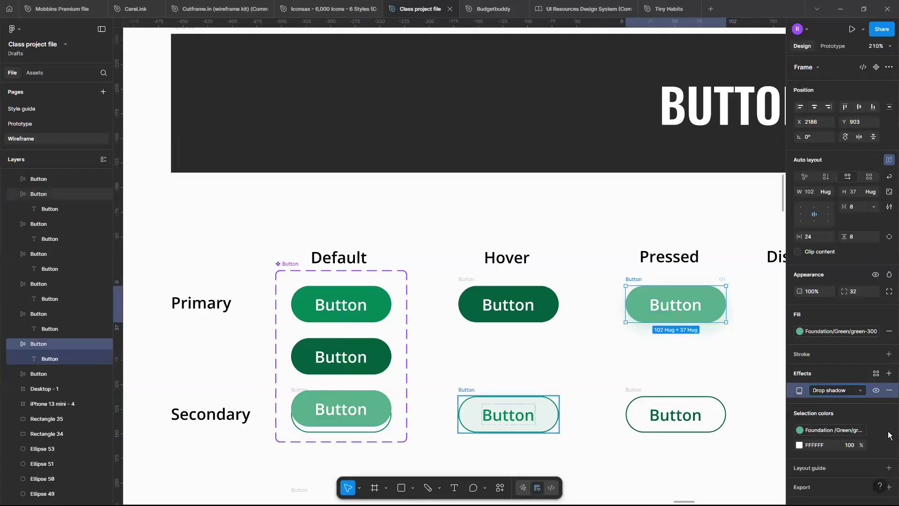
click(341, 409)
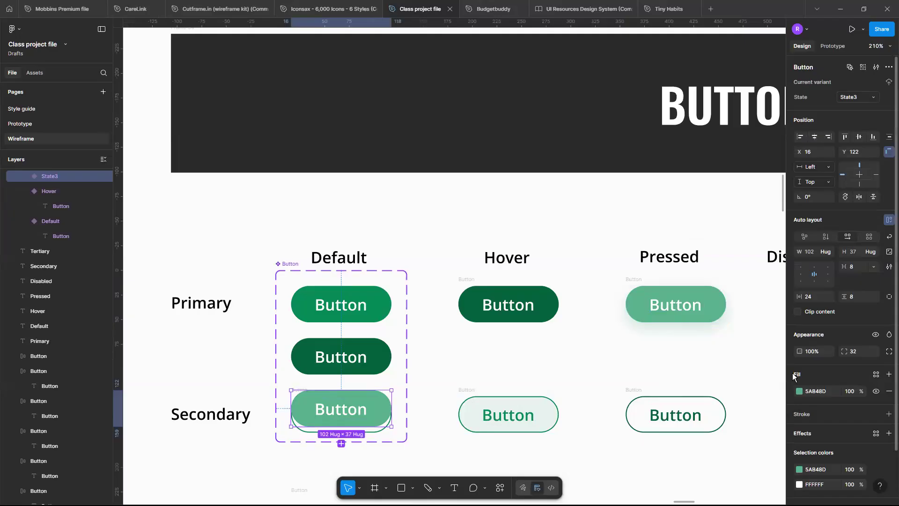
click(888, 433)
scroll(888, 433, down, 2)
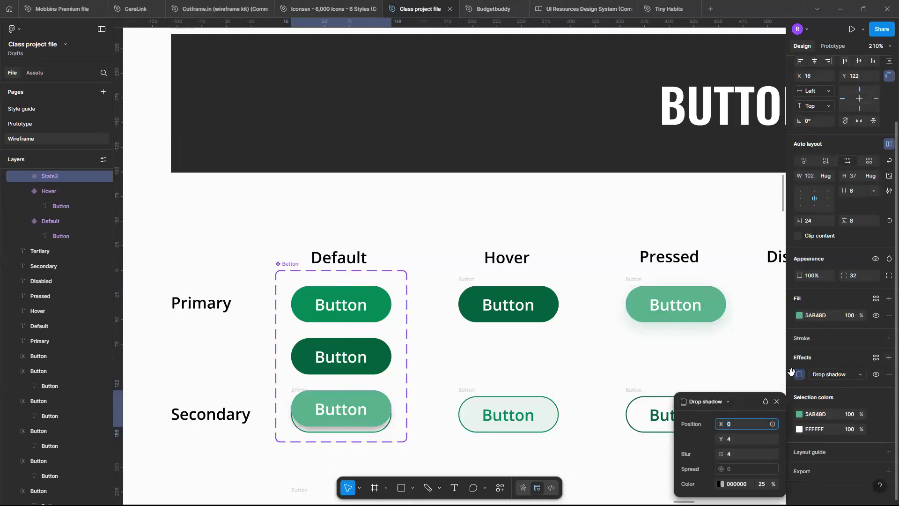
click(886, 391)
key(ctrl+z)
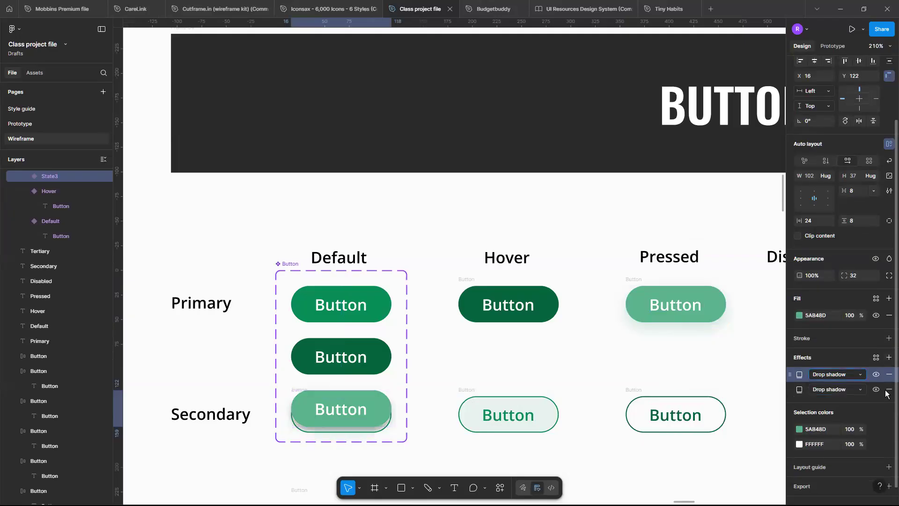
key(ctrl+z)
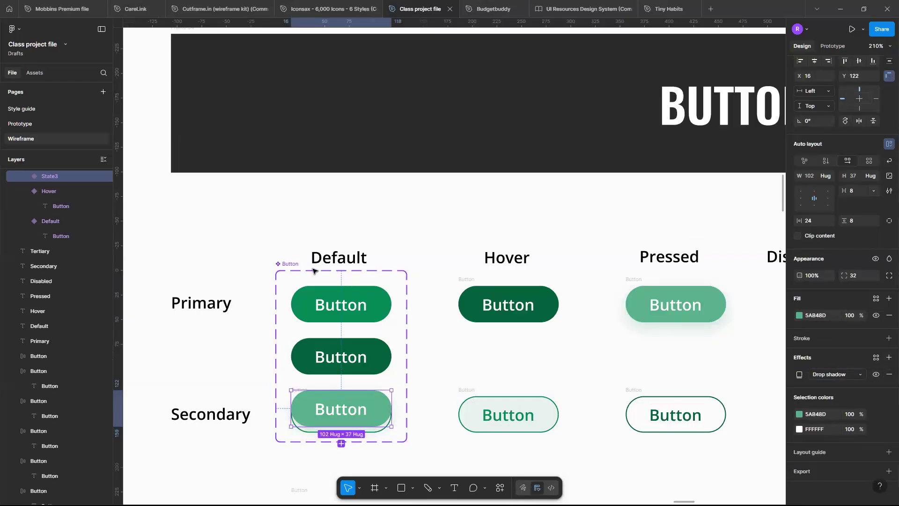
Move the Button component set into the empty area of the Tertiary row, below the Secondary buttons.
click(398, 300)
drag(686, 446, 656, 334)
scroll(666, 299, down, 4)
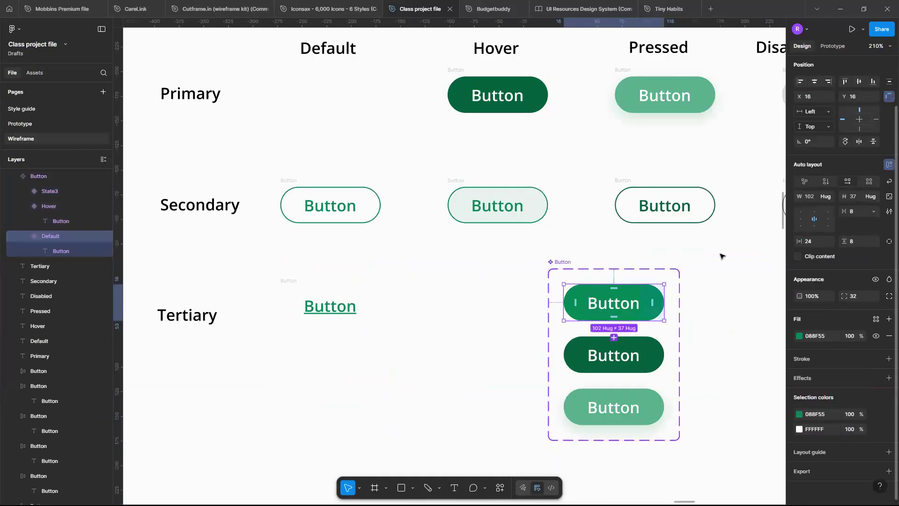
Set the State value of the light green third variant to Pressed.
click(662, 353)
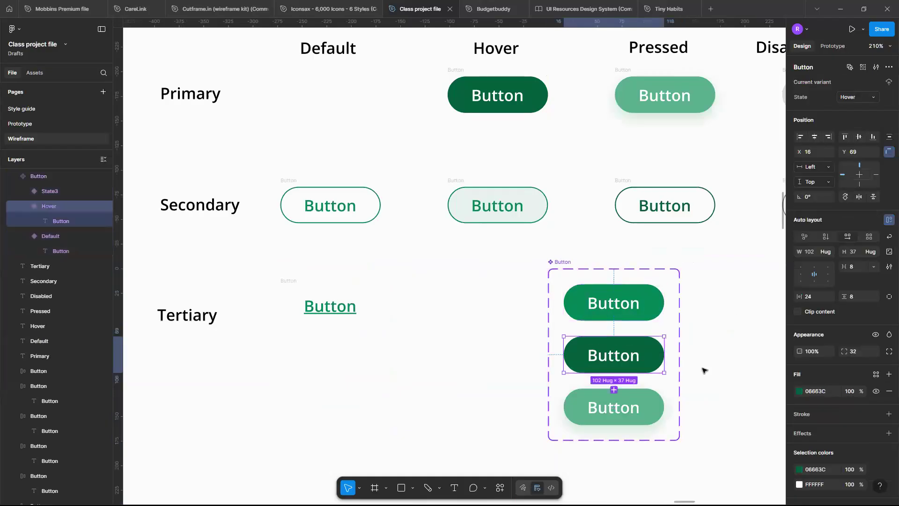
click(656, 407)
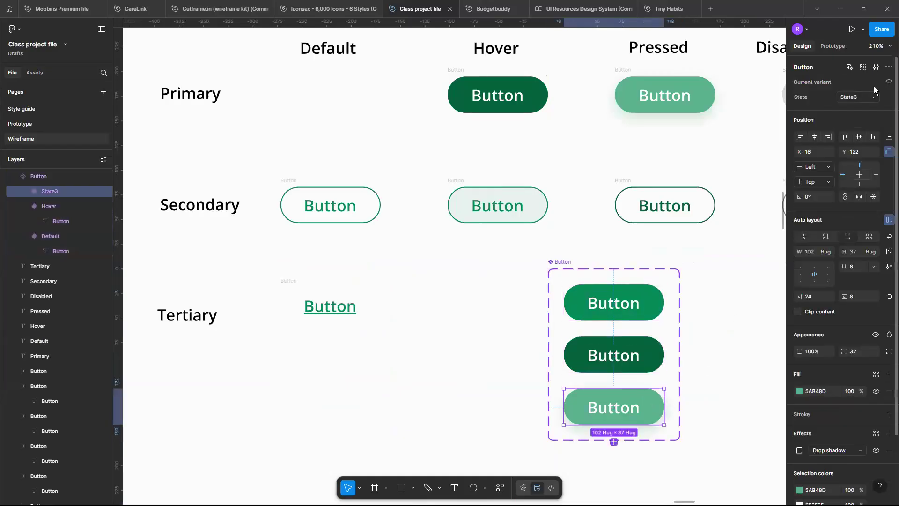
key(p)
click(851, 97)
double_click(852, 97)
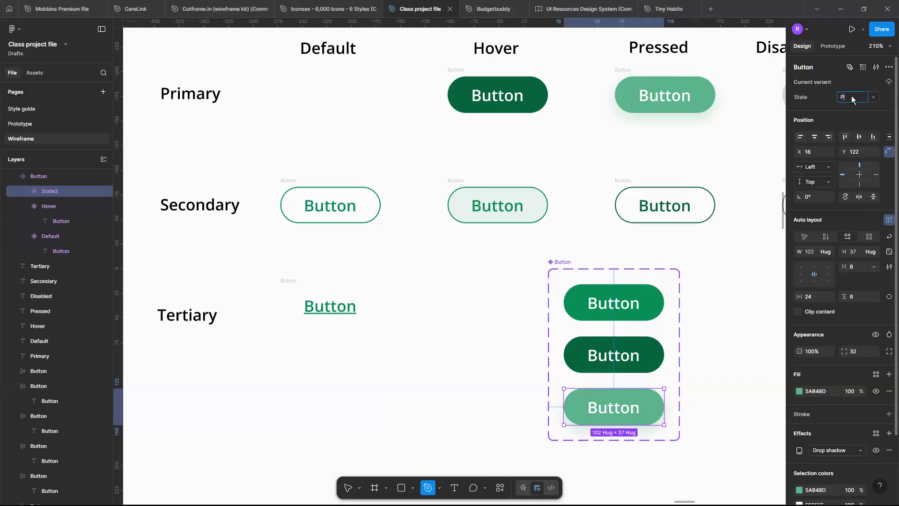
text(ressed)
key(Return)
click(762, 260)
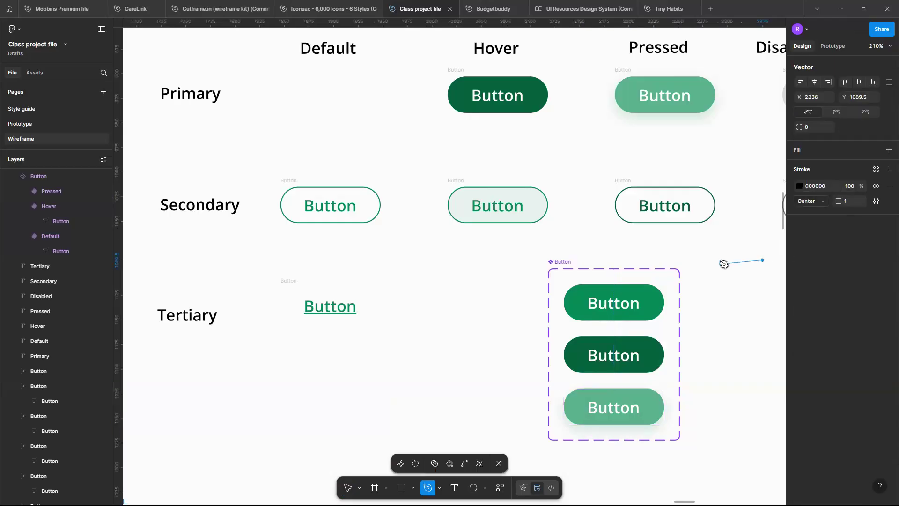
key(Escape)
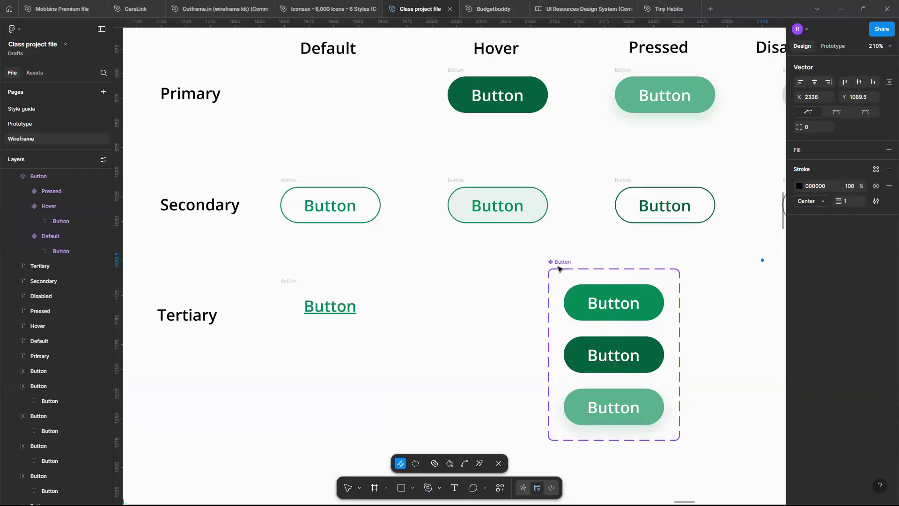
click(514, 437)
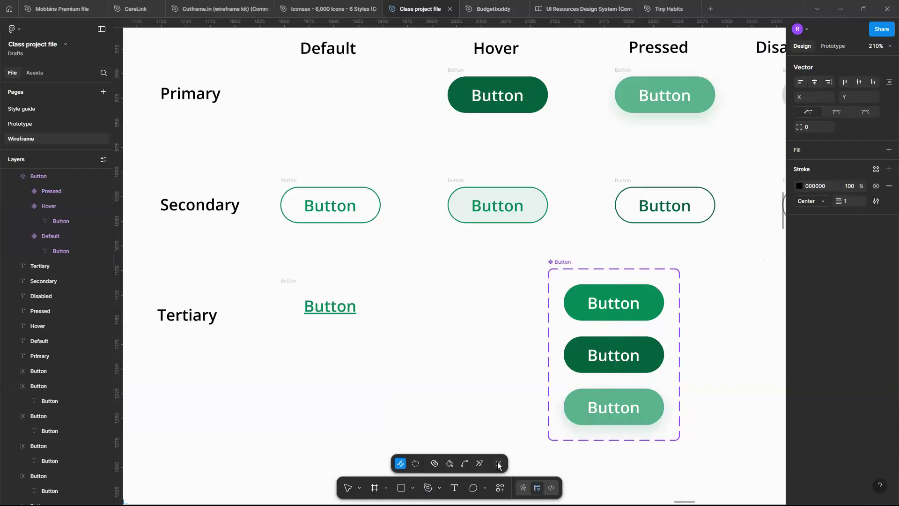
click(745, 345)
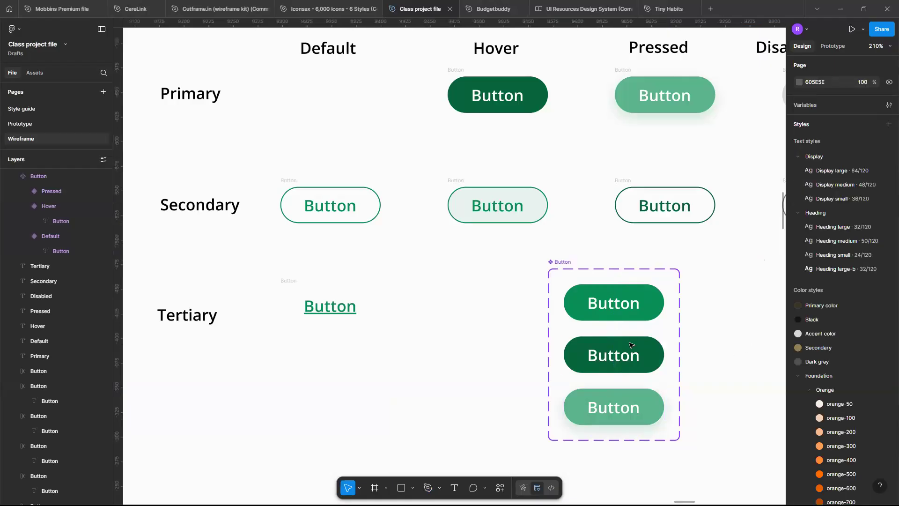
Add a fourth variant to the component set by duplicating the light green Pressed variant.
scroll(630, 345, down, 3)
scroll(580, 391, up, 1)
scroll(581, 392, right, 2)
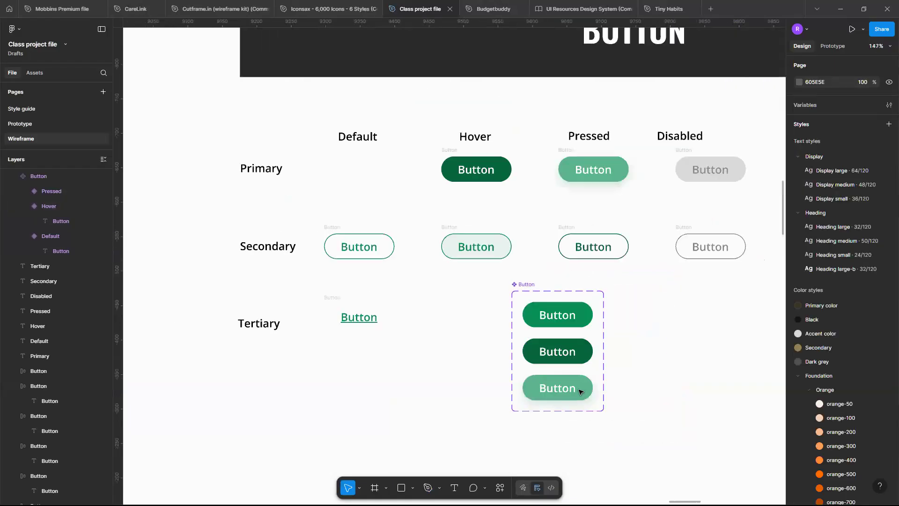
click(581, 391)
key(ctrl+d)
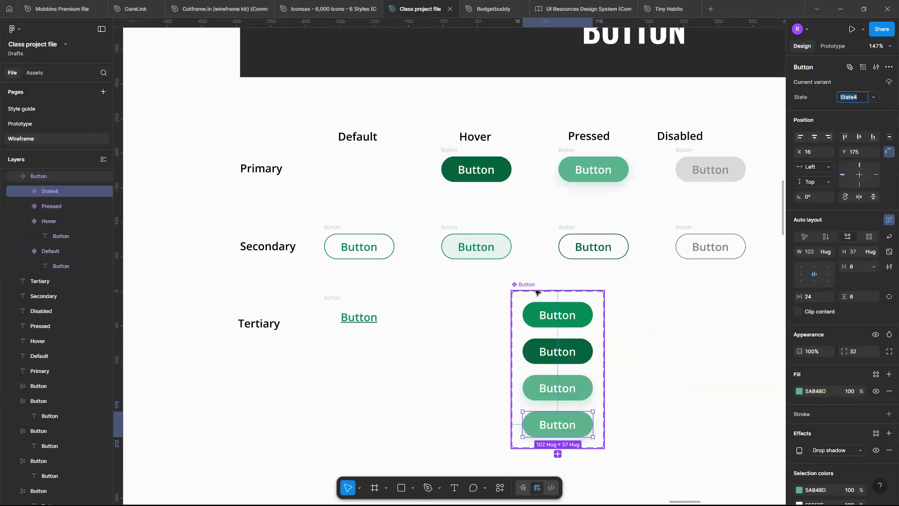
Undo the Button component and all its variant edits back to the plain Primary Default button frame.
key(ctrl+z)
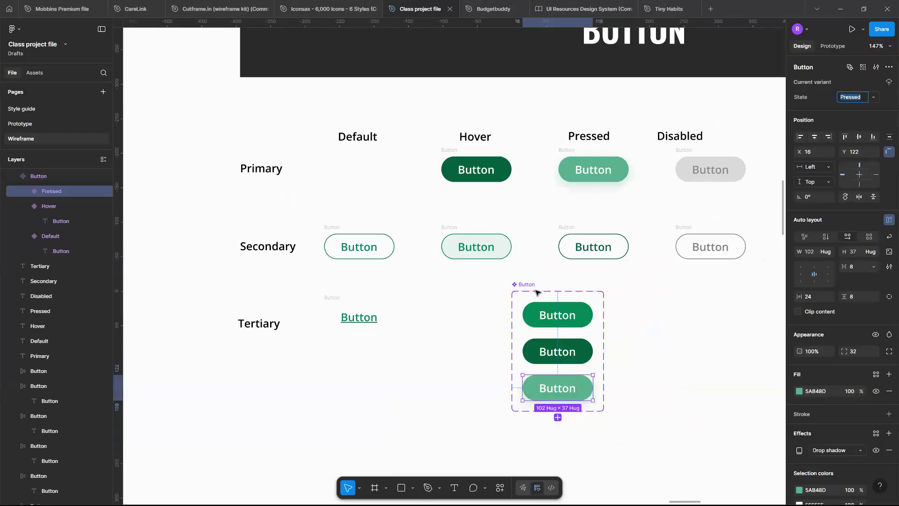
key(ctrl+z)
key(ctrl+z)
key(ctrl+z)
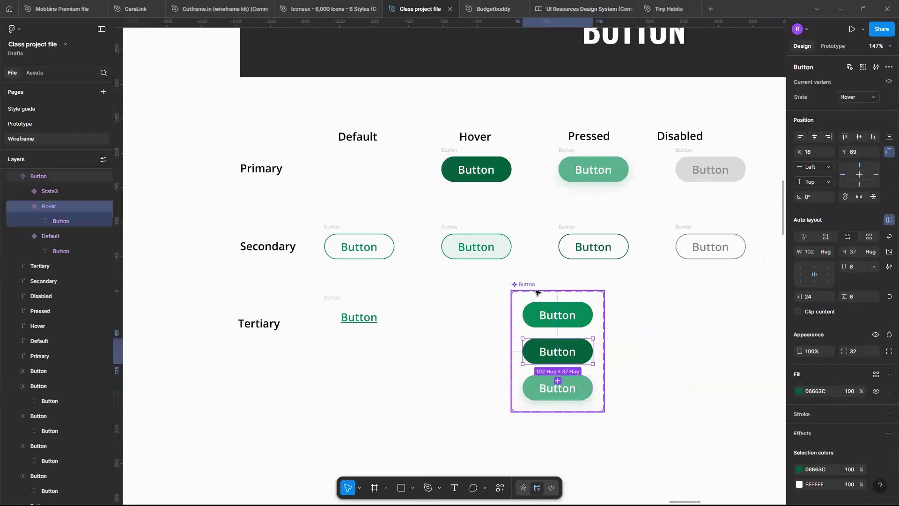
key(ctrl+z)
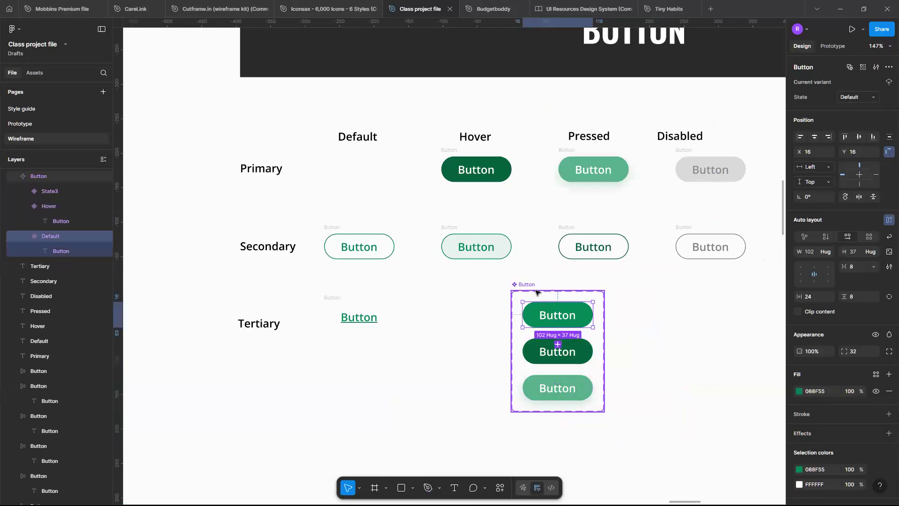
key(ctrl+z)
key(ctrl+z)
key(ctrl+z)
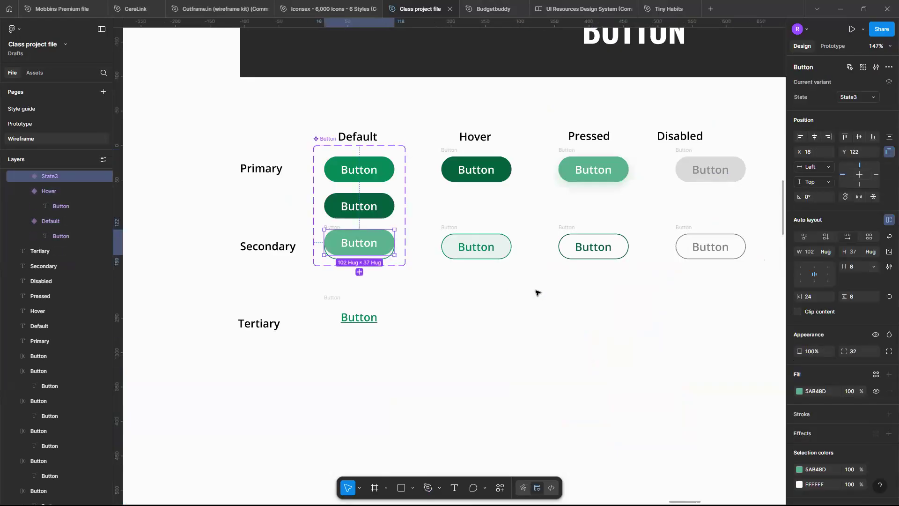
key(ctrl+z)
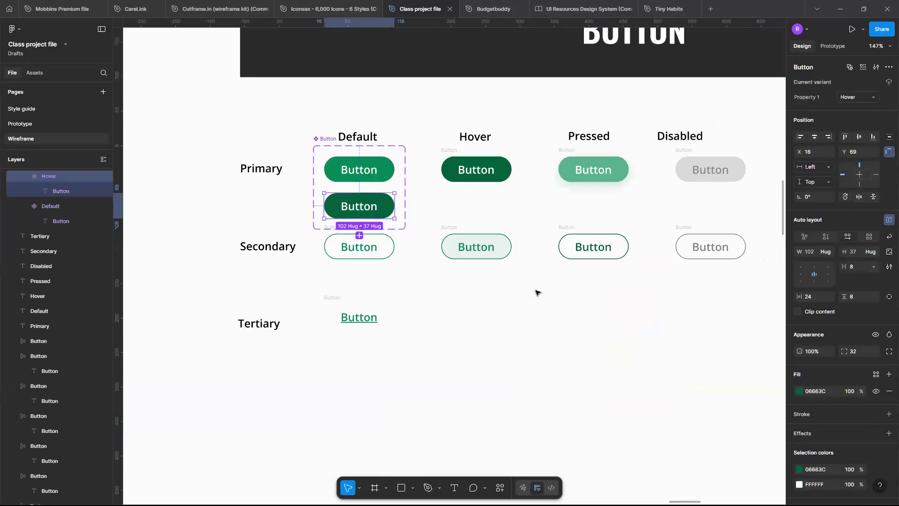
key(ctrl+z)
key(ctrl+z)
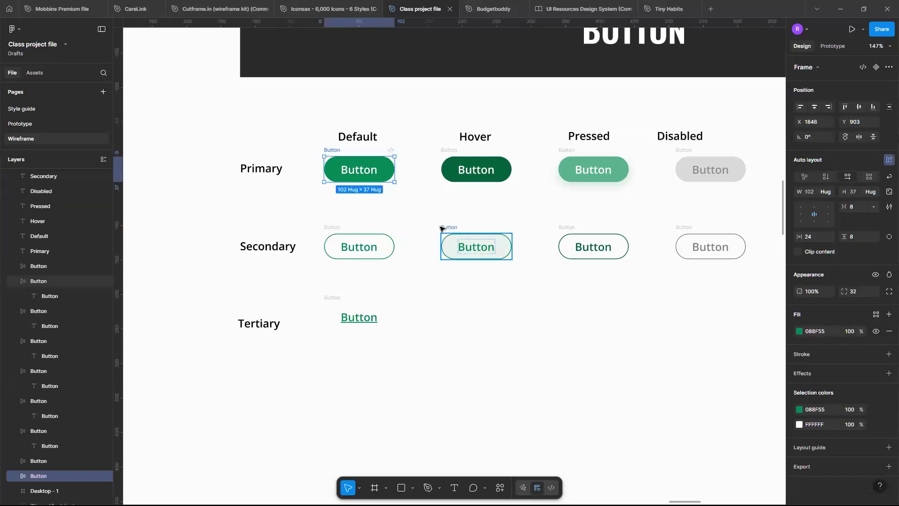
Combine the four Primary buttons, Default, Hover, Pressed and Disabled, into one component set.
scroll(321, 204, up, 5)
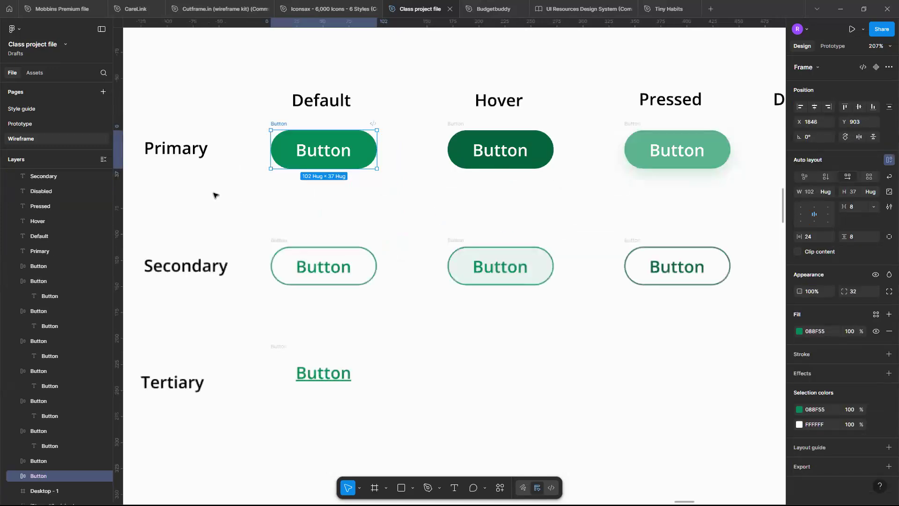
click(216, 193)
scroll(215, 193, right, 1)
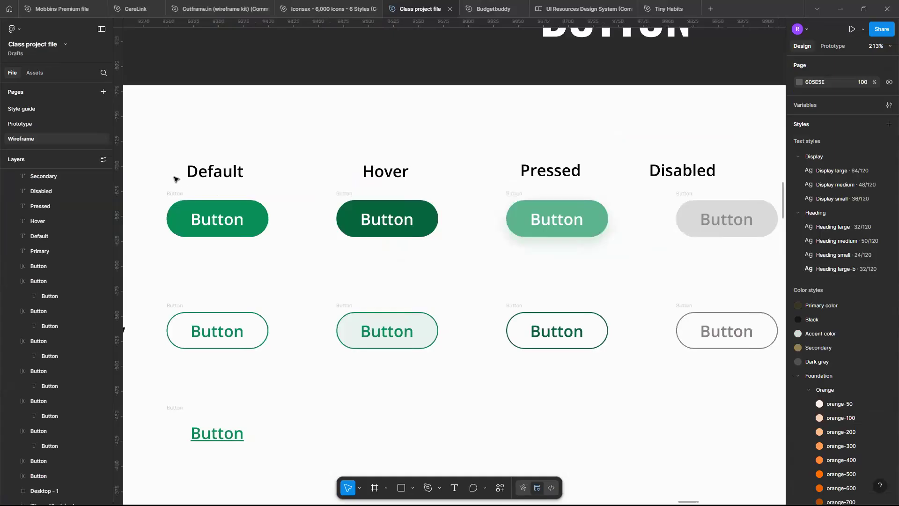
scroll(177, 183, down, 1)
drag(176, 181, 688, 261)
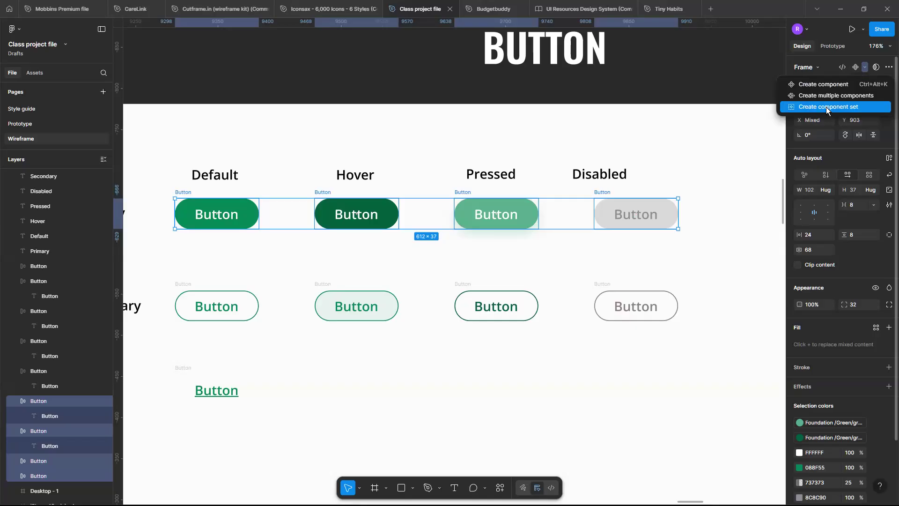
click(826, 107)
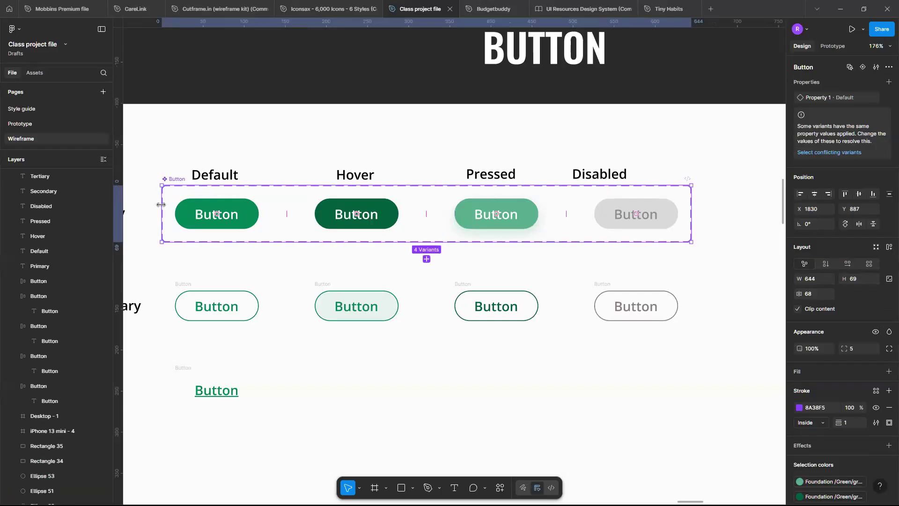
Set the Property 1 value of the dark green variant to Hover.
click(231, 212)
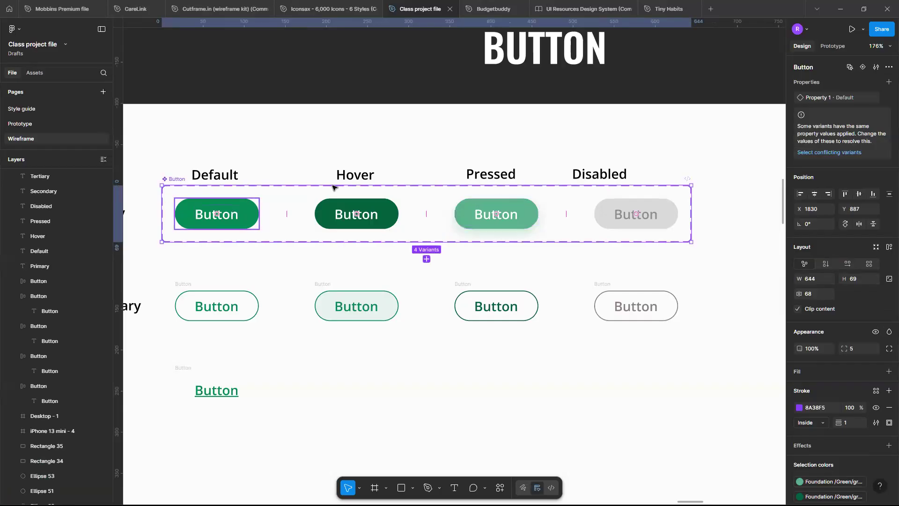
click(394, 222)
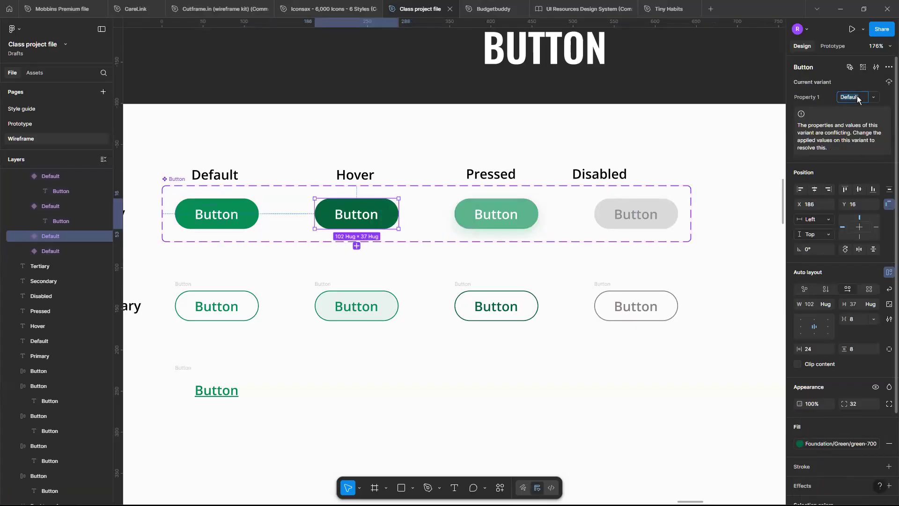
text(Hover)
Set the Property 1 value of the light green variant to Pressed and that of the grey variant to Disabled.
click(527, 214)
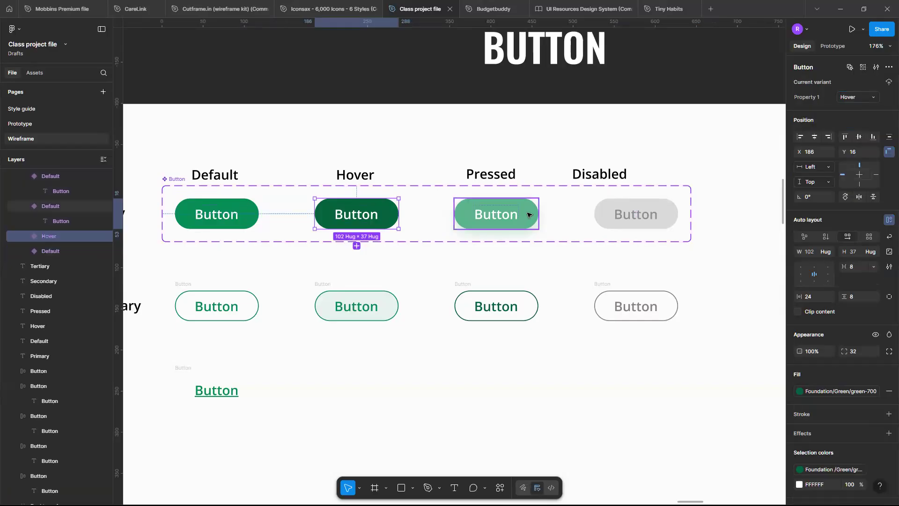
click(860, 96)
text(P)
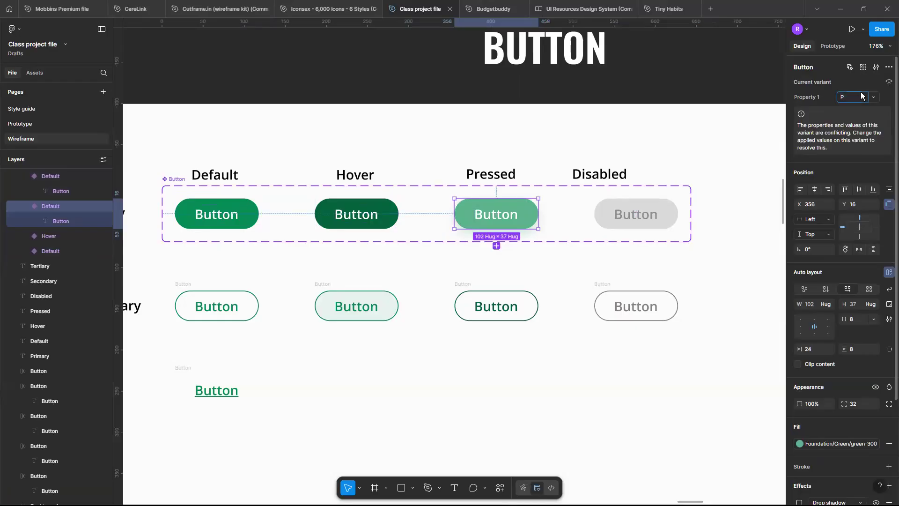
text(ressed)
key(Return)
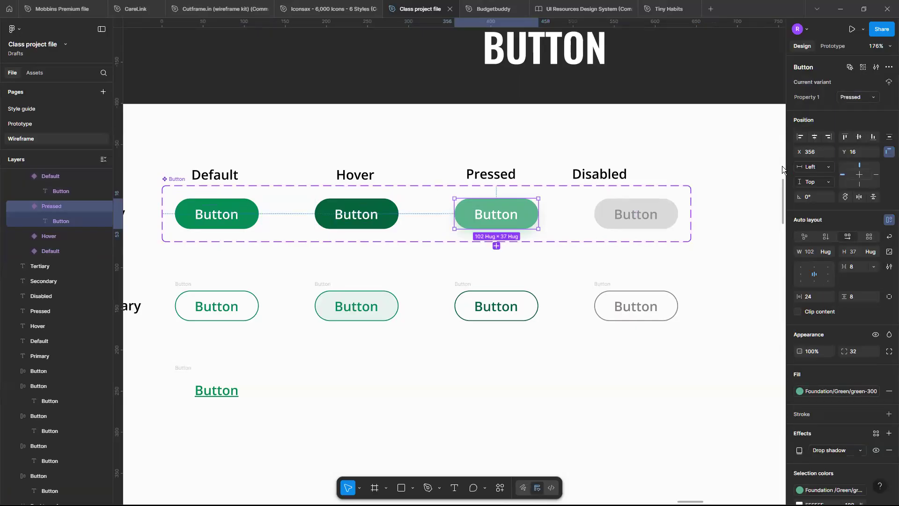
click(645, 215)
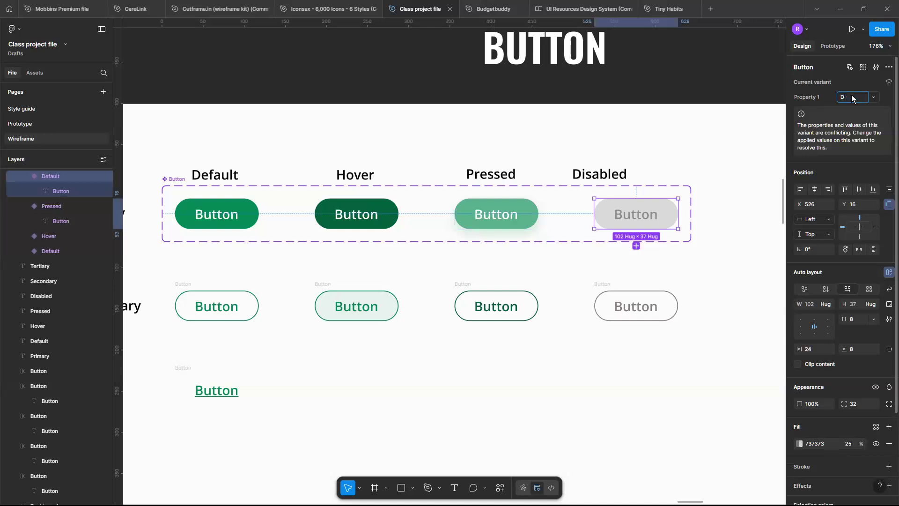
click(696, 293)
Move the Primary component set slightly down and to the right, clear of the state labels above it.
key(shift+0)
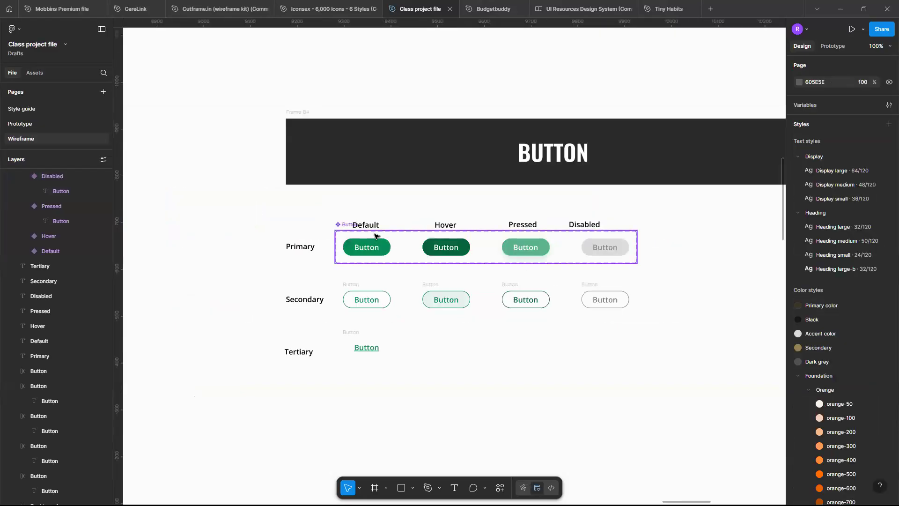
click(414, 258)
drag(415, 261, 419, 265)
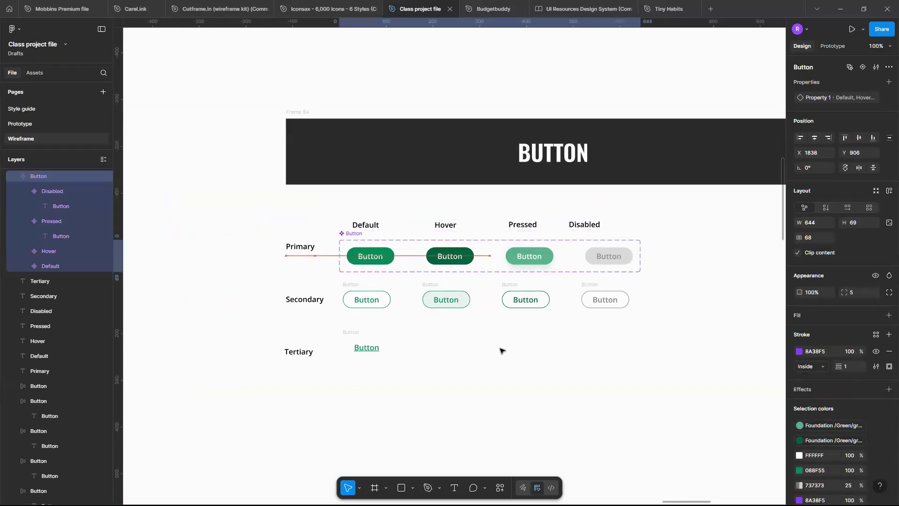
click(457, 274)
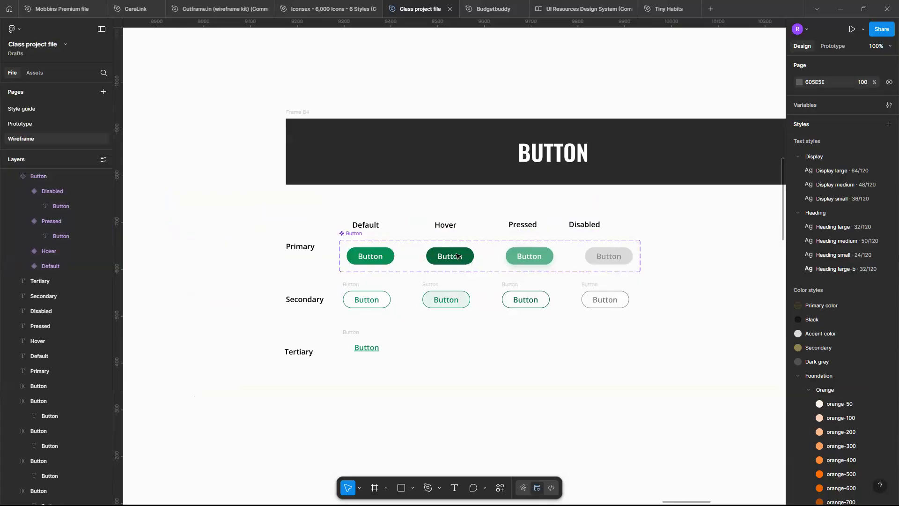
Select the dark green Hover variant in the Primary component set to view its properties.
scroll(457, 255, up, 3)
click(458, 256)
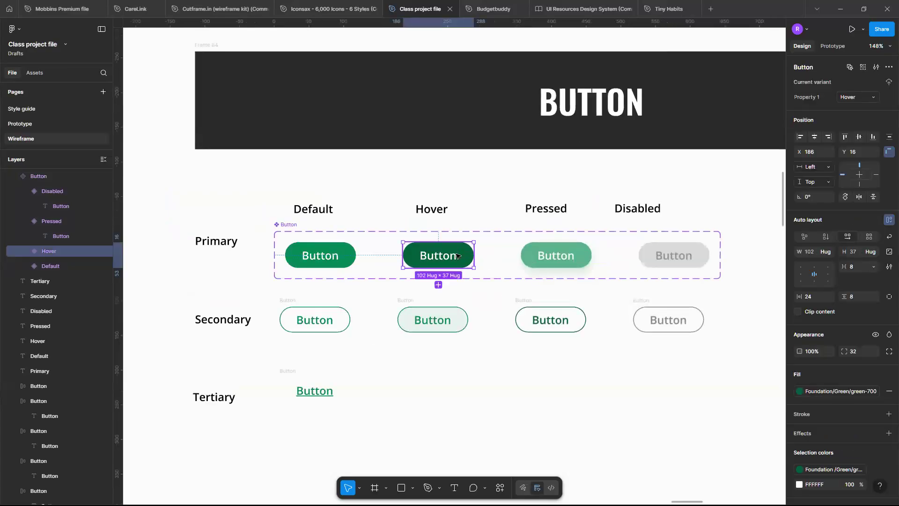
scroll(458, 256, down, 2)
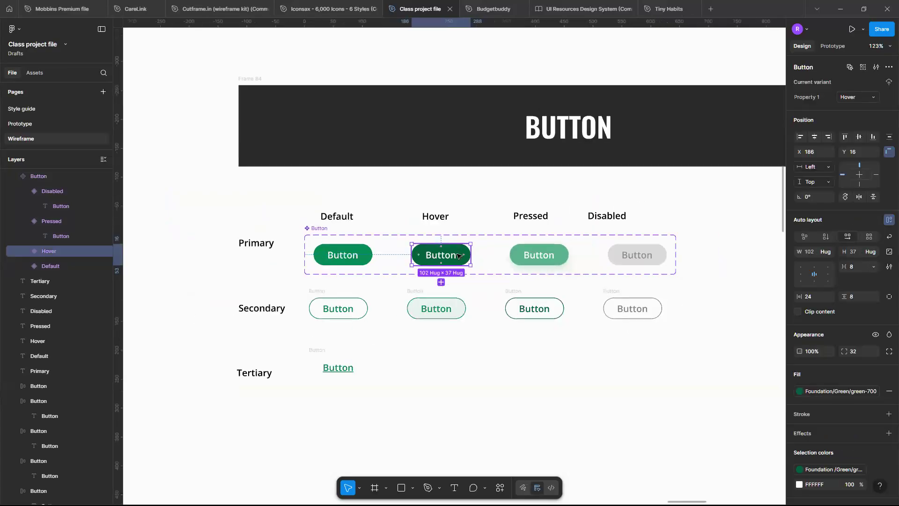
Copy the Primary row's Hover button variant onto the empty canvas to the left of the BUTTON header as an instance.
alt+drag(457, 255, 145, 66)
scroll(325, 125, left, 3)
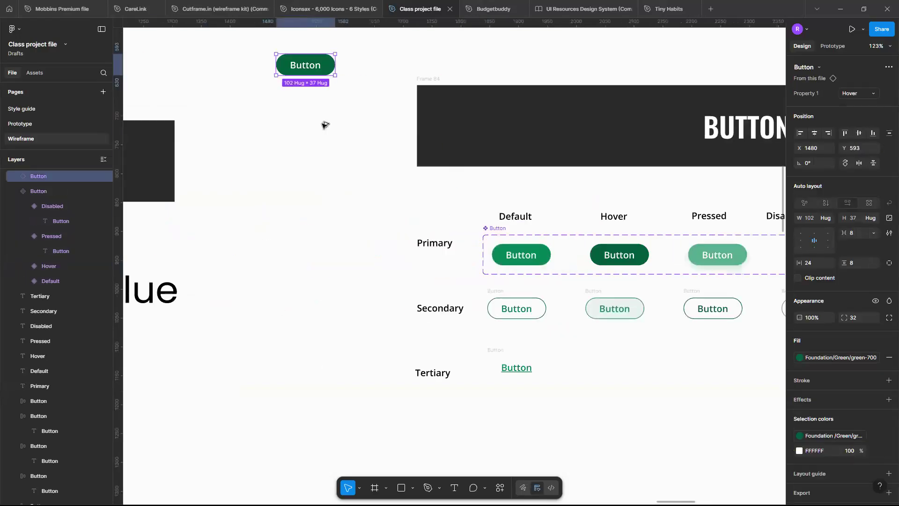
scroll(325, 125, left, 2)
scroll(383, 208, up, 2)
scroll(427, 195, up, 5)
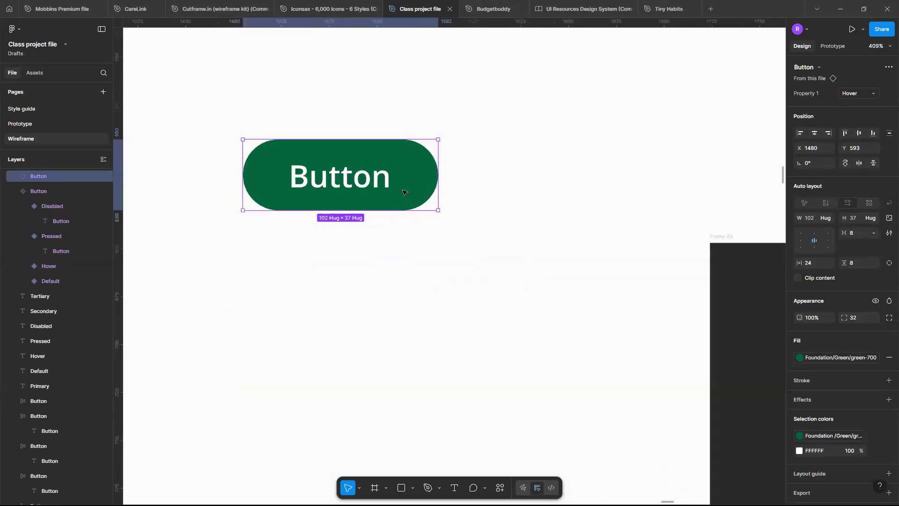
scroll(476, 191, up, 2)
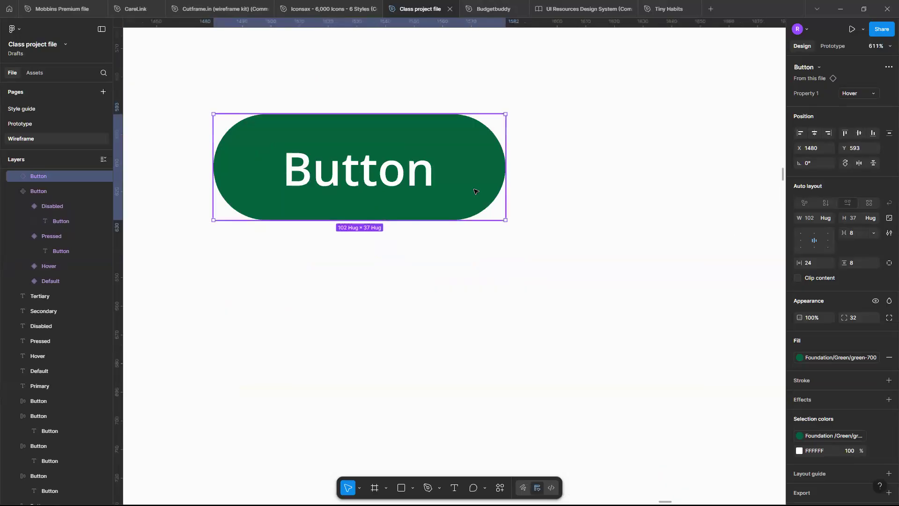
Switch the button instance's Property 1 through the Pressed, Disabled and Default variants.
click(872, 95)
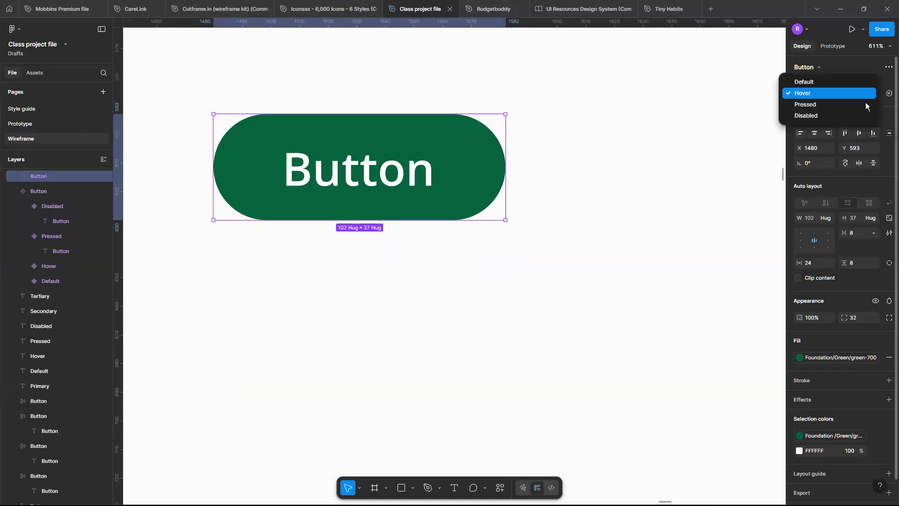
click(865, 106)
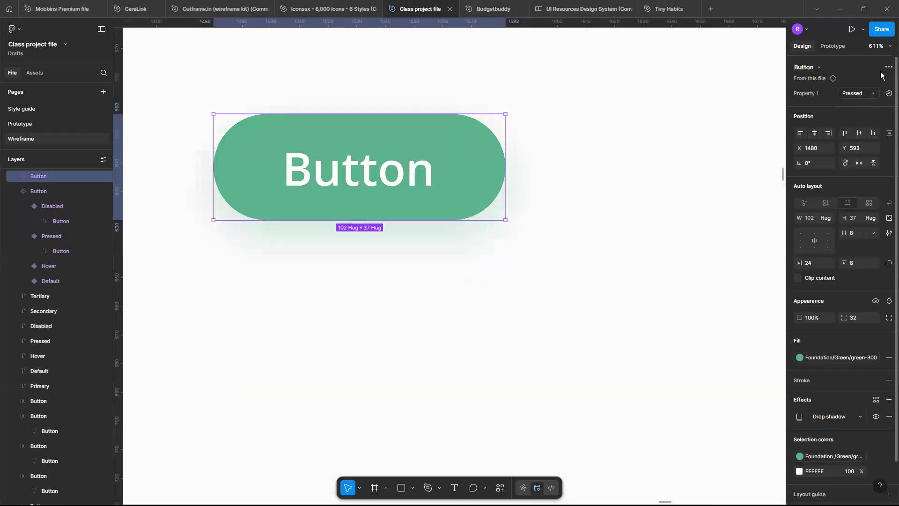
click(872, 94)
click(872, 95)
click(873, 93)
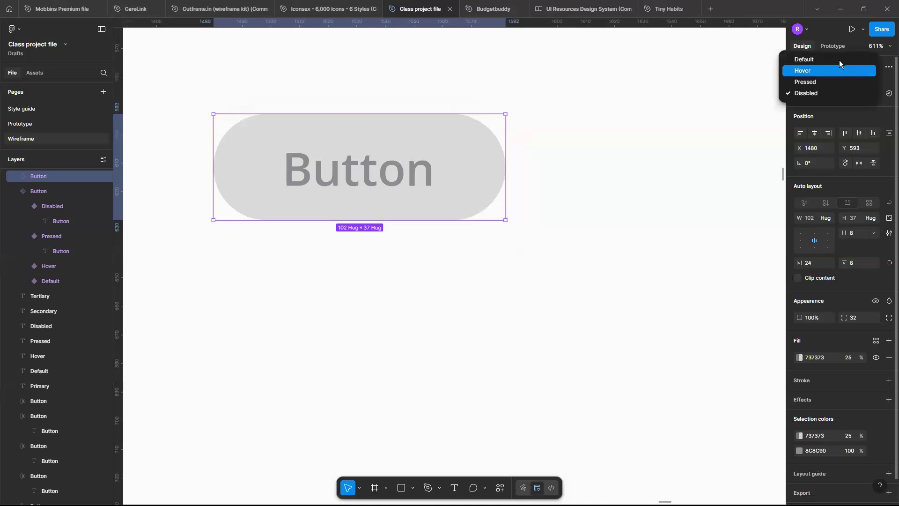
click(839, 59)
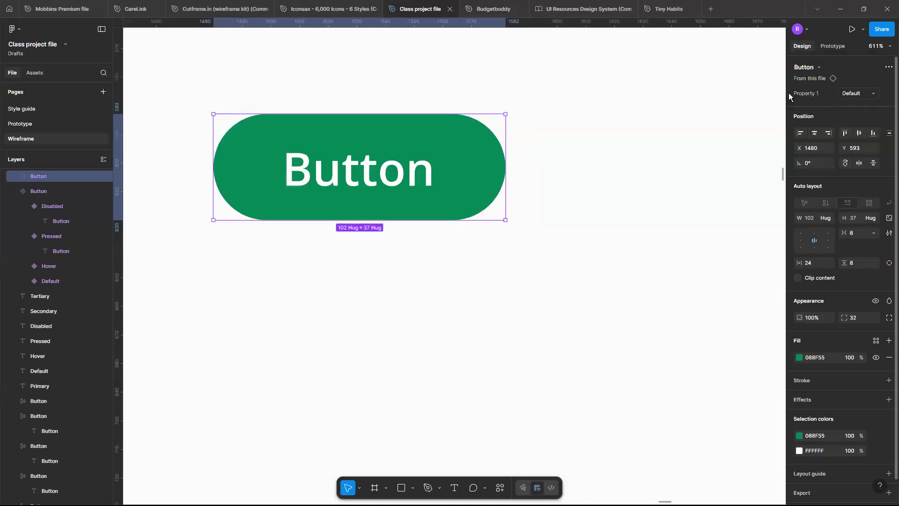
Set the button instance's Property 1 to the Pressed variant.
click(671, 183)
click(498, 184)
click(864, 93)
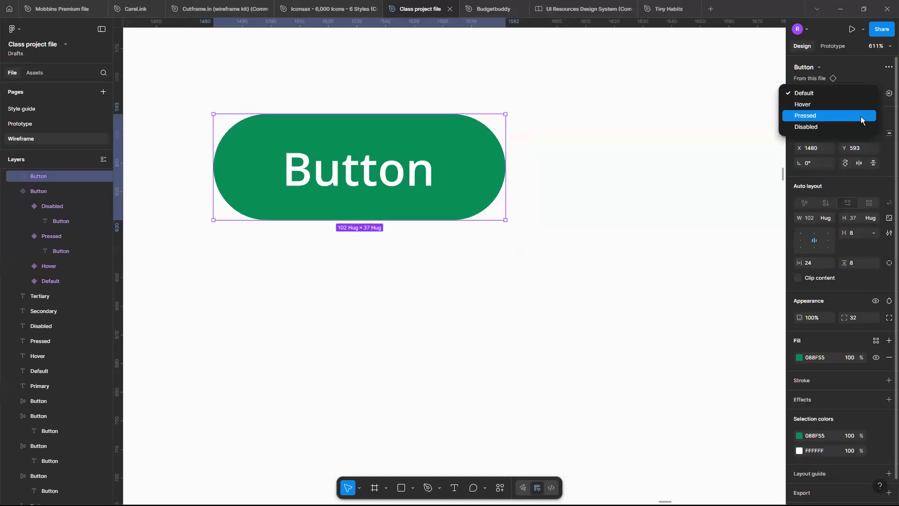
click(860, 121)
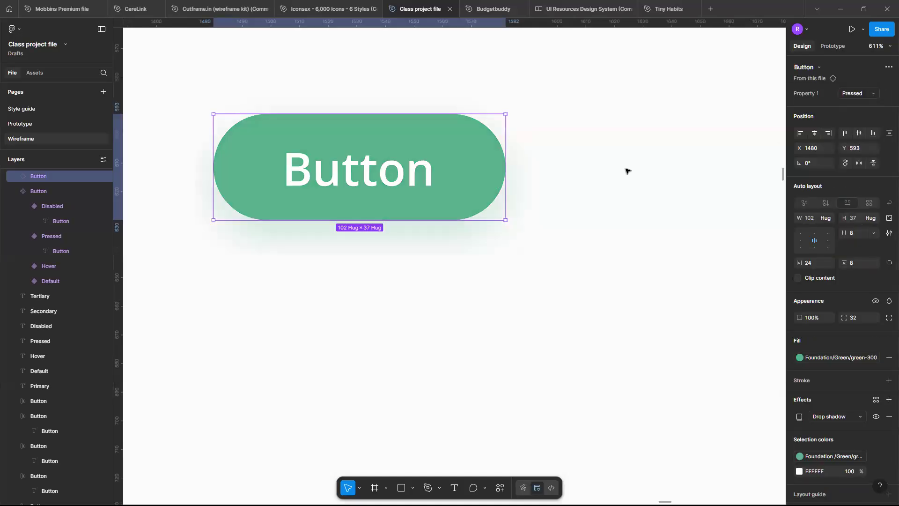
click(627, 171)
Rename the variant property of the Primary button component set from Property 1 to State.
scroll(627, 171, down, 3)
scroll(627, 171, down, 3)
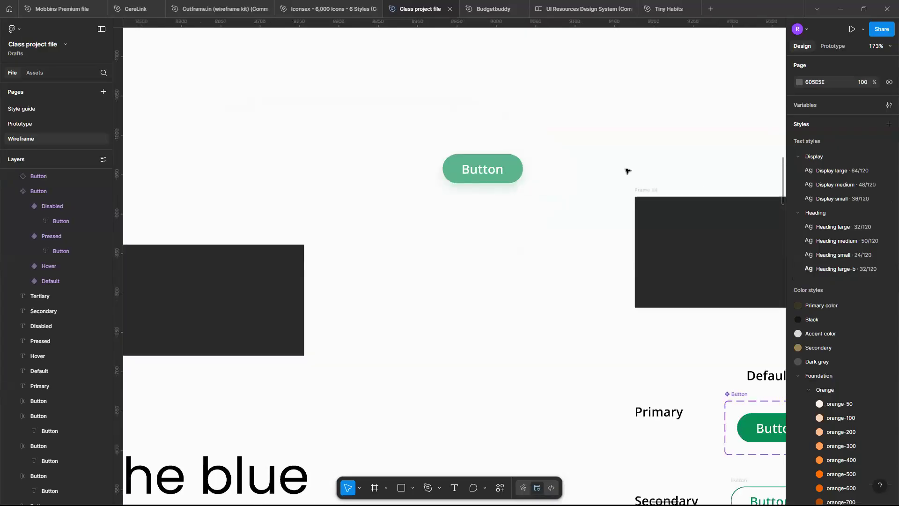
scroll(627, 171, down, 2)
scroll(627, 171, right, 10)
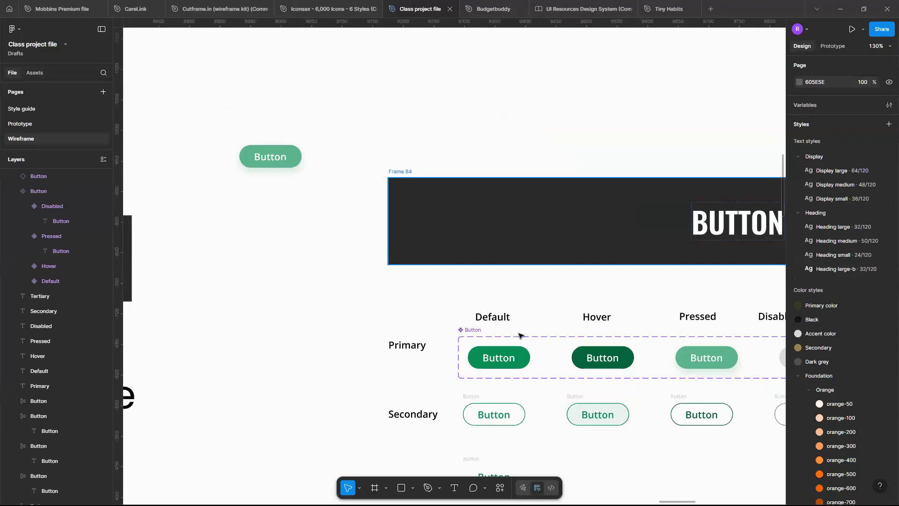
double_click(814, 97)
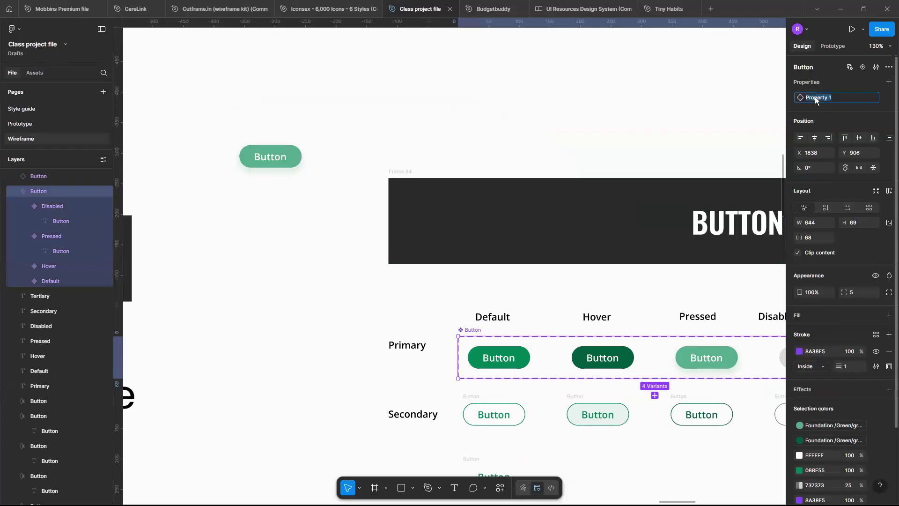
text(Stat)
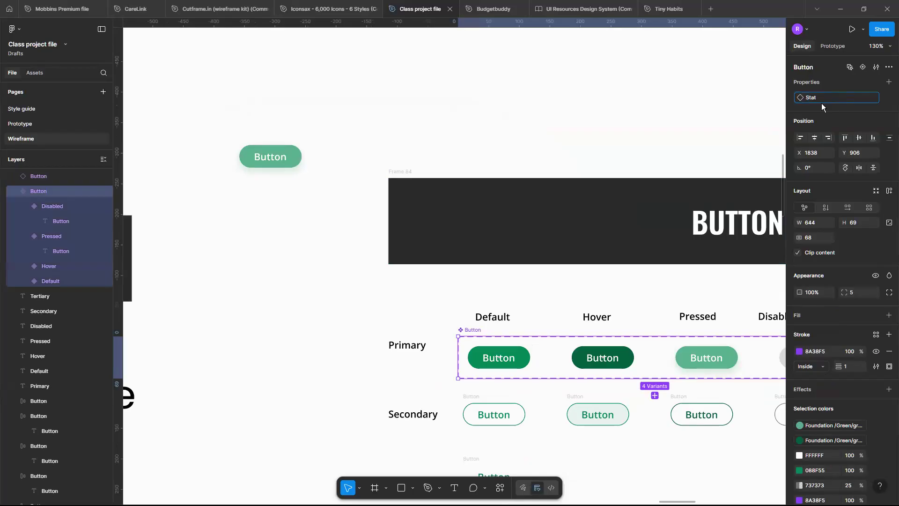
text(e)
key(Return)
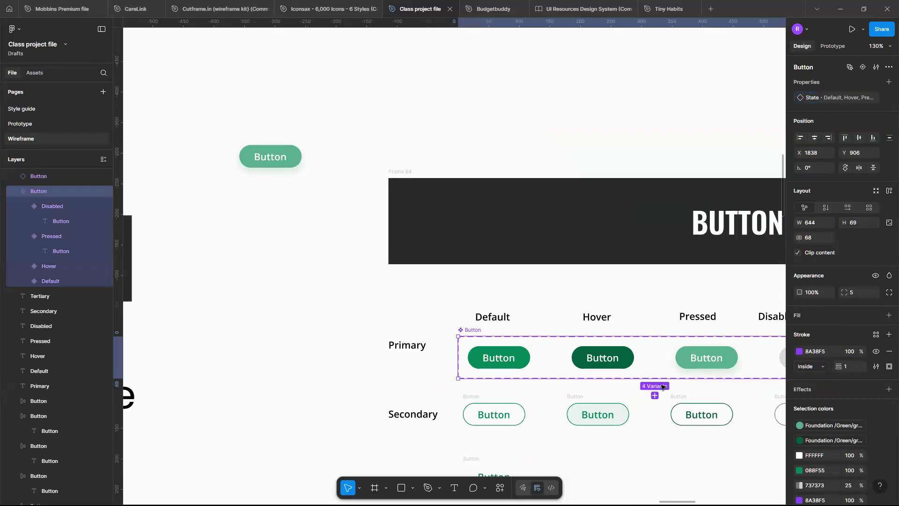
click(646, 434)
Try to extend the button component set downward over the Secondary row, then undo the resize.
scroll(572, 285, down, 2)
scroll(572, 285, right, 4)
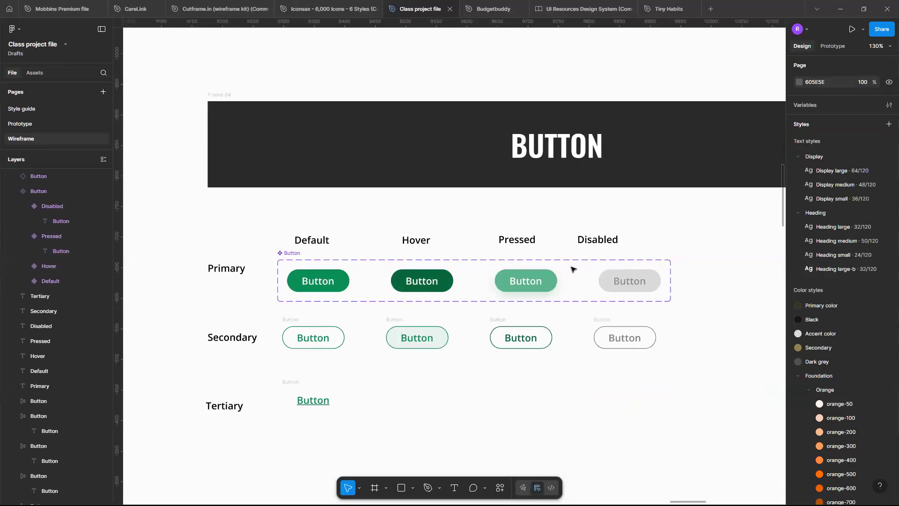
click(292, 253)
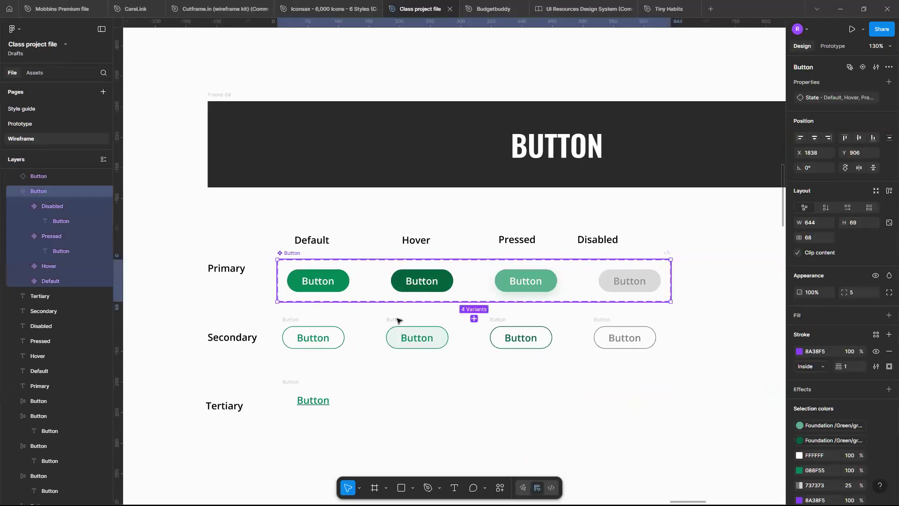
drag(396, 305, 403, 360)
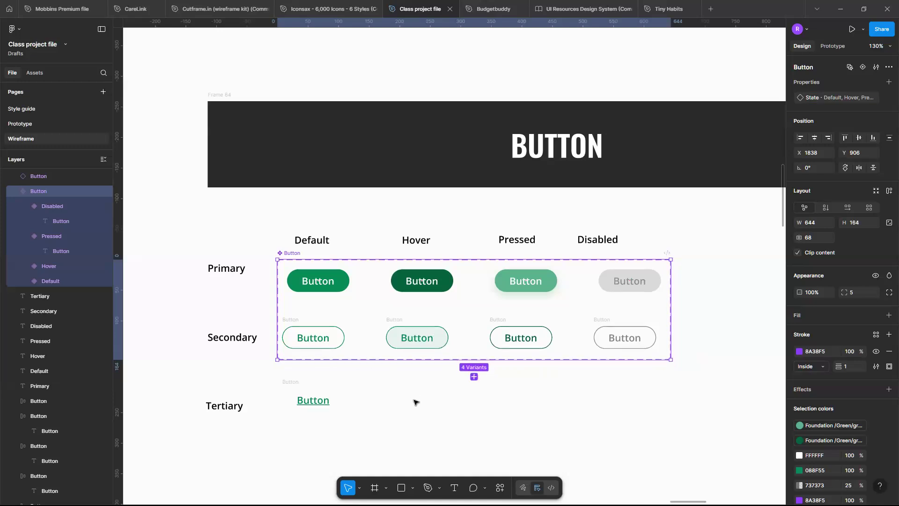
click(414, 401)
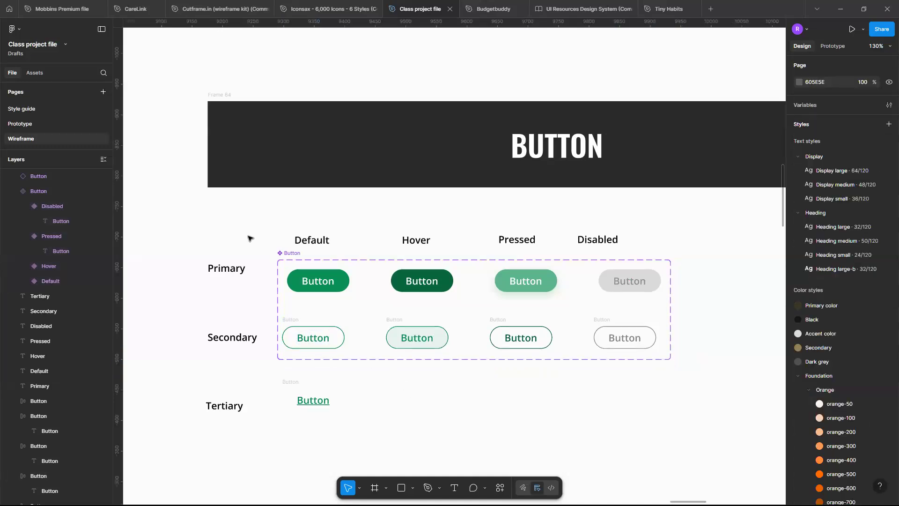
key(ctrl+z)
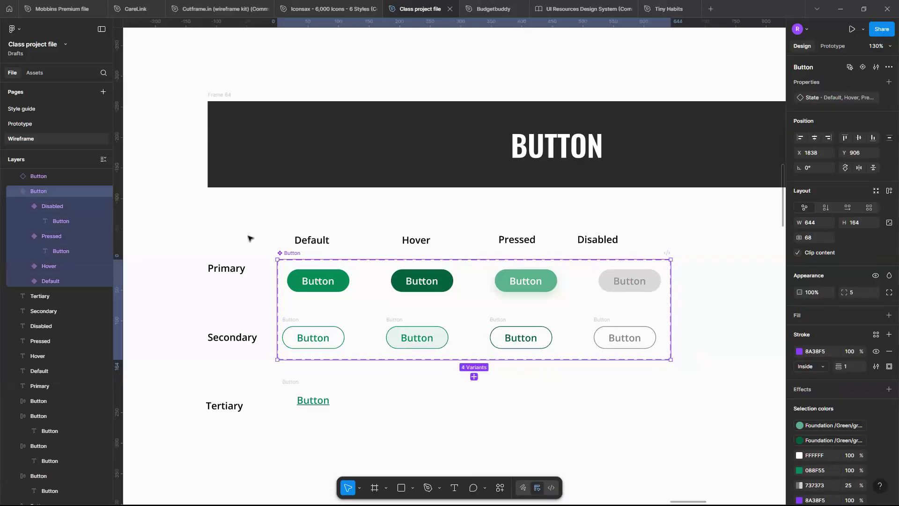
key(ctrl+z)
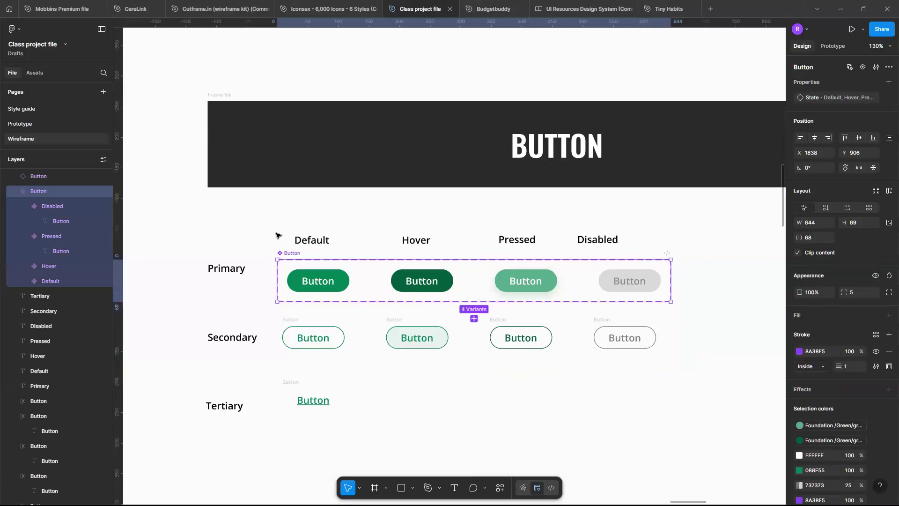
Move the Secondary and Tertiary labels and their buttons down together, leaving more space below the Primary row.
click(473, 347)
scroll(306, 322, right, 2)
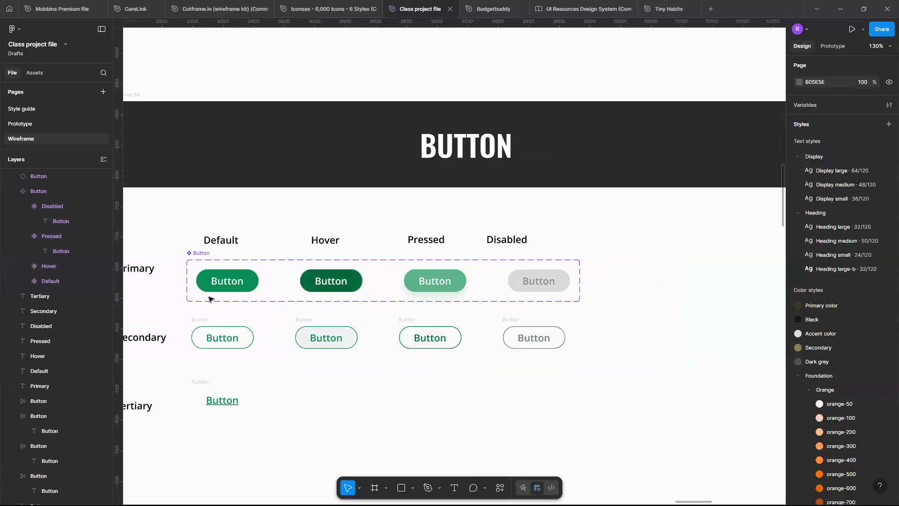
scroll(381, 340, down, 3)
drag(180, 308, 536, 386)
drag(422, 406, 425, 416)
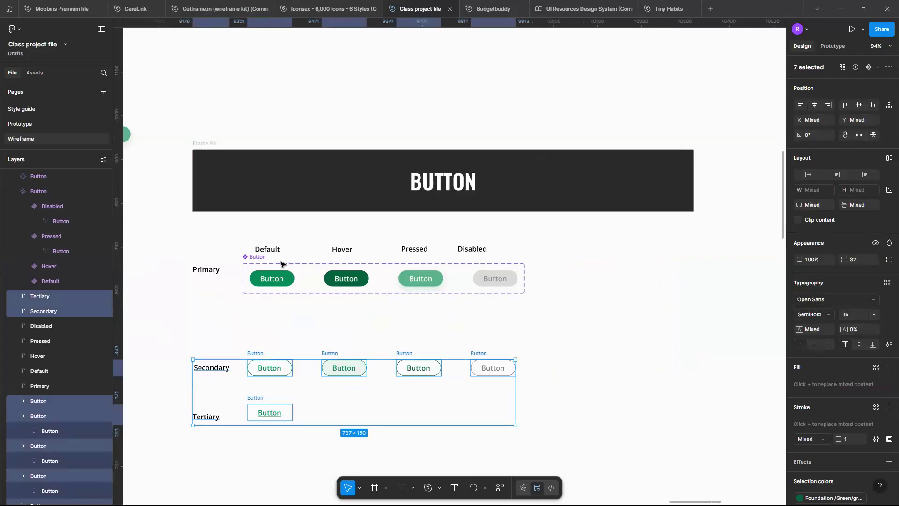
Try to move the button component set down and to the right, then undo the move.
drag(261, 259, 308, 278)
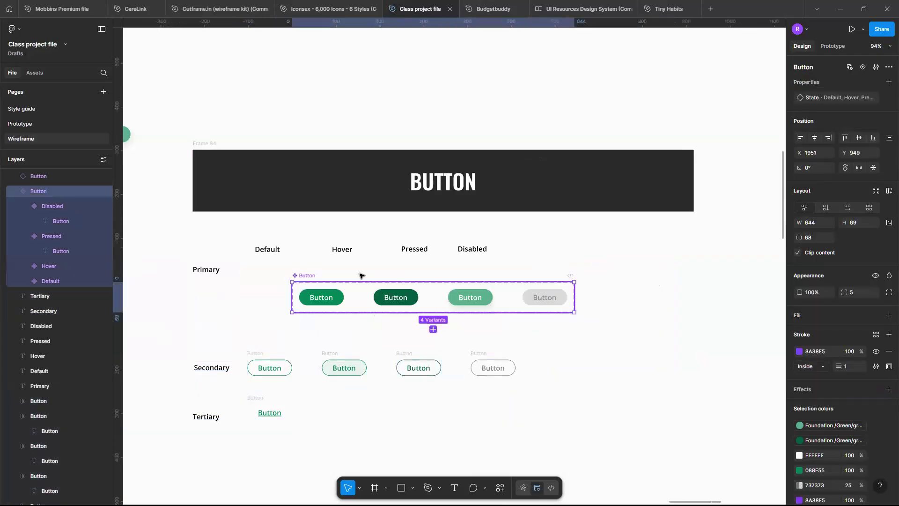
key(ctrl+z)
scroll(361, 274, up, 3)
scroll(418, 272, left, 2)
scroll(418, 272, down, 5)
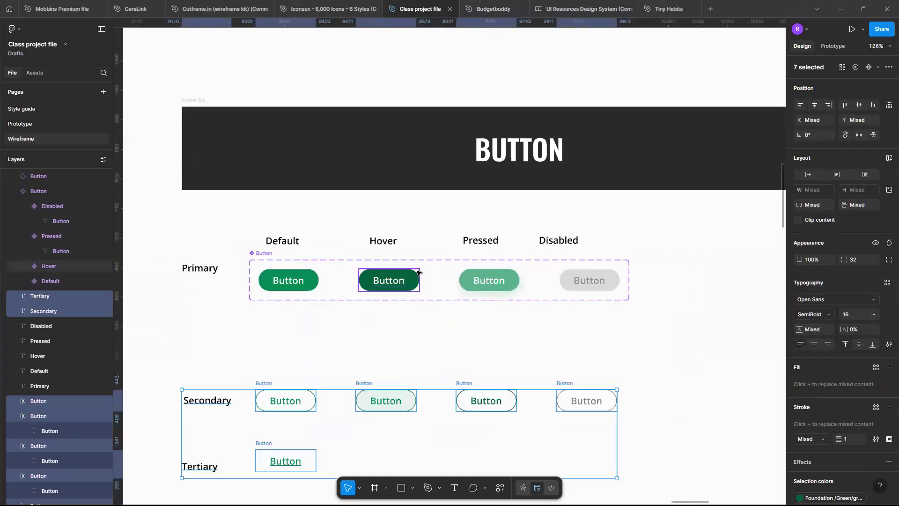
scroll(346, 292, up, 2)
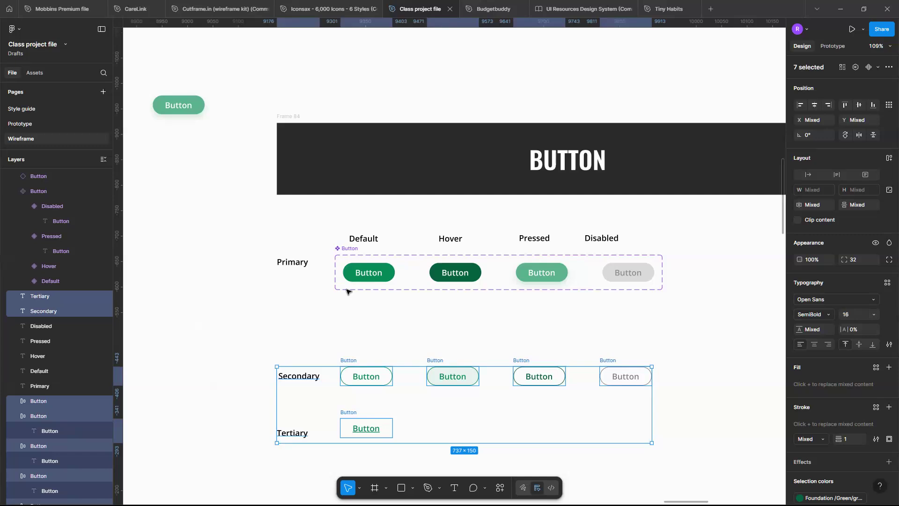
Extend the button component set downward to a height of about 199, reaching just above the Secondary row.
click(382, 334)
click(349, 248)
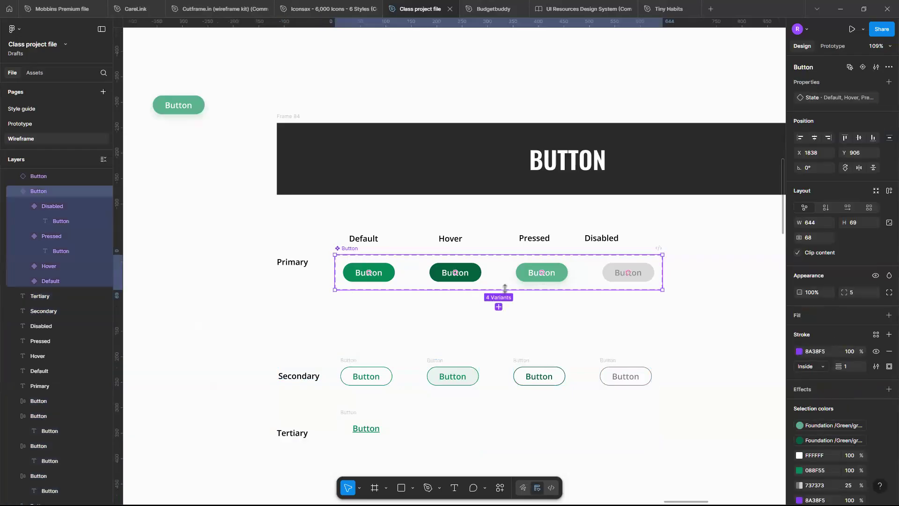
drag(505, 305, 503, 356)
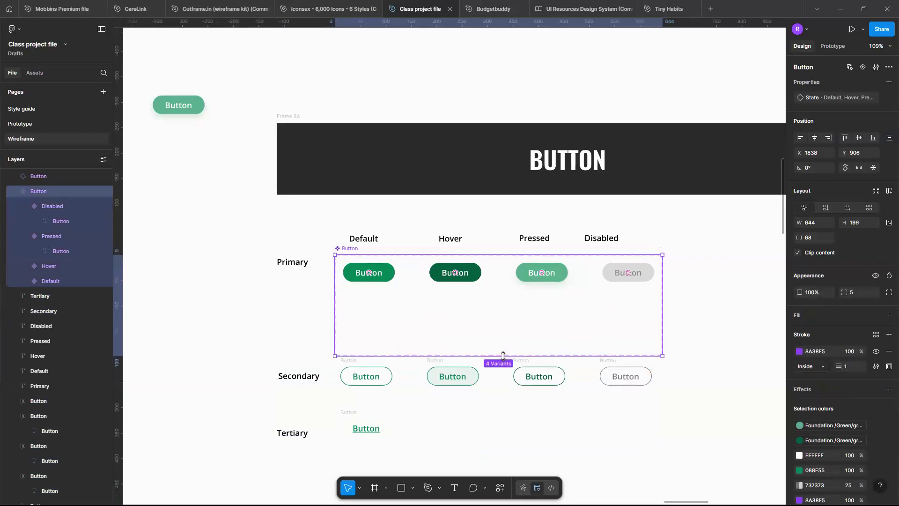
Add a variant property named Use case with the value Default to the button component set.
scroll(412, 298, up, 5)
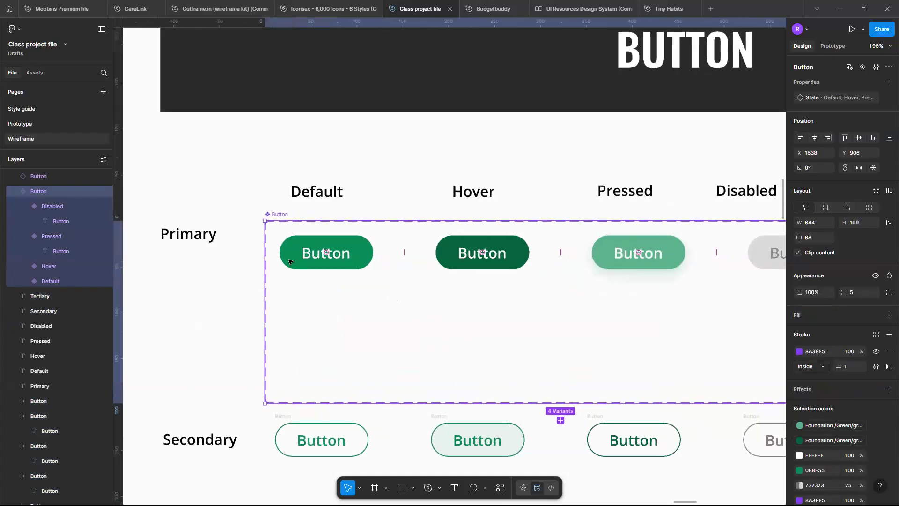
scroll(356, 262, right, 1)
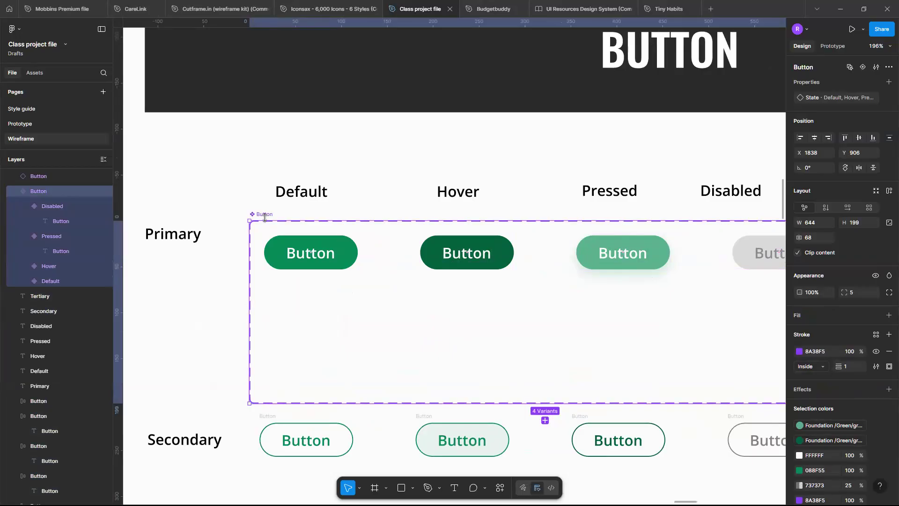
click(887, 84)
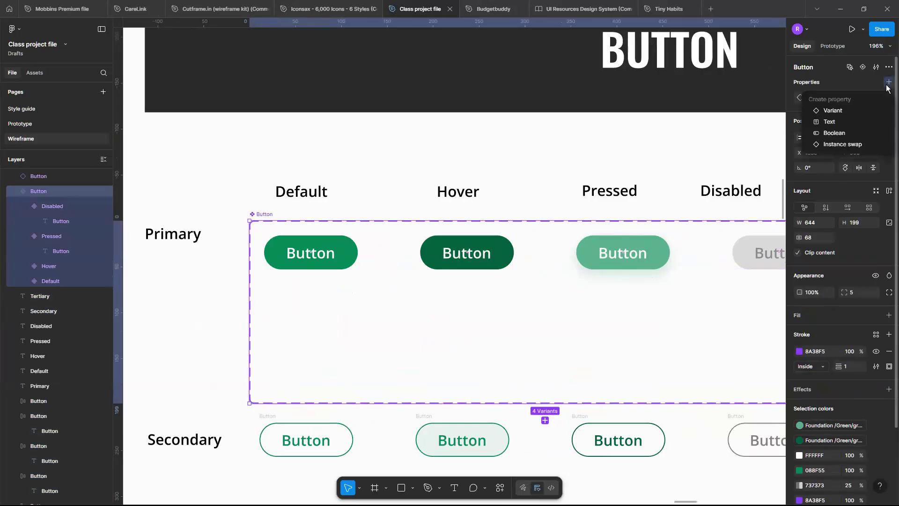
click(839, 110)
text(U)
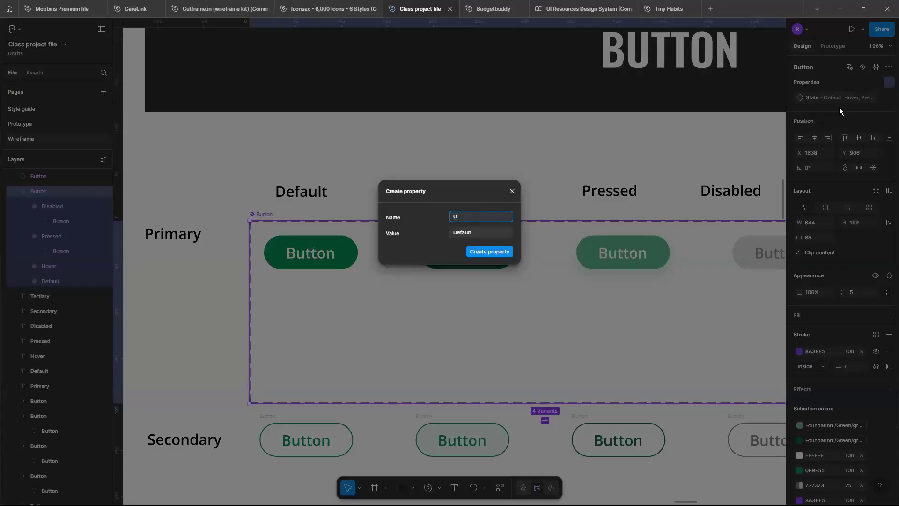
text(se case)
click(490, 251)
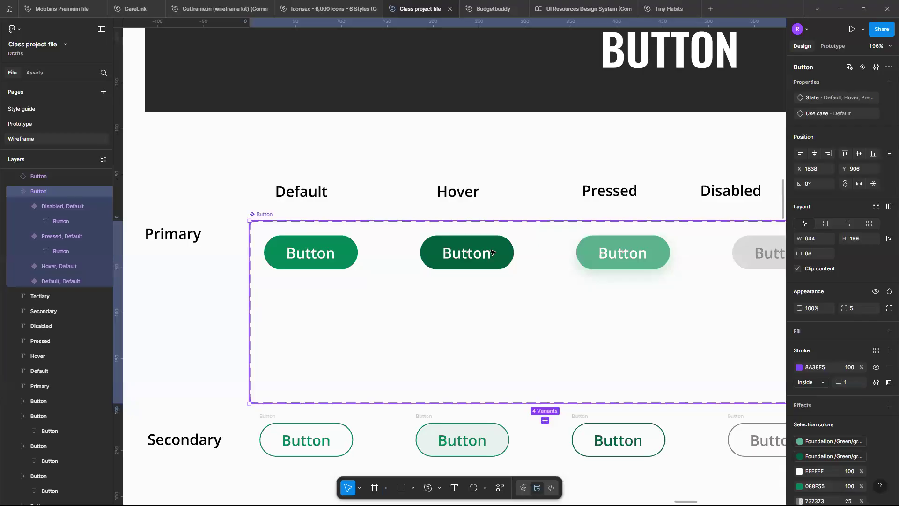
Undo the addition of the Use case property and the downward enlargement of the button component set.
scroll(373, 357, down, 5)
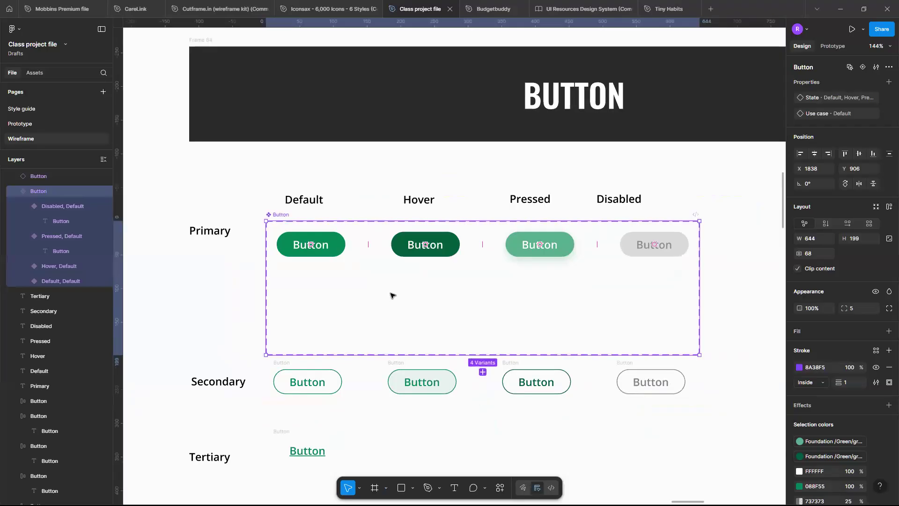
click(340, 238)
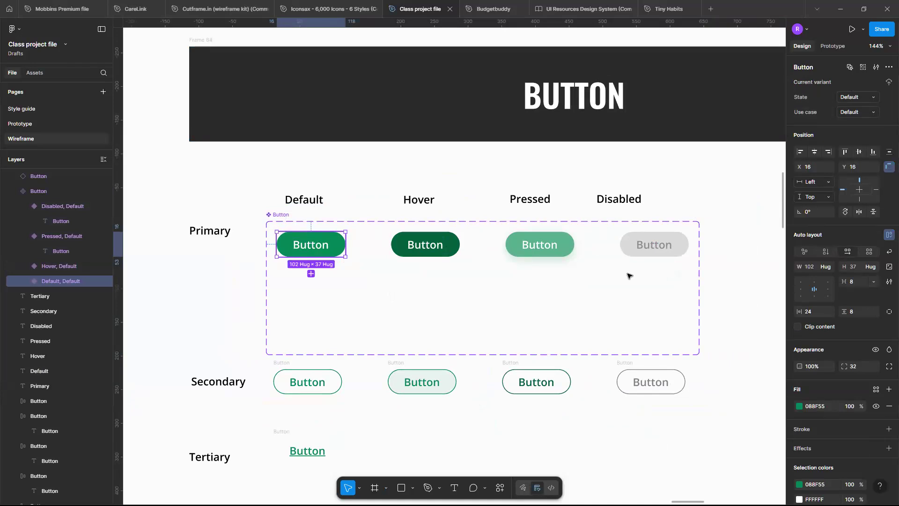
click(856, 113)
key(Escape)
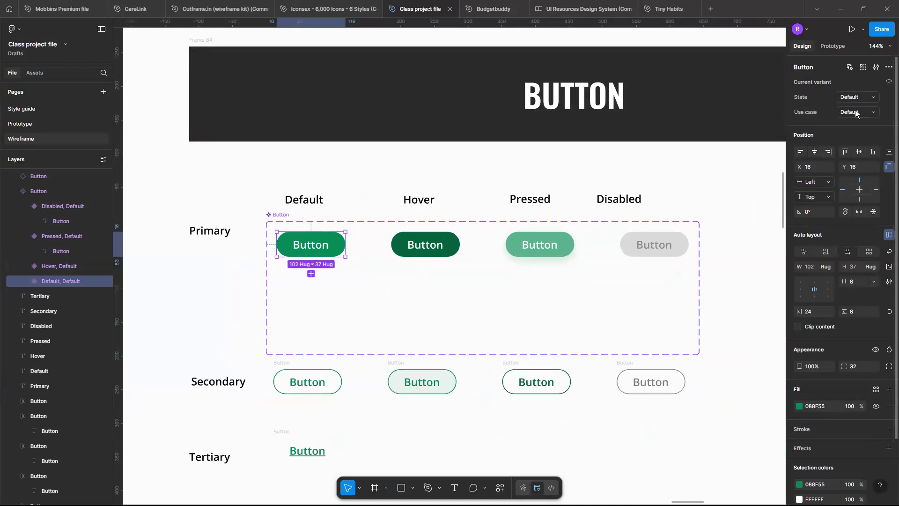
key(p)
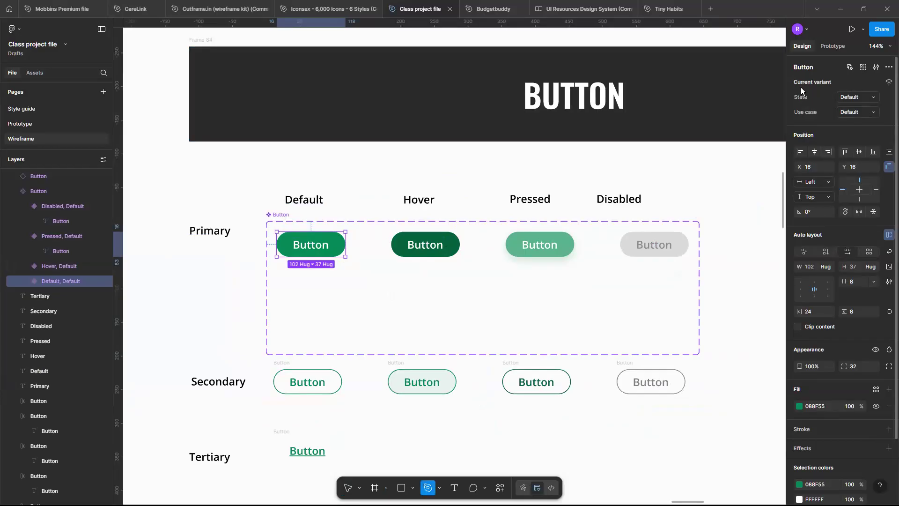
key(Escape)
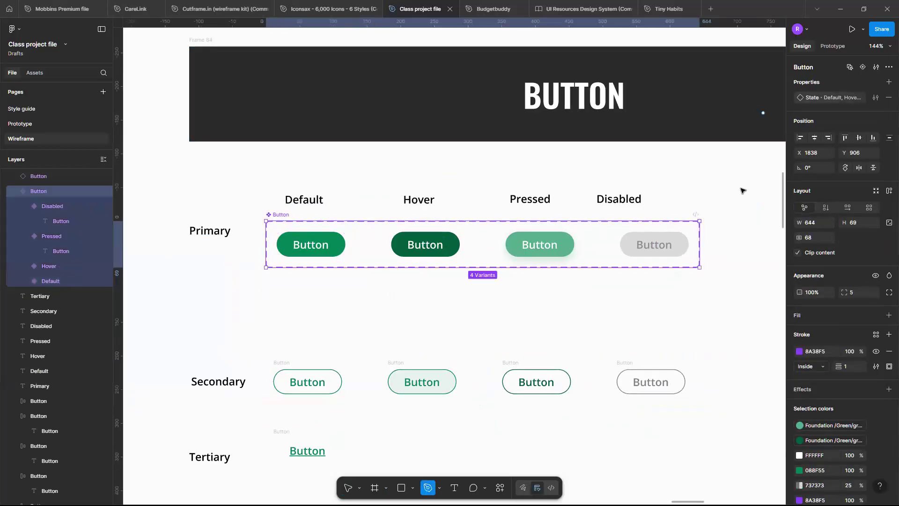
Add a variant property named Use case with the value Primary to the button component set.
click(889, 82)
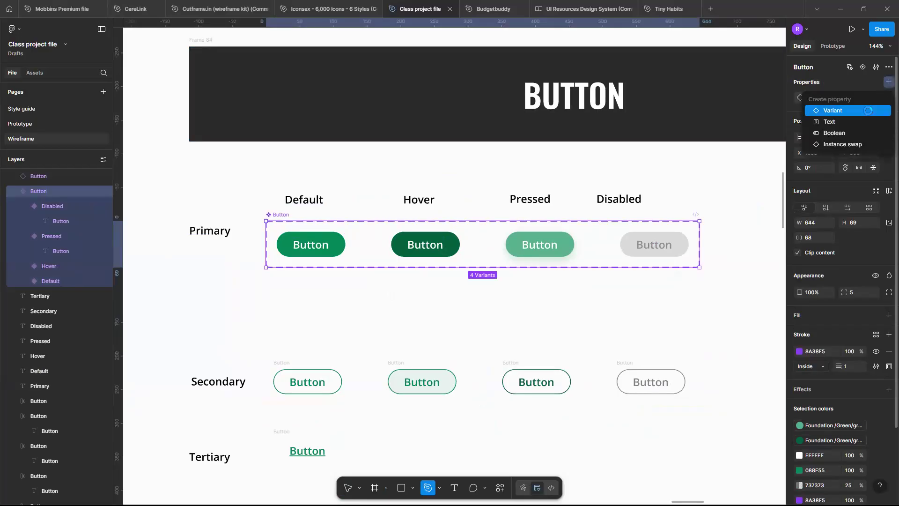
click(868, 111)
click(469, 235)
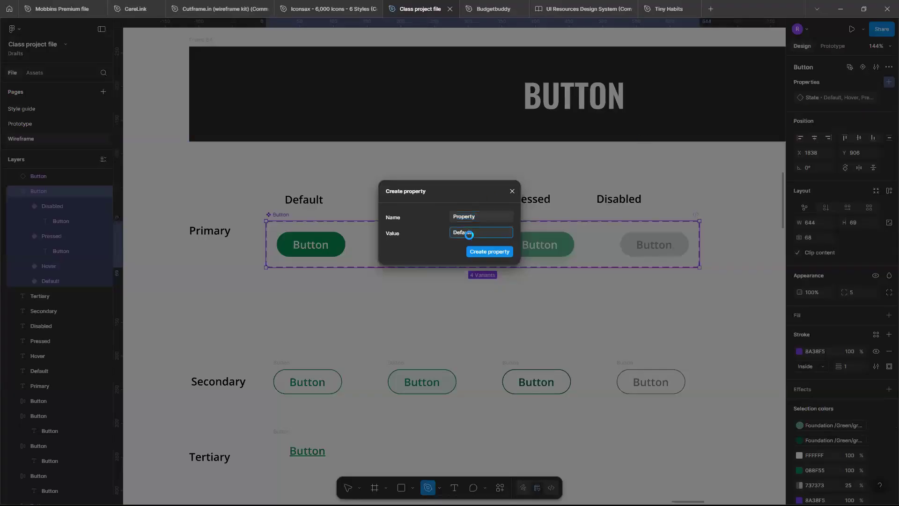
double_click(464, 234)
key(BackSpace)
text(P)
click(463, 217)
text(Use case)
key(Return)
scroll(496, 282, up, 1)
key(v)
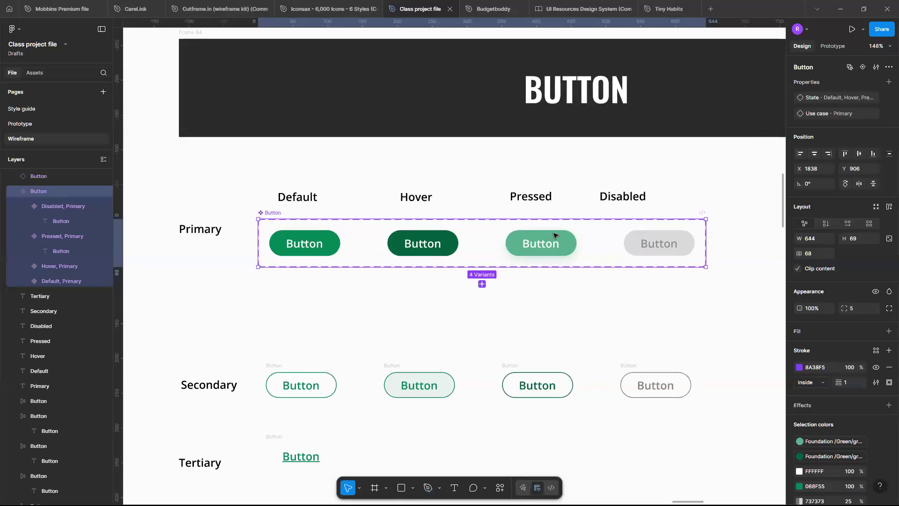
Extend the button component set downward to a height of about 205, reaching just above the Secondary row.
scroll(554, 235, down, 3)
scroll(548, 234, up, 3)
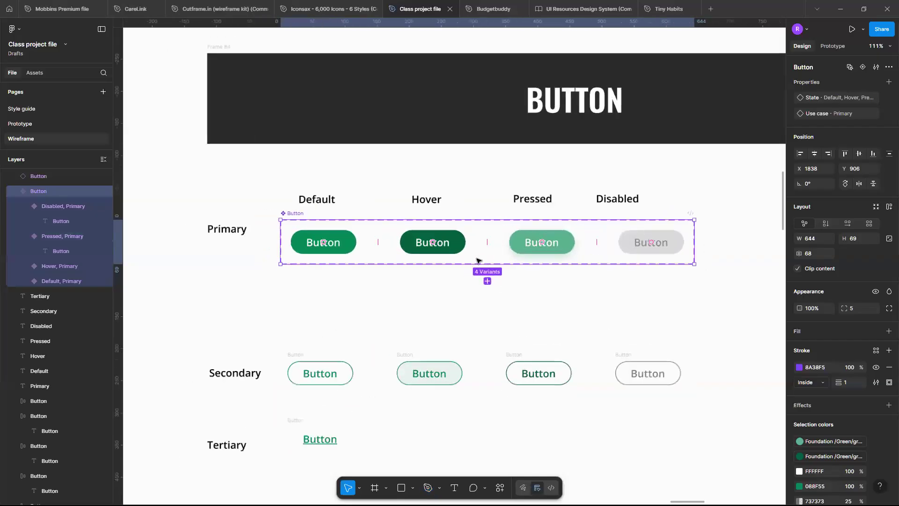
drag(491, 265, 495, 357)
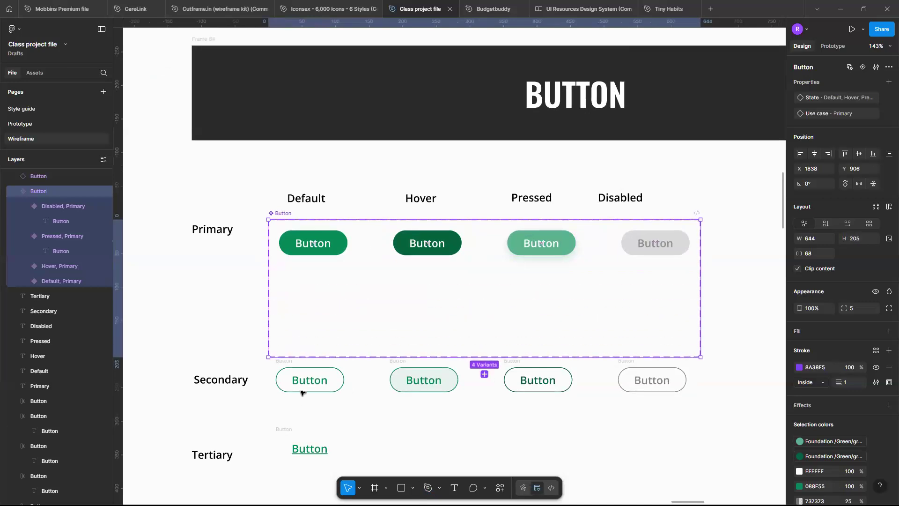
Nudge the Secondary default button left and down, and duplicate the Primary default variant directly below itself inside the component set.
drag(301, 393, 286, 381)
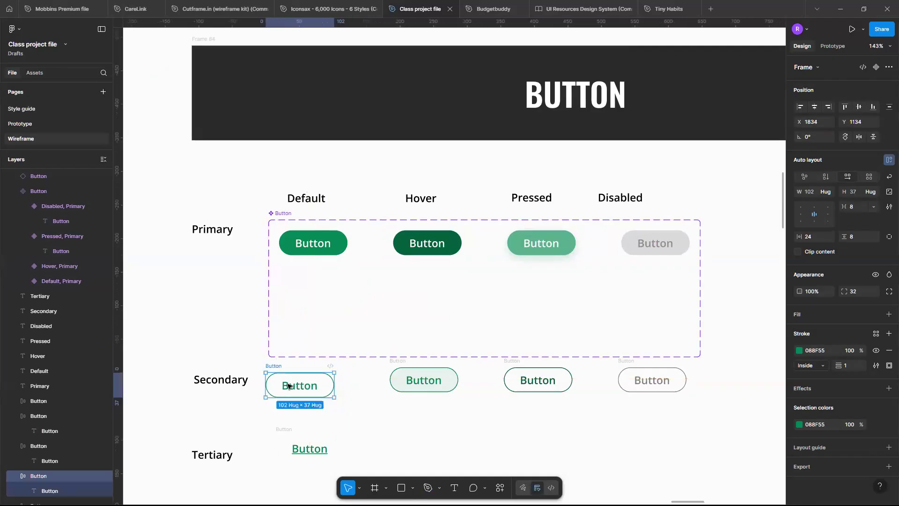
click(338, 250)
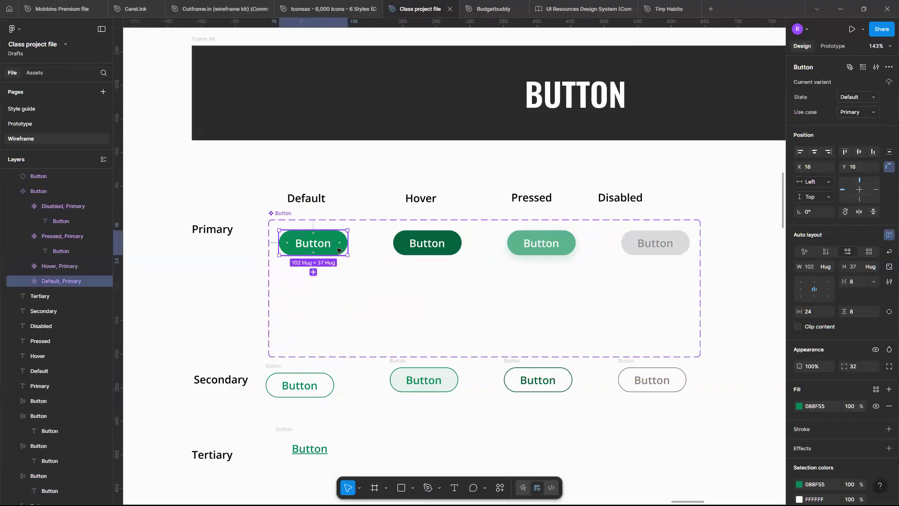
key(ctrl+v)
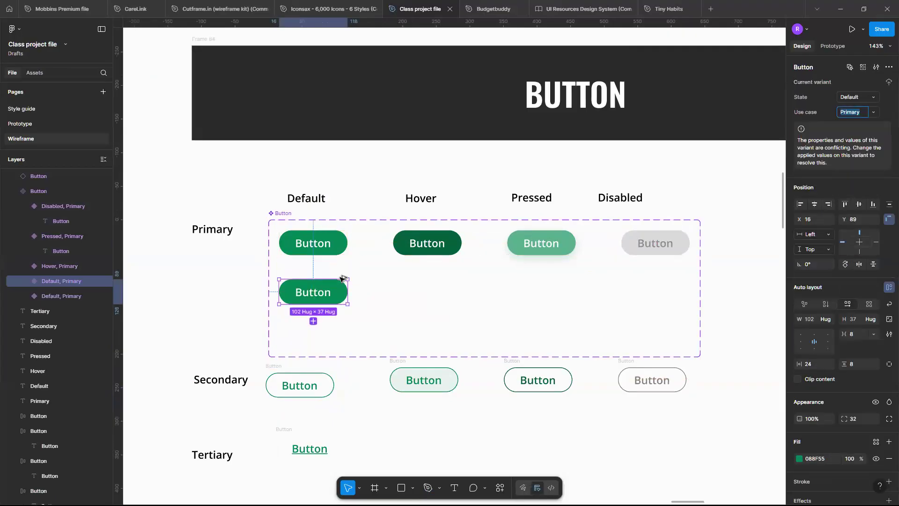
Copy the properties of the Secondary default button and paste them onto the new variant below the Primary default button.
click(324, 384)
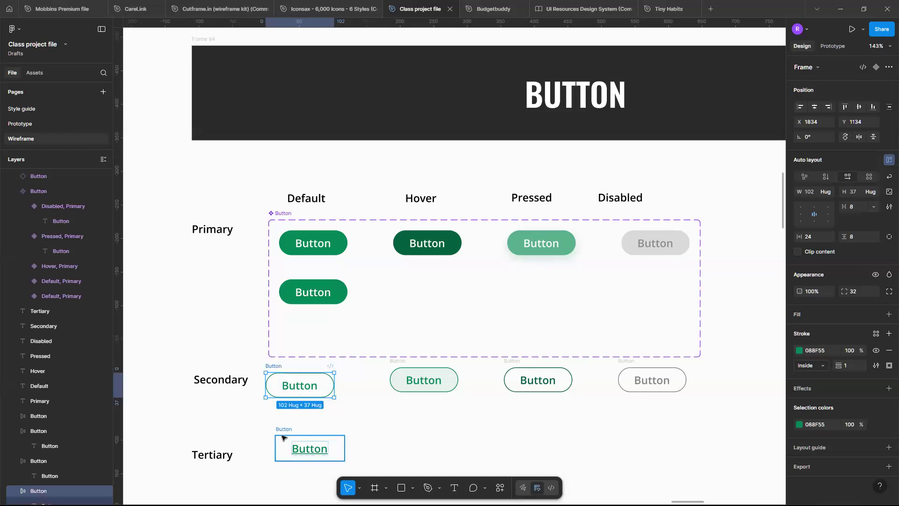
right_click(312, 389)
mouse_move(382, 187)
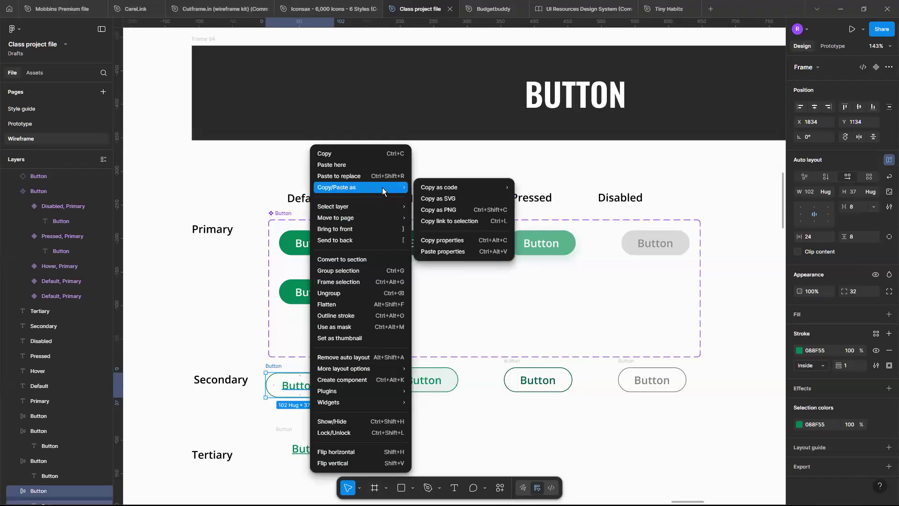
click(466, 243)
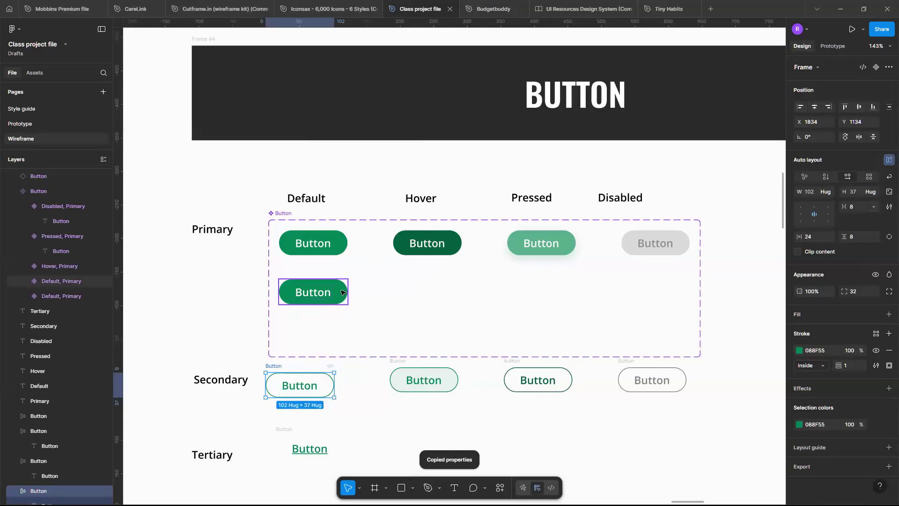
right_click(342, 293)
mouse_move(426, 250)
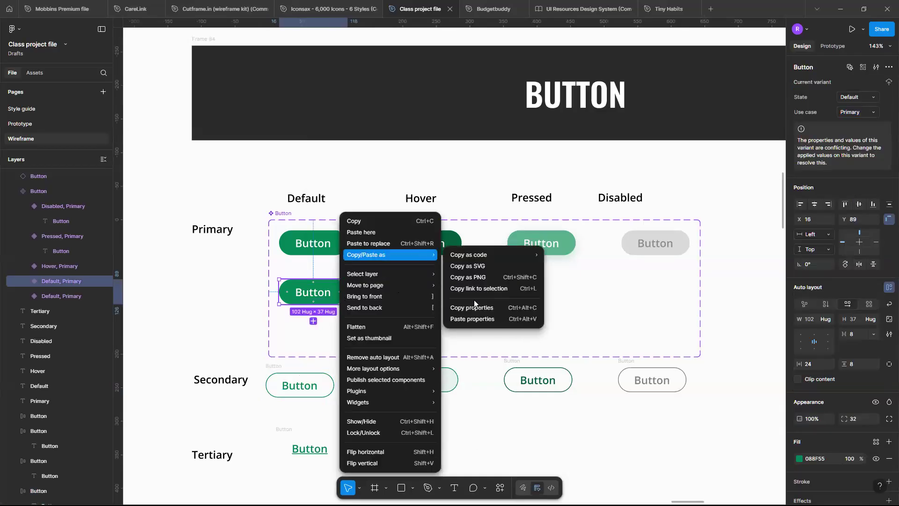
click(485, 319)
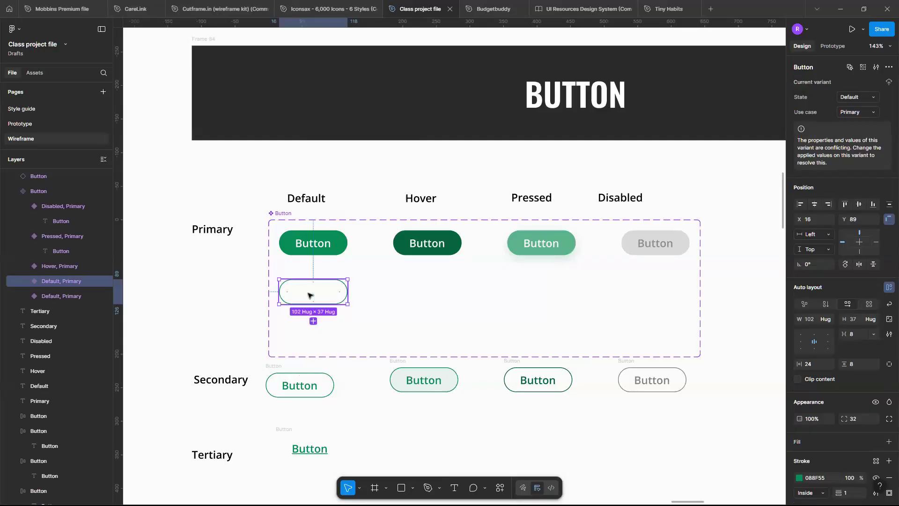
Set the label fill of the new outlined variant to the green 088F55.
double_click(308, 295)
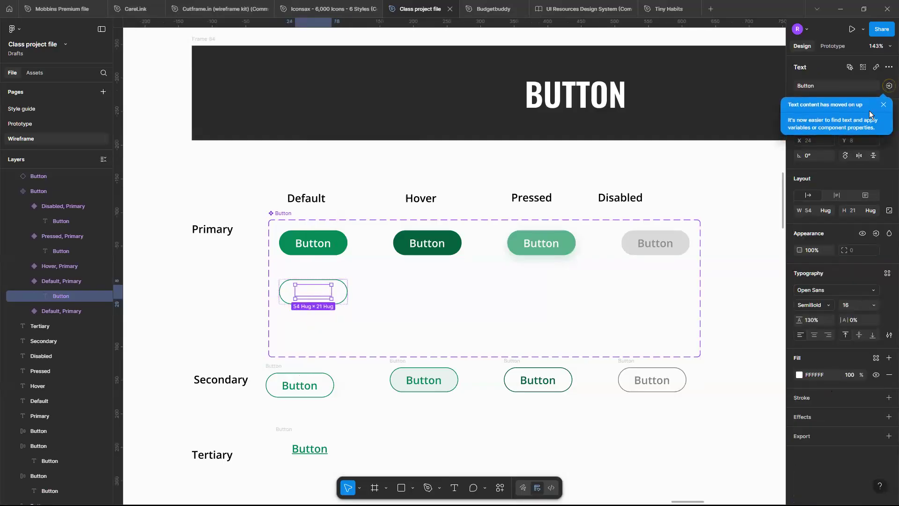
click(800, 374)
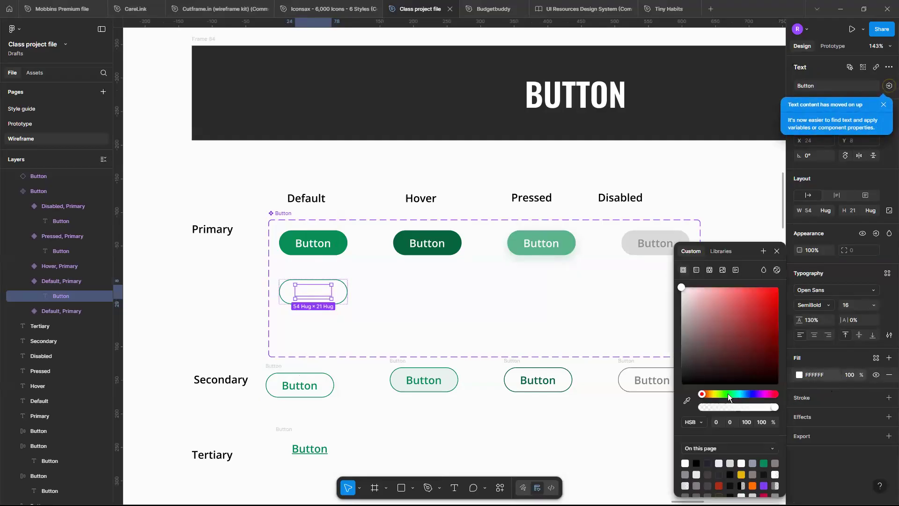
click(764, 463)
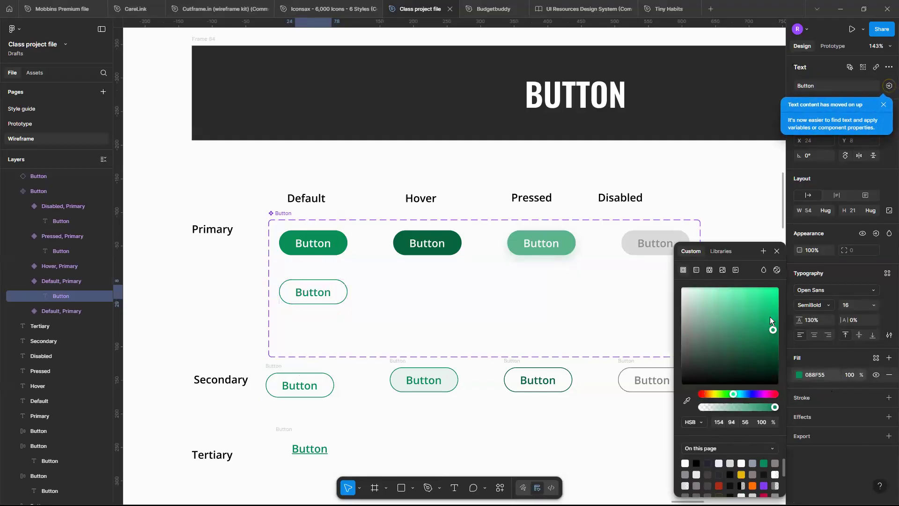
click(397, 303)
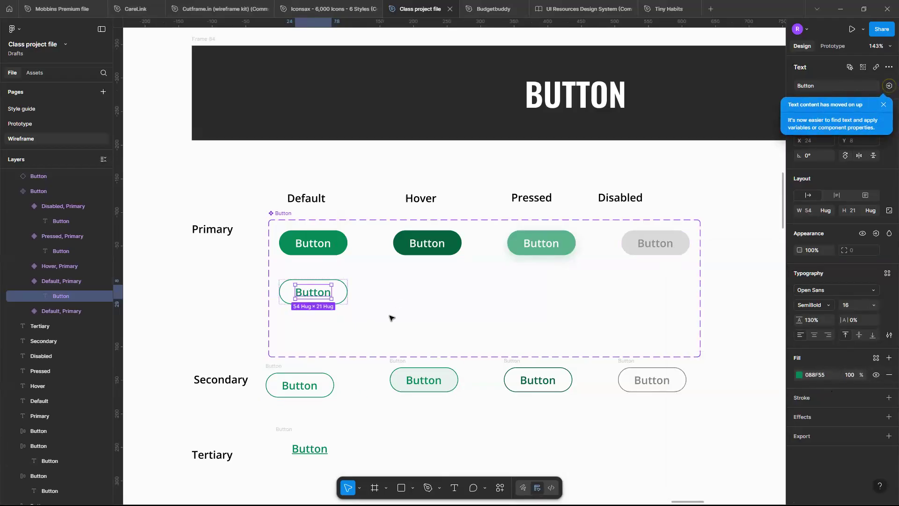
Duplicate the outlined variant three times across the second row, placing copies under Hover, Pressed and Disabled with 68 spacing.
key(Escape)
click(338, 294)
drag(338, 294, 561, 297)
key(ctrl+d)
key(ctrl+d)
drag(676, 297, 679, 296)
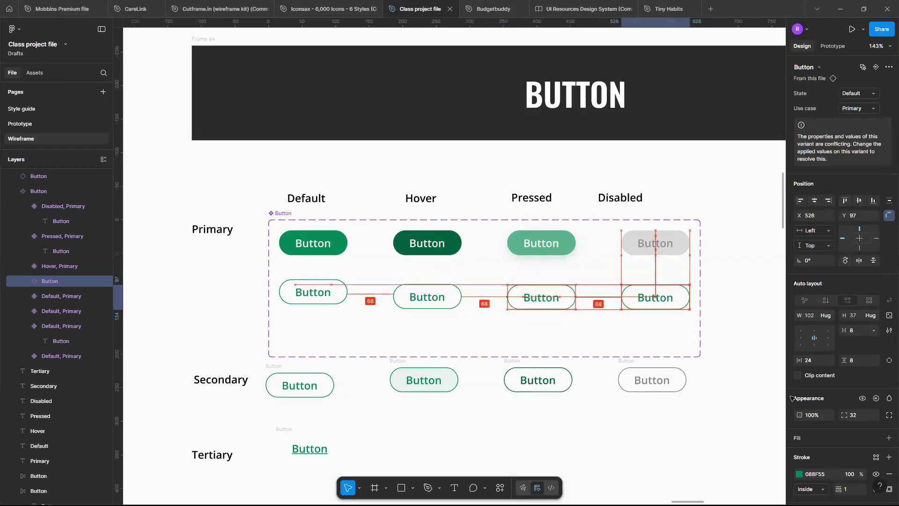
Set the stroke of the outlined variant under Disabled to 8C8C90 and recolour its label with the same grey.
click(799, 478)
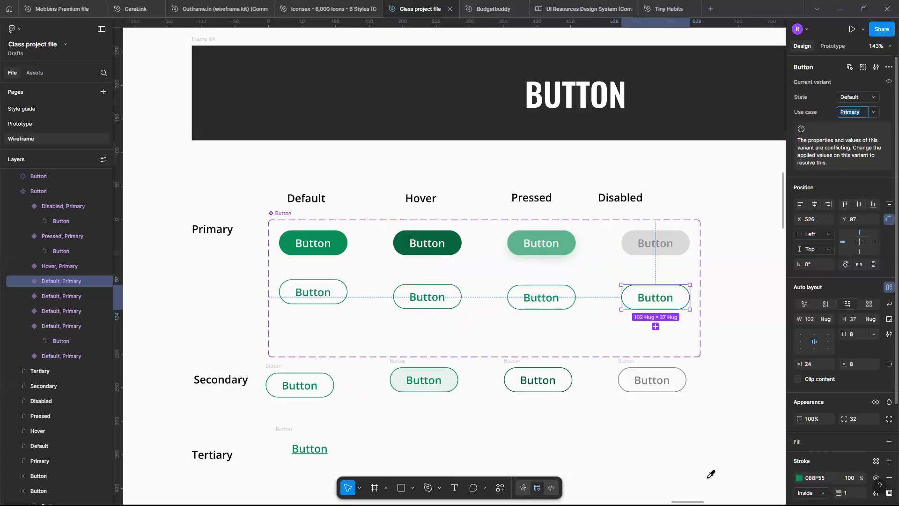
click(686, 474)
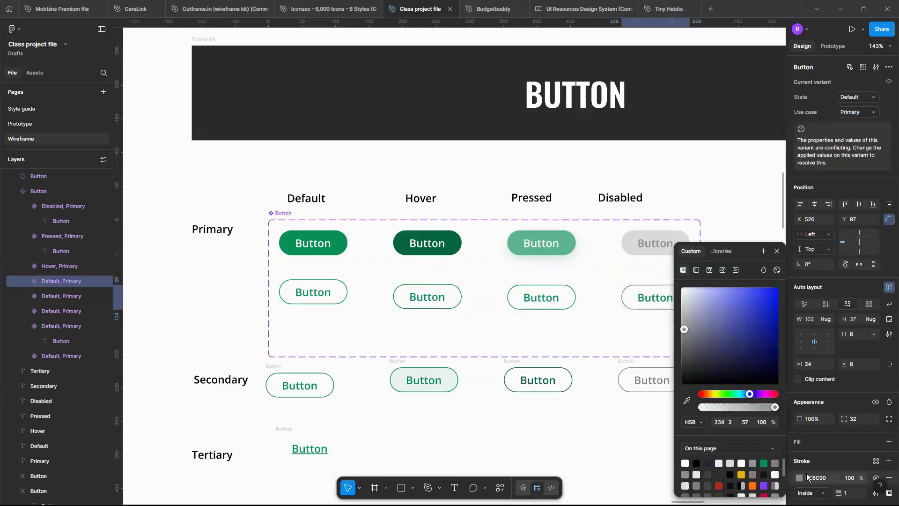
scroll(800, 418, down, 3)
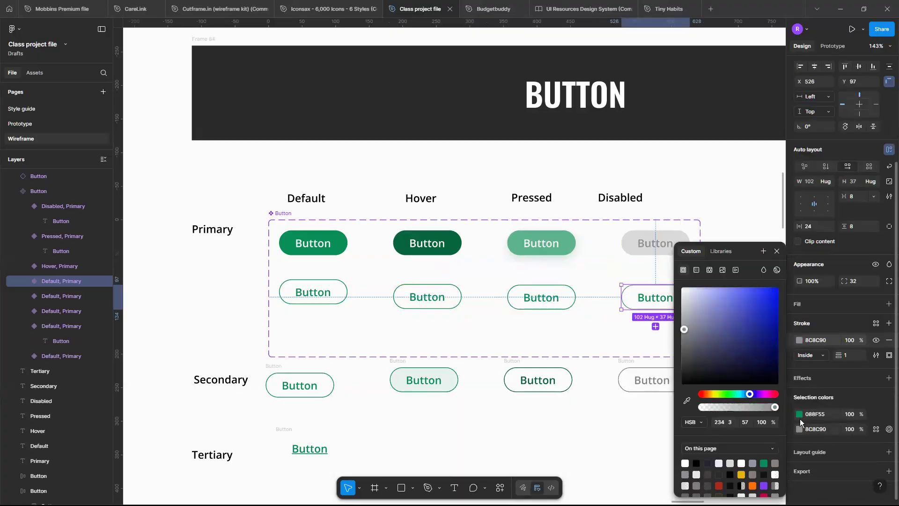
click(798, 412)
click(797, 412)
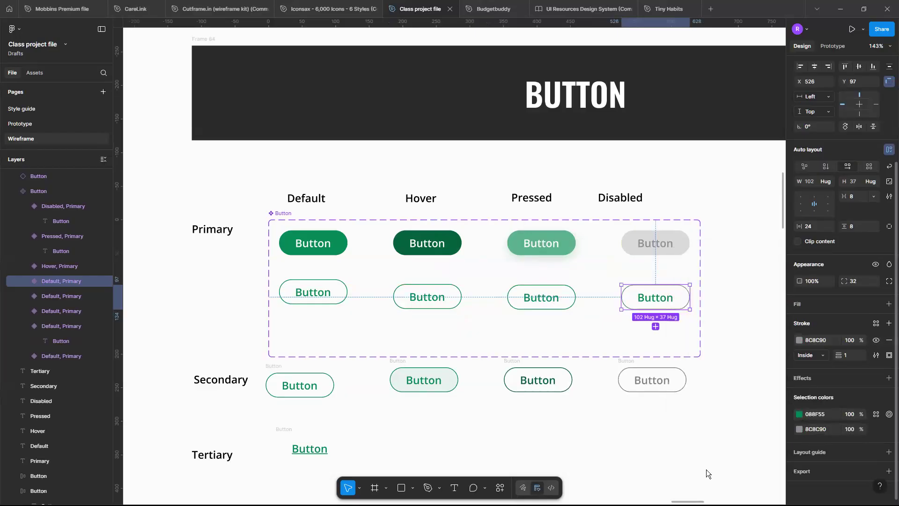
click(686, 474)
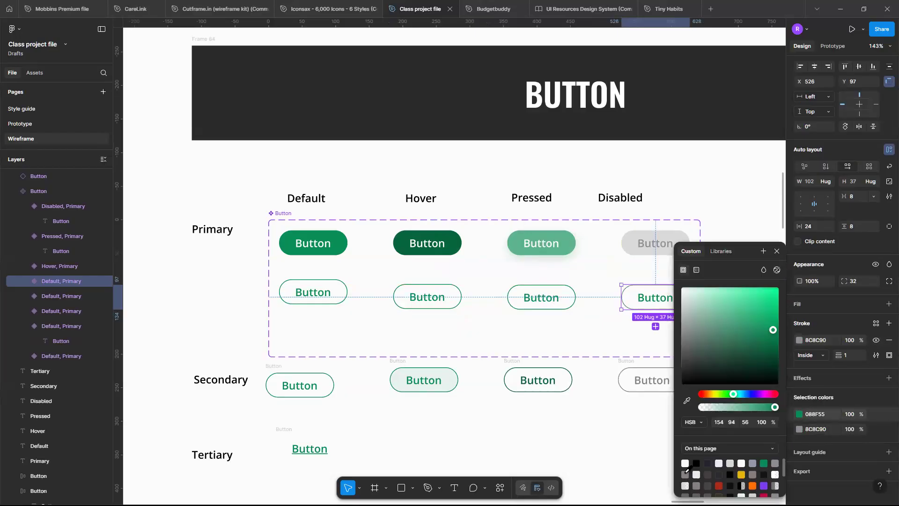
Apply the green-800 library style to both the stroke and label of the outlined variant under Pressed.
click(559, 295)
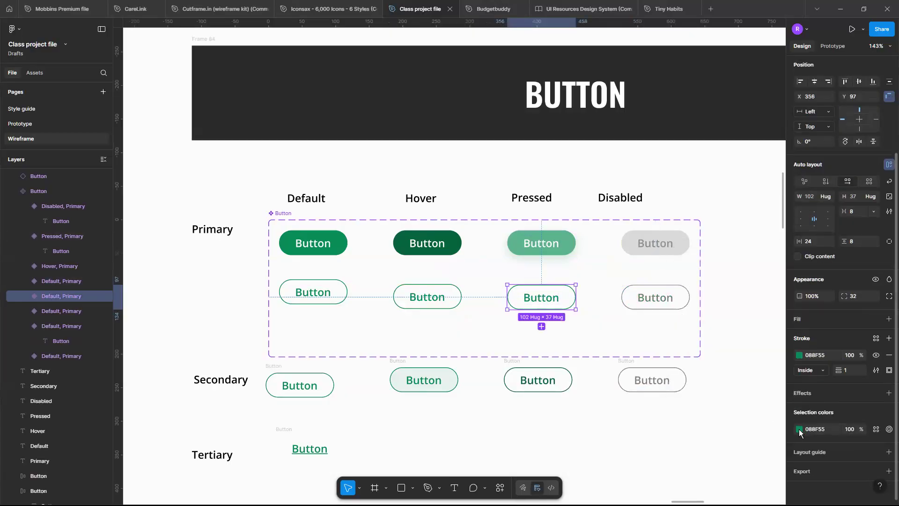
click(799, 429)
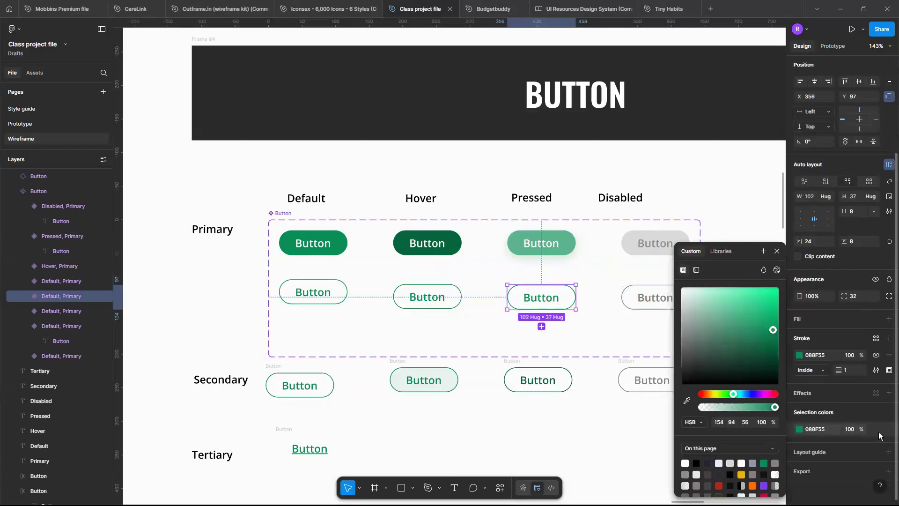
key(Escape)
scroll(732, 447, down, 10)
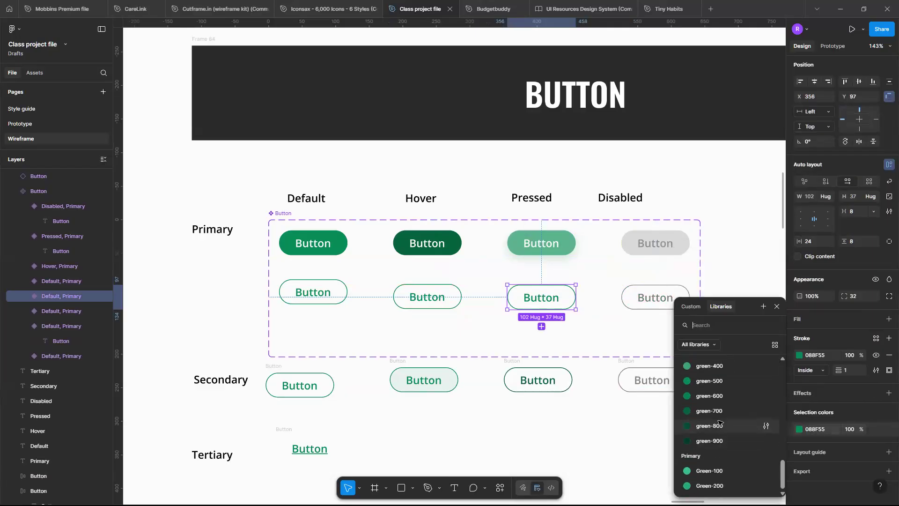
click(718, 424)
Add a fill to the outlined variant under Hover, sampling the pale green from the Secondary hover button.
key(Tab)
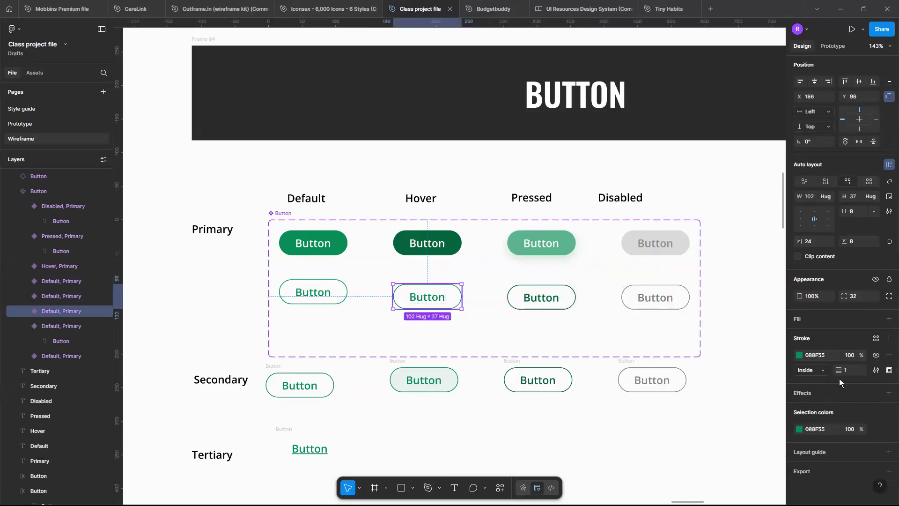
click(852, 323)
click(829, 375)
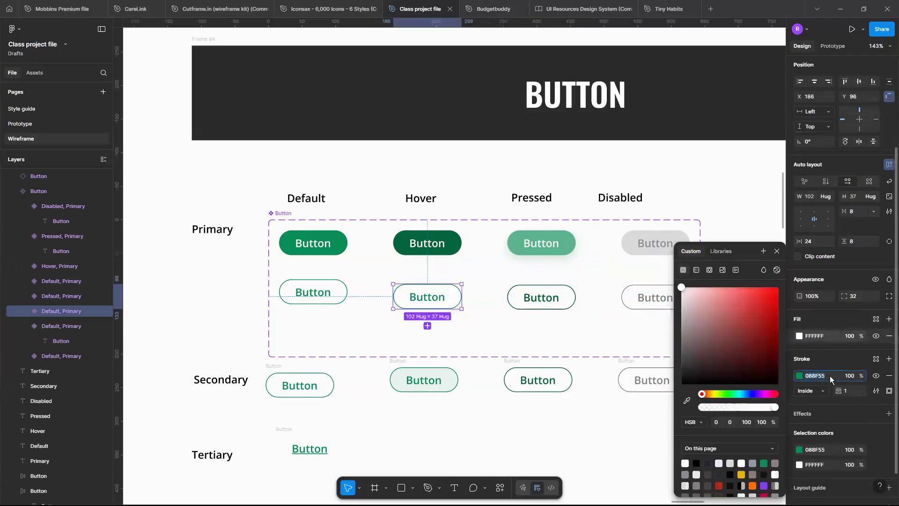
click(687, 401)
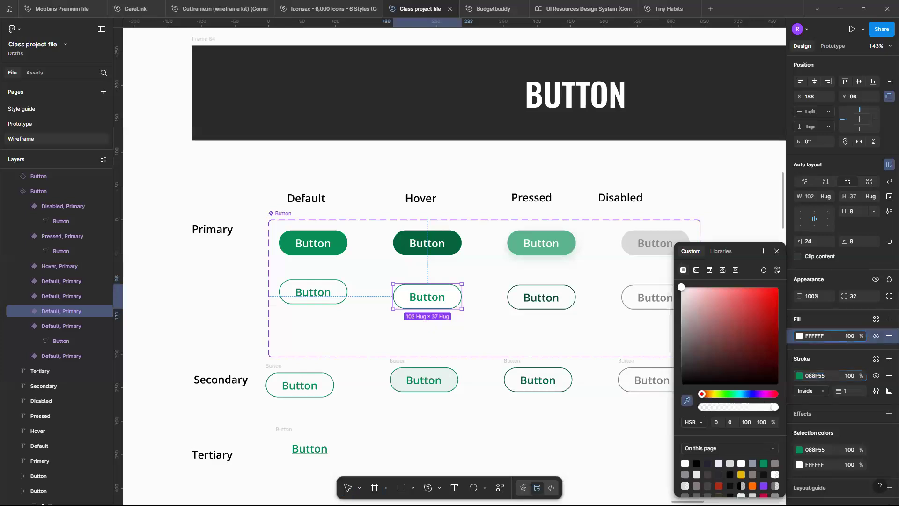
click(452, 379)
click(514, 423)
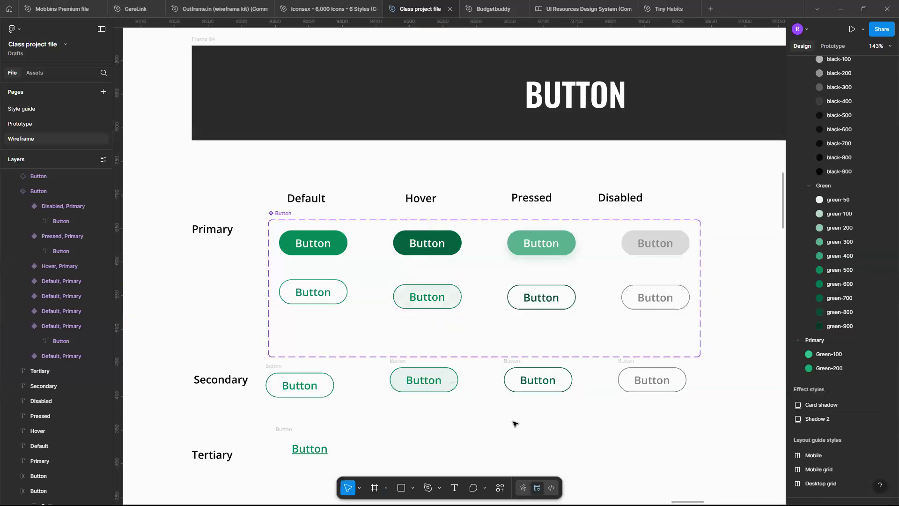
Move the original Secondary label and its four outlined buttons down together, farther below the component set.
scroll(514, 423, up, 3)
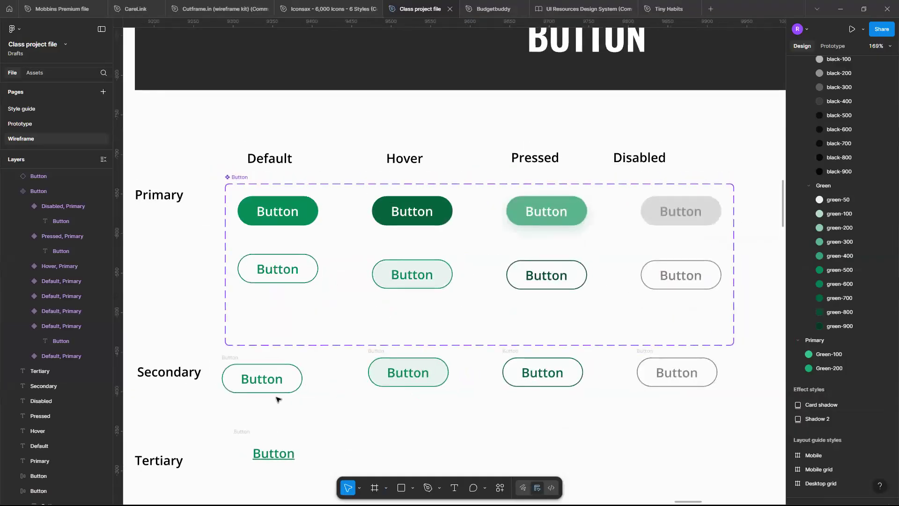
scroll(257, 359, down, 1)
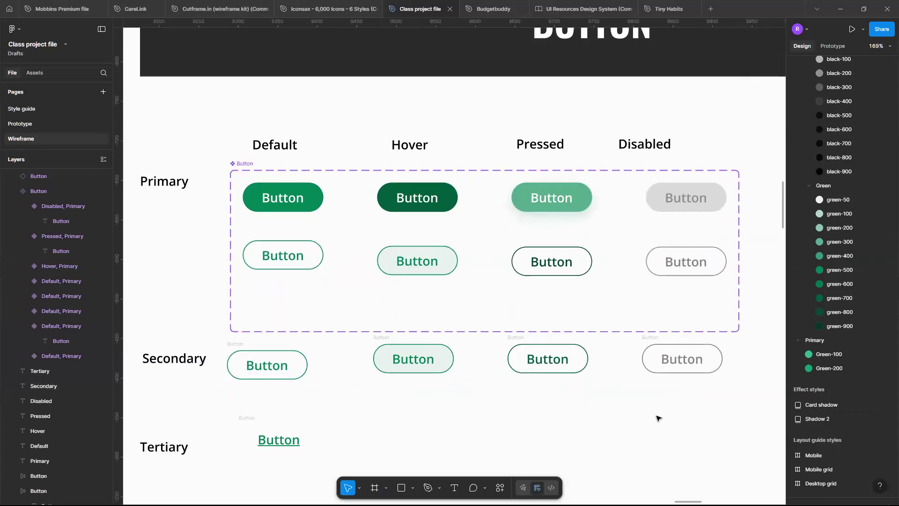
drag(142, 349, 595, 416)
drag(744, 356, 377, 362)
drag(191, 378, 343, 391)
click(130, 338)
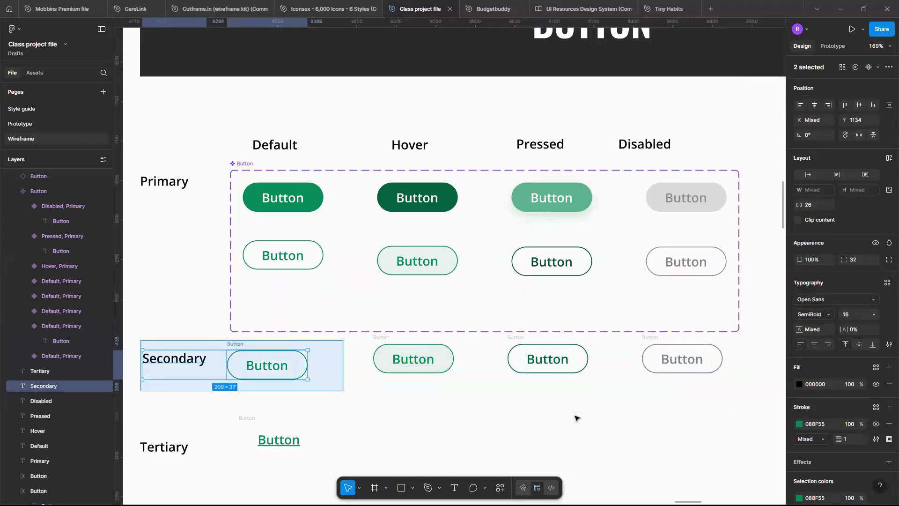
drag(747, 412, 678, 412)
drag(433, 358, 446, 392)
scroll(285, 291, up, 2)
scroll(285, 291, left, 2)
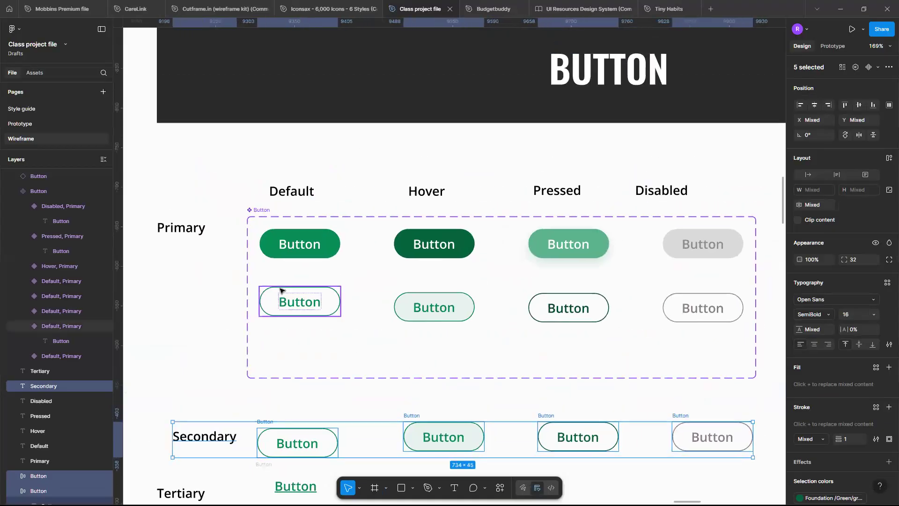
click(318, 300)
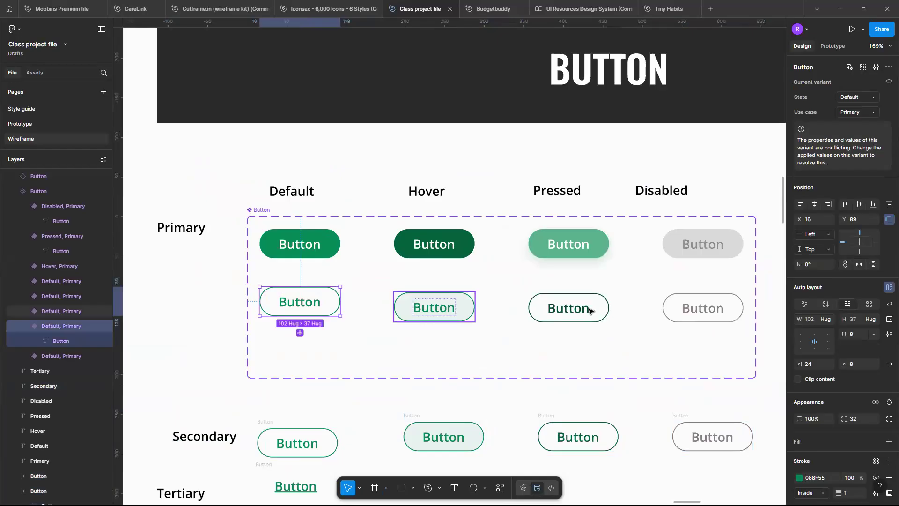
key(Tab)
key(Tab)
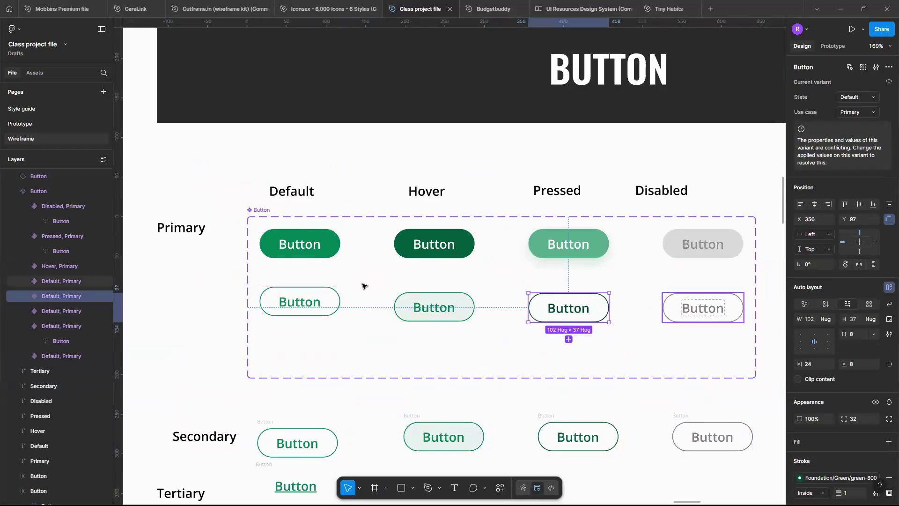
key(Tab)
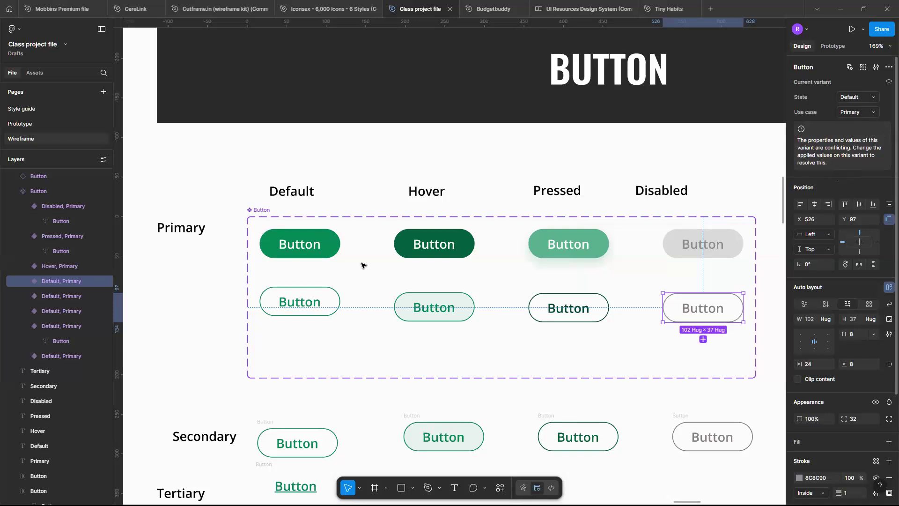
click(335, 240)
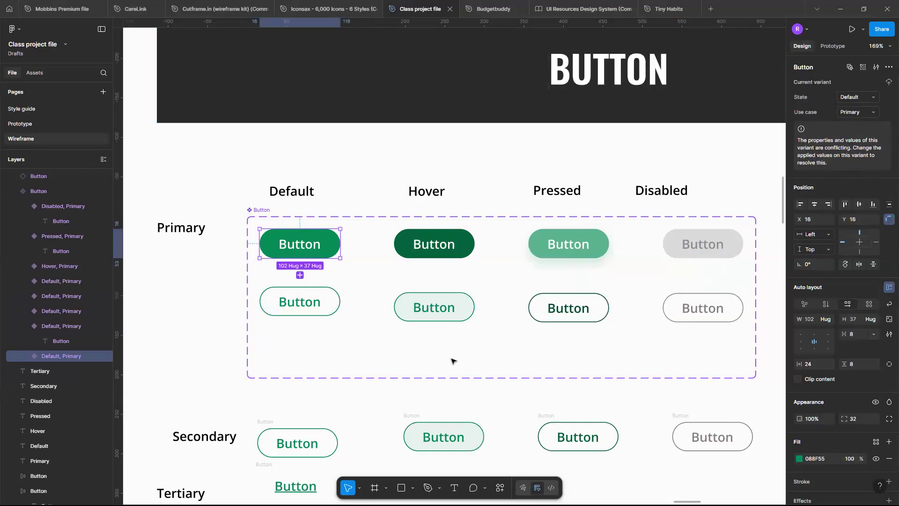
Move the Secondary label up beside the second row of variants, left-aligned with the Primary label.
click(223, 437)
mouse_move(224, 290)
mouse_down()
mouse_move(201, 305)
mouse_move(211, 300)
mouse_up()
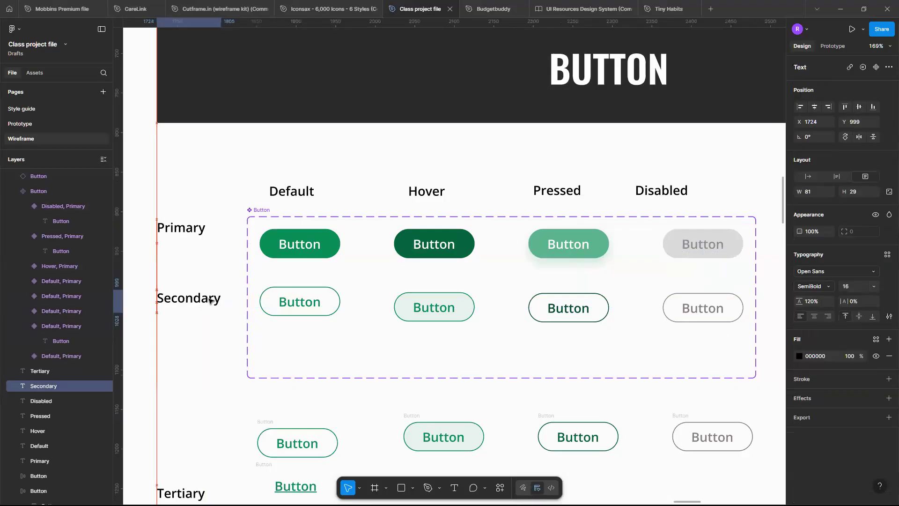
Set the Use case property of all four second-row outlined variants to Secondary.
click(326, 293)
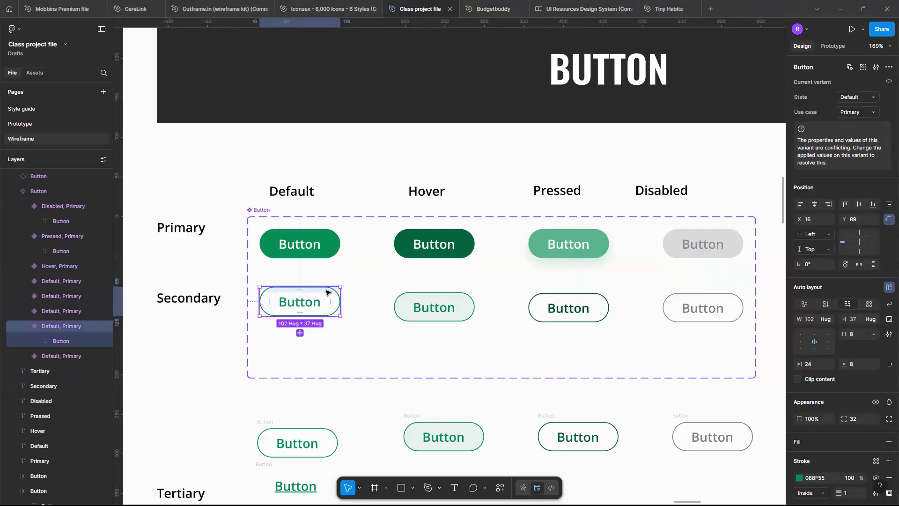
shift+click(430, 307)
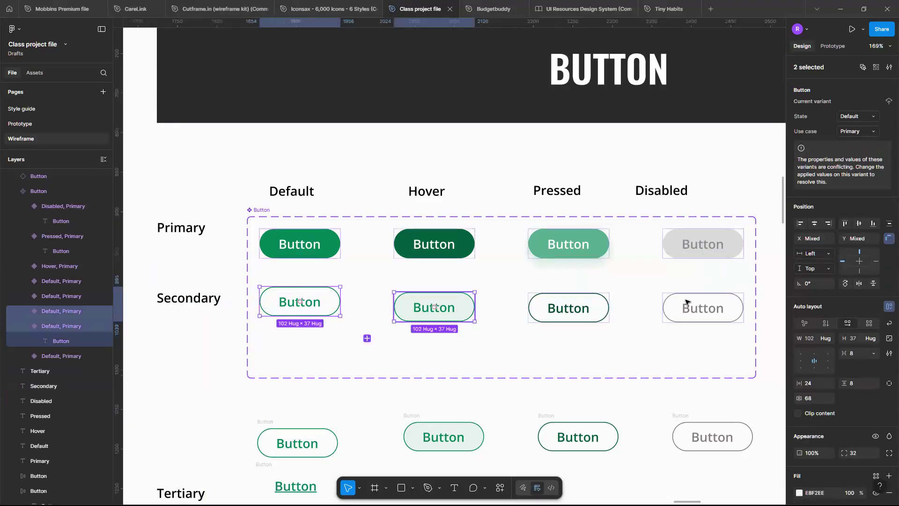
shift+click(568, 307)
shift+click(703, 308)
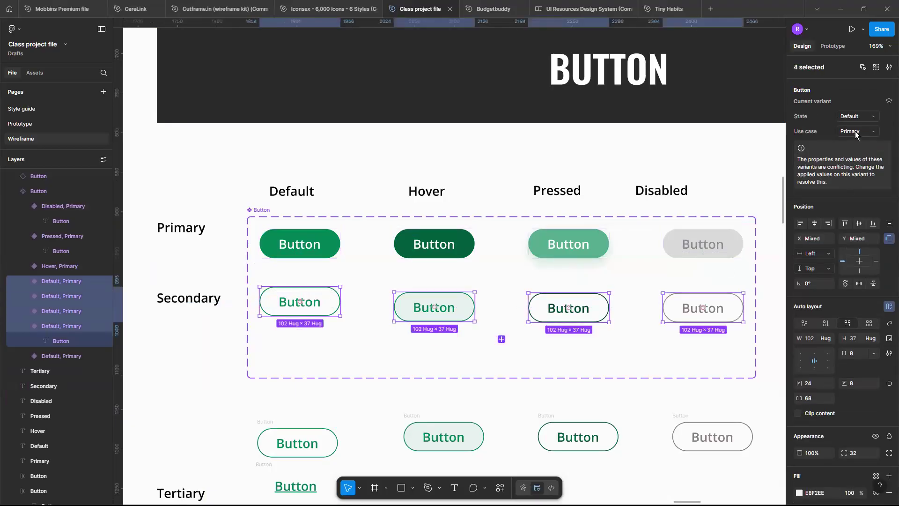
click(853, 132)
text(S)
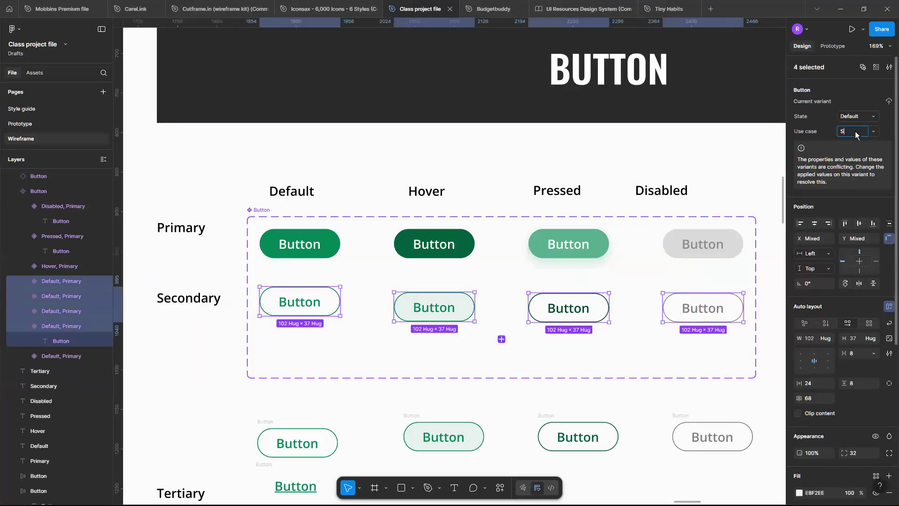
text(econdarry)
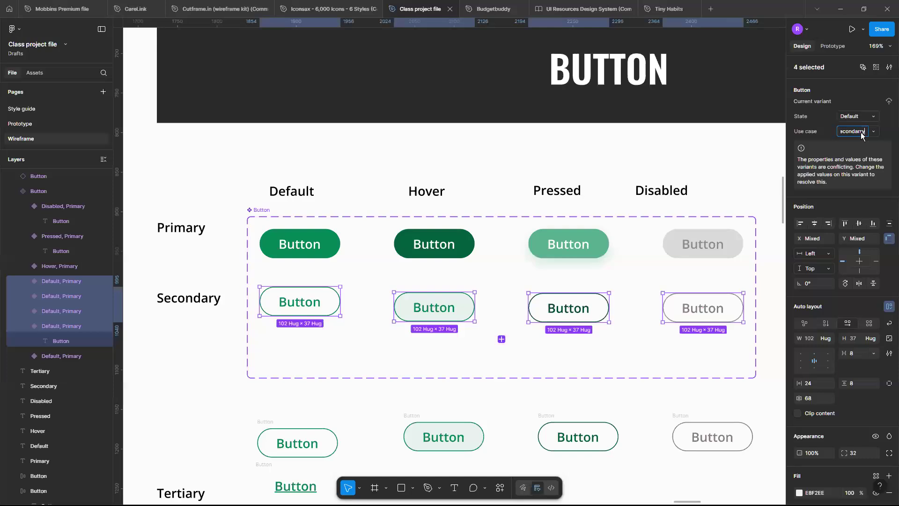
key(BackSpace)
key(Return)
key(Escape)
click(464, 296)
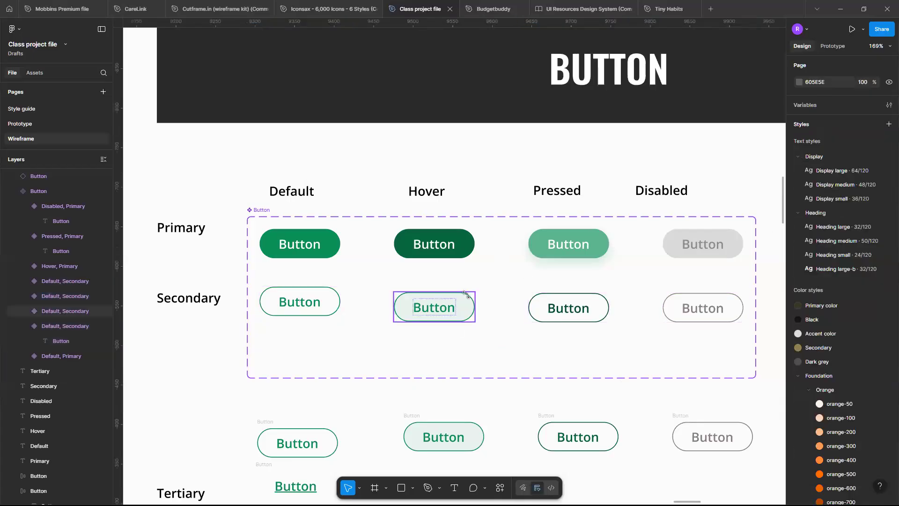
click(322, 296)
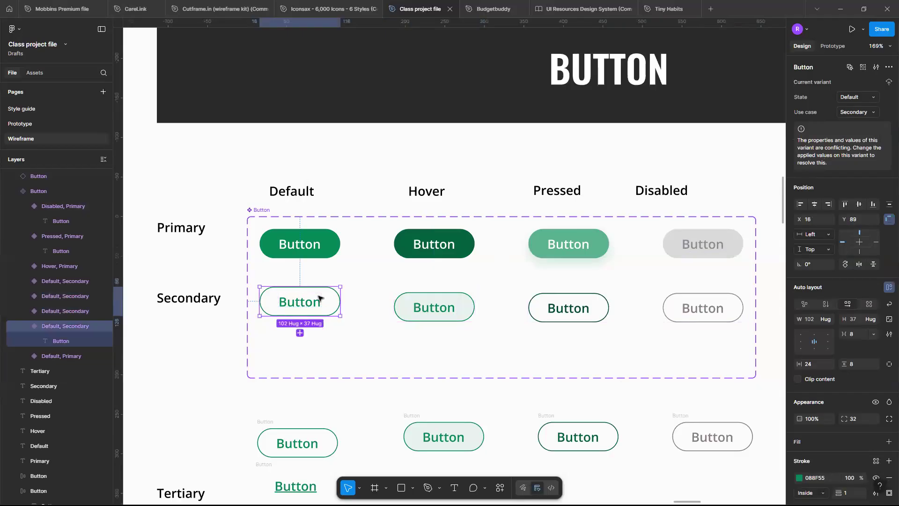
click(431, 306)
click(322, 309)
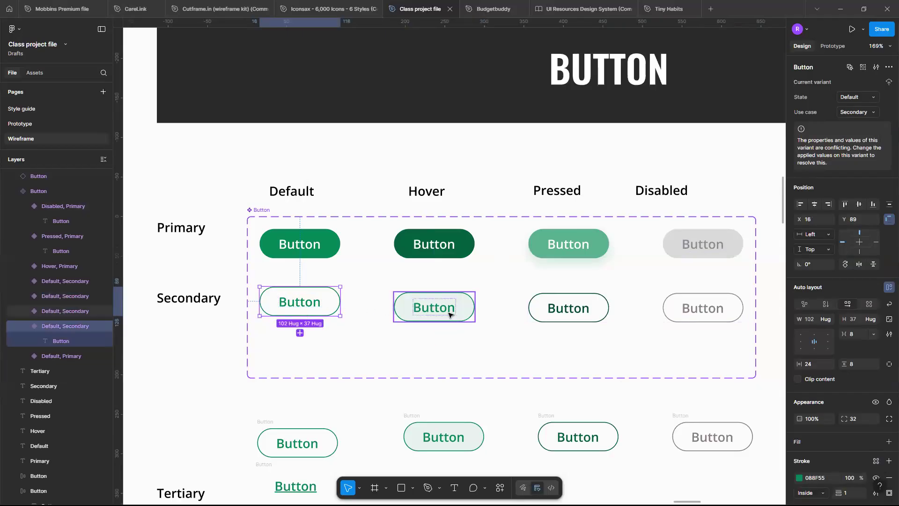
click(449, 314)
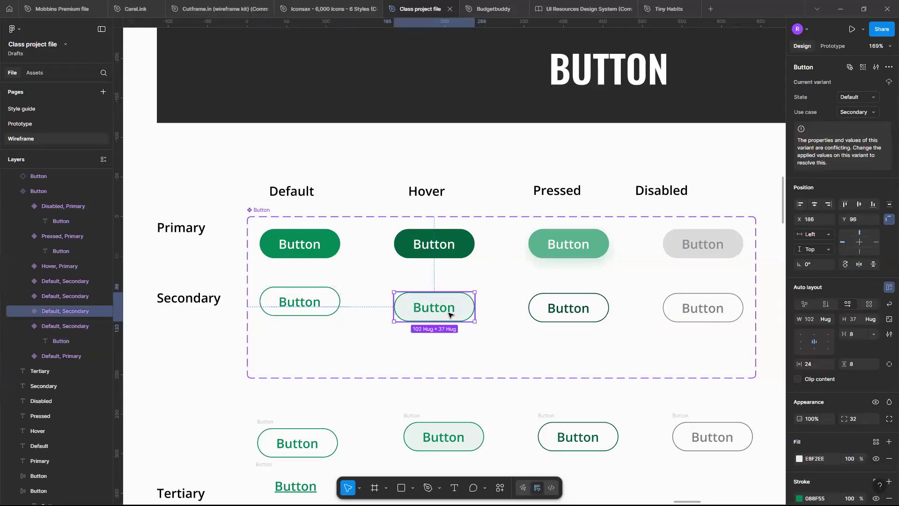
click(599, 305)
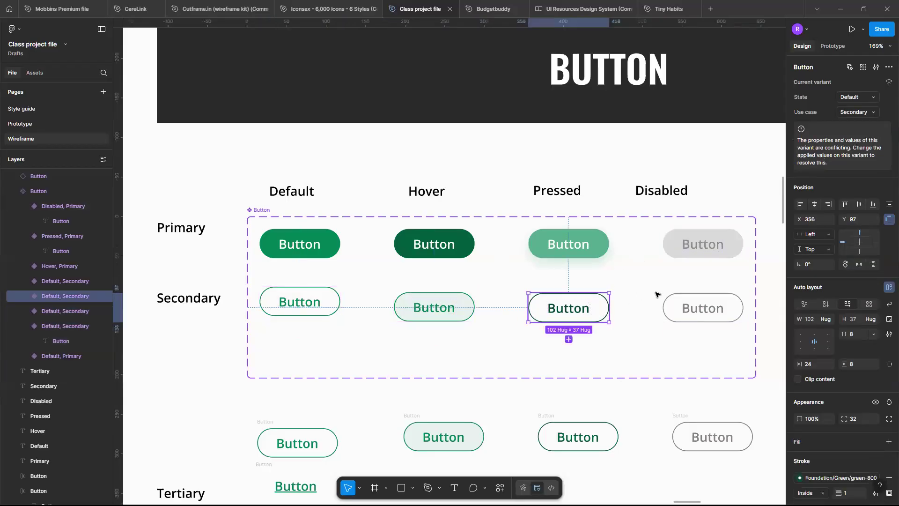
click(695, 302)
Set the State of the second-row variants under the matching headings to Hover, Pressed and Disabled.
click(453, 315)
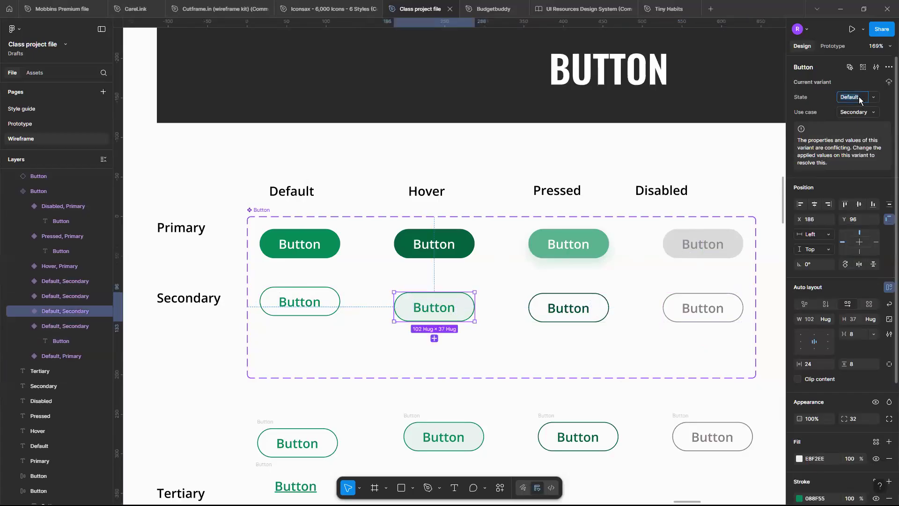
text(Hover)
click(594, 305)
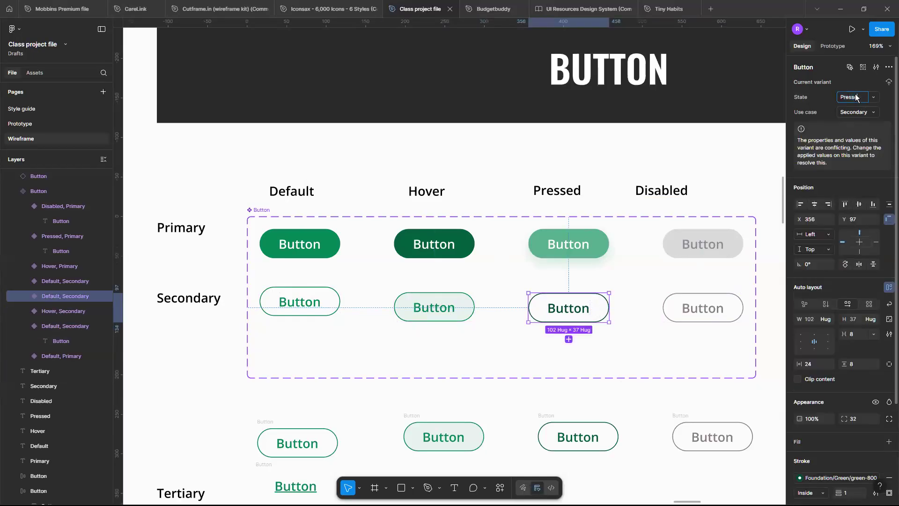
click(735, 302)
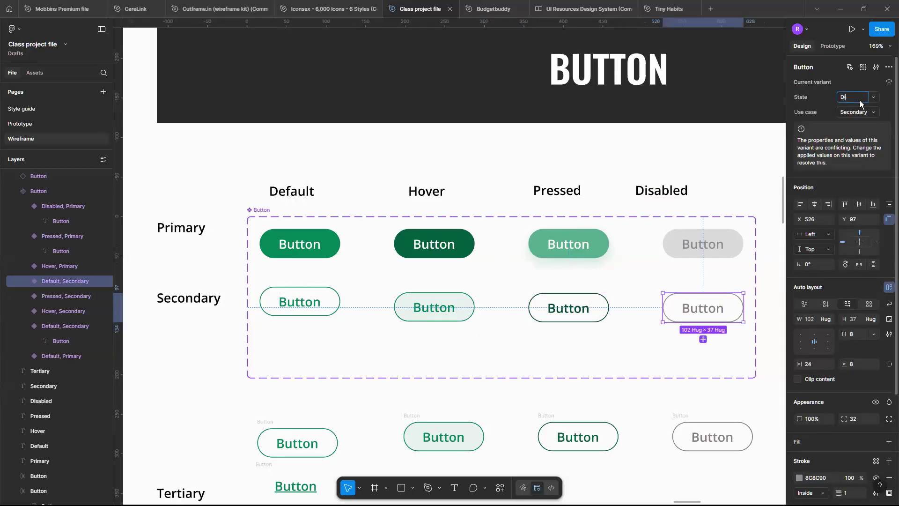
key(Return)
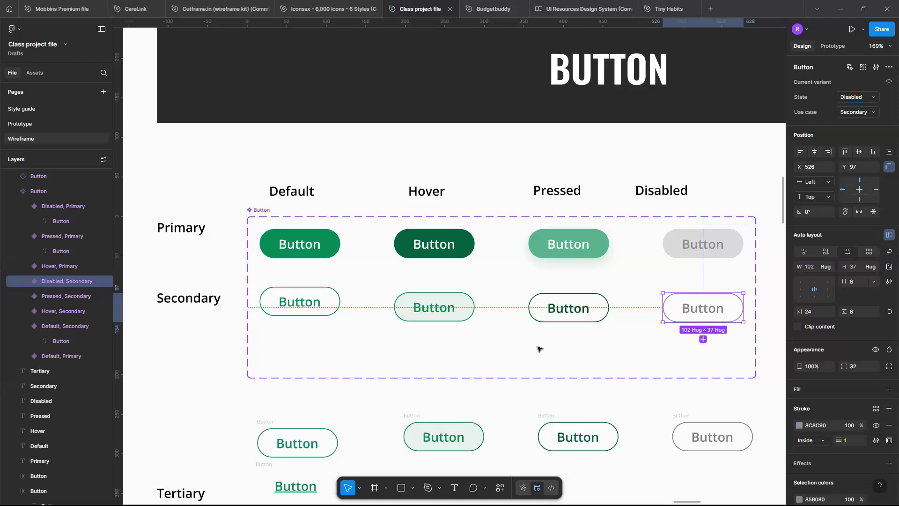
key(Escape)
Set the Use case of the standalone button instance above the BUTTON banner to Secondary.
scroll(539, 349, down, 5)
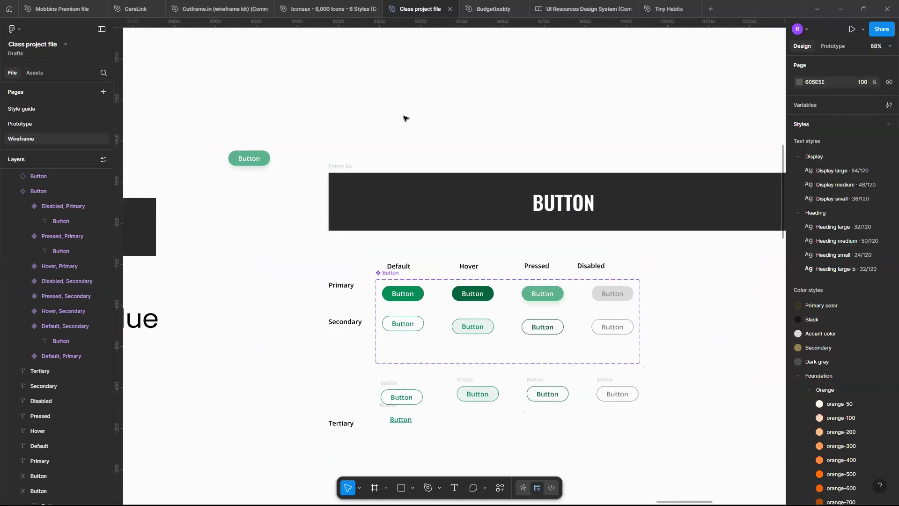
click(248, 159)
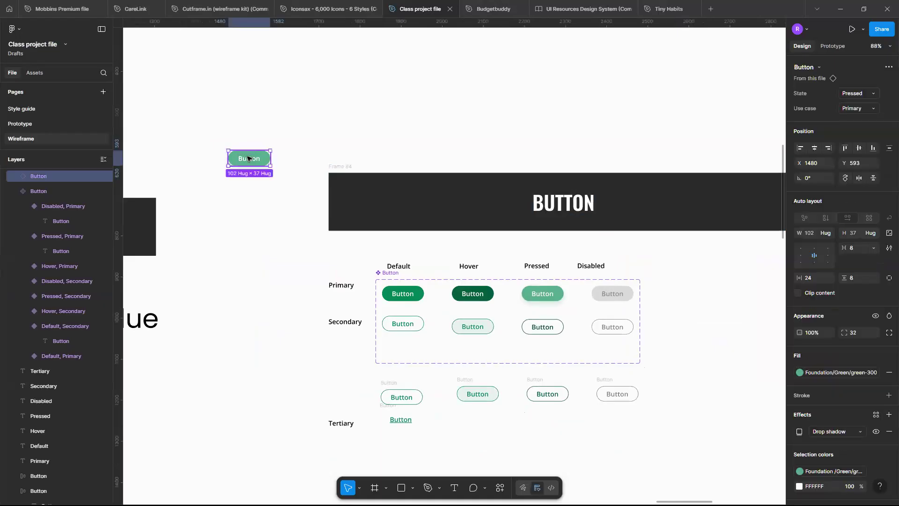
scroll(248, 159, up, 5)
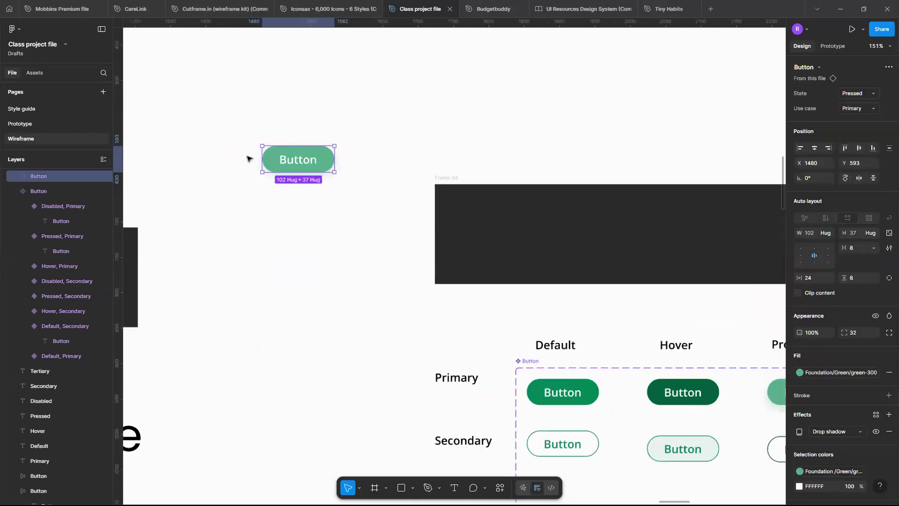
scroll(248, 158, left, 4)
scroll(248, 158, up, 4)
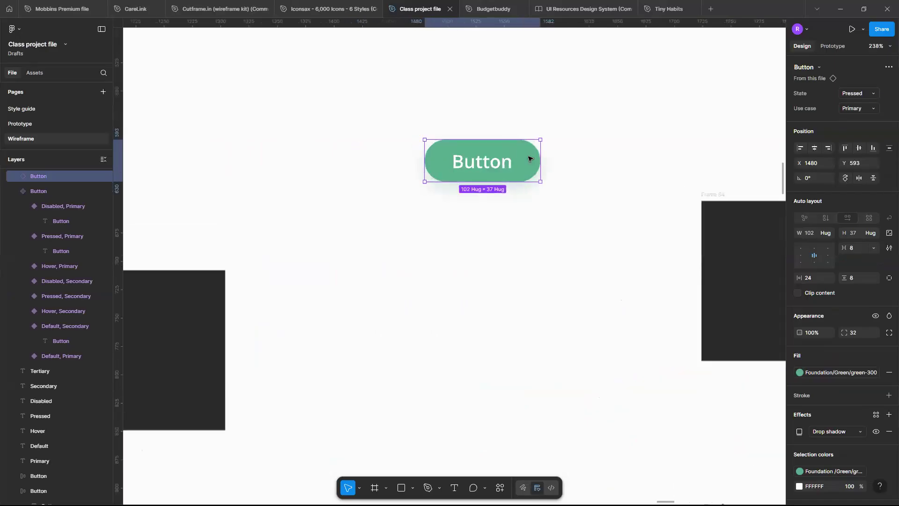
scroll(528, 158, up, 3)
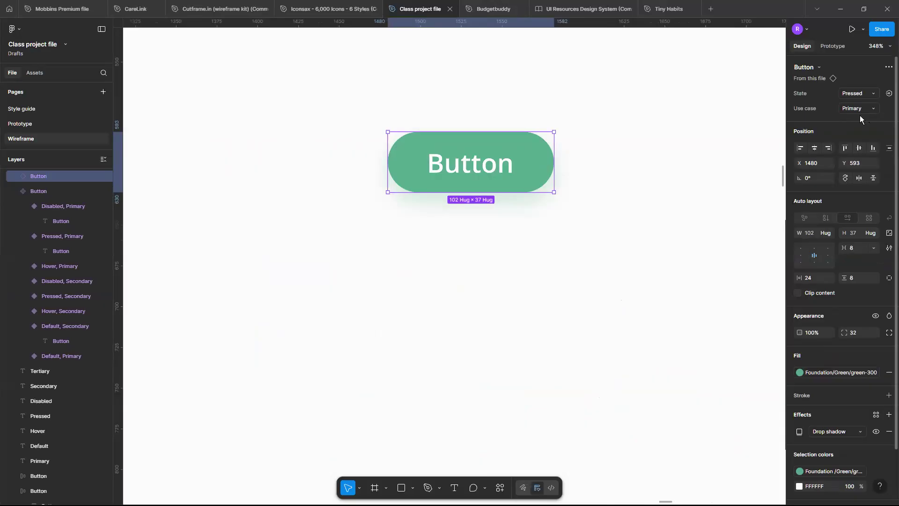
click(860, 115)
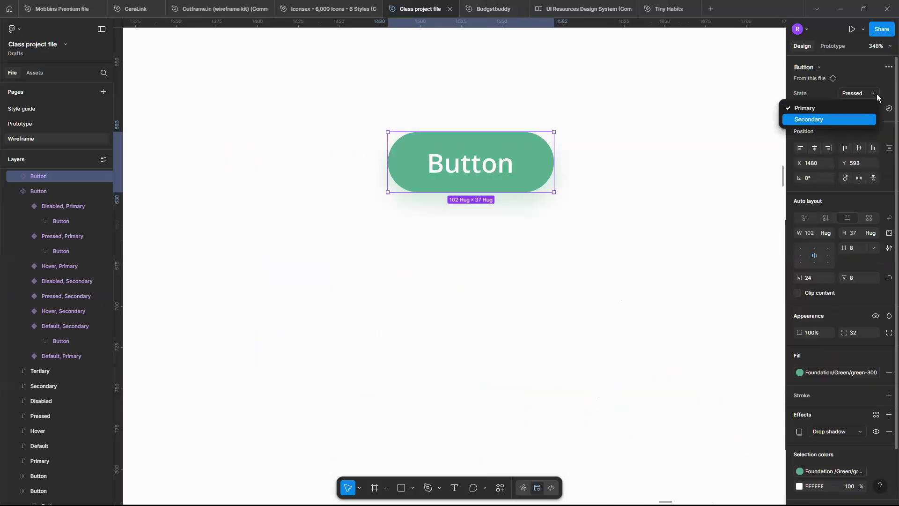
key(Return)
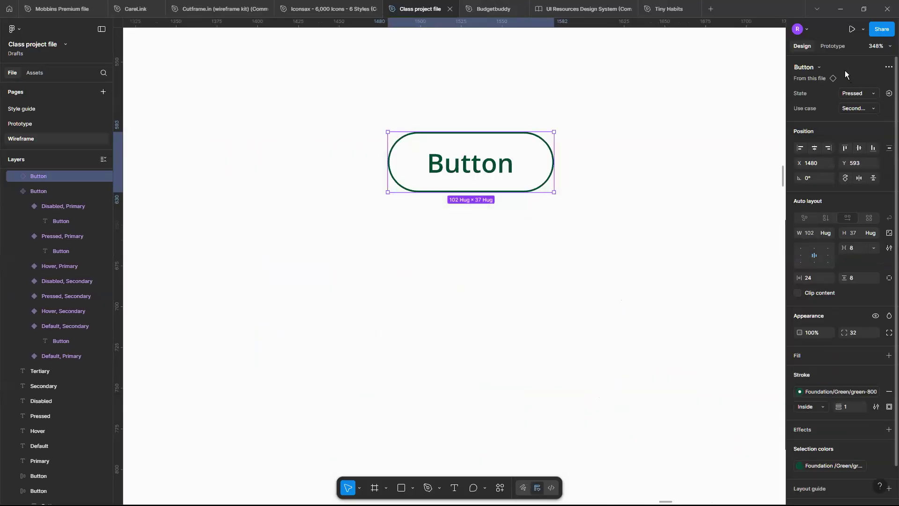
Switch the State of the standalone button instance to Default, Pressed and finally Hover.
click(858, 93)
key(Return)
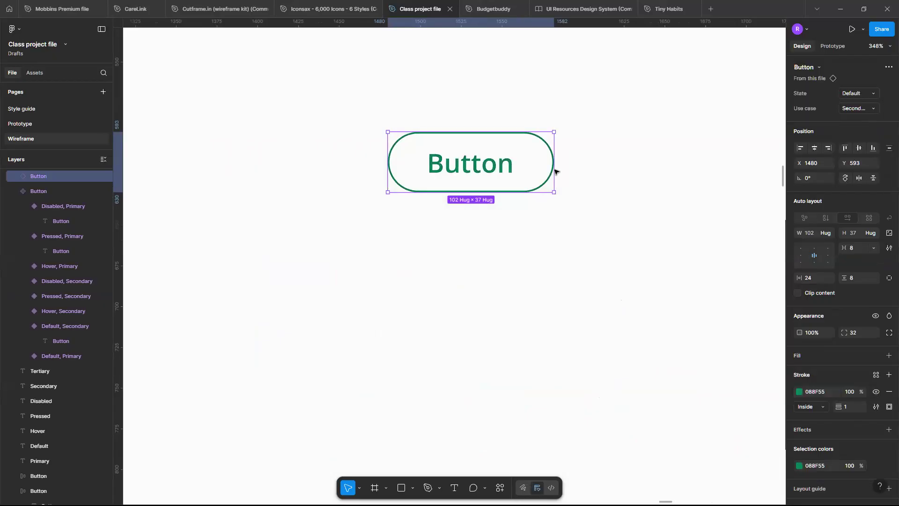
key(Escape)
click(546, 157)
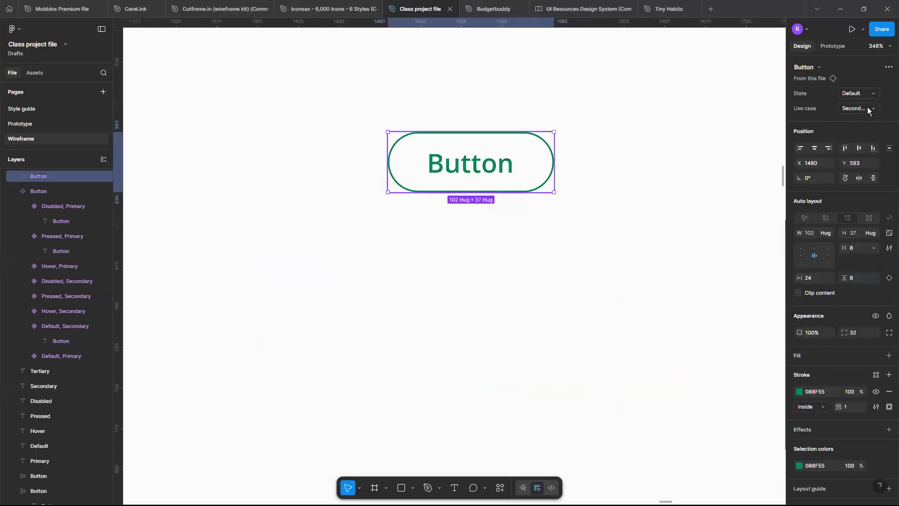
click(857, 94)
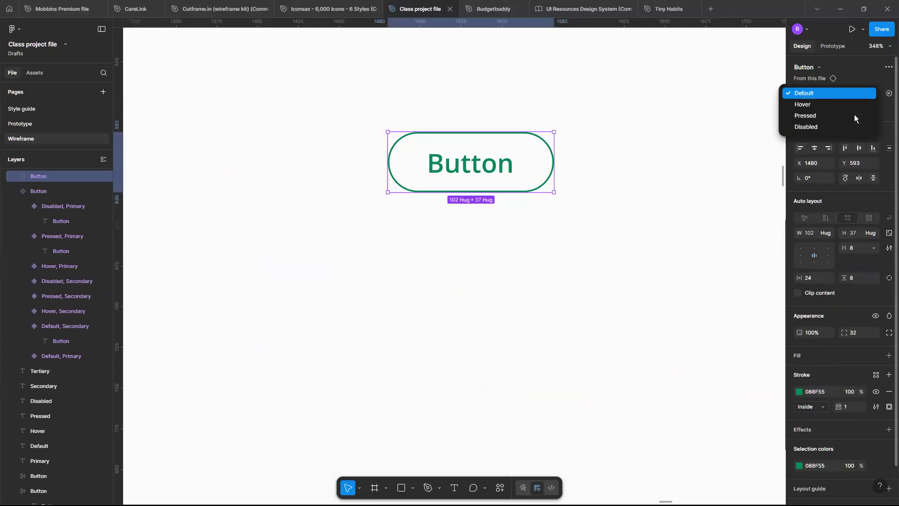
click(854, 115)
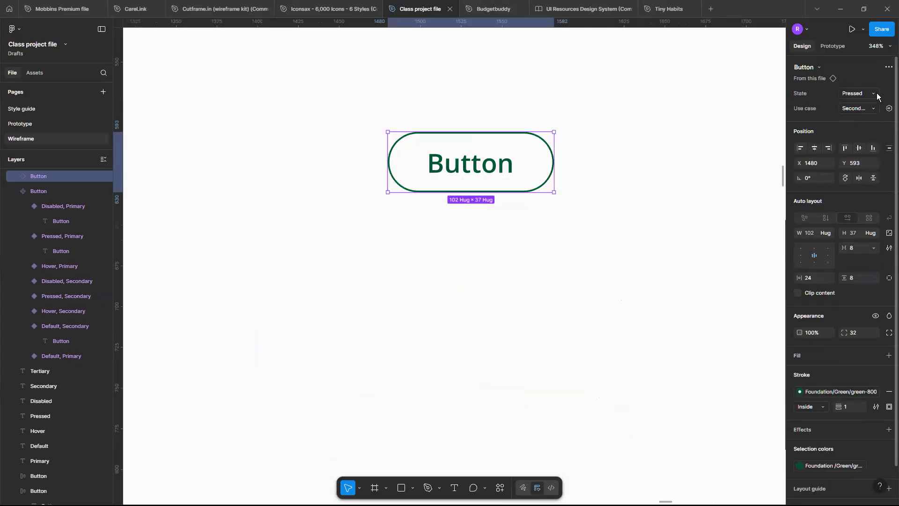
click(837, 93)
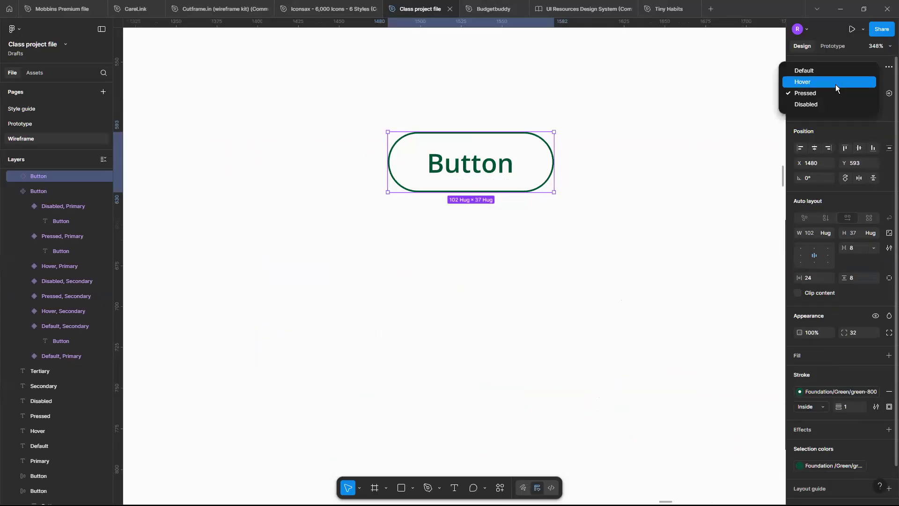
click(835, 84)
click(646, 211)
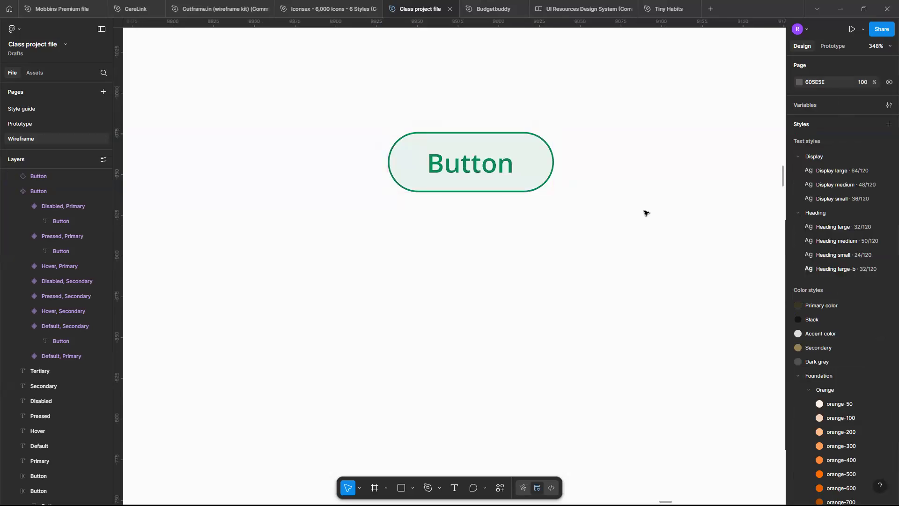
click(528, 167)
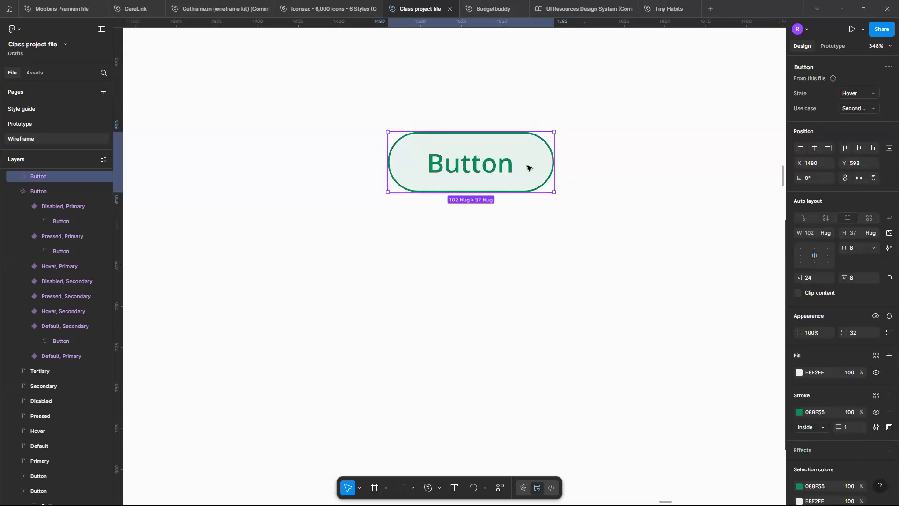
Set the Use case of the standalone button instance to Primary.
click(871, 109)
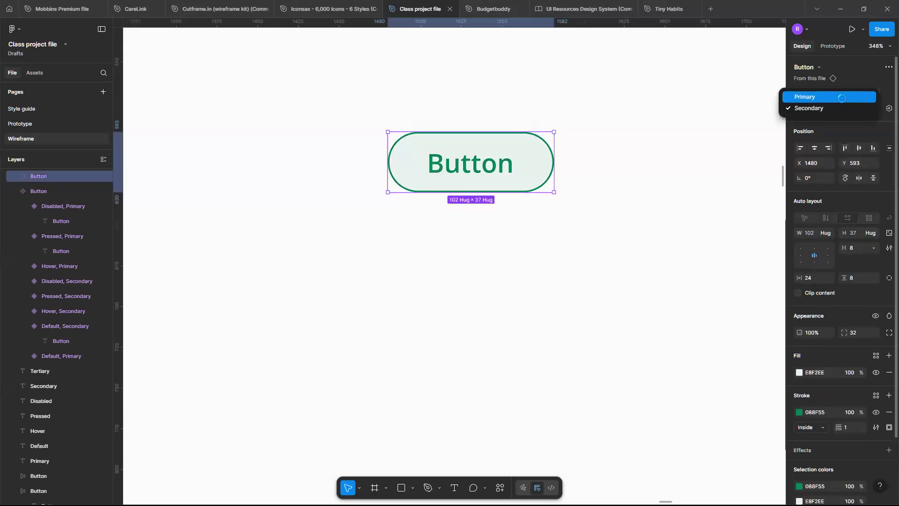
click(842, 97)
click(586, 208)
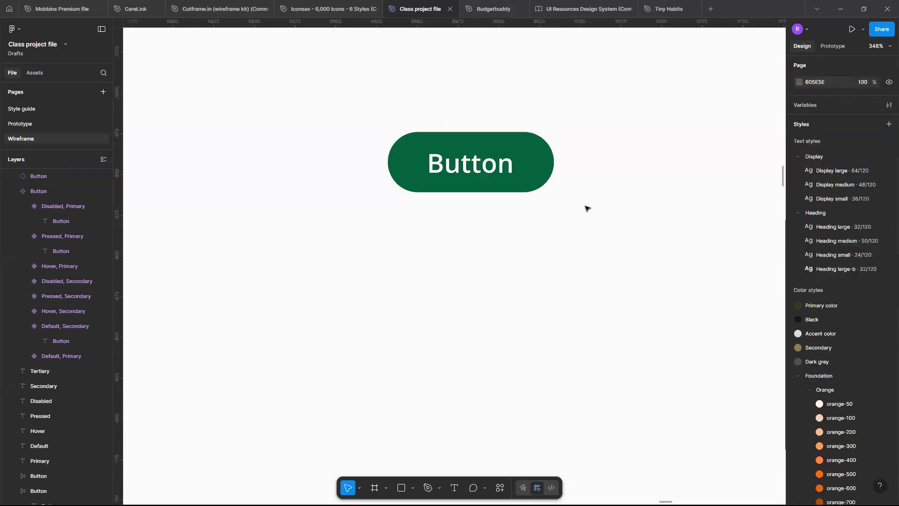
Delete the four leftover outlined button frames below the component set, keeping the underlined button.
scroll(586, 207, down, 5)
scroll(564, 365, right, 3)
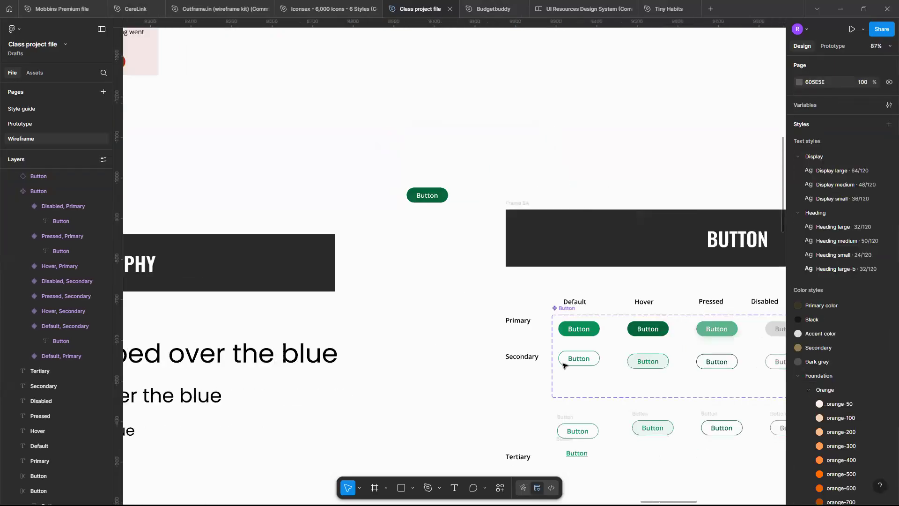
scroll(564, 365, right, 2)
scroll(564, 365, down, 1)
scroll(564, 365, up, 3)
scroll(503, 287, down, 3)
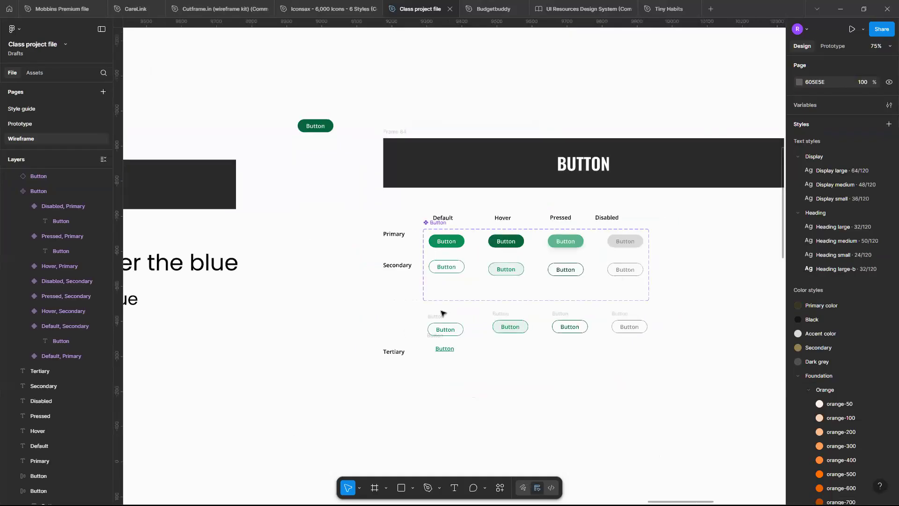
drag(429, 317, 677, 331)
key(Delete)
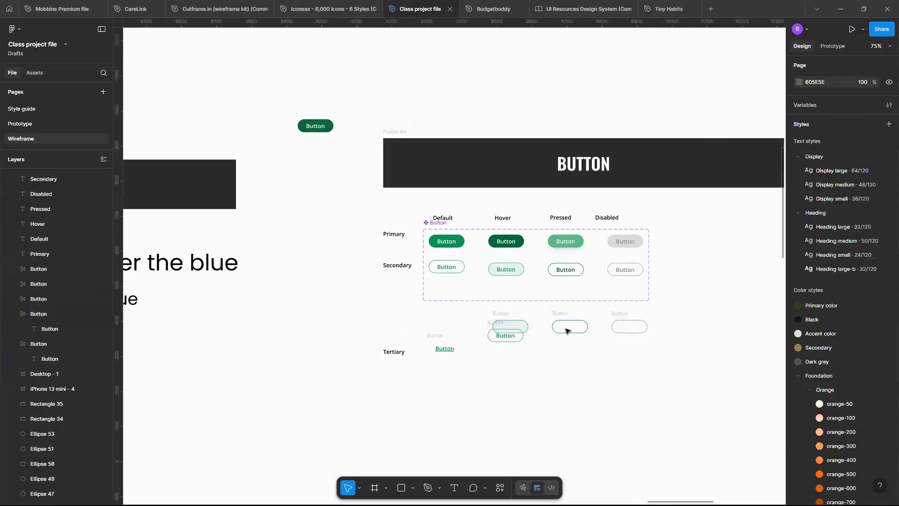
drag(482, 311, 657, 352)
key(Delete)
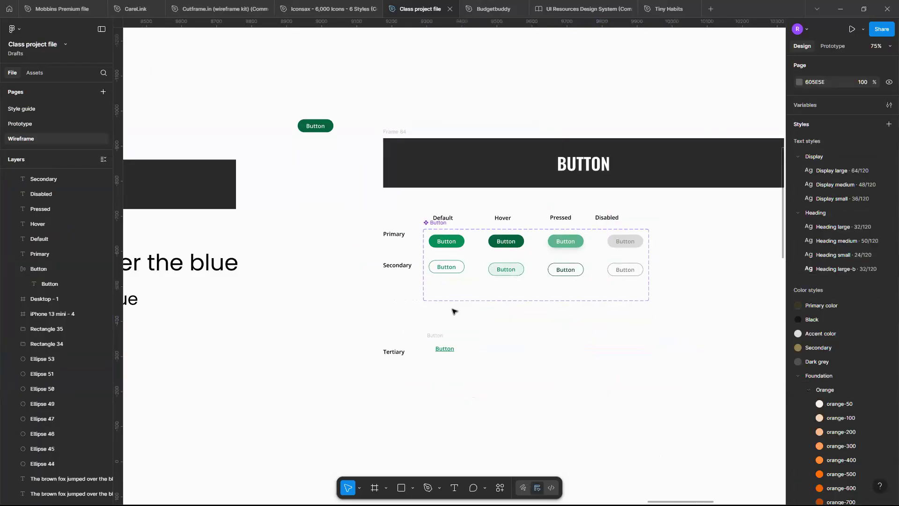
scroll(453, 311, up, 5)
click(428, 232)
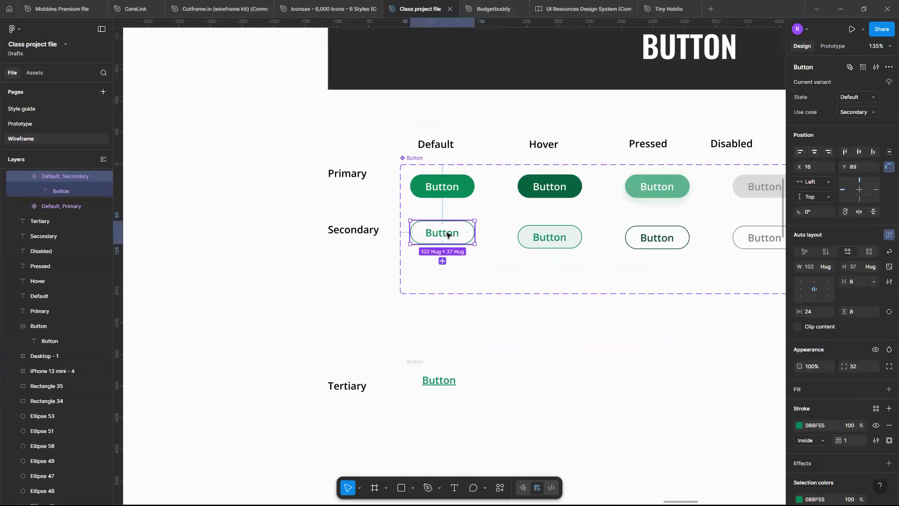
drag(448, 234, 454, 271)
key(ctrl+z)
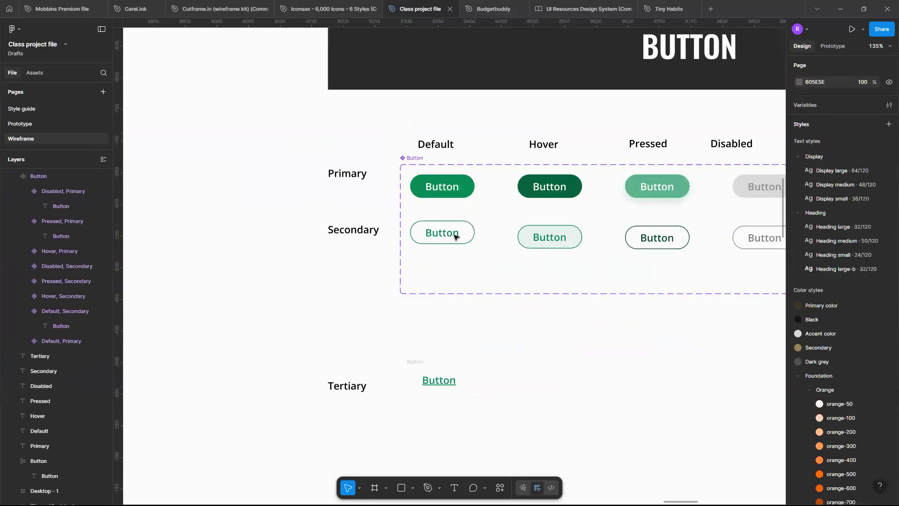
Duplicate the default Secondary variant just below itself inside the component set and remove the copy's stroke.
click(455, 237)
drag(454, 237, 458, 275)
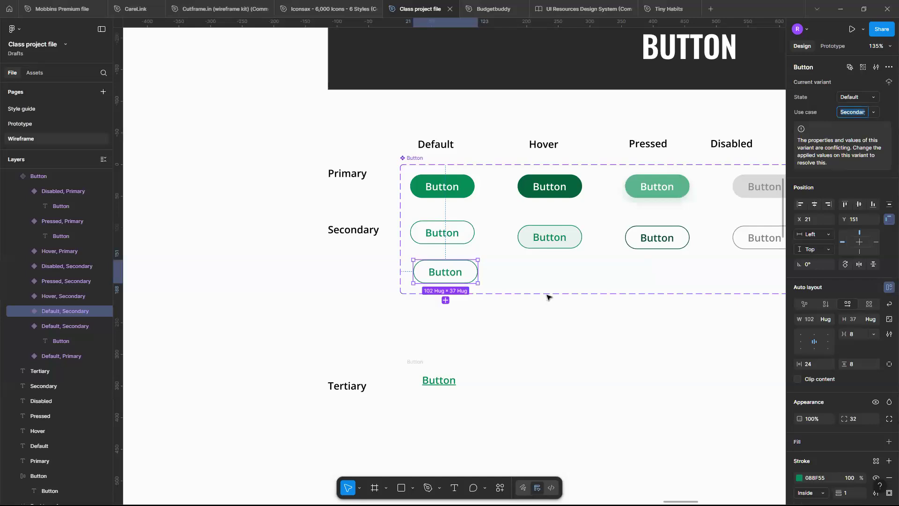
double_click(450, 274)
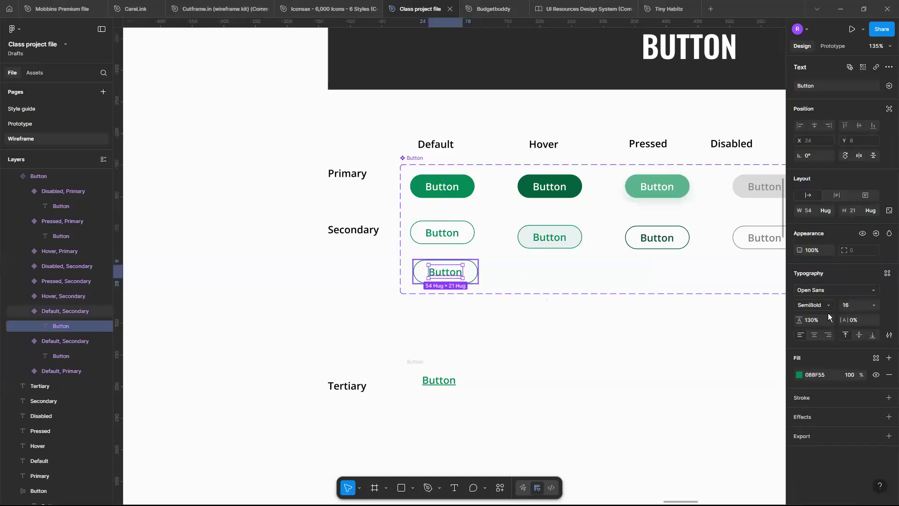
key(Escape)
scroll(840, 389, down, 3)
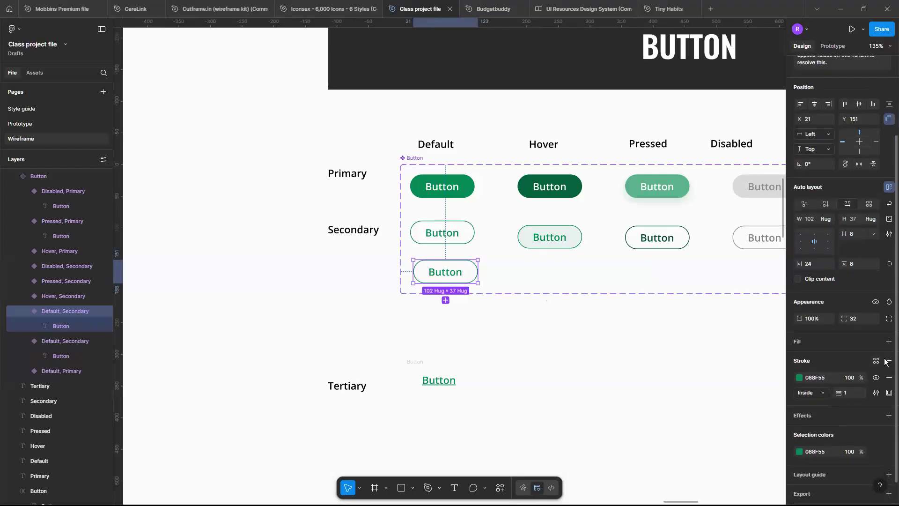
click(889, 379)
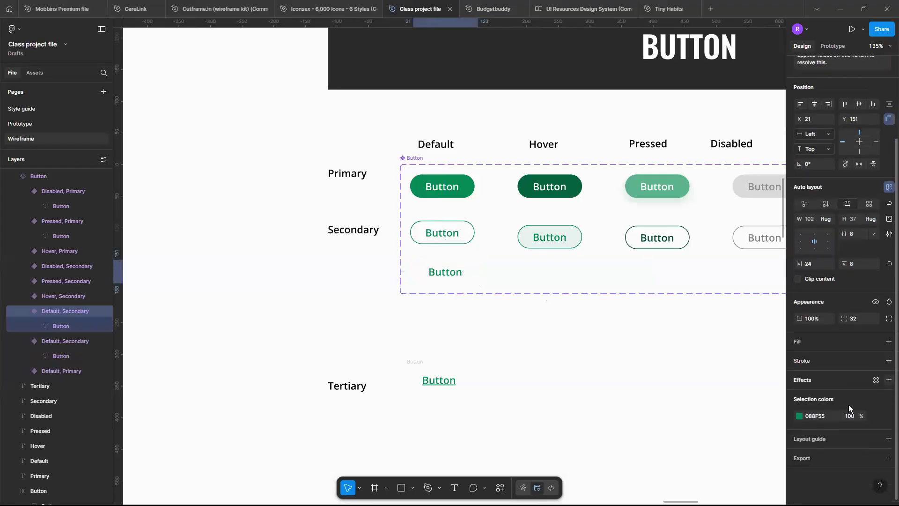
Underline the text of the new strokeless variant with an underline thickness of 8%.
double_click(445, 275)
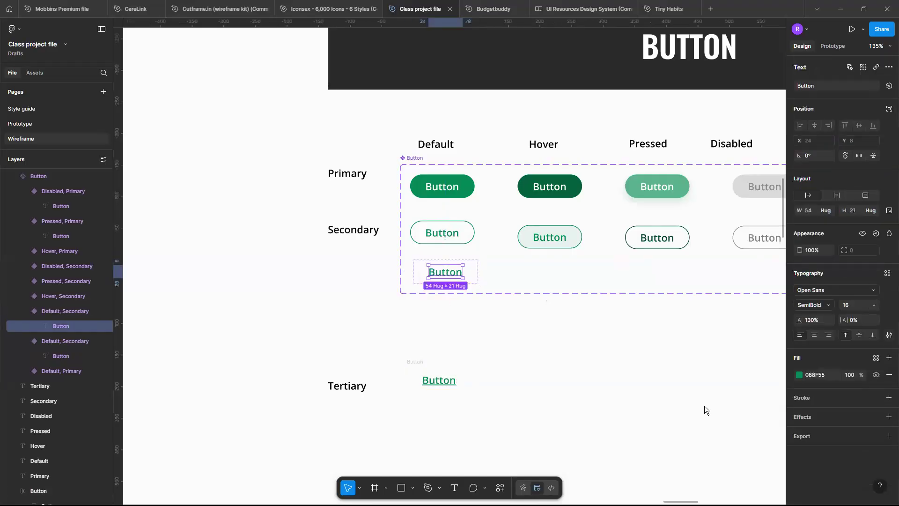
click(889, 335)
click(752, 372)
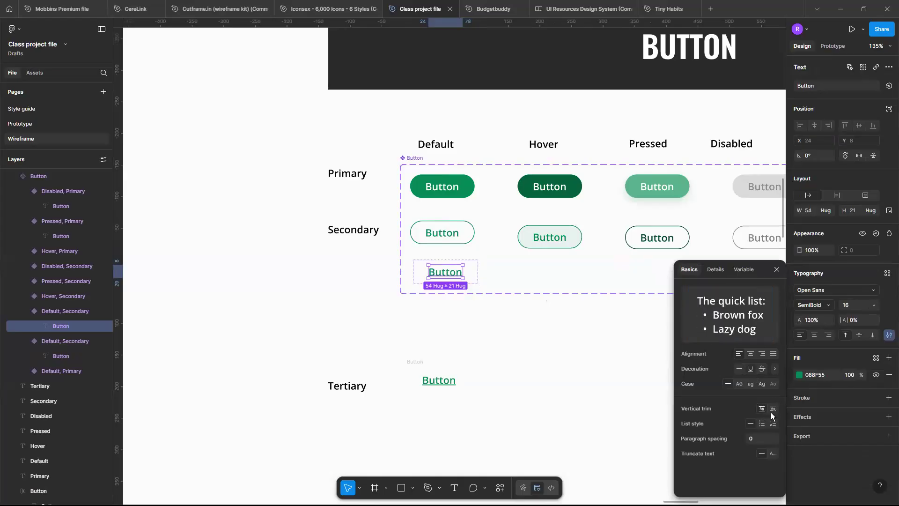
click(774, 369)
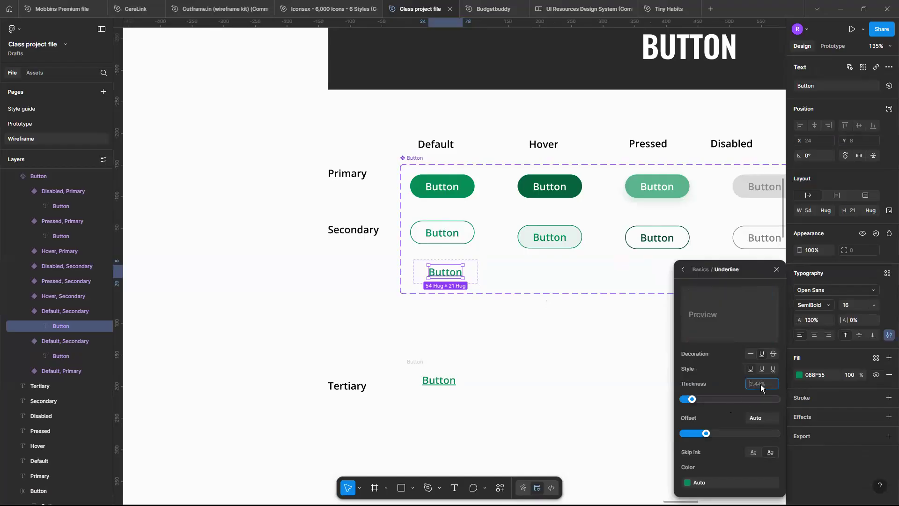
click(761, 384)
text(8)
key(Return)
scroll(408, 375, up, 3)
scroll(510, 301, up, 2)
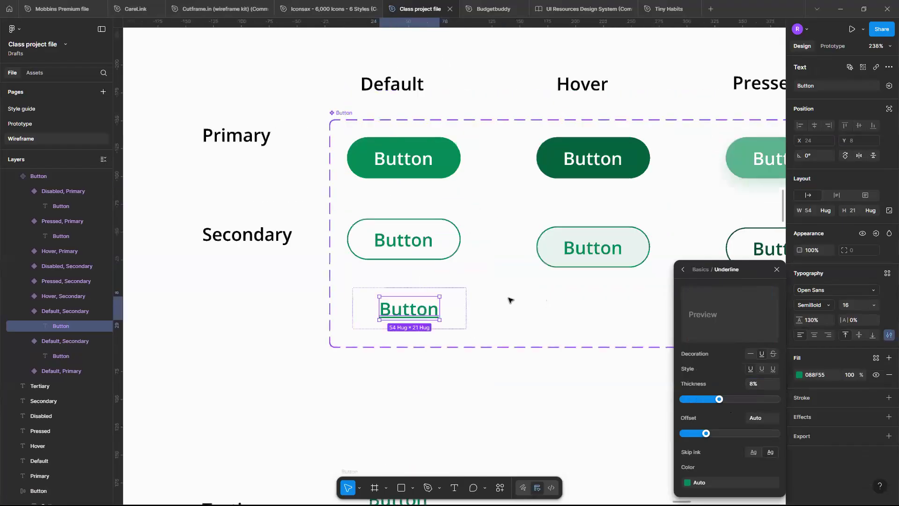
scroll(482, 302, up, 2)
click(477, 300)
Extend the component set downward to a height of 290 and place the underlined variant under the Default column at X 16, Y 168.
scroll(556, 317, down, 4)
scroll(557, 317, up, 1)
scroll(561, 320, down, 2)
click(383, 219)
drag(541, 323, 538, 364)
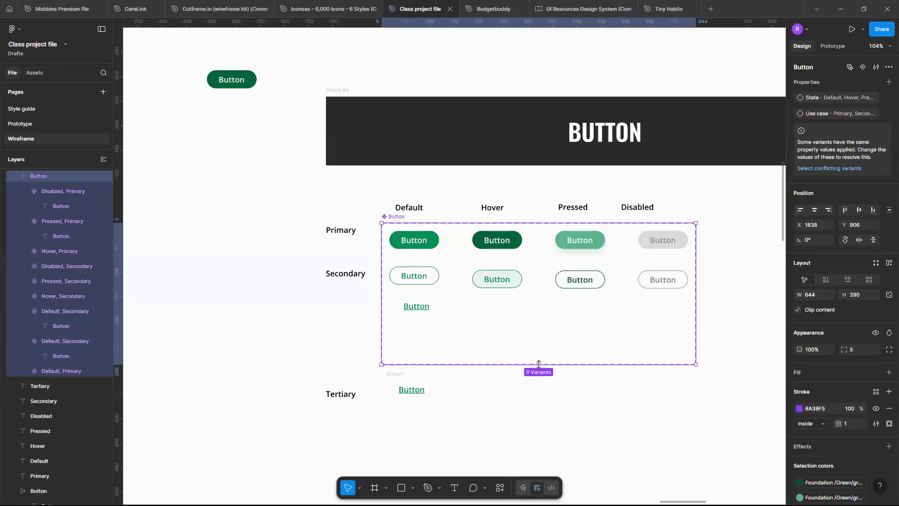
click(426, 310)
drag(425, 309, 422, 317)
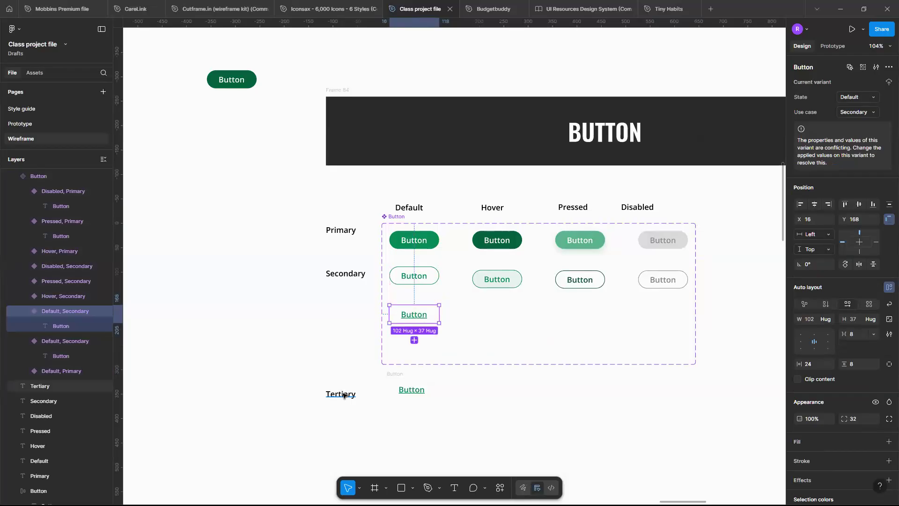
Move the Tertiary label up beside the underlined variant and delete the leftover underlined button frame below the component set.
drag(344, 393, 343, 316)
click(409, 383)
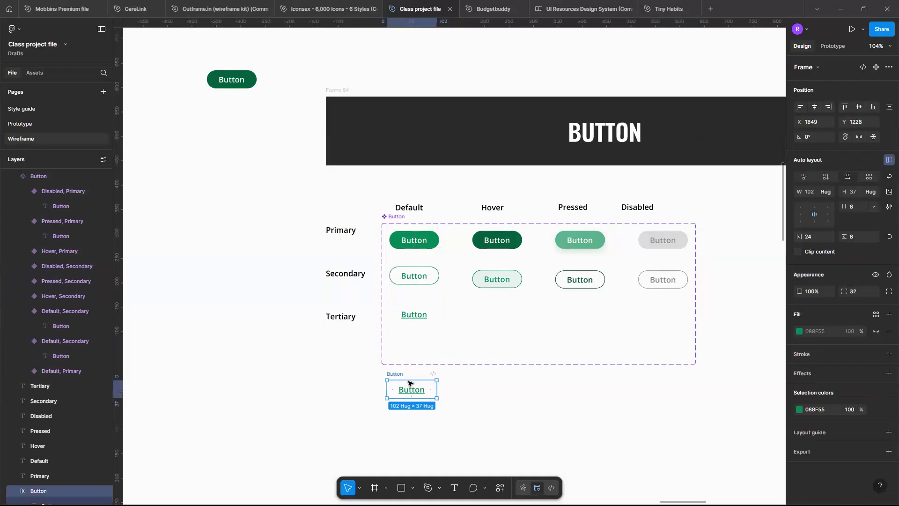
drag(409, 383, 421, 316)
Set the Use case property of the underlined variant to Tertiary.
click(423, 322)
scroll(423, 323, up, 1)
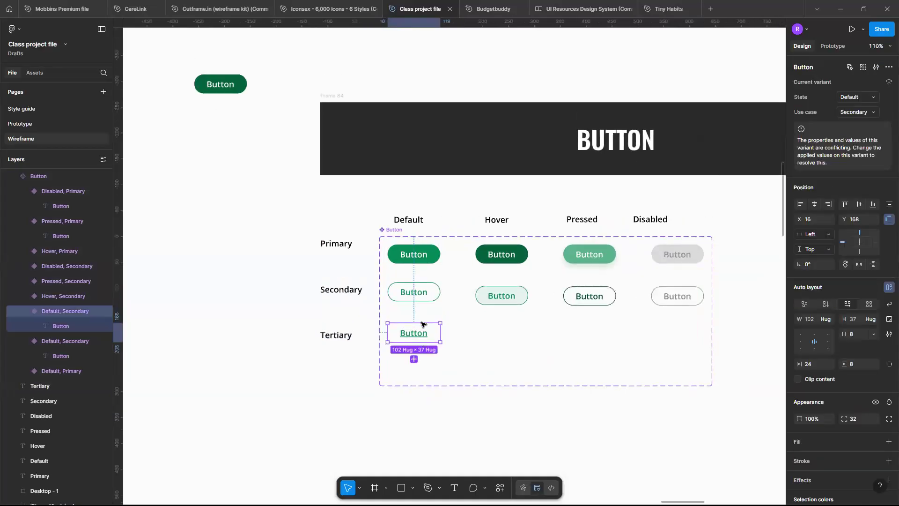
scroll(422, 323, up, 2)
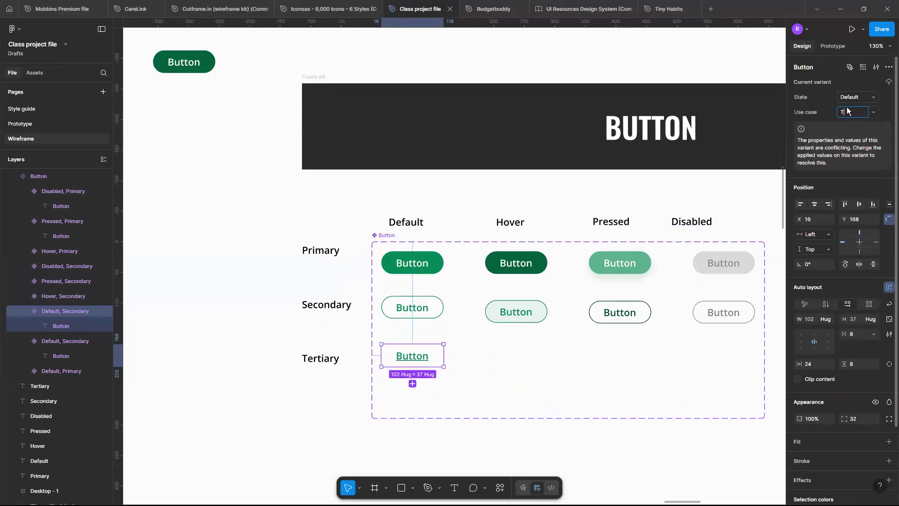
text(ertiary)
key(Return)
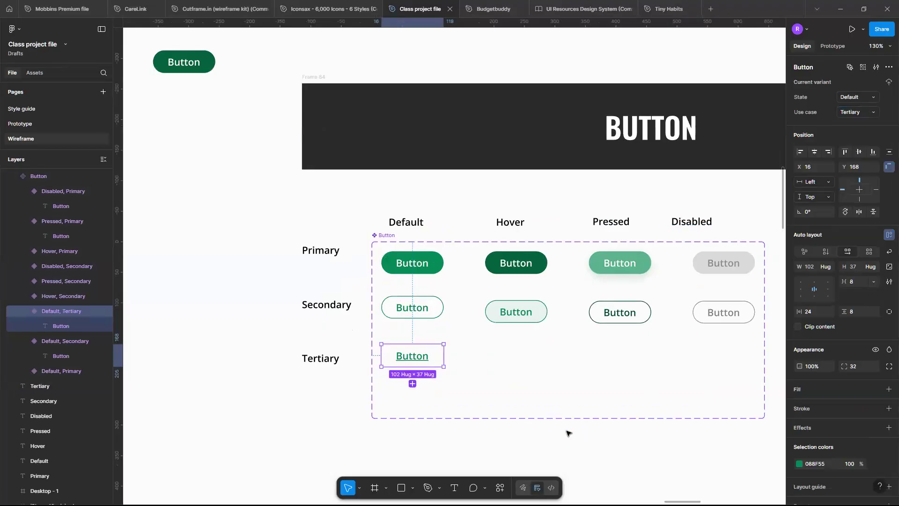
click(567, 431)
Set the Use case of the standalone button instance to Tertiary.
scroll(305, 328, left, 4)
scroll(305, 328, up, 4)
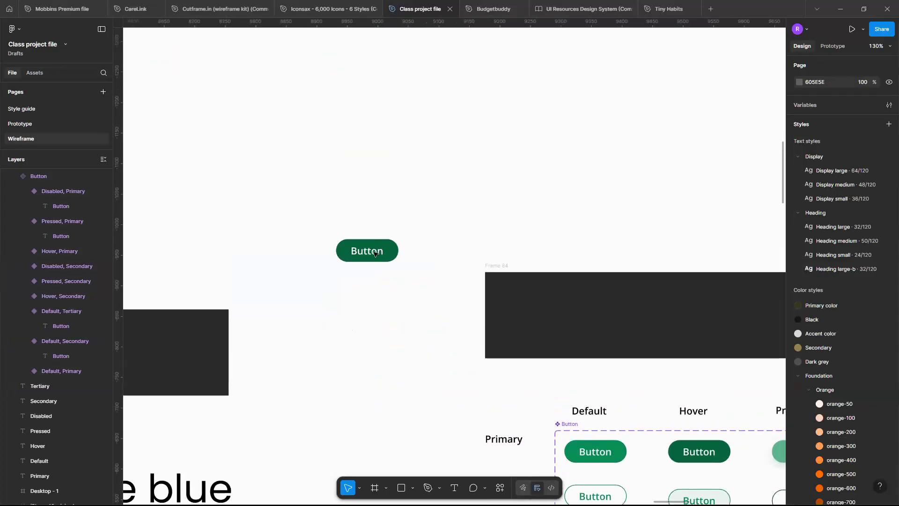
click(374, 252)
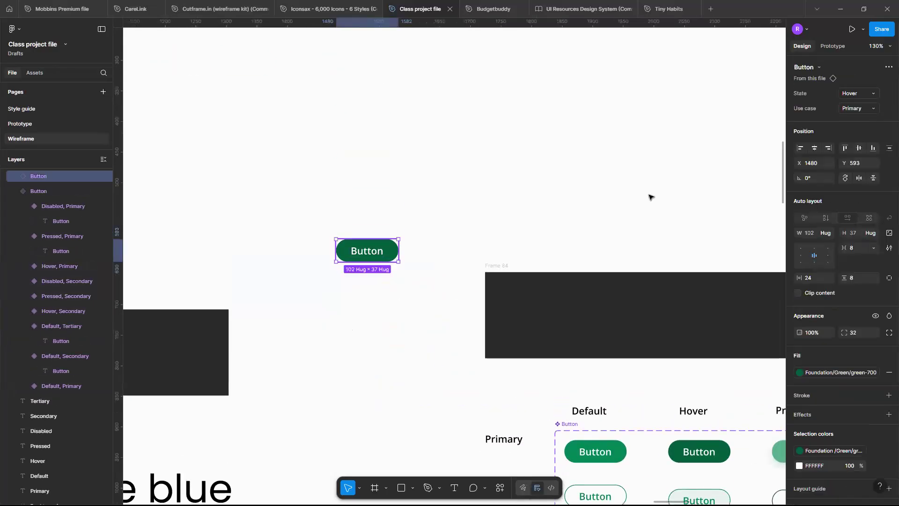
click(872, 109)
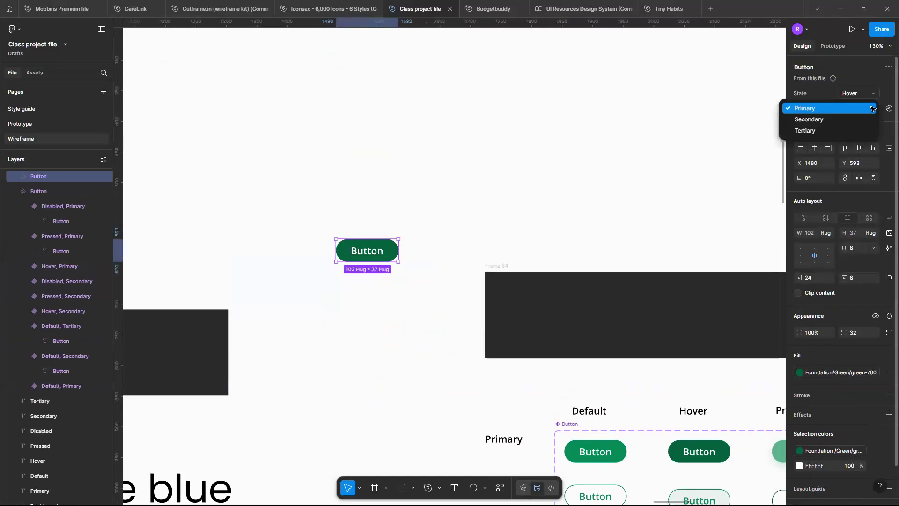
click(833, 131)
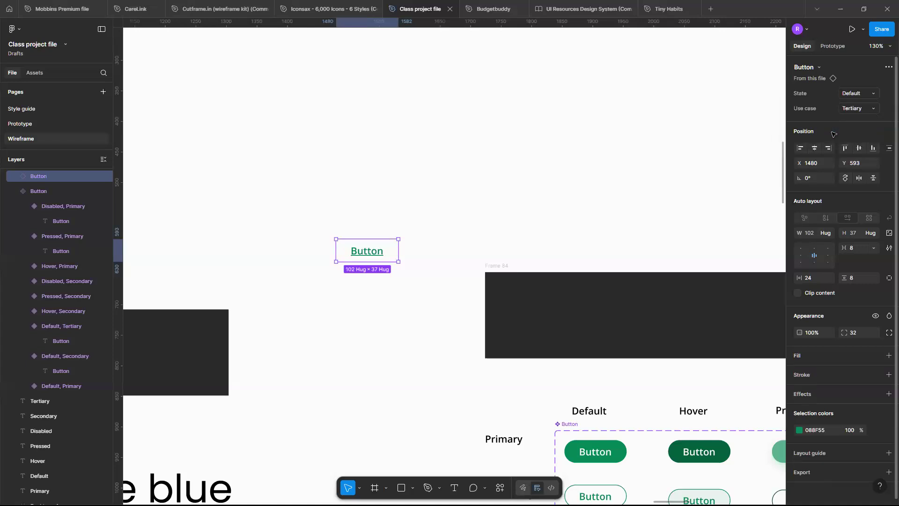
key(Escape)
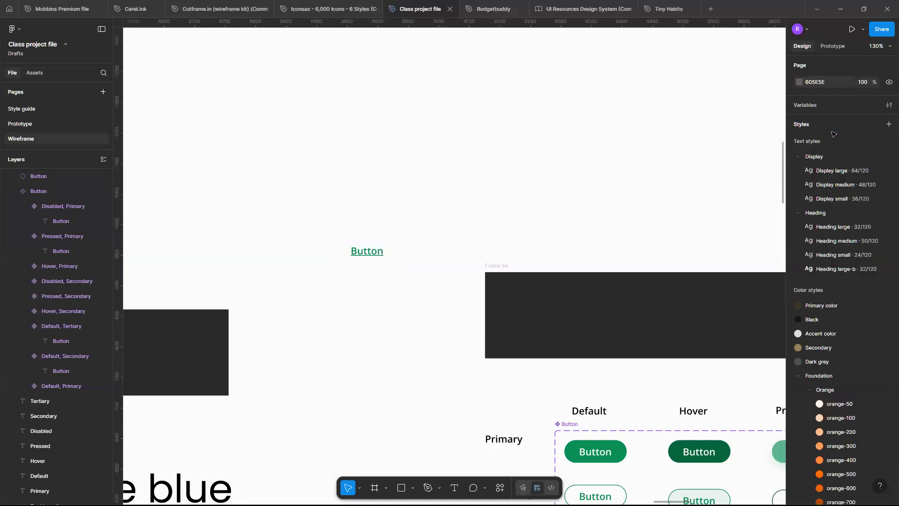
scroll(483, 244, down, 3)
scroll(402, 237, right, 3)
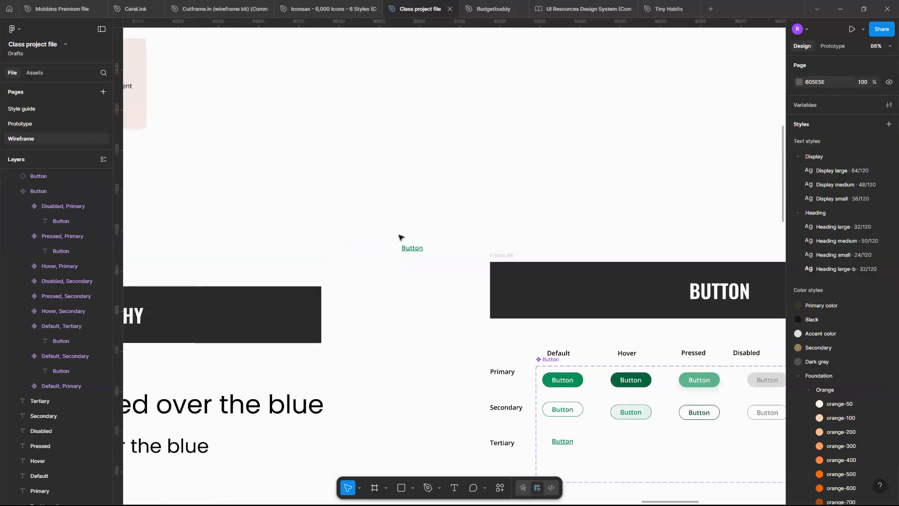
Delete the standalone tertiary button instance above the button section.
scroll(400, 237, down, 5)
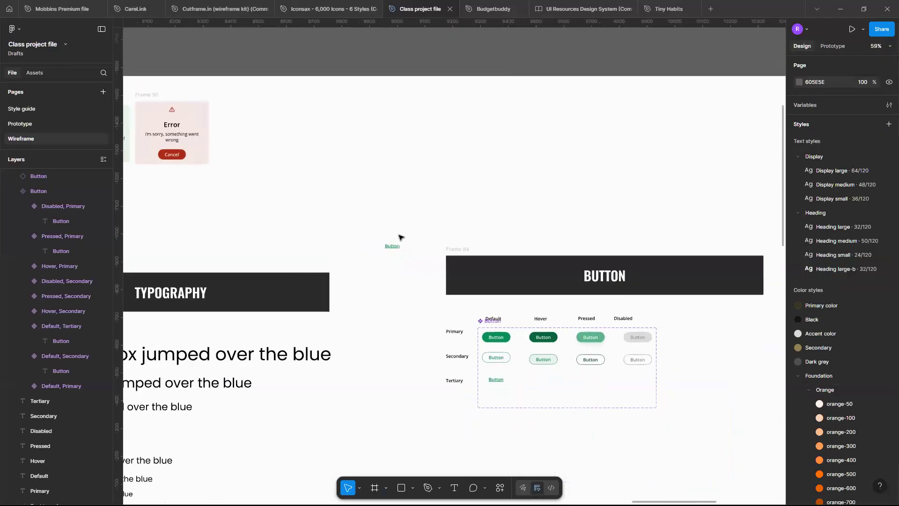
key(Delete)
scroll(571, 352, up, 5)
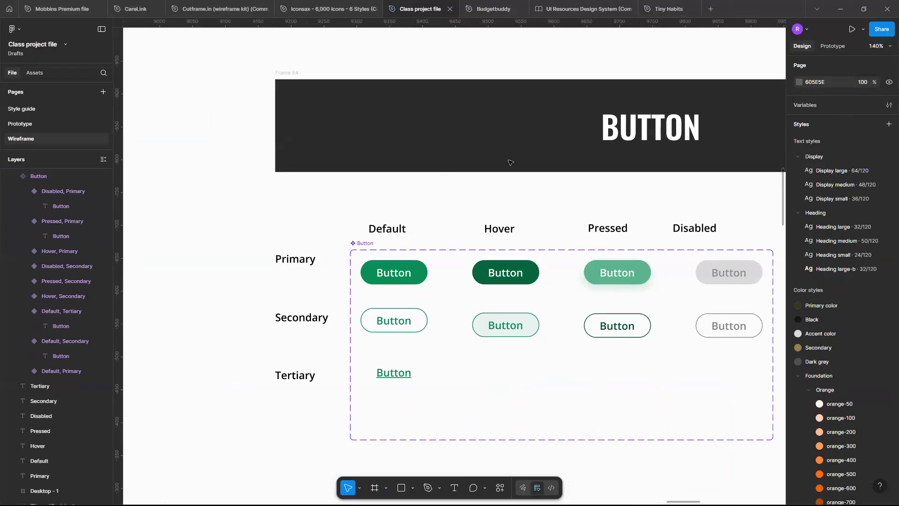
Look over the finished button component set and the surrounding style guide sections, including Typography, Color, Shadow, Spacing and Grid.
scroll(510, 162, down, 4)
scroll(469, 181, left, 8)
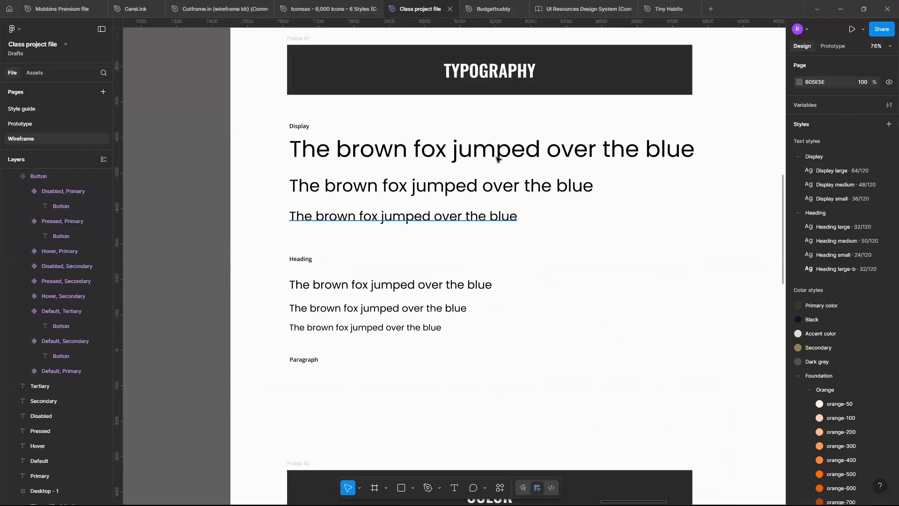
scroll(497, 160, down, 3)
scroll(497, 159, right, 8)
scroll(496, 159, up, 3)
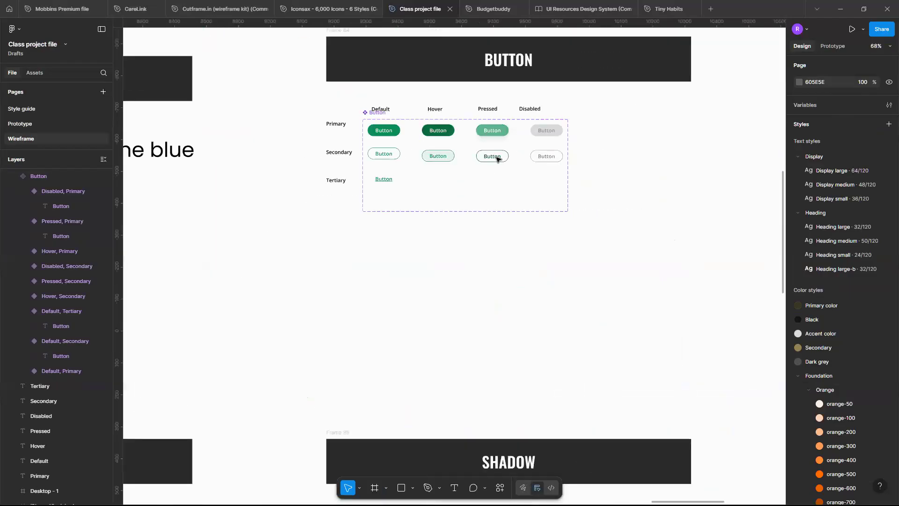
scroll(397, 115, up, 3)
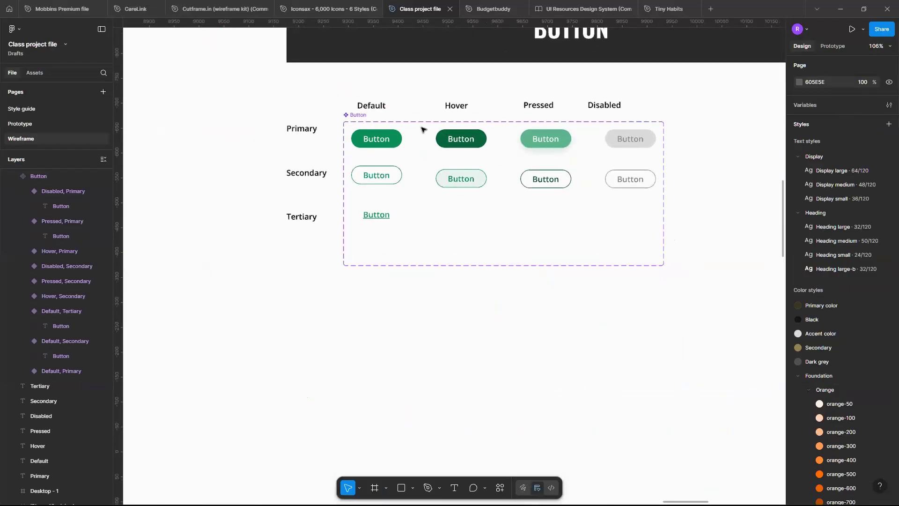
scroll(412, 117, down, 5)
scroll(384, 189, up, 3)
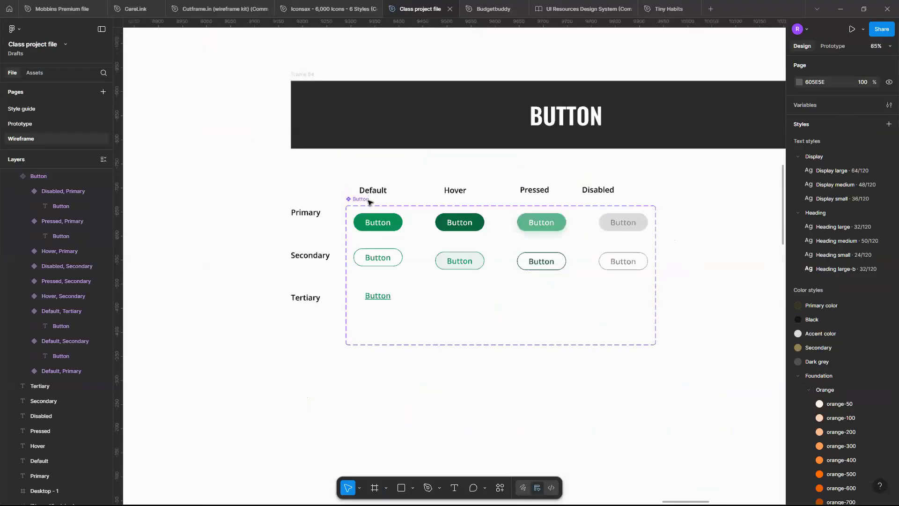
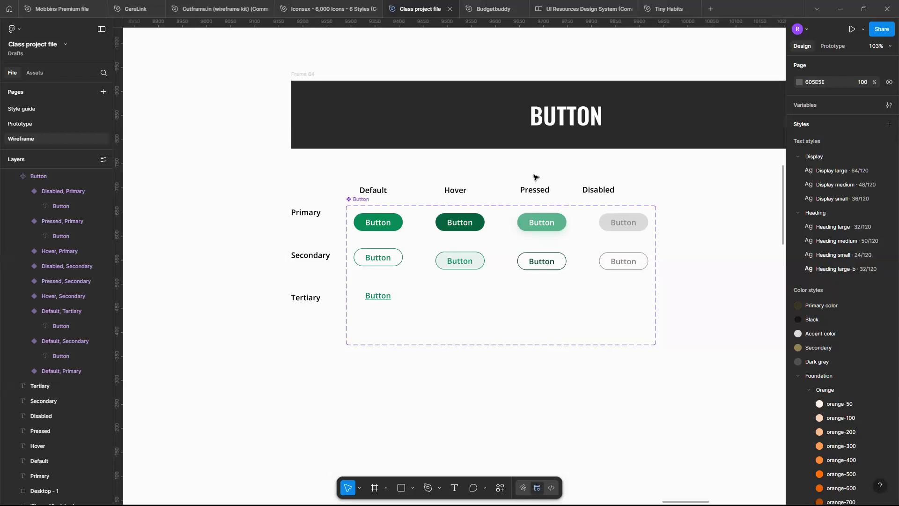
scroll(536, 177, down, 8)
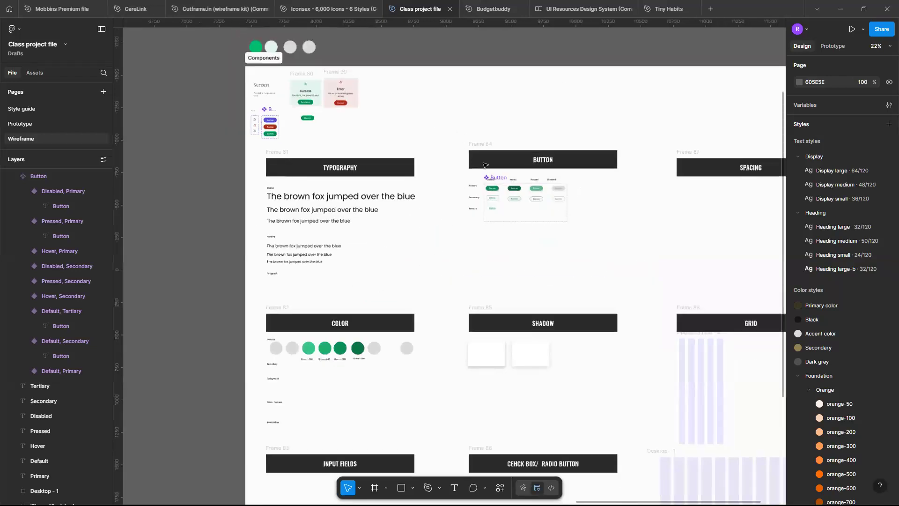
scroll(463, 184, up, 2)
scroll(463, 184, up, 3)
scroll(470, 243, right, 1)
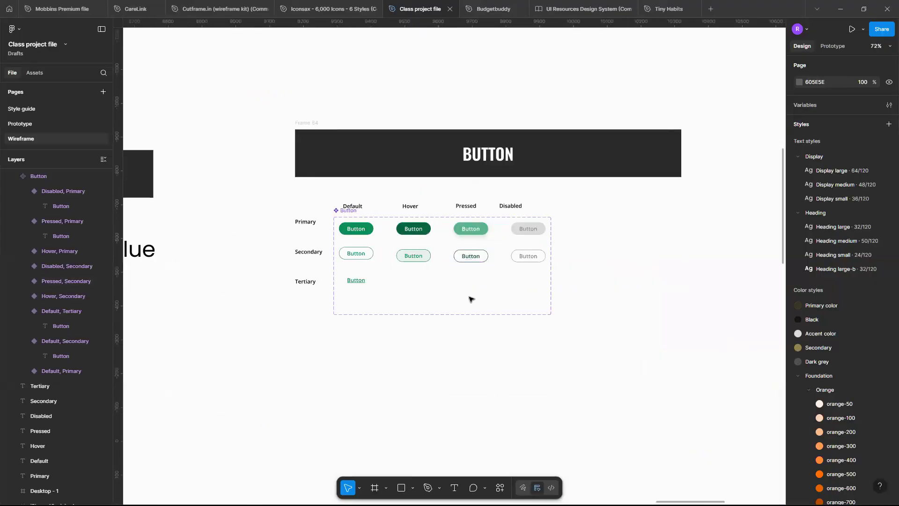
scroll(471, 299, down, 3)
scroll(471, 299, down, 2)
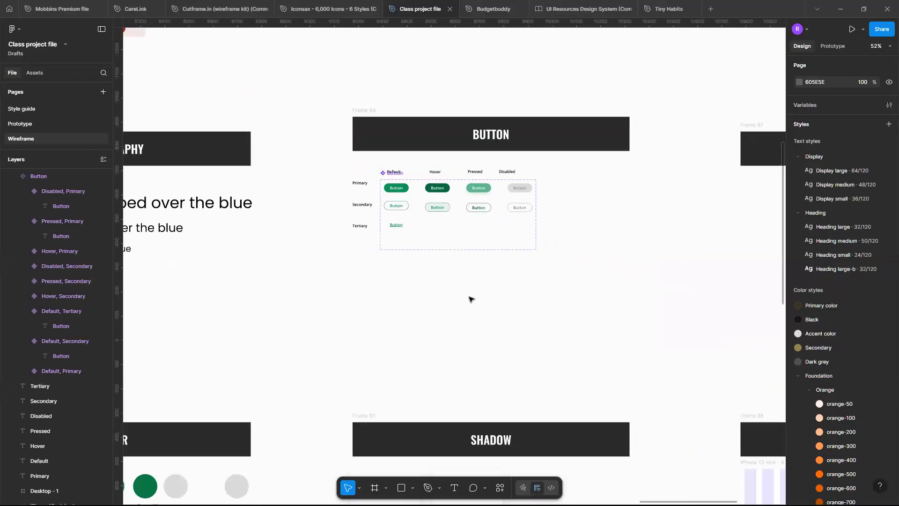
scroll(471, 299, down, 2)
scroll(470, 298, left, 1)
scroll(471, 299, up, 2)
scroll(463, 244, down, 3)
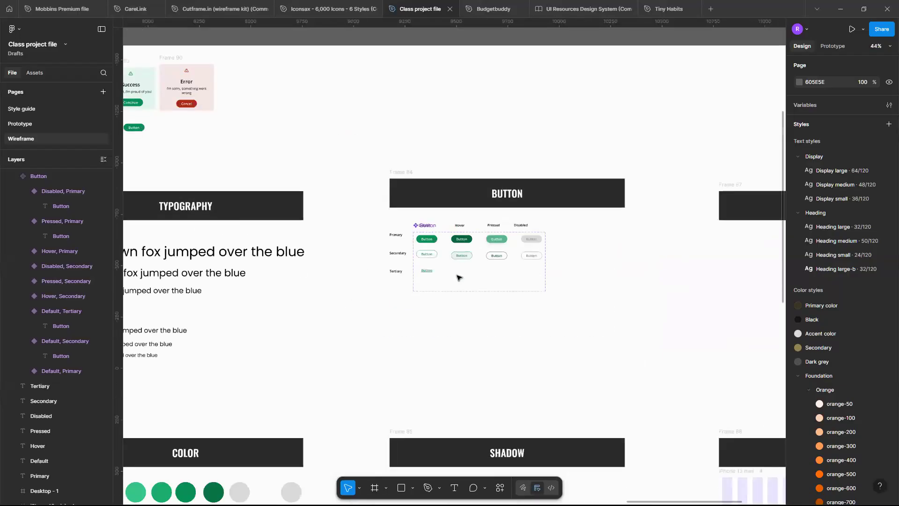
scroll(459, 223, down, 4)
scroll(457, 277, up, 4)
scroll(457, 277, right, 2)
scroll(633, 316, down, 3)
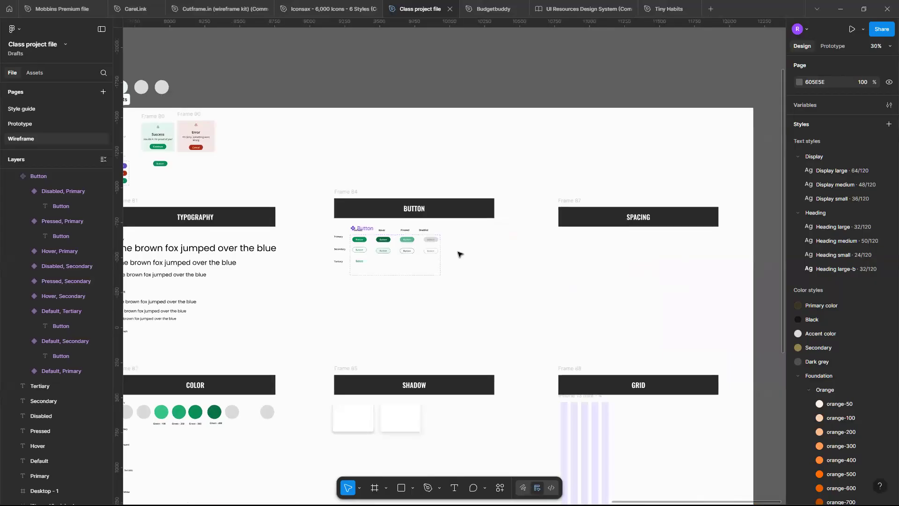
scroll(457, 254, down, 2)
scroll(457, 253, up, 3)
scroll(457, 254, down, 4)
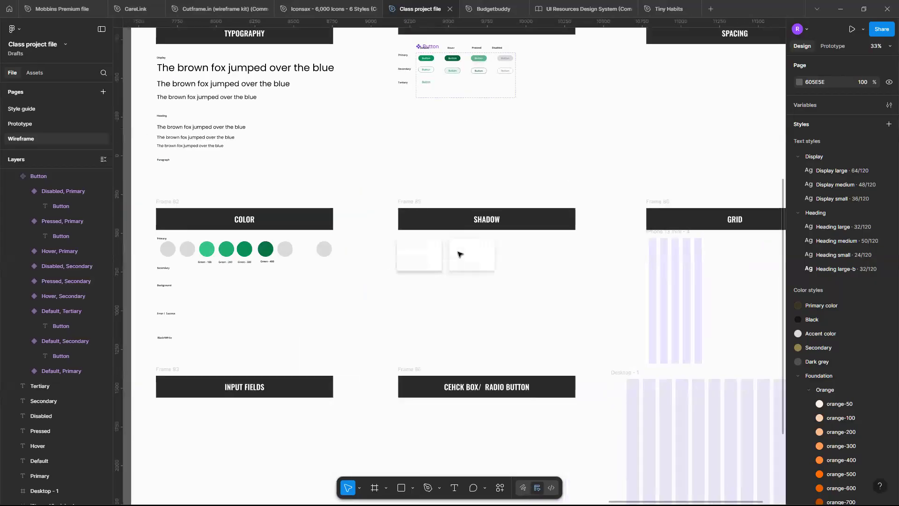
scroll(458, 254, left, 3)
scroll(484, 295, down, 1)
scroll(484, 295, up, 2)
scroll(484, 295, right, 3)
Draw a rectangle about 66 × 48 in the empty area below the SPACING header.
scroll(484, 295, up, 5)
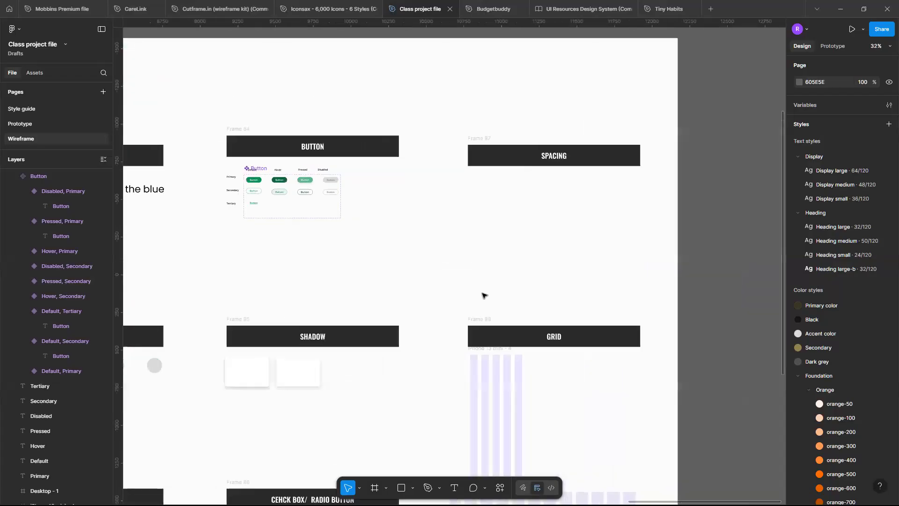
scroll(483, 295, up, 2)
key(r)
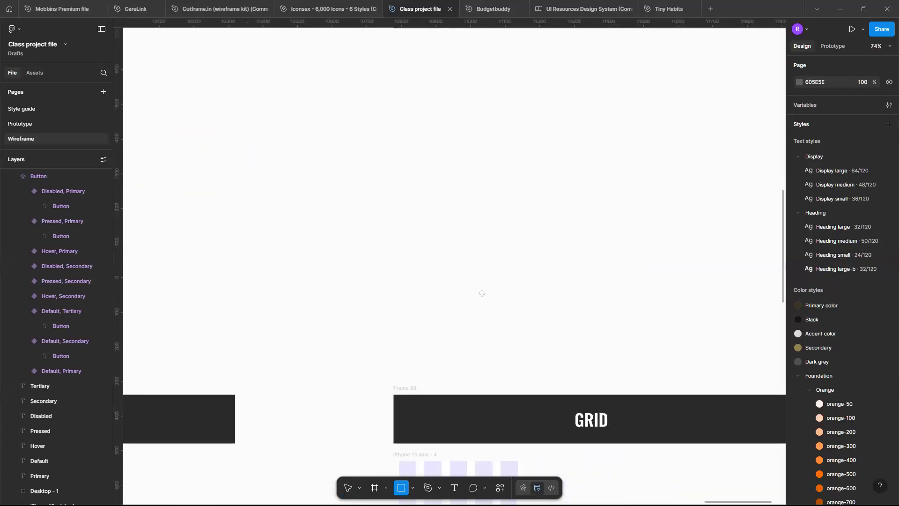
scroll(420, 226, down, 3)
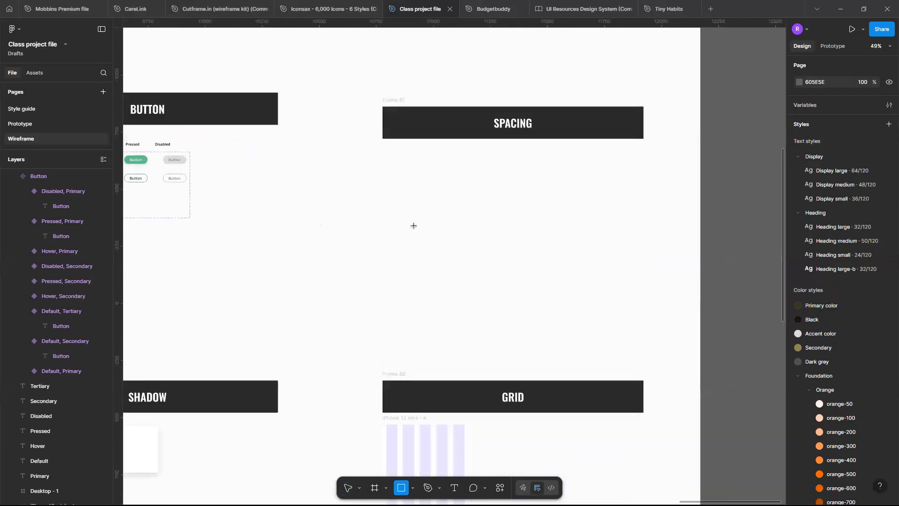
scroll(408, 215, up, 3)
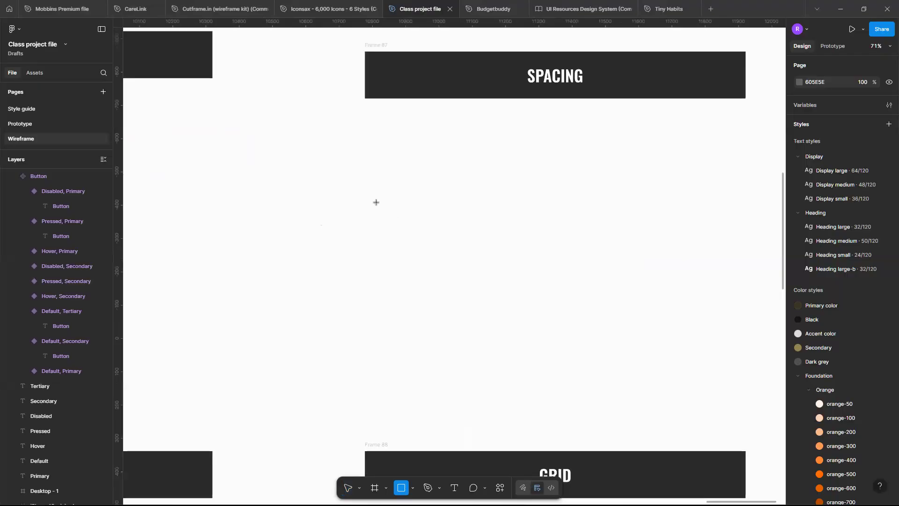
mouse_move(376, 203)
mouse_down()
mouse_move(409, 220)
mouse_move(400, 231)
mouse_move(399, 219)
mouse_up()
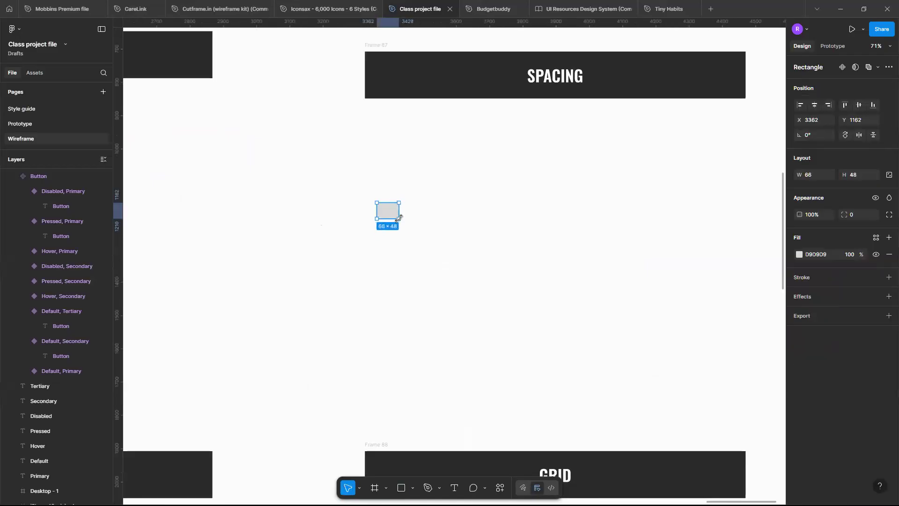
Resize the rectangle below the SPACING header to an 8 × 8 square with its aspect ratio unlocked.
scroll(399, 219, up, 3)
scroll(401, 220, left, 1)
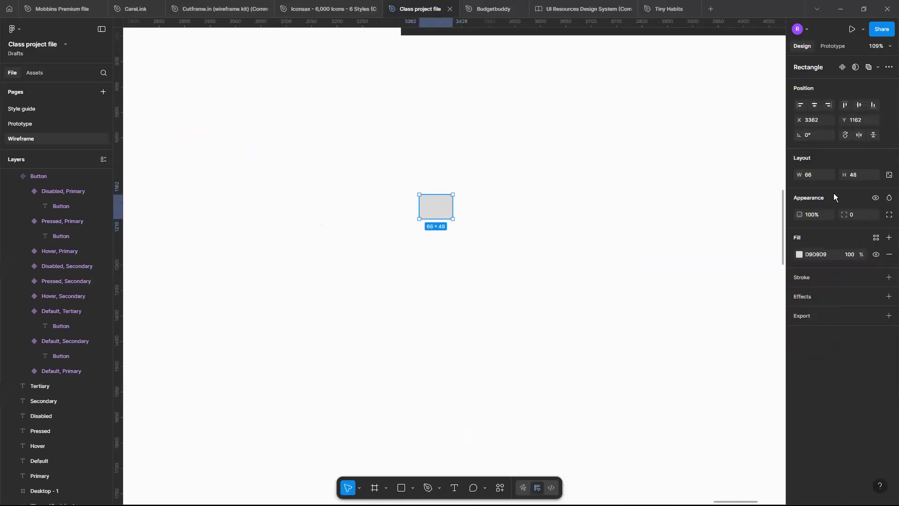
click(886, 175)
text(8)
click(854, 175)
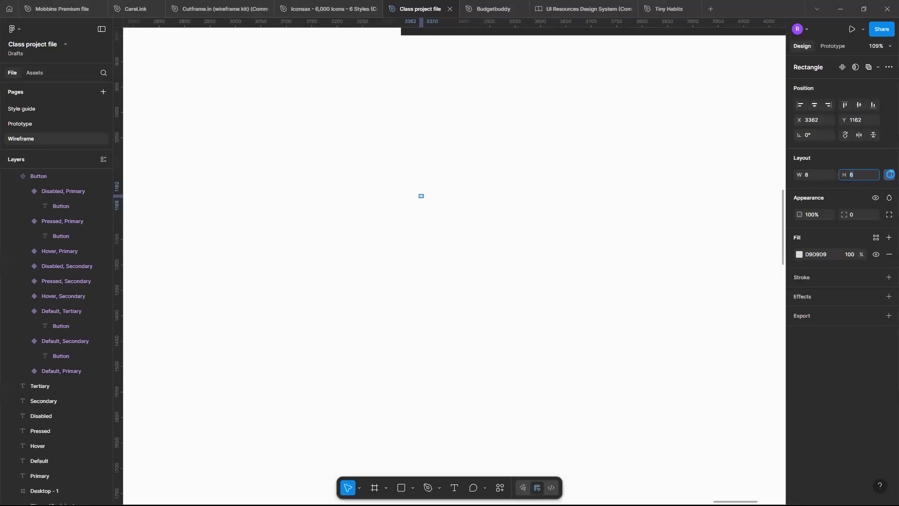
click(889, 174)
click(852, 174)
text(8)
key(Return)
Set the fill of the 8 × 8 square to pure red, FF0000.
click(805, 254)
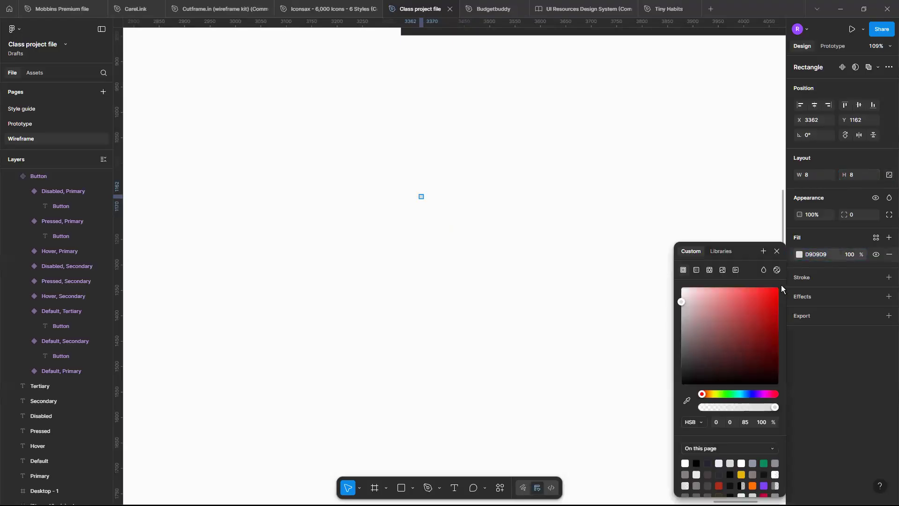
click(780, 285)
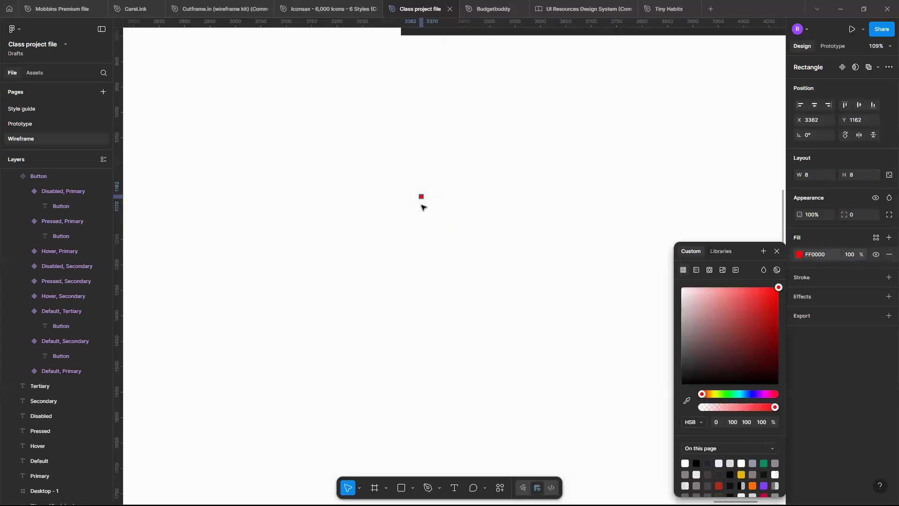
click(434, 209)
Duplicate the red square to its right, lock the copy's aspect ratio and resize it to 16 × 16.
scroll(434, 209, up, 1)
scroll(434, 209, up, 3)
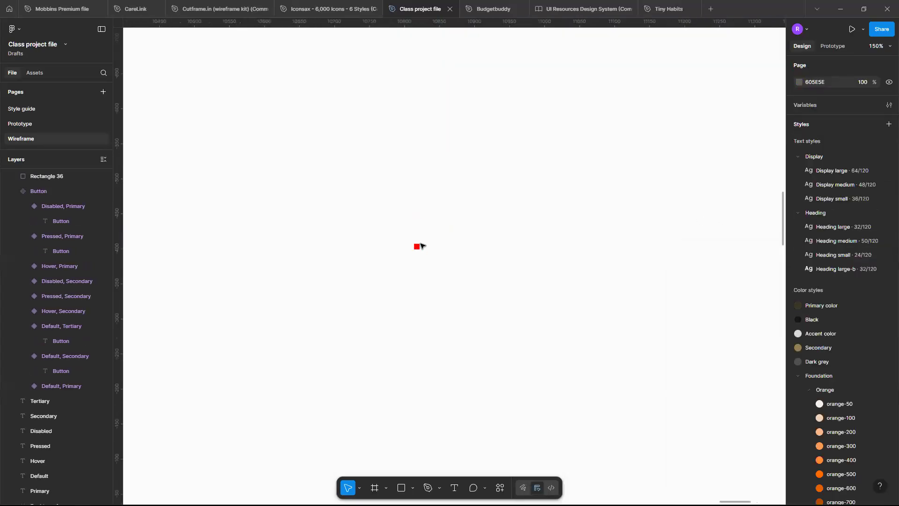
click(418, 248)
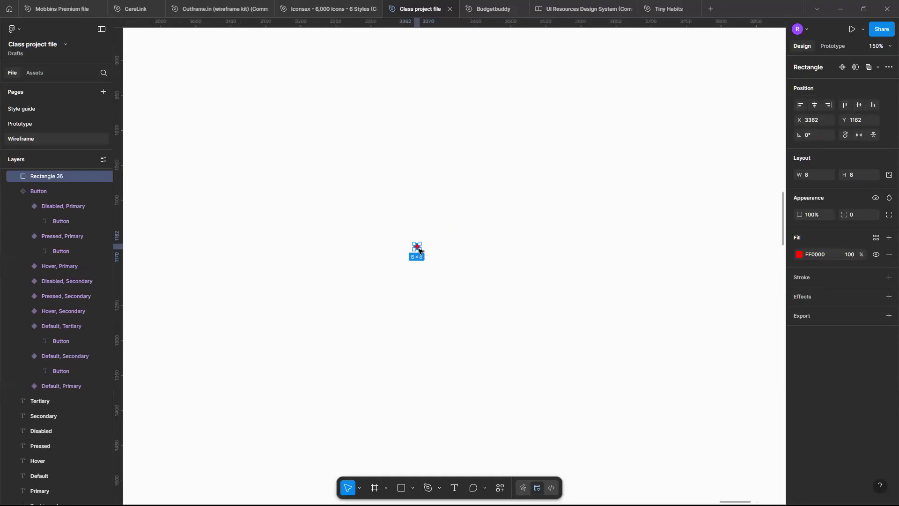
drag(419, 251, 445, 249)
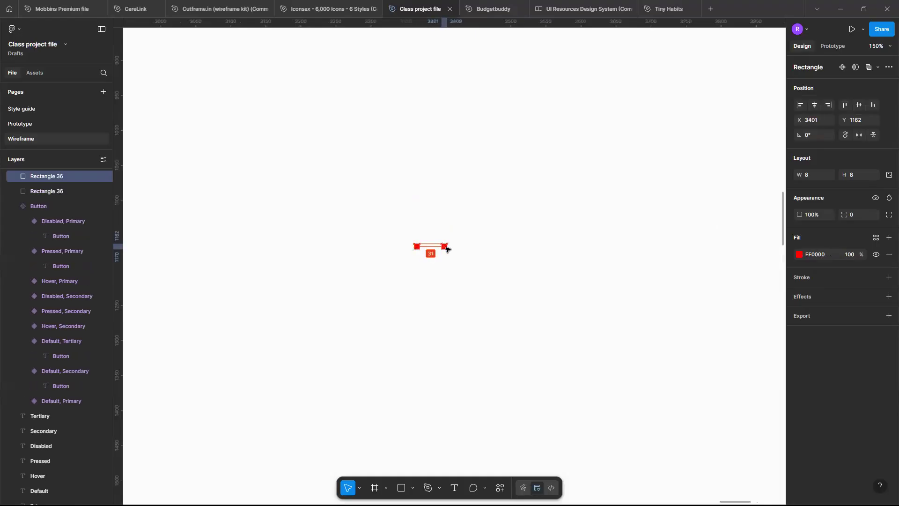
click(889, 176)
click(819, 175)
text(16)
key(Return)
Extend the row of red squares to the right with two more copies sized 24 × 24 and 32 × 32.
drag(447, 250, 488, 249)
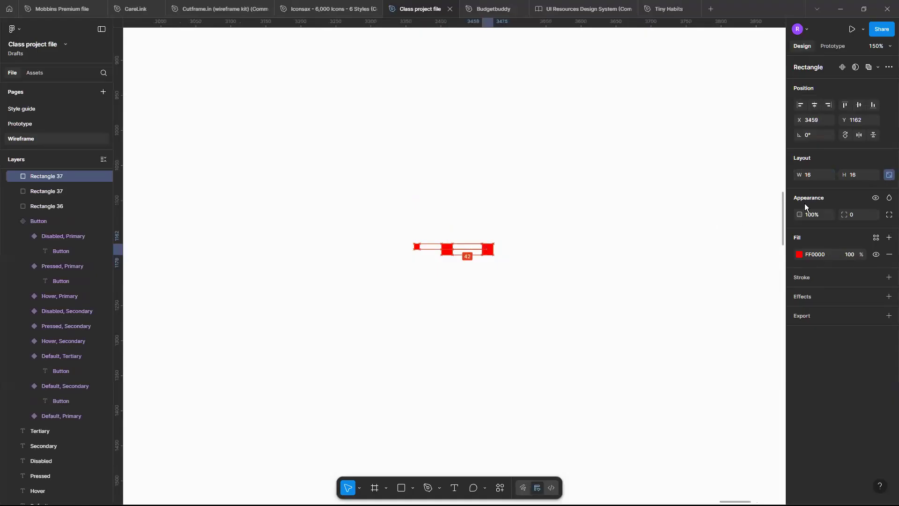
click(821, 176)
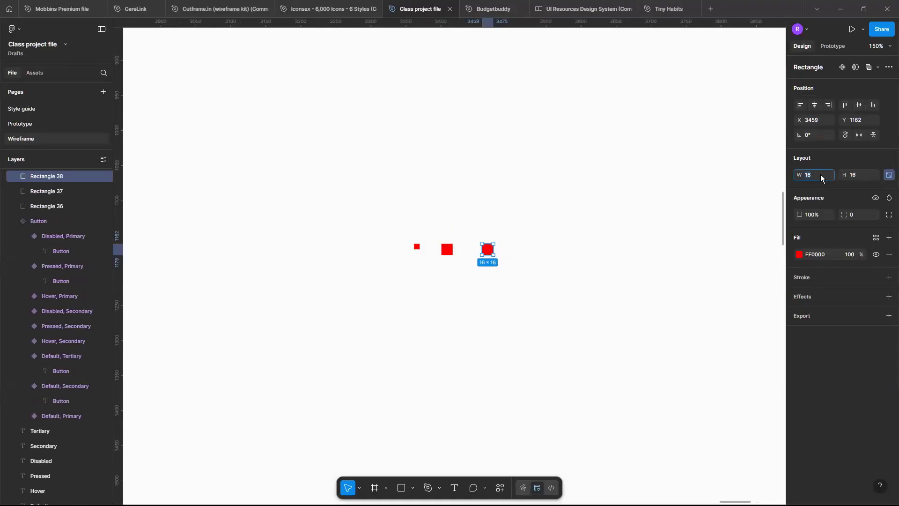
text(24)
key(Return)
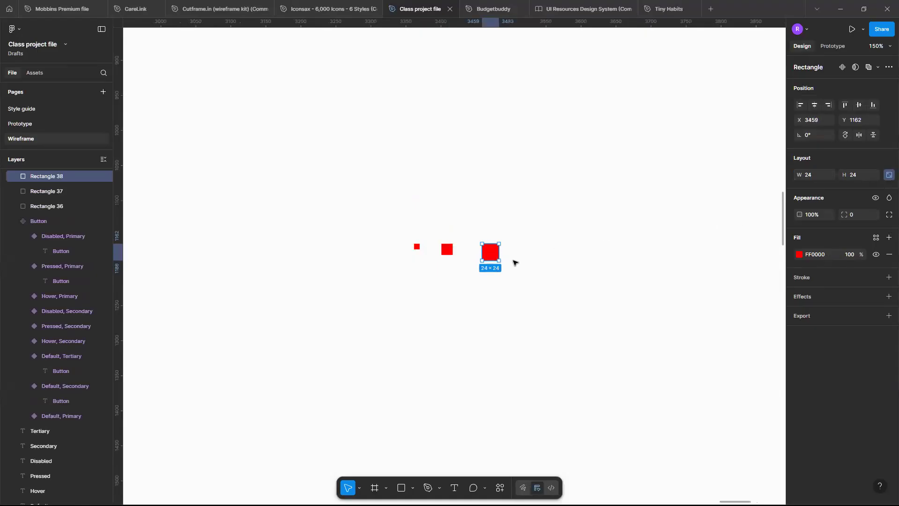
drag(485, 253, 537, 255)
click(817, 179)
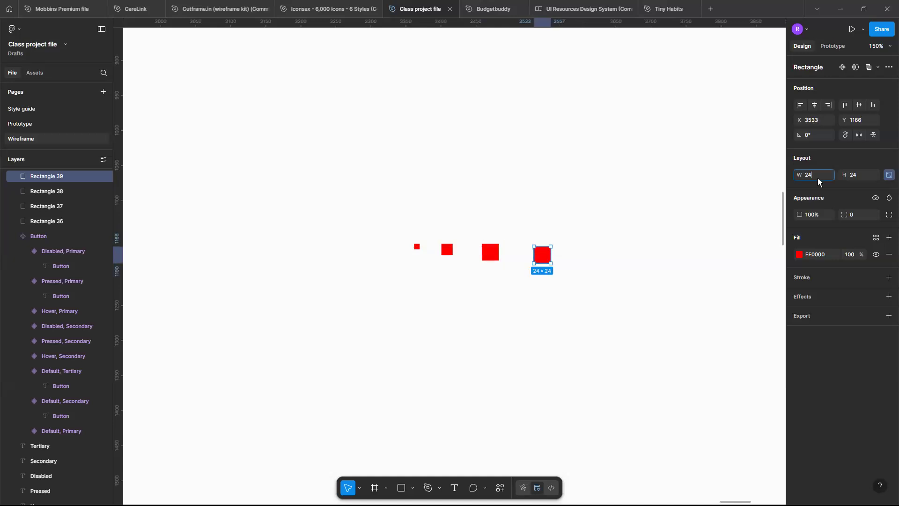
text(3)
key(Return)
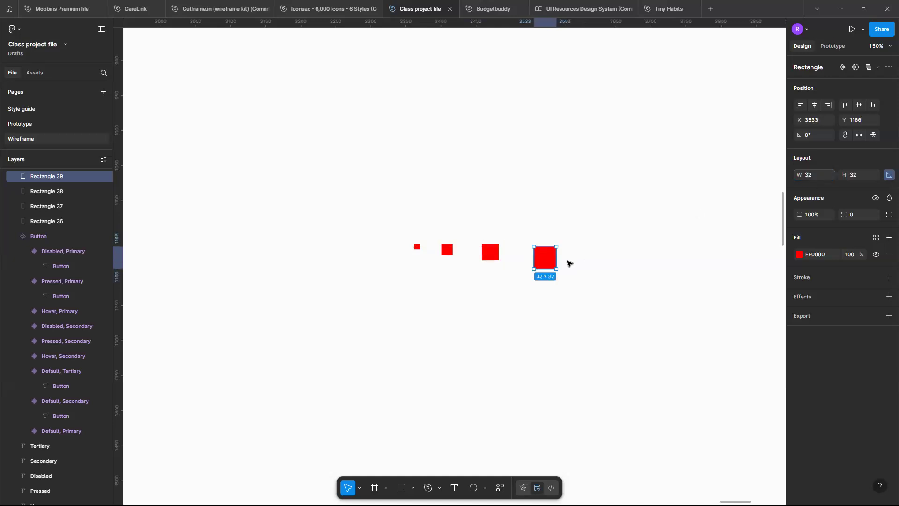
Add two further copies at the right end of the row, sized 48 × 48 and 64 × 64.
drag(541, 263, 598, 260)
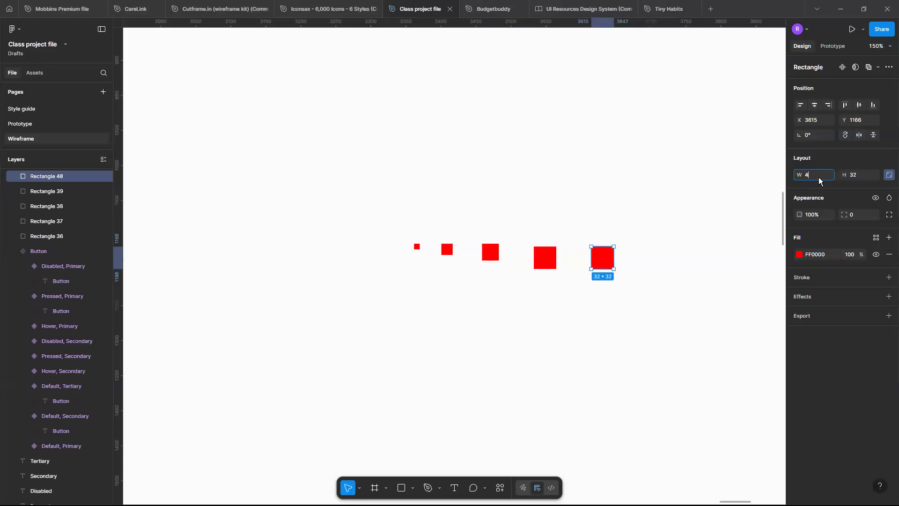
text(48)
key(Return)
drag(613, 265, 677, 265)
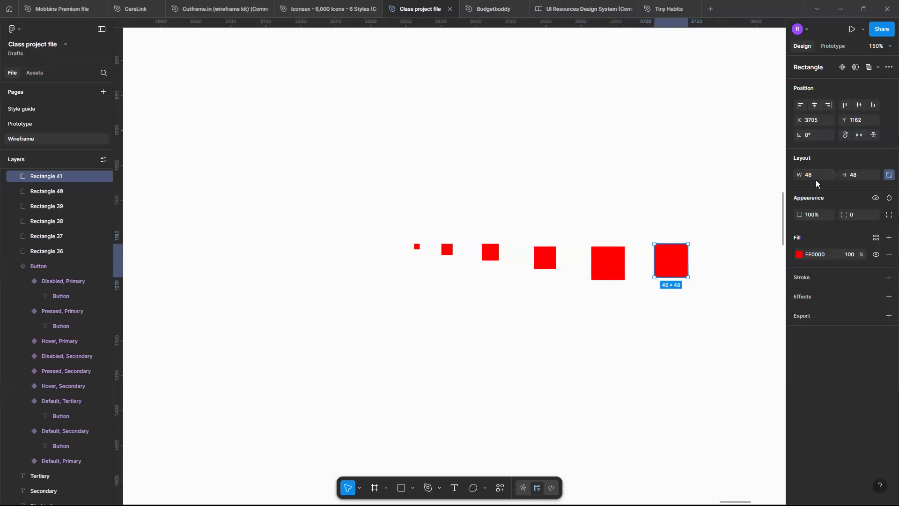
click(819, 178)
text(64)
key(Return)
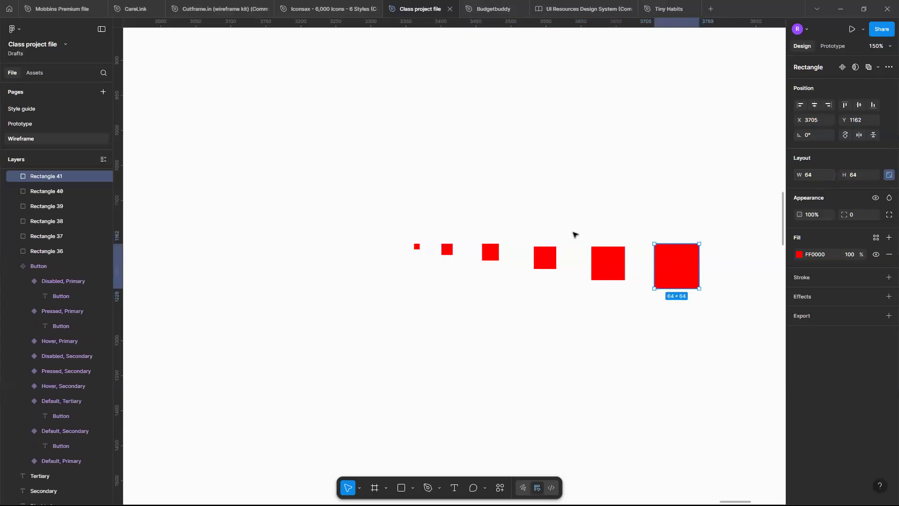
Align all six red squares along their bottom edges.
click(716, 322)
drag(391, 212, 728, 333)
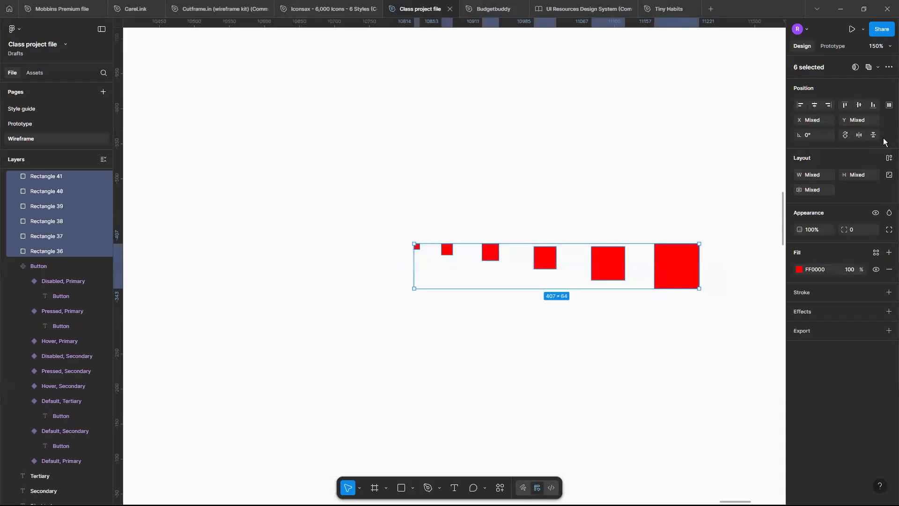
click(872, 104)
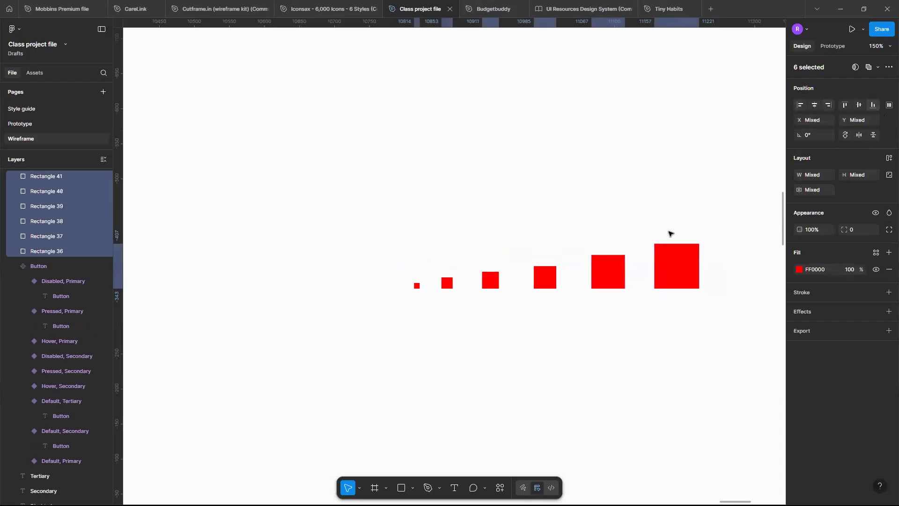
Move the row of six red squares up so it sits closer beneath the SPACING banner.
scroll(670, 233, down, 5)
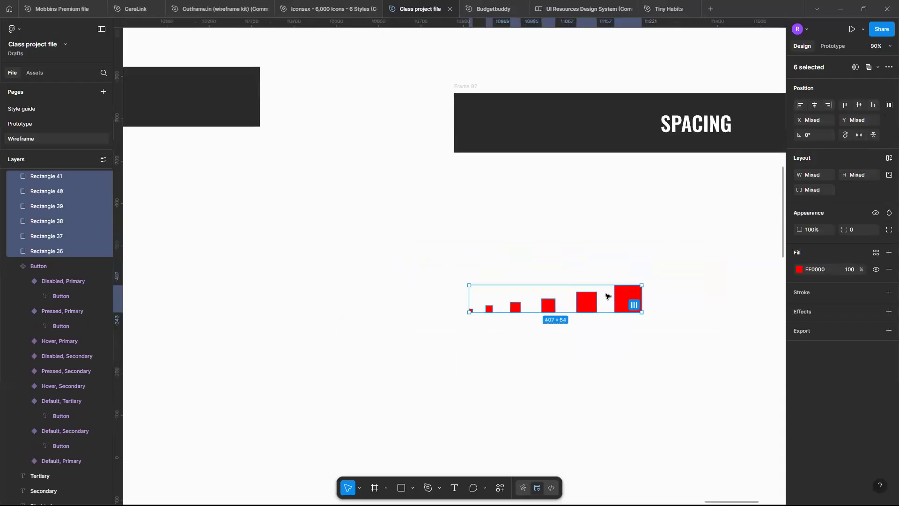
drag(607, 295, 624, 220)
scroll(603, 224, down, 4)
scroll(653, 218, up, 5)
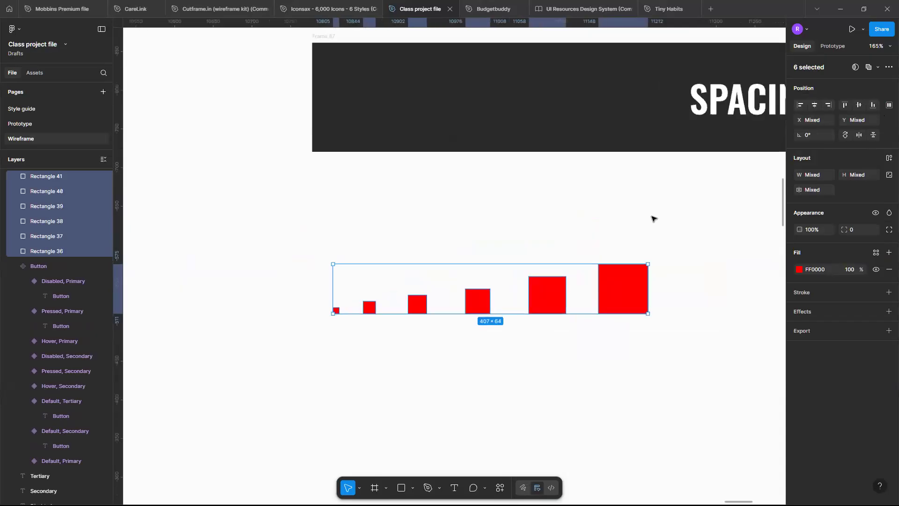
right_click(654, 215)
click(624, 201)
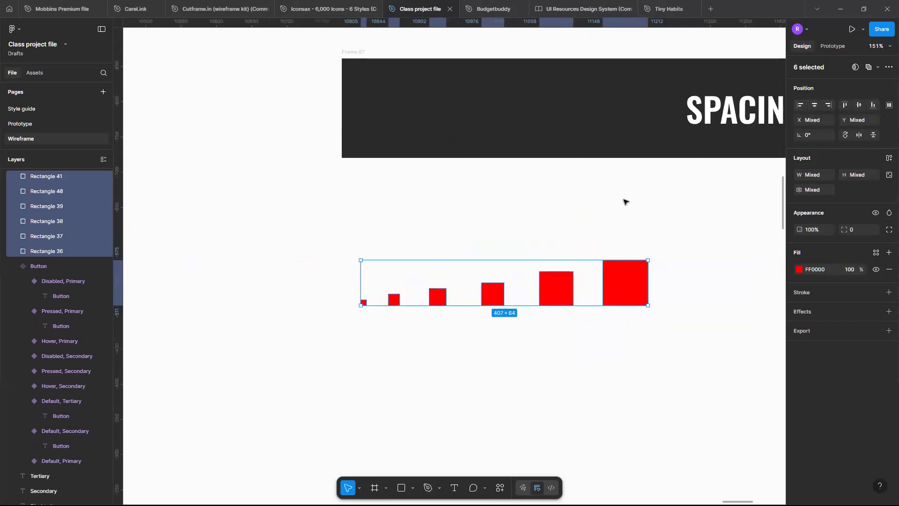
scroll(621, 201, down, 1)
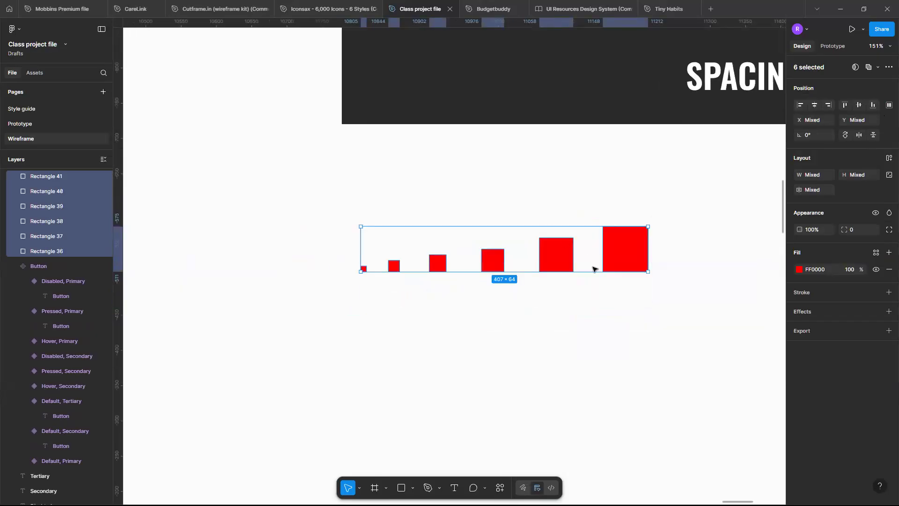
click(596, 315)
Shift the second card in the SHADOW section 11 px left to X 2044, narrowing the gap to the first card.
scroll(518, 297, up, 2)
scroll(518, 297, down, 3)
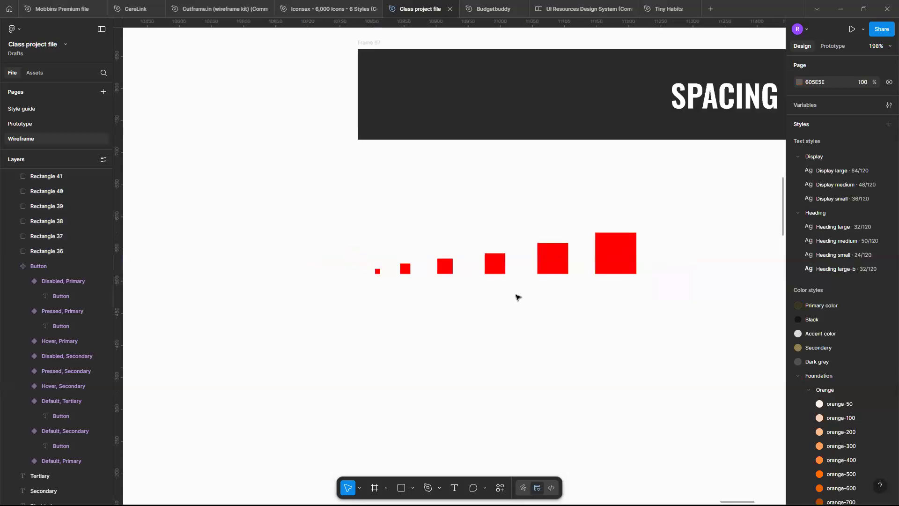
scroll(517, 297, down, 5)
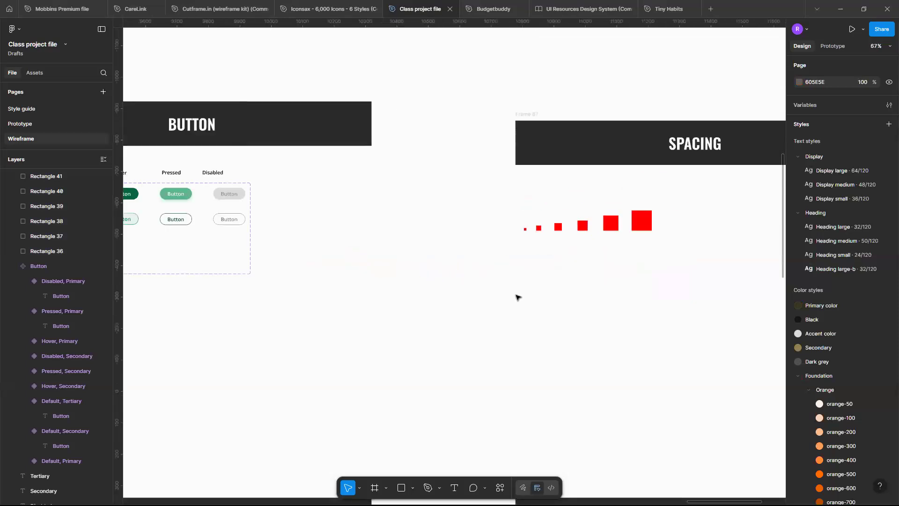
scroll(516, 297, down, 3)
scroll(401, 446, left, 5)
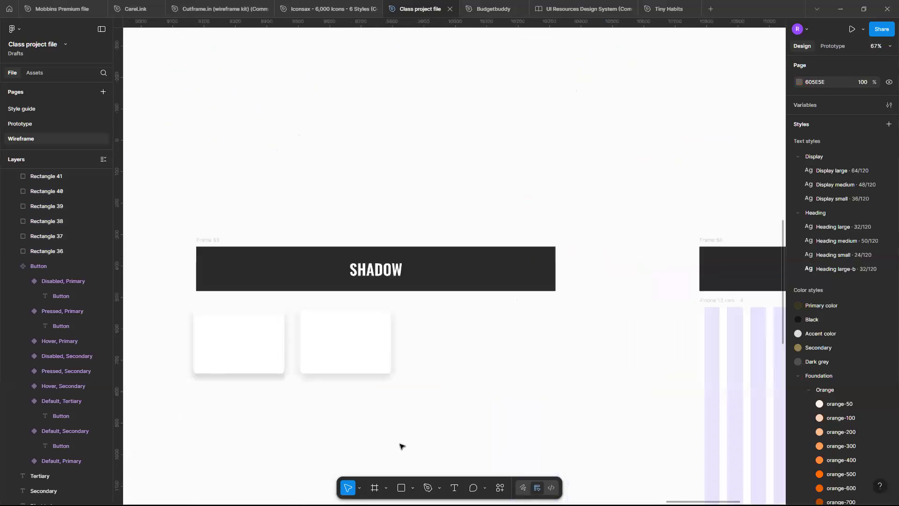
click(450, 332)
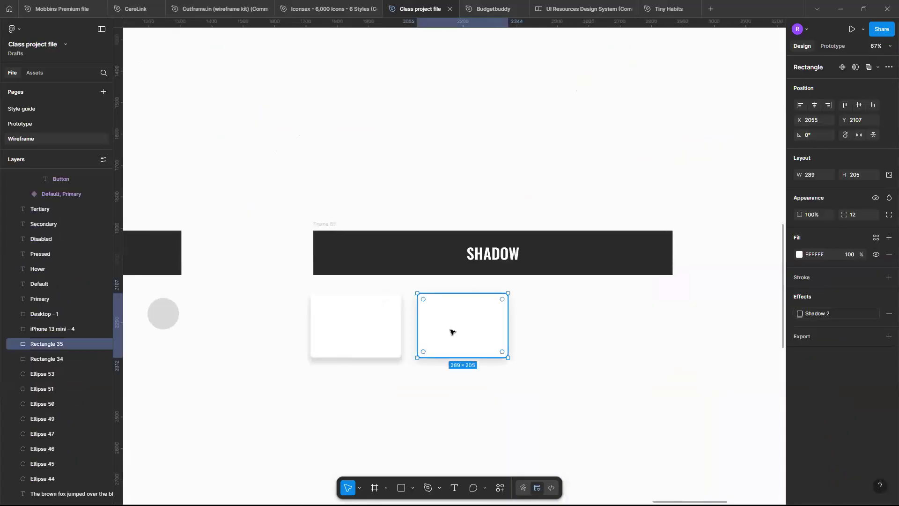
key(alt)
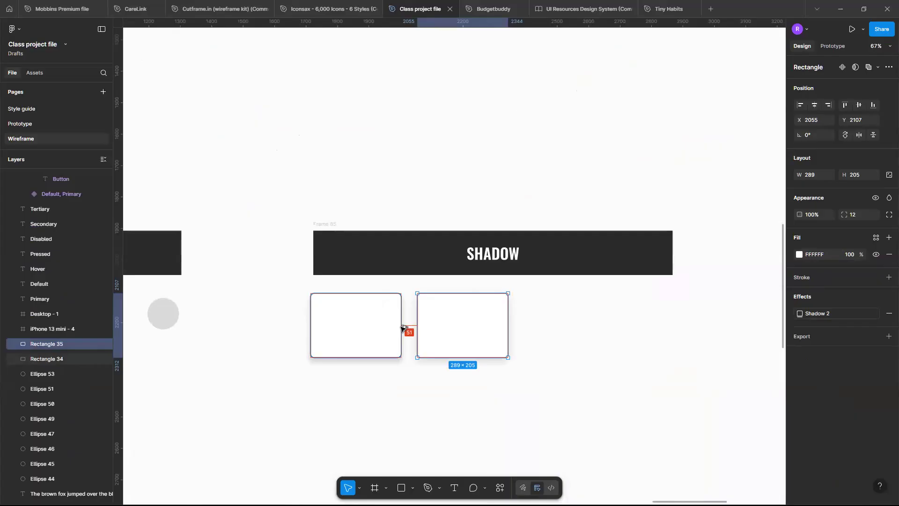
key(Left)
key(Left)
key(Left)
key(Left)
key(Left)
key(Left)
key(Left)
key(Left)
key(Left)
key(Left)
key(Left)
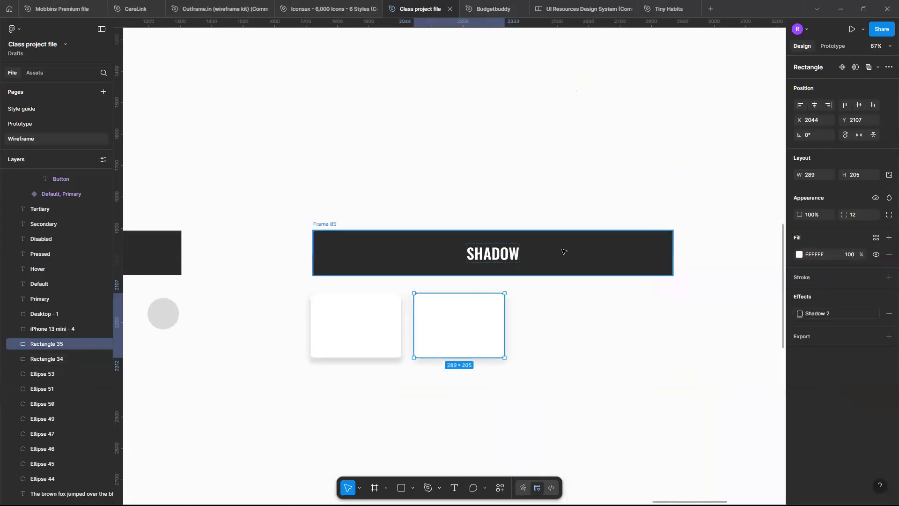
Add an "8px" text label below the smallest red square in the SPACING section.
scroll(563, 252, down, 3)
scroll(563, 251, up, 5)
scroll(534, 295, right, 5)
scroll(535, 295, up, 6)
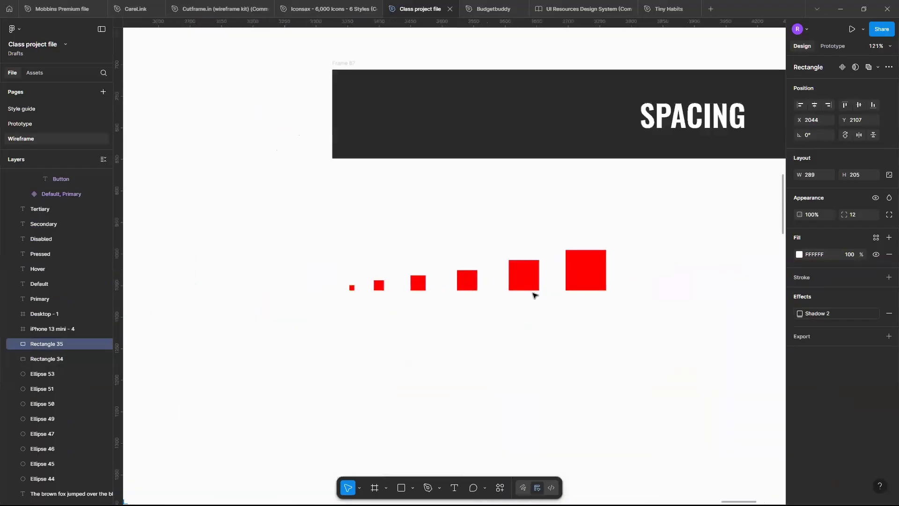
click(531, 285)
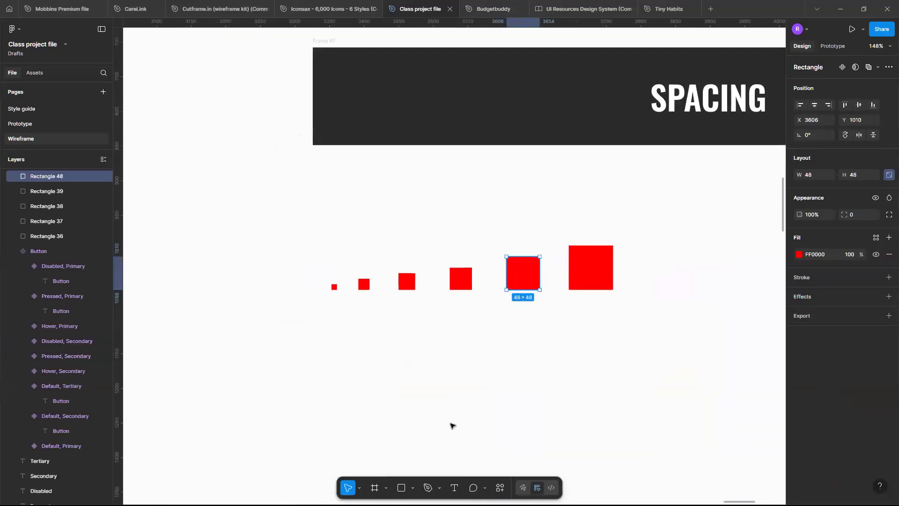
key(Escape)
click(454, 490)
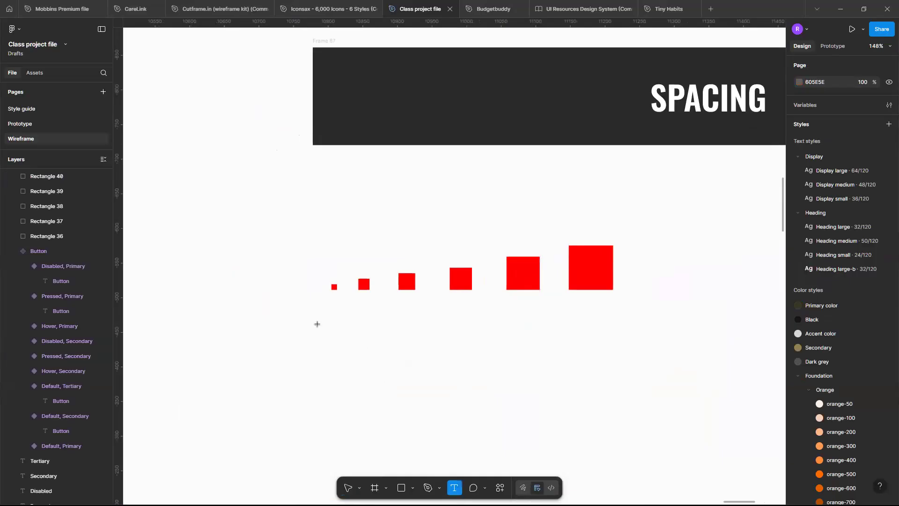
click(327, 308)
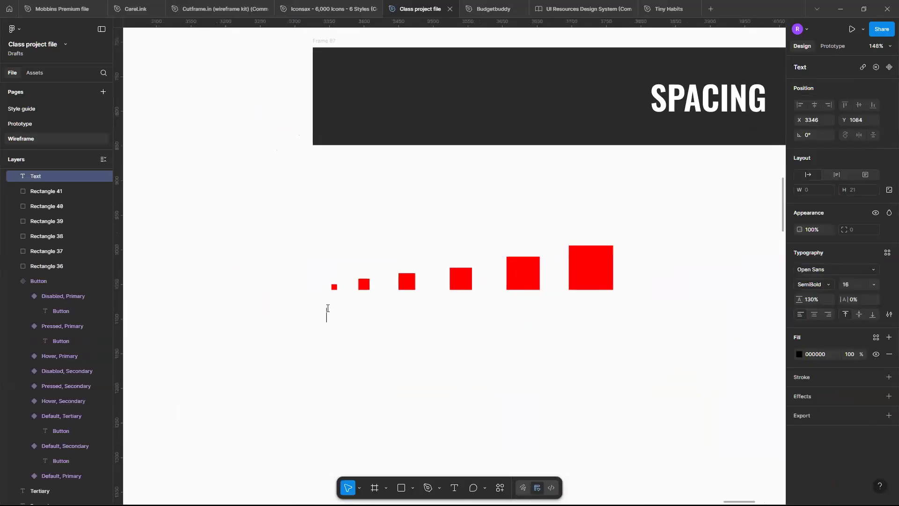
text(8px)
key(Escape)
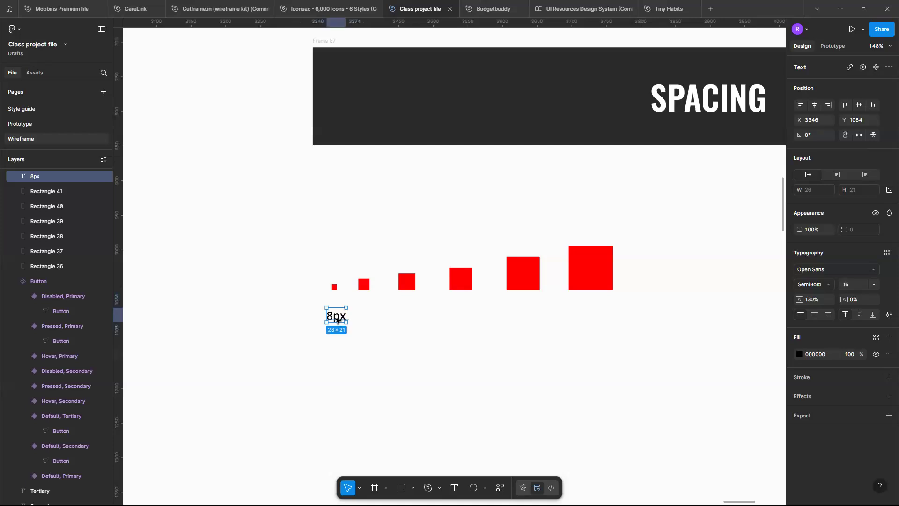
Duplicate the 8px label below the second square and change the copy's text to "16px".
drag(332, 319, 363, 319)
double_click(363, 318)
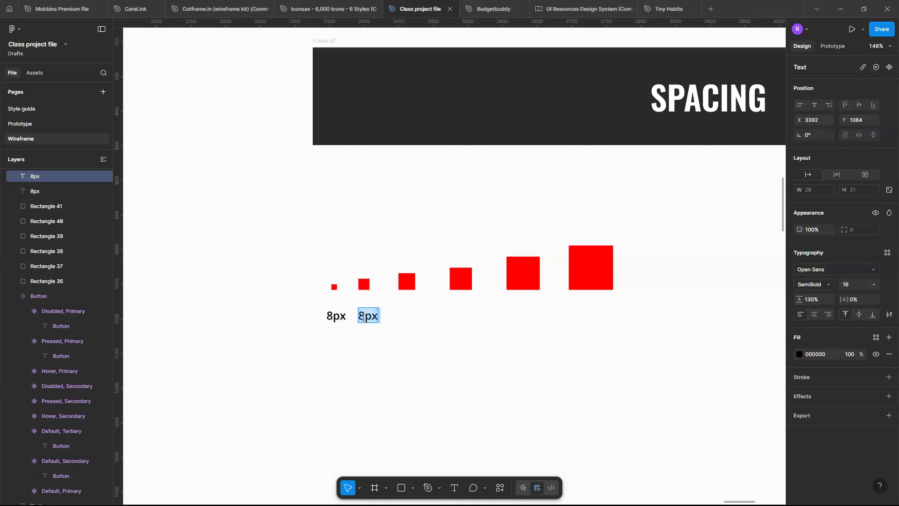
click(364, 317)
key(BackSpace)
text(16)
key(Escape)
Duplicate the 16px label below the third square and change the copy's text to "32px".
alt+drag(376, 320, 403, 316)
double_click(403, 317)
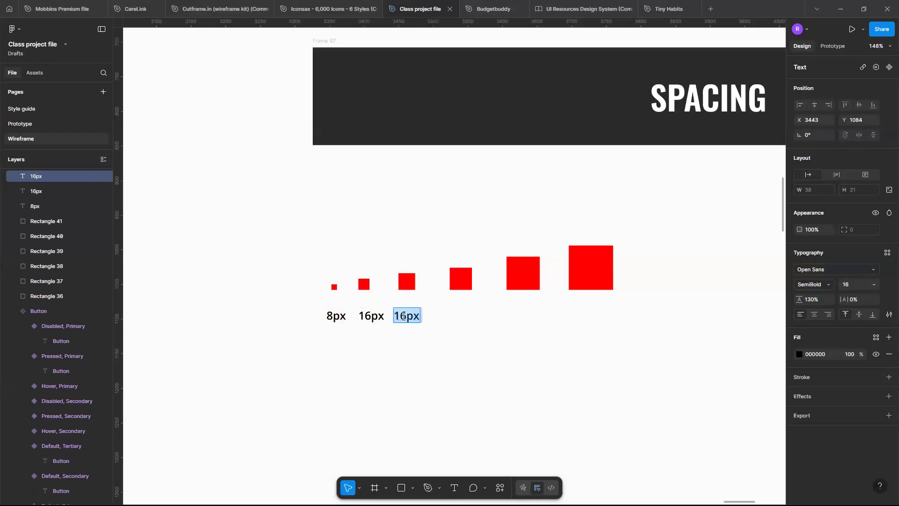
click(408, 317)
key(BackSpace)
key(BackSpace)
text(32)
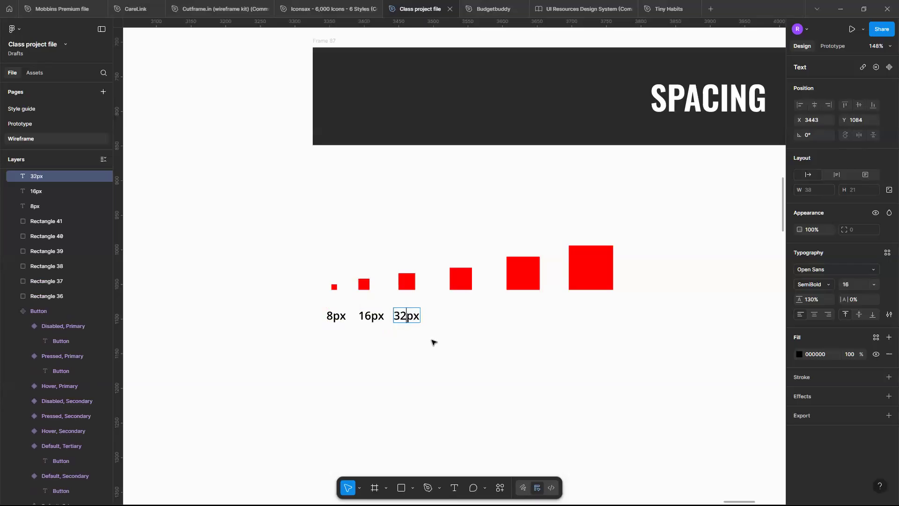
key(Escape)
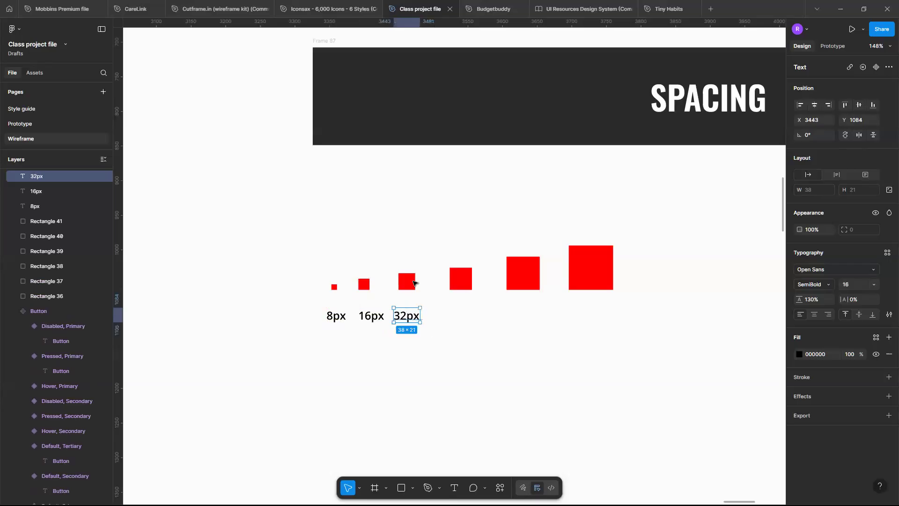
Correct the third square's label to read "24px".
double_click(406, 318)
click(406, 319)
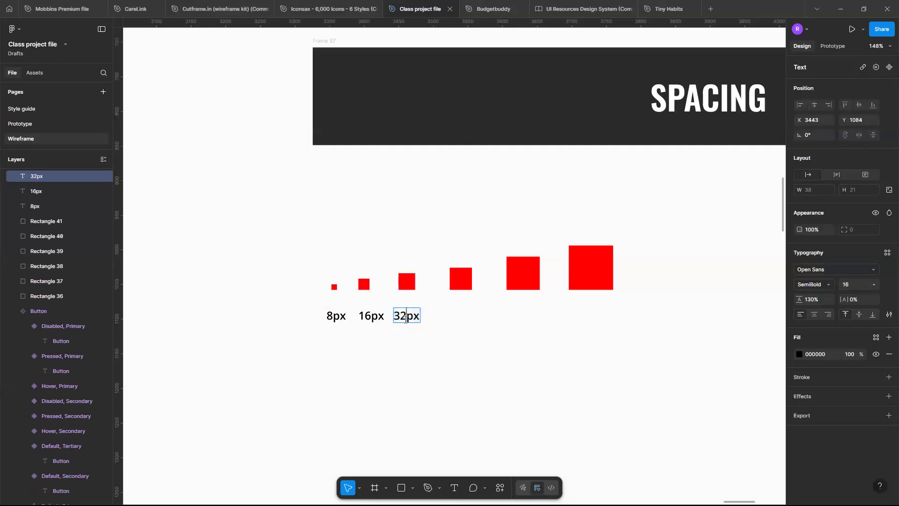
key(BackSpace)
key(BackSpace)
text(3)
key(BackSpace)
text(24)
key(Escape)
Duplicate the 24px label below the fourth square and change the copy's text to "32px".
drag(410, 318, 464, 319)
double_click(461, 316)
click(459, 315)
key(BackSpace)
key(BackSpace)
text(32)
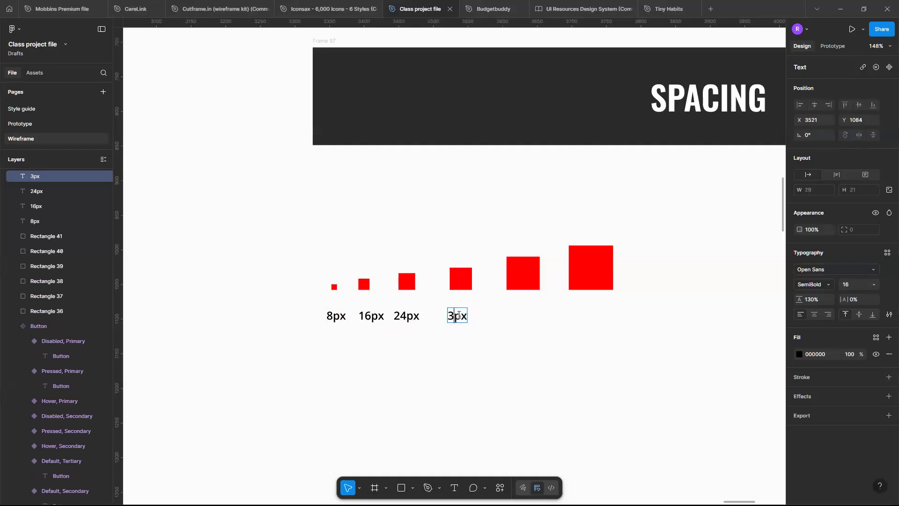
key(Escape)
Shift the two largest squares right and fill the gap with a copy of the fourth square resized to 40 × 40.
drag(499, 233, 744, 312)
drag(591, 281, 655, 280)
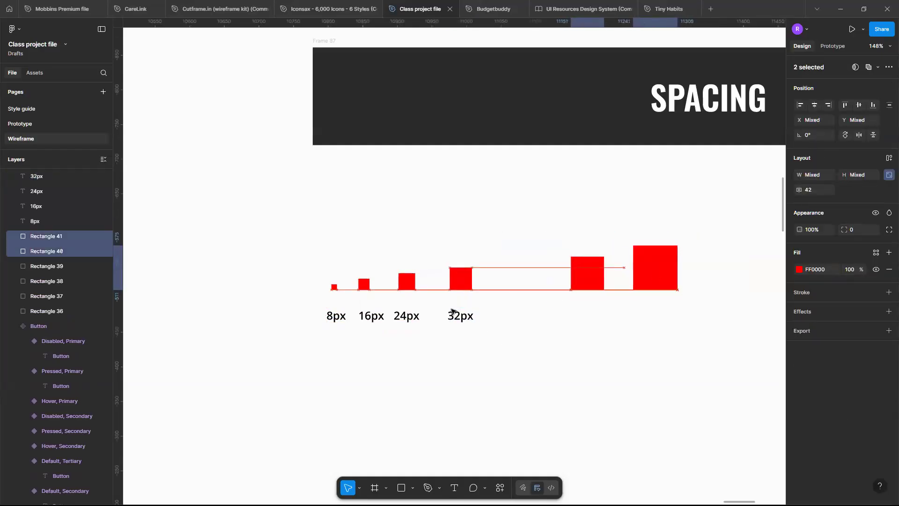
click(462, 287)
drag(462, 289, 520, 287)
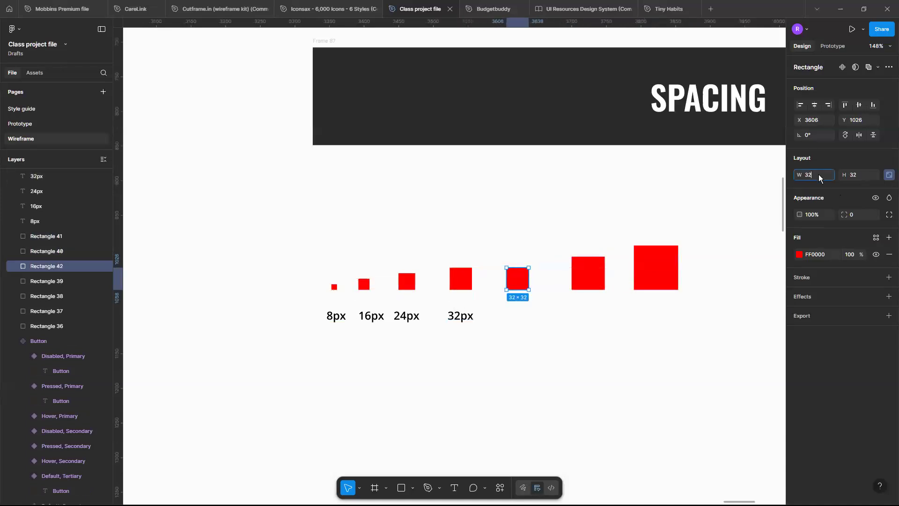
key(Return)
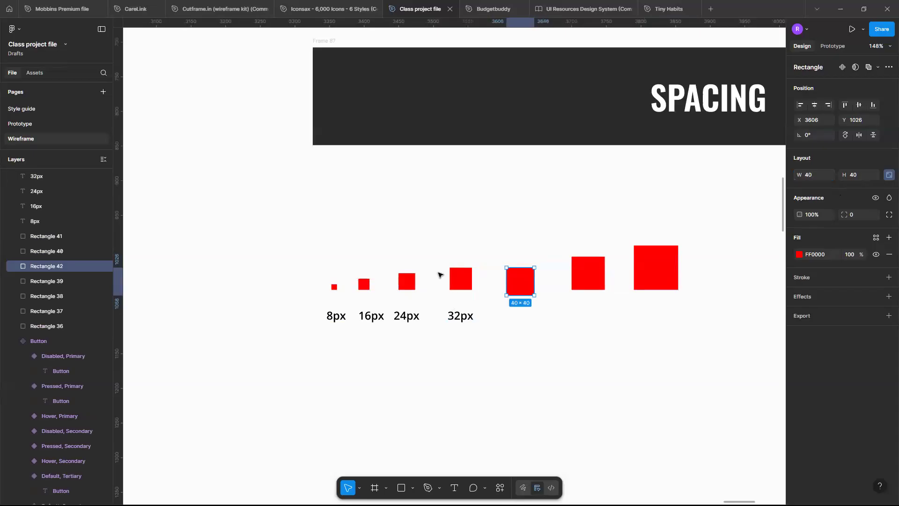
Nudge the 40 × 40 square up 8 px to align its bottom edge with the rest of the row.
key(Up)
key(Up)
key(Up)
key(Up)
key(Up)
key(Up)
key(Up)
key(Up)
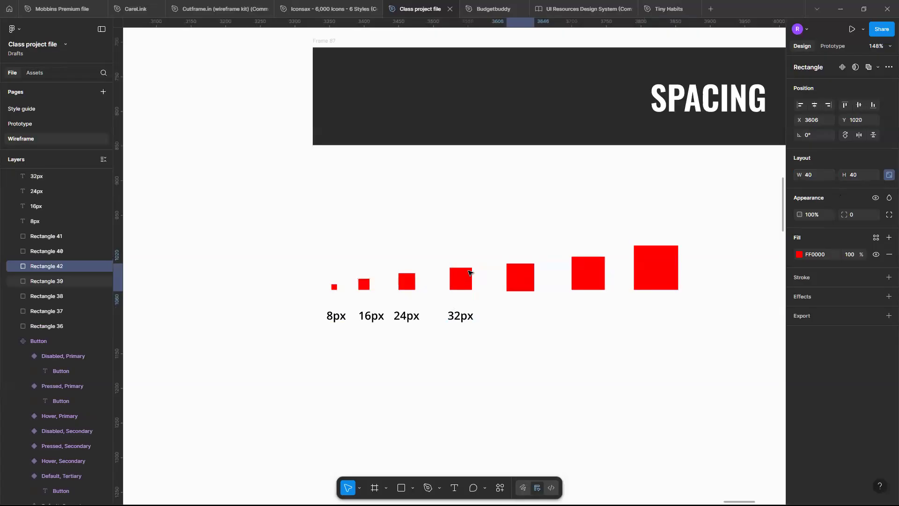
Duplicate the 32px label three times to the right, placing a copy below each of the three largest squares.
click(462, 316)
drag(462, 316, 521, 313)
key(ctrl+d)
key(ctrl+d)
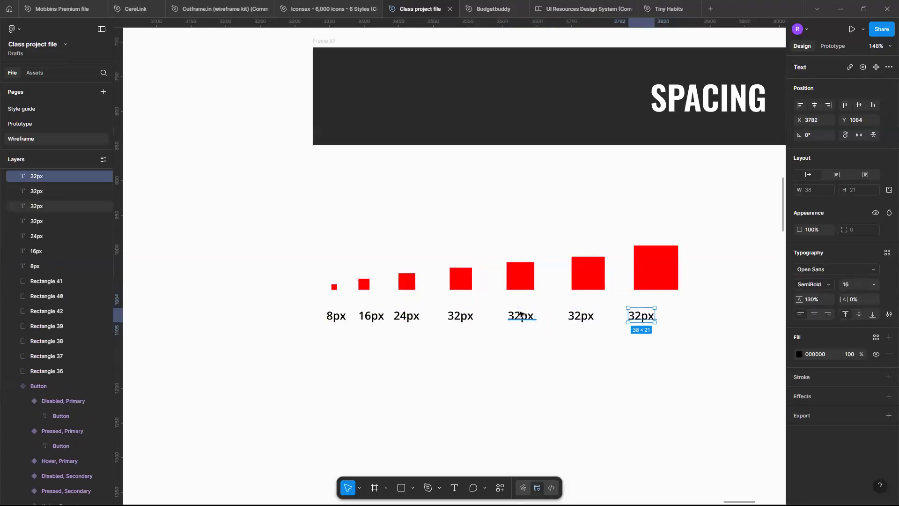
Change the labels below the fifth and sixth squares to "40px" and "48px".
double_click(516, 317)
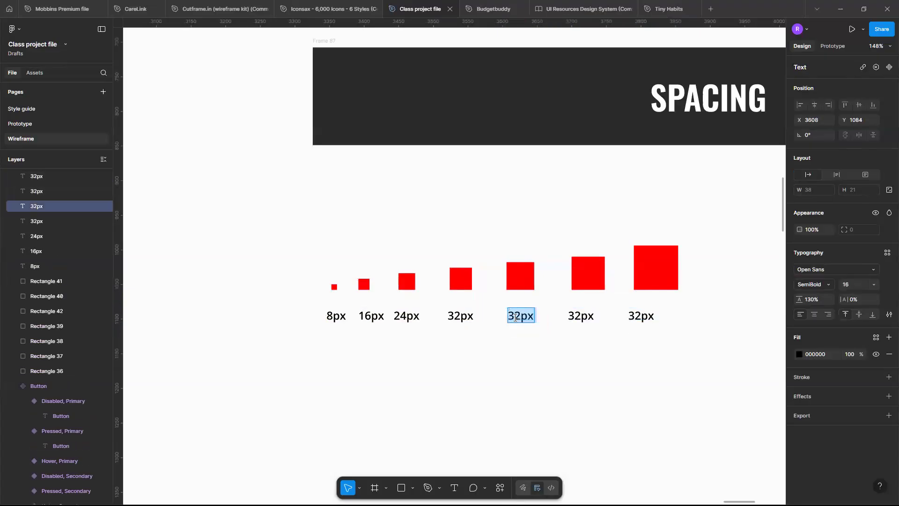
click(521, 316)
key(BackSpace)
key(BackSpace)
text(40)
double_click(581, 319)
click(579, 319)
key(BackSpace)
key(BackSpace)
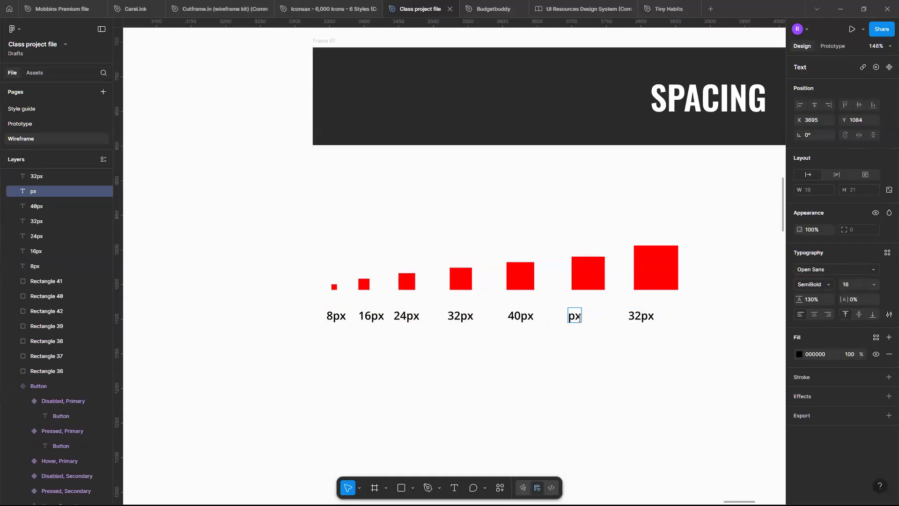
text(48)
Change the label below the largest square to "64px".
double_click(639, 316)
click(639, 316)
key(BackSpace)
key(BackSpace)
text(64)
key(Escape)
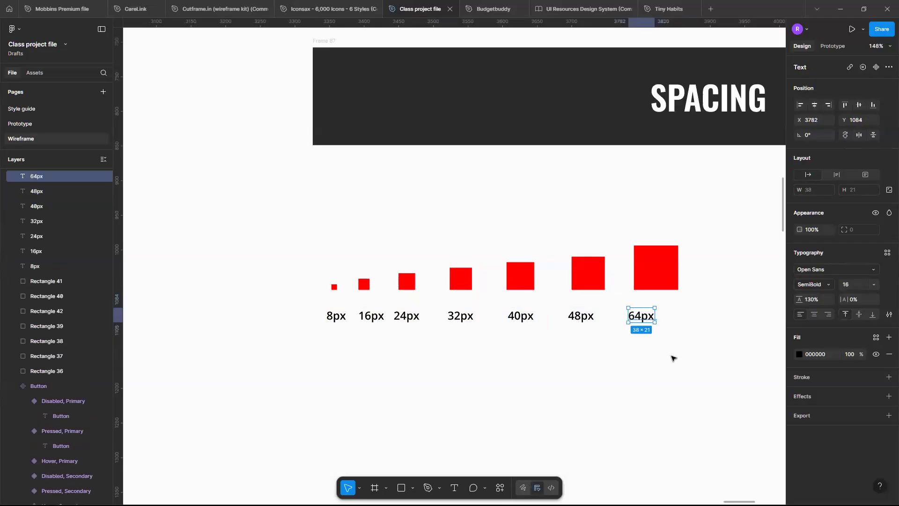
click(672, 358)
Copy the 40 × 40 red square into the gap between the two SHADOW cards, at X 2004 and flush with both cards.
scroll(673, 358, down, 5)
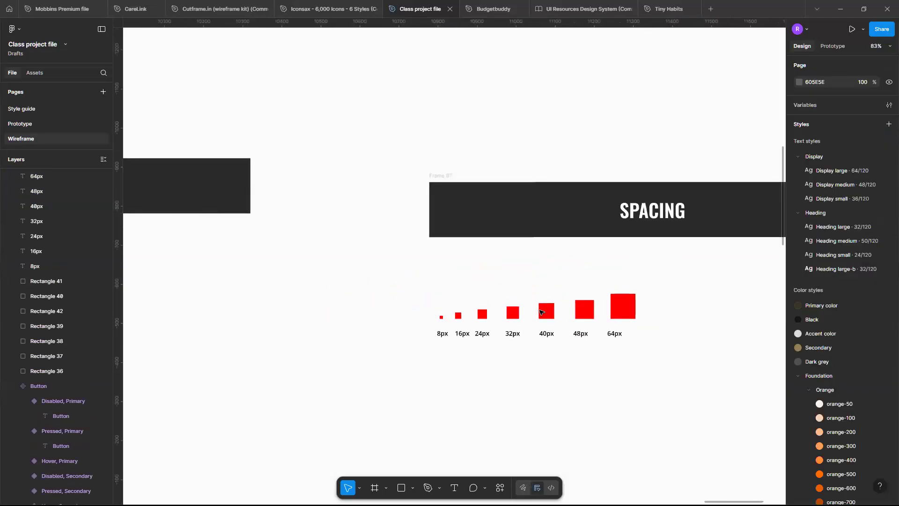
click(546, 313)
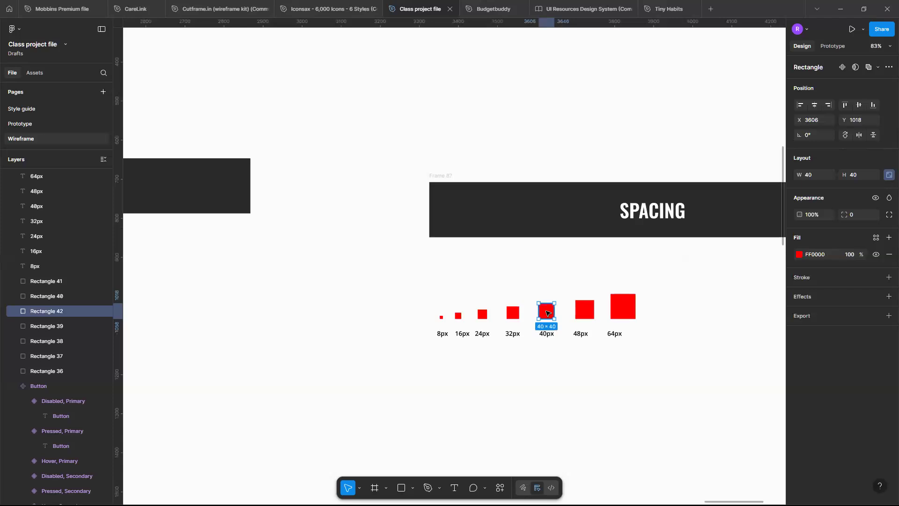
scroll(547, 312, down, 7)
scroll(537, 351, left, 5)
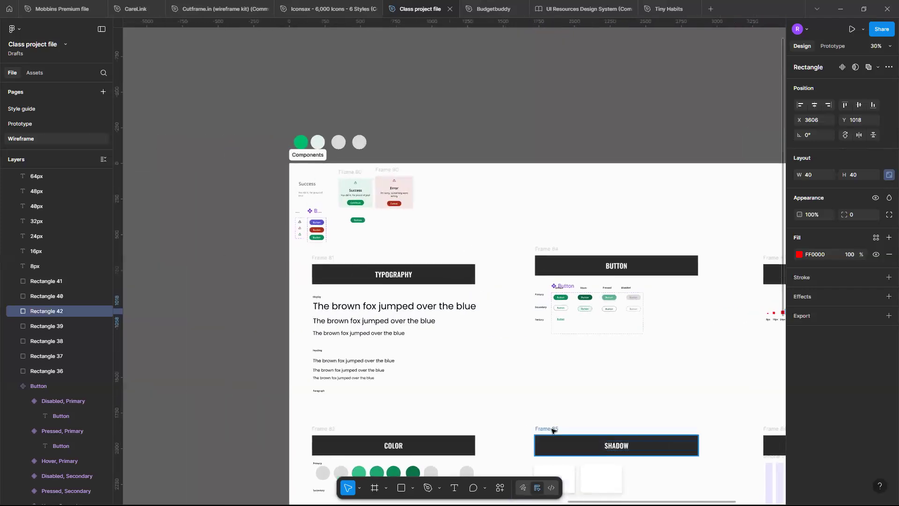
scroll(553, 431, down, 2)
scroll(552, 431, up, 3)
scroll(553, 431, up, 5)
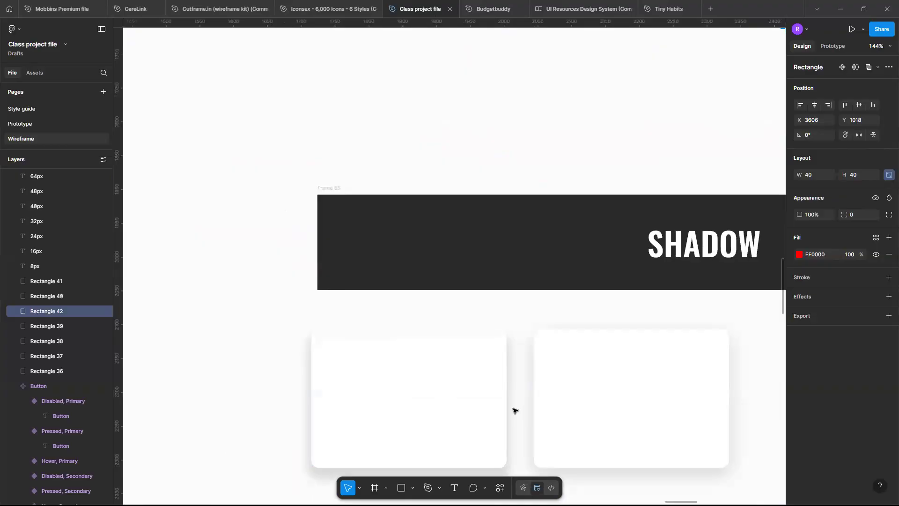
key(ctrl+v)
drag(452, 265, 521, 399)
scroll(523, 394, up, 4)
scroll(523, 392, down, 1)
scroll(523, 392, up, 2)
key(Right)
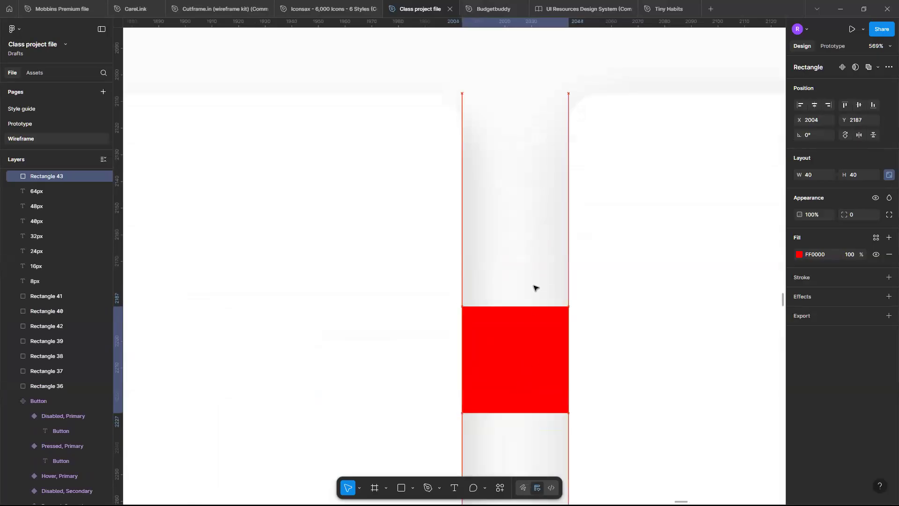
key(Escape)
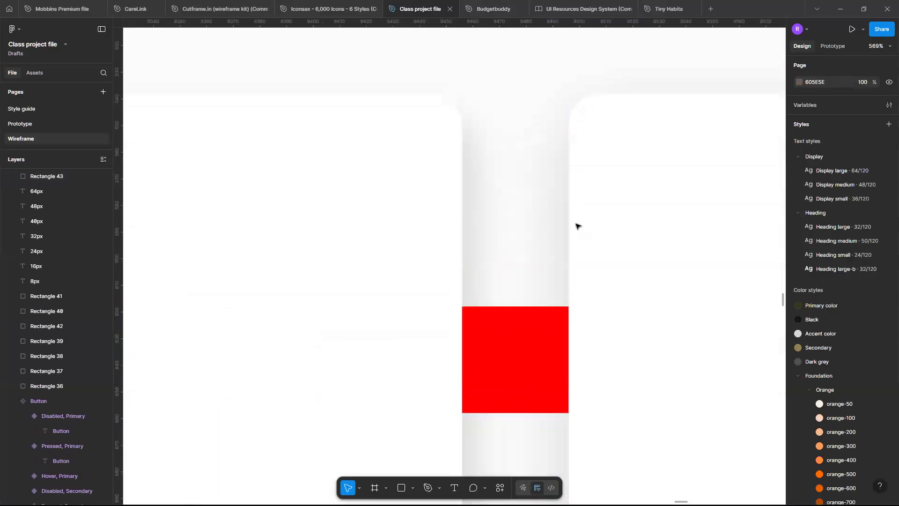
Examine the SPACING scale's squares and measure the gap between the two SHADOW cards.
scroll(533, 382, down, 10)
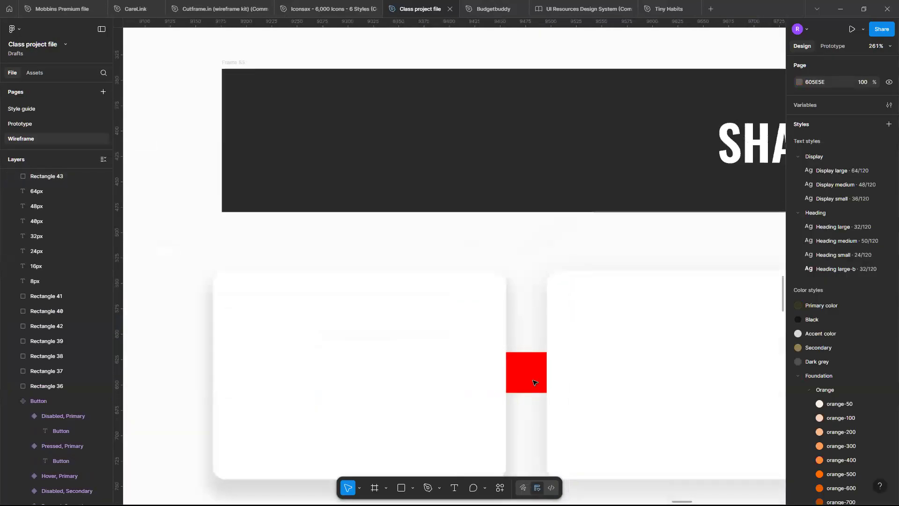
scroll(632, 235, up, 3)
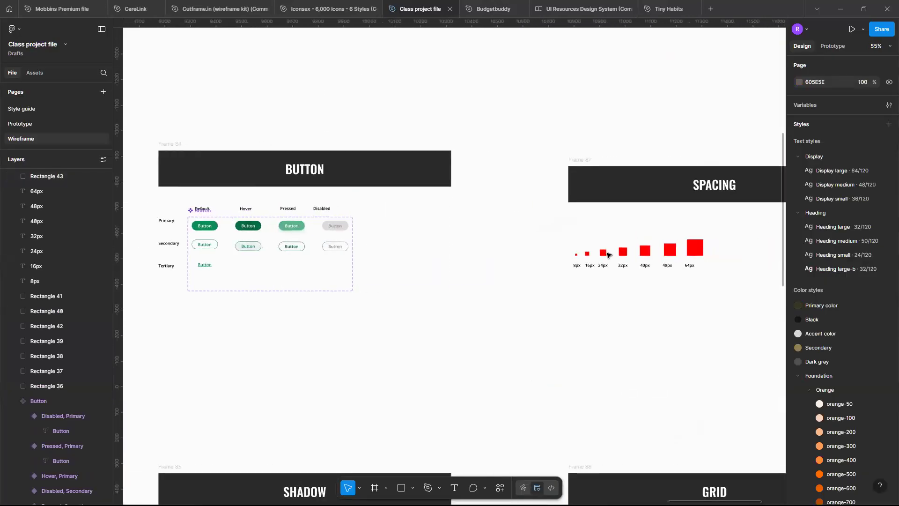
scroll(610, 254, up, 4)
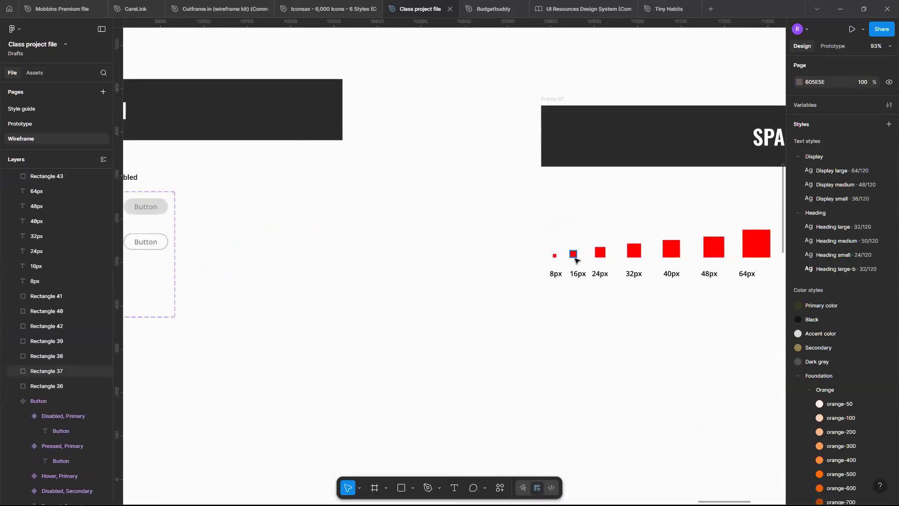
scroll(602, 255, down, 4)
scroll(602, 254, down, 4)
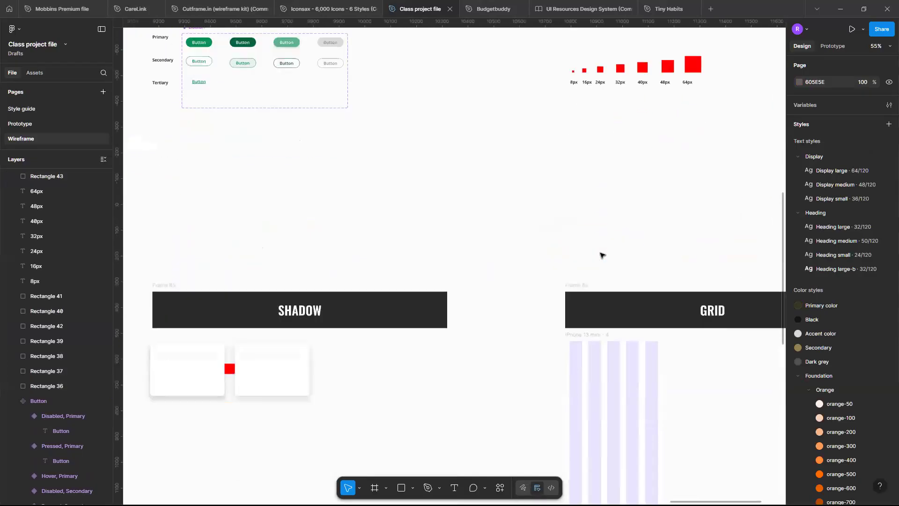
scroll(602, 255, left, 2)
scroll(412, 409, left, 2)
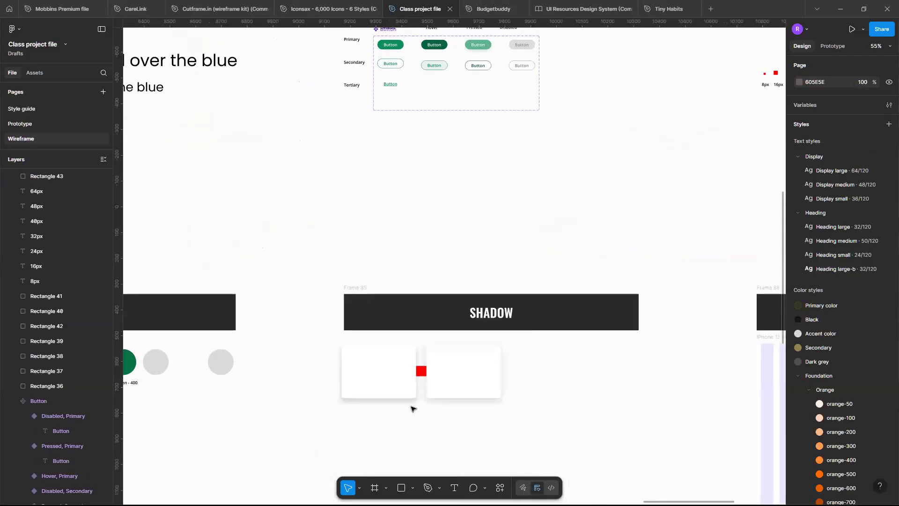
scroll(412, 409, up, 5)
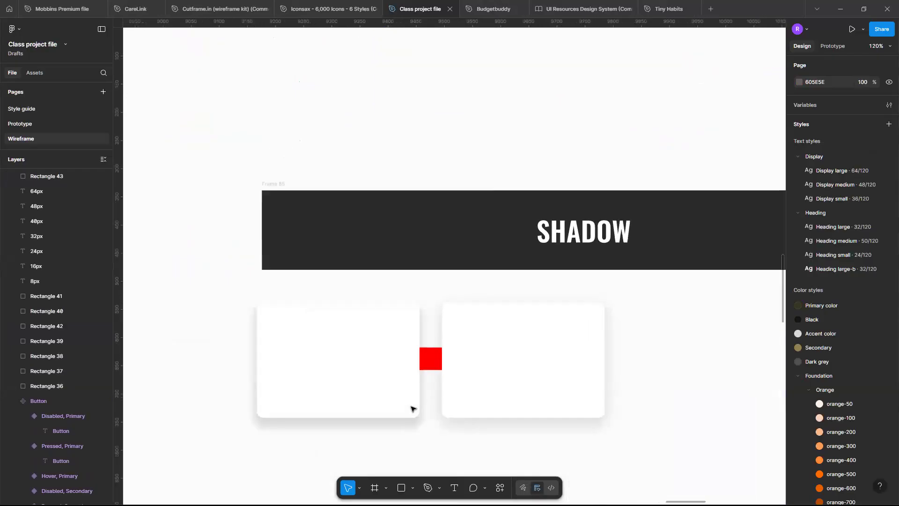
scroll(415, 367, up, 4)
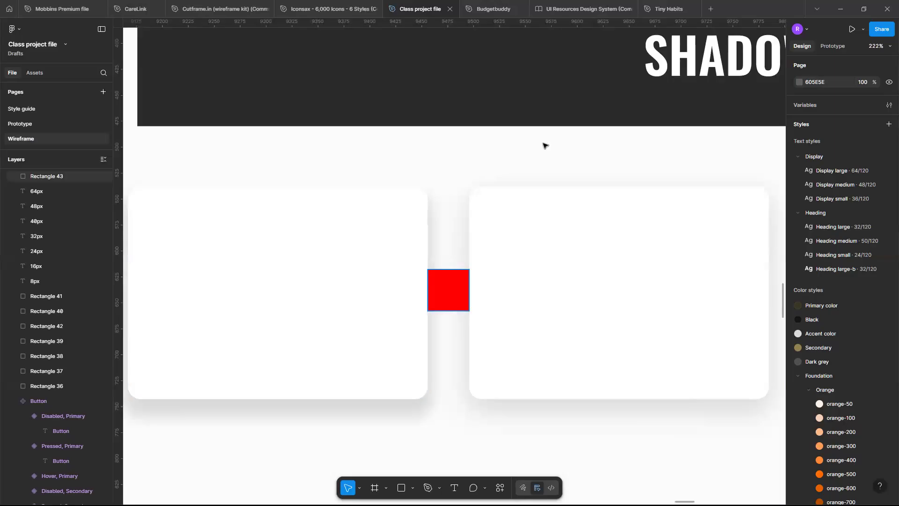
click(524, 208)
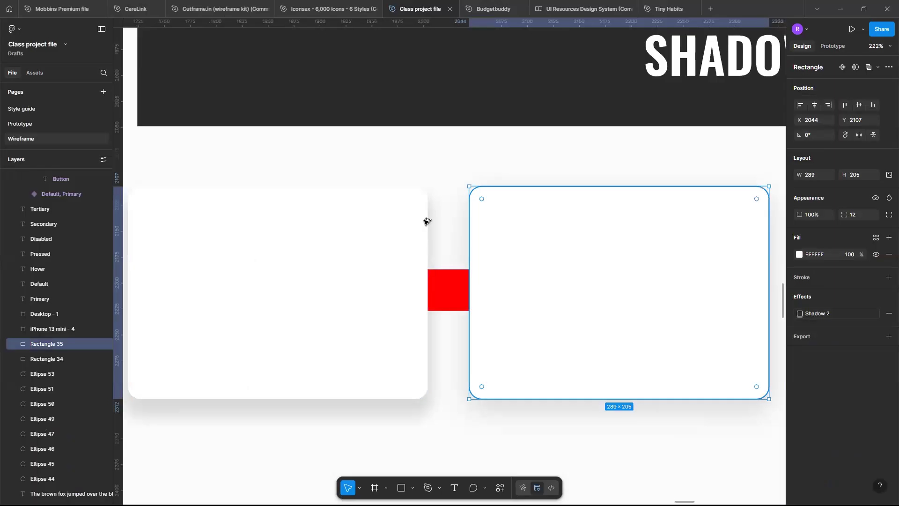
key(alt)
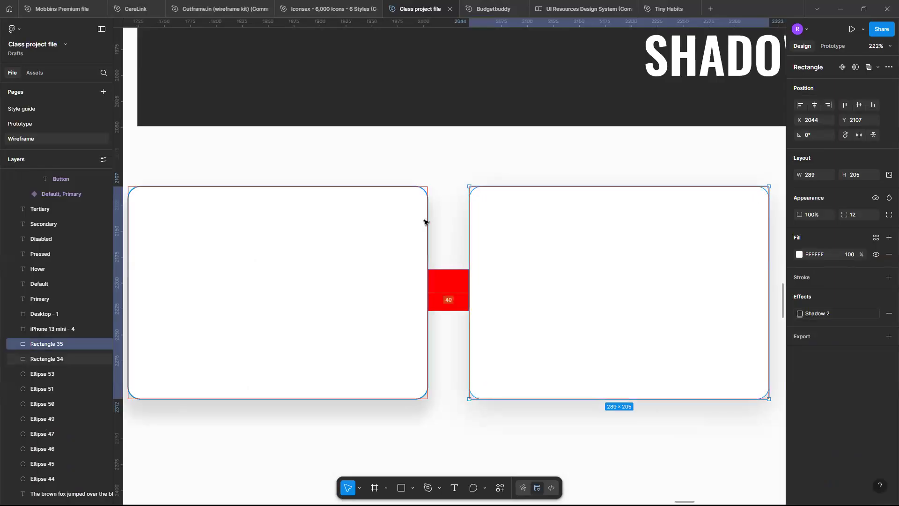
Delete the red square between the two SHADOW cards.
click(431, 303)
drag(431, 303, 429, 335)
key(Delete)
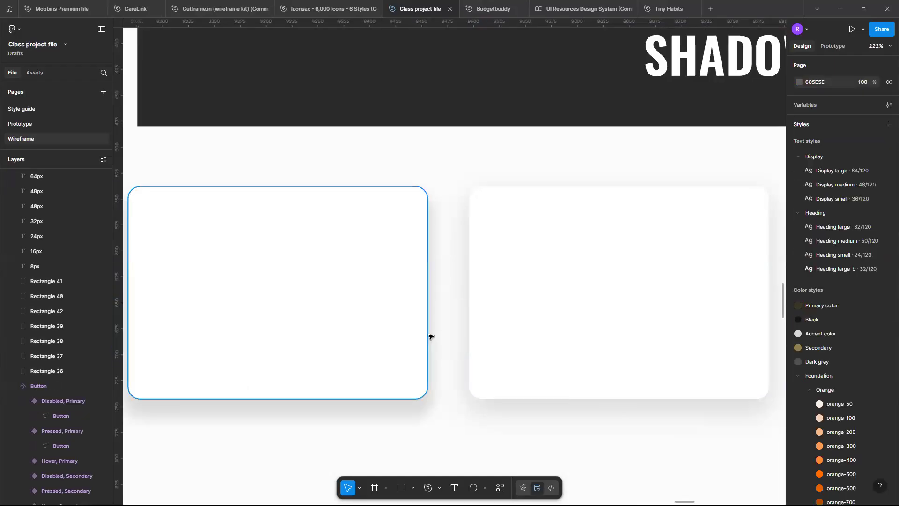
Copy the "Black/White" label below the INPUT FIELDS header, aligned with its left edge at X 160, and change the copy to "Label".
scroll(429, 335, down, 5)
scroll(429, 335, down, 5)
scroll(428, 335, up, 3)
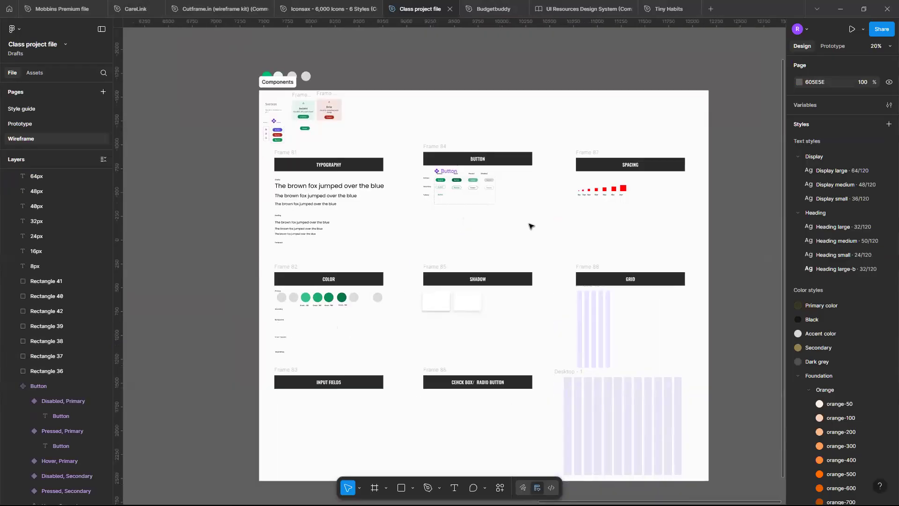
scroll(529, 225, up, 2)
scroll(531, 226, left, 5)
scroll(515, 262, down, 5)
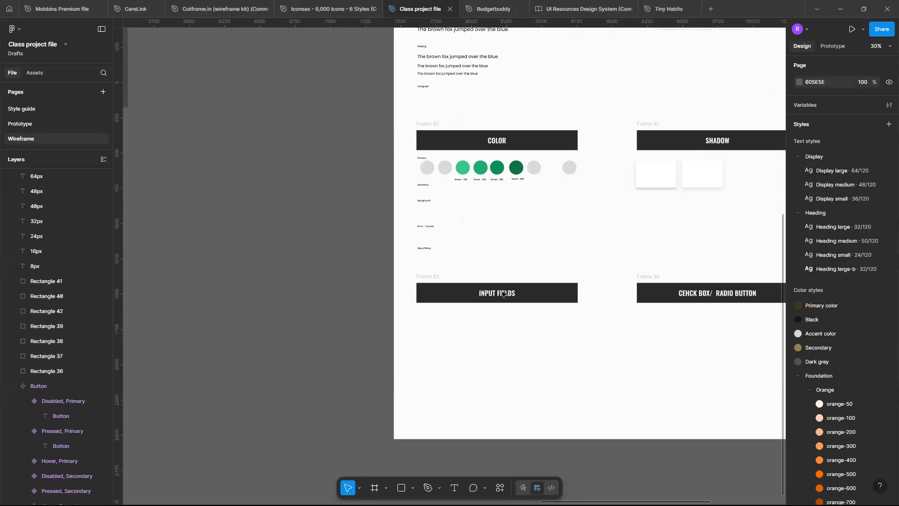
scroll(503, 295, up, 2)
scroll(503, 295, up, 3)
scroll(503, 295, right, 3)
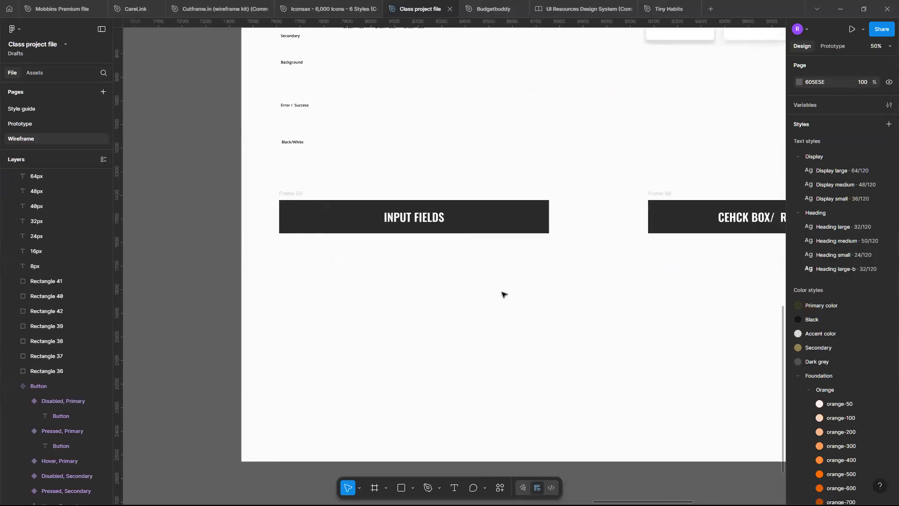
scroll(503, 294, up, 2)
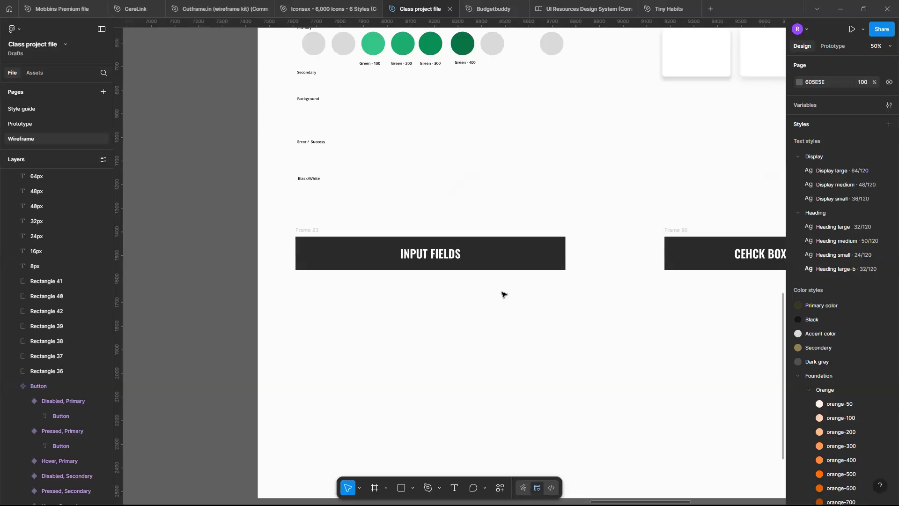
scroll(315, 296, up, 3)
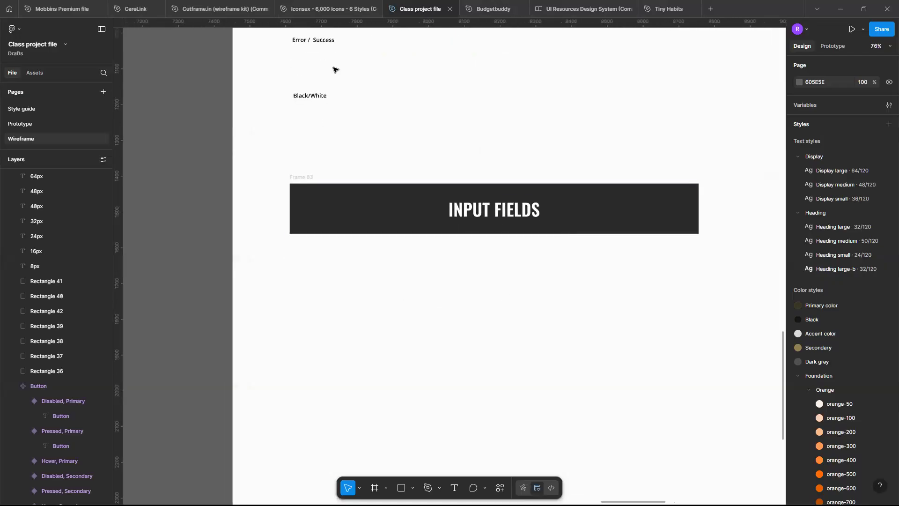
click(304, 98)
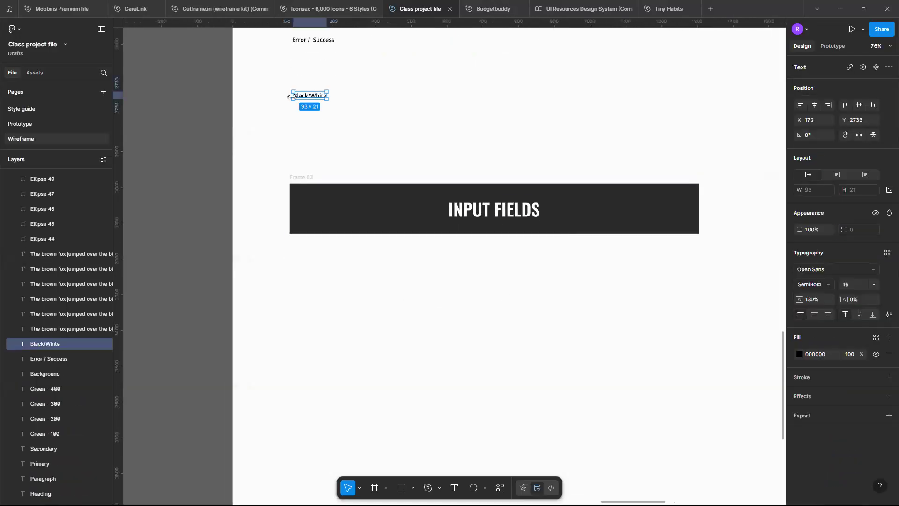
drag(311, 95, 305, 283)
double_click(305, 283)
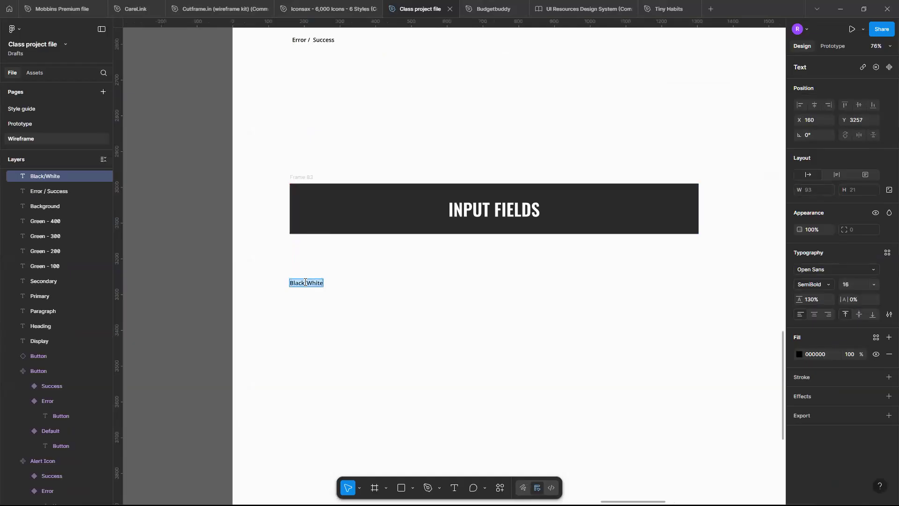
text(L)
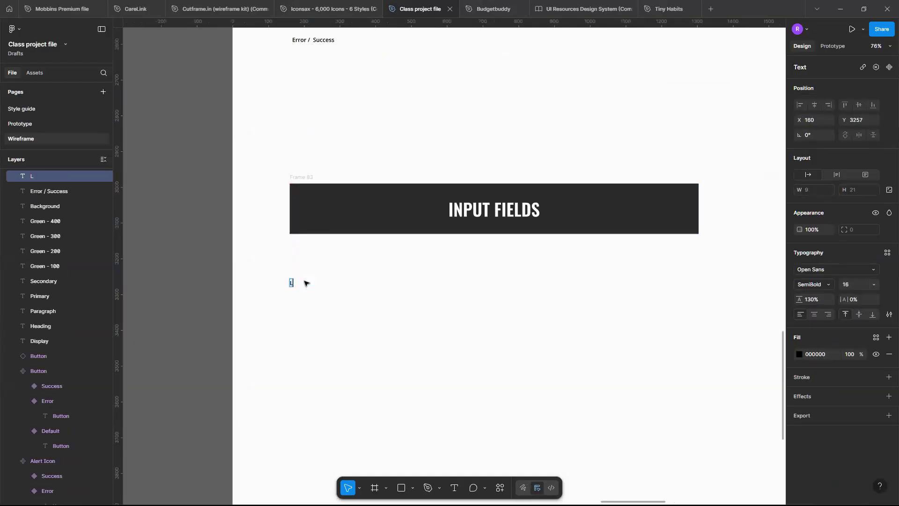
text(abel)
key(Escape)
Duplicate the "Label" text directly below itself in the INPUT FIELDS section and change the copy to "Text field".
mouse_move(302, 283)
mouse_down()
mouse_move(307, 322)
mouse_move(303, 298)
mouse_up()
double_click(300, 301)
text(T)
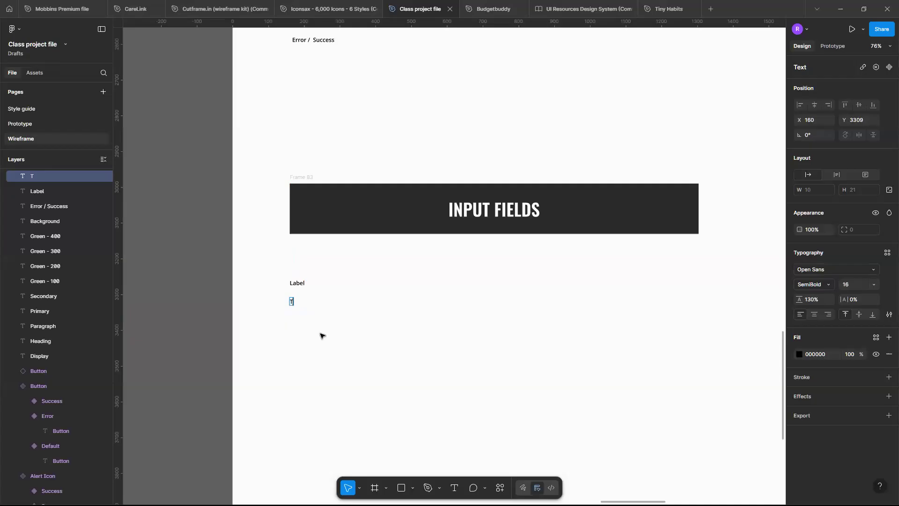
text(ext field)
key(Escape)
Duplicate the "Text field" label directly below itself and change the copy to "Sub text".
drag(308, 303, 308, 320)
double_click(308, 321)
text(S)
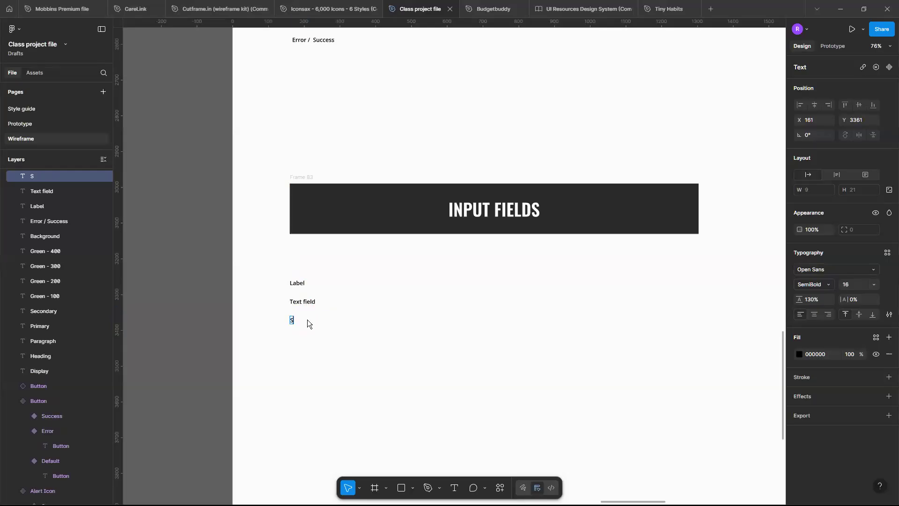
text(ub text)
key(Escape)
click(366, 355)
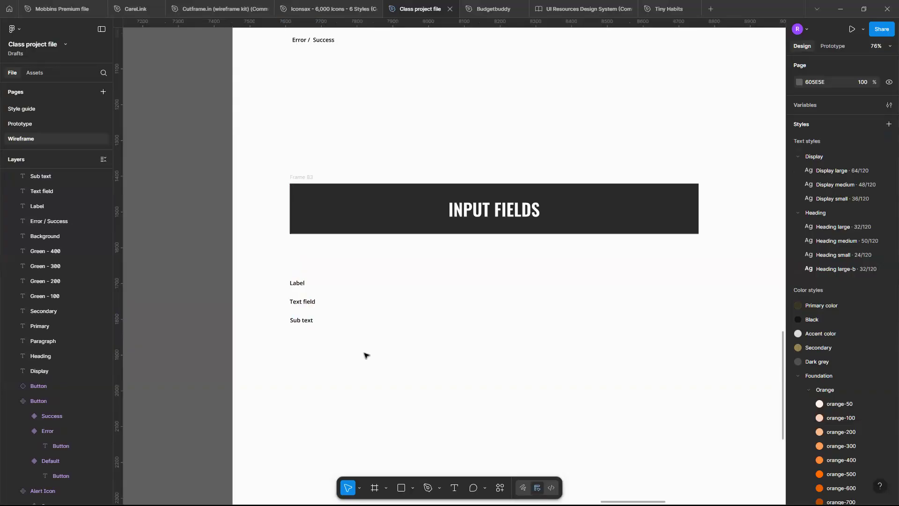
Copy the "Label" text to its right at the same height and draw a rectangle about 613 × 68 below the copy.
click(302, 287)
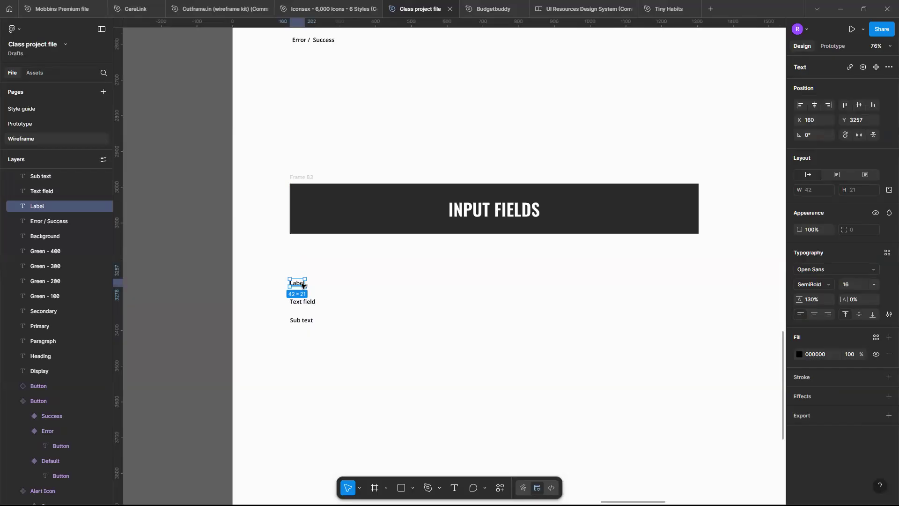
mouse_move(302, 285)
mouse_down()
mouse_move(380, 283)
mouse_move(479, 320)
mouse_up()
click(382, 374)
key(r)
mouse_move(547, 319)
mouse_down()
mouse_move(617, 316)
mouse_move(573, 317)
mouse_move(583, 316)
mouse_up()
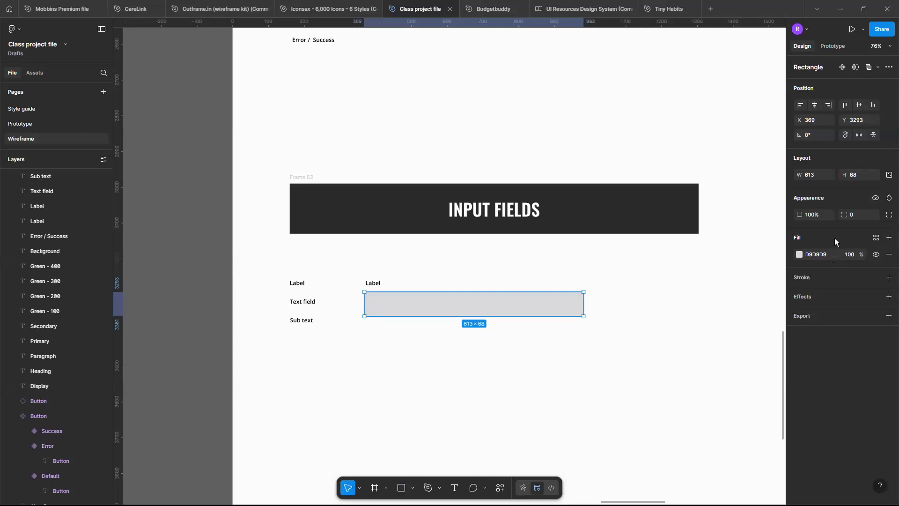
Remove the rectangle's grey fill and give it a black 000000 inside stroke with a weight of 2.
click(888, 254)
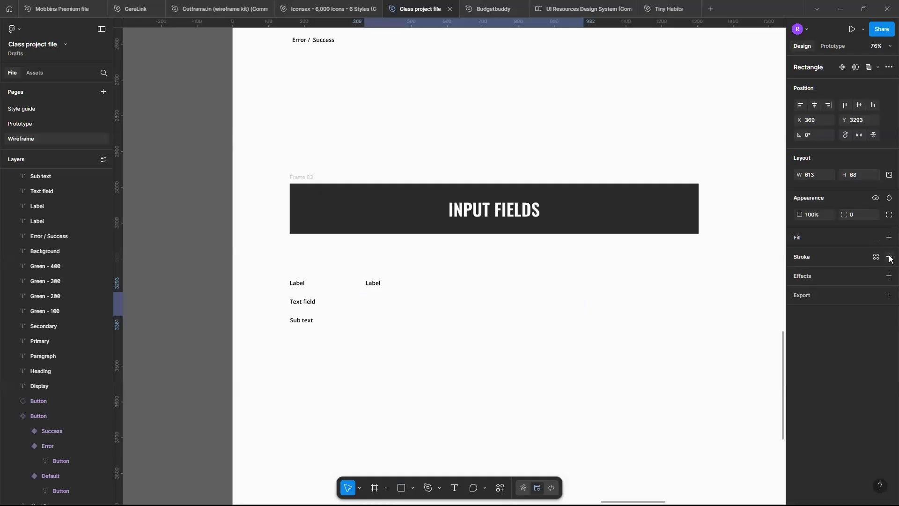
click(889, 256)
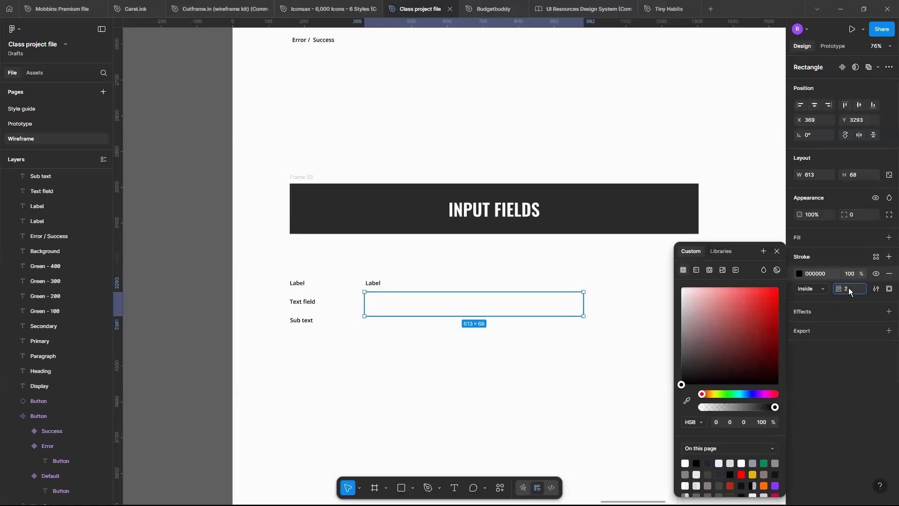
key(Return)
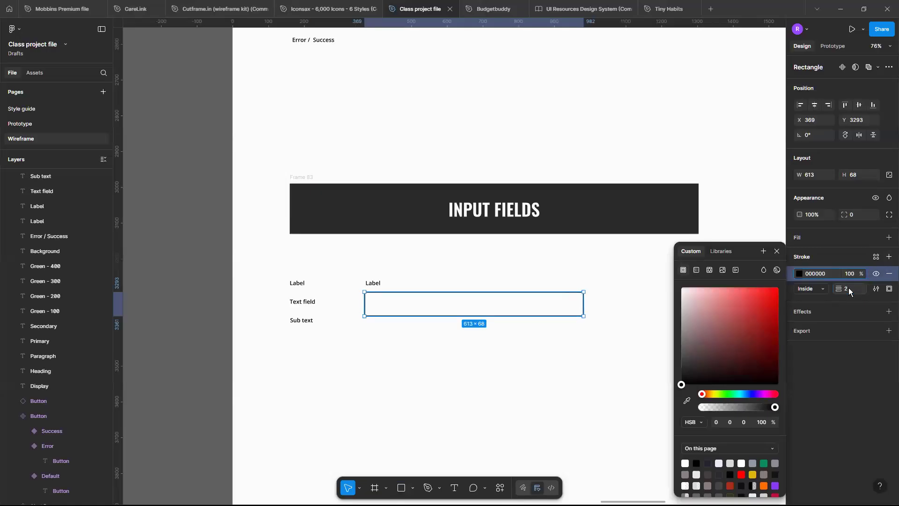
Try corner radii of 4 and 8 on the outlined rectangle.
click(865, 215)
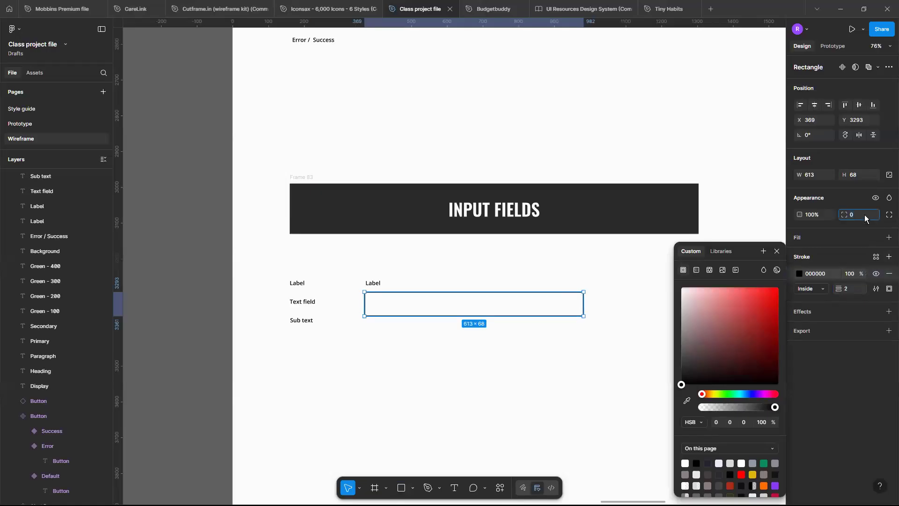
text(4)
key(Return)
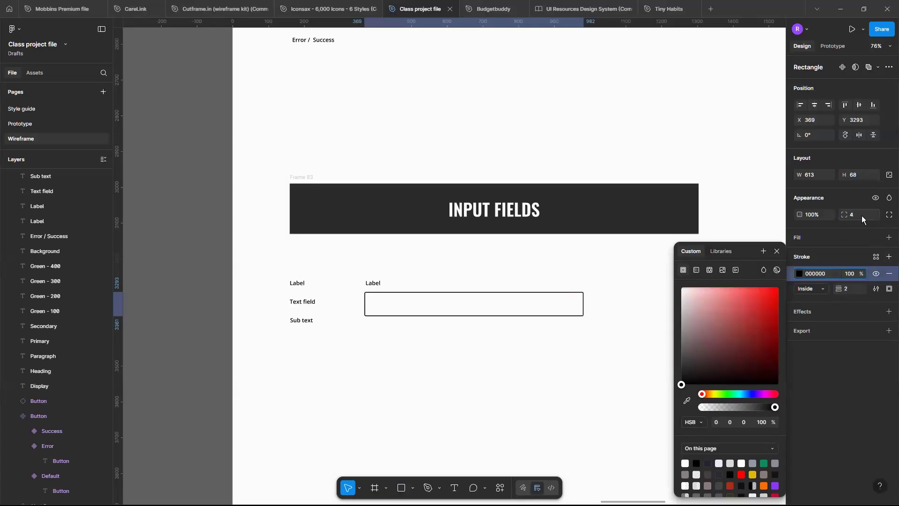
click(861, 215)
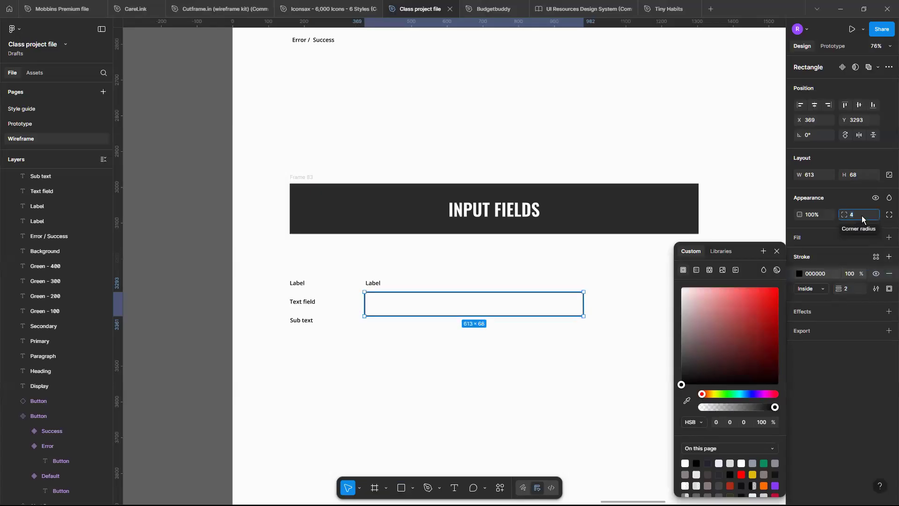
text(8)
key(Return)
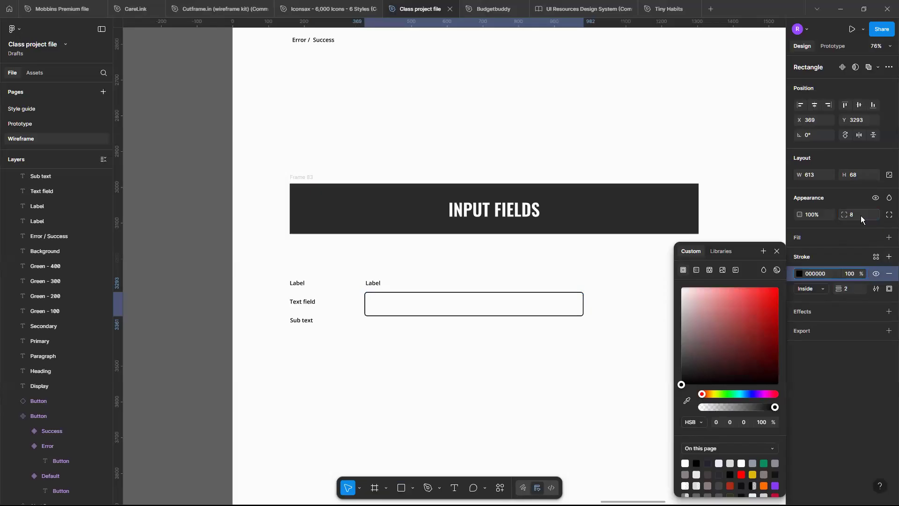
Set the outlined rectangle's corner radius to 16 and extend its lower edge to a height of about 85.
click(861, 216)
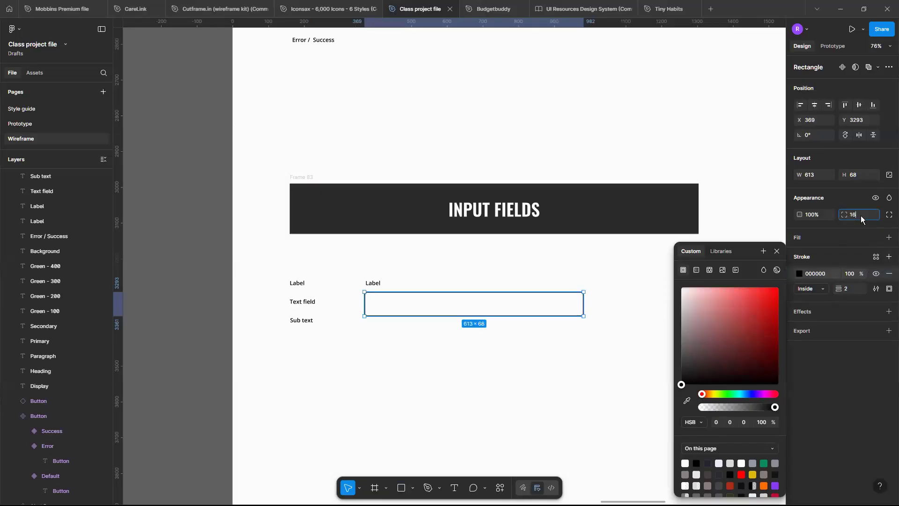
key(Return)
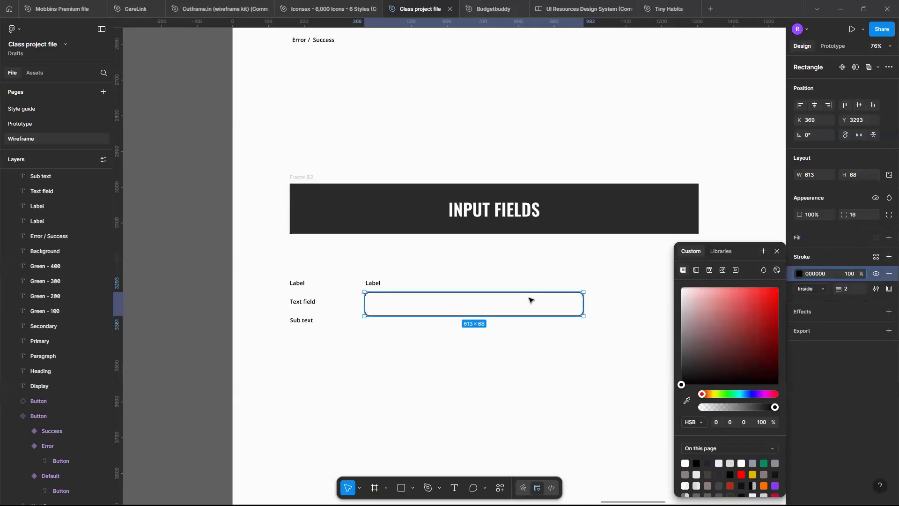
mouse_move(524, 320)
mouse_down()
mouse_move(523, 333)
mouse_move(524, 322)
mouse_up()
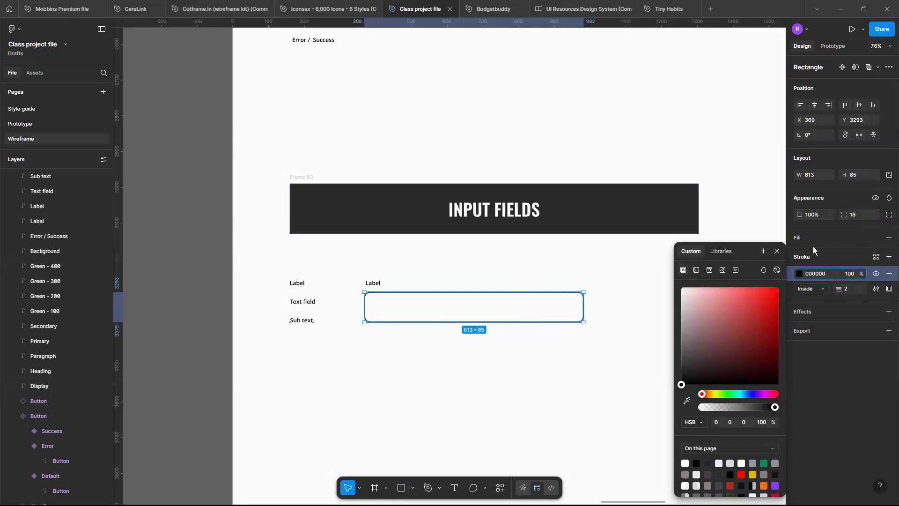
click(776, 251)
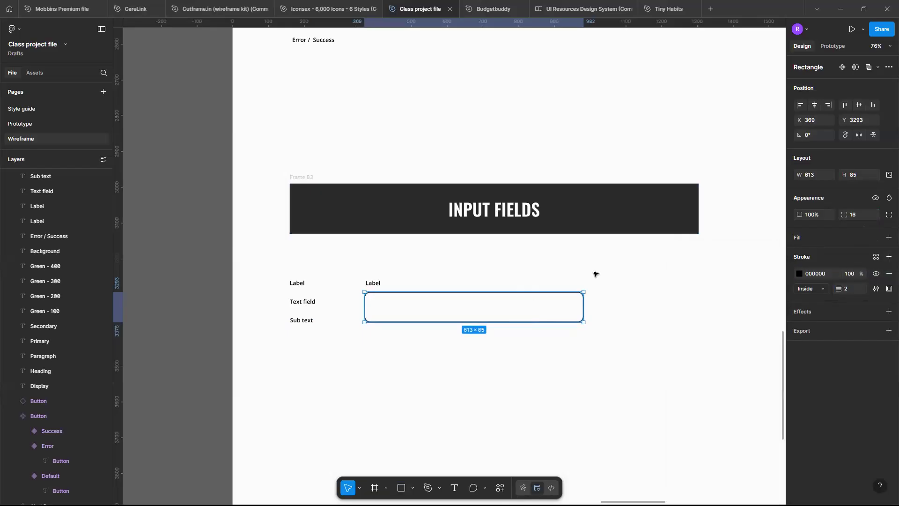
scroll(522, 299, left, 3)
scroll(522, 299, up, 5)
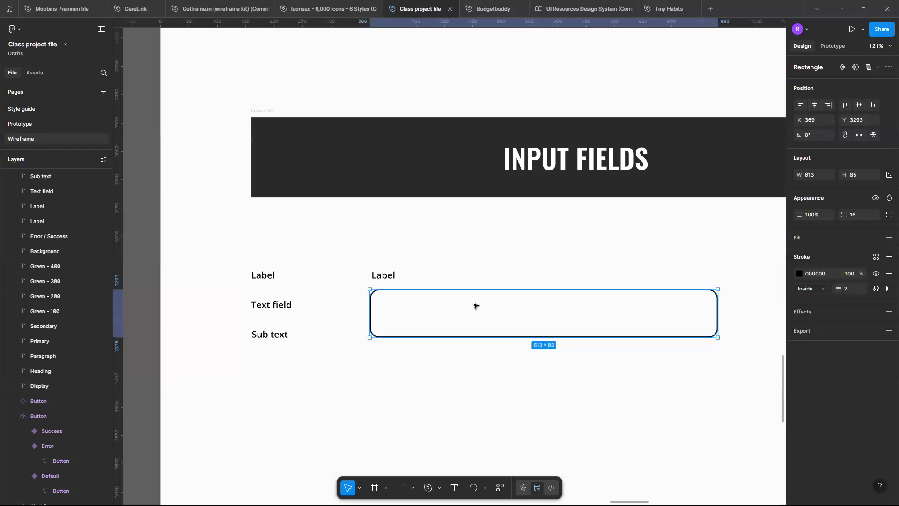
Set the outlined rectangle's height to 40.
click(512, 312)
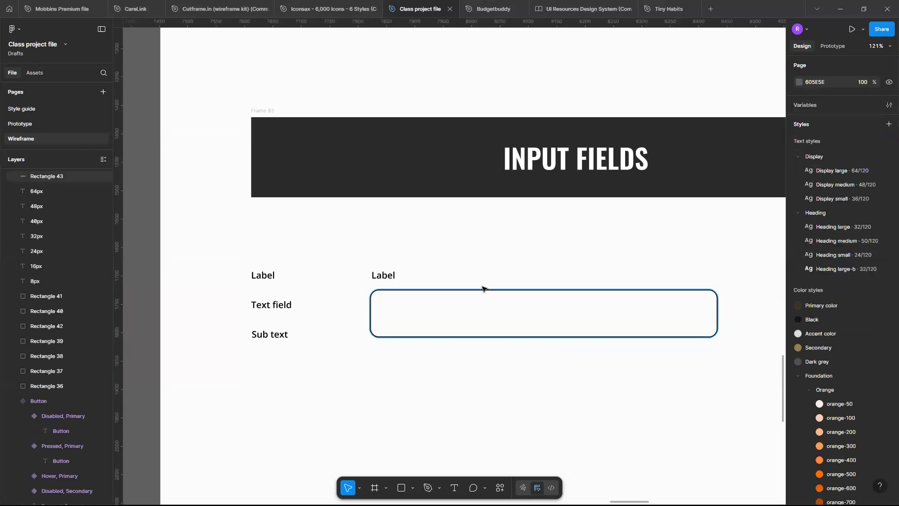
click(422, 291)
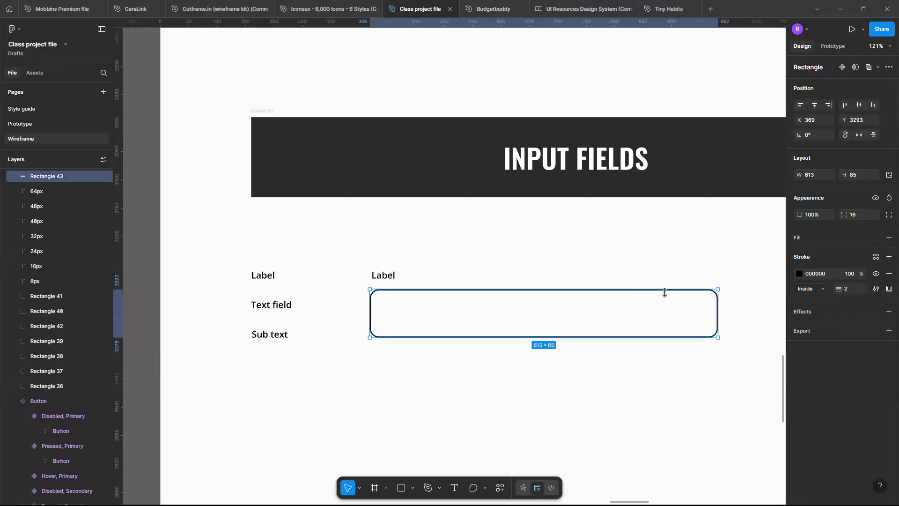
scroll(665, 291, up, 3)
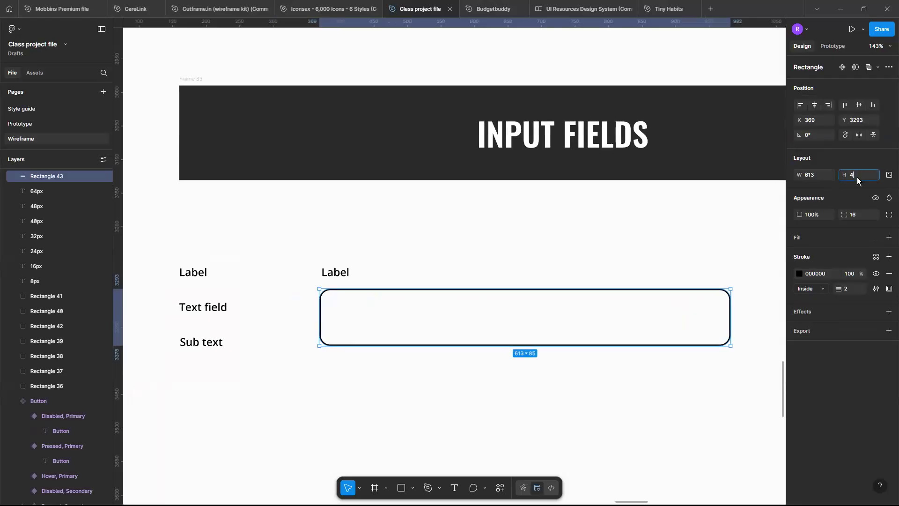
key(Return)
scroll(577, 216, up, 5)
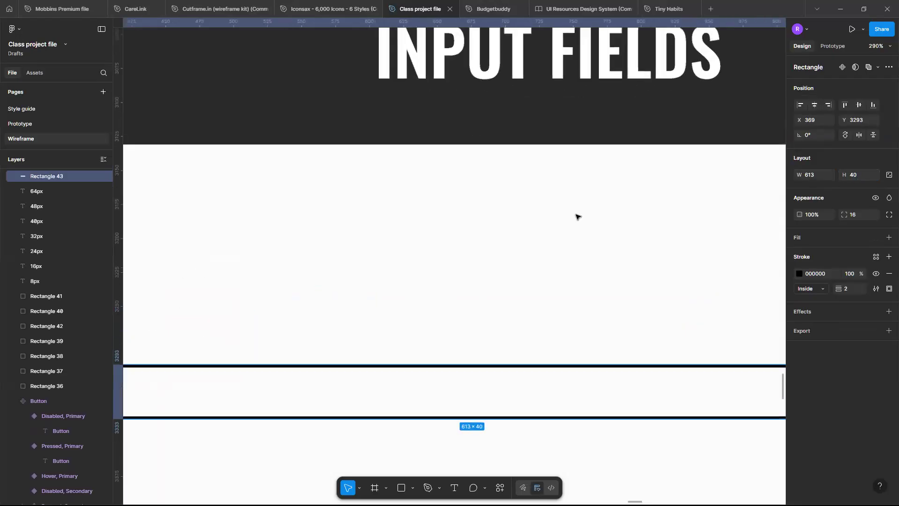
scroll(578, 217, down, 15)
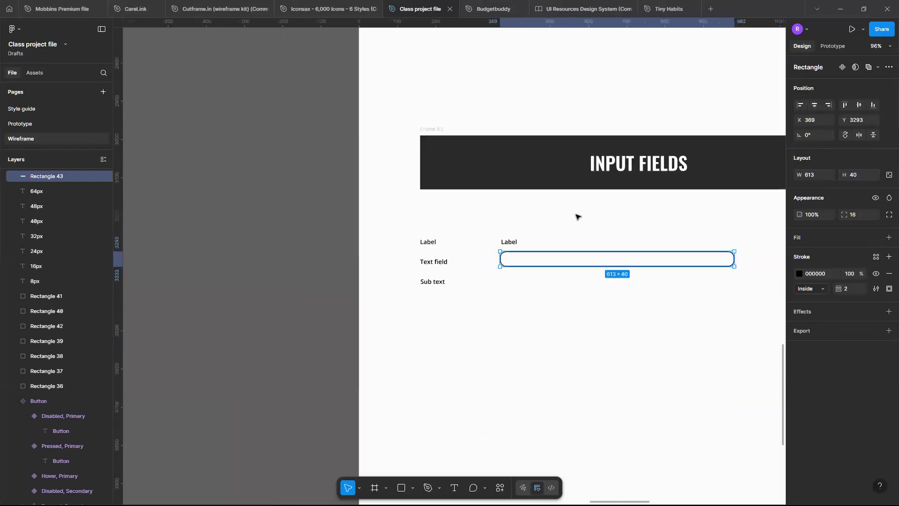
scroll(579, 215, up, 8)
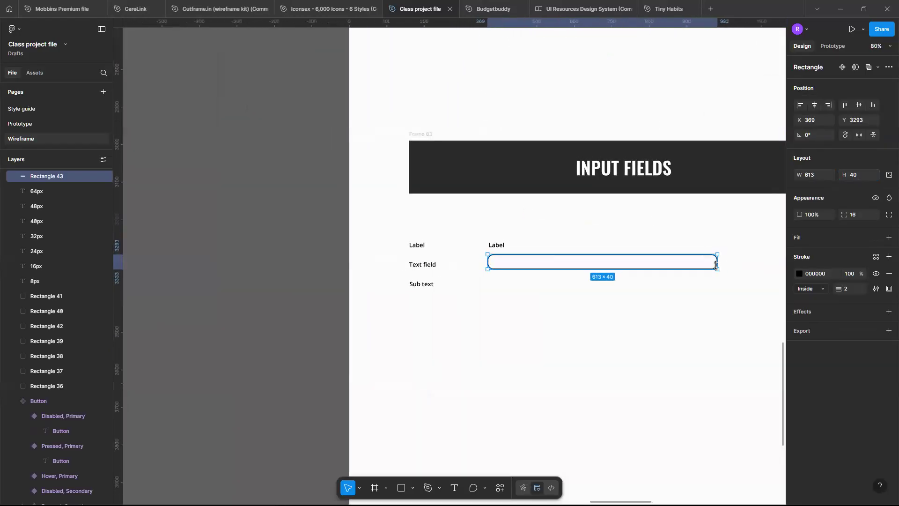
Shorten the outlined rectangle to a width of about 173, then widen it to about 256.
drag(717, 261, 554, 263)
scroll(554, 264, up, 8)
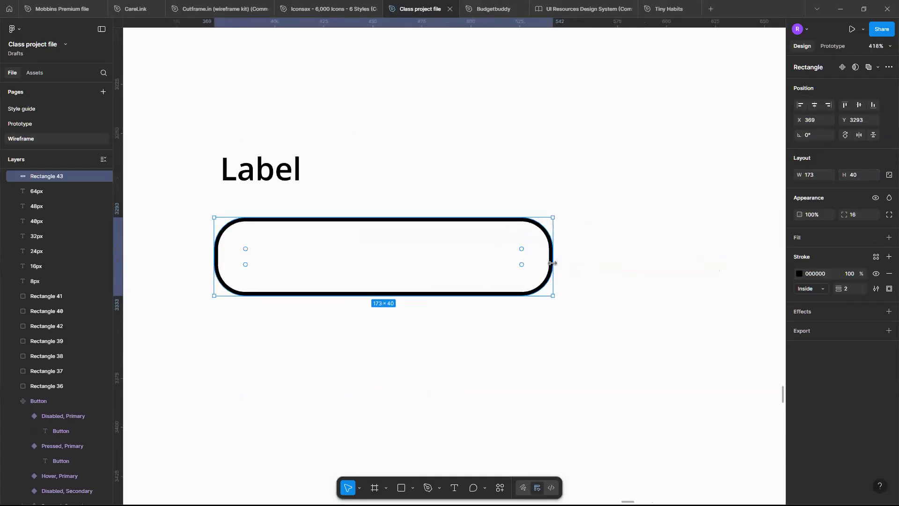
scroll(553, 265, down, 6)
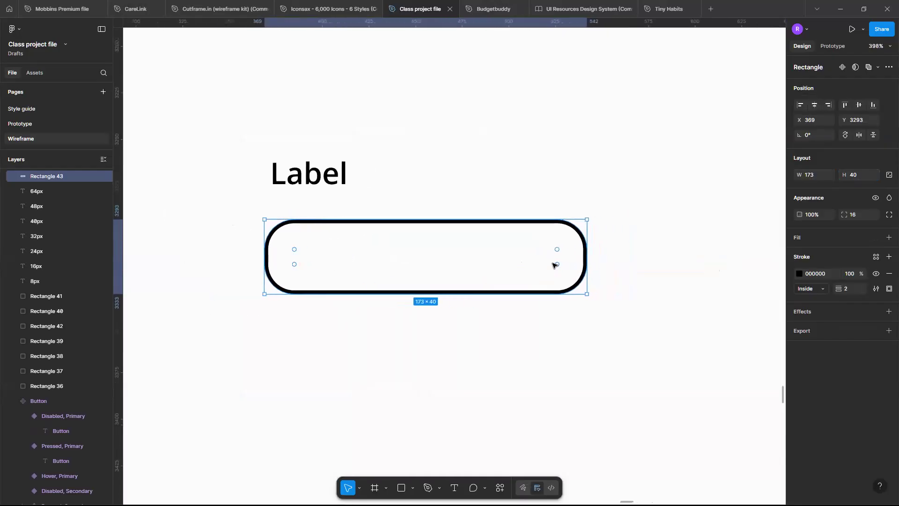
scroll(552, 266, down, 2)
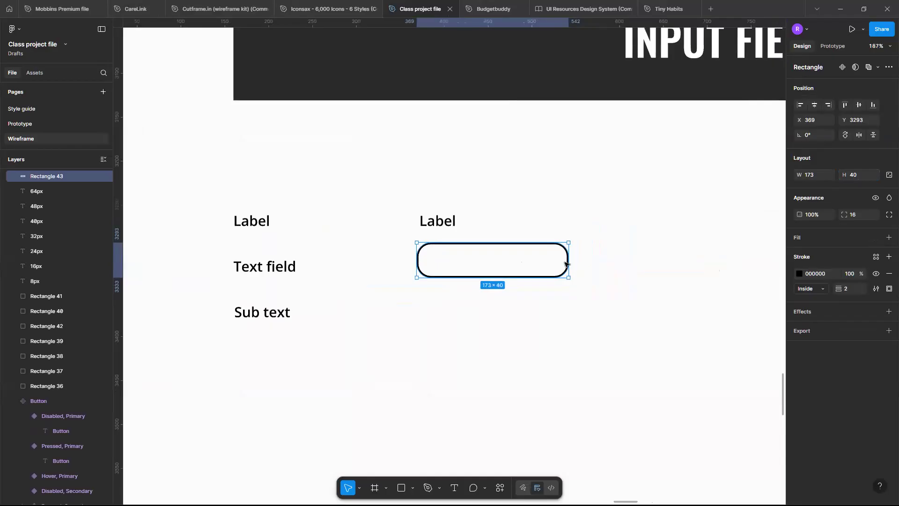
drag(570, 262, 642, 260)
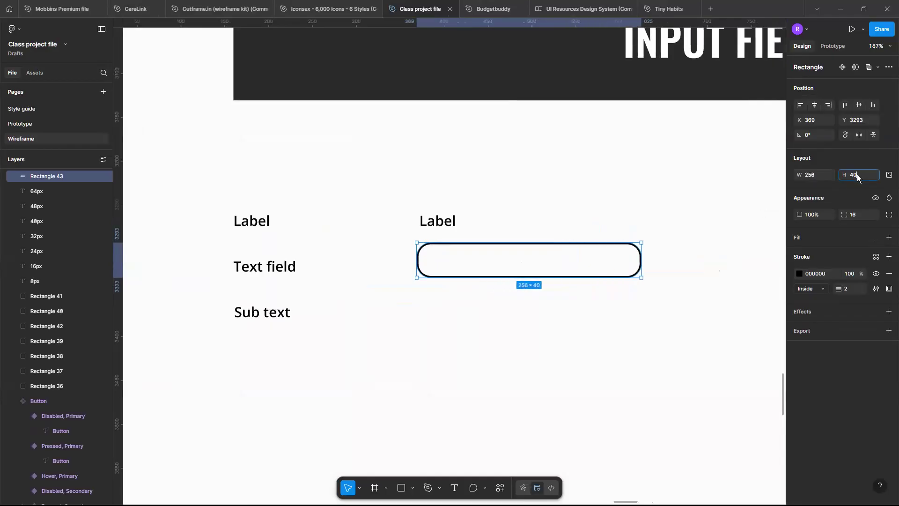
Set the outlined rectangle's height to 44 and thin its stroke, trying a weight of 1.5 before settling on 1.
click(856, 174)
text(44)
key(Return)
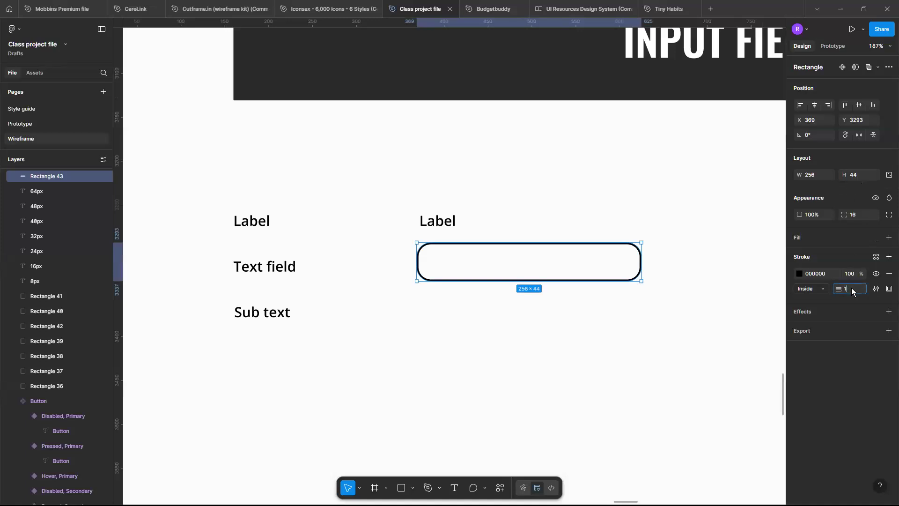
key(Return)
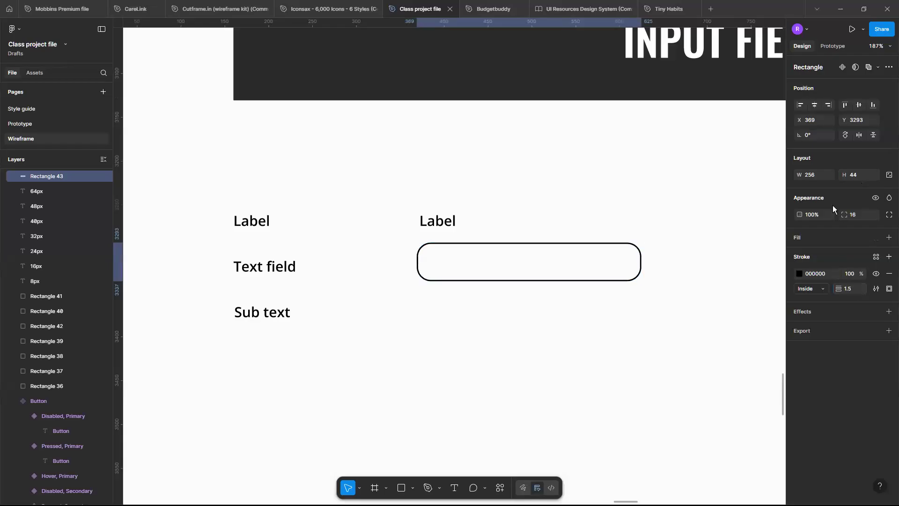
text(1)
key(Return)
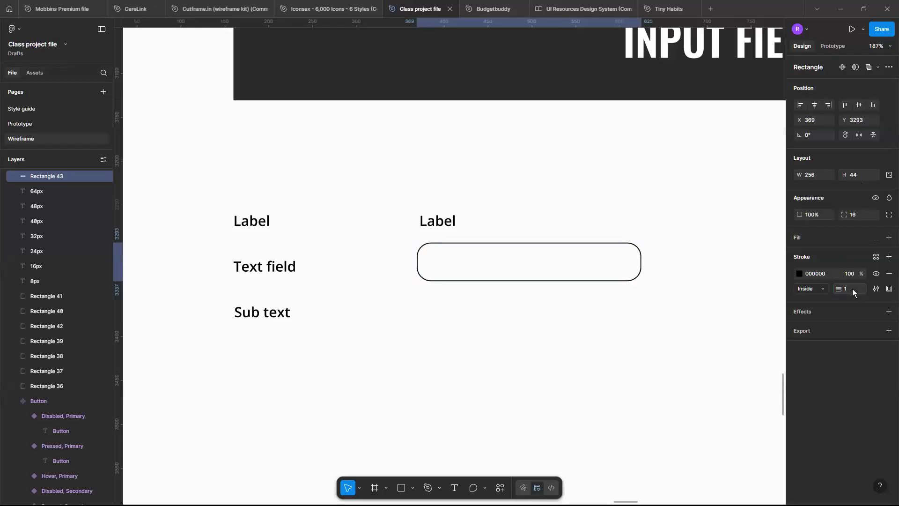
Set the outlined rectangle's corner radius to 12 and extend its right edge to a width of about 314.
click(860, 214)
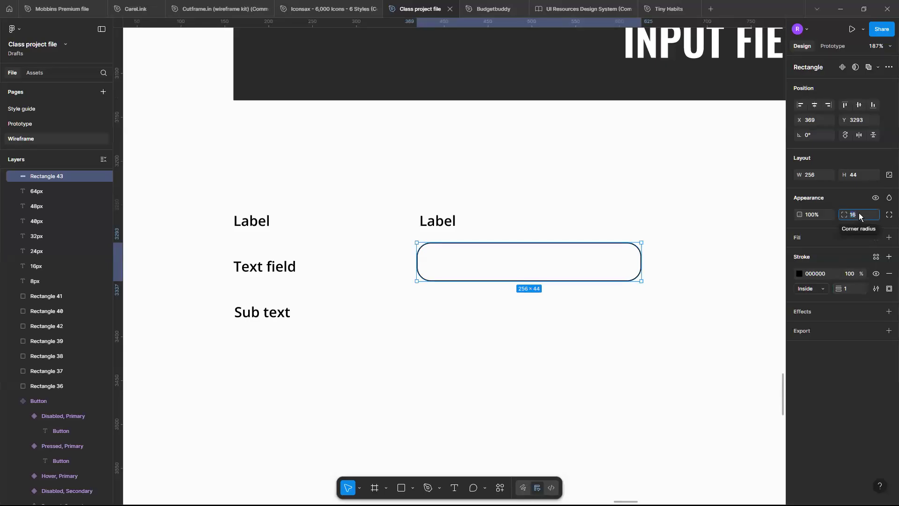
key(Return)
scroll(629, 260, up, 5)
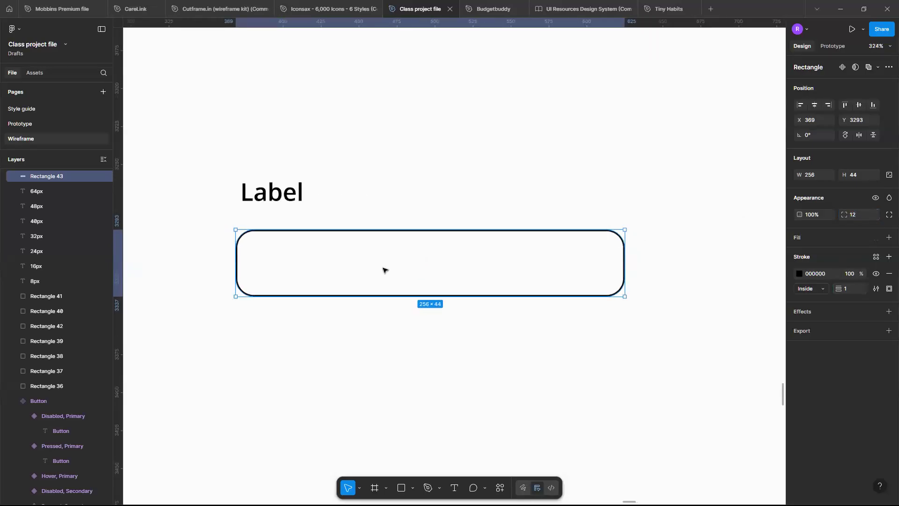
scroll(422, 265, down, 3)
scroll(629, 250, down, 2)
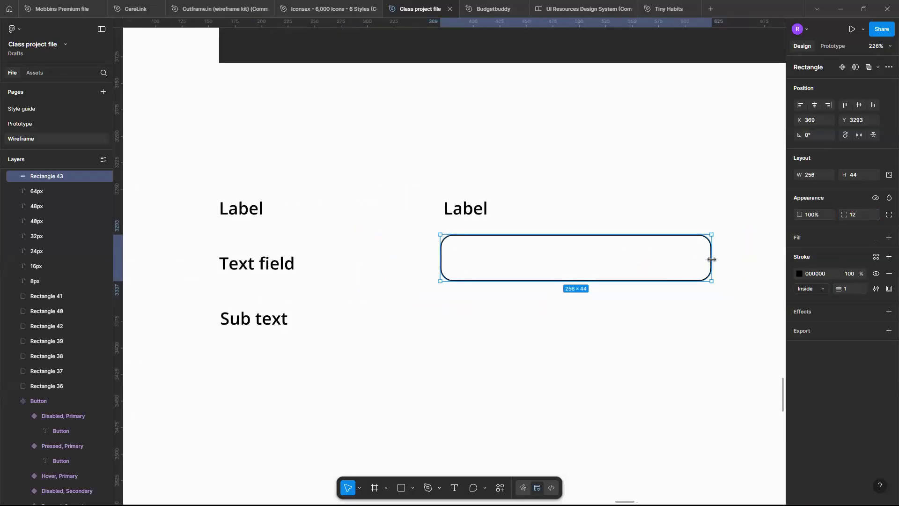
drag(757, 257, 772, 253)
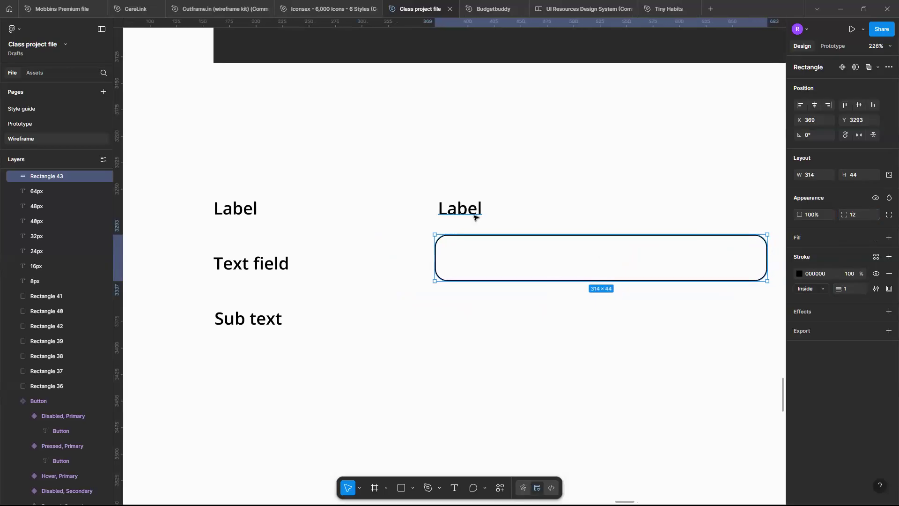
Wrap the "Label" text and the rectangle below it in a vertical auto layout frame with a gap of 8.
click(474, 217)
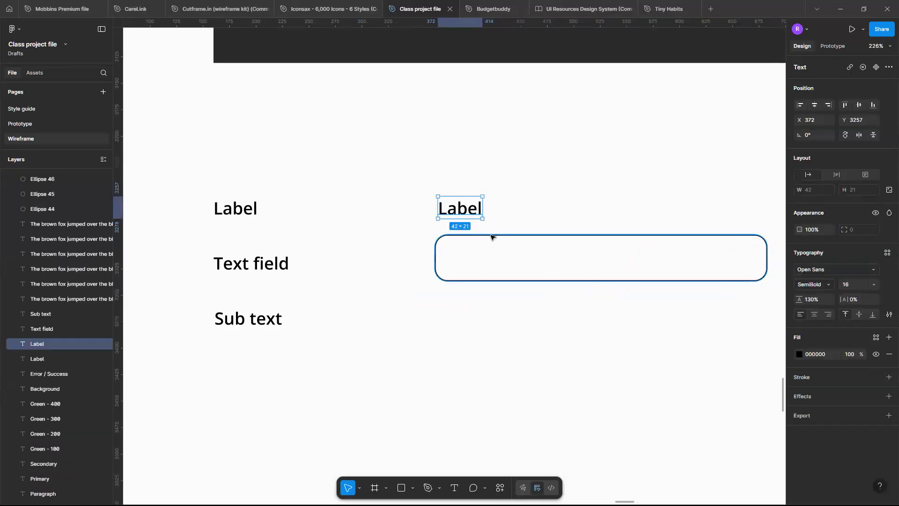
shift+click(491, 237)
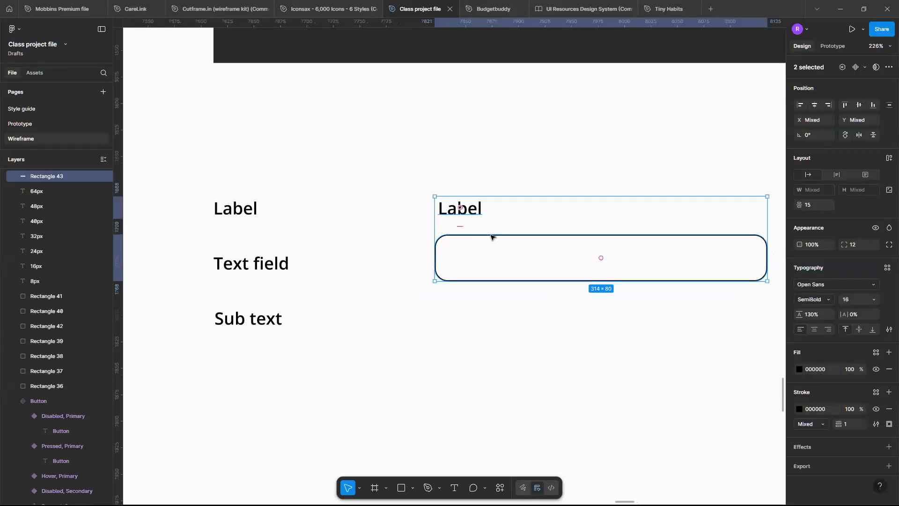
key(shift+a)
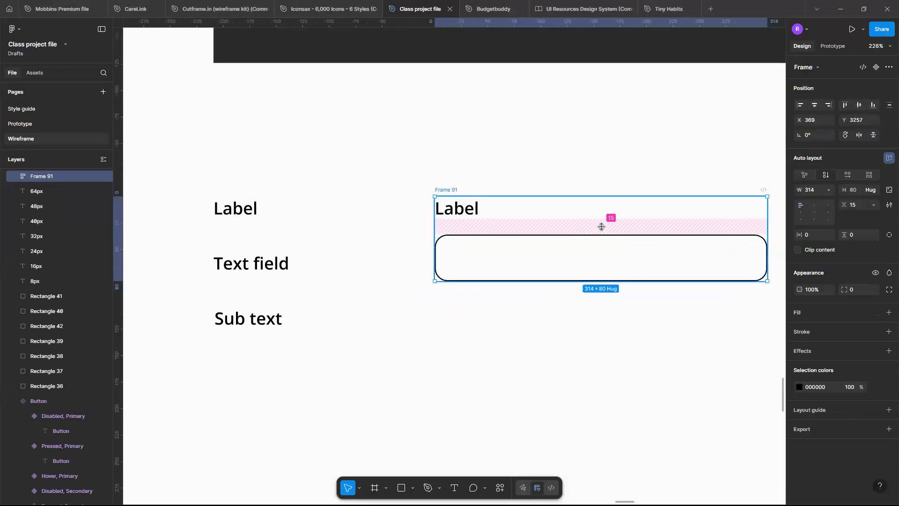
key(8)
key(ctrl+z)
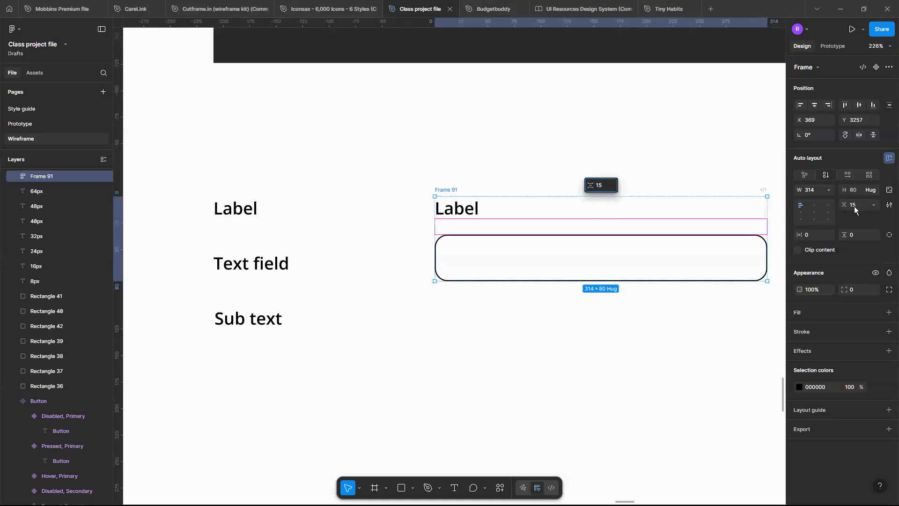
key(Return)
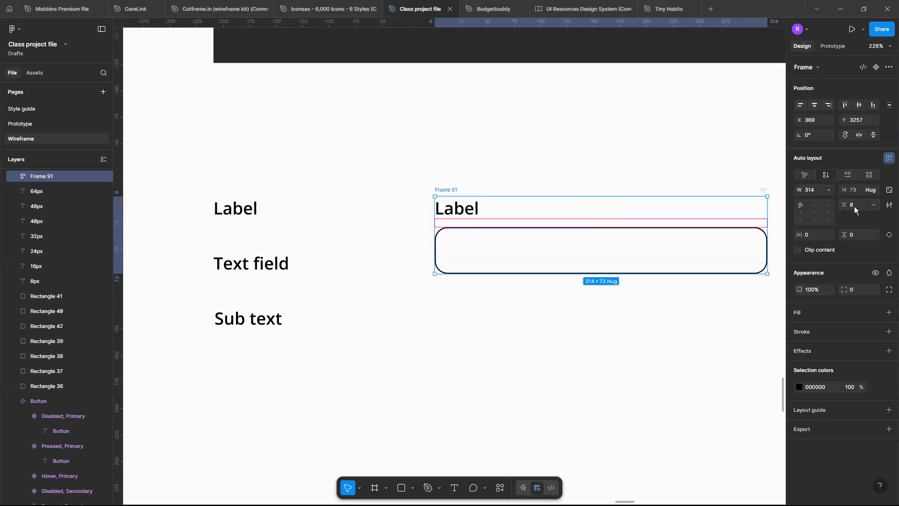
click(613, 221)
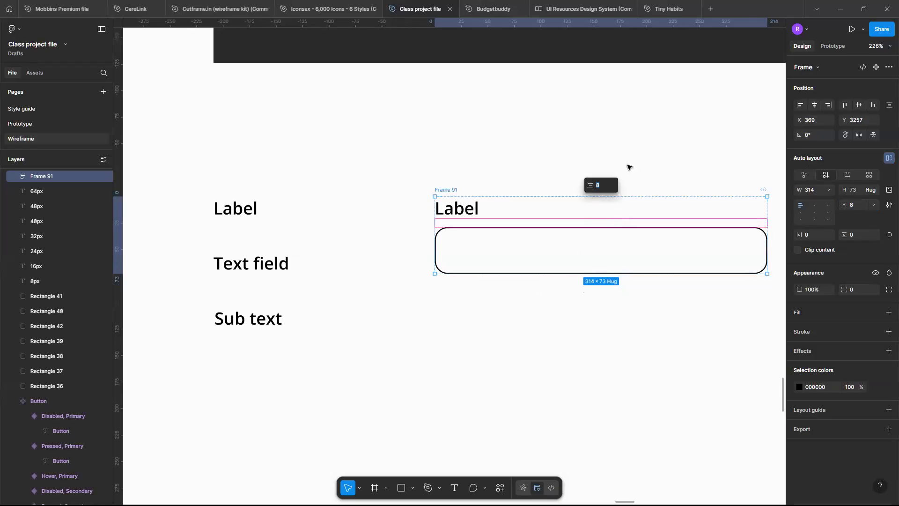
click(563, 320)
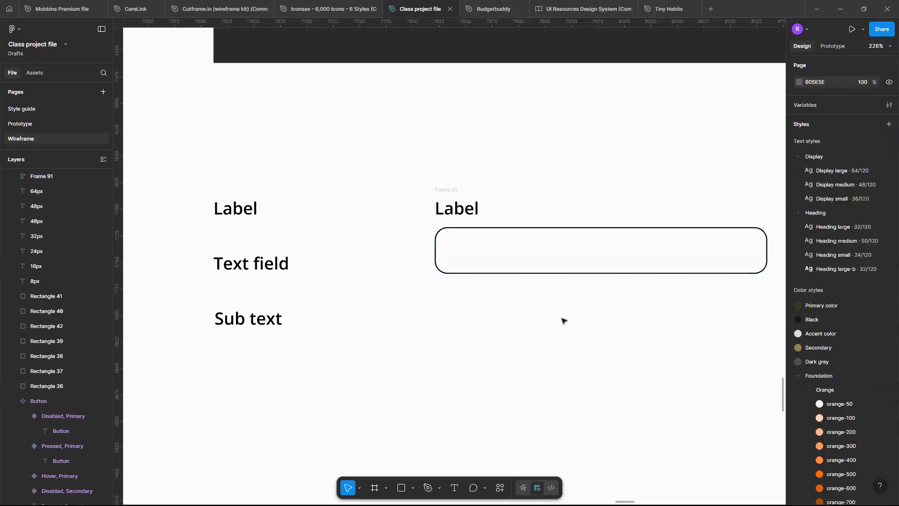
Duplicate the "Label" text inside the auto layout frame and place the copy below the outlined rectangle.
scroll(418, 241, right, 3)
scroll(418, 241, down, 1)
click(395, 226)
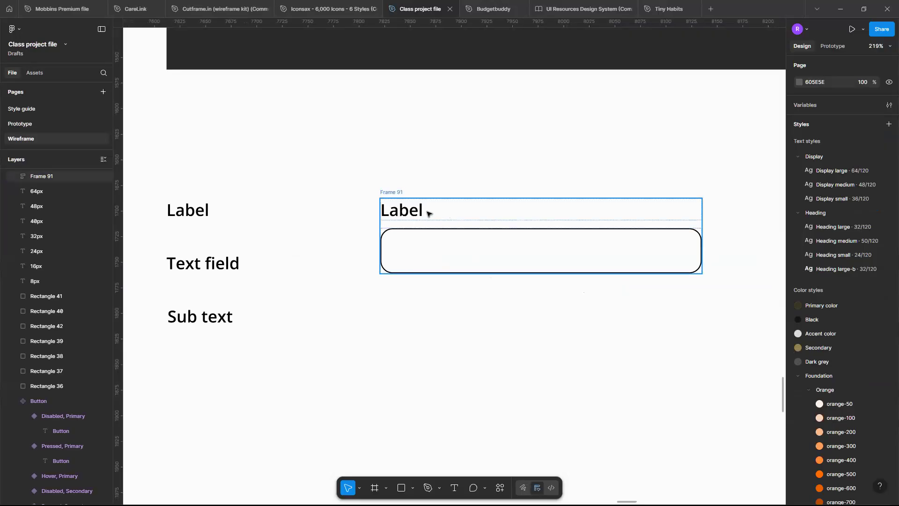
double_click(404, 215)
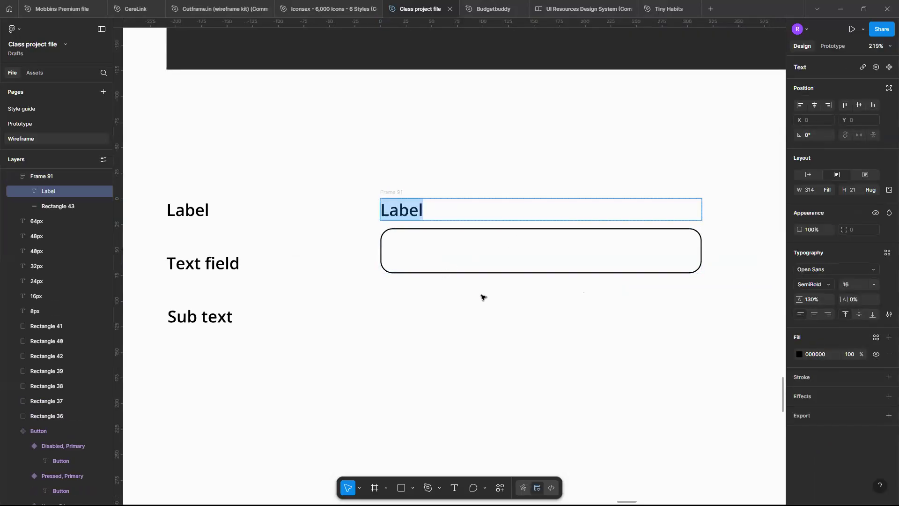
key(Escape)
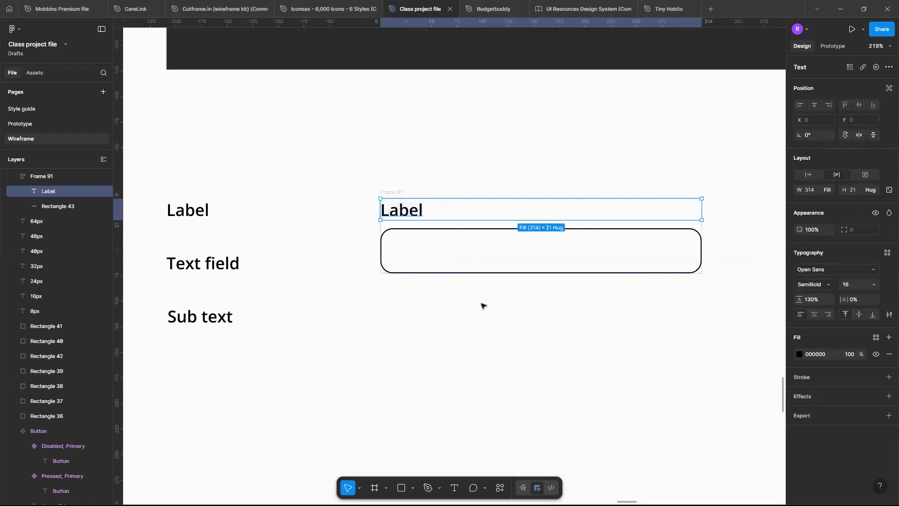
key(ctrl+d)
key(Down)
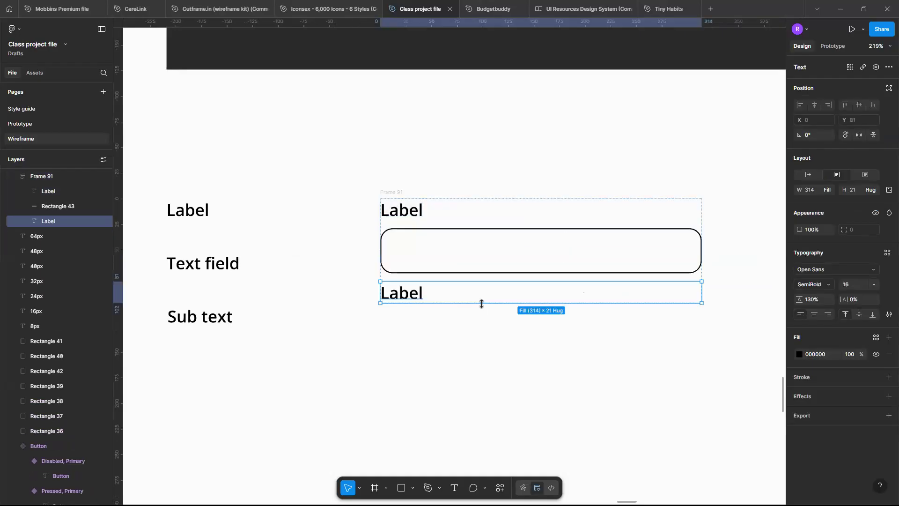
Right-align the copied label below the rectangle and change its text to "Forgot password?".
click(827, 314)
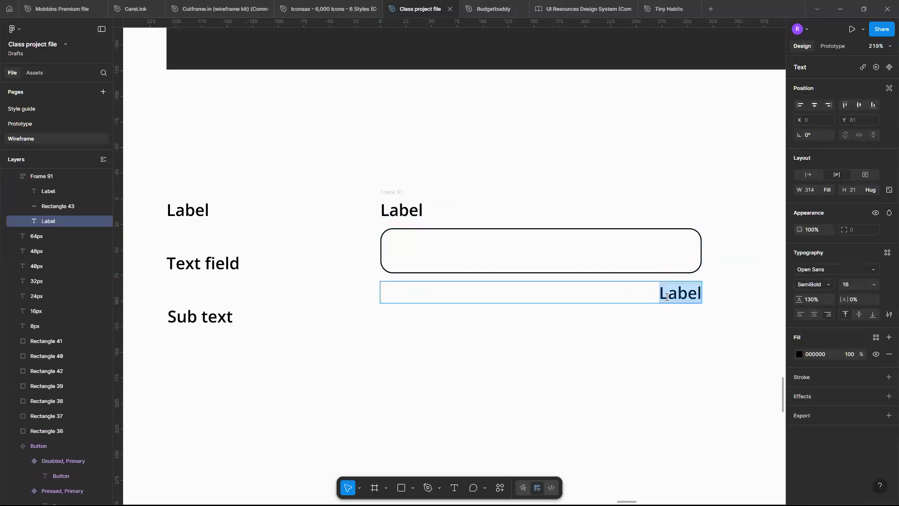
text(F)
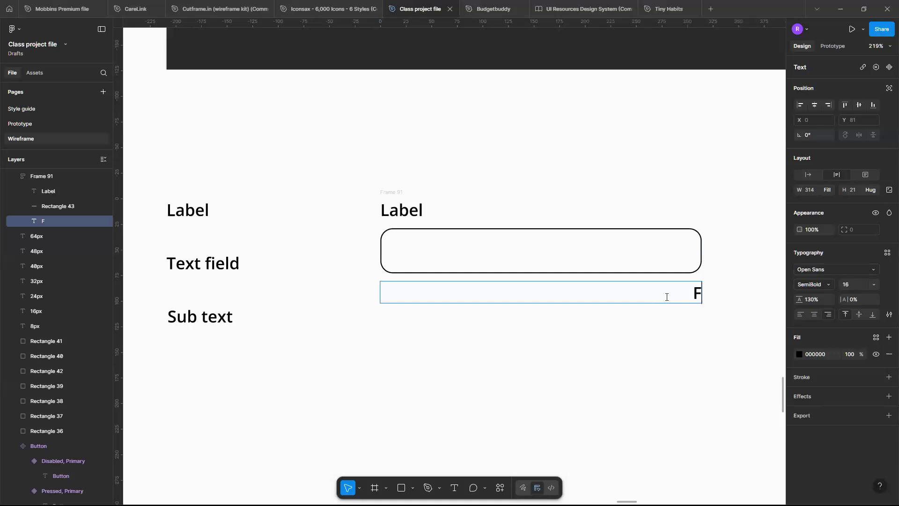
text(orgot password?)
key(Left)
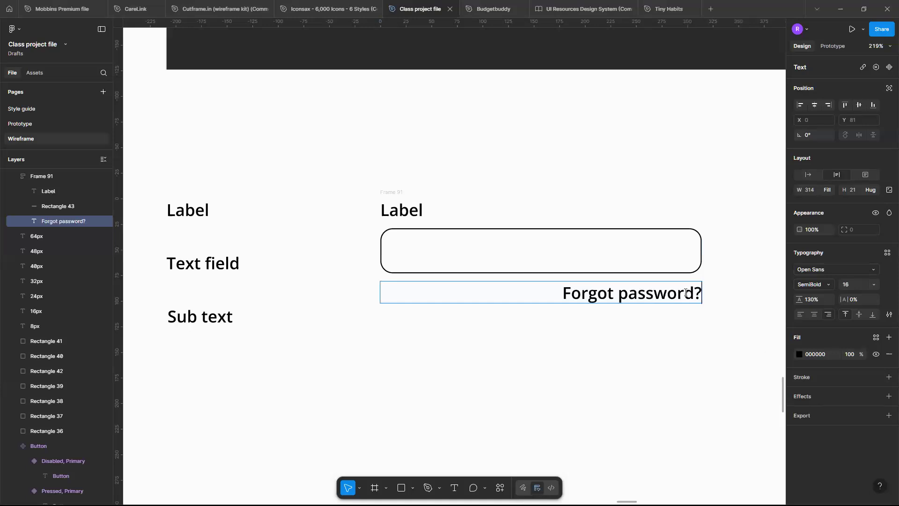
key(Escape)
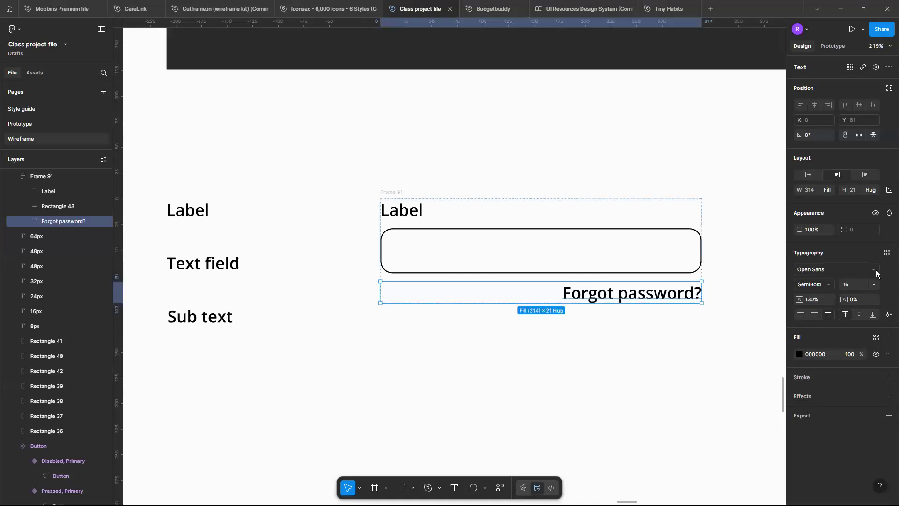
Set the font size of the "Forgot password?" text to 12 and deselect it.
click(875, 286)
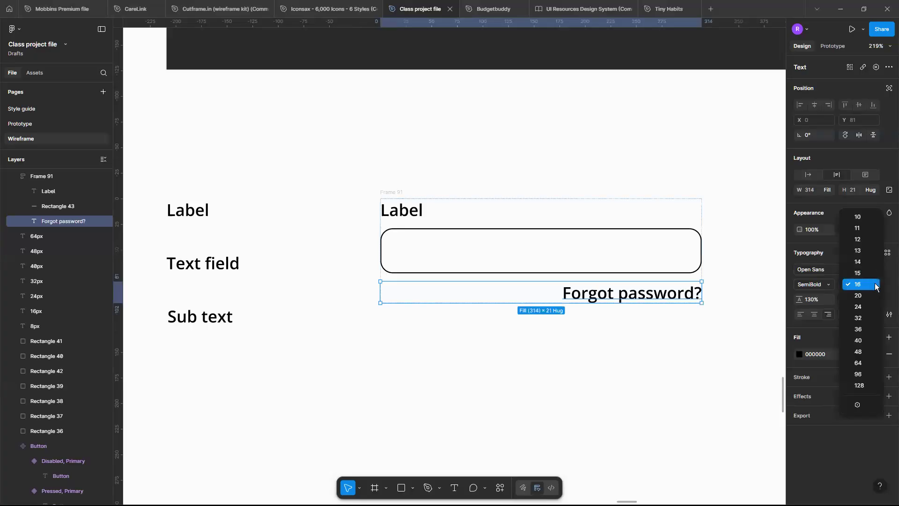
click(864, 239)
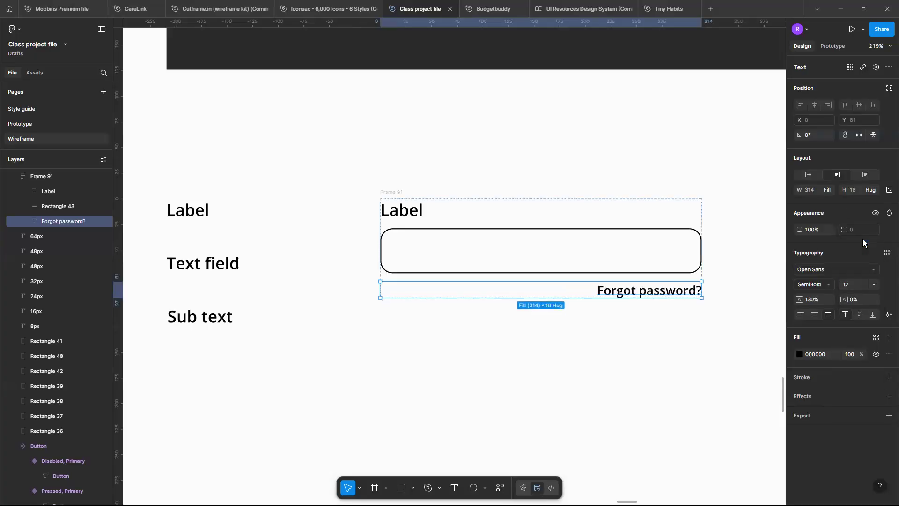
click(624, 344)
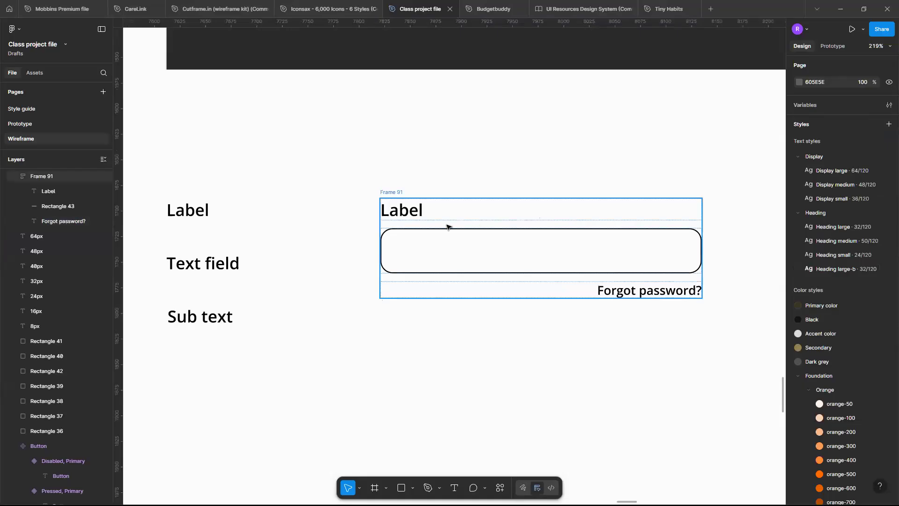
Change the "Label" text above the outlined rectangle to "Password".
click(419, 210)
double_click(419, 210)
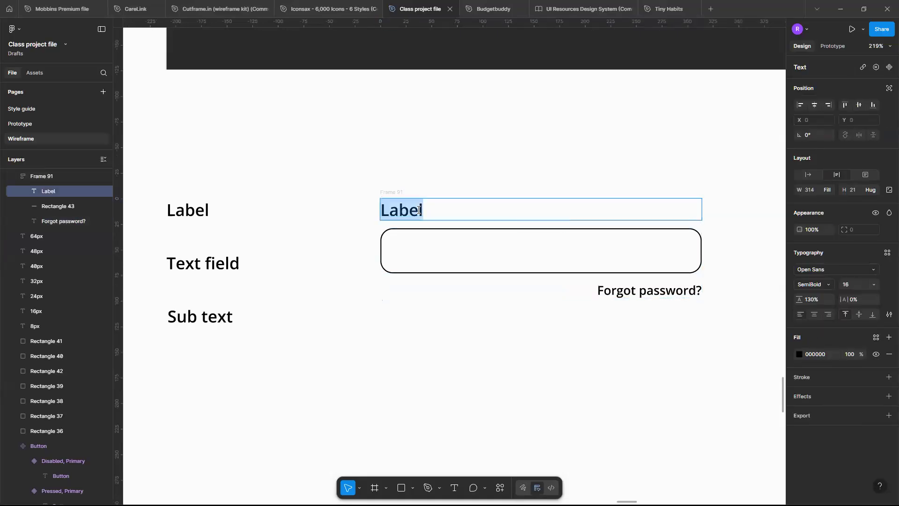
text(P)
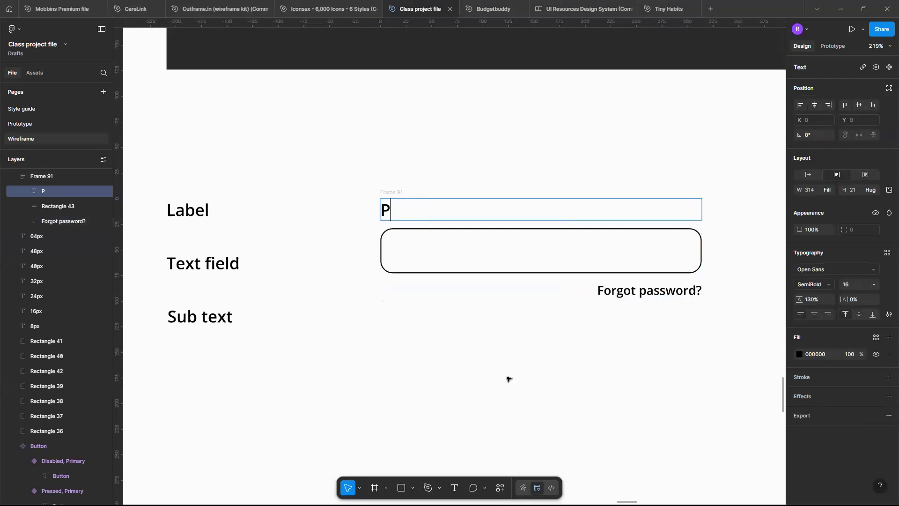
text(assword)
click(525, 376)
Hide the fill of the "Forgot password?" text below the password field and deselect it.
scroll(525, 376, down, 1)
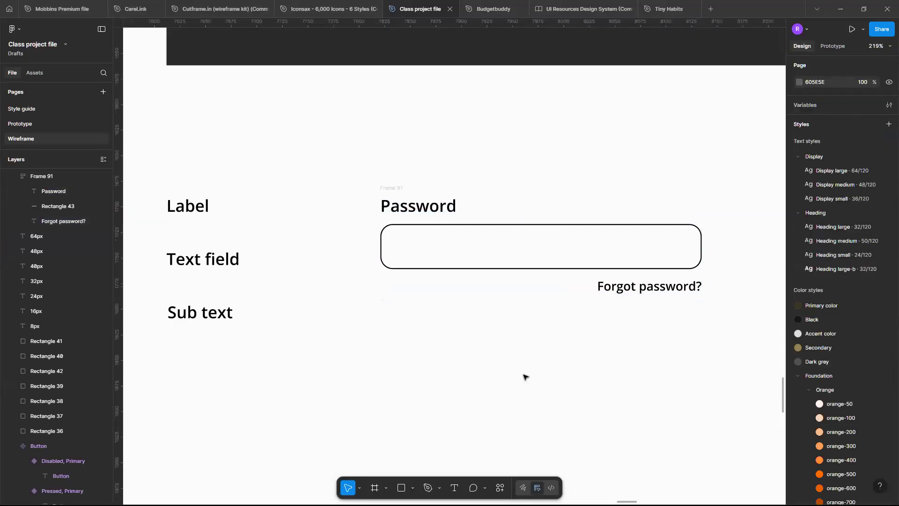
scroll(524, 376, down, 2)
scroll(536, 341, right, 2)
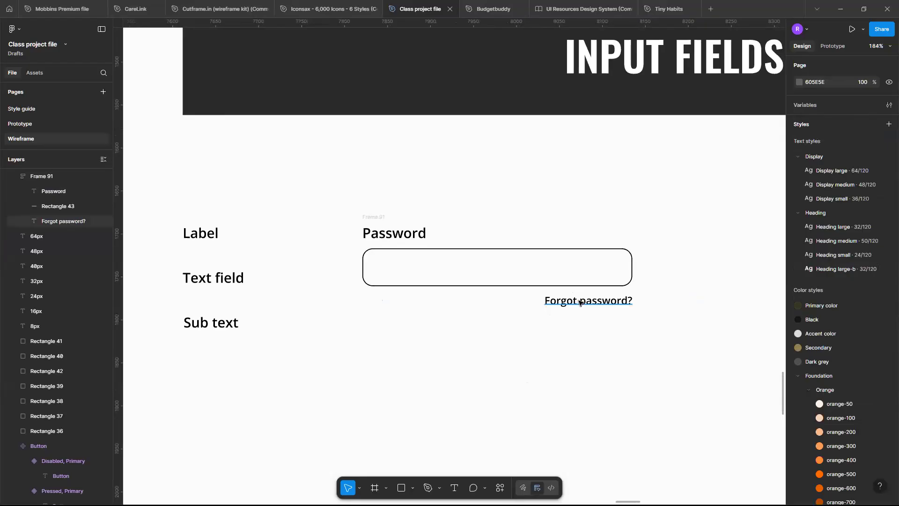
click(546, 258)
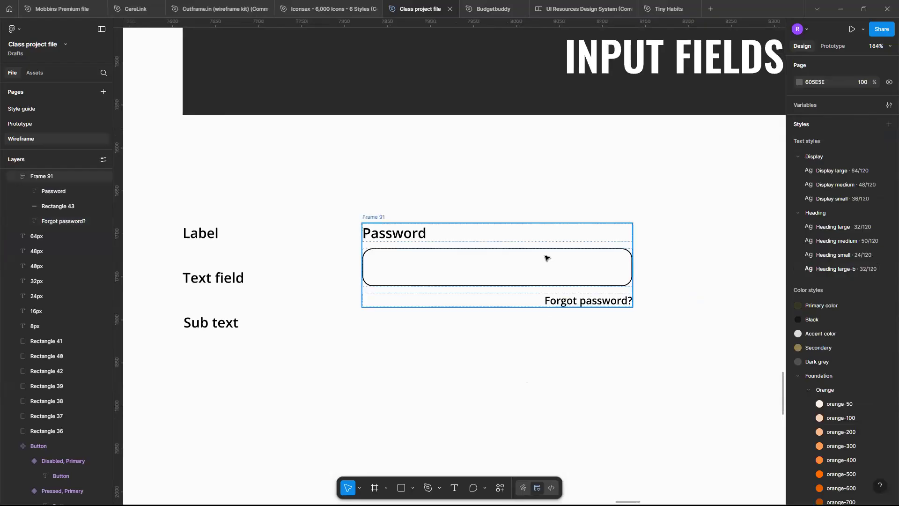
click(589, 302)
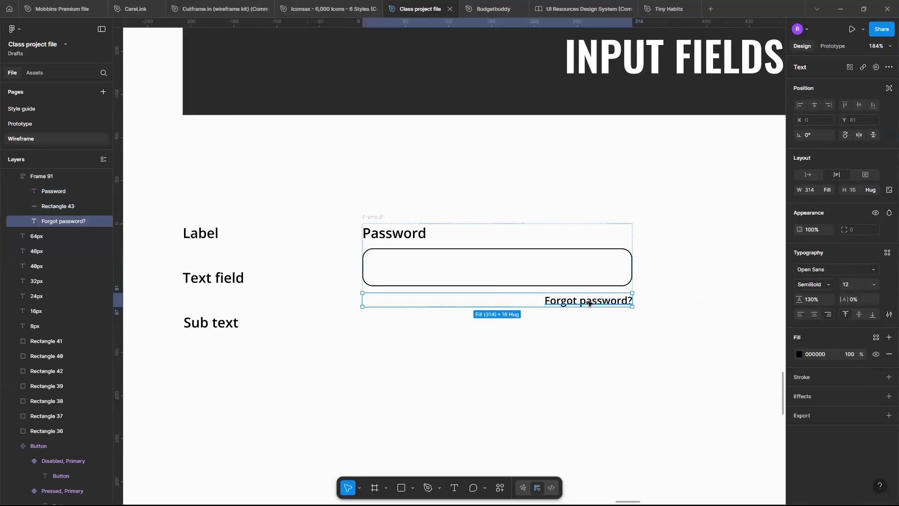
click(876, 355)
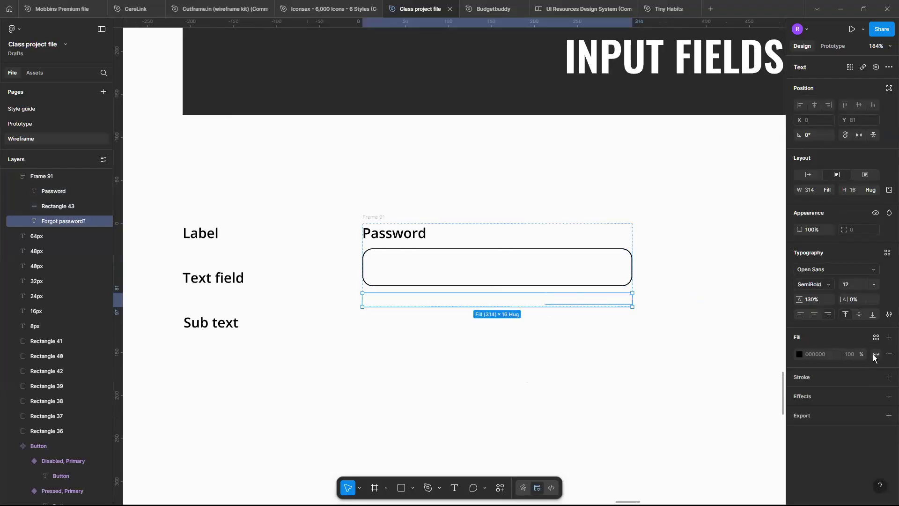
click(590, 347)
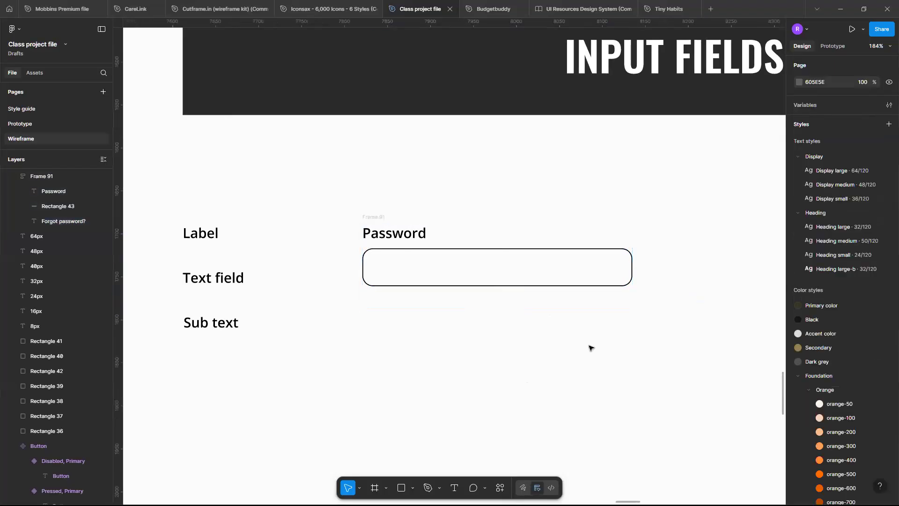
Duplicate the password field frame directly below the original and change the copy's label to "Confirm password".
drag(533, 240, 409, 336)
double_click(415, 329)
double_click(414, 330)
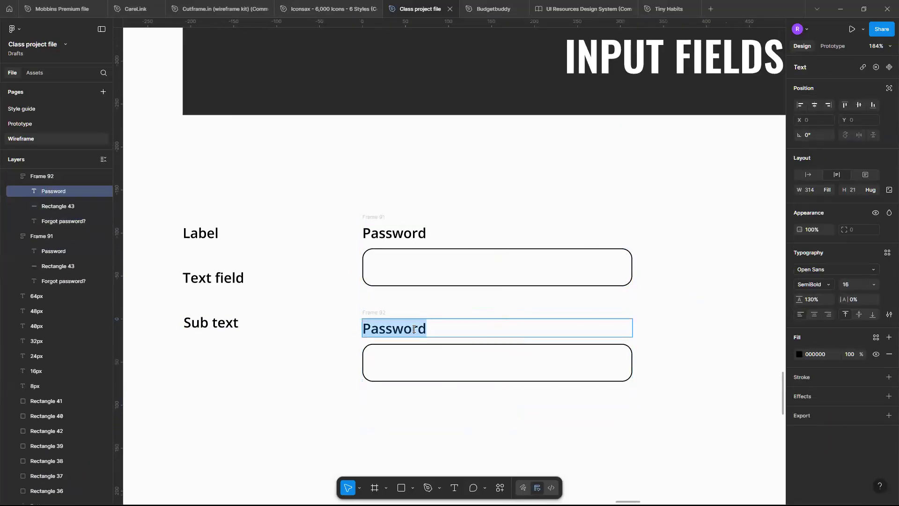
text(C)
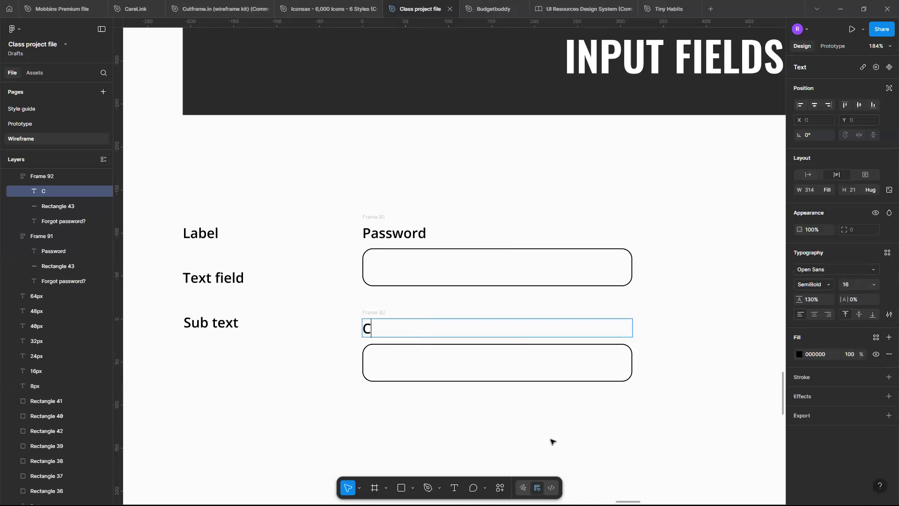
text(onfirm password)
click(646, 422)
Look over the style guide sections around INPUT FIELDS, including the check box, shadow, color and grid areas.
scroll(696, 413, down, 3)
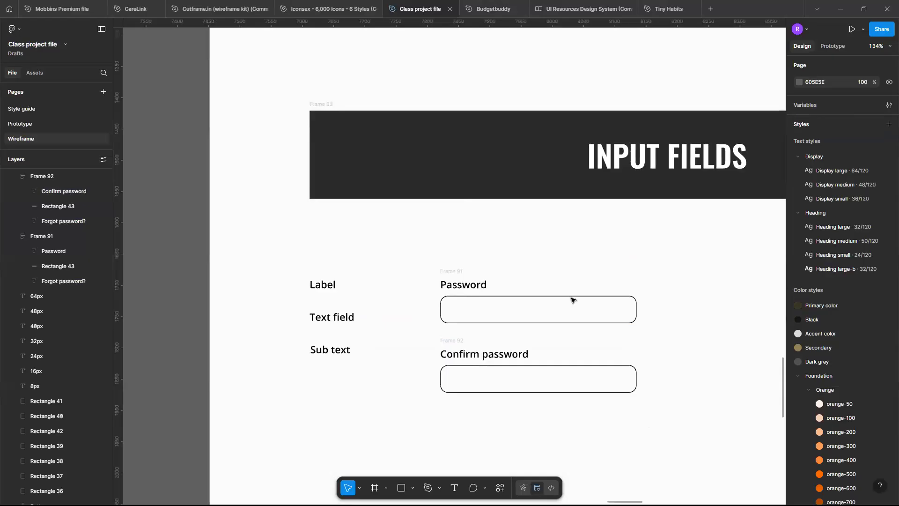
scroll(572, 300, down, 5)
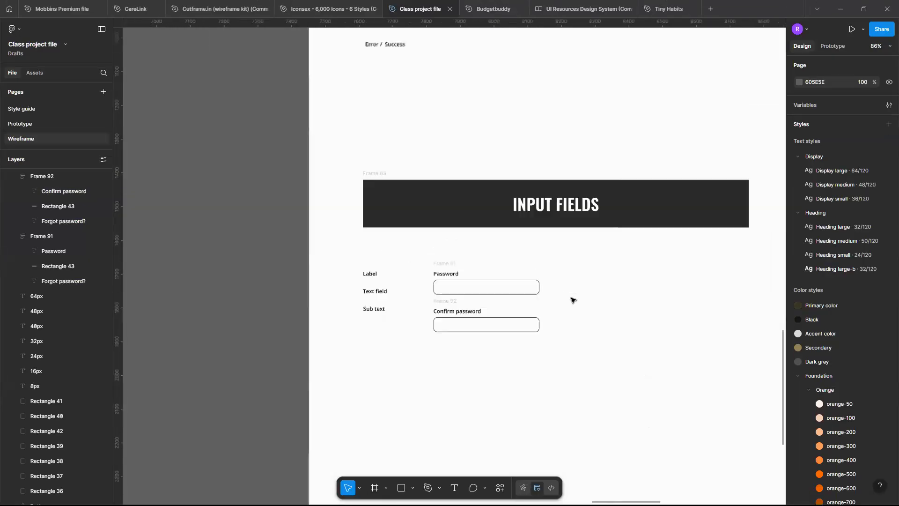
scroll(572, 300, down, 8)
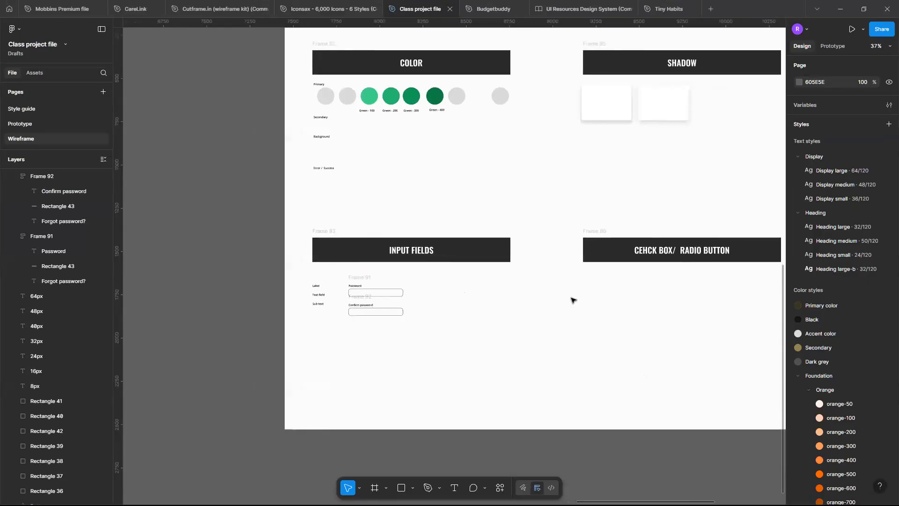
scroll(572, 299, down, 4)
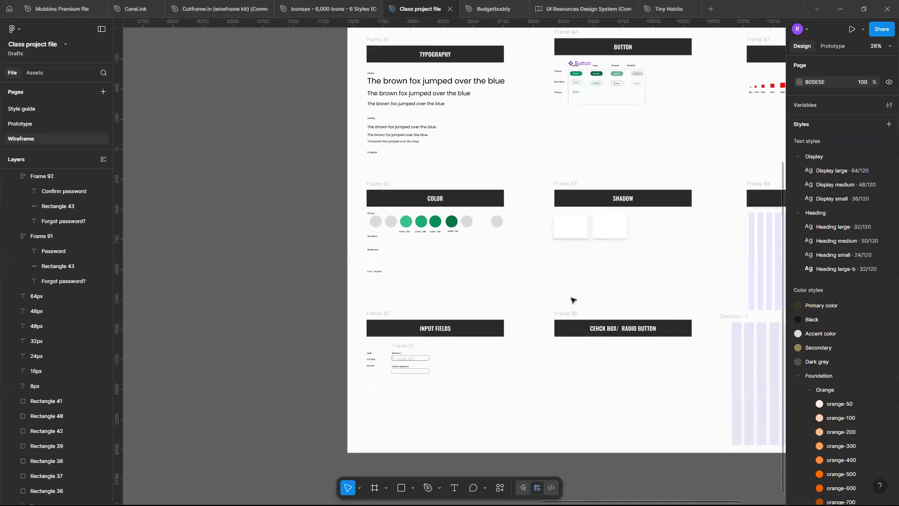
scroll(515, 290, up, 3)
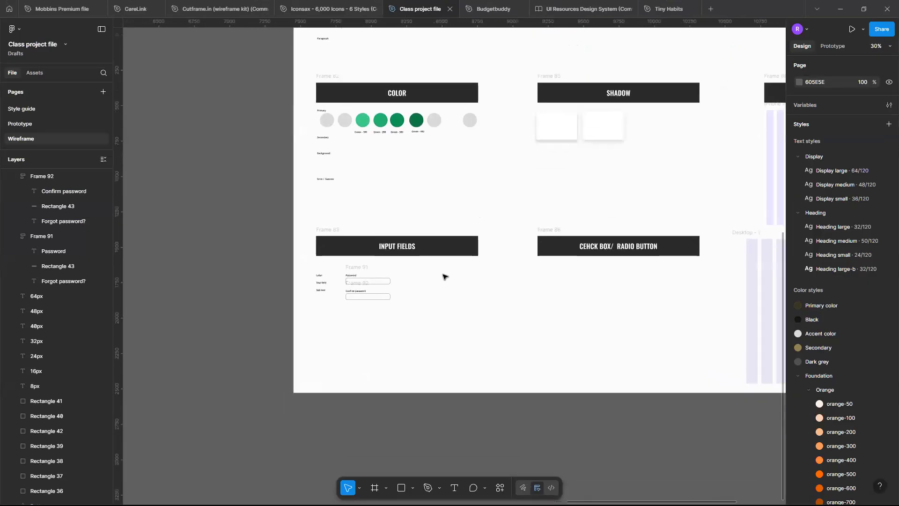
scroll(444, 276, up, 6)
scroll(443, 276, right, 4)
scroll(444, 277, down, 4)
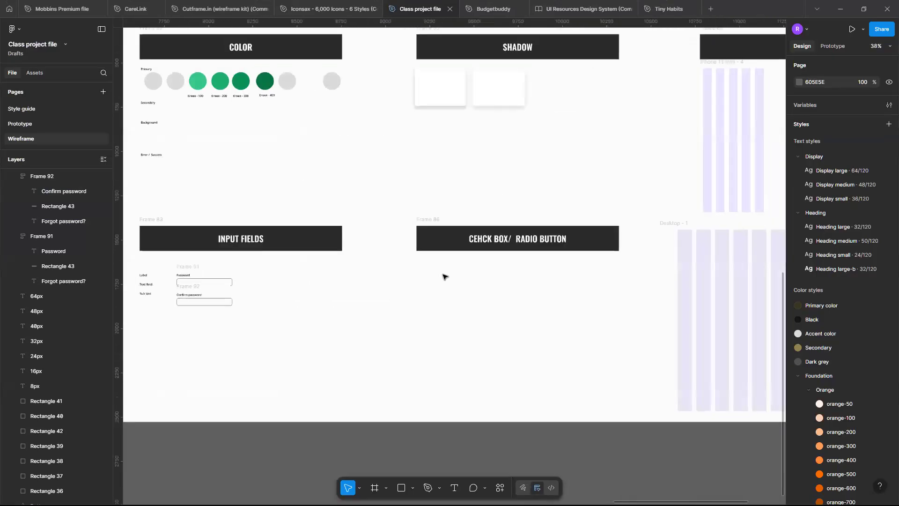
scroll(444, 277, down, 5)
scroll(446, 275, up, 3)
scroll(373, 281, up, 5)
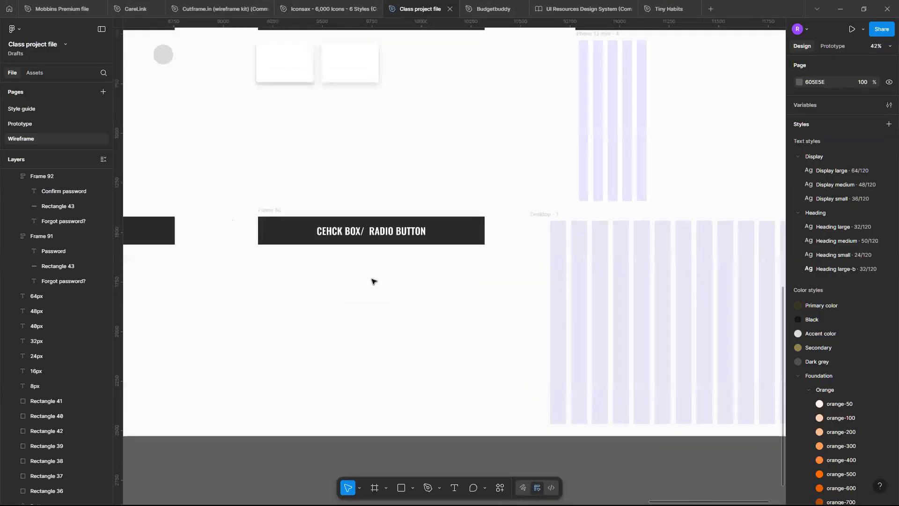
scroll(373, 281, left, 6)
scroll(373, 281, down, 2)
scroll(593, 269, up, 3)
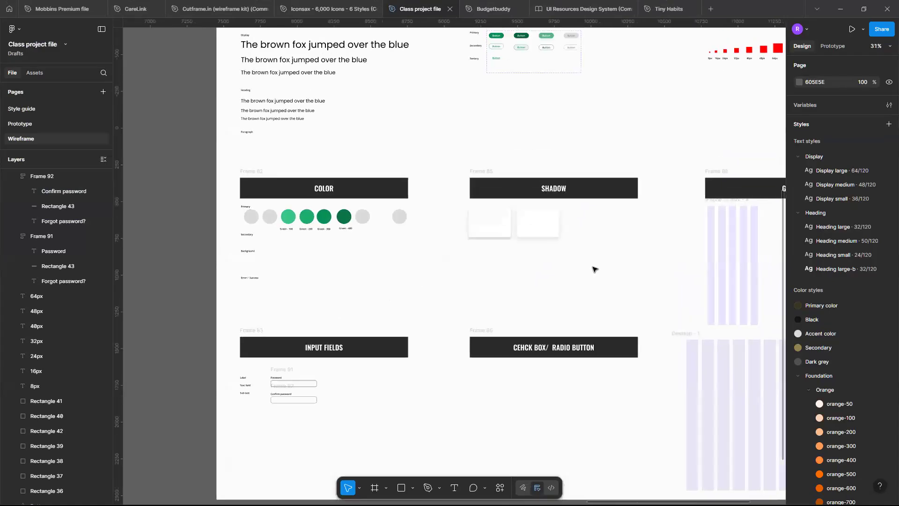
scroll(593, 269, down, 2)
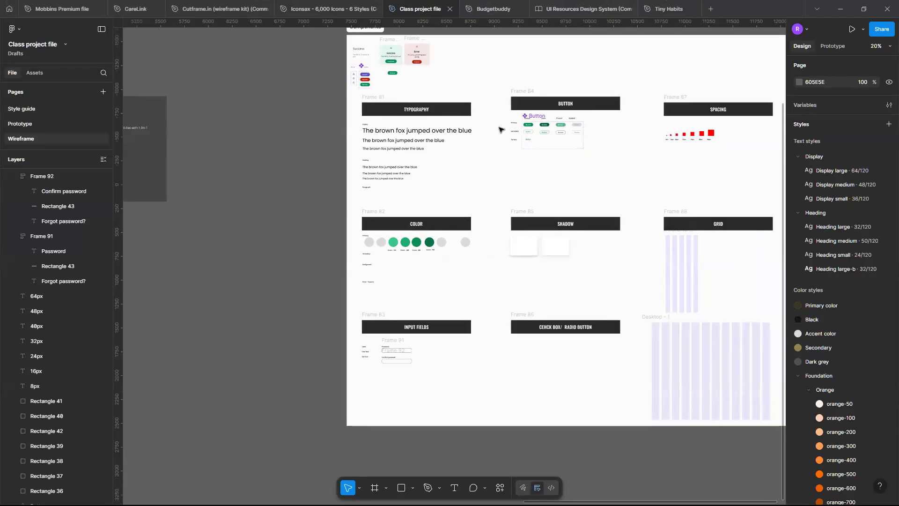
Copy the outlined rectangle out of the Password field frame and place the copy above it at about X 522, Y 3172.
scroll(431, 323, up, 5)
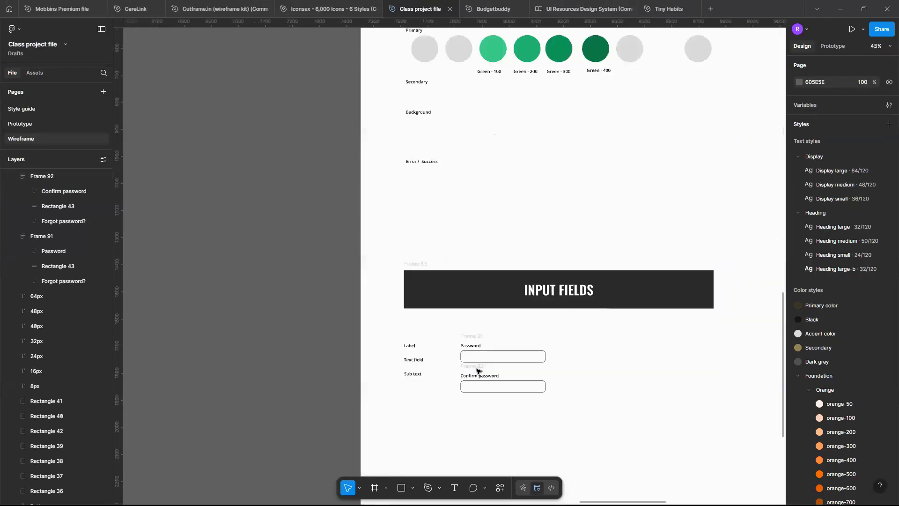
scroll(477, 370, up, 3)
click(475, 352)
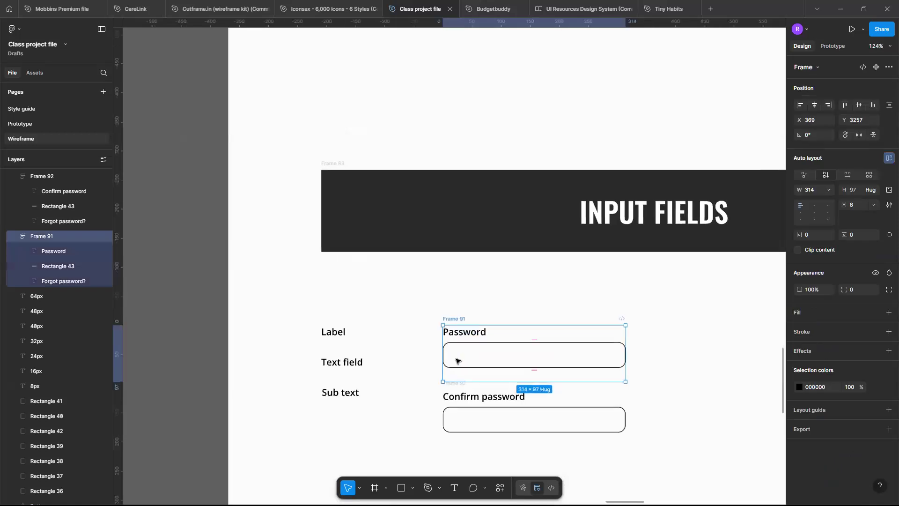
scroll(476, 356, up, 5)
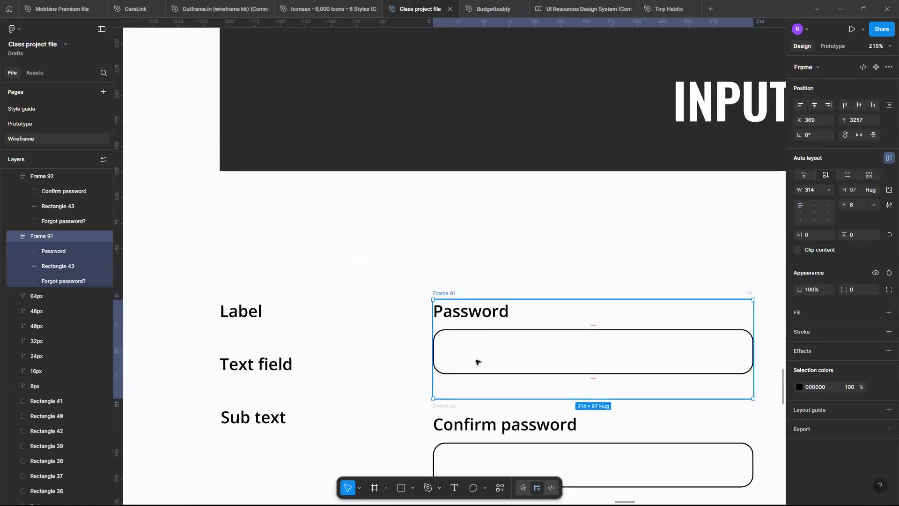
click(275, 358)
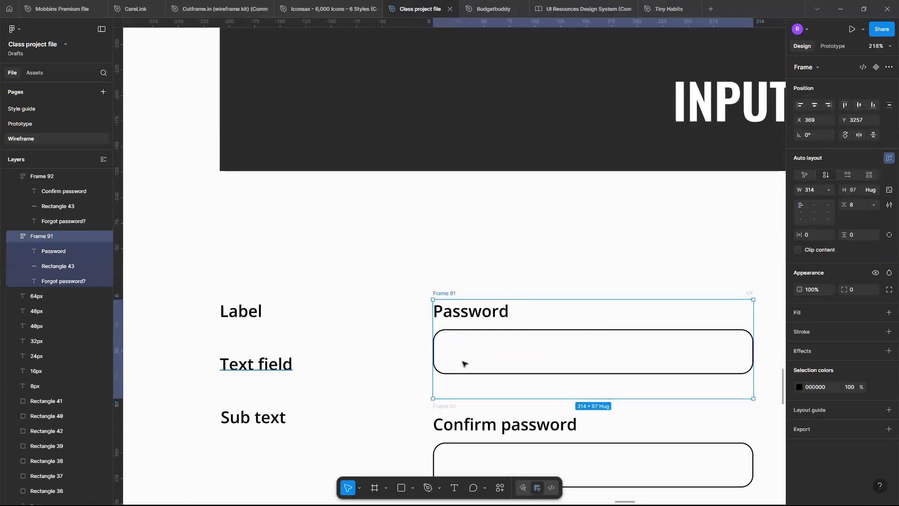
click(471, 361)
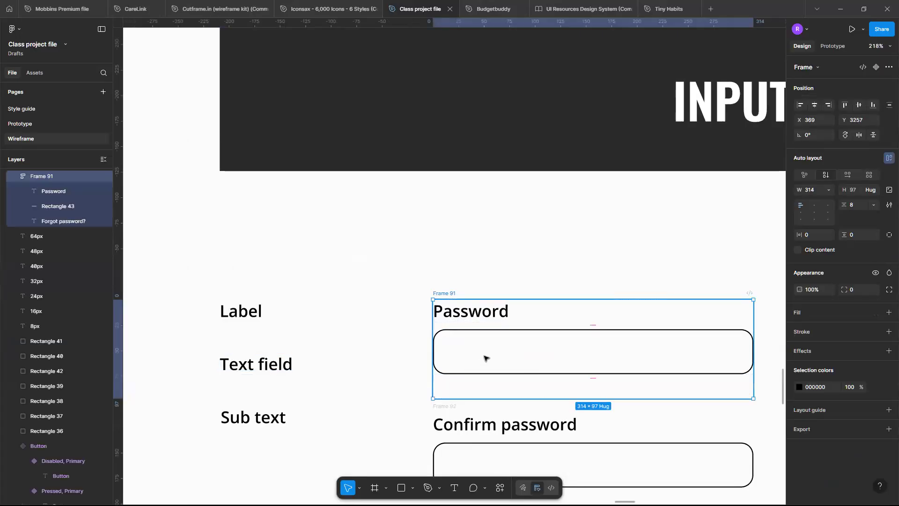
scroll(484, 358, right, 5)
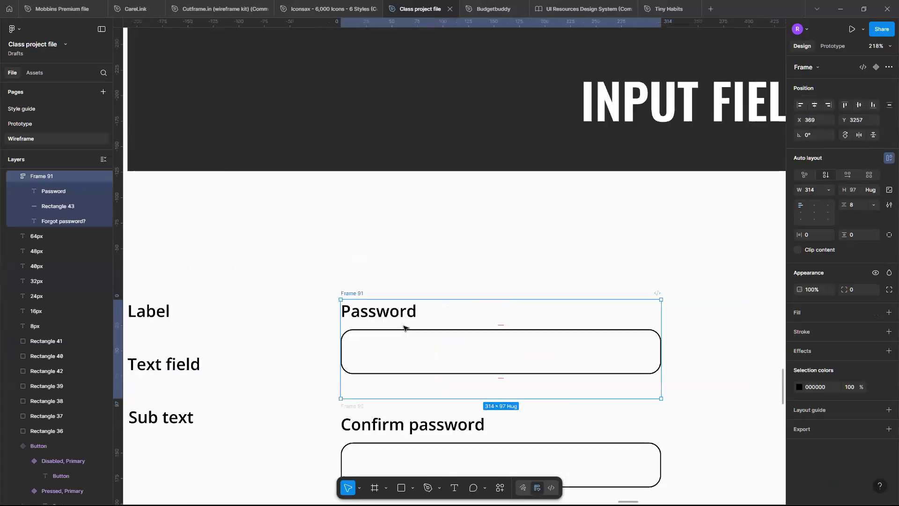
click(454, 334)
drag(464, 345, 621, 229)
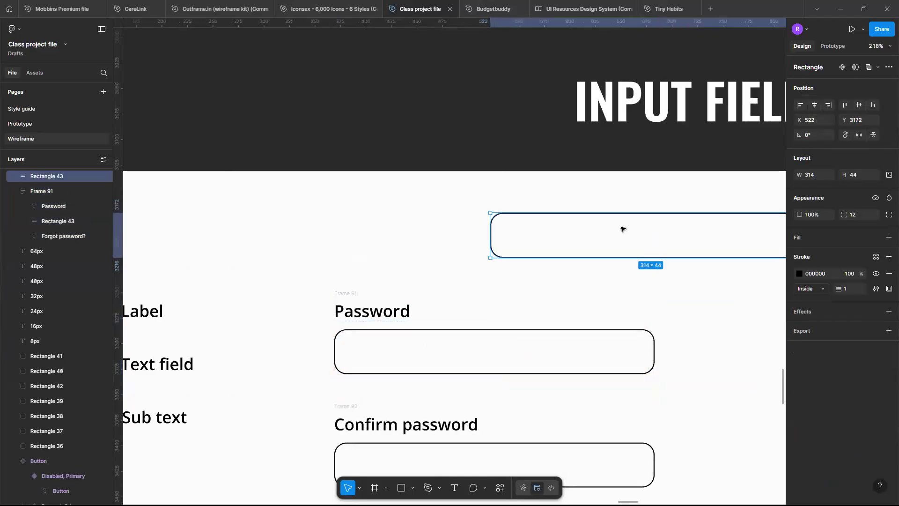
Place a copy of the "Password" label inside the copied rectangle near its left end and set the text to auto width.
scroll(621, 229, right, 6)
click(274, 315)
drag(274, 314, 462, 237)
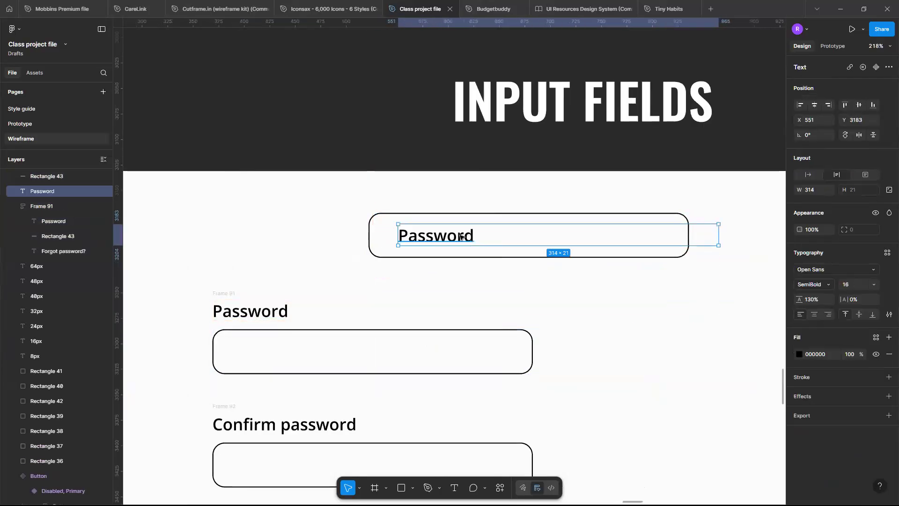
click(807, 176)
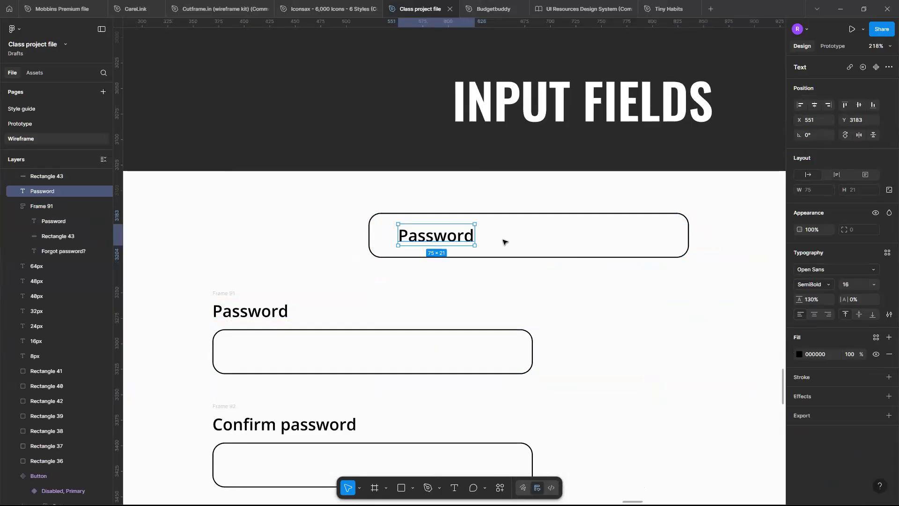
Combine the copied rectangle and the "Password" text inside it into an auto layout frame.
scroll(503, 242, up, 5)
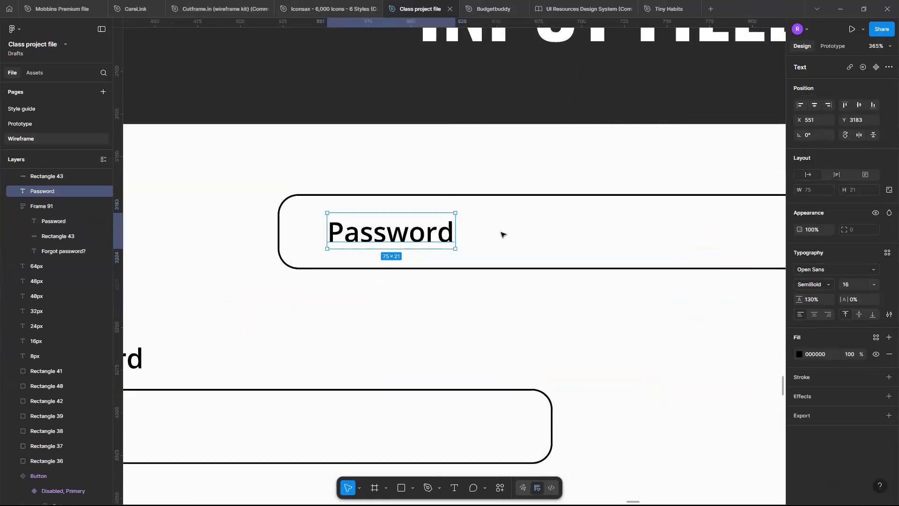
click(479, 196)
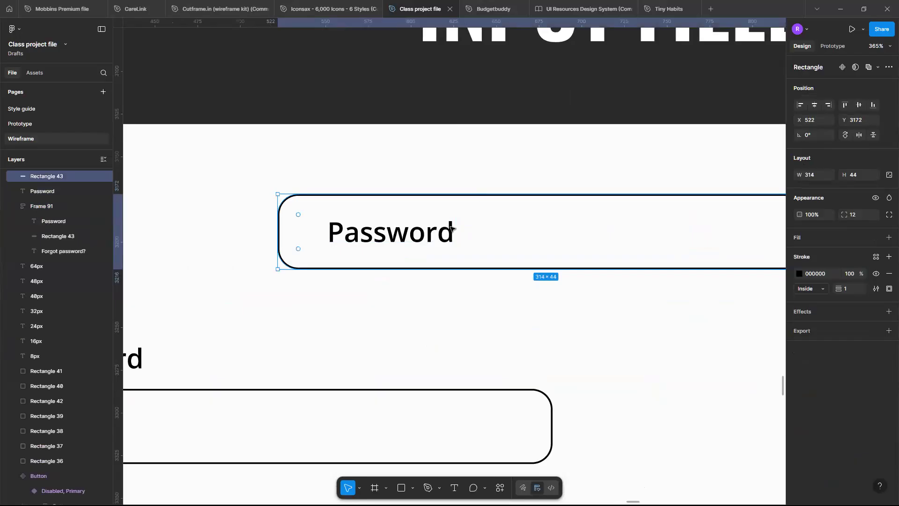
click(448, 229)
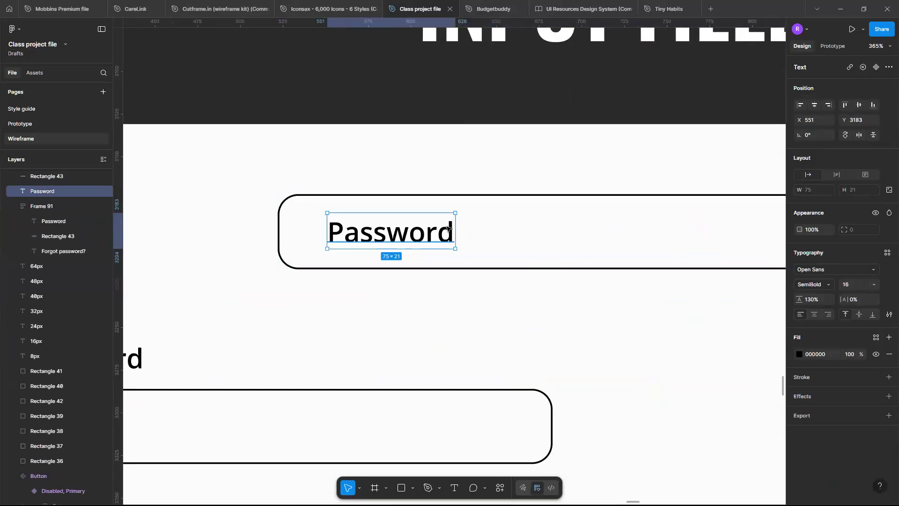
shift+click(512, 194)
key(shift+a)
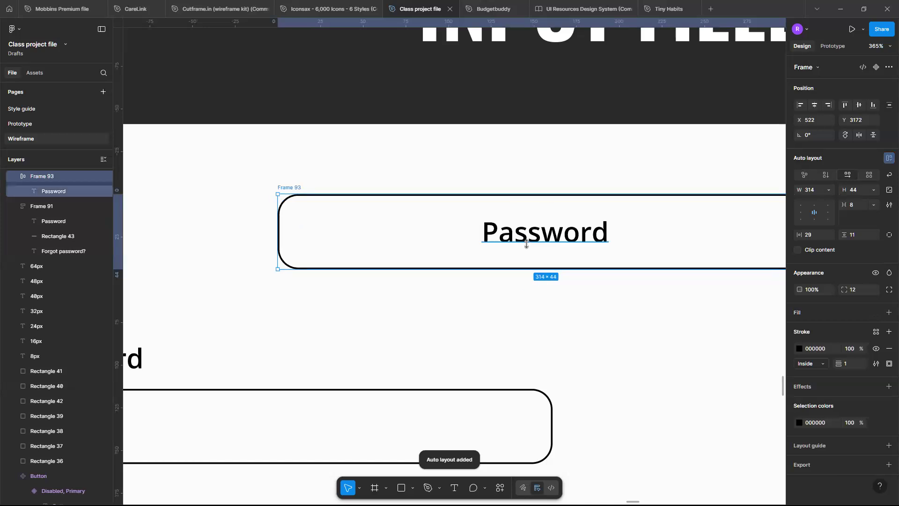
Align the new auto layout frame's content to the left center and set its left padding to 16.
scroll(524, 238, right, 5)
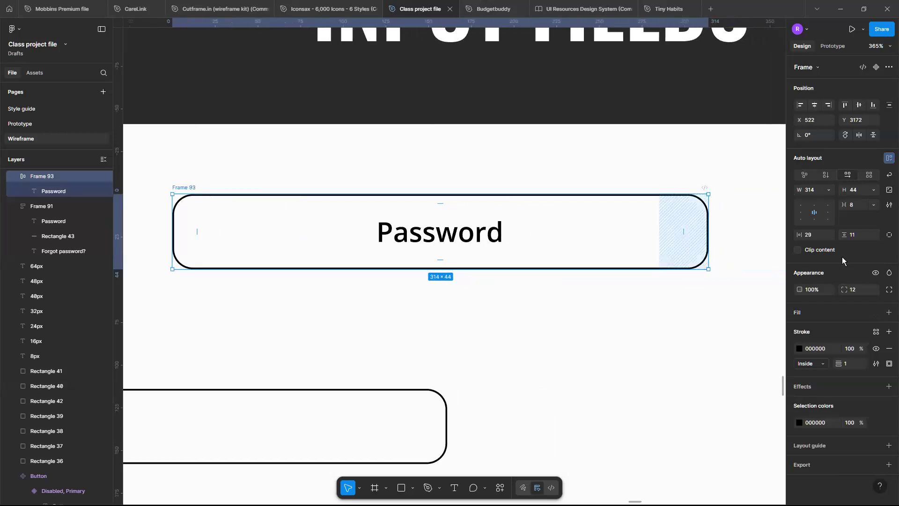
click(802, 213)
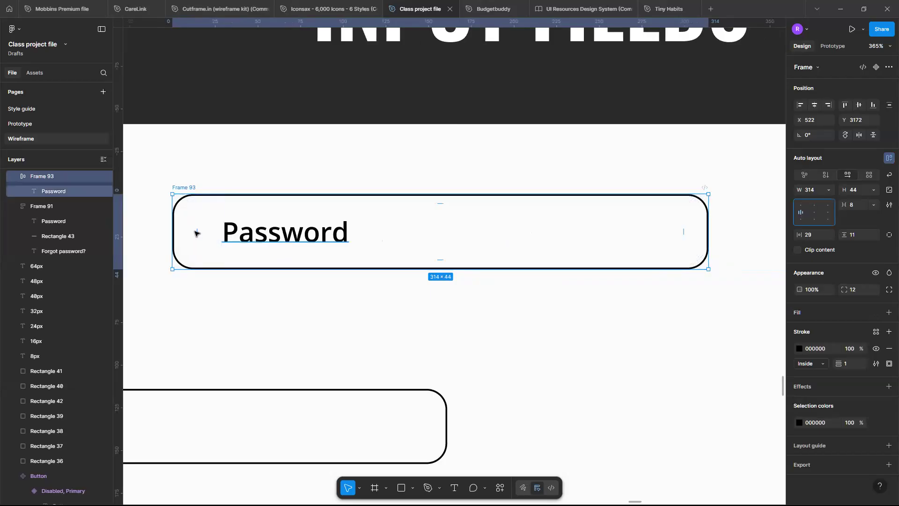
click(196, 232)
text(16)
key(Return)
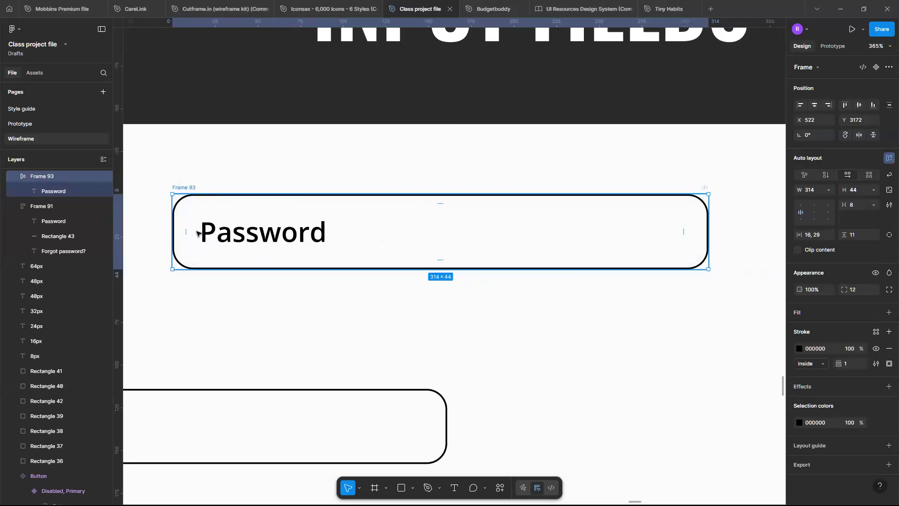
Set the "Password" text inside the new outlined frame to a BDBDBD fill and Regular font weight.
double_click(275, 230)
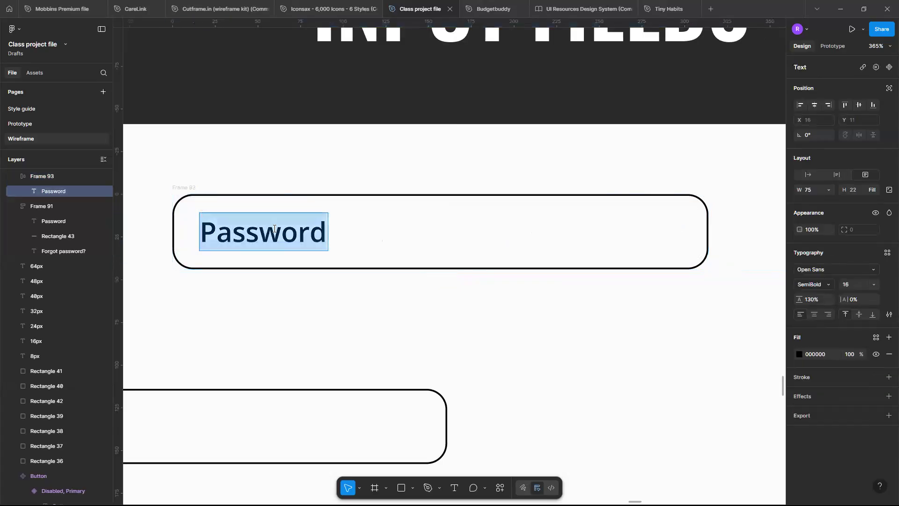
key(Escape)
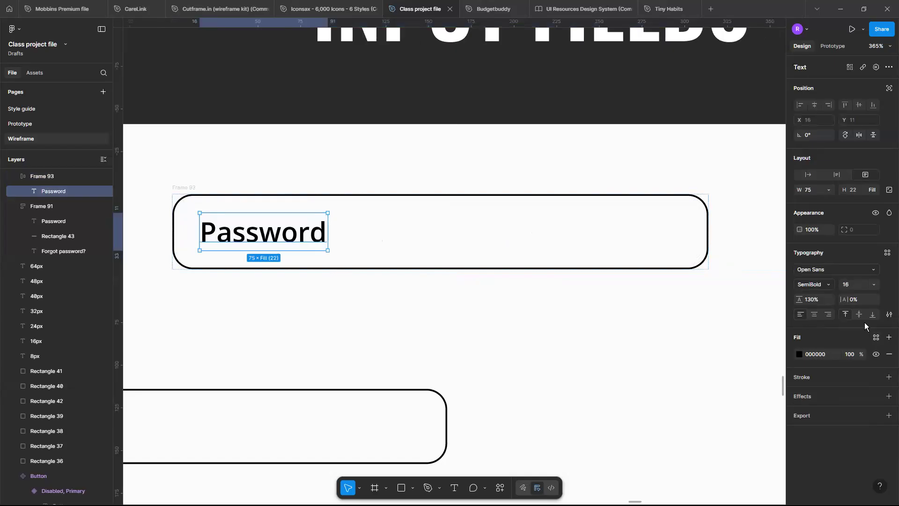
click(798, 355)
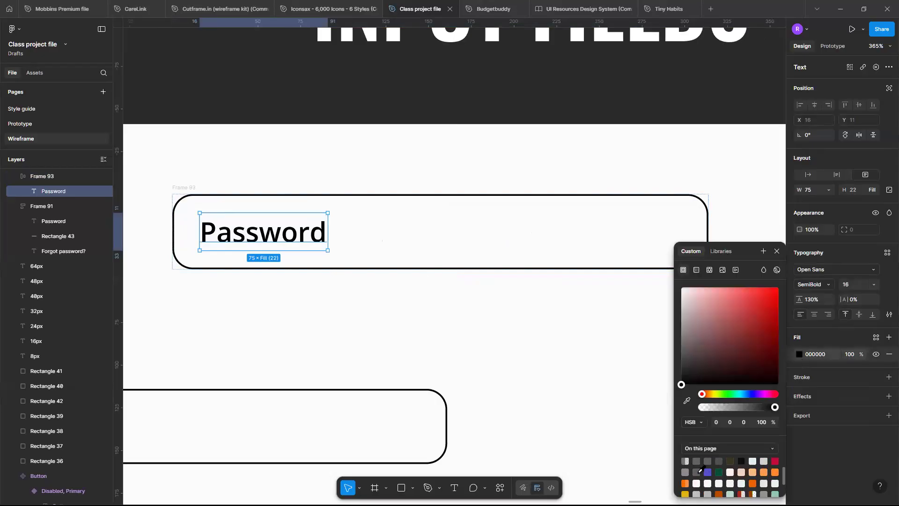
click(698, 472)
click(686, 472)
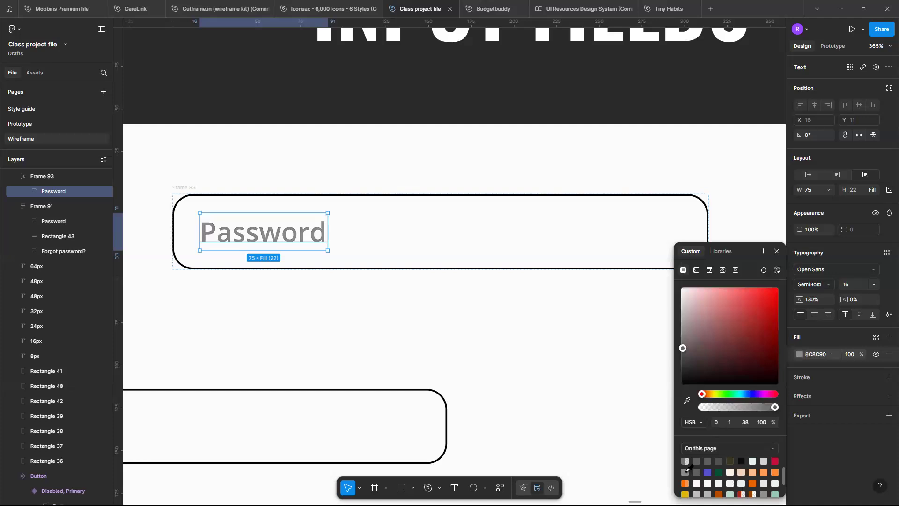
scroll(689, 468, down, 2)
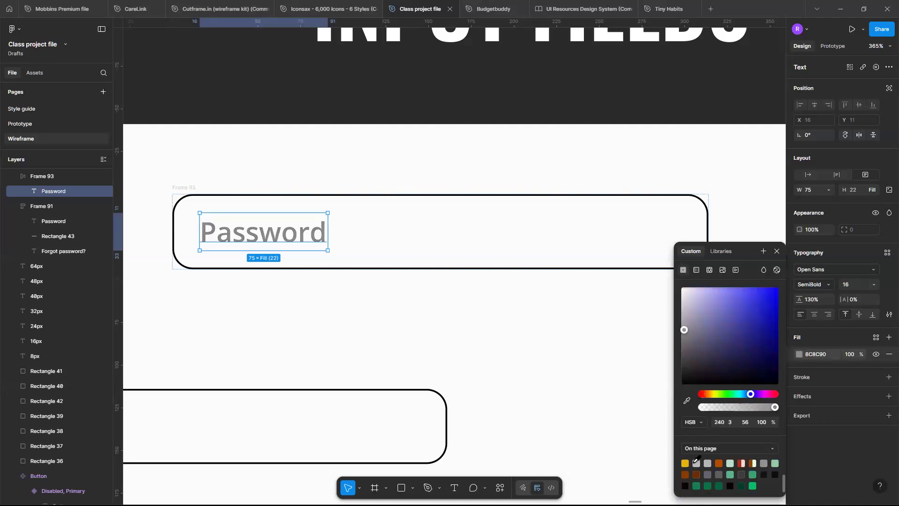
click(697, 462)
click(777, 252)
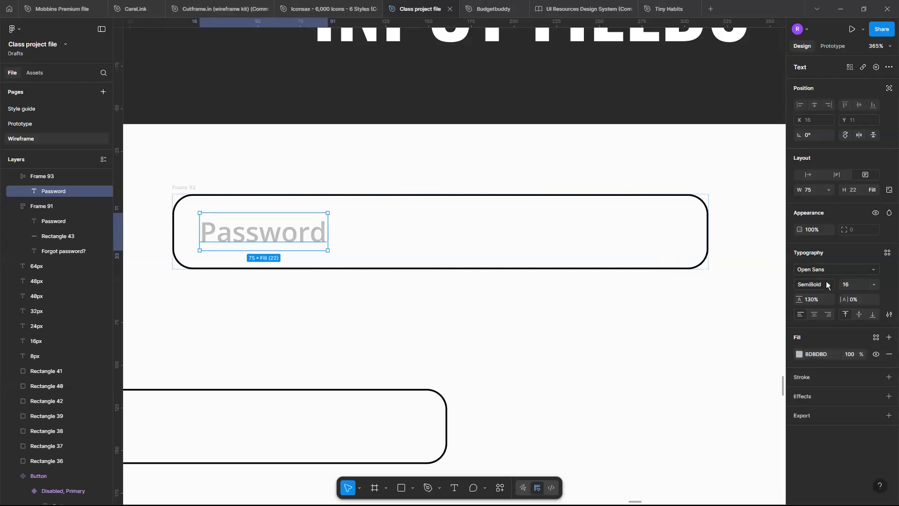
click(826, 284)
click(817, 277)
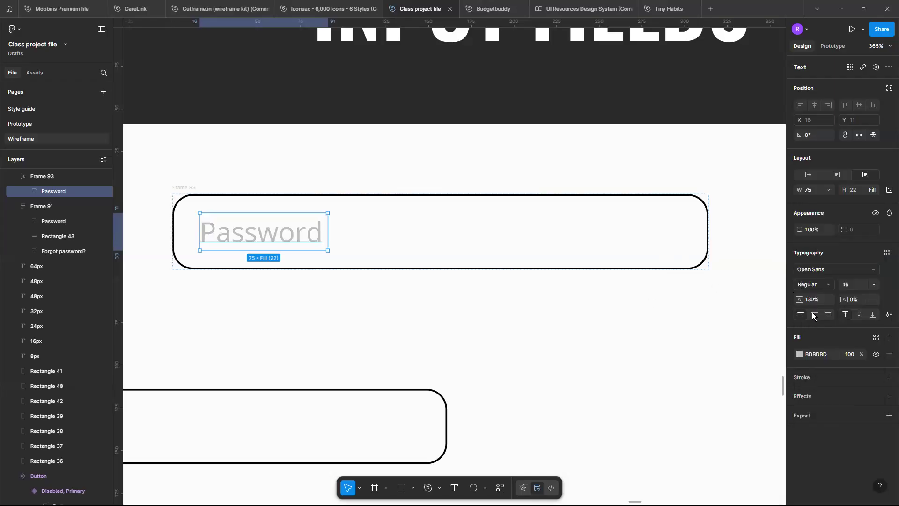
Darken the inner "Password" text's fill to grey 808080.
click(799, 355)
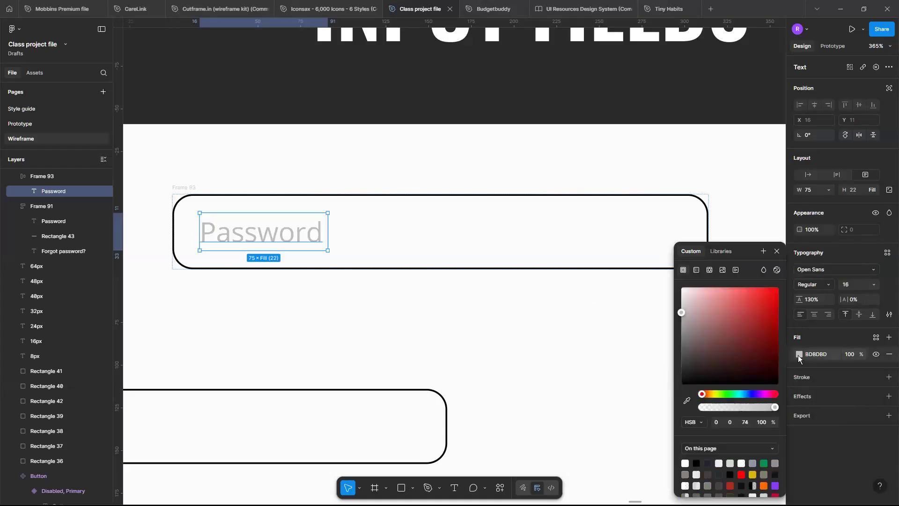
click(748, 422)
text(60)
key(Return)
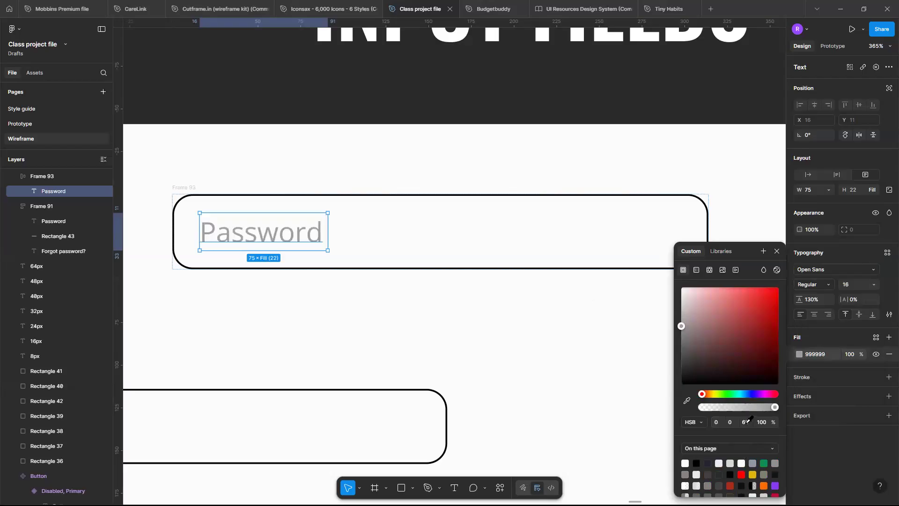
click(748, 422)
click(545, 302)
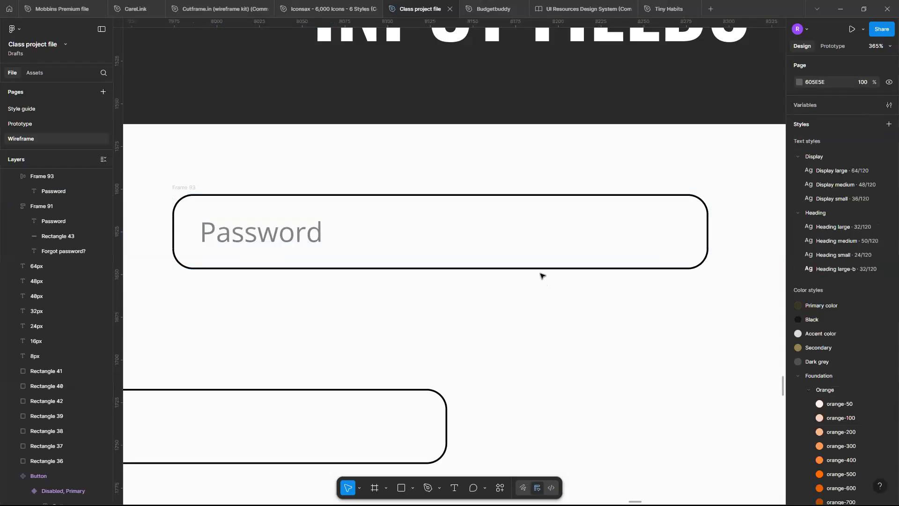
Replace the empty rectangle in the Password field group with a copy of the auto layout text field.
scroll(541, 275, down, 5)
click(423, 231)
click(422, 231)
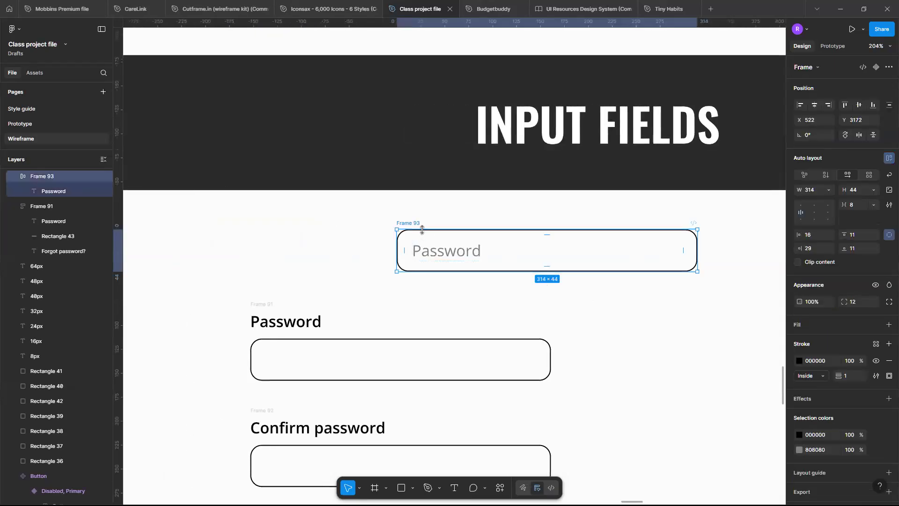
click(338, 344)
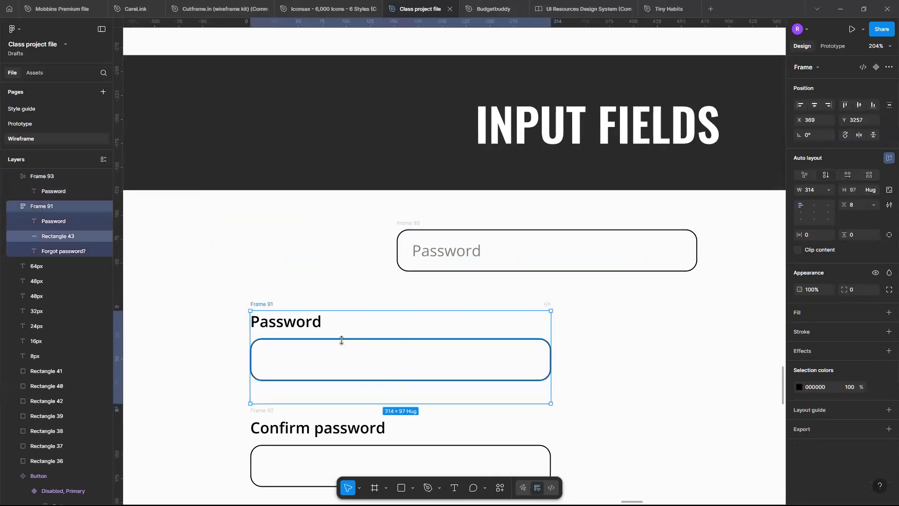
click(341, 340)
key(ctrl+shift+r)
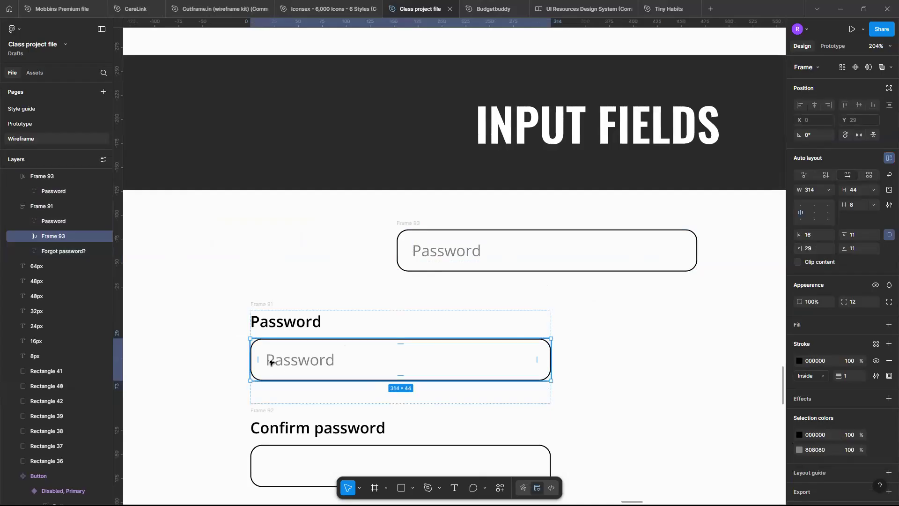
Change the first letter of the Password field's placeholder to "Enter " and set the text to auto width.
double_click(270, 362)
double_click(271, 361)
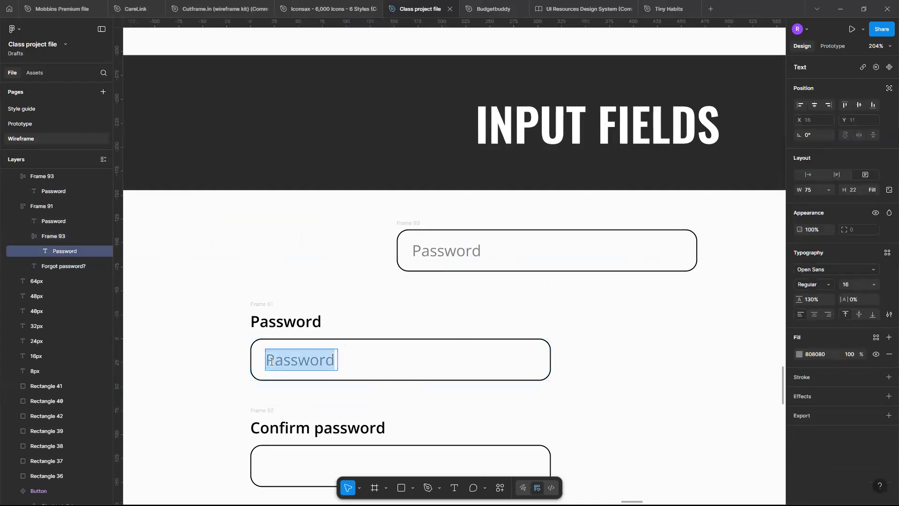
click(274, 362)
key(BackSpace)
text(E)
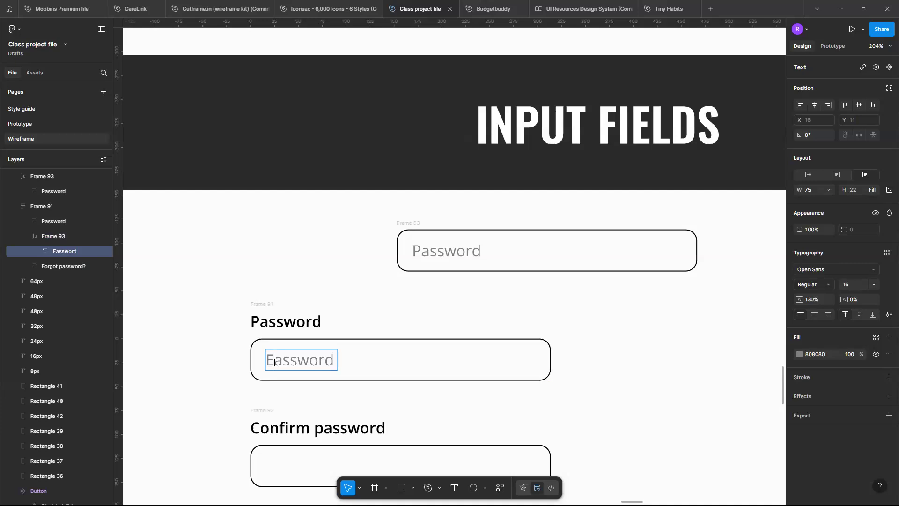
text(nter)
key(Escape)
key(Escape)
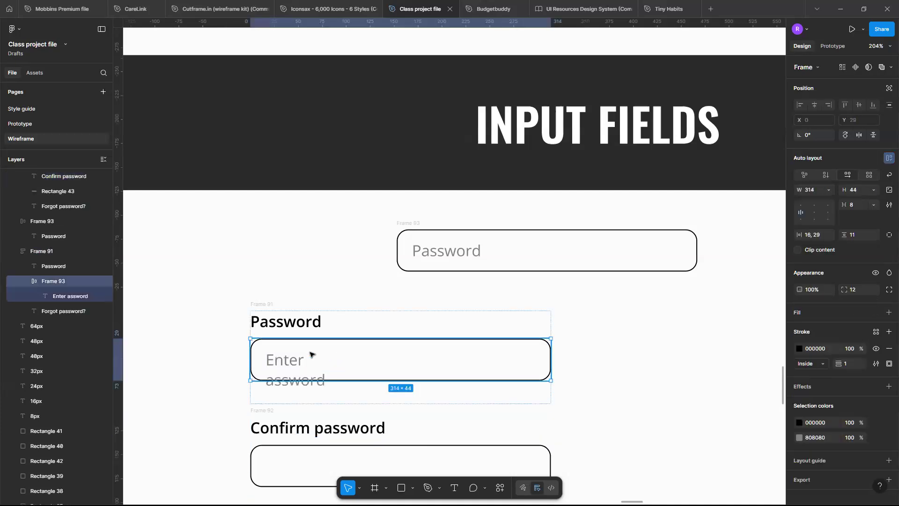
click(301, 361)
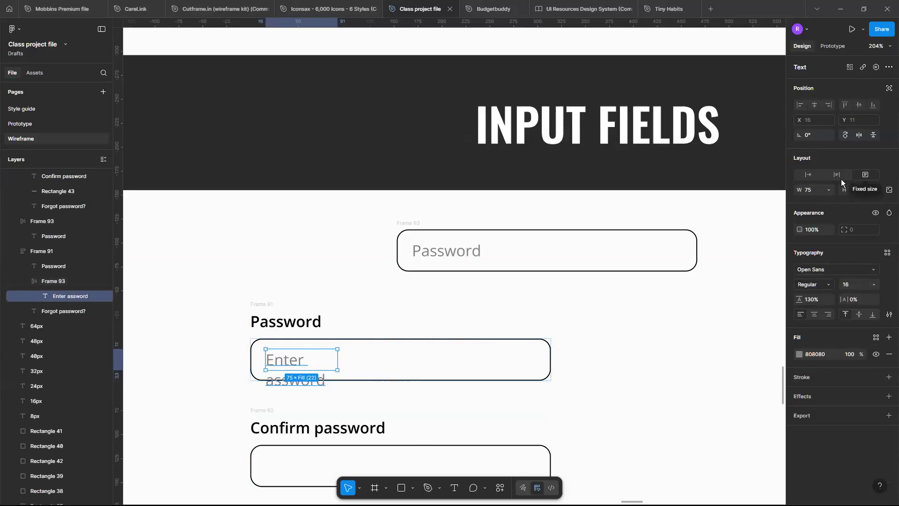
click(813, 175)
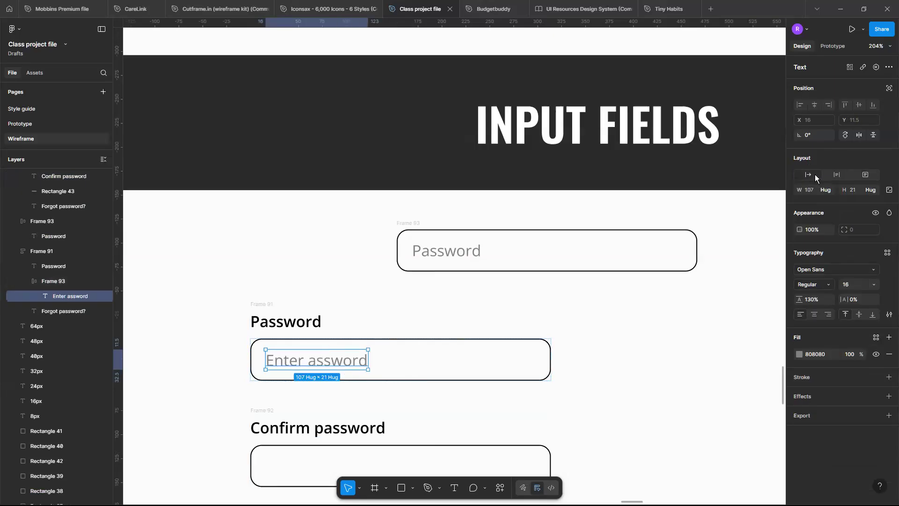
Add the missing "p" so the placeholder reads "Enter password".
double_click(309, 363)
click(308, 362)
text(p)
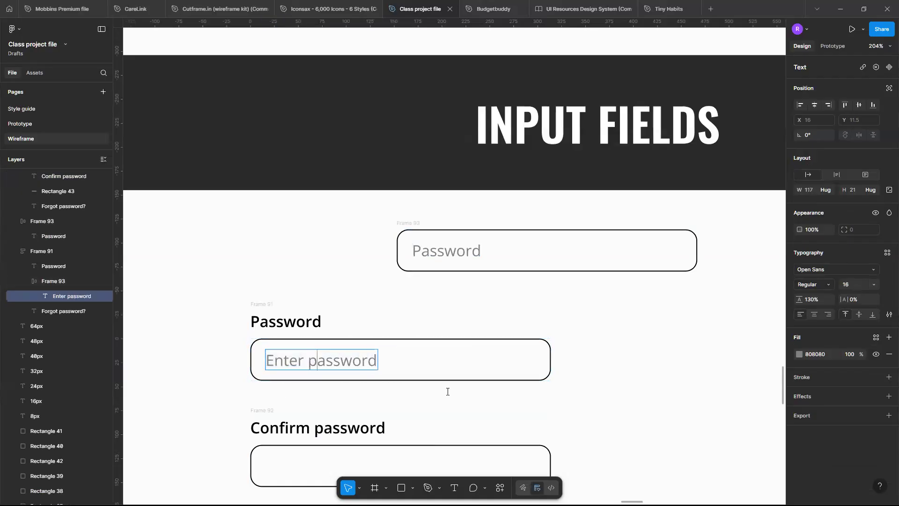
key(Escape)
click(589, 393)
Examine the Password field group's label and text field against the Label, Text field and Sub text captions.
scroll(588, 393, down, 2)
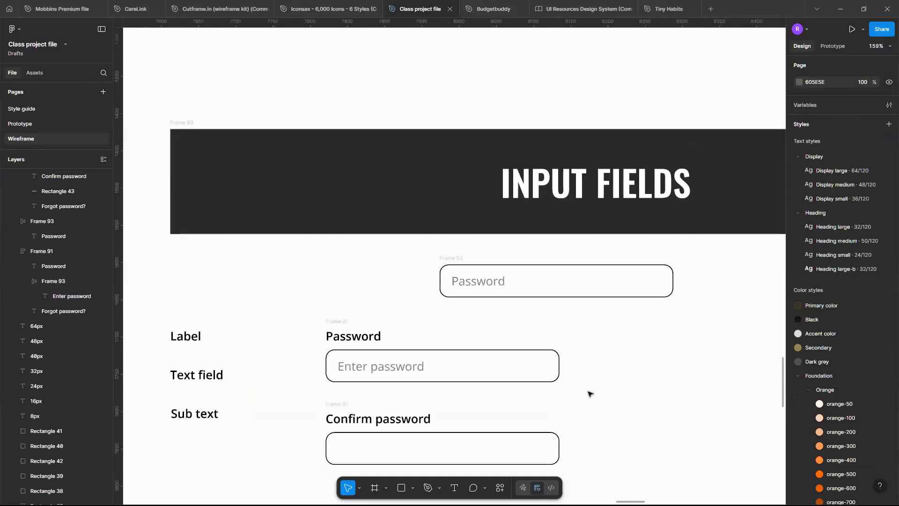
scroll(436, 333, up, 3)
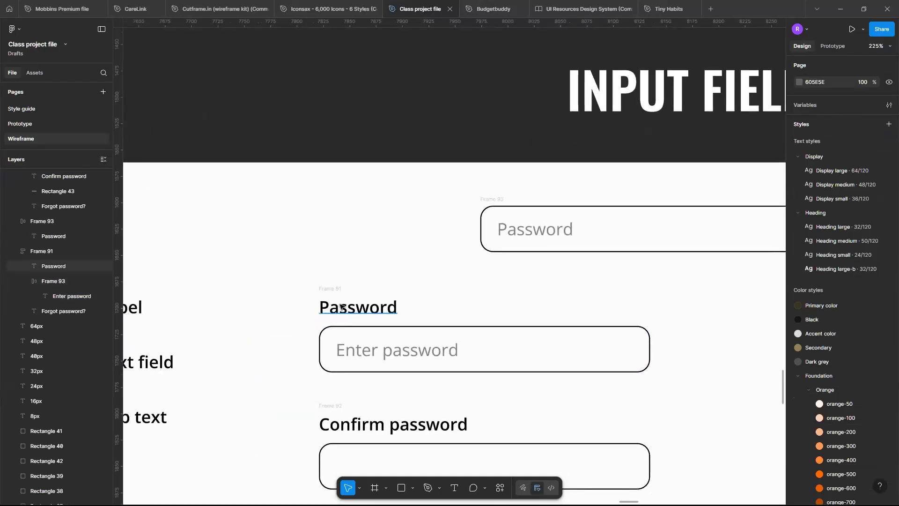
click(425, 313)
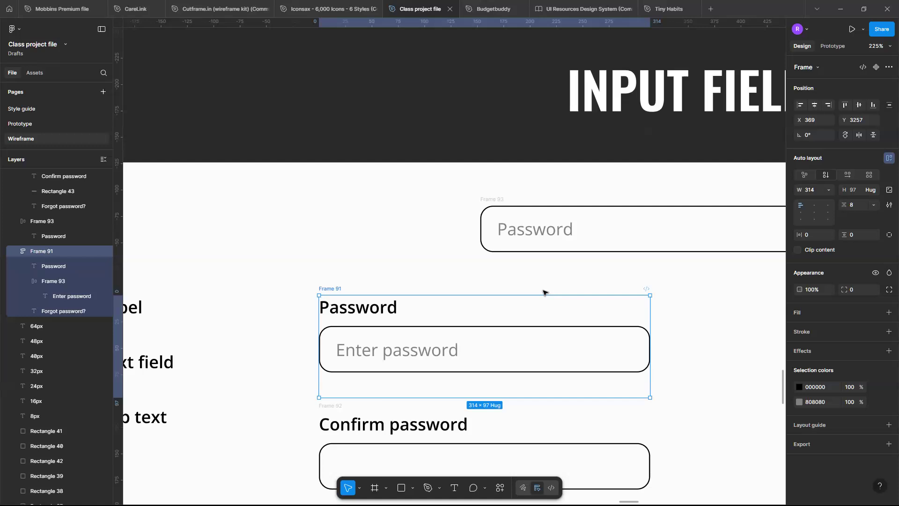
click(541, 331)
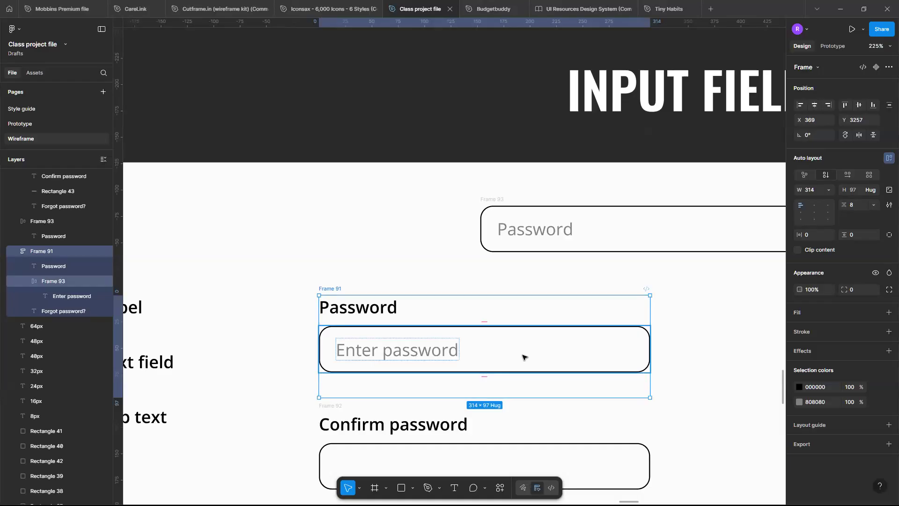
scroll(523, 357, down, 1)
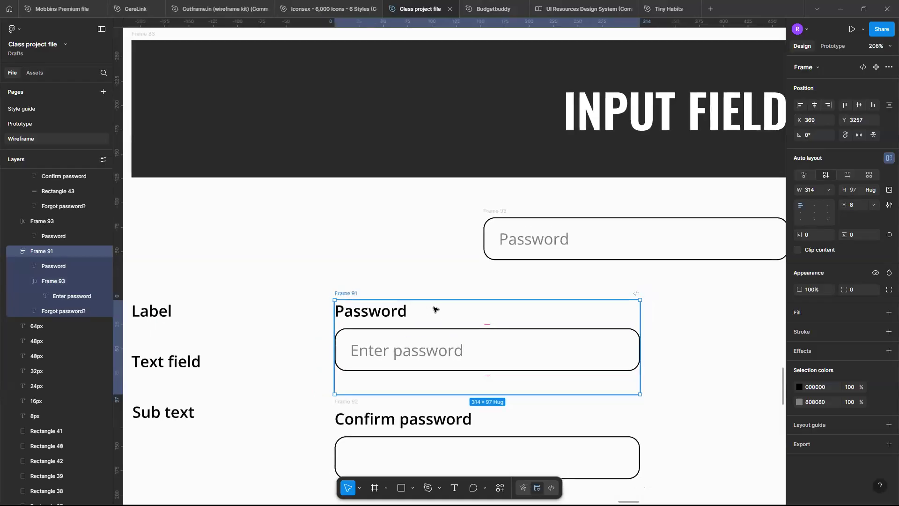
scroll(434, 309, down, 3)
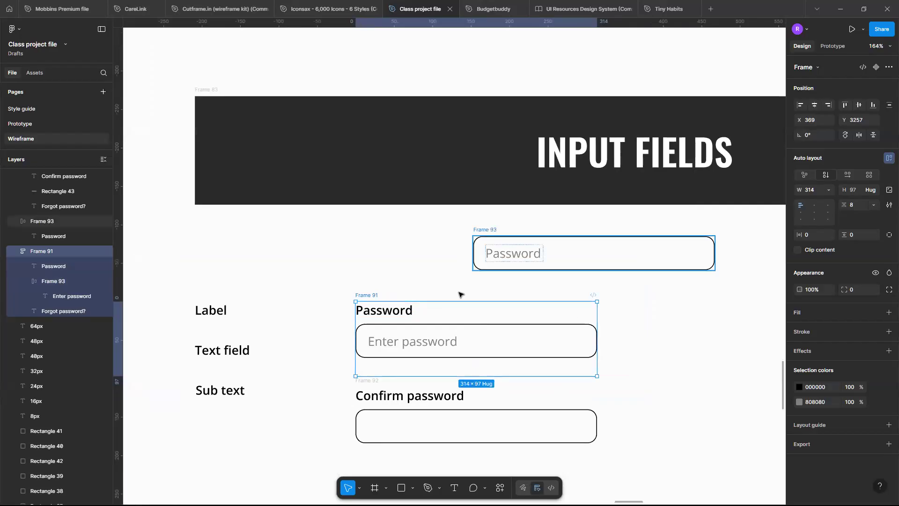
Correct the misspelled first word of the check box and radio button section heading to "CHECK".
scroll(460, 294, down, 3)
scroll(460, 295, down, 5)
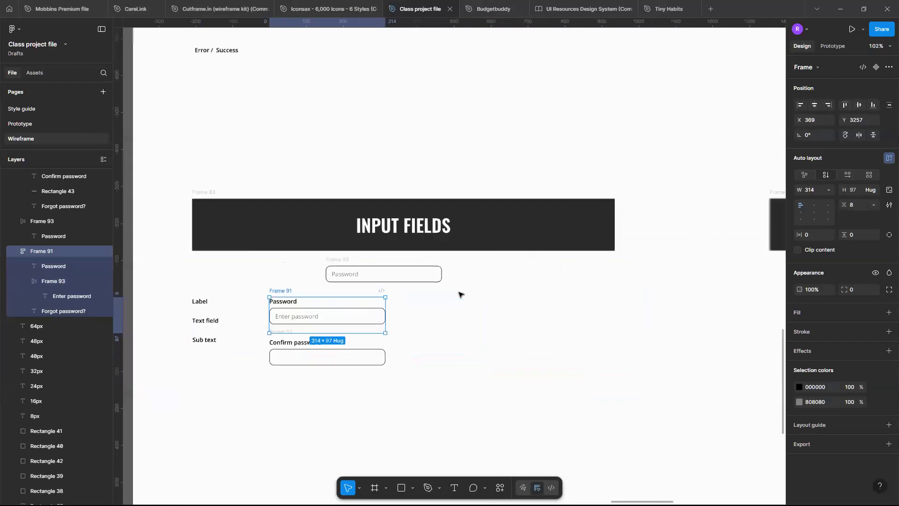
scroll(626, 281, right, 3)
scroll(625, 281, up, 3)
click(483, 225)
double_click(482, 225)
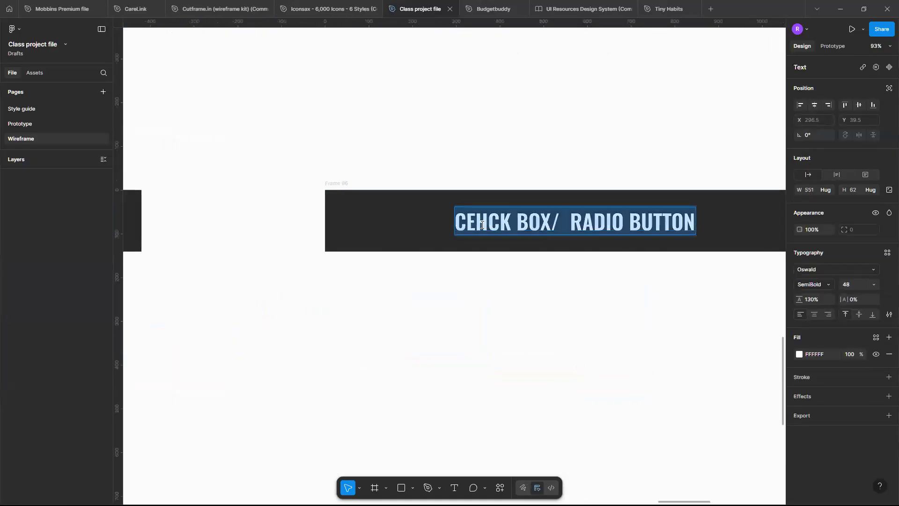
click(482, 225)
key(Right)
key(Left)
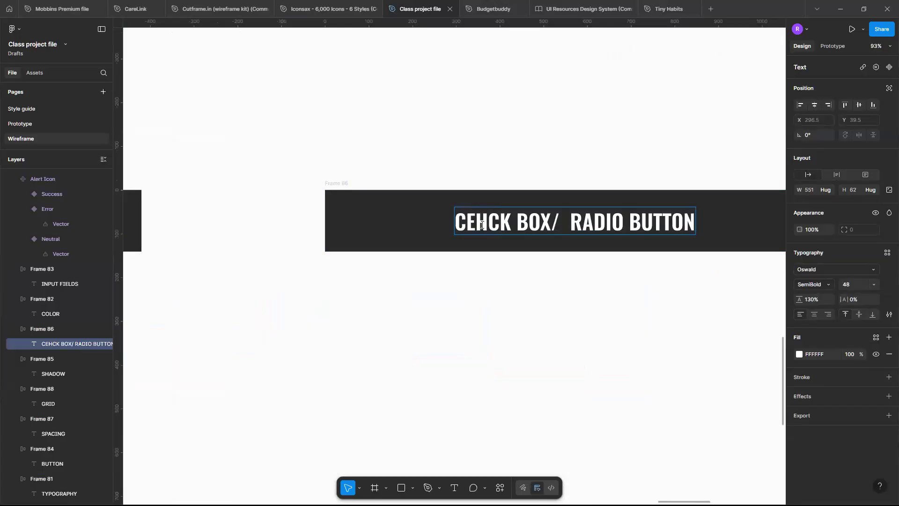
key(BackSpace)
key(BackSpace)
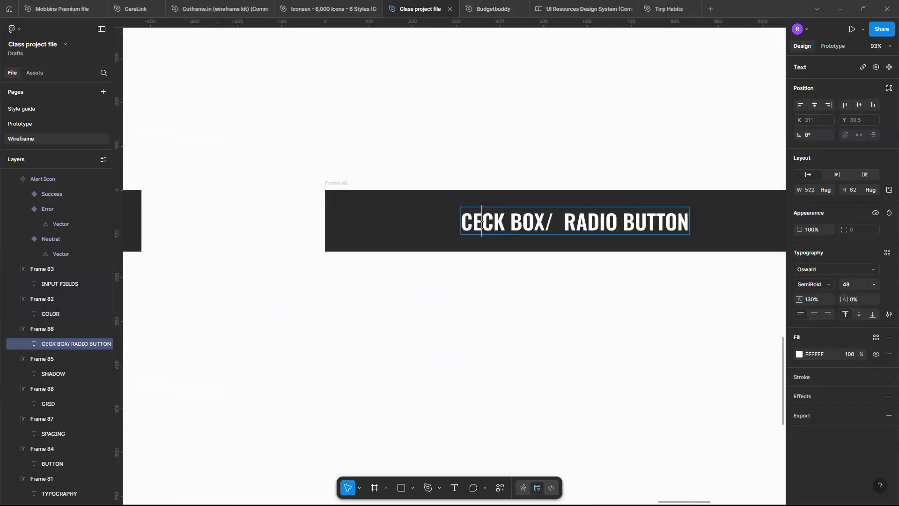
text(H)
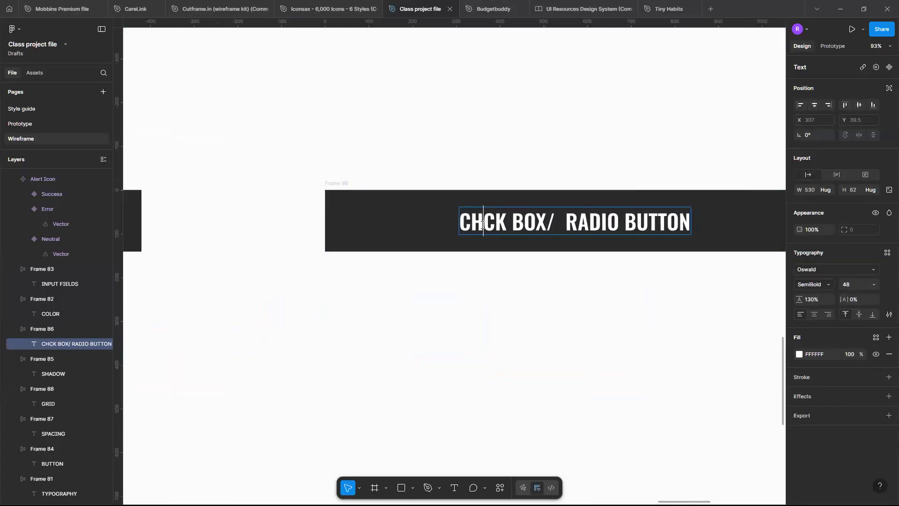
text(E)
key(Escape)
key(Escape)
Look over the style guide's sections, from INPUT FIELDS and CHECK BOX/ RADIO BUTTON back up to BUTTON.
scroll(561, 295, down, 5)
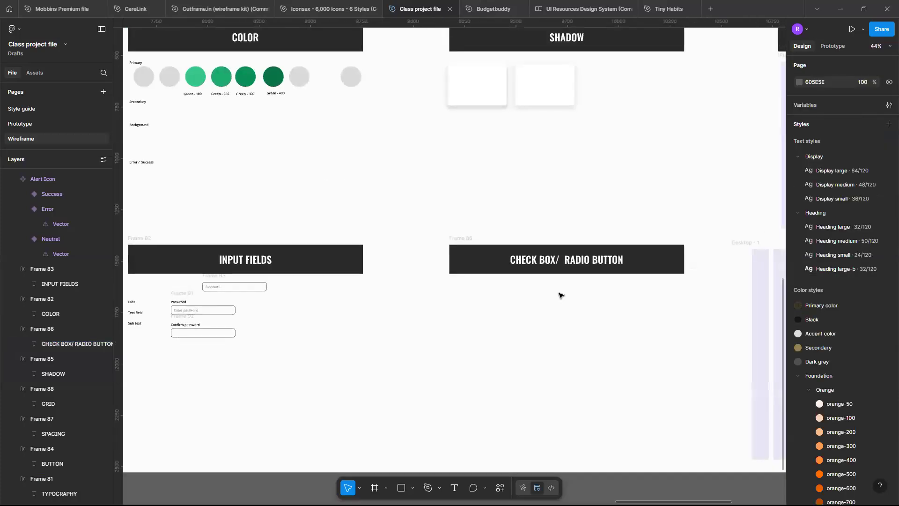
scroll(375, 297, down, 3)
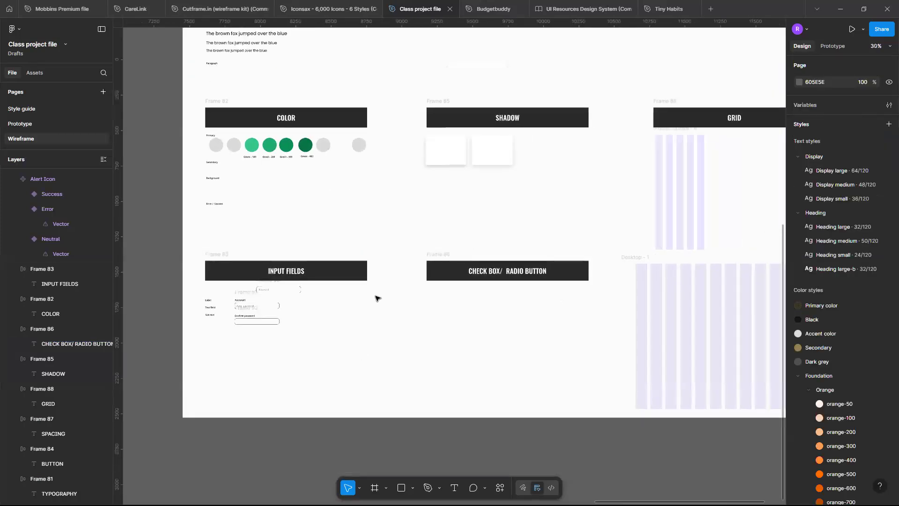
scroll(375, 297, up, 2)
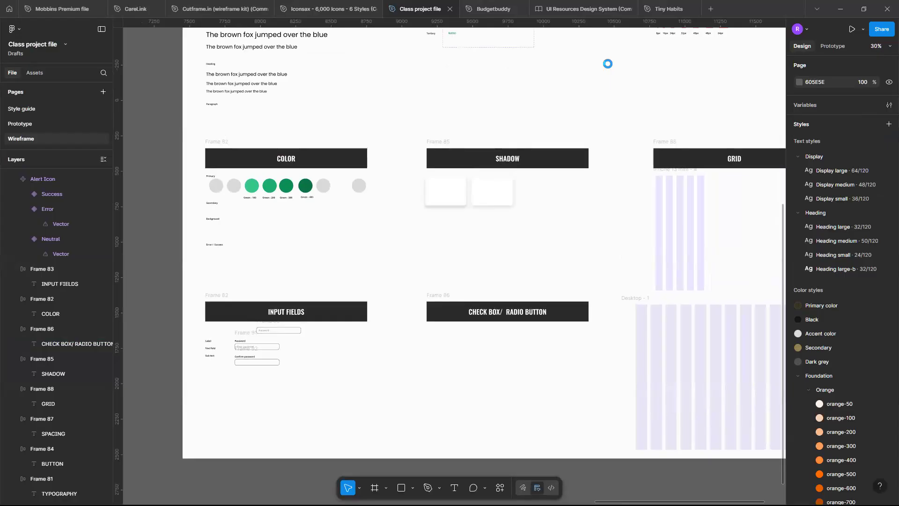
scroll(503, 191, up, 3)
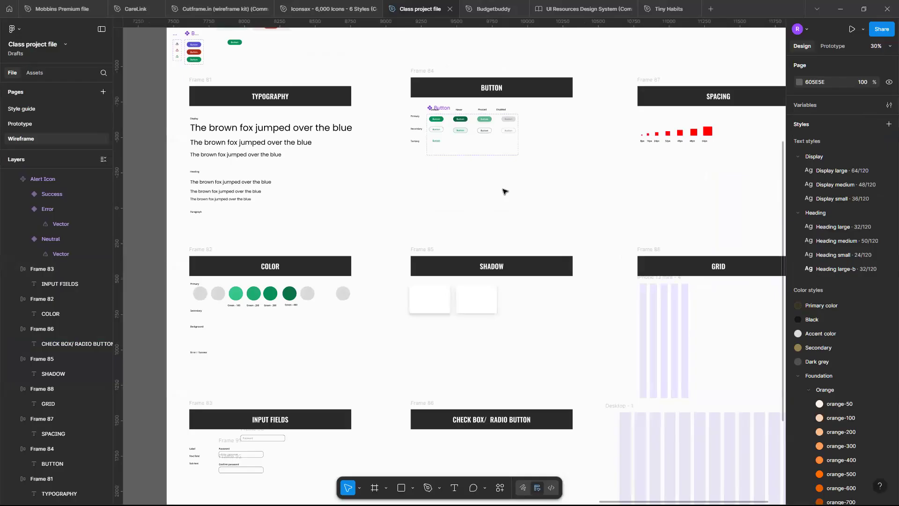
scroll(481, 157, up, 5)
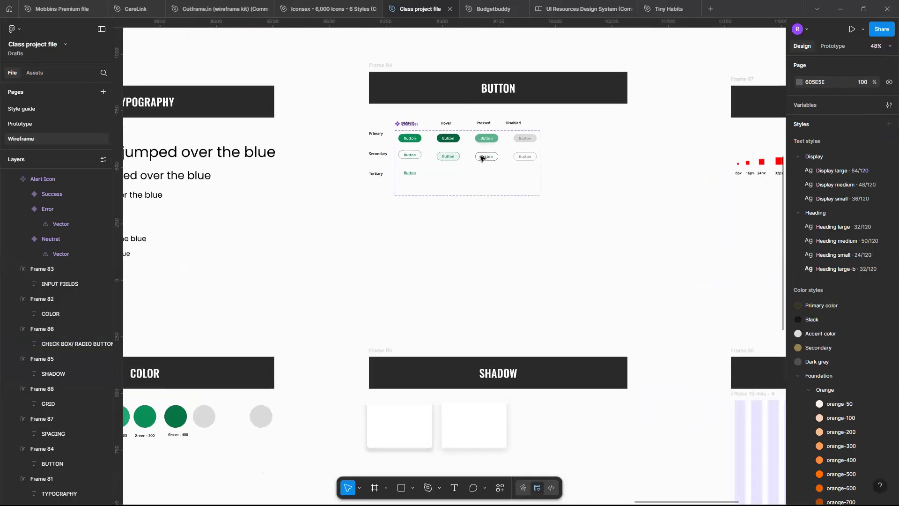
Review the BUTTON section's Primary, Secondary and Tertiary states alongside the style guide's TYPOGRAPHY, COLOR, SHADOW, SPACING and GRID sections.
scroll(481, 157, up, 8)
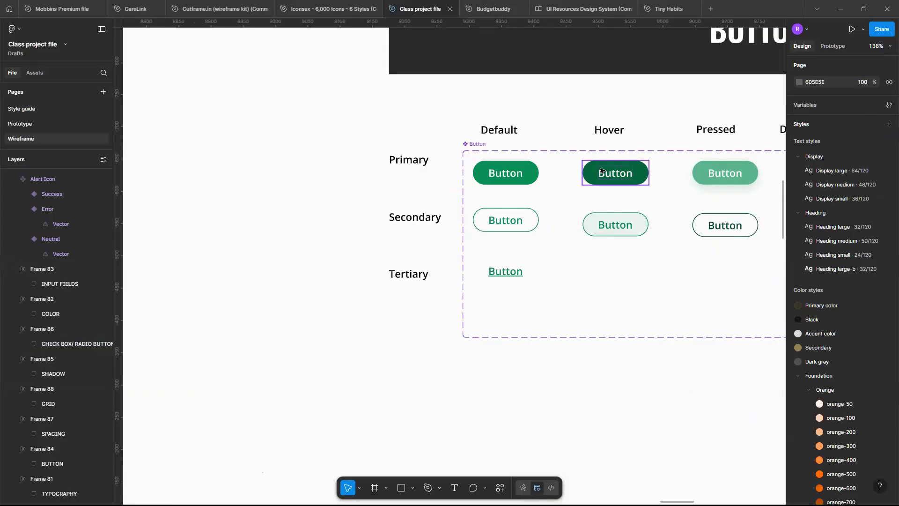
scroll(601, 172, down, 10)
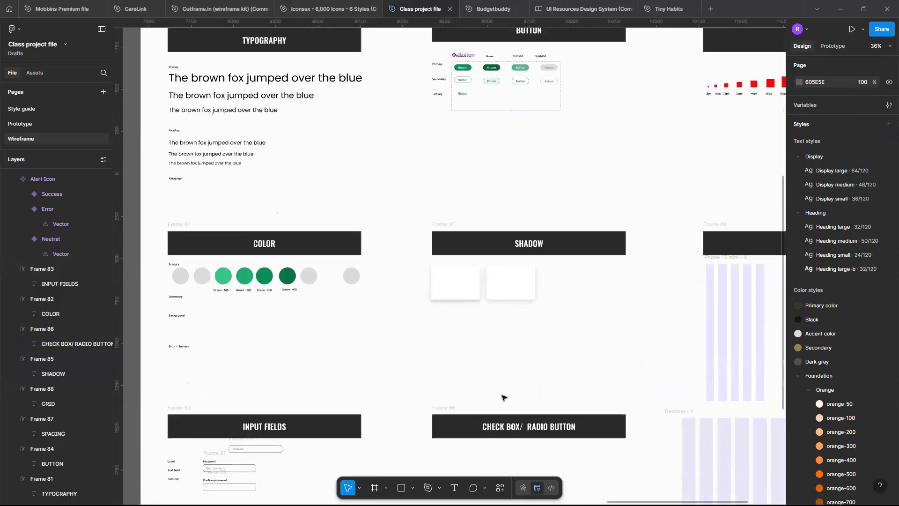
scroll(502, 398, down, 1)
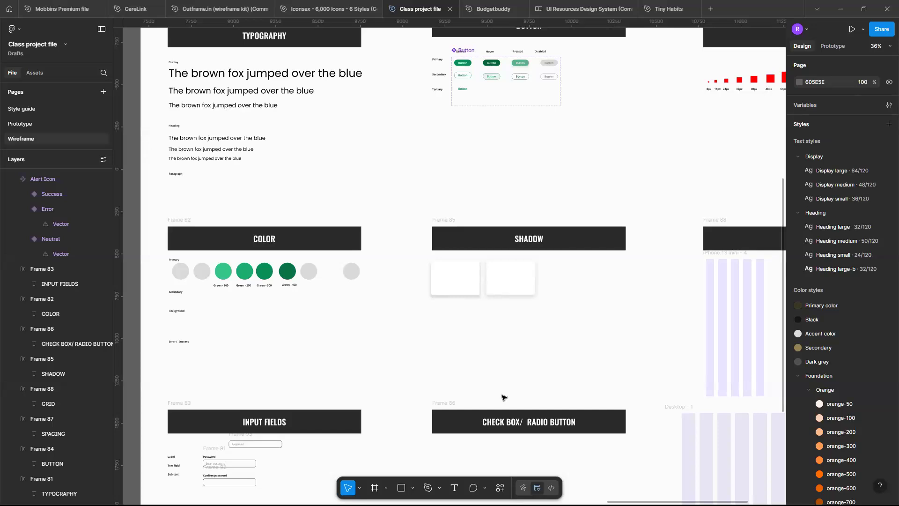
scroll(568, 328, down, 5)
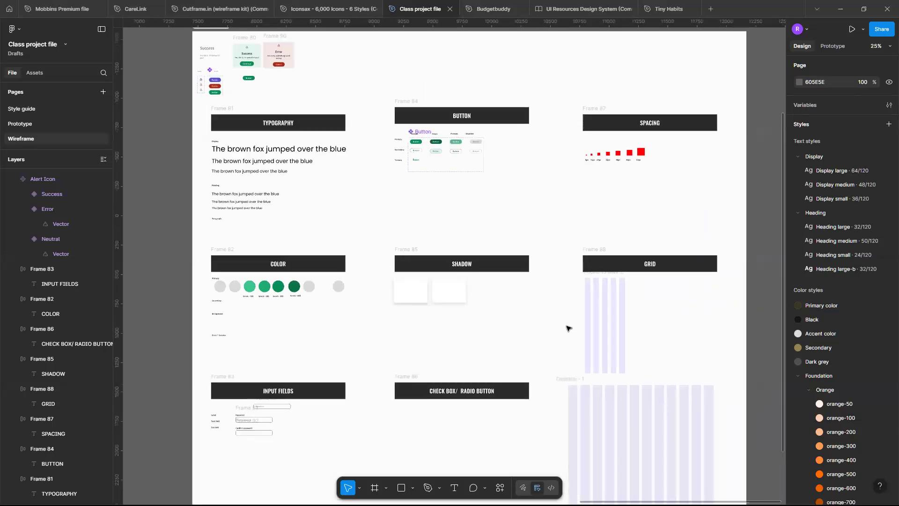
scroll(569, 328, up, 3)
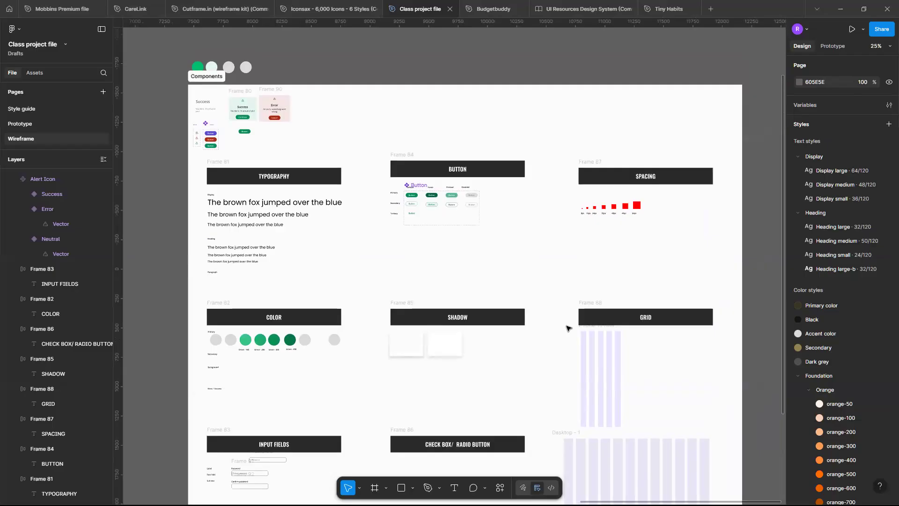
scroll(417, 215, up, 5)
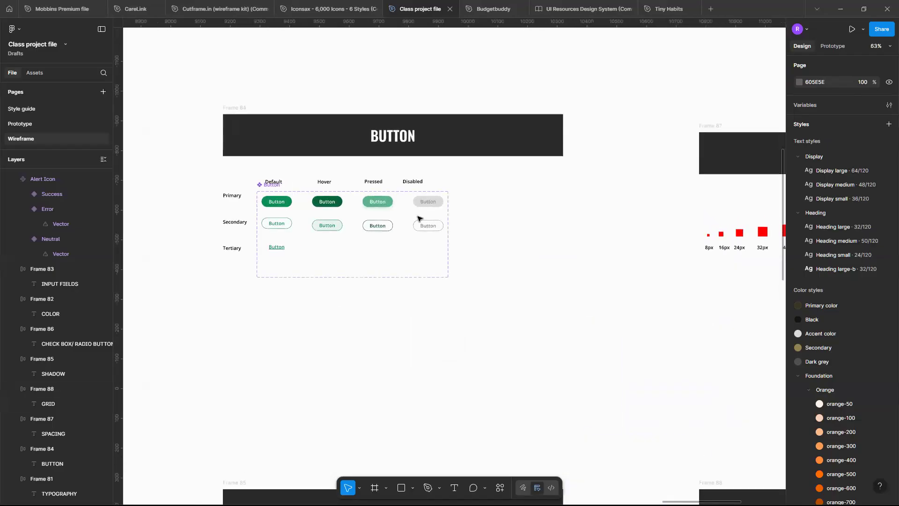
scroll(418, 215, down, 7)
scroll(418, 217, up, 8)
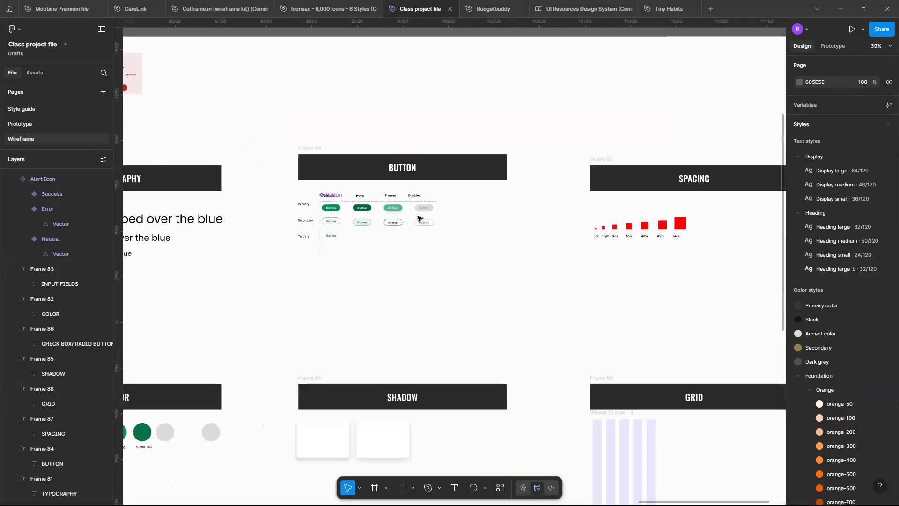
scroll(418, 217, down, 5)
scroll(418, 217, left, 4)
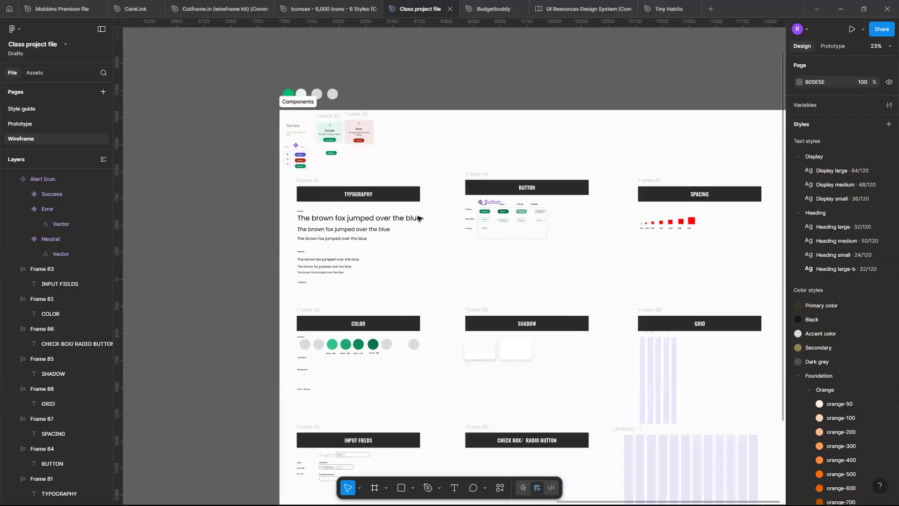
scroll(384, 270, up, 3)
scroll(384, 270, down, 8)
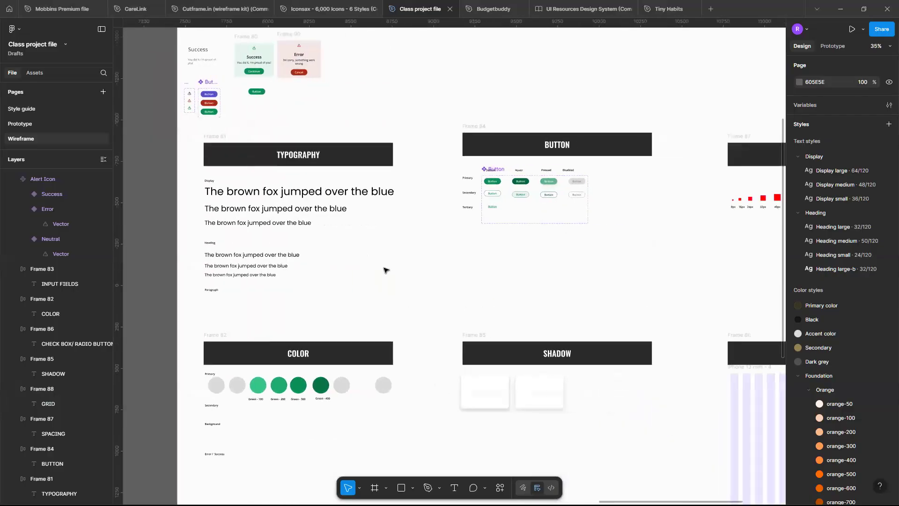
Find the Bold icon frame above Section 1 and examine its icon set up close.
scroll(384, 270, up, 4)
scroll(384, 270, left, 8)
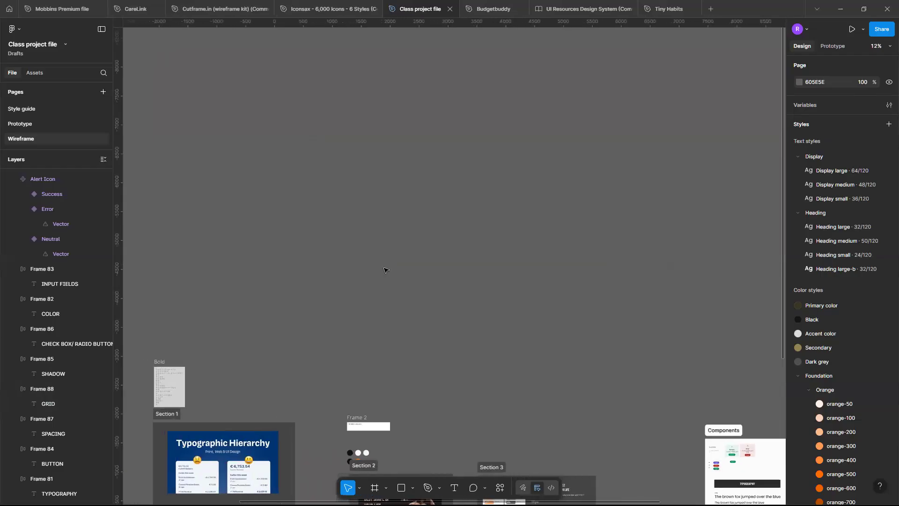
scroll(460, 397, up, 15)
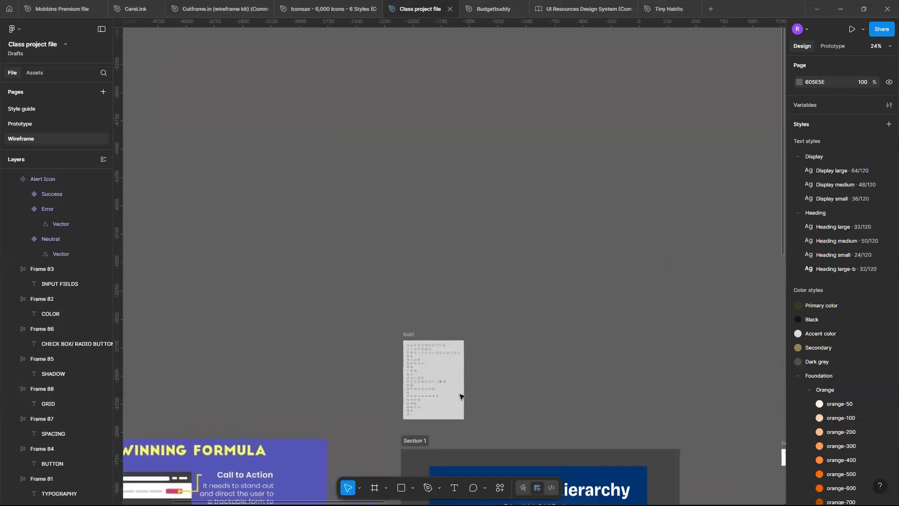
scroll(461, 397, left, 2)
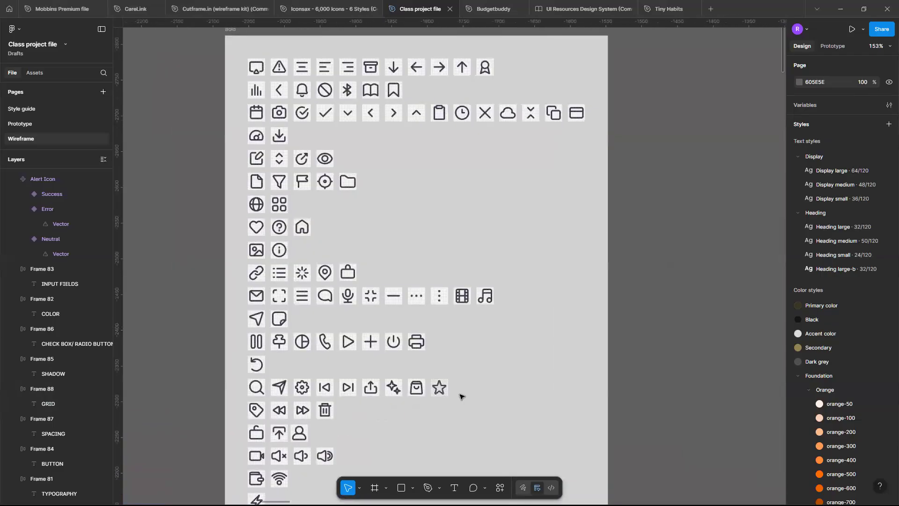
scroll(460, 396, up, 1)
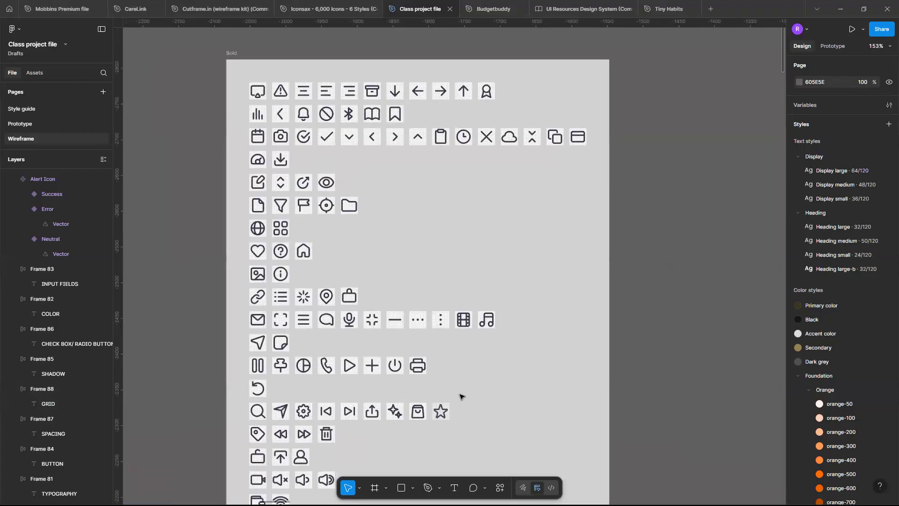